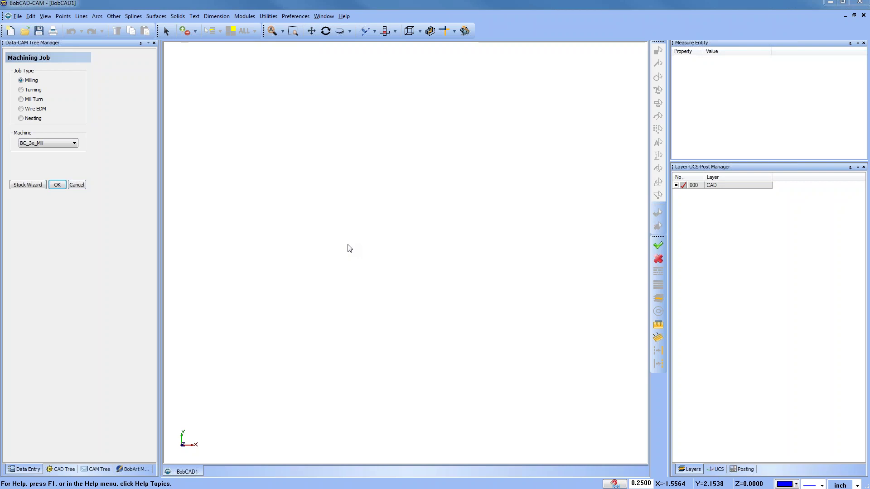
Open the part file 1.bbcd from the Part File folder
left_click(25, 33)
left_click(327, 198)
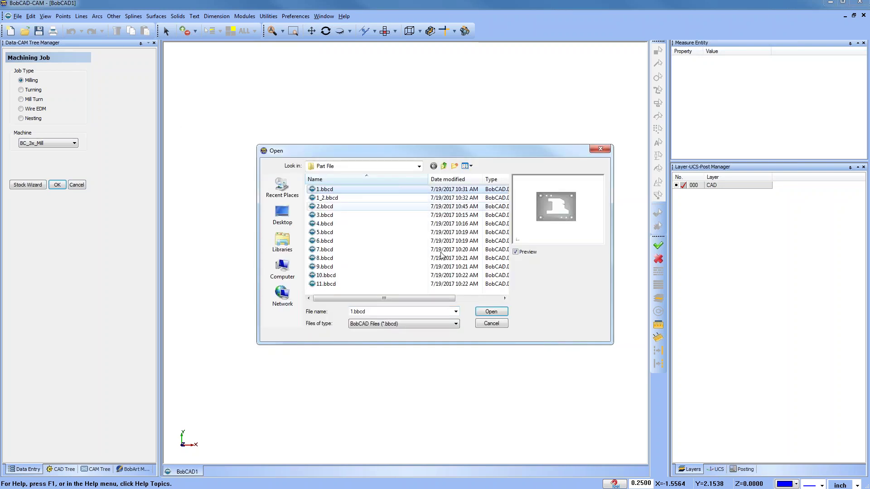
left_click(491, 312)
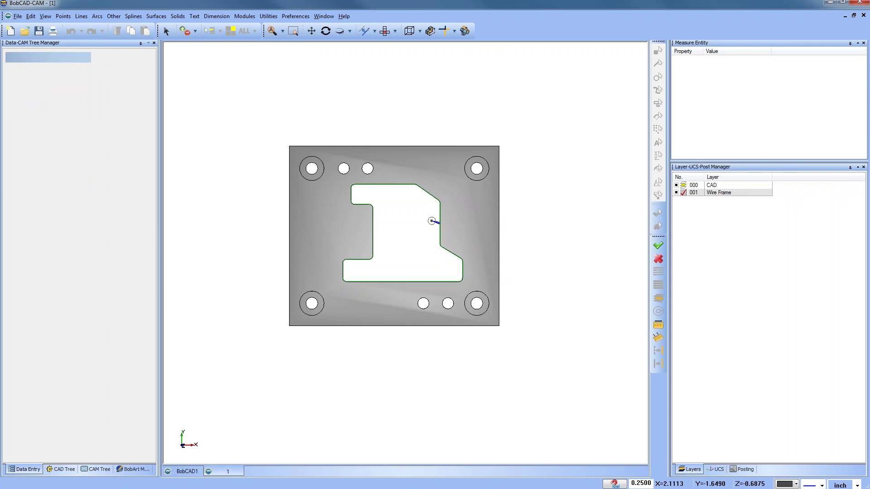
Examine the plate in 3D, looking at the inside cutout, its wireframe walls and the counterbored holes
mouse_move(426, 344)
middle_mouse_down()
mouse_move(415, 325)
mouse_move(446, 331)
middle_mouse_up()
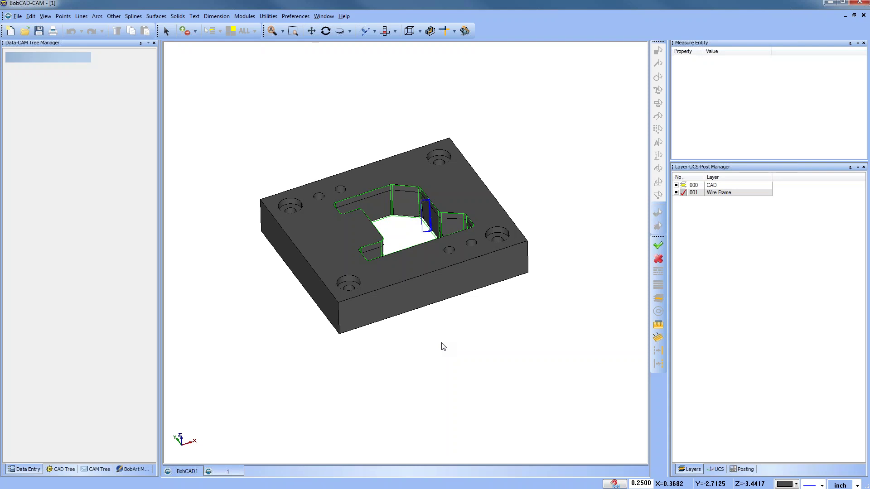
middle_click_drag(447, 346, 417, 262)
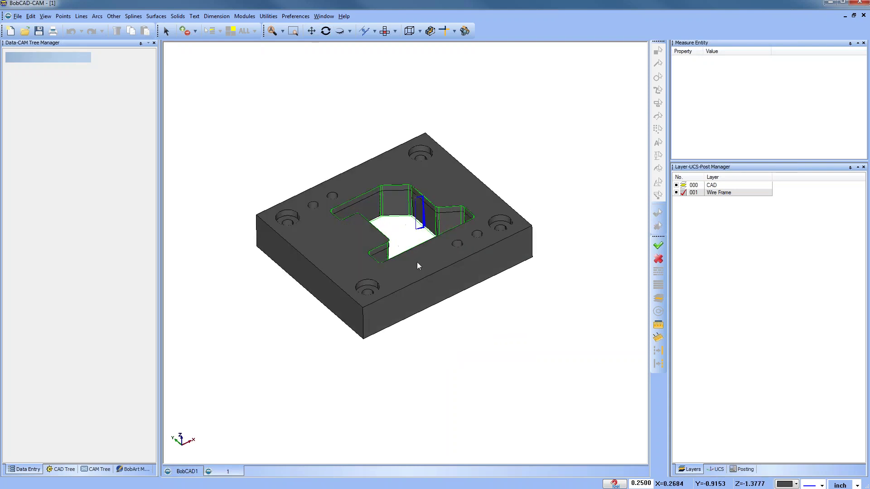
scroll(417, 262, "up", 2)
mouse_move(458, 305)
middle_mouse_down()
mouse_move(471, 339)
mouse_move(464, 342)
mouse_move(446, 297)
middle_mouse_up()
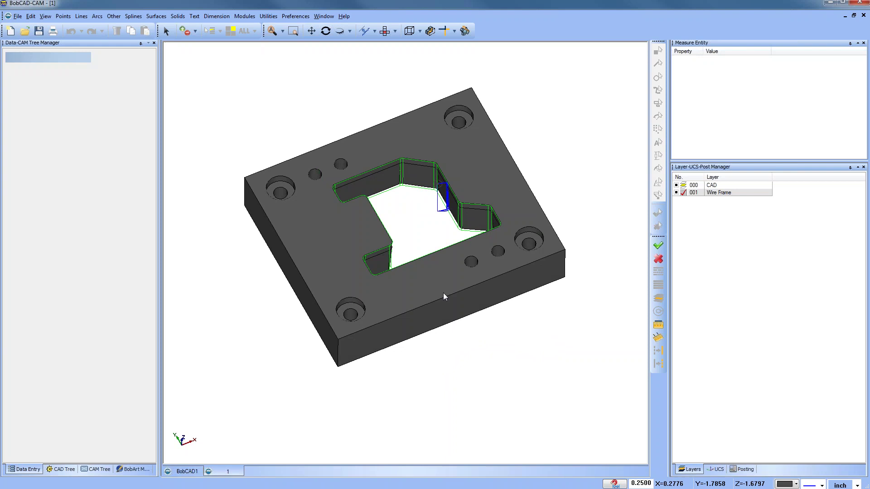
left_click_drag(668, 167, 686, 166)
scroll(474, 240, "down", 1)
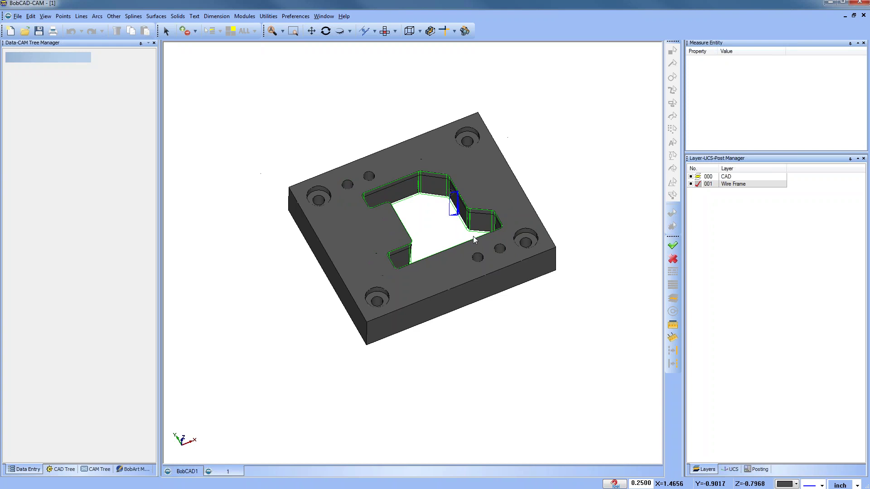
scroll(450, 288, "up", 4)
middle_click_drag(447, 282, 451, 283)
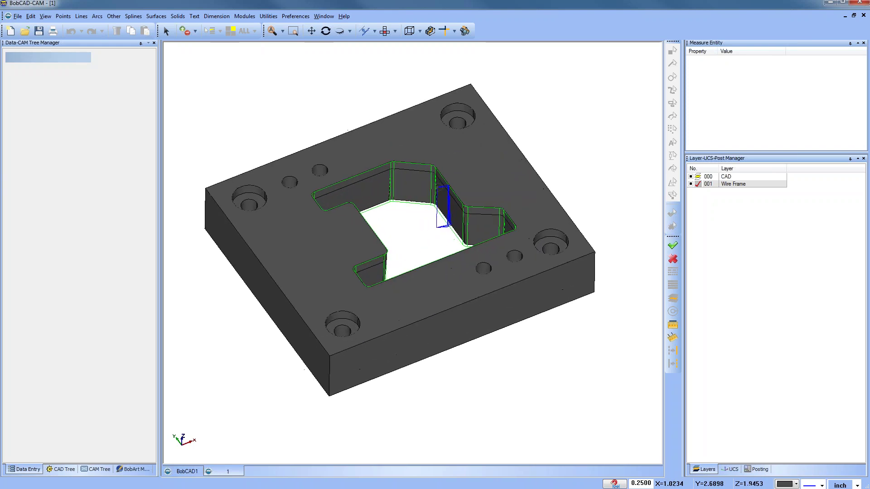
Make the CAD layer active and hide the Wire Frame layer
left_click(698, 177)
left_click(691, 184)
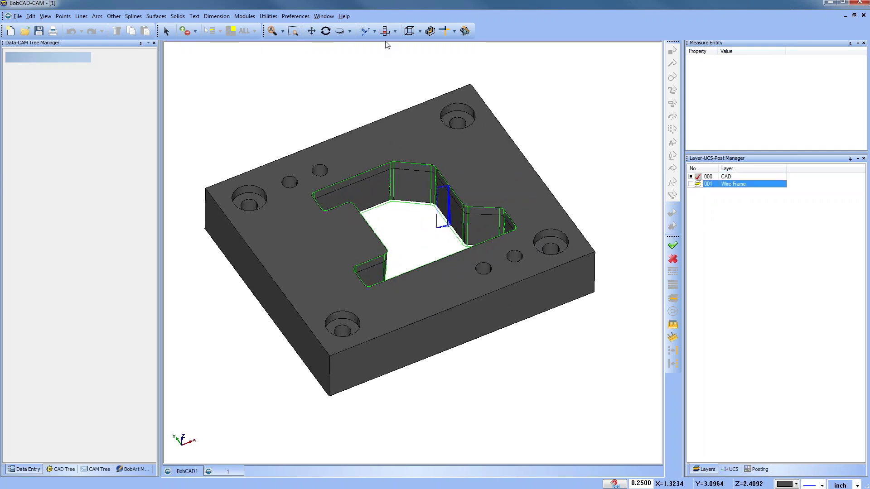
left_click(368, 32)
middle_click_drag(417, 255, 449, 293)
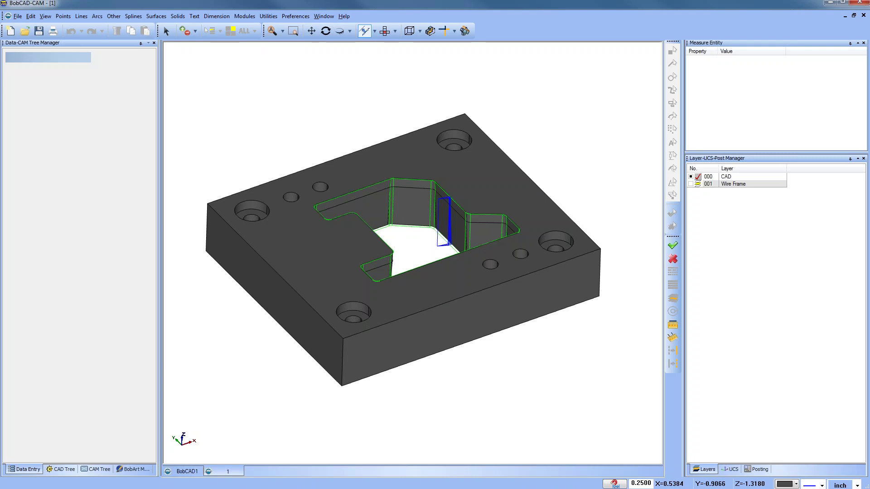
middle_click_drag(442, 257, 448, 280)
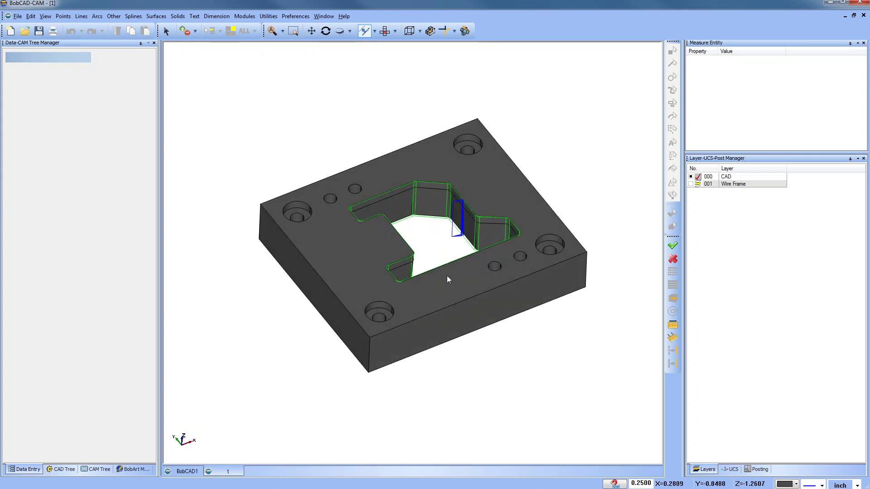
Display the CAM tree and review the Wire EDM job's machine, Stock and Machine Setup - 1 branches
left_click(96, 470)
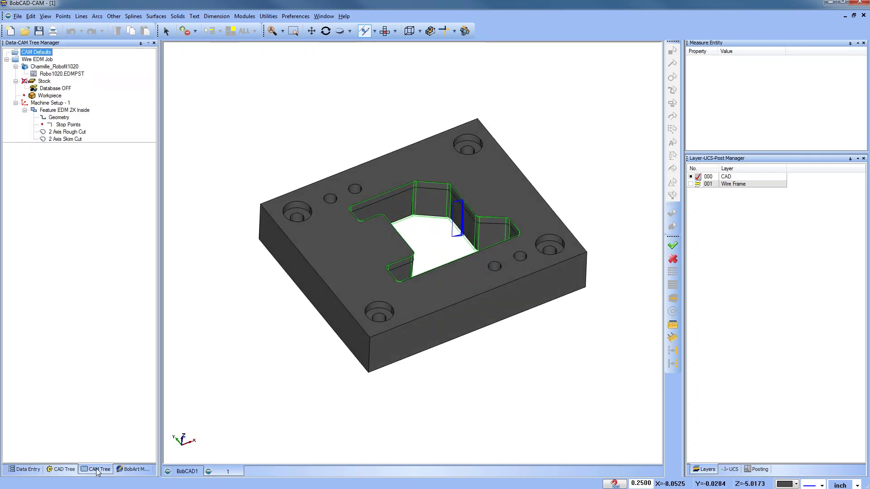
middle_click_drag(443, 243, 425, 250, "shift")
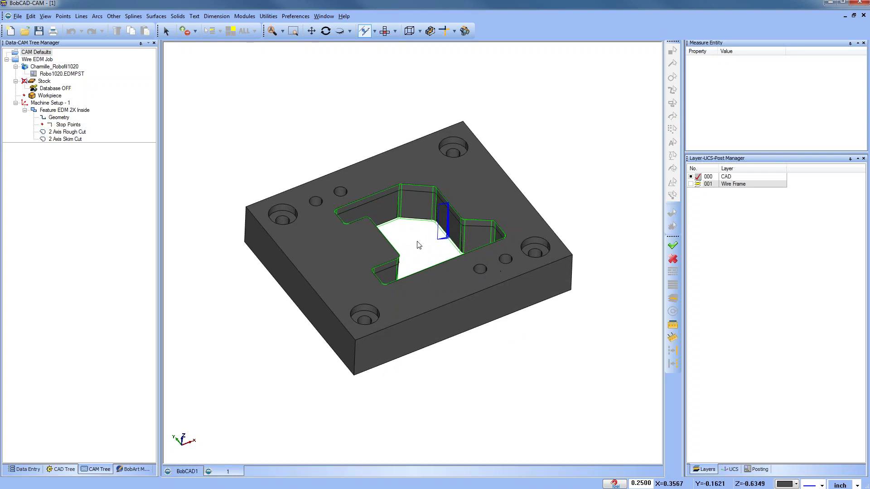
left_click(7, 60)
left_click(7, 59)
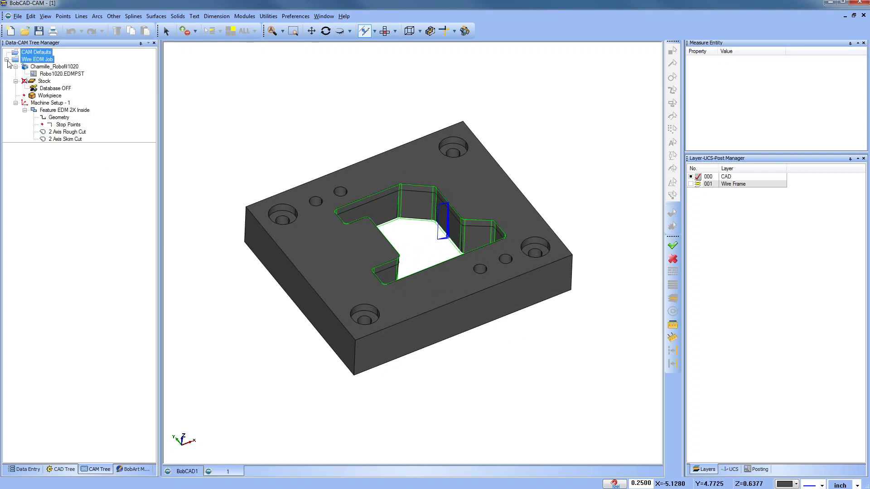
left_click(15, 67)
left_click(15, 66)
left_click(15, 81)
left_click(15, 82)
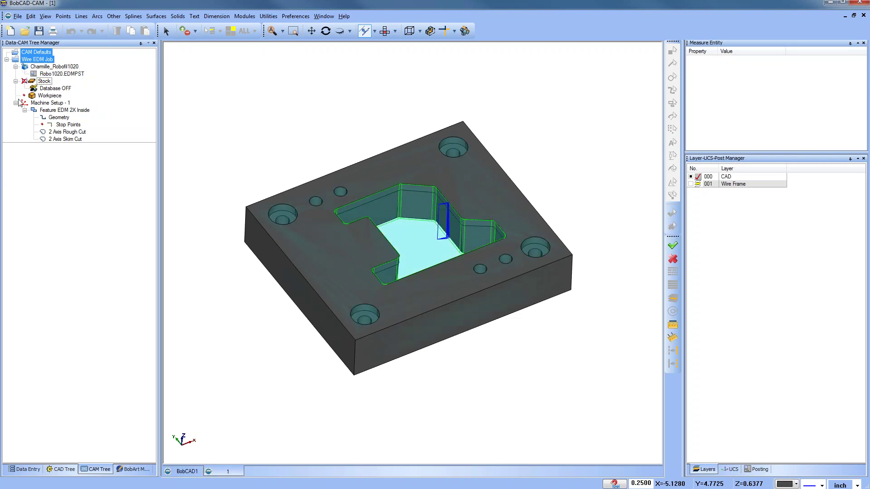
left_click(15, 103)
left_click(16, 103)
Highlight the Feature EDM 2X Inside geometry, its 2 Axis Rough Cut and its 2 Axis Skim Cut on the part
left_click(54, 111)
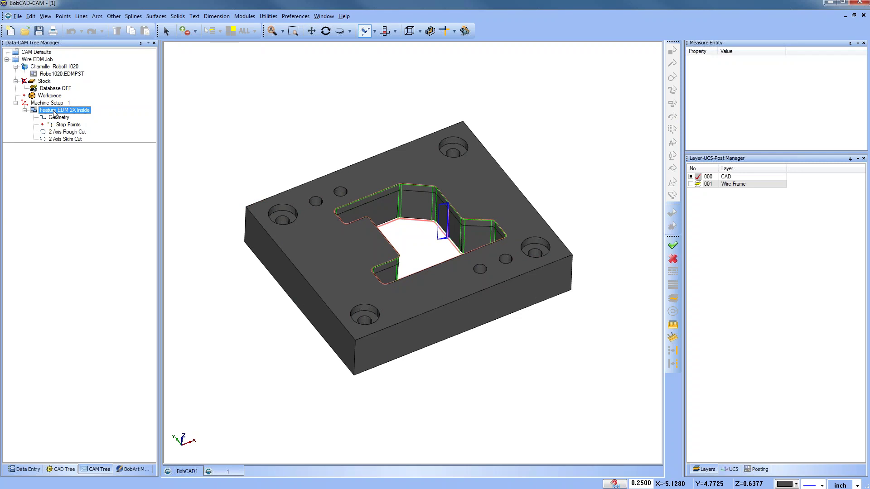
middle_click_drag(436, 282, 439, 249)
scroll(439, 249, "up", 2)
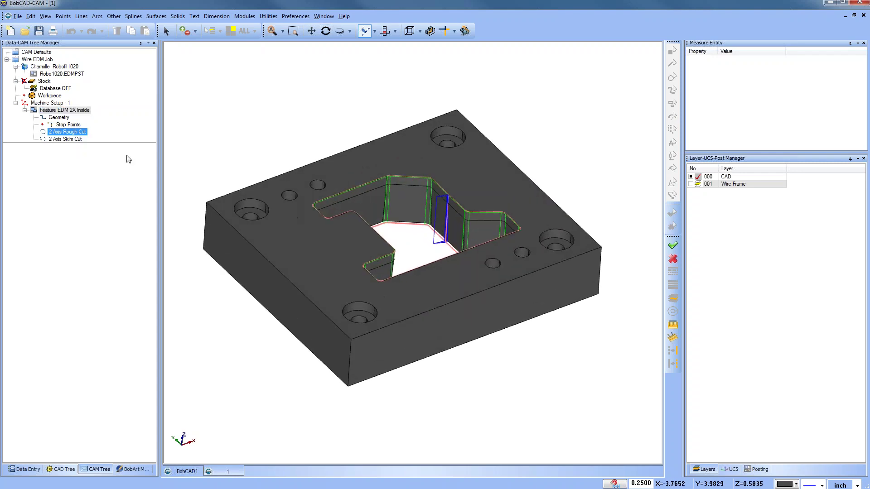
left_click(69, 133)
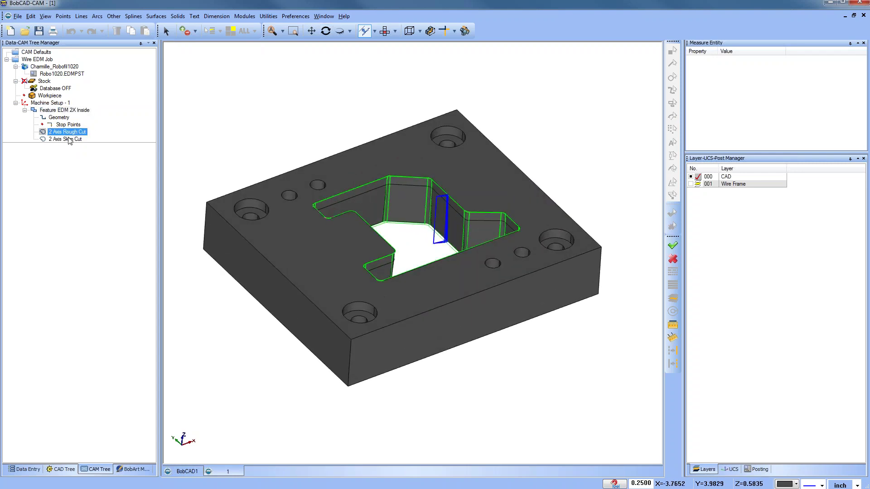
left_click(68, 139)
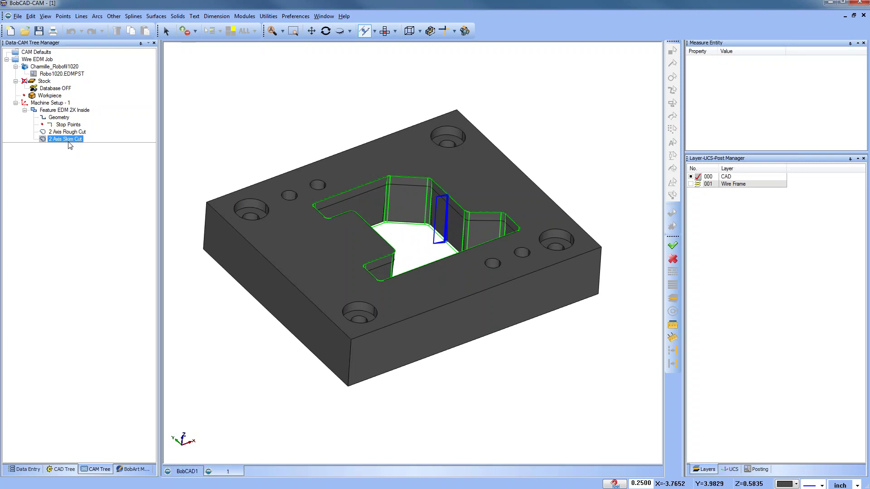
Backplot the 2 Axis Rough Cut, stepping the wire forward and viewing its position in the cutout
right_click(73, 133)
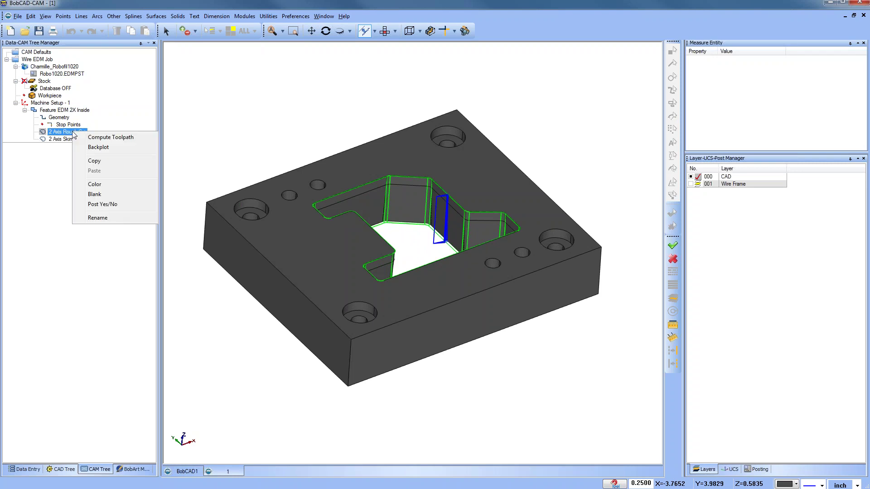
left_click(102, 147)
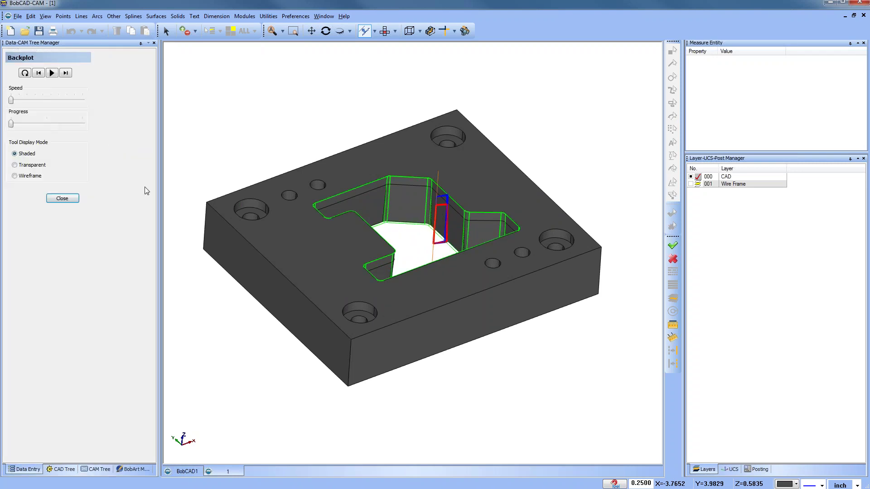
left_click(70, 73)
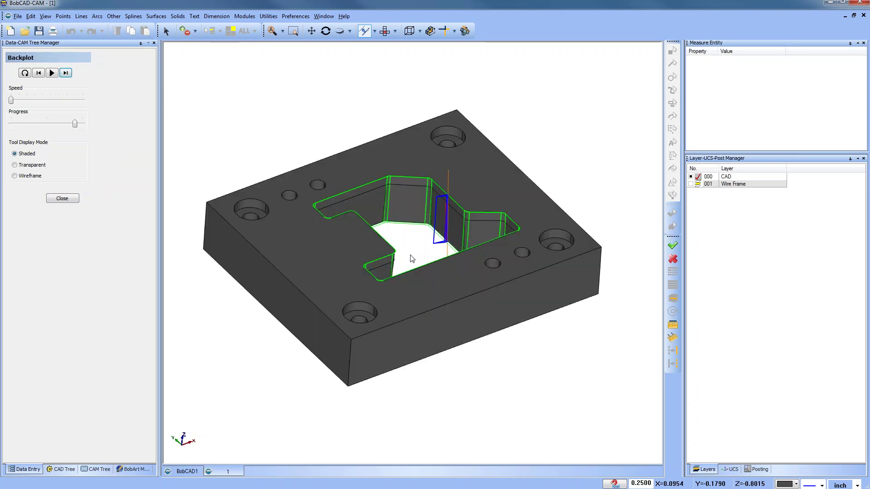
middle_click_drag(475, 320, 467, 308)
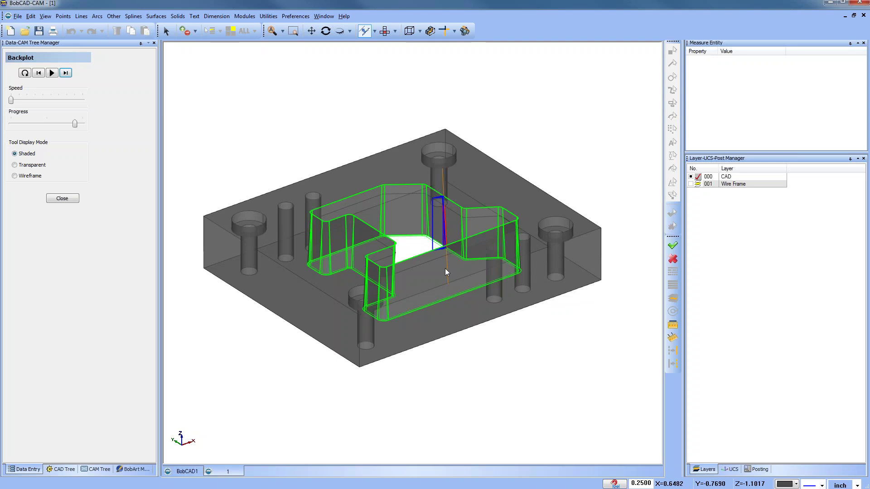
mouse_move(456, 272)
middle_mouse_down()
mouse_move(501, 267)
mouse_move(456, 272)
middle_mouse_up()
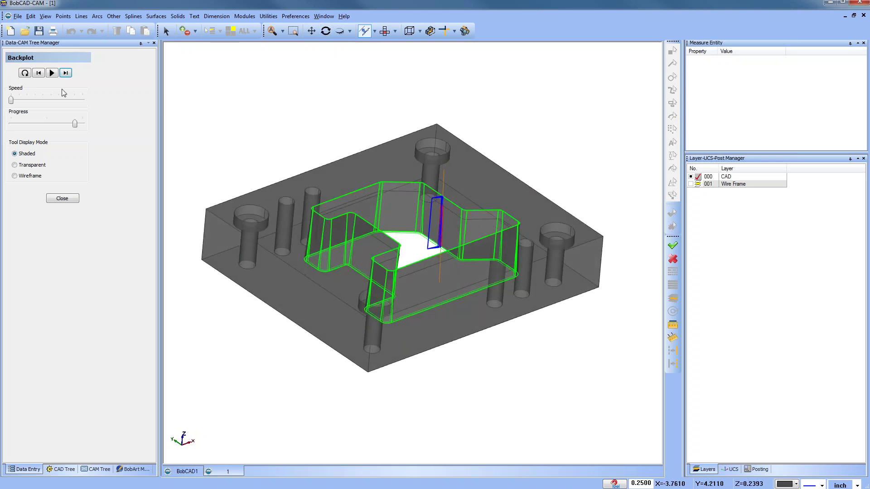
Step the rough cut backplot backward through its moves and close the backplot
left_click(65, 73)
left_click(38, 73)
left_click(38, 73)
left_click(38, 73)
left_click(38, 73)
left_click(38, 73)
left_click(38, 73)
left_click(38, 73)
left_click(38, 73)
left_click(38, 73)
left_click(62, 199)
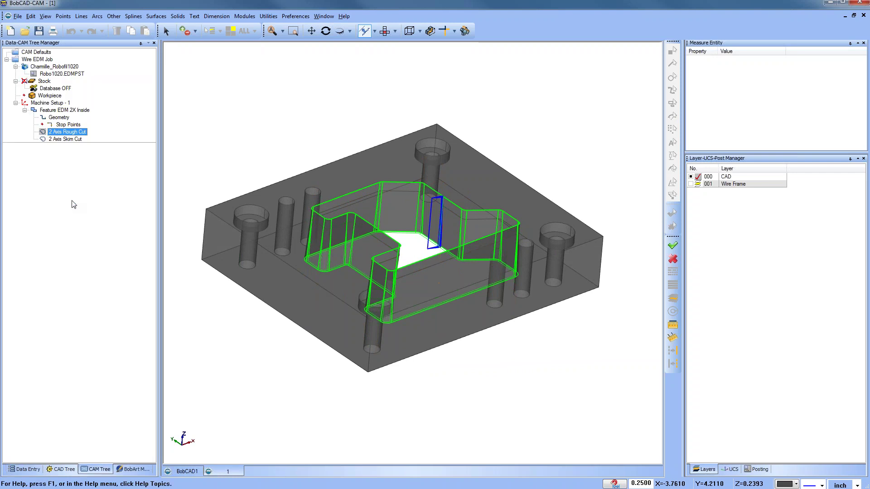
Backplot the 2 Axis Skim Cut, stepping the wire forward along the cutout toolpath
right_click(65, 138)
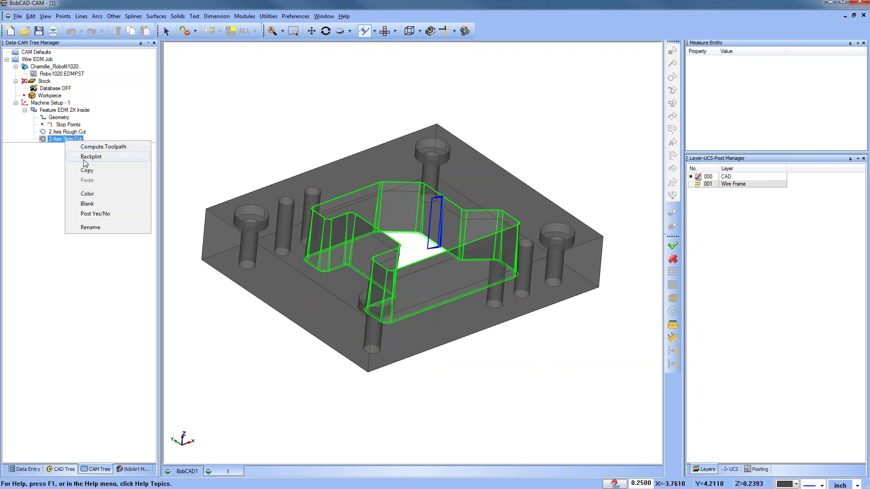
left_click(35, 175)
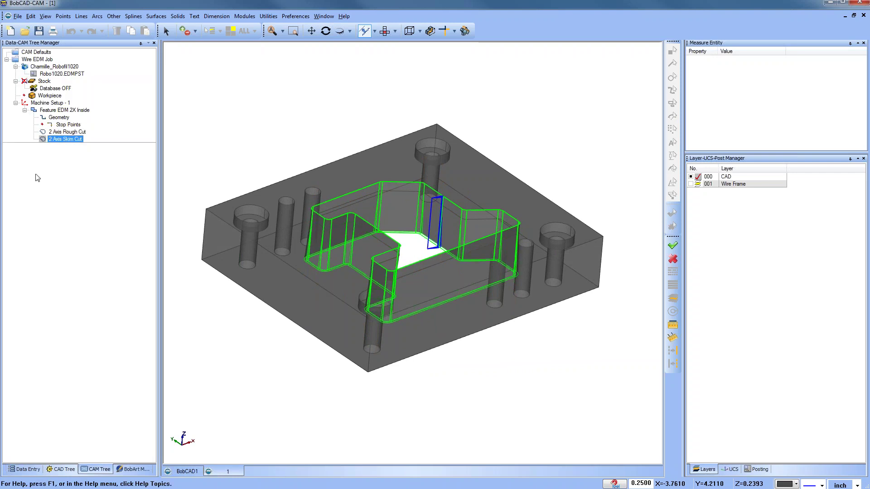
right_click(70, 145)
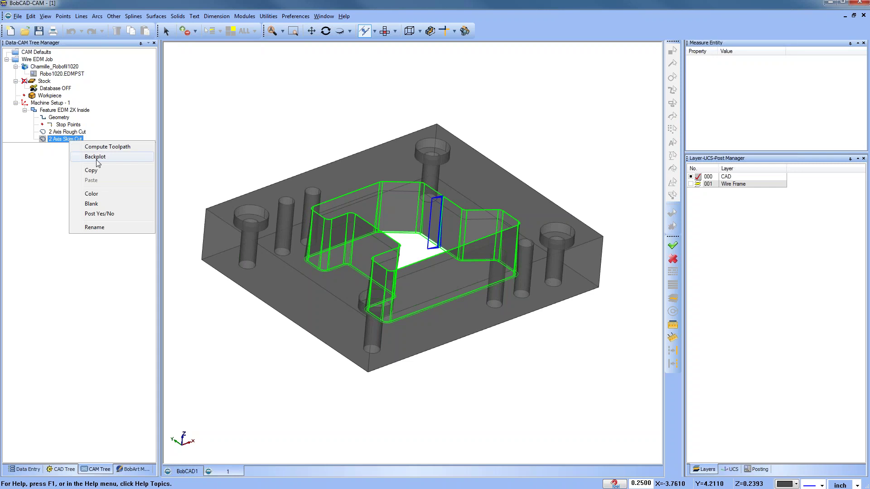
left_click(97, 157)
left_click(66, 73)
left_click(66, 73)
left_click(66, 73)
left_click(65, 72)
left_click(65, 73)
left_click(66, 73)
left_click(65, 73)
left_click(66, 73)
left_click(66, 73)
left_click(66, 73)
left_click(66, 73)
Step the skim cut backplot back several moves, inspect the wire at the cutout corner, and close the backplot
left_click(39, 73)
left_click(38, 73)
left_click(38, 73)
left_click(39, 73)
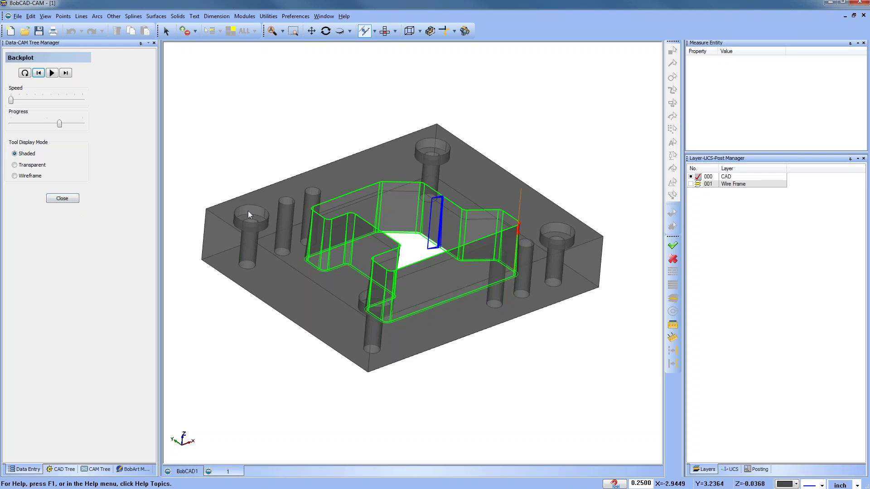
middle_click_drag(431, 274, 435, 282)
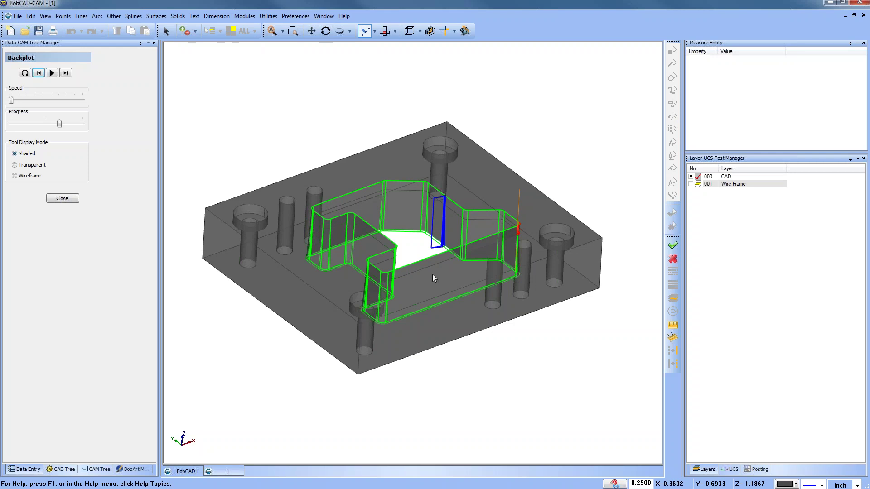
left_click(62, 198)
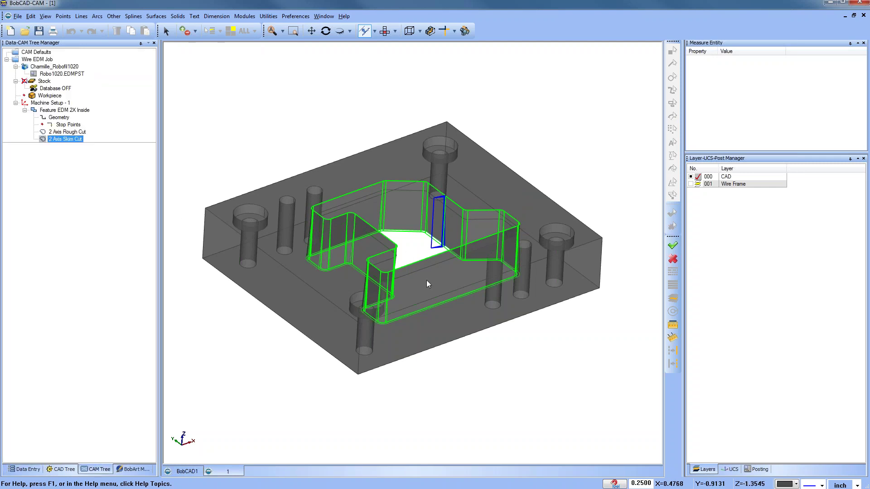
Backplot the 2 Axis Rough Cut again, stepping the wire forward around the cutout, and close the backplot
middle_click_drag(403, 256, 403, 257)
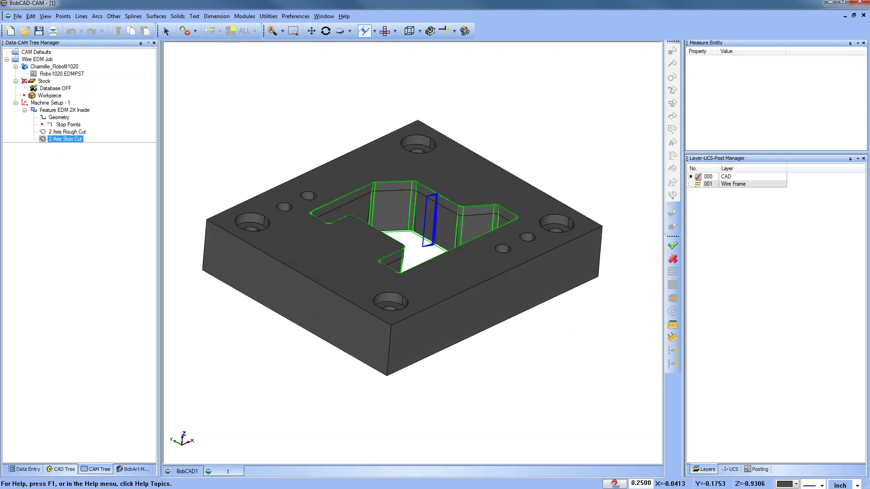
left_click(68, 132)
right_click(70, 133)
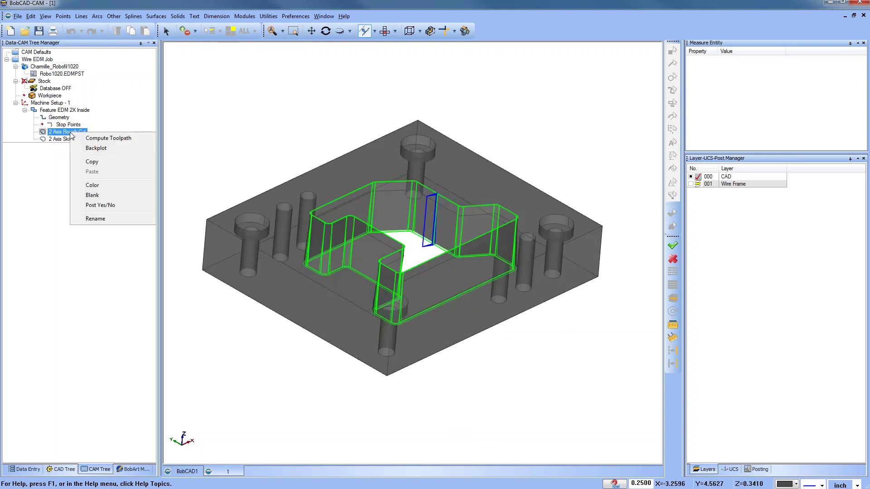
left_click(96, 148)
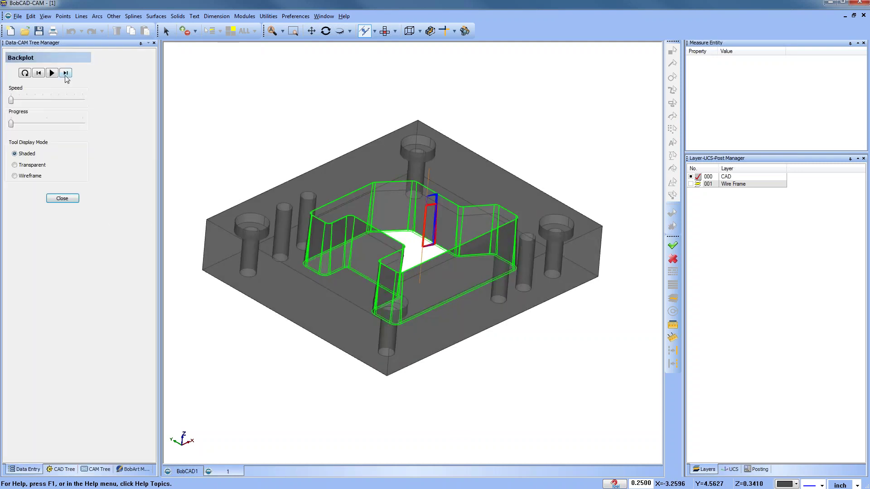
left_click(66, 73)
left_click(68, 76)
left_click(68, 76)
double_click(68, 76)
double_click(68, 76)
double_click(68, 77)
left_click(68, 76)
left_click(68, 76)
left_click(68, 76)
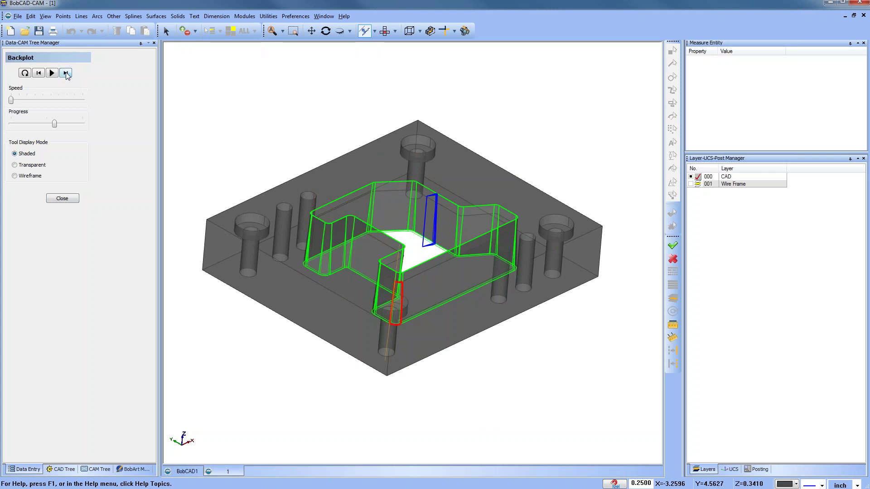
left_click(63, 199)
Open the simulation of the wire EDM job and widen the graphics area by narrowing the adjoining side panes
middle_click_drag(408, 295, 422, 281)
left_click(245, 16)
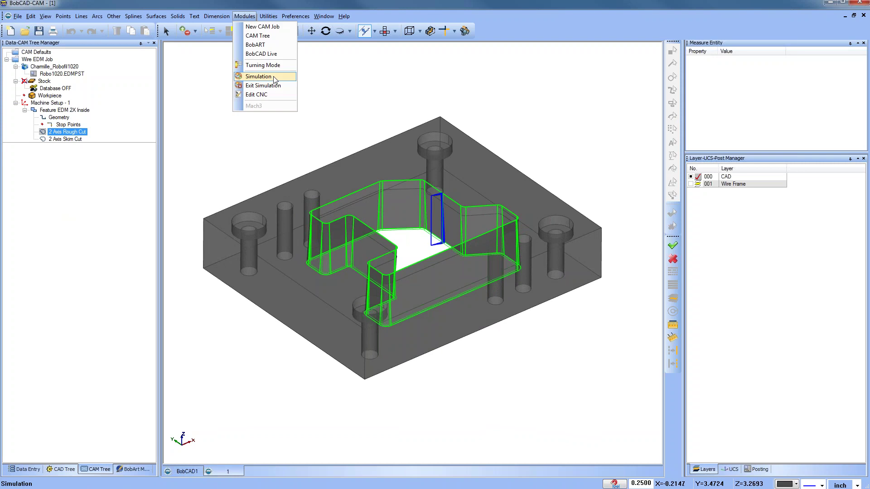
left_click(274, 77)
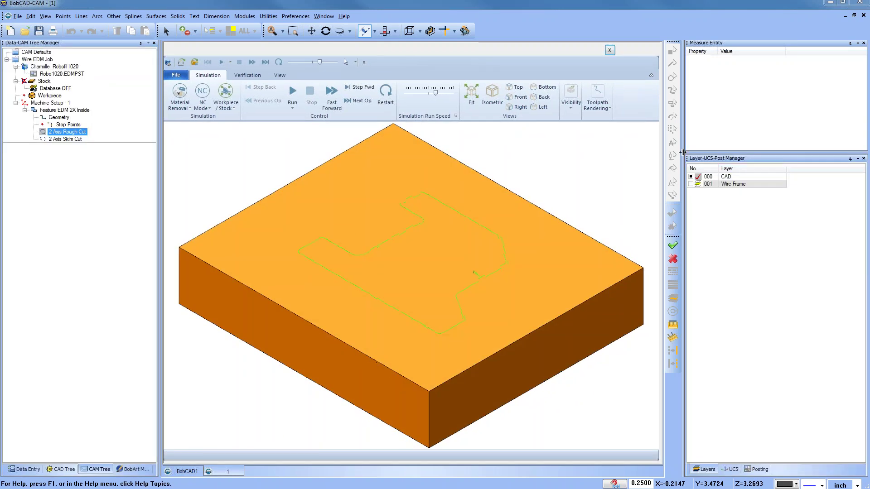
left_click_drag(683, 153, 717, 153)
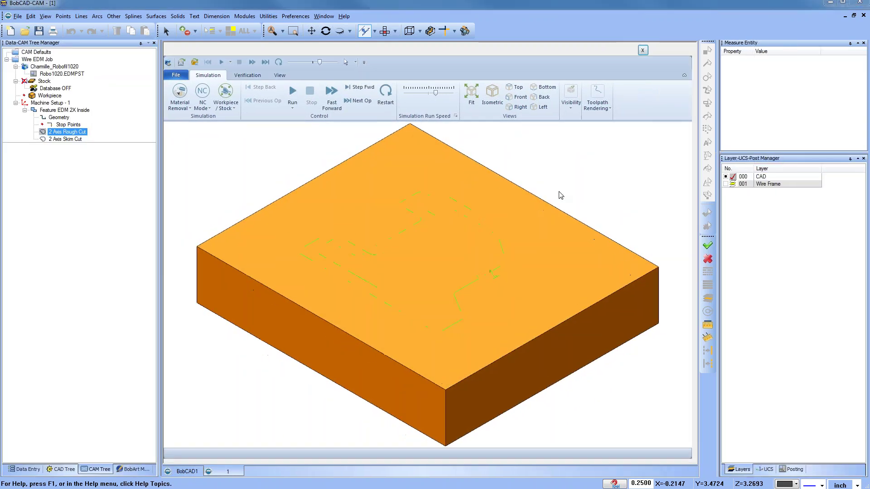
scroll(425, 251, "up", 2)
scroll(425, 251, "down", 3)
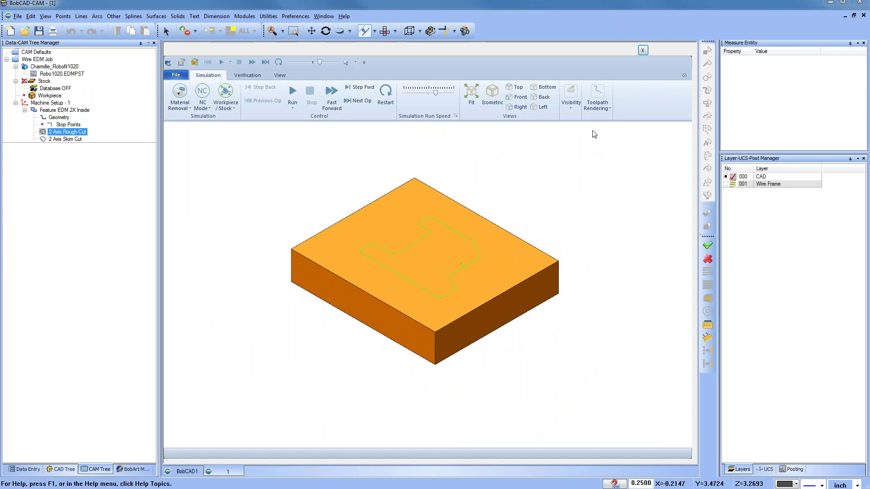
Show all the simulation docking panes, from Measure, Analysis and CutSim through Machine, Statistics, Analysis (Toolpath) and Move List
left_click(280, 74)
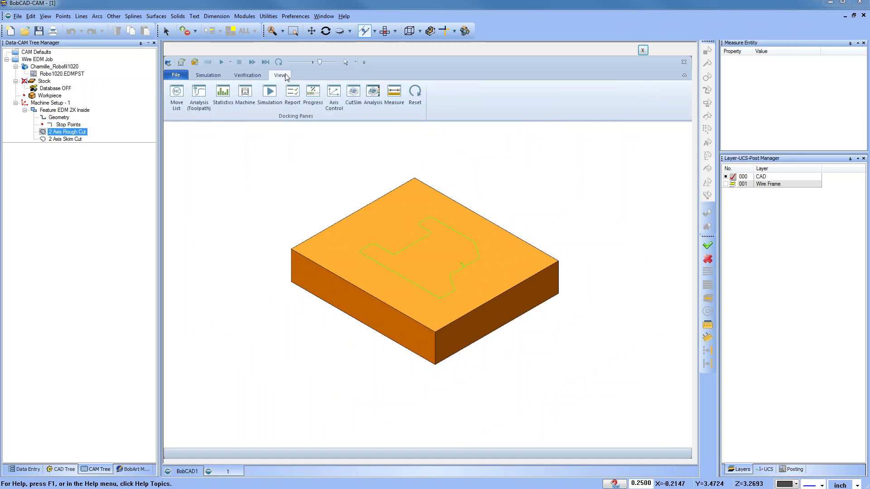
left_click(394, 96)
left_click(373, 96)
left_click(353, 95)
left_click(334, 95)
left_click(313, 95)
left_click(292, 95)
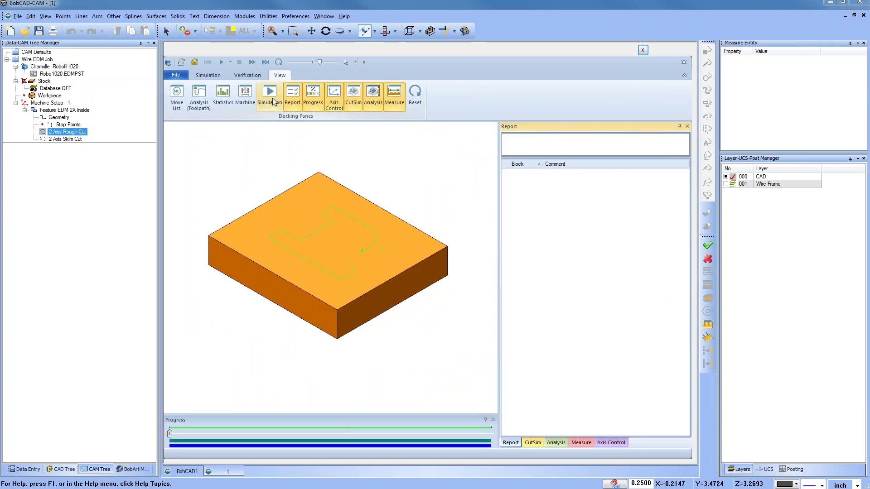
left_click(270, 95)
left_click(245, 95)
left_click(222, 95)
left_click(199, 96)
left_click(177, 96)
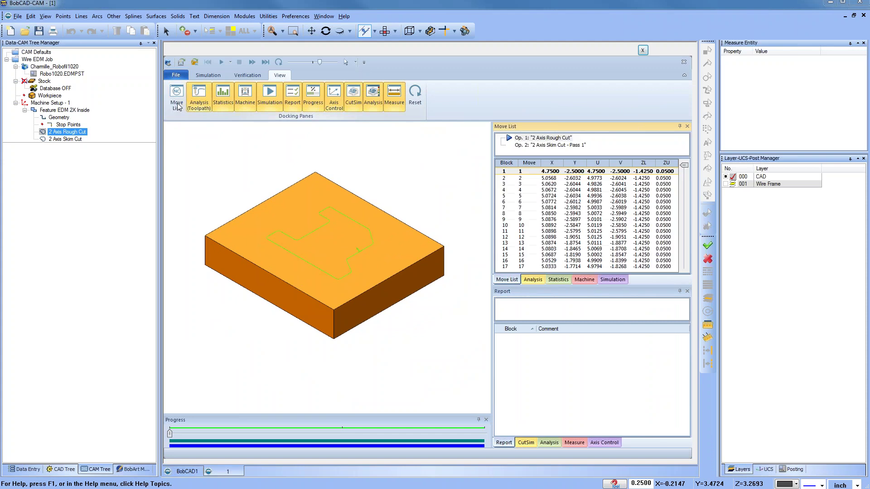
Hide all the simulation docking panes again, from Move List through Measure, leaving only the stock view
left_click(177, 96)
left_click(199, 96)
left_click(223, 96)
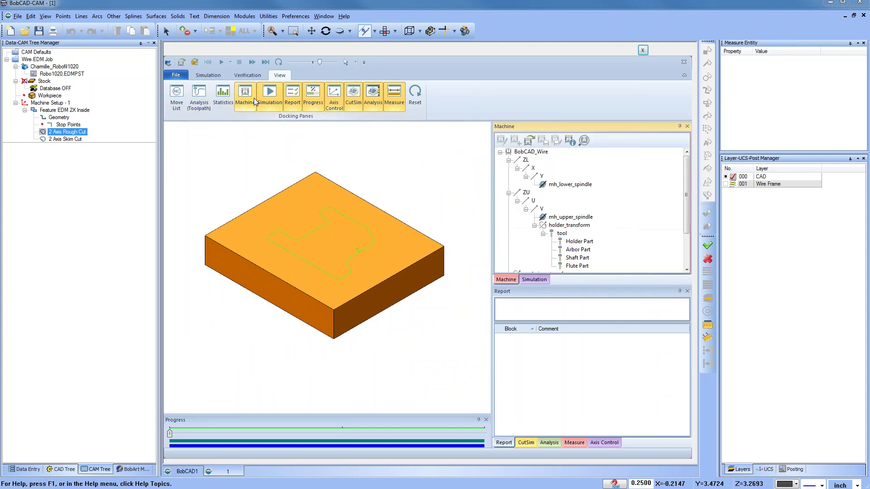
left_click(245, 97)
left_click(266, 101)
left_click(292, 98)
left_click(313, 98)
left_click(334, 97)
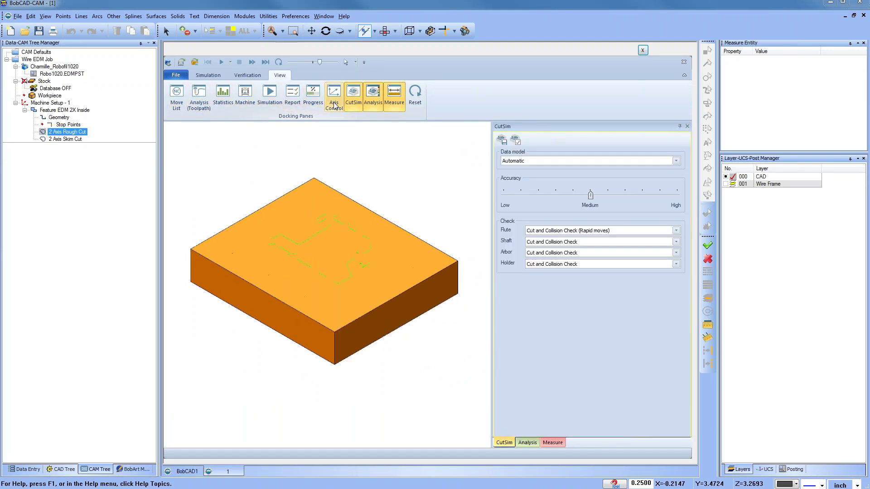
left_click(354, 98)
left_click(379, 103)
left_click(393, 101)
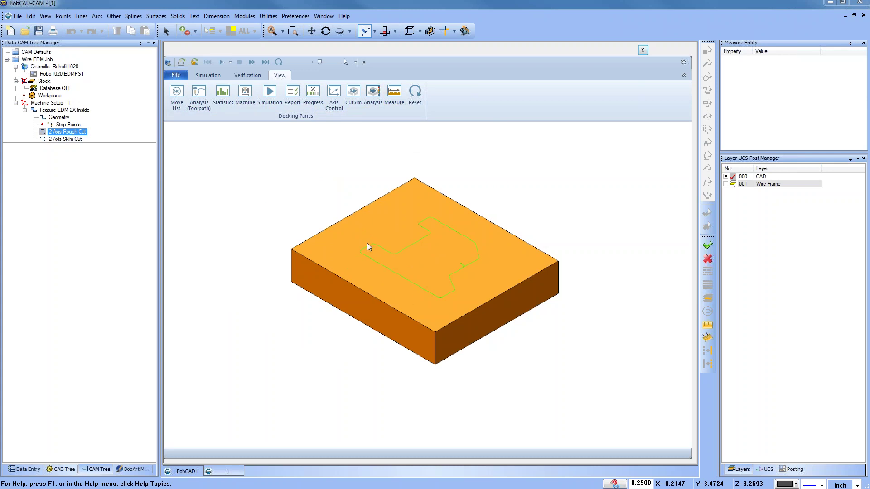
Set the workpiece visibility to Show in the simulation of the plate
left_click_drag(354, 377, 367, 362)
left_click(209, 76)
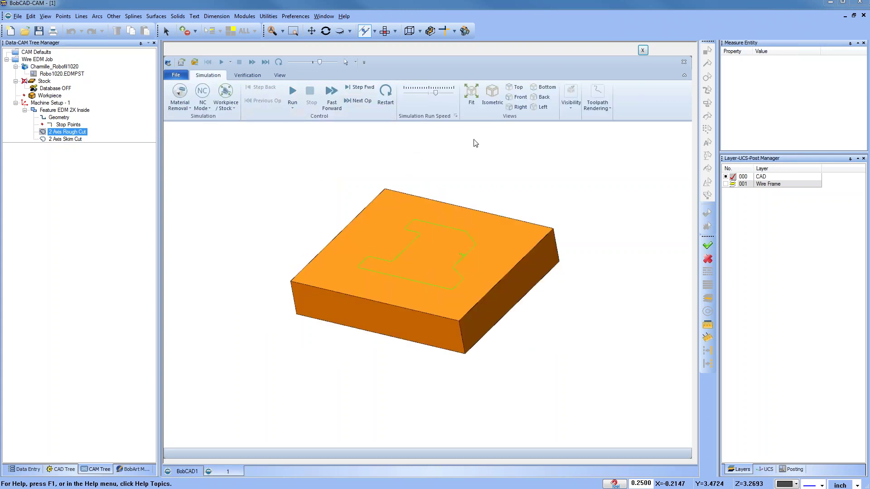
left_click_drag(496, 239, 509, 245)
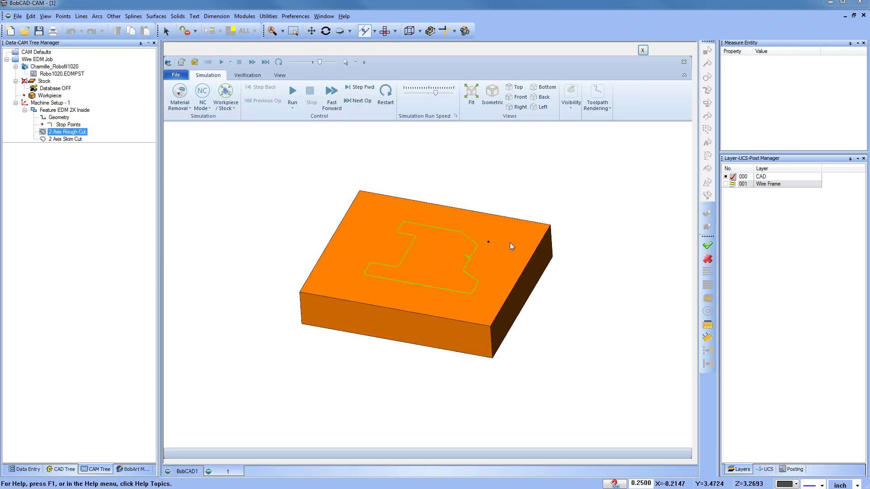
left_click(572, 112)
left_click(621, 150)
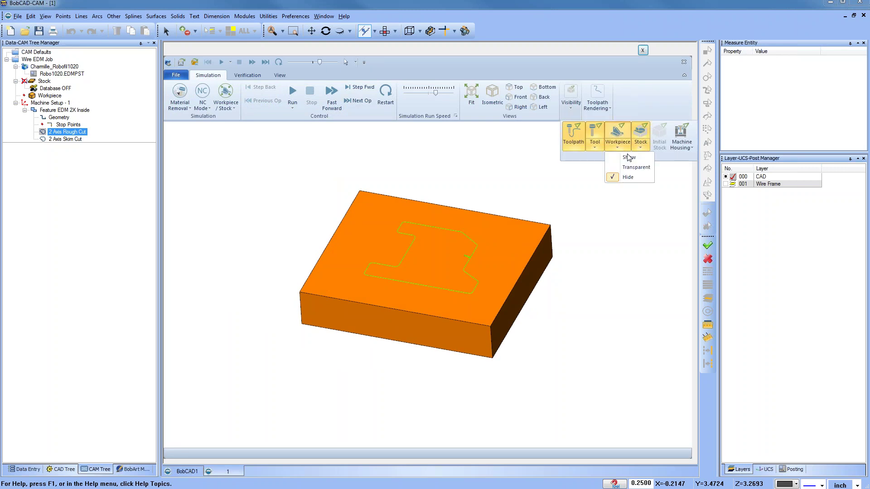
left_click(629, 157)
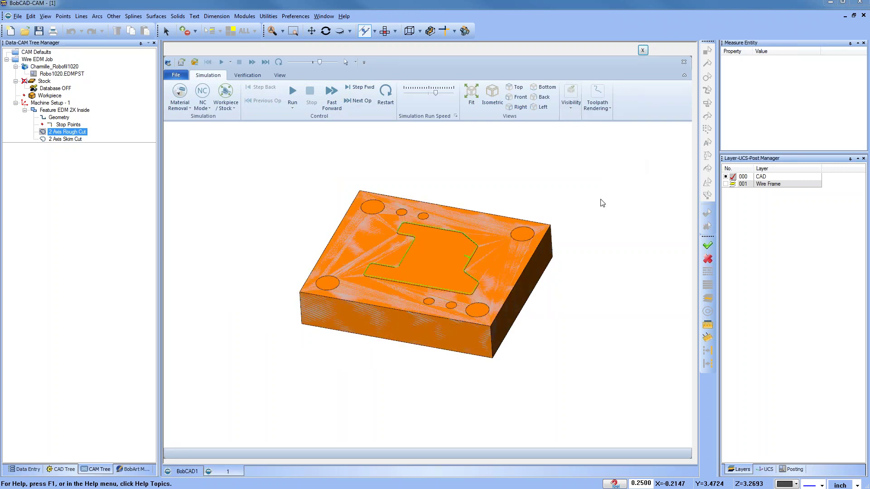
Set the simulation stock visibility to Transparent to expose the finished part inside it
left_click(572, 110)
left_click(641, 149)
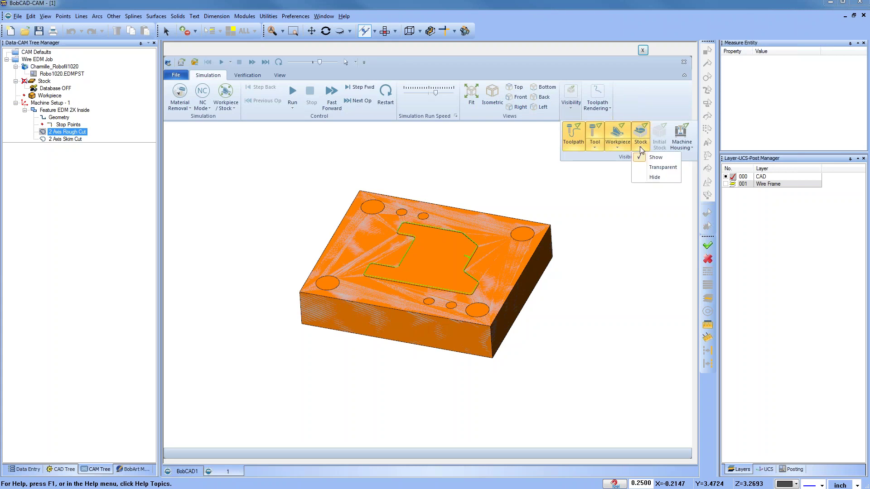
left_click(662, 167)
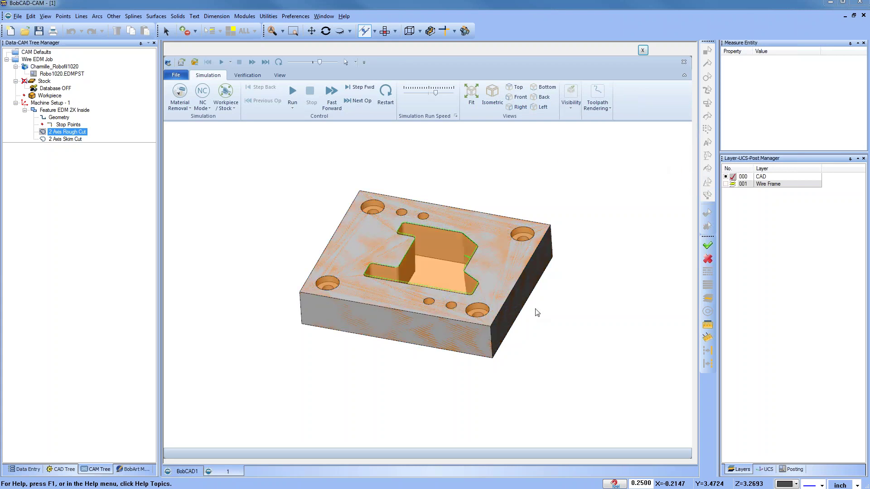
Step the simulation forward at the start of the cut and inspect the wire's entry into the cutout
middle_click_drag(527, 324, 527, 347)
scroll(438, 249, "up", 2)
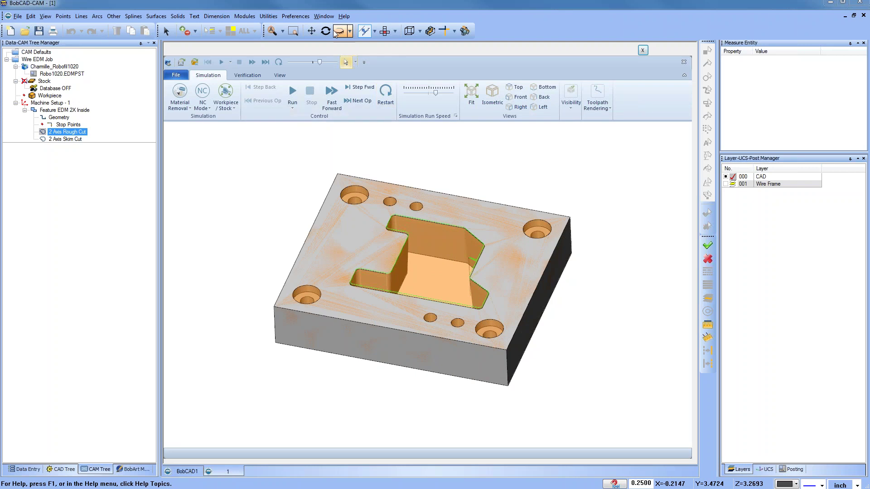
left_click(356, 89)
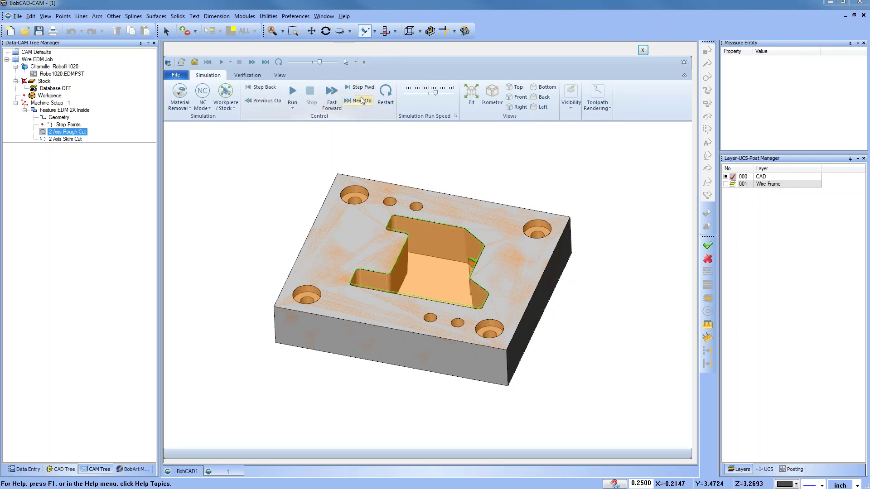
middle_click_drag(463, 295, 408, 182)
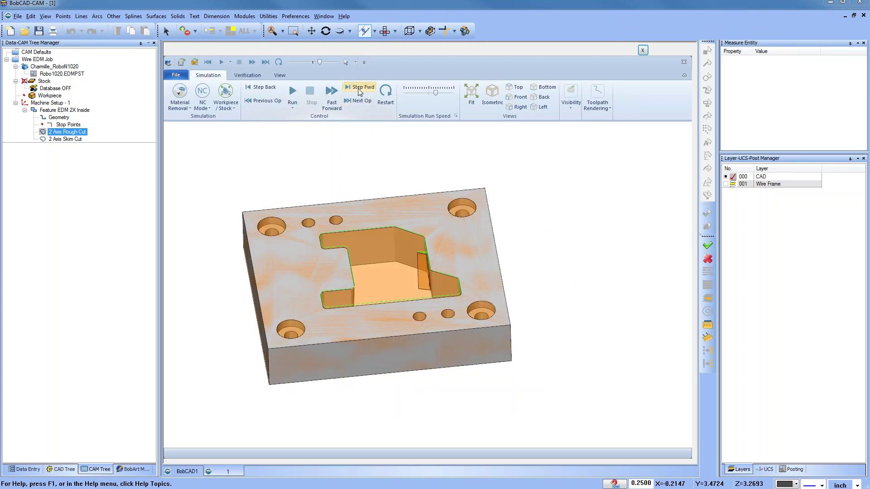
Switch the simulation display from Workpiece / Stock to Machine and run the wire cuts through to the end
left_click(226, 101)
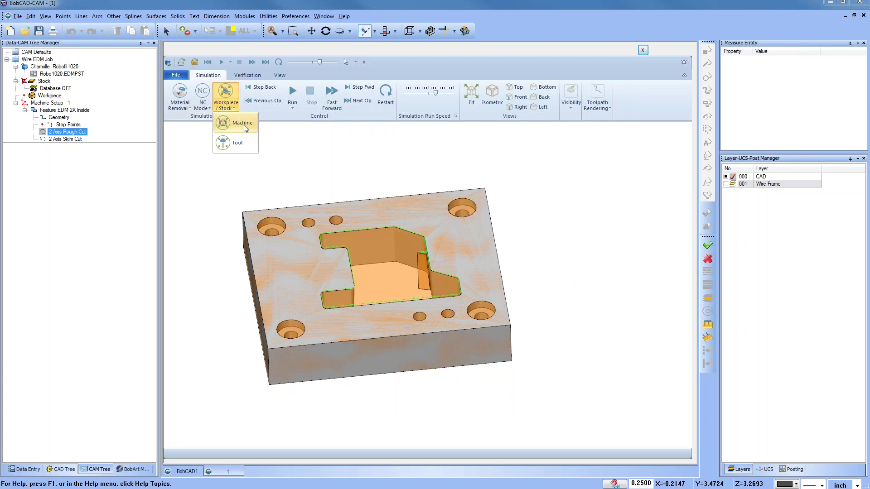
left_click(244, 123)
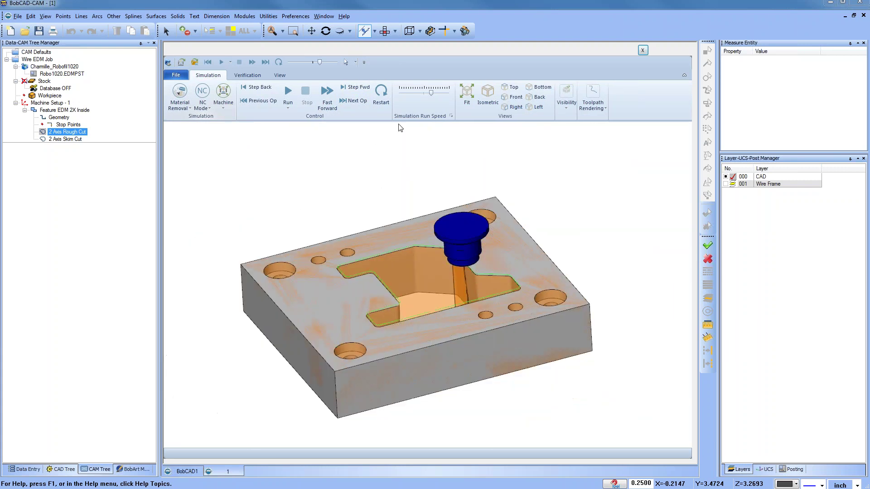
left_click(288, 93)
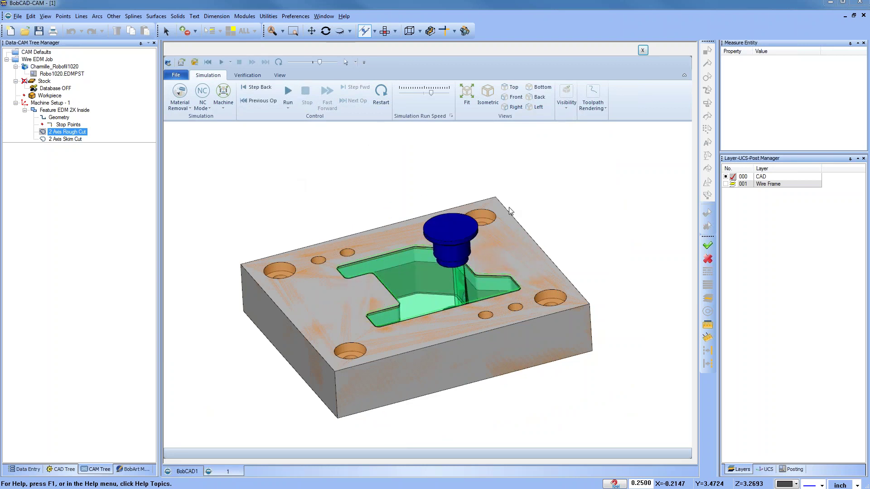
middle_click_drag(536, 206, 569, 142)
Check the stock's visibility options and close the simulation
left_click(566, 108)
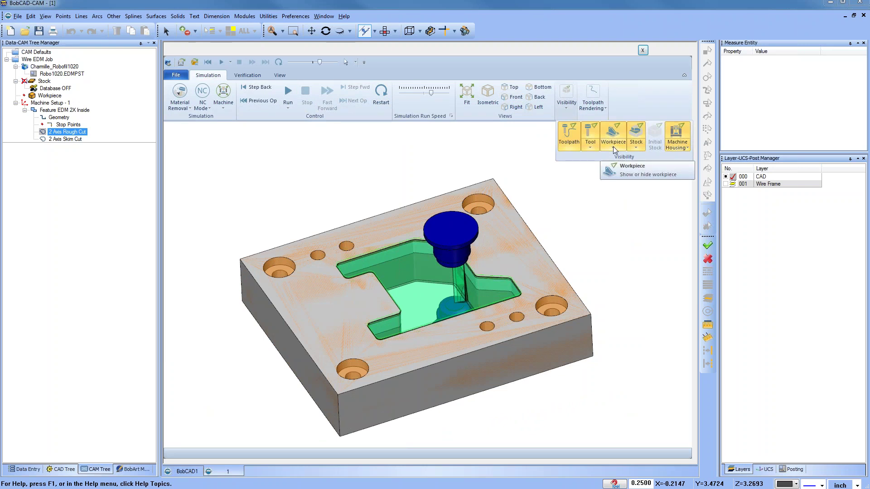
left_click(635, 148)
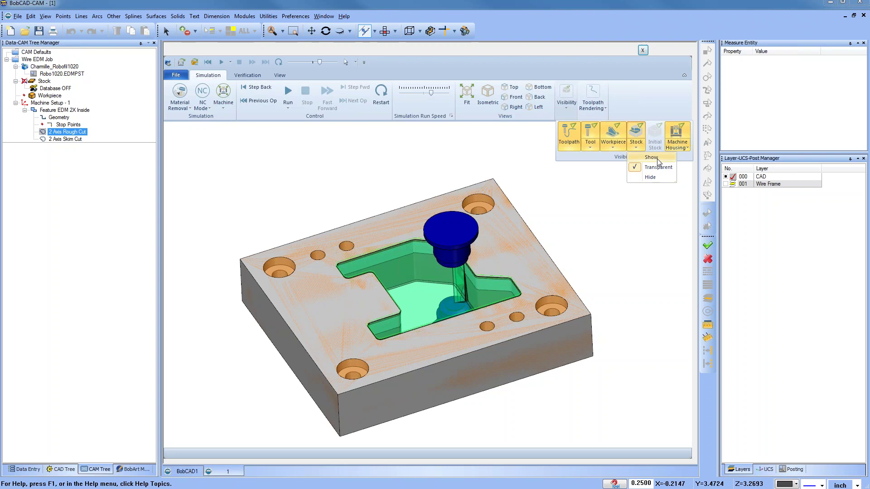
left_click(592, 212)
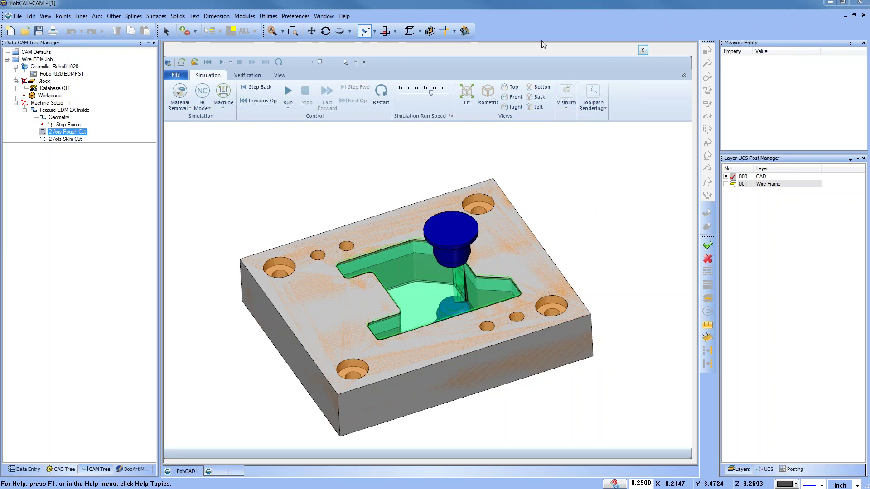
left_click(644, 52)
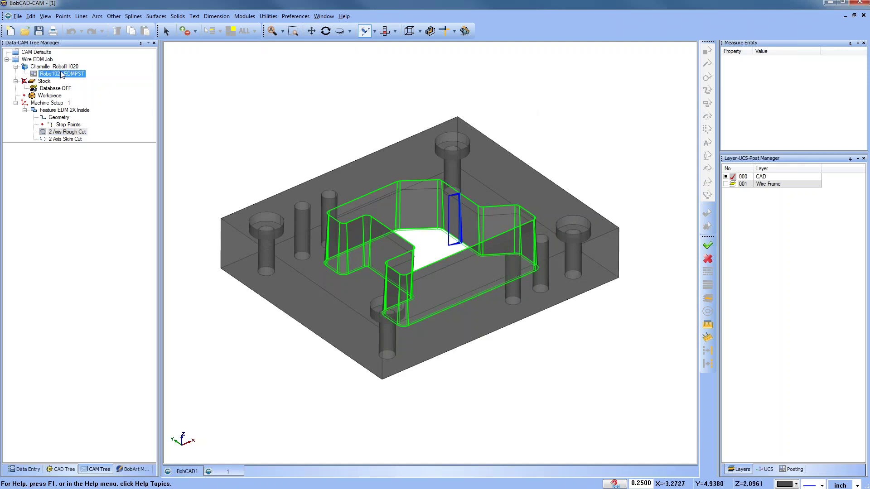
Generate the setup sheet for the Wire EDM Job, review its operation data, and close the sheet
right_click(41, 60)
left_click(197, 112)
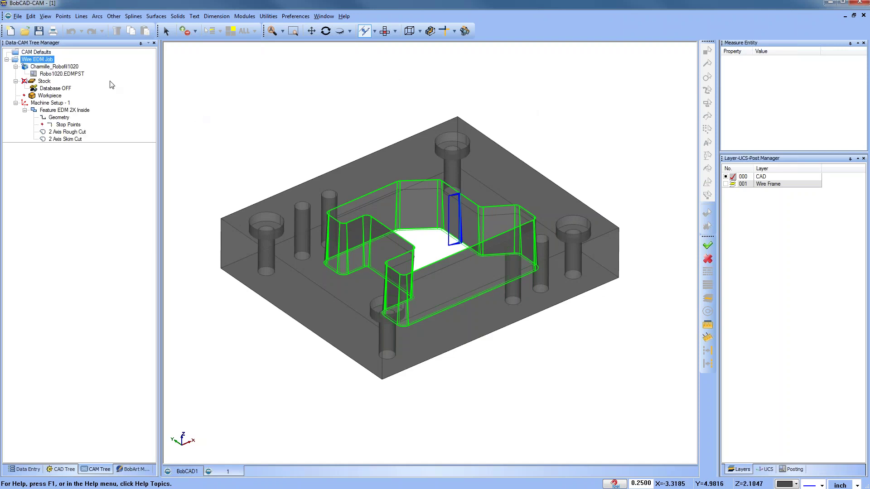
right_click(43, 58)
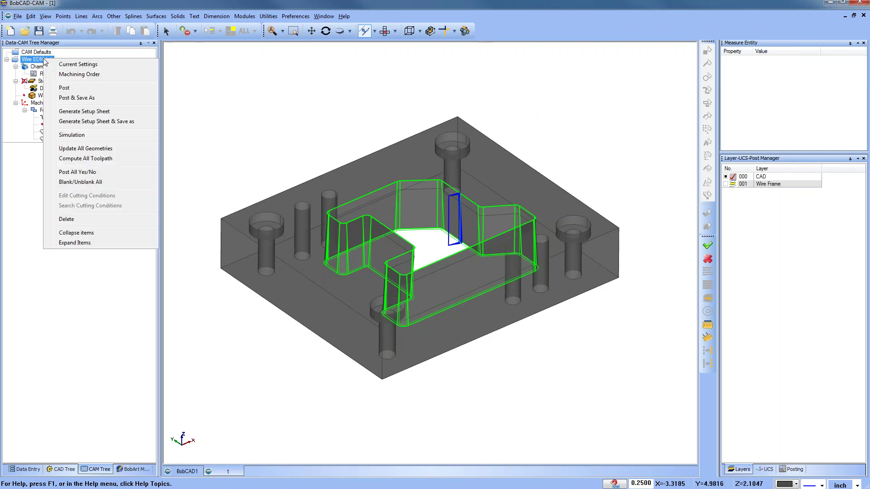
left_click(114, 111)
left_click(451, 268)
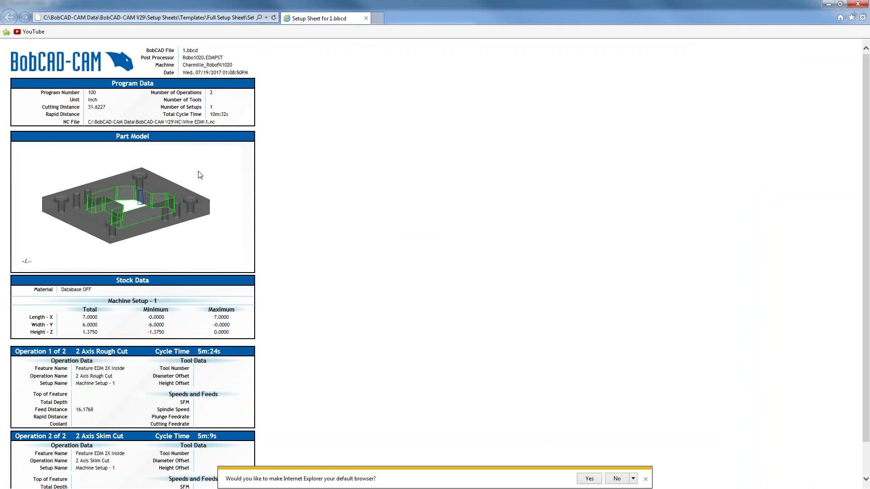
scroll(216, 114, "down", 1)
left_click(858, 4)
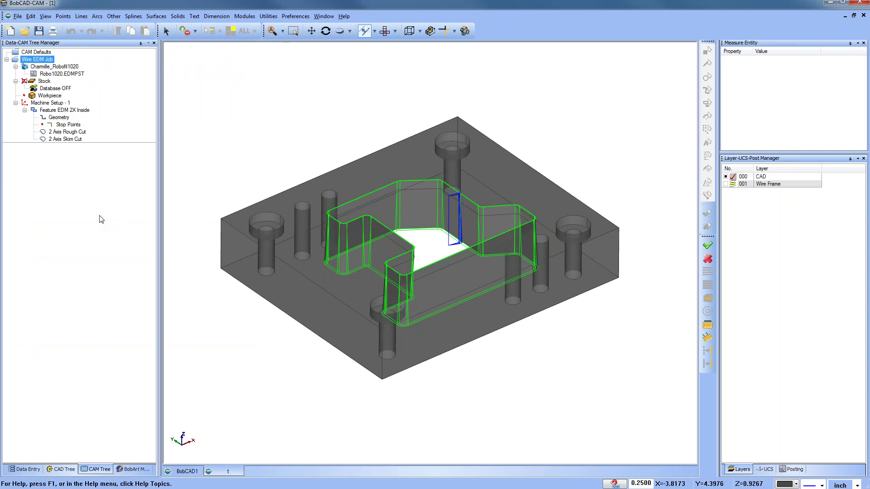
Post the Wire EDM Job to NC code and enlarge the posting pane to read the program
right_click(44, 62)
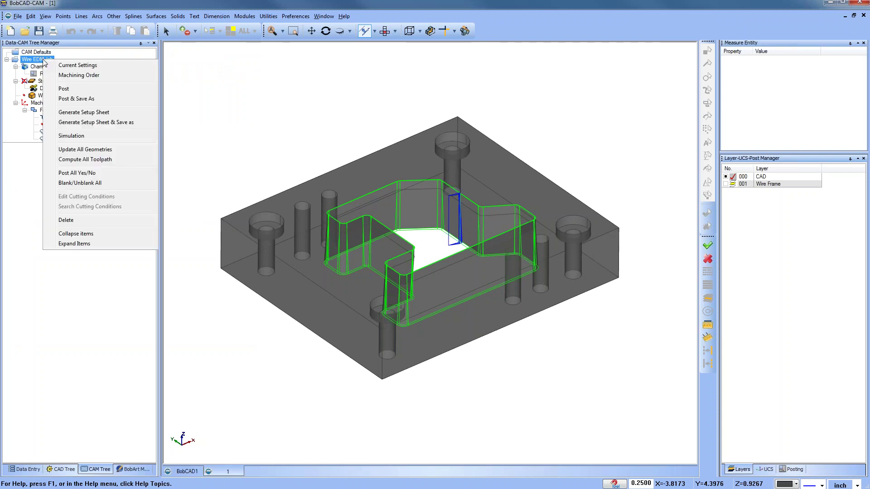
left_click(64, 89)
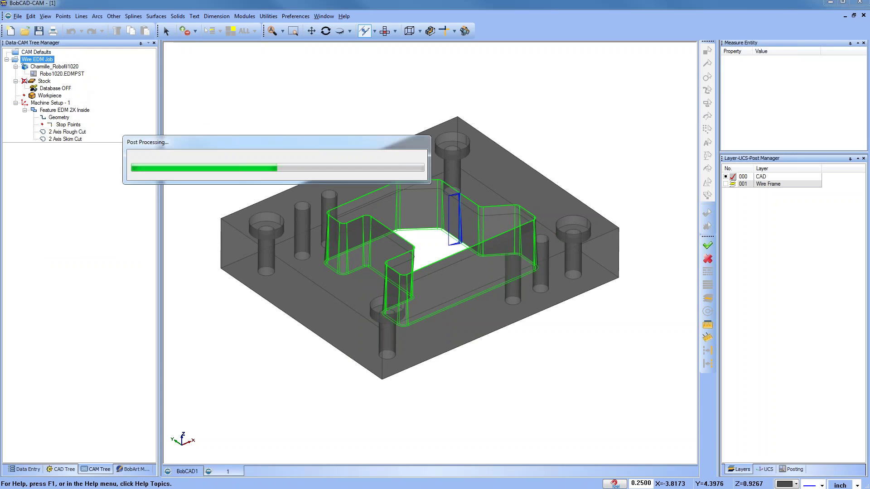
left_click_drag(719, 158, 651, 158)
left_click_drag(721, 153, 721, 118)
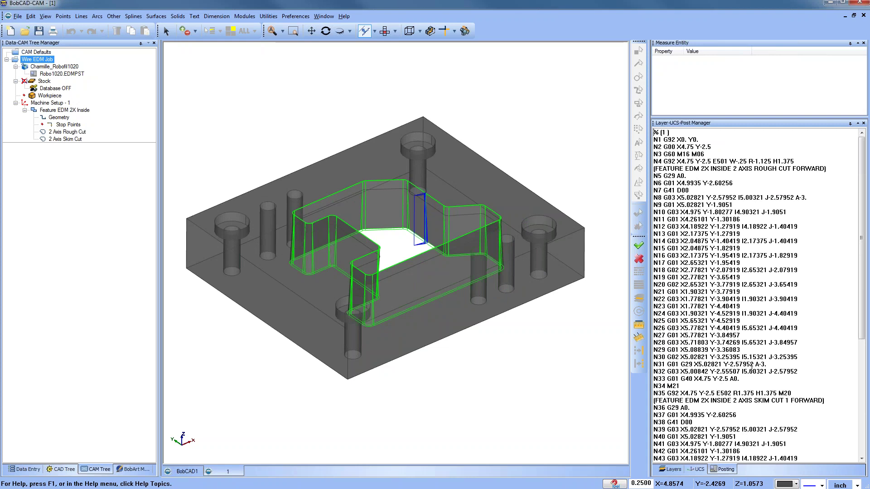
right_click(44, 60)
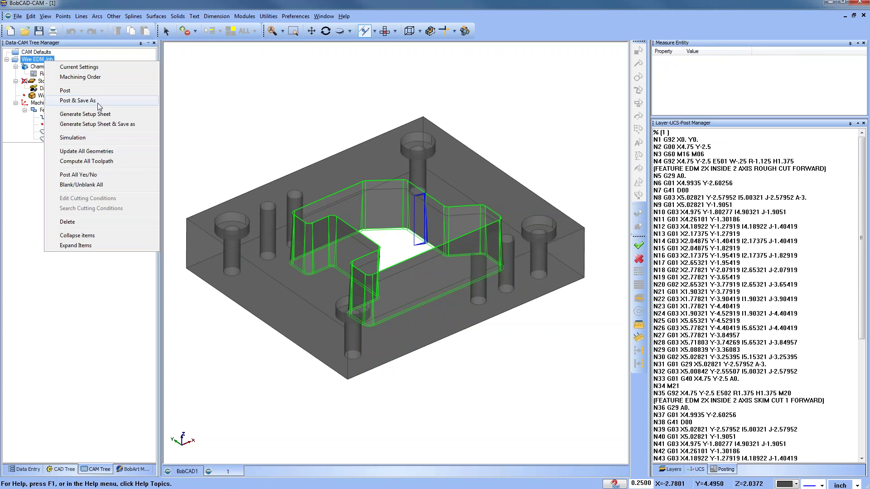
left_click(247, 108)
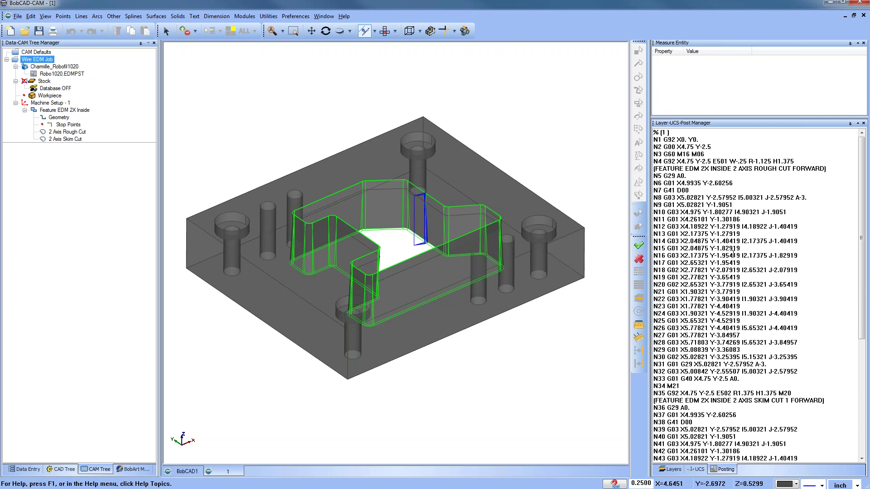
Check the saving and editing options for the posted NC program
right_click(734, 254)
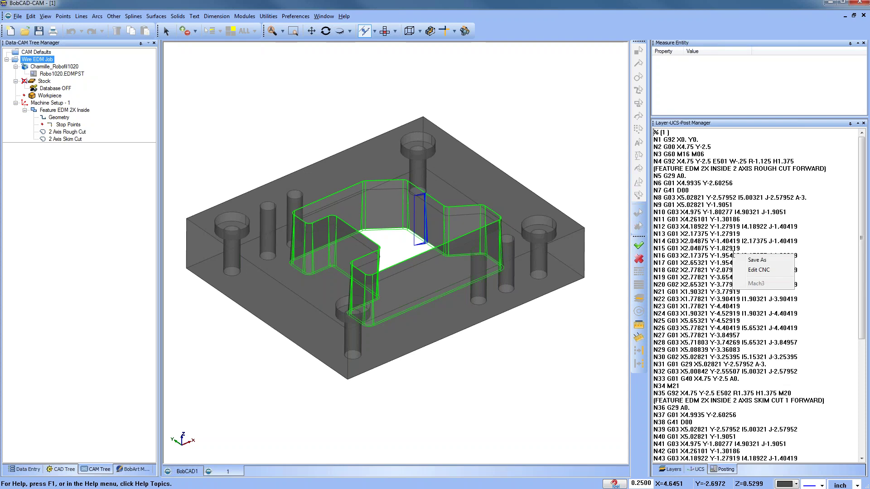
left_click(776, 271)
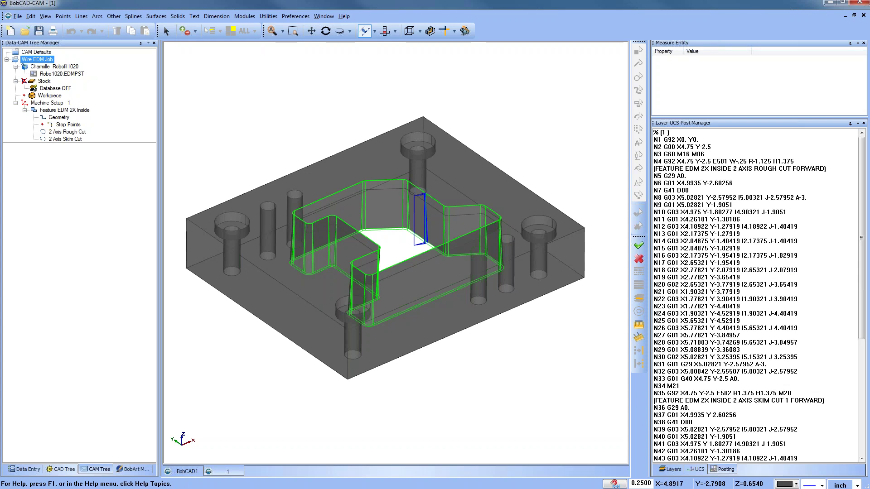
Change the job's machine make to Agie_Agie-100 and post the Wire EDM Job for it
left_click(63, 67)
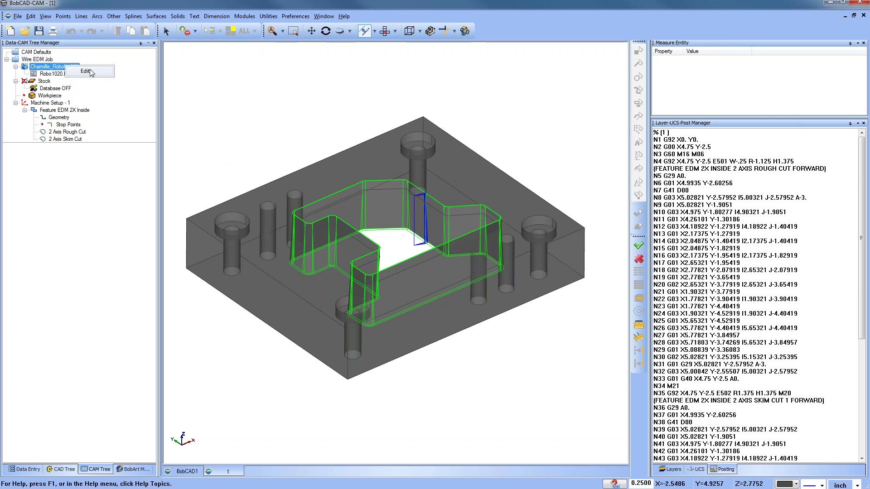
double_click(67, 68)
left_click(448, 236)
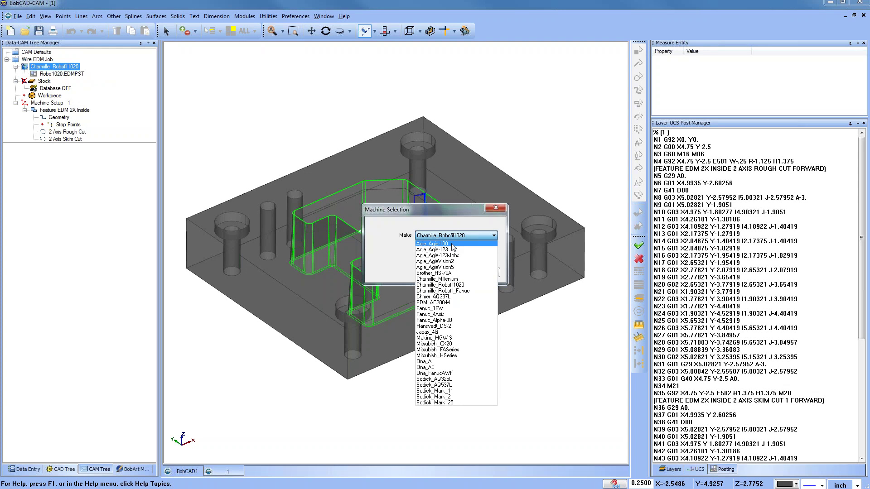
left_click(448, 244)
left_click(447, 272)
left_click(46, 60)
right_click(47, 60)
left_click(67, 90)
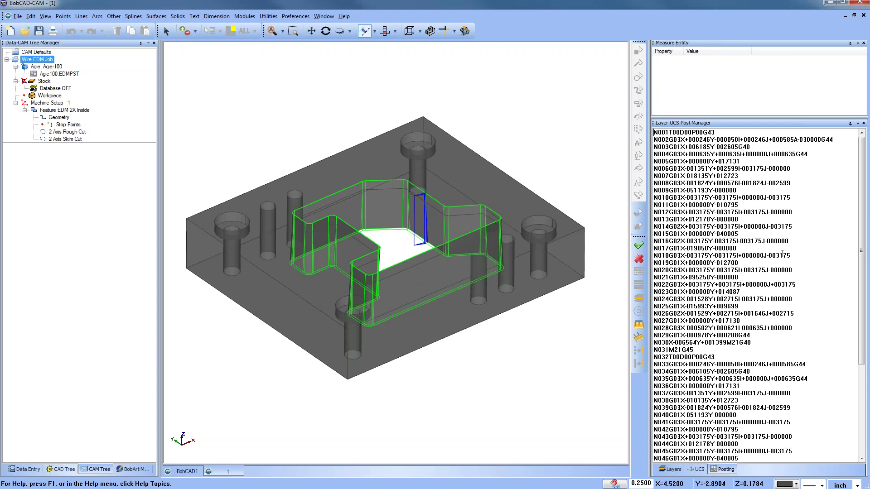
Set the machine make back to Charmille_Robofil1020 and repost the Wire EDM Job, reading through its code
right_click(53, 67)
left_click(90, 73)
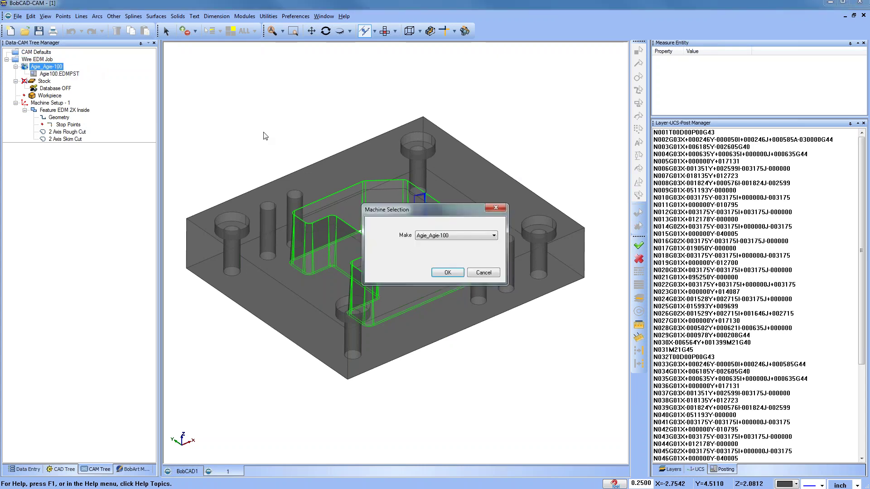
left_click(459, 237)
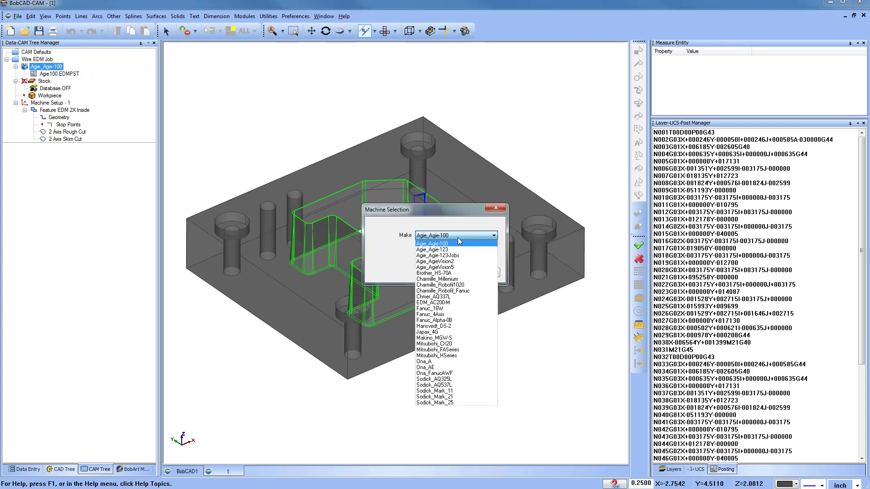
left_click(470, 285)
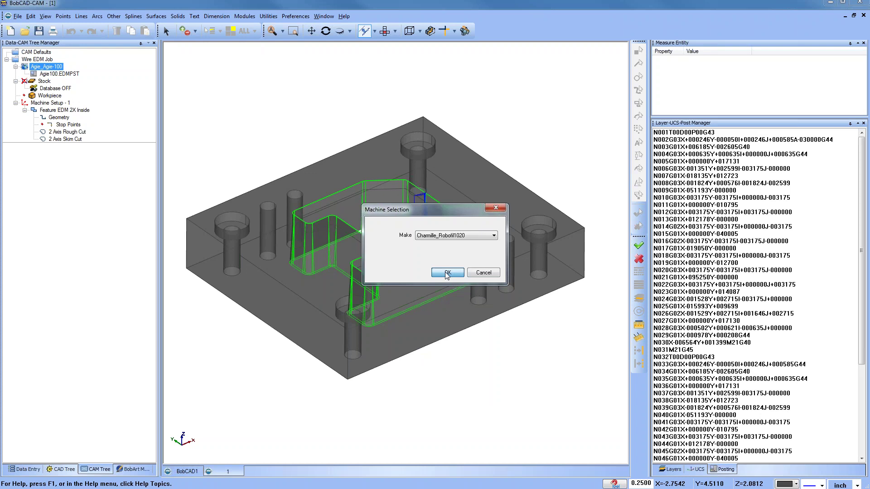
left_click(449, 274)
right_click(44, 60)
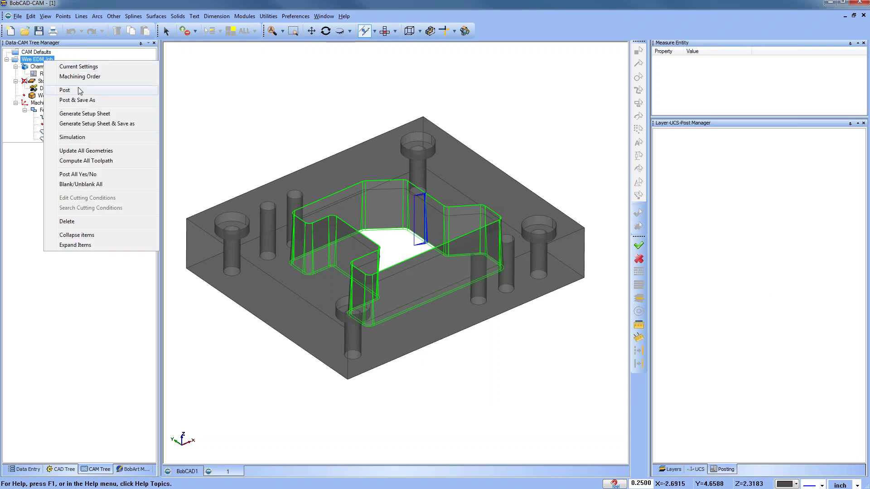
left_click(81, 92)
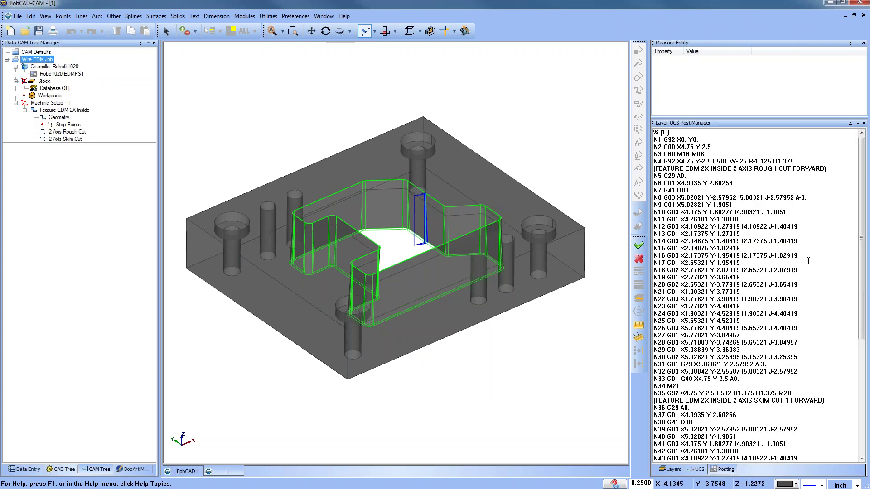
scroll(809, 265, "down", 7)
scroll(814, 276, "up", 7)
Open the Wire EDM Job's current settings and close them without changes
left_click(65, 86)
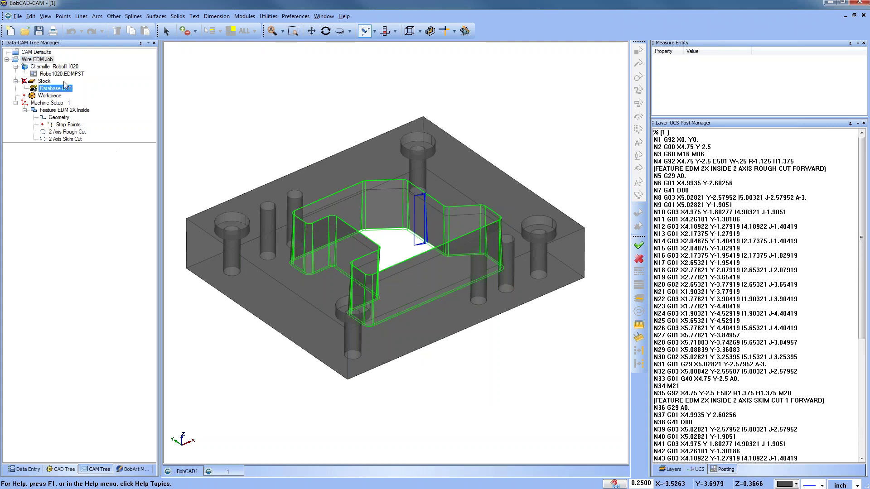
right_click(47, 64)
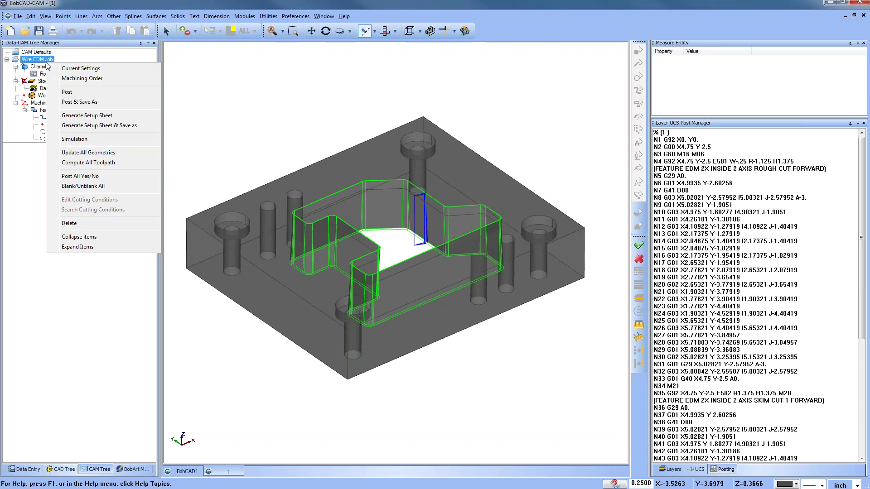
right_click(38, 60)
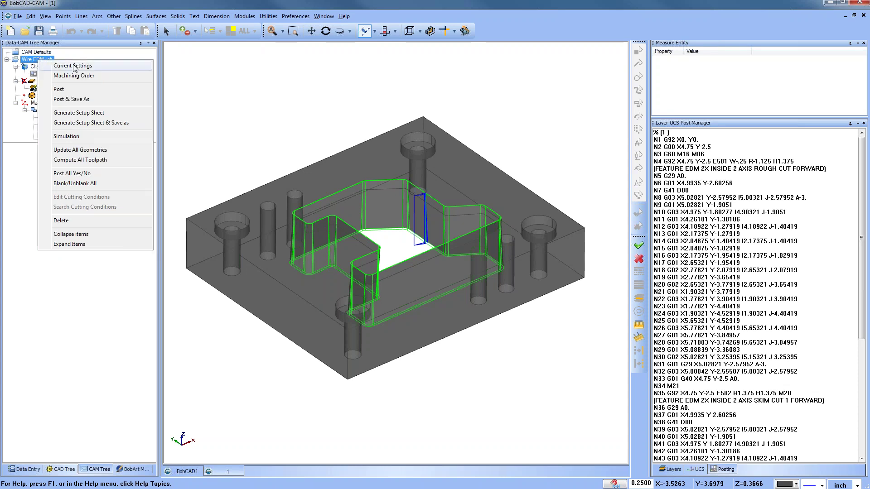
left_click(73, 67)
left_click(622, 97)
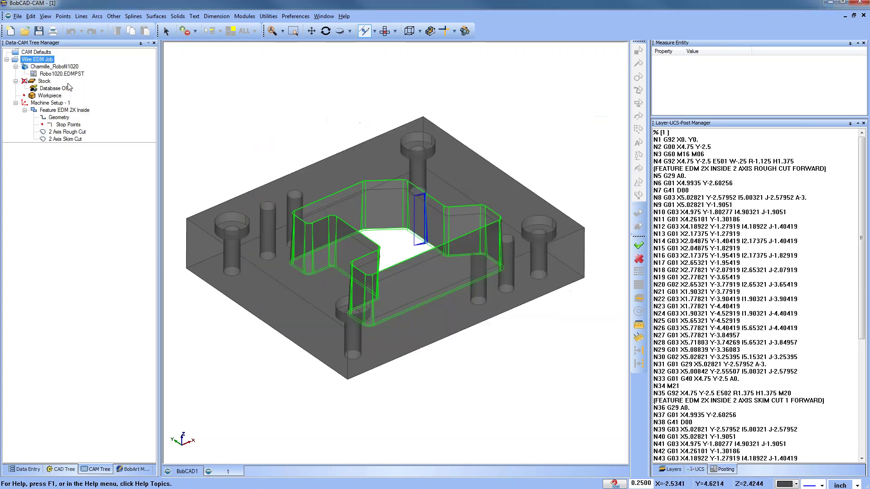
Change the machine make to Fanuc_16W and post the Wire EDM Job, reading its code to the end
right_click(45, 66)
left_click(90, 78)
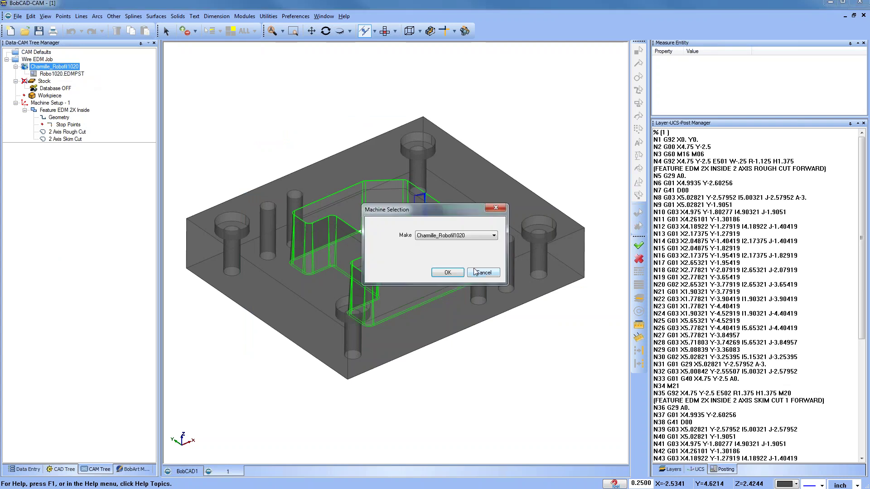
left_click(462, 236)
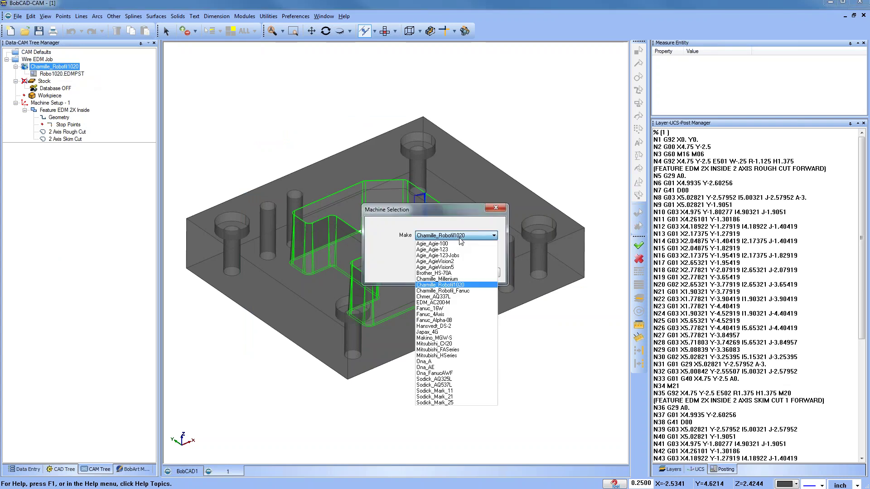
left_click(468, 308)
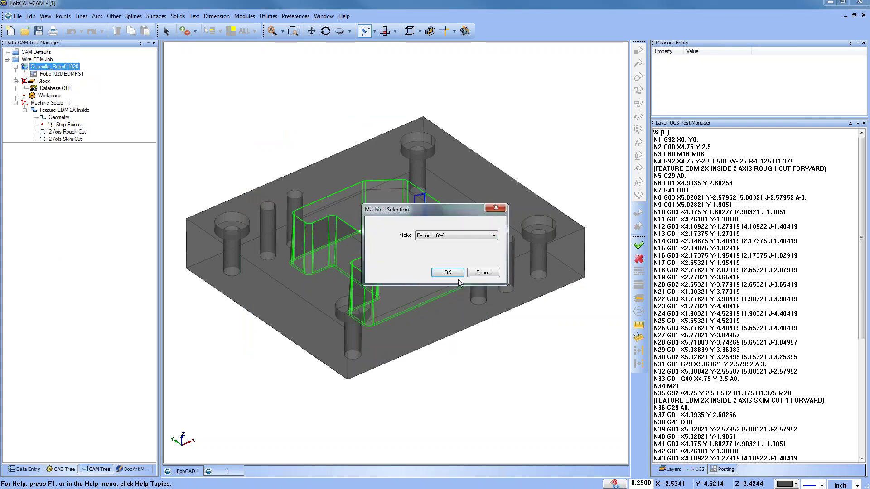
left_click(447, 273)
right_click(45, 60)
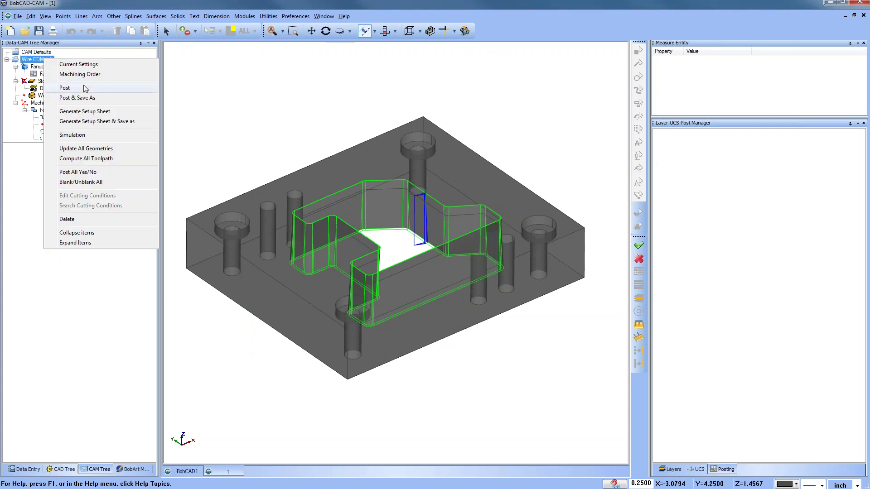
left_click(65, 87)
scroll(830, 276, "down", 8)
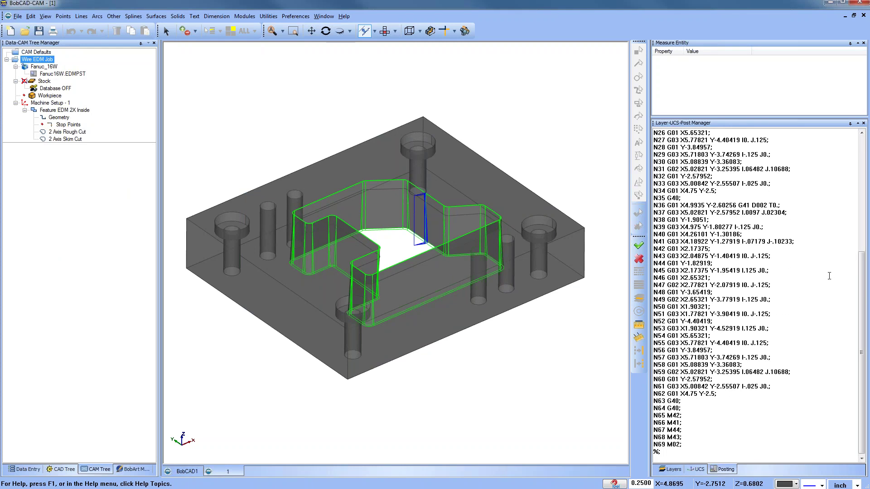
scroll(829, 276, "up", 5)
Change the machine make to Japax_4G and post the Wire EDM Job for it
right_click(51, 67)
left_click(57, 74)
left_click(454, 235)
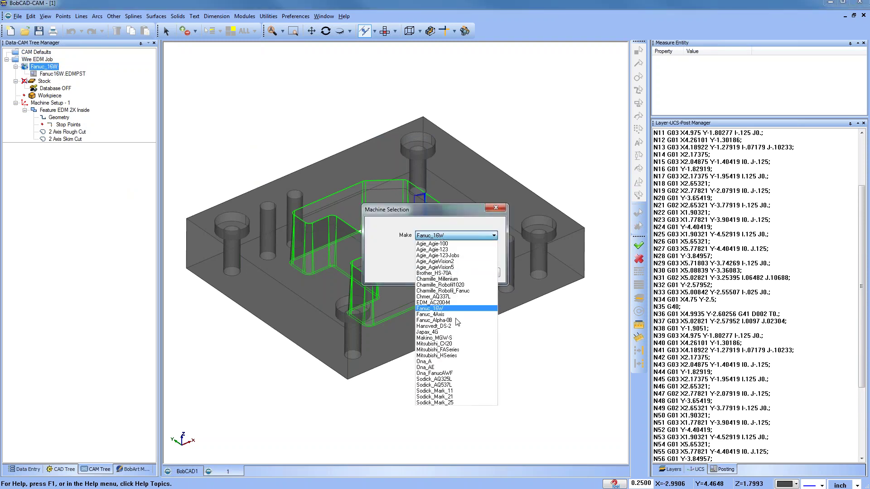
left_click(454, 344)
left_click(448, 276)
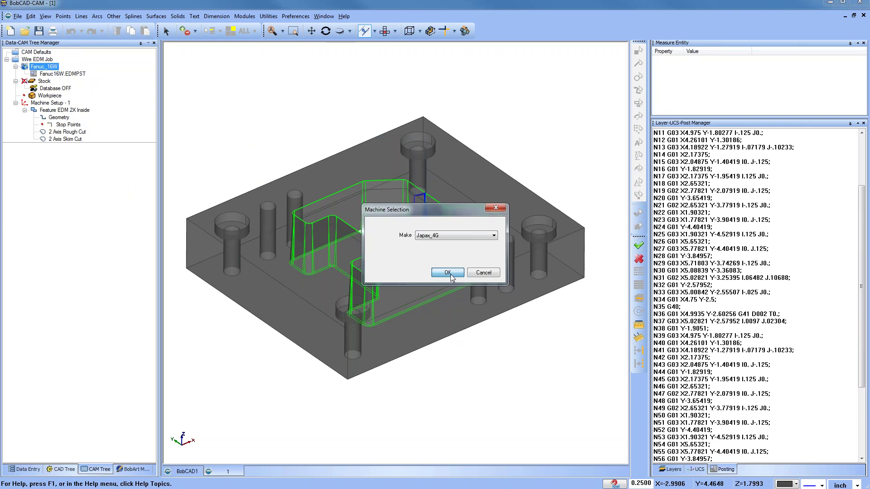
right_click(47, 61)
left_click(75, 89)
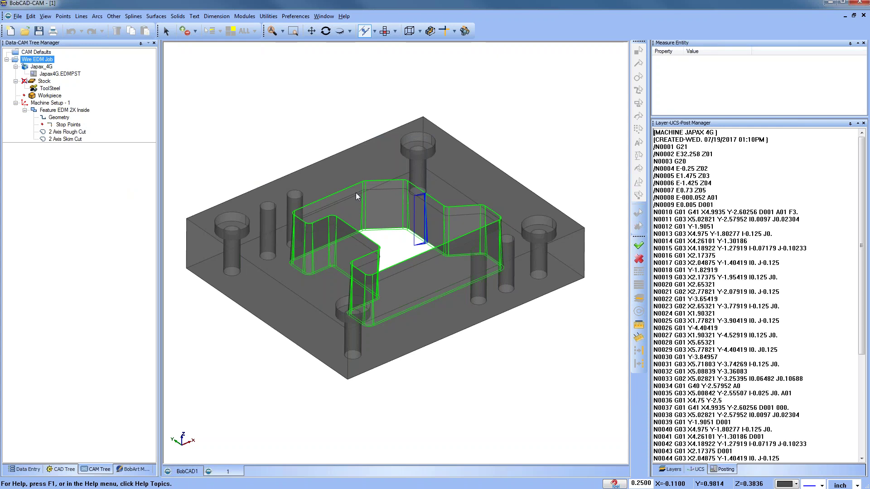
Change the machine make to Mitsubishi_FASeries and post the Wire EDM Job, reading through the whole program
right_click(44, 67)
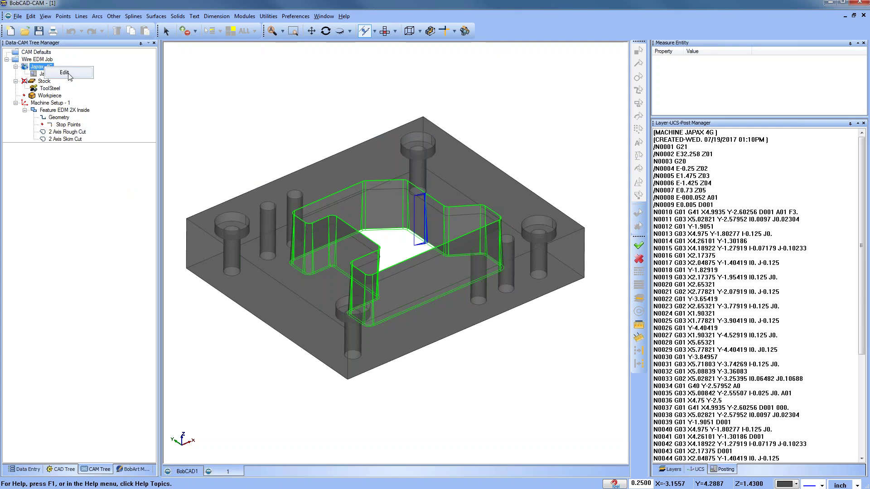
left_click(64, 72)
left_click(453, 235)
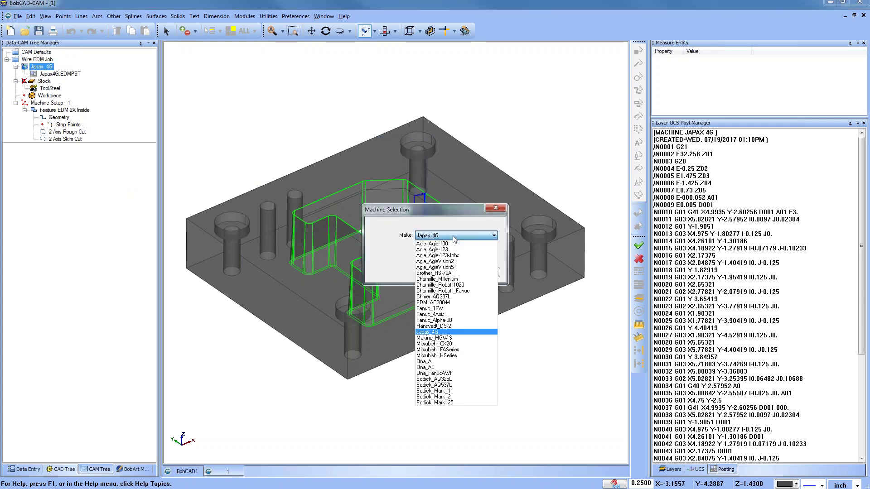
left_click(464, 351)
left_click(447, 271)
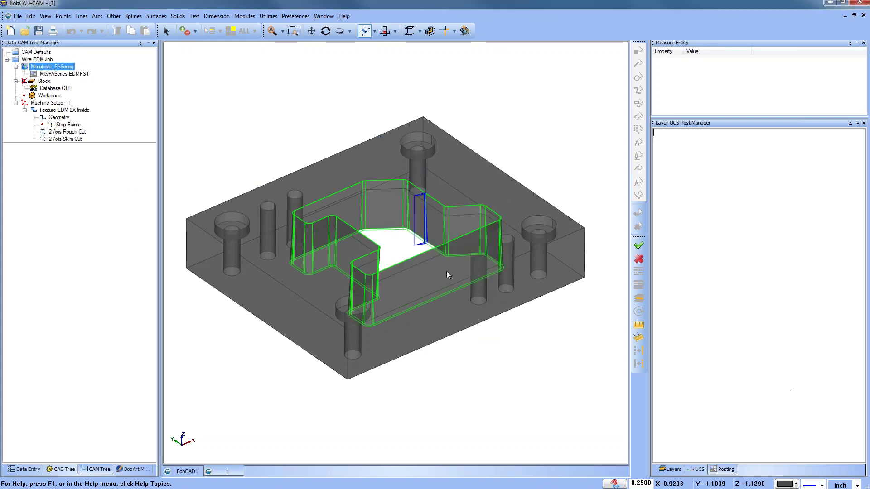
left_click(47, 60)
right_click(47, 61)
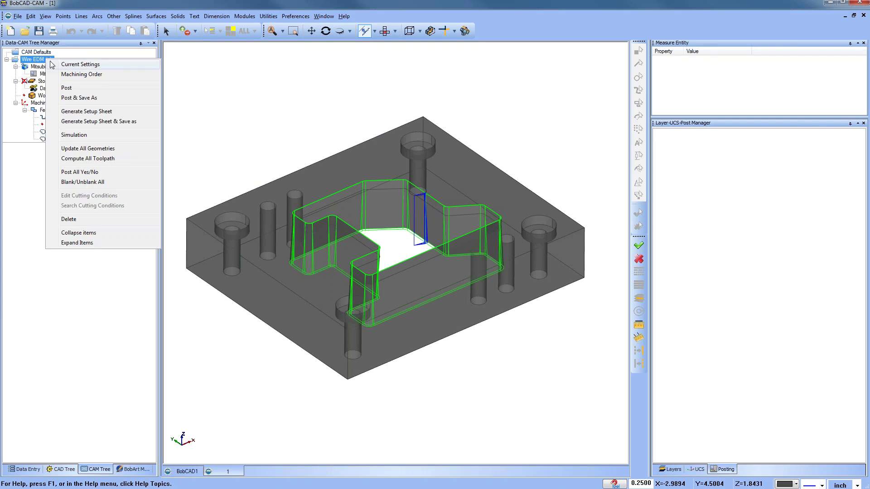
left_click(66, 88)
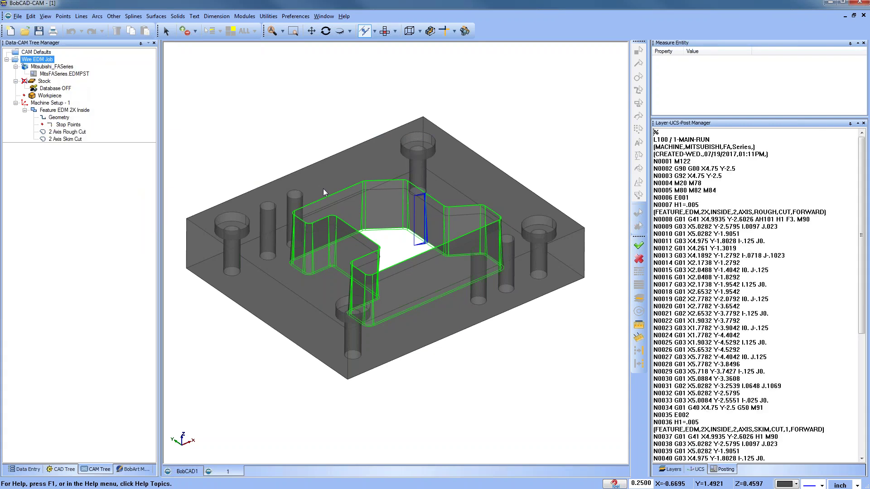
scroll(815, 300, "down", 9)
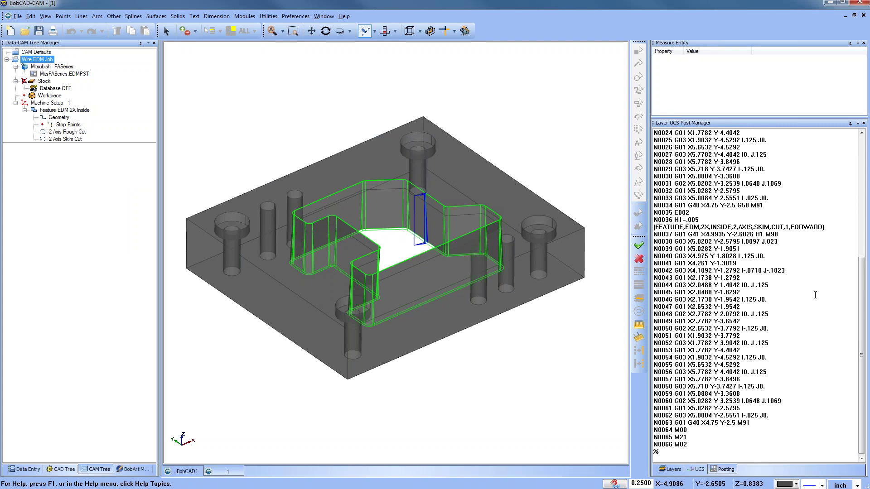
scroll(816, 296, "up", 9)
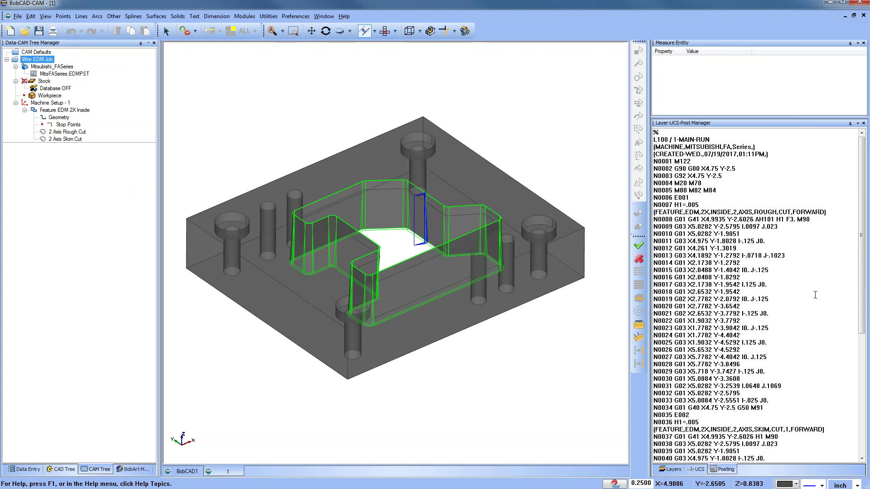
Change the machine make to Sodick_Mark_25 and post the Wire EDM Job for it
left_click(52, 67)
right_click(70, 67)
left_click(94, 73)
left_click(449, 236)
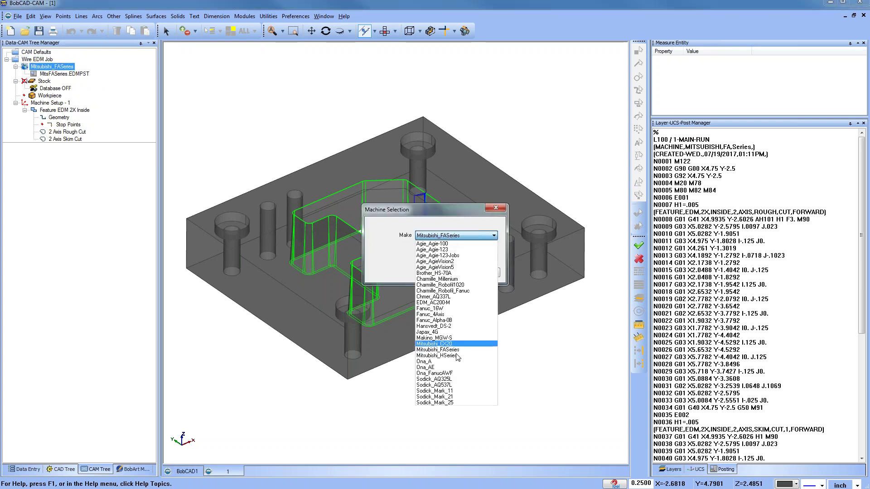
left_click(434, 403)
left_click(448, 278)
left_click(37, 59)
right_click(42, 59)
left_click(80, 86)
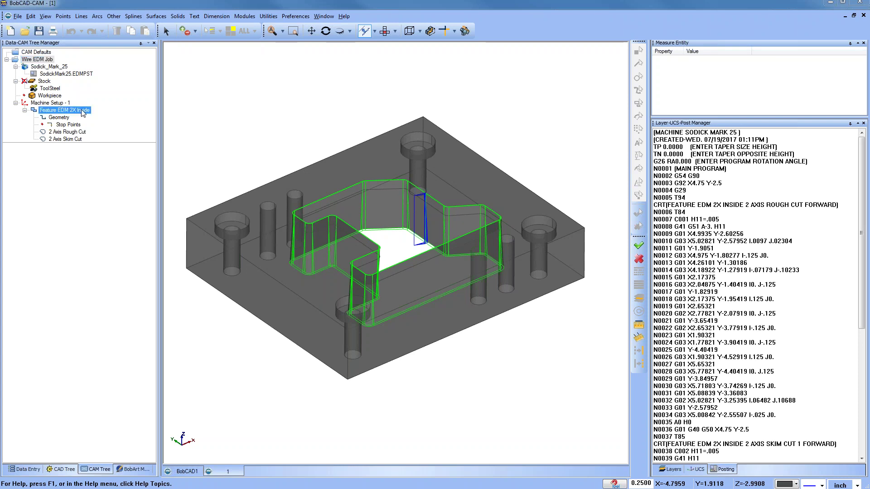
Generate the Wire EDM Job's setup sheet from the Full Setup Sheet template, review it, and close it
right_click(44, 64)
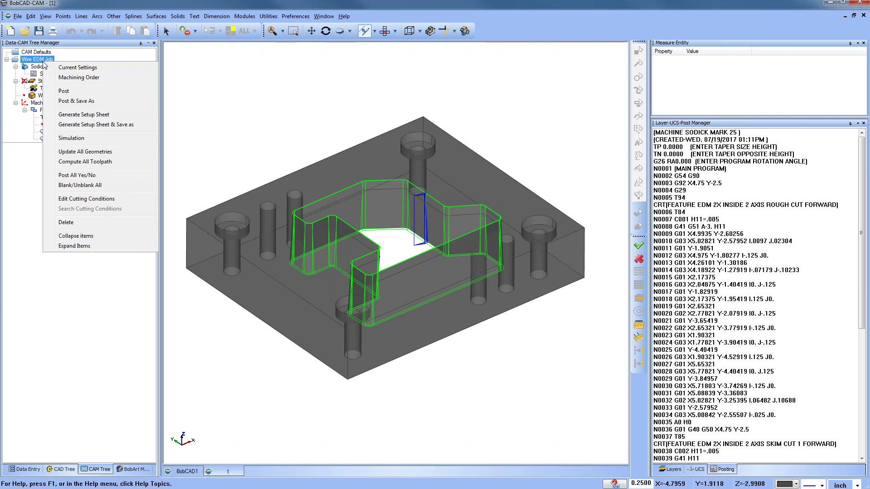
left_click(113, 118)
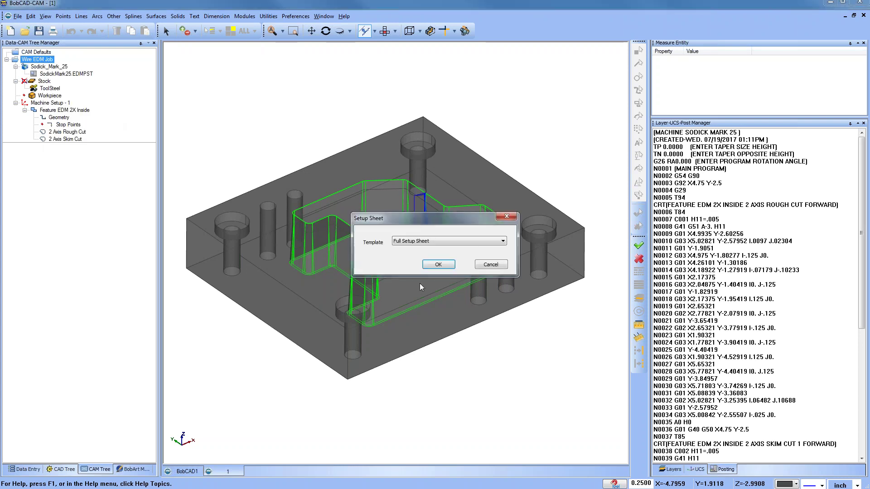
left_click(450, 267)
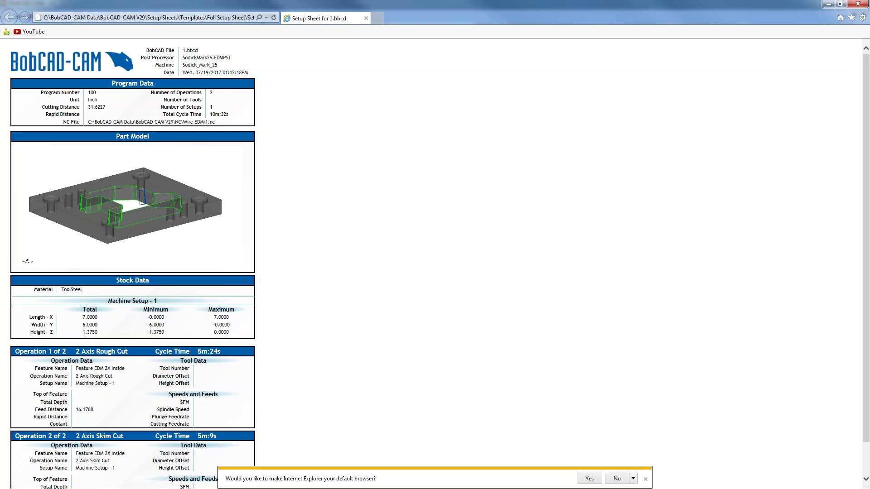
left_click(857, 4)
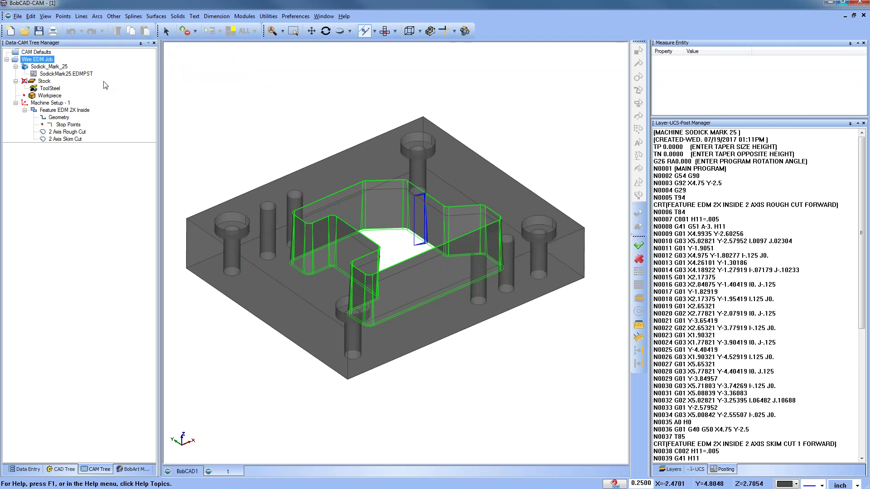
Open the 1_2 part file and view its upright plate from several angles
left_click(22, 51)
left_click(24, 30)
left_click(327, 198)
left_click(491, 311)
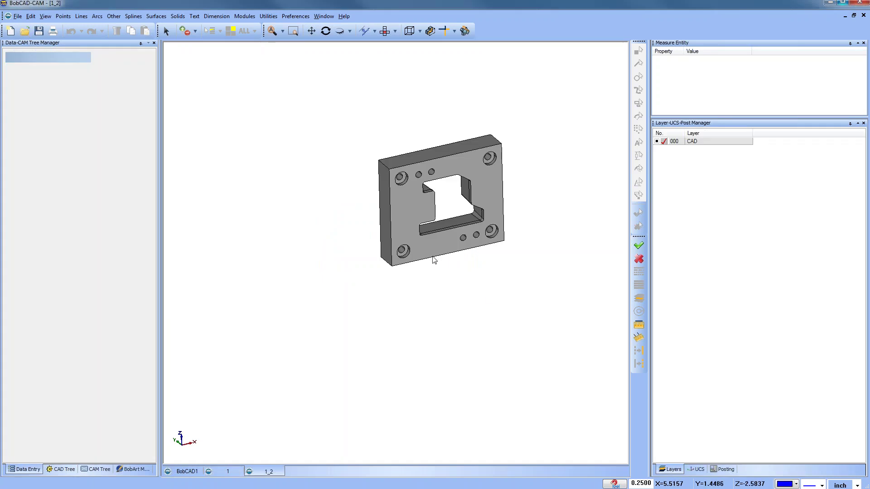
scroll(434, 260, "down", 1)
middle_click_drag(449, 264, 404, 292)
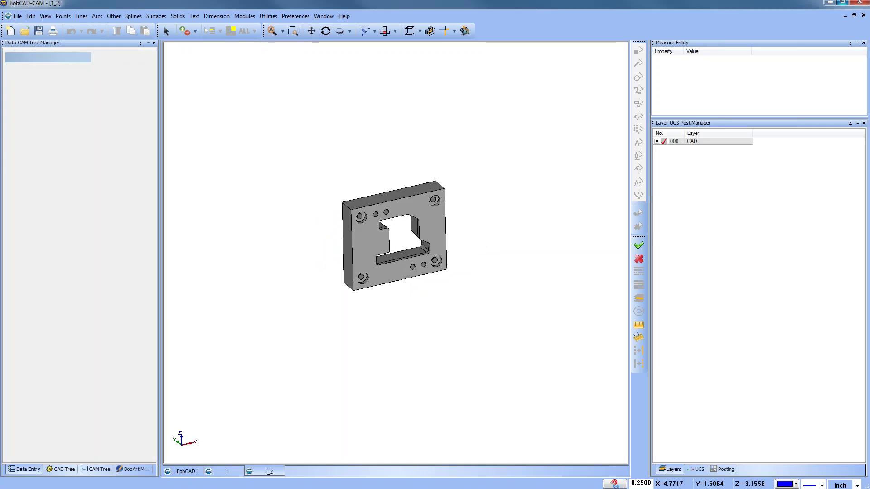
left_click(365, 31)
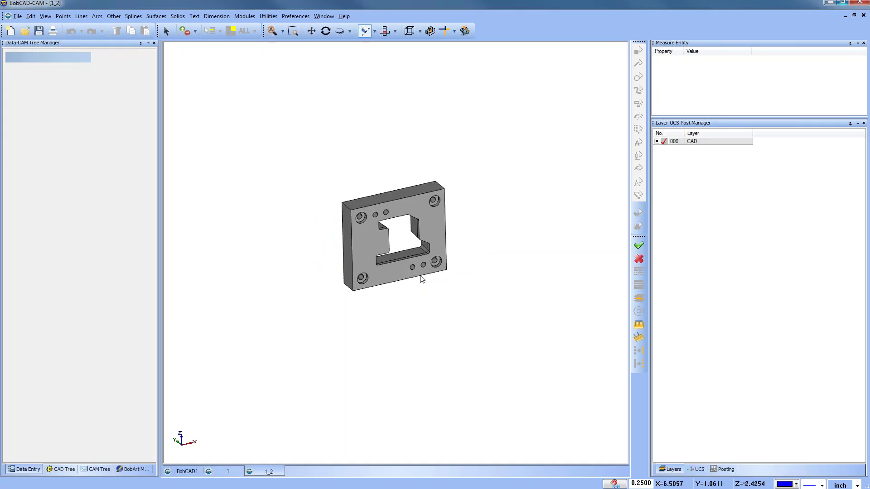
scroll(398, 271, "up", 1)
scroll(397, 271, "up", 2)
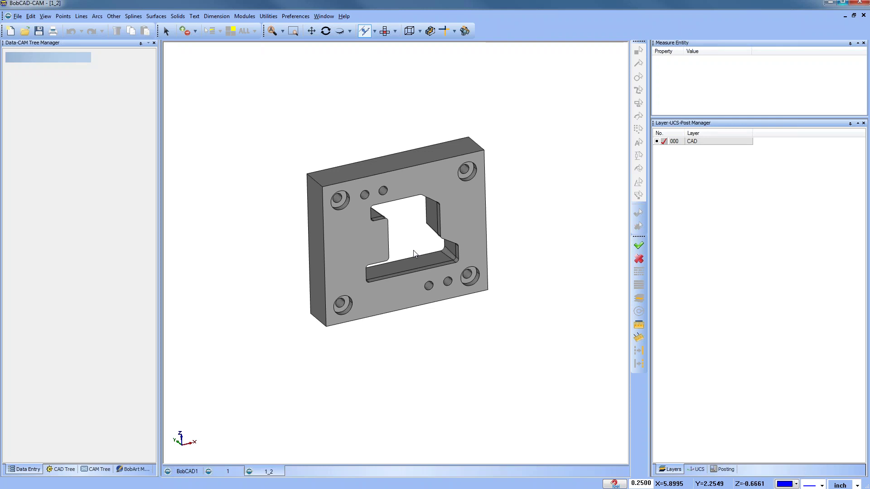
middle_click_drag(402, 220, 434, 324)
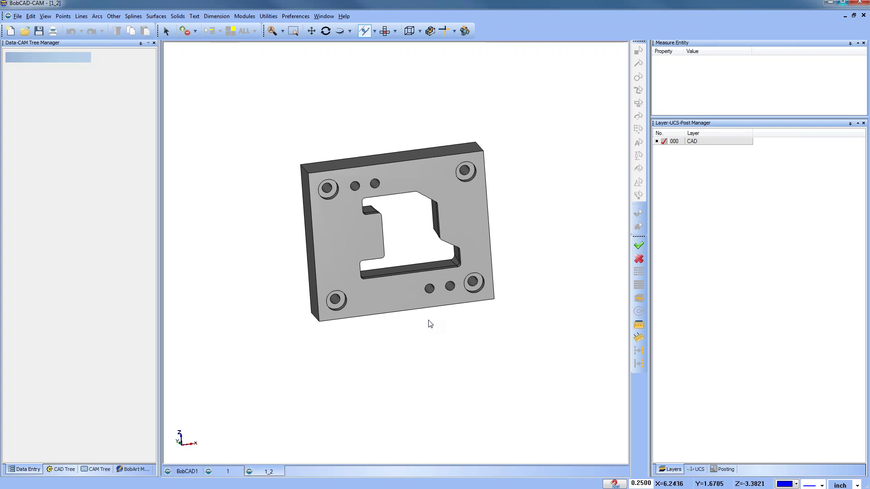
middle_click_drag(377, 319, 394, 329)
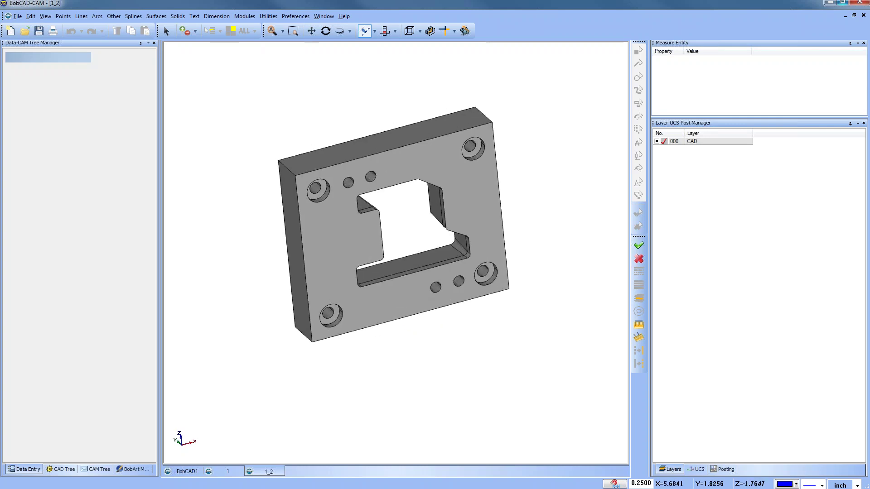
Turn on the X-Y axis and the gnomon in the part's display settings
left_click(295, 16)
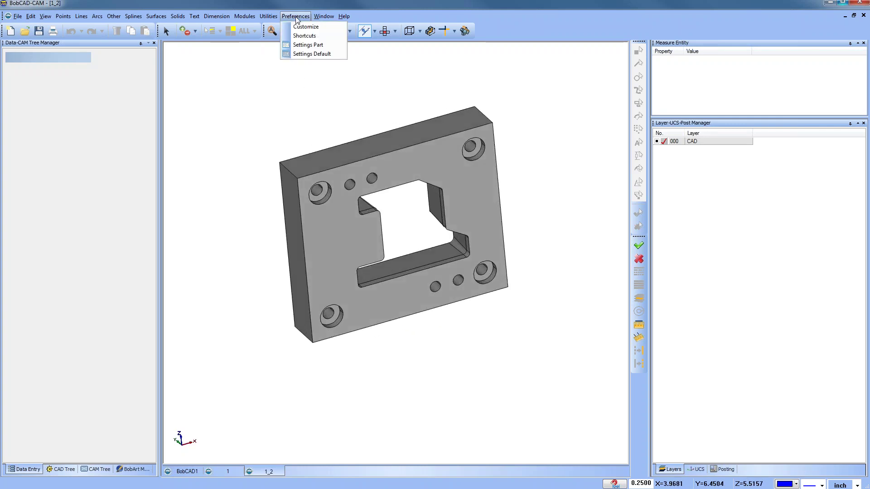
left_click(335, 46)
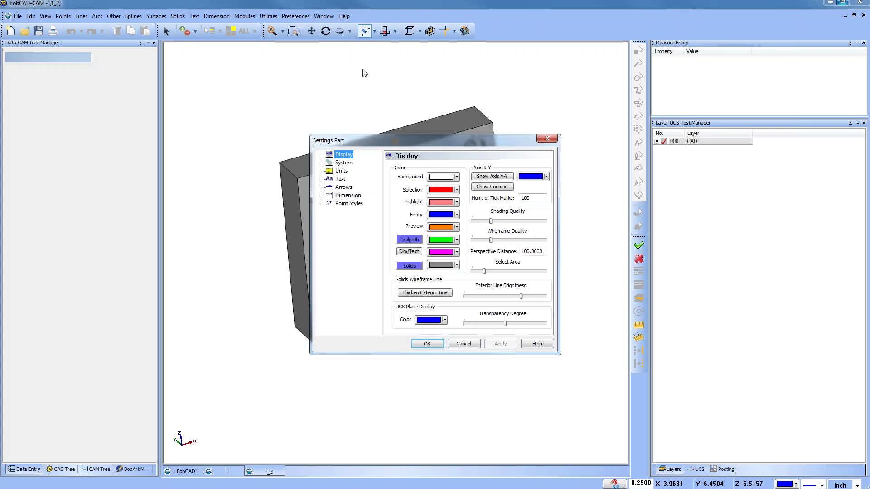
left_click(496, 179)
left_click(493, 187)
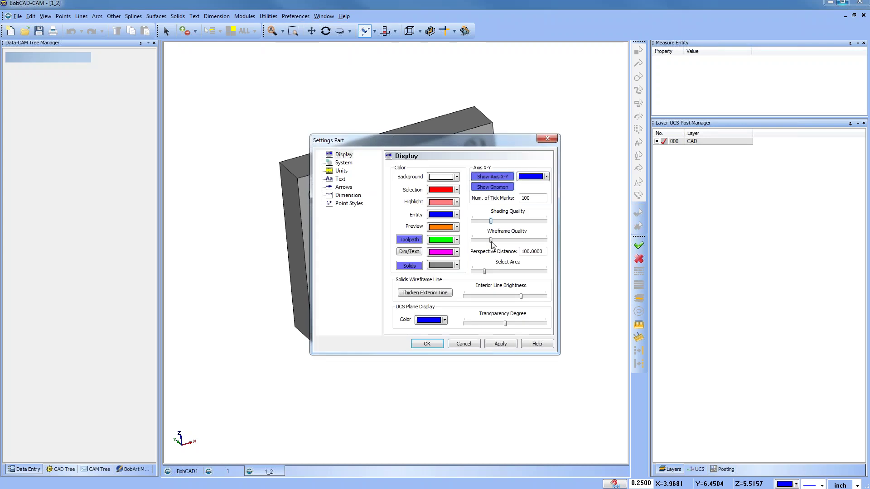
left_click(499, 347)
left_click(413, 345)
middle_click_drag(413, 337, 282, 308)
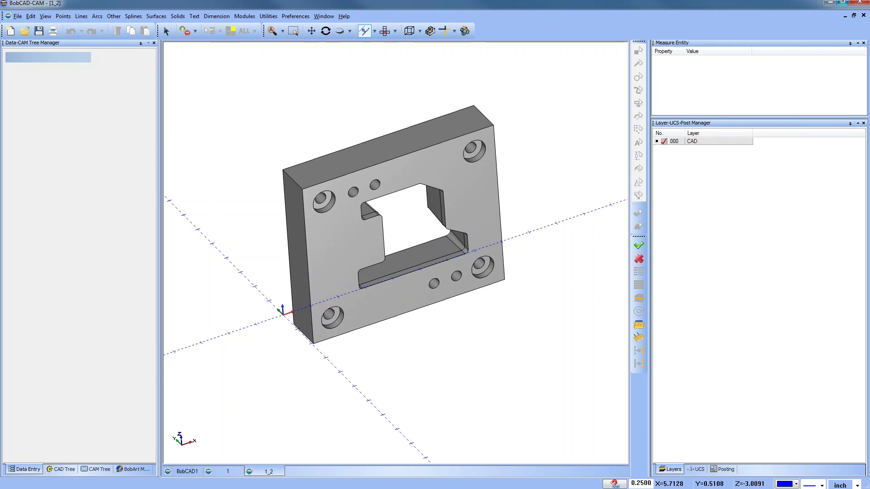
left_click(295, 16)
left_click(337, 45)
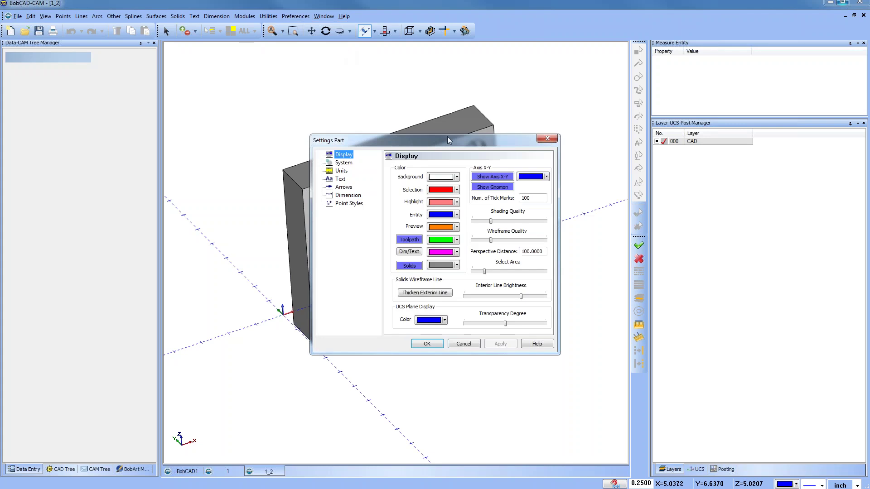
left_click(463, 345)
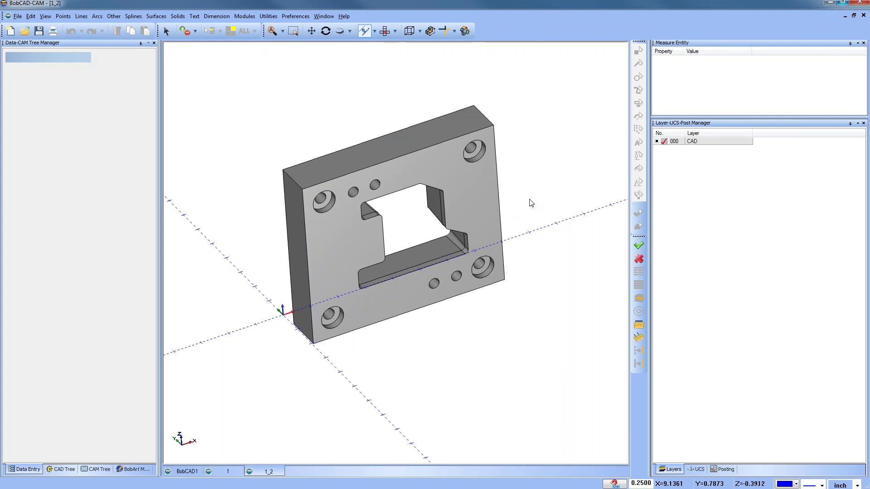
Check the upright plate against the axes in top view, and select it for a Rotate 3D operation
middle_click_drag(431, 279, 490, 308)
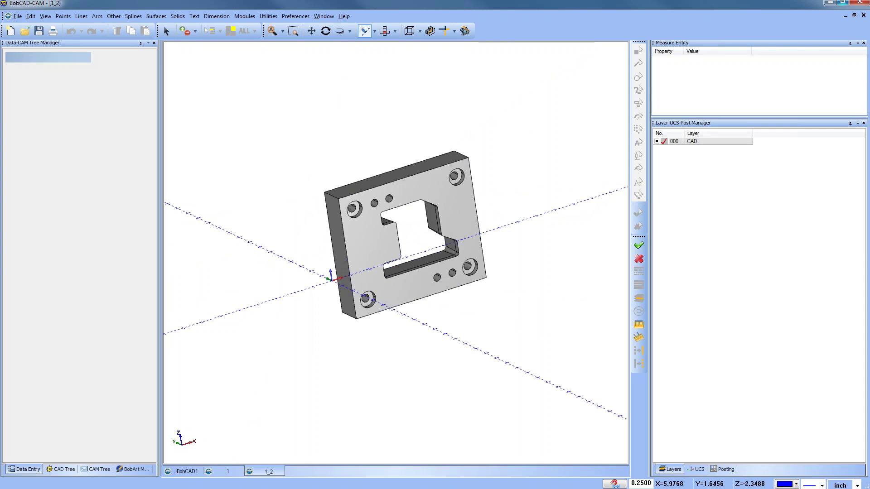
key("t")
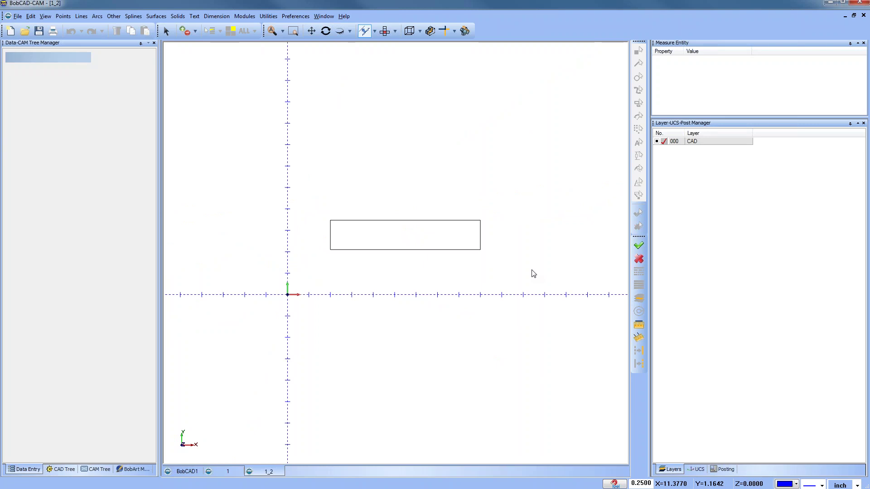
middle_click_drag(434, 347, 453, 277)
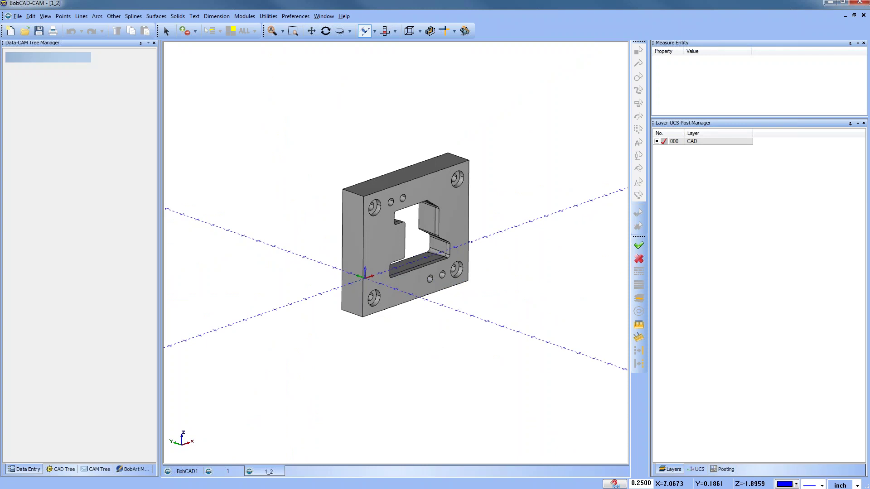
left_click(268, 16)
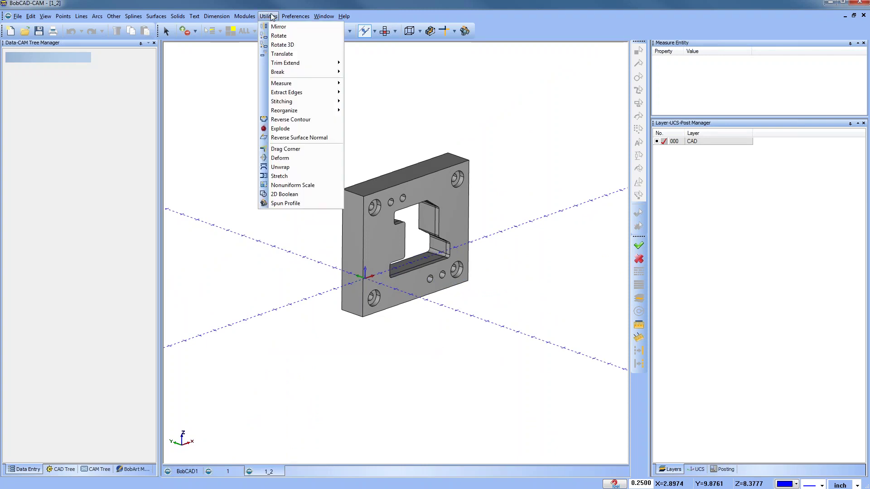
left_click(312, 45)
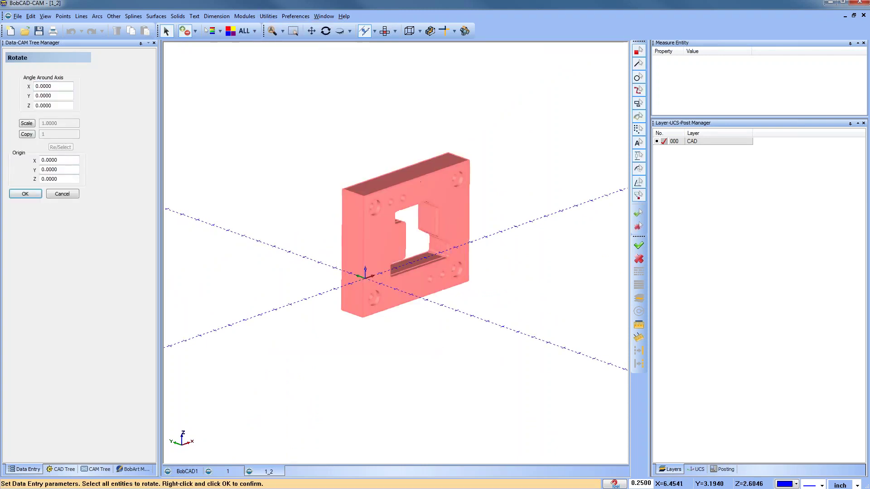
right_click(496, 123)
left_click(511, 125)
middle_click_drag(440, 313, 474, 316)
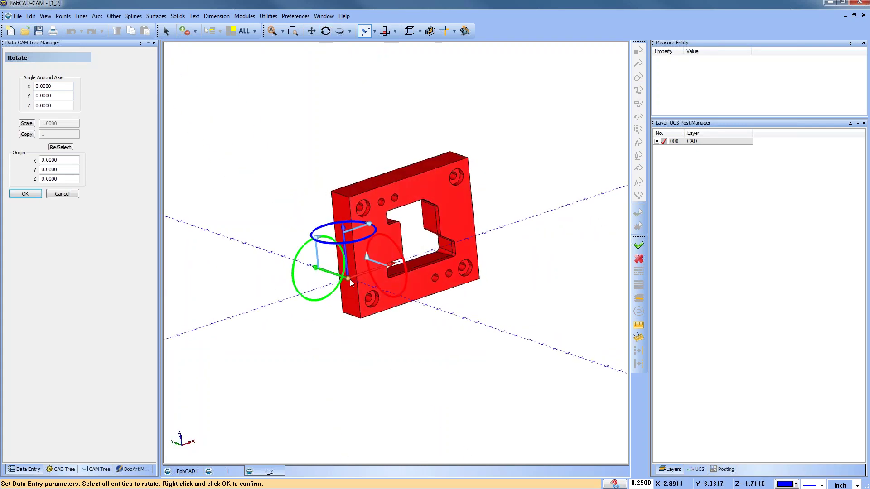
middle_click_drag(397, 316, 470, 311)
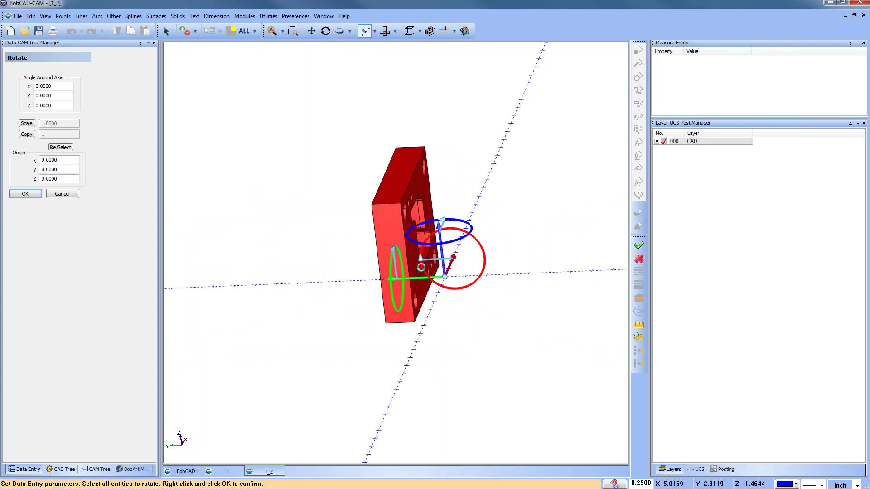
left_click_drag(420, 260, 469, 234)
middle_click_drag(495, 312, 440, 313)
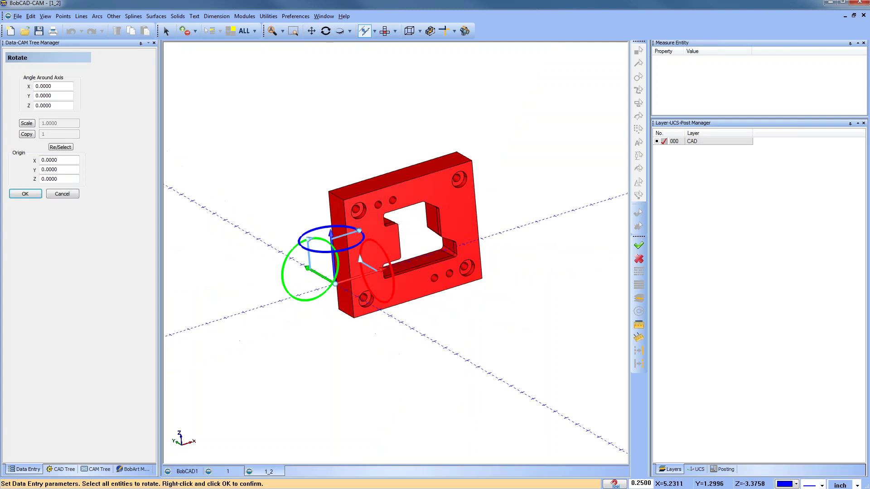
Move the rotation origin to the plate's lower back corner at X 2.0000, Y 3.4750, Z -3.0000
left_click_drag(335, 287, 355, 306)
middle_click_drag(355, 306, 409, 302)
left_click_drag(402, 330, 346, 320)
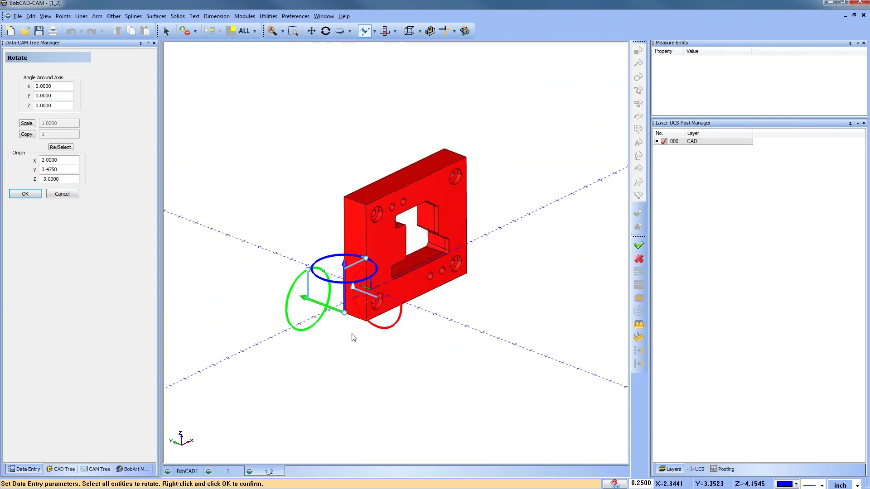
middle_click_drag(336, 275, 344, 290)
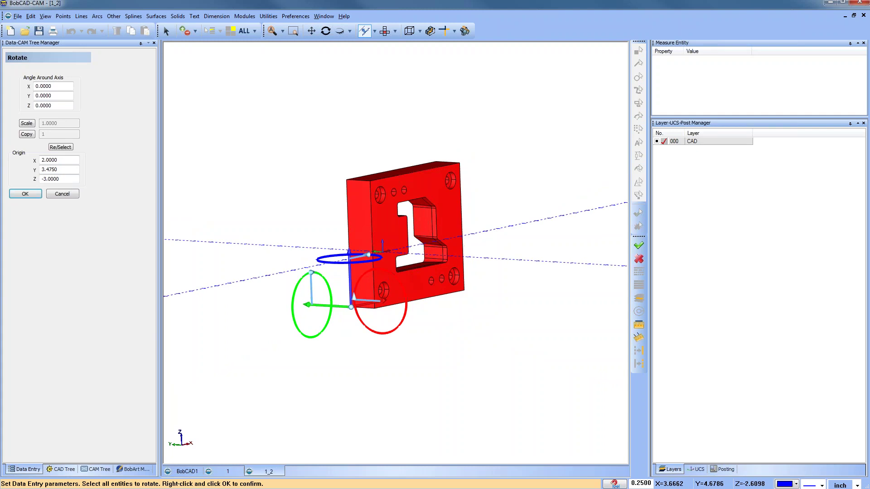
Rotate the plate 270 degrees about the X axis to lay it flat, and check it from above
left_click_drag(383, 301, 382, 327)
mouse_move(457, 324)
middle_mouse_down()
mouse_move(428, 324)
mouse_move(455, 326)
middle_mouse_up()
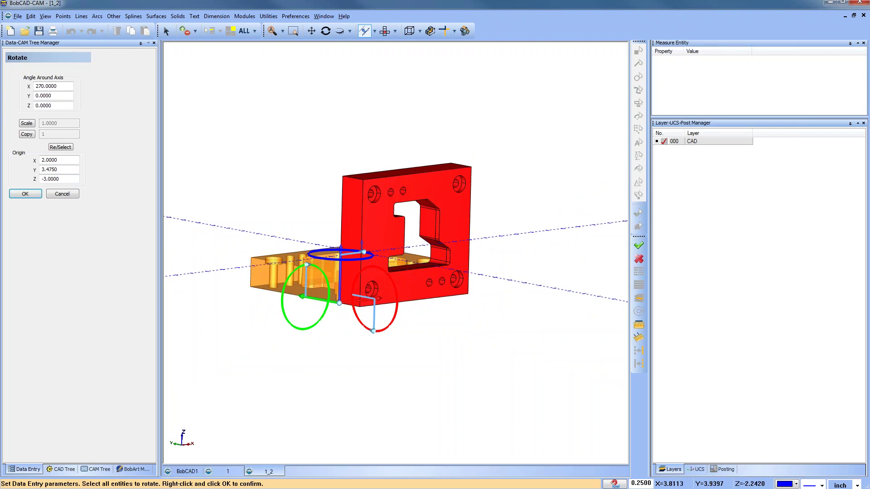
mouse_move(381, 325)
middle_mouse_down()
mouse_move(398, 325)
mouse_move(383, 325)
mouse_move(387, 337)
middle_mouse_up()
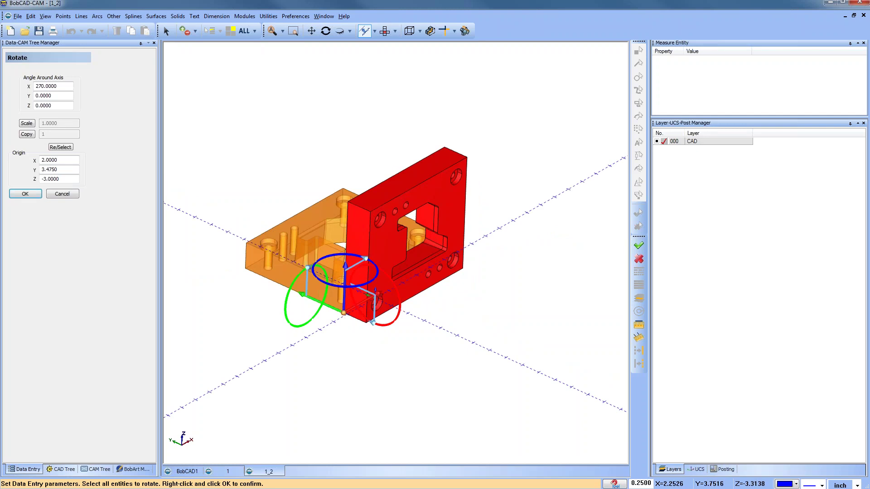
left_click(25, 194)
middle_click_drag(497, 277, 421, 291)
left_click(385, 31)
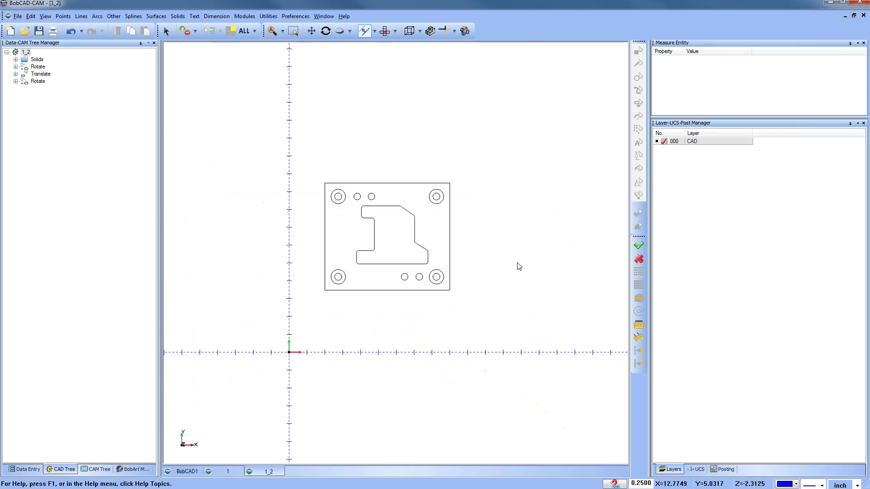
middle_click_drag(415, 356, 413, 300)
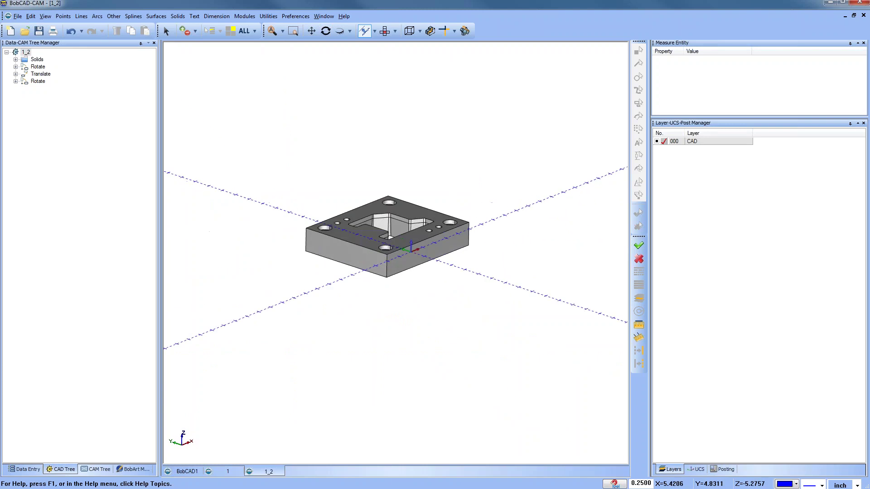
Select the plate for a Translate operation in Drag mode and try shifting it by Y 0.0250, Z 0.3125
left_click(268, 16)
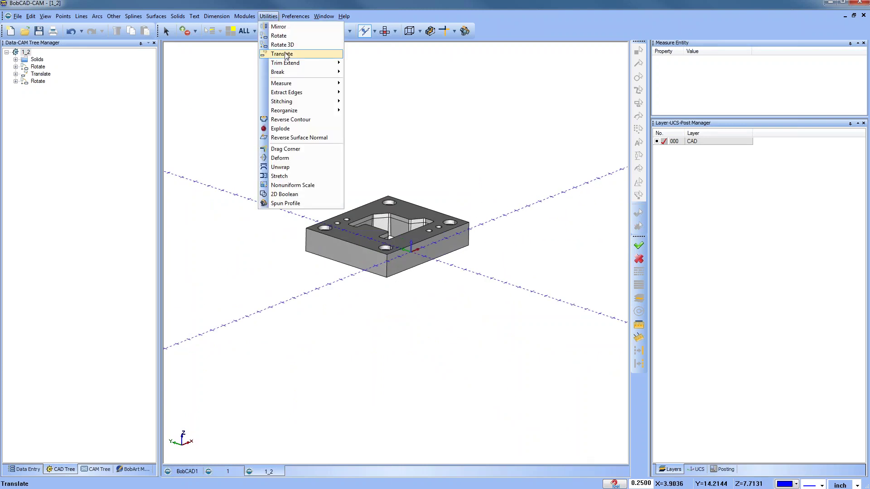
left_click(282, 54)
left_click(364, 207)
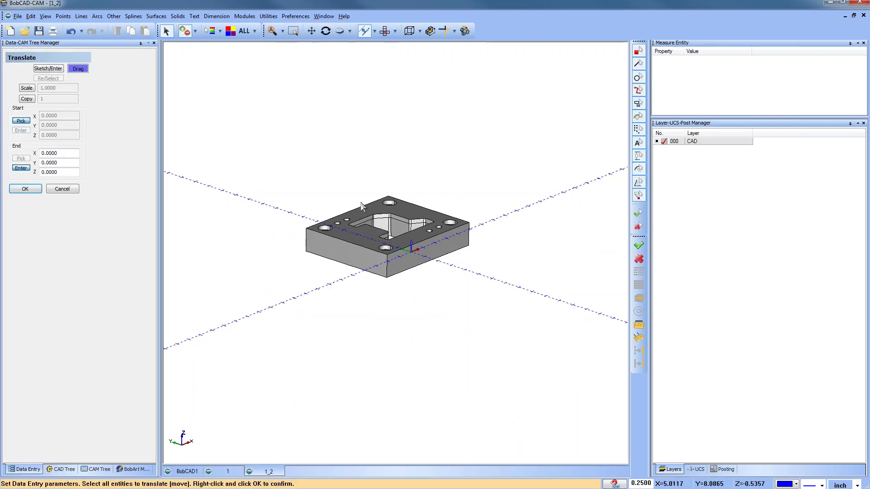
right_click(353, 165)
middle_click_drag(419, 313, 431, 290)
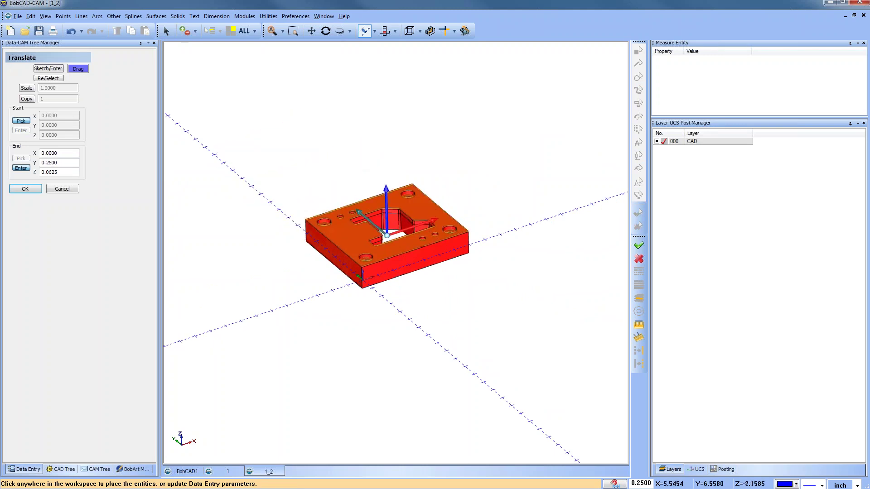
left_click_drag(386, 190, 387, 232)
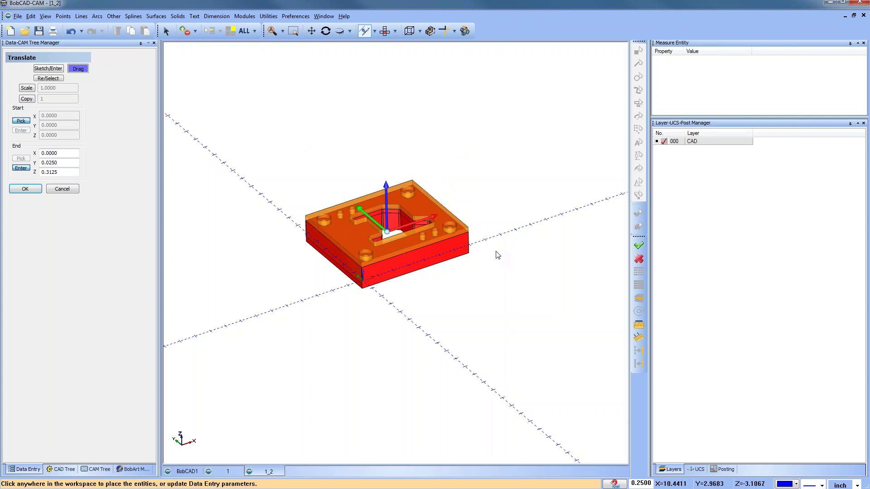
middle_click_drag(442, 311, 426, 297)
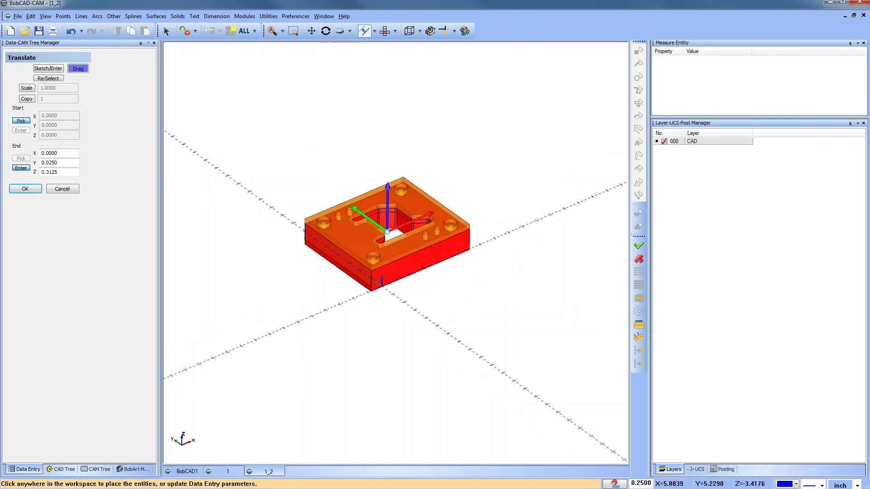
middle_click_drag(435, 272, 442, 250)
Translate the plate by X -5.5000, Y -6.4750, Z 2.3125 to bring its centre onto the origin
key("Home")
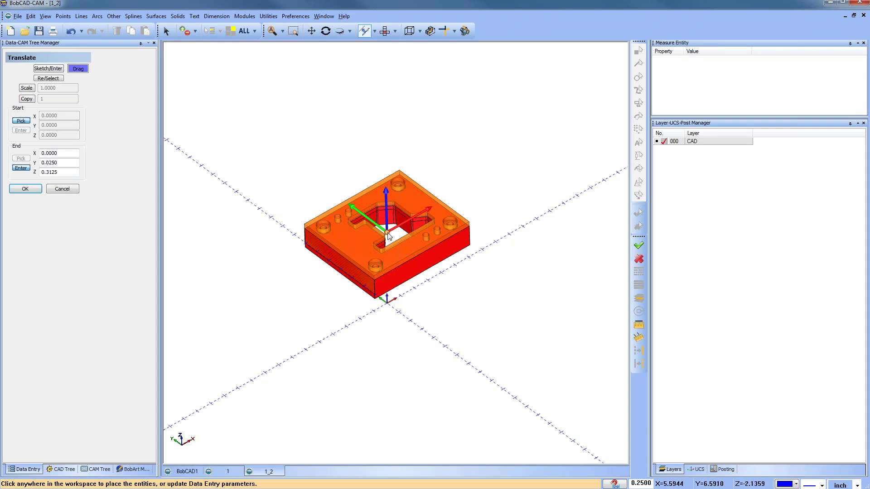
left_click_drag(388, 235, 391, 308)
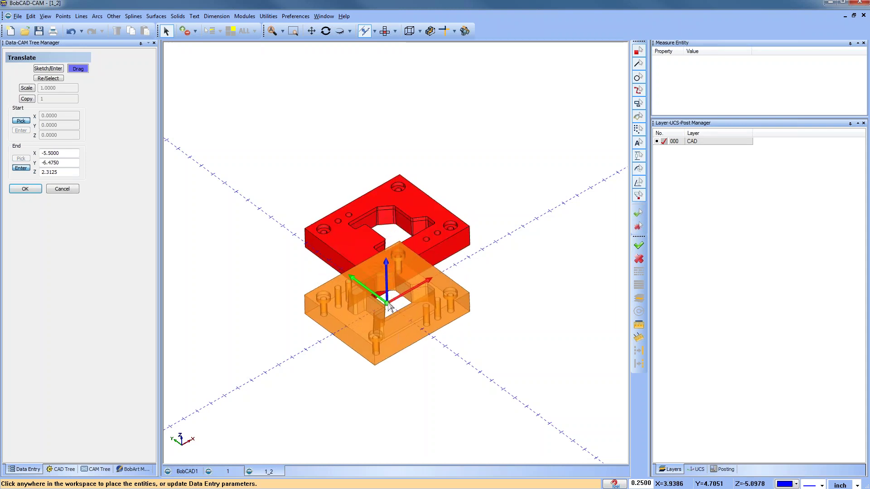
left_click(26, 189)
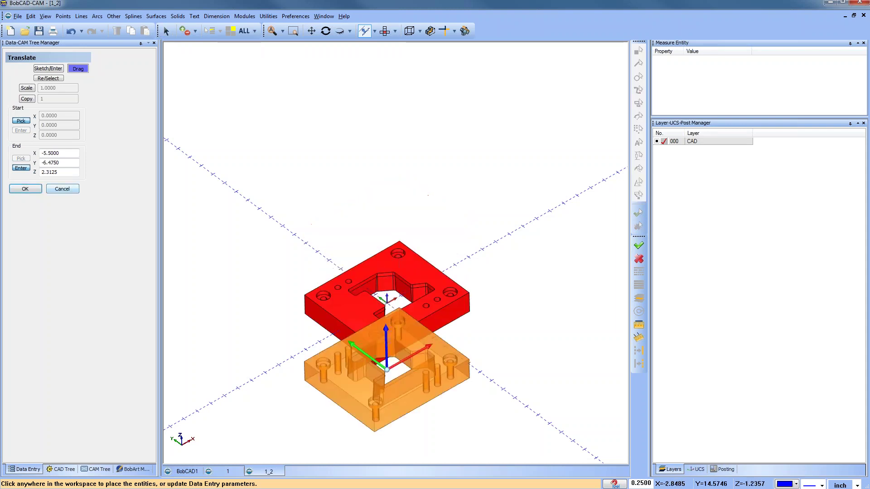
mouse_move(409, 287)
middle_mouse_down()
mouse_move(398, 301)
mouse_move(433, 298)
mouse_move(425, 258)
mouse_move(429, 295)
mouse_move(398, 303)
mouse_move(404, 283)
middle_mouse_up()
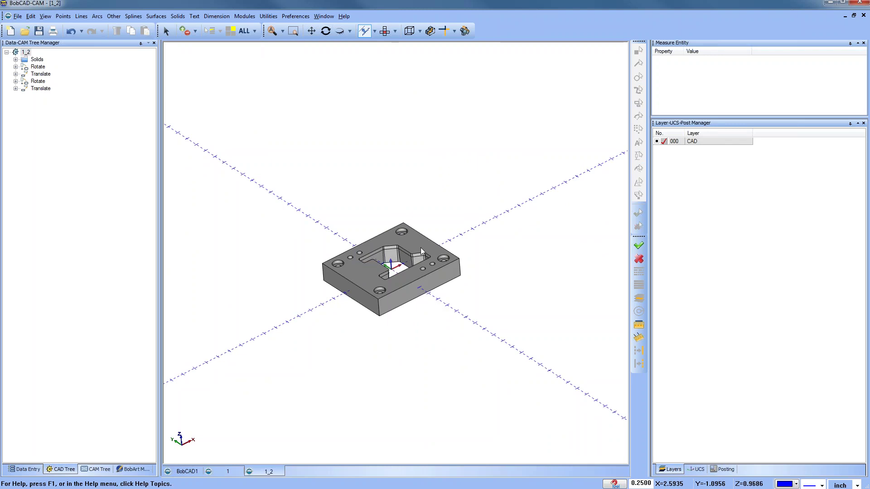
Examine the translated plate from above and at an angle to check that it is centred on the origin
scroll(386, 297, "up", 2)
middle_click_drag(387, 298, 458, 283)
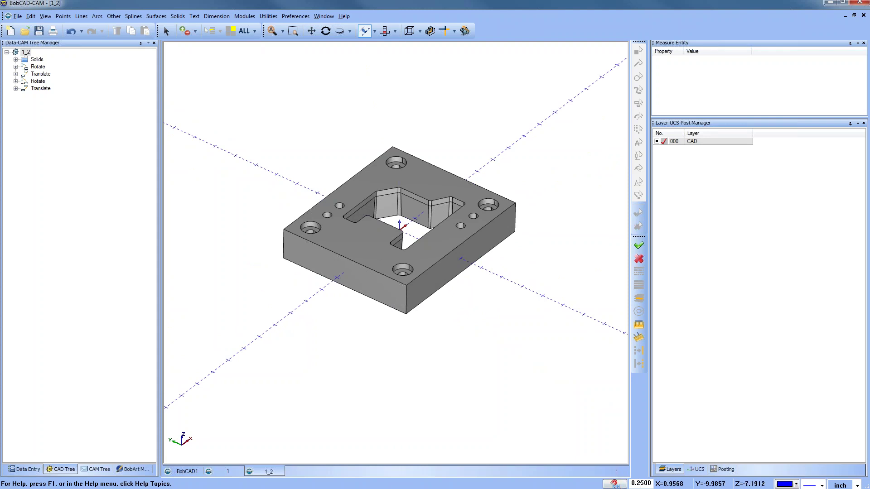
double_click(633, 484)
left_click(560, 380)
right_click(417, 91)
left_click(426, 107)
left_click(385, 35)
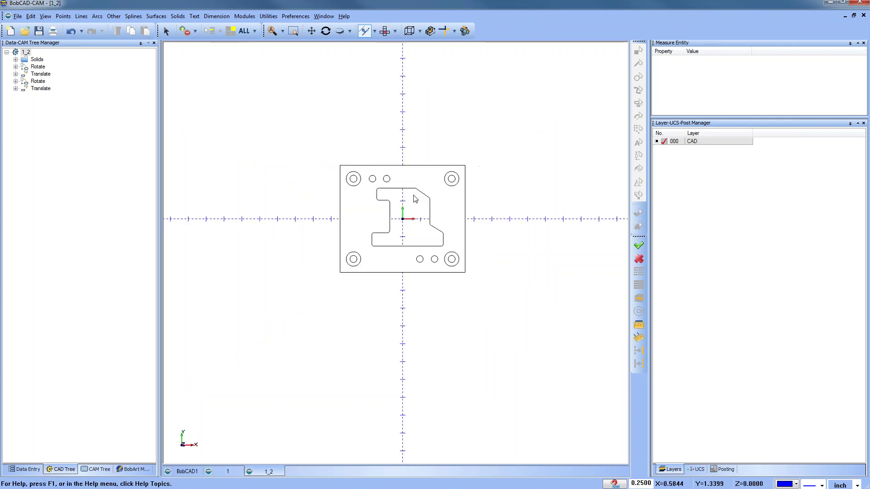
mouse_move(441, 294)
middle_mouse_down()
mouse_move(466, 259)
mouse_move(489, 263)
mouse_move(447, 267)
middle_mouse_up()
scroll(422, 232, "up", 2)
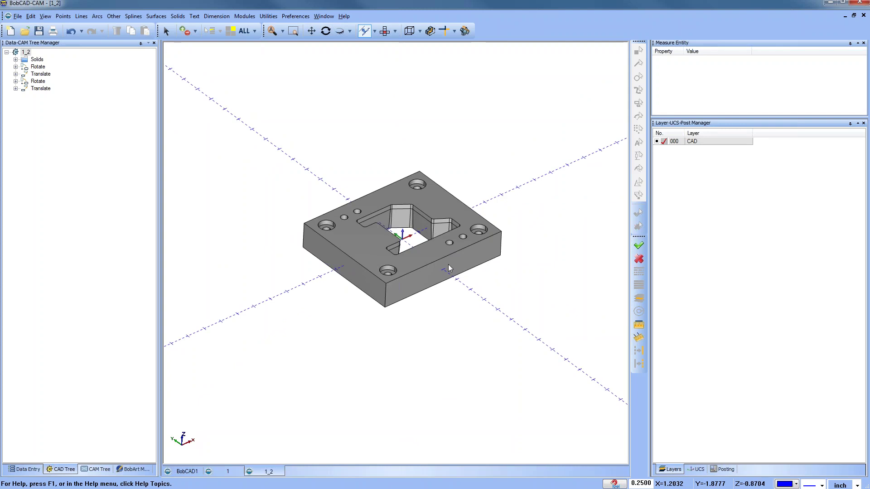
scroll(448, 265, "up", 2)
middle_click_drag(425, 259, 455, 265, "ctrl")
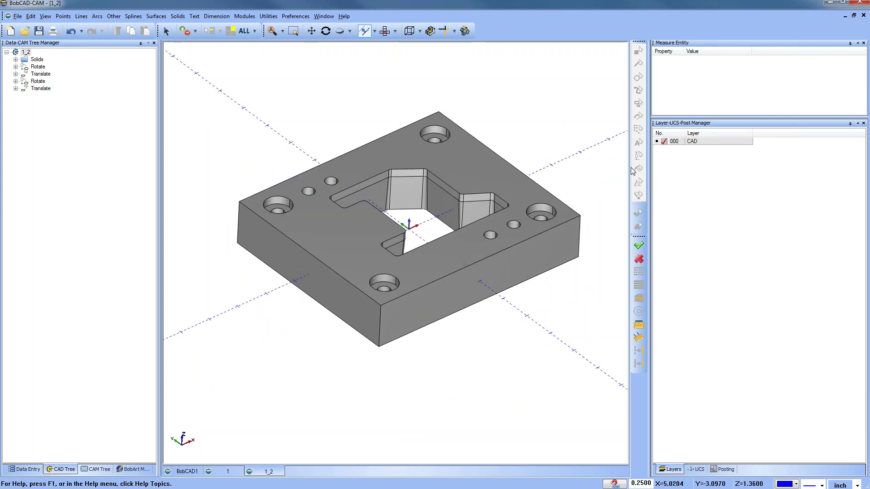
Add a new layer below the CAD layer and make it the active one
right_click(706, 146)
left_click(725, 146)
left_click(664, 149)
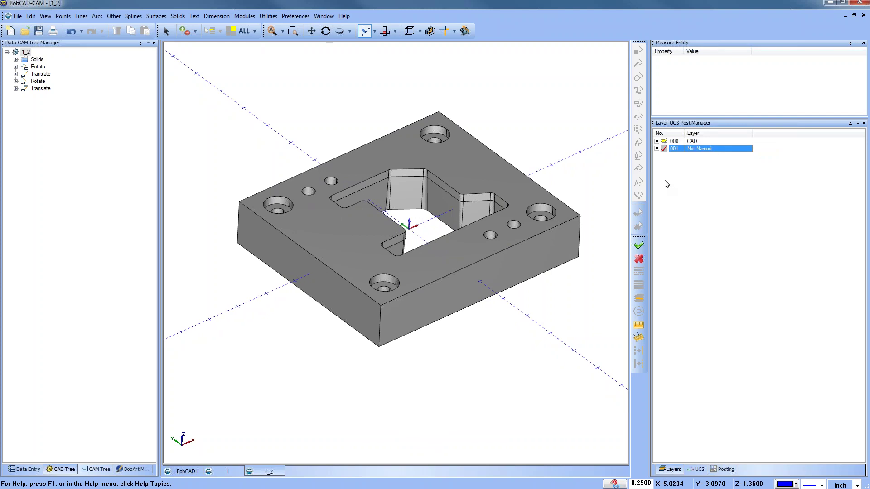
Extract the edges of the plate's top face with Extract Single Edge and hide the CAD layer to inspect them
left_click(268, 16)
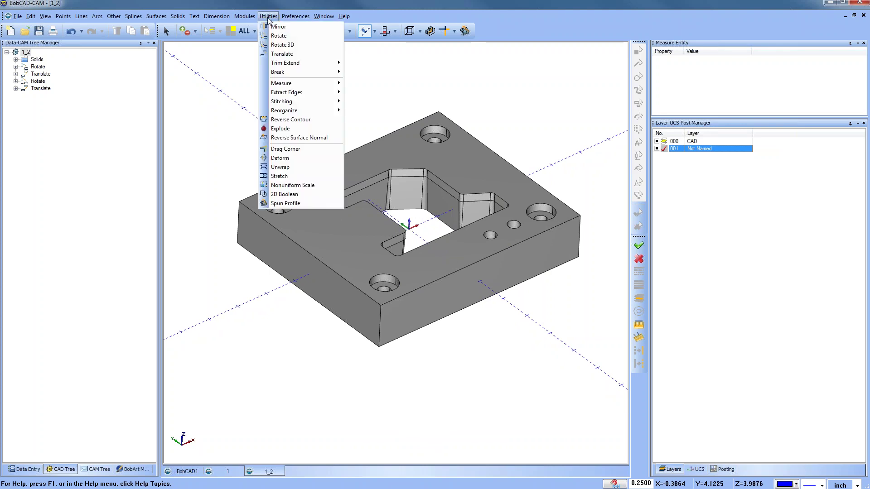
mouse_move(318, 93)
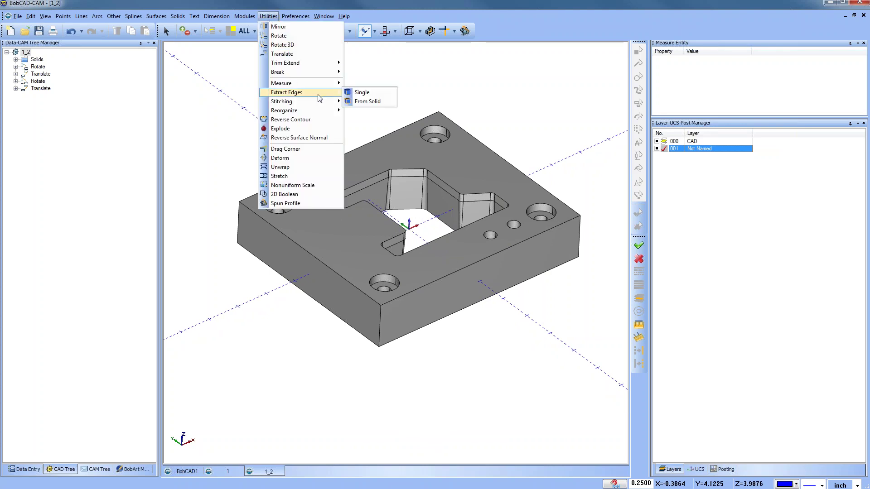
left_click(376, 96)
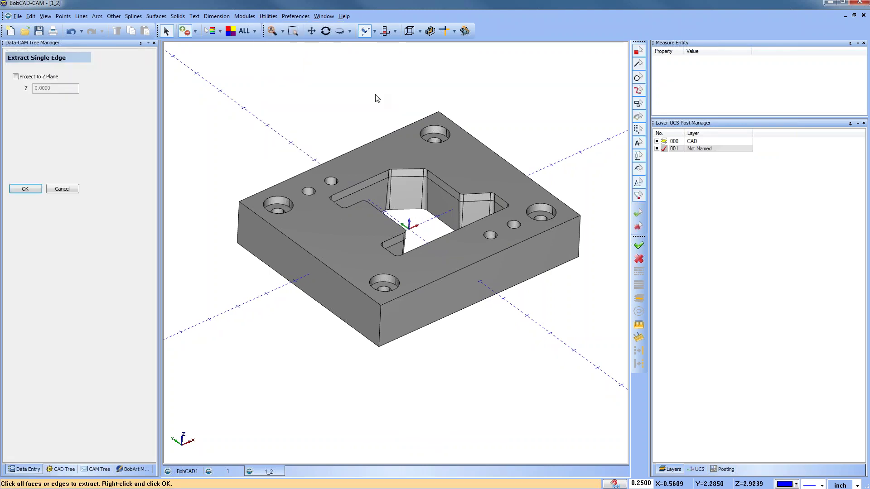
left_click(450, 160)
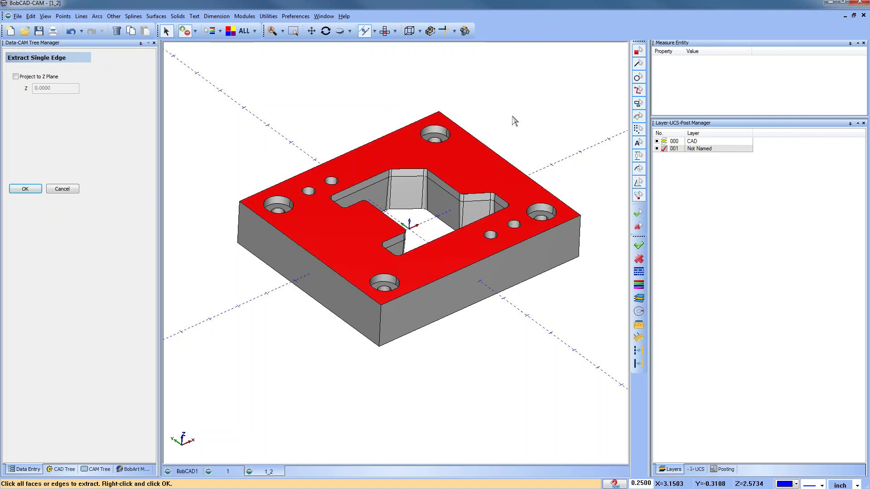
left_click(657, 142)
middle_click_drag(535, 104, 353, 49)
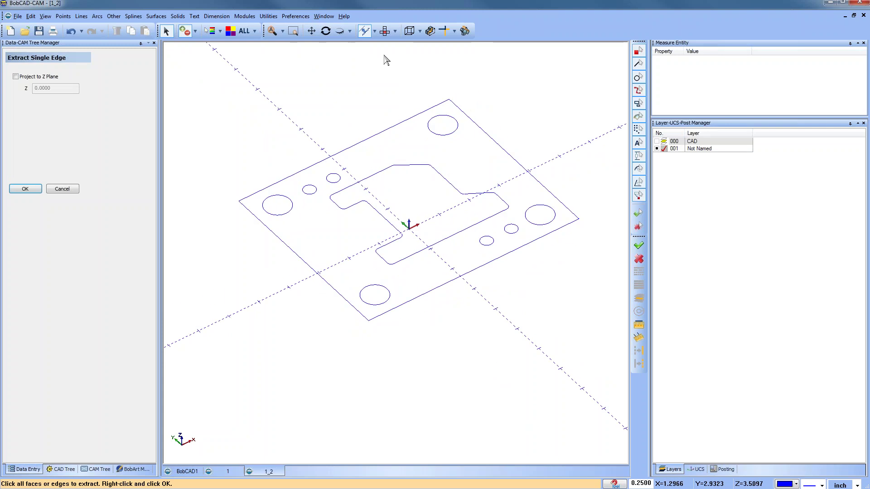
middle_click_drag(468, 163, 469, 166)
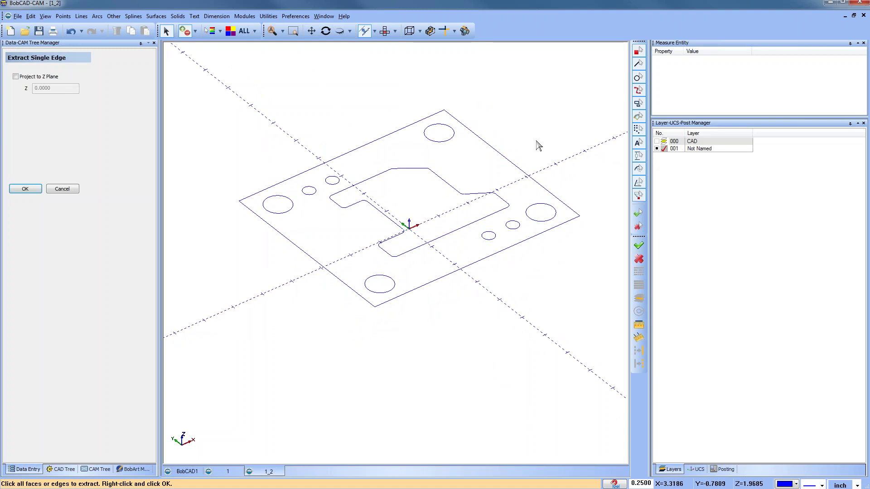
Show the CAD layer, extract the edges of the plate's bottom face without projection, and hide the CAD layer again
left_click(657, 141)
middle_click_drag(414, 248, 426, 168)
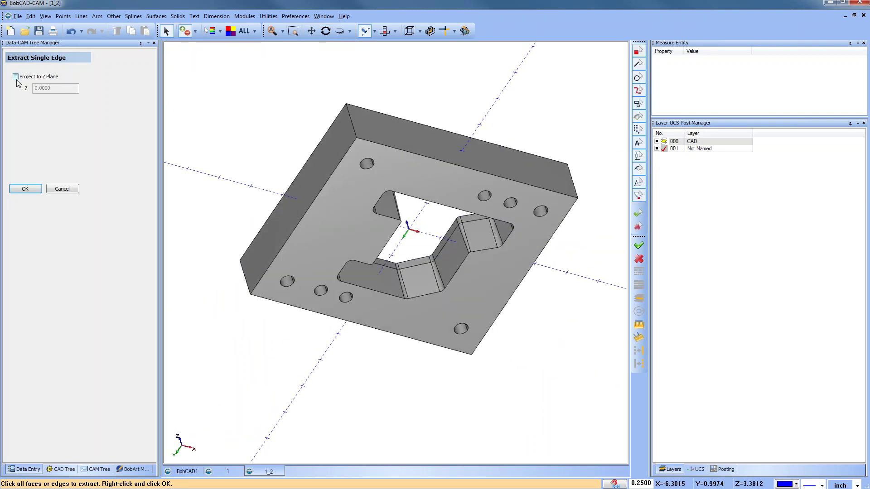
left_click(358, 224)
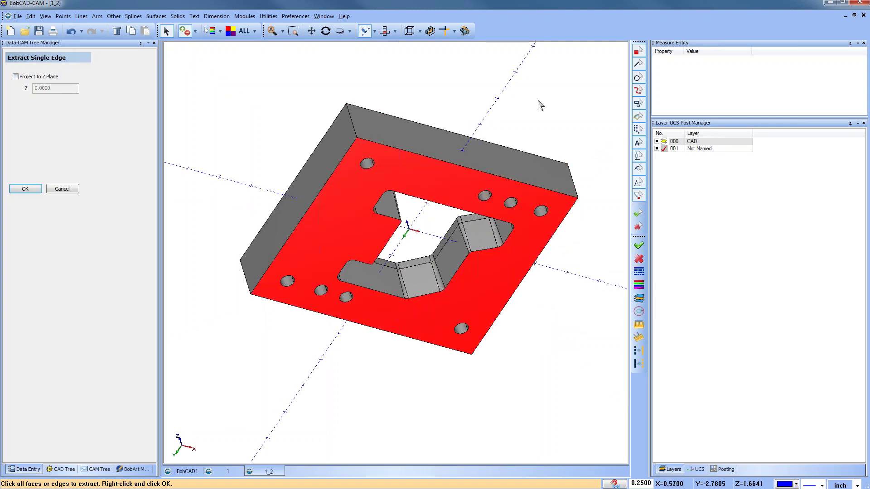
left_click(656, 142)
middle_click_drag(486, 120, 339, 275)
Turn off the X-Y axis and origin gnomon in the part's display settings
left_click(295, 17)
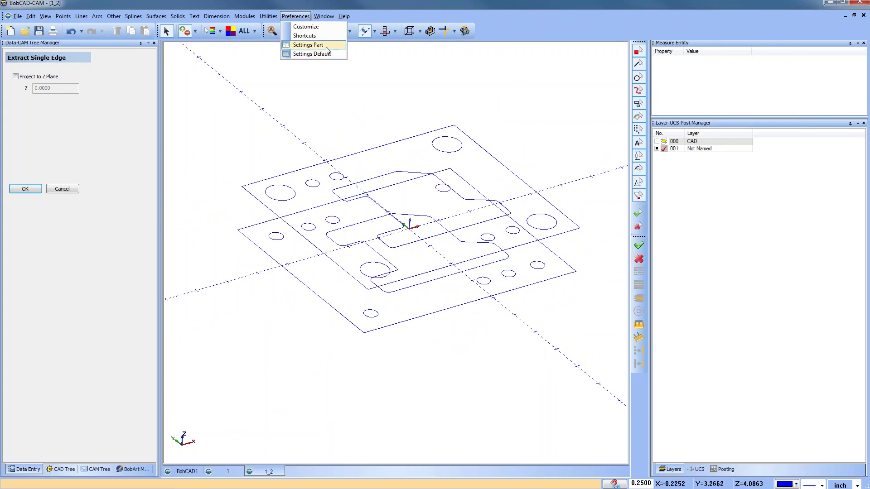
left_click(318, 45)
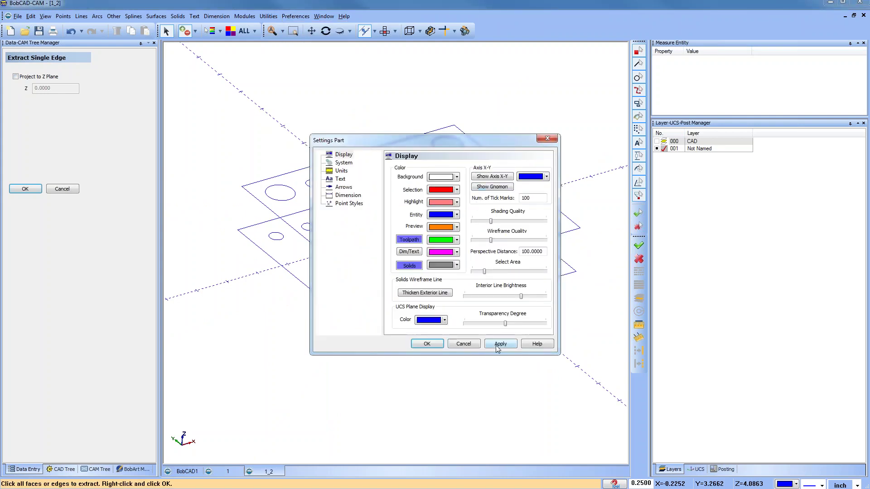
left_click(431, 344)
scroll(414, 199, "up", 2)
middle_click_drag(456, 267, 434, 247)
scroll(437, 240, "down", 2)
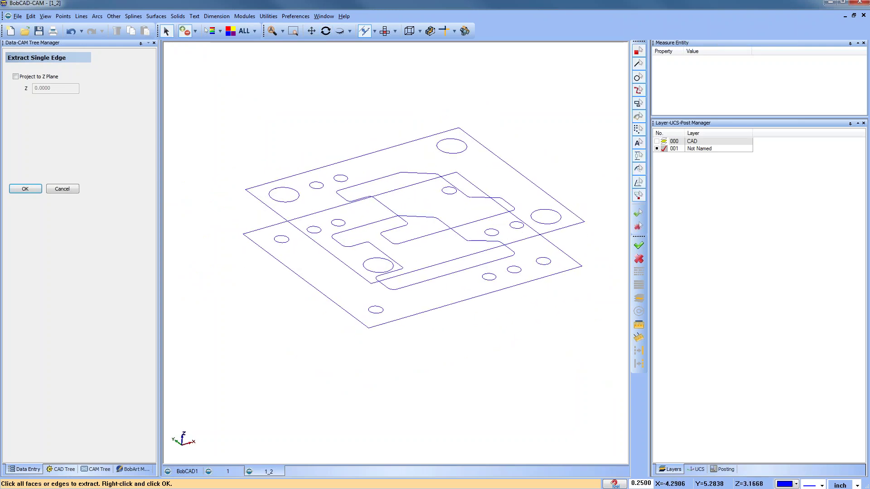
Undo the bottom-face extraction and enable Project to Z Plane at Z 0.0000
left_click(73, 32)
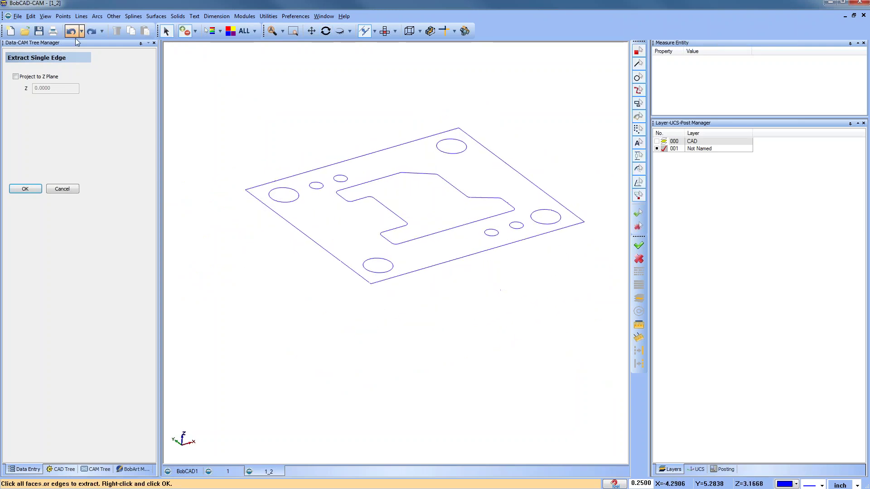
left_click(16, 77)
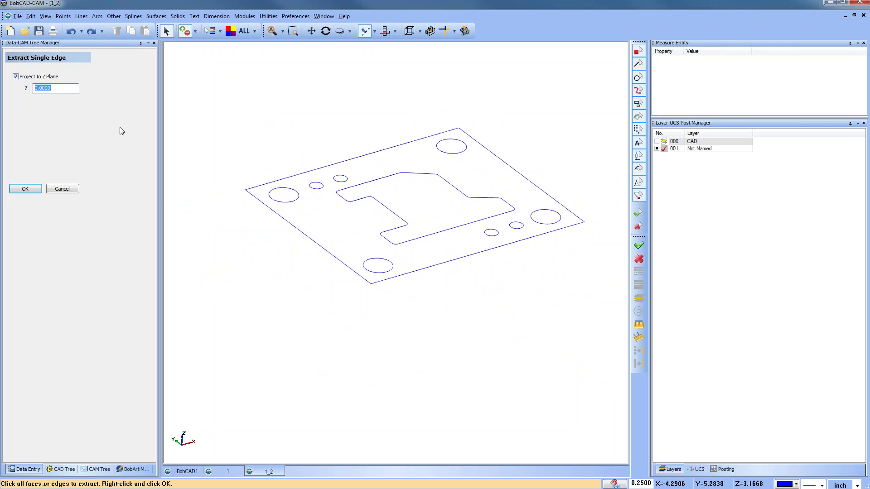
Extract the bottom face's edges projected to the Z 0.0000 plane and hide the solid to compare both outlines
left_click(657, 142)
mouse_move(518, 288)
middle_mouse_down()
mouse_move(452, 222)
mouse_move(503, 219)
middle_mouse_up()
left_click(503, 219)
left_click(639, 245)
left_click(657, 142)
middle_click_drag(501, 201, 429, 309)
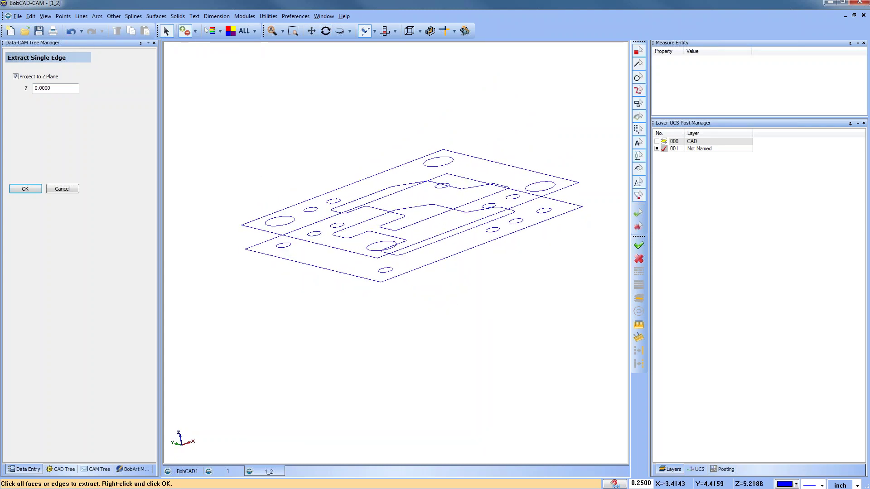
Undo the earlier edge extractions, show the CAD layer, and extract the top face's edges projected to Z 0.0000
left_click(71, 31)
left_click(657, 141)
middle_click_drag(438, 251, 426, 290)
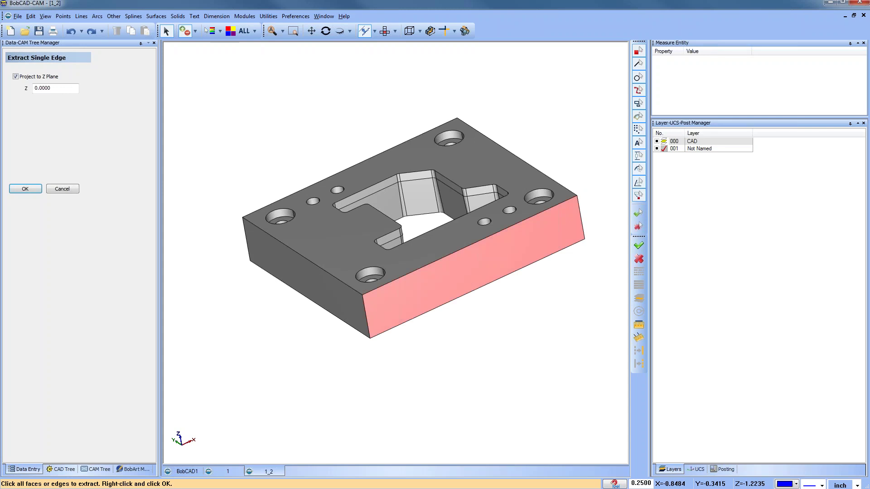
left_click(334, 236)
right_click(299, 124)
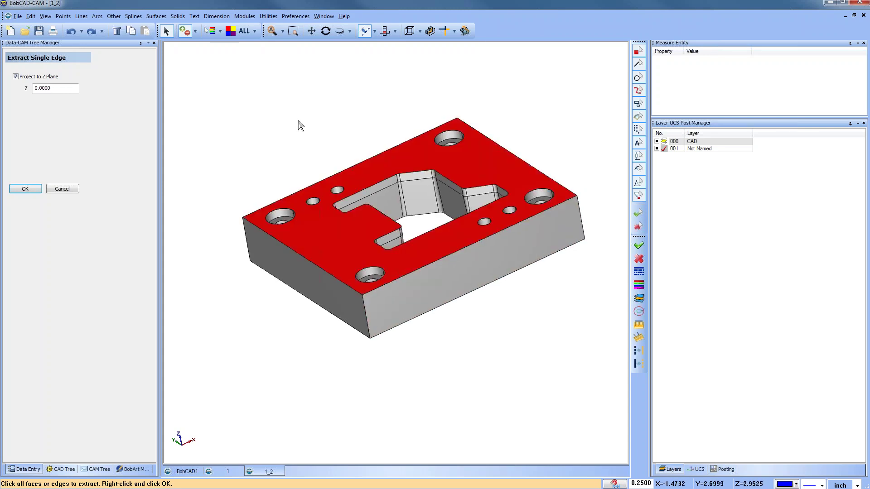
Extract the bottom face's edges onto the same Z 0.0000 plane, hide the CAD layer, and finish the extraction in top view
middle_click_drag(505, 384, 445, 206)
left_click(451, 206)
right_click(577, 295)
left_click(657, 142)
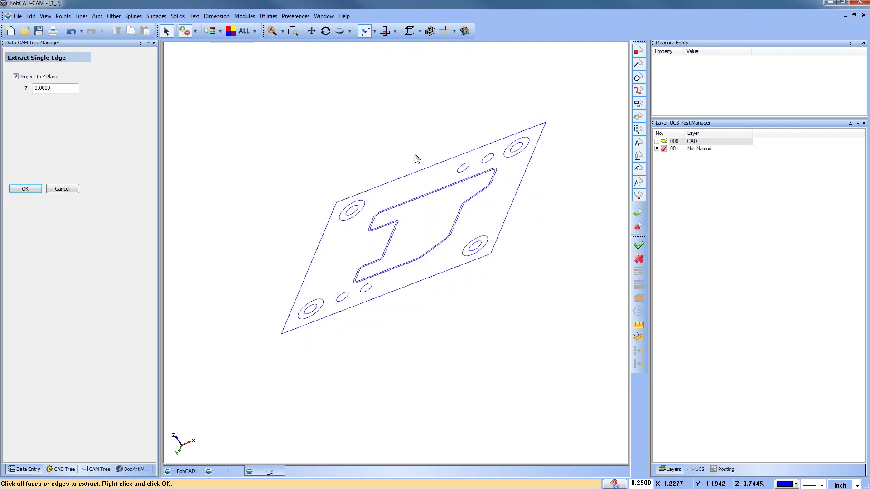
left_click(385, 31)
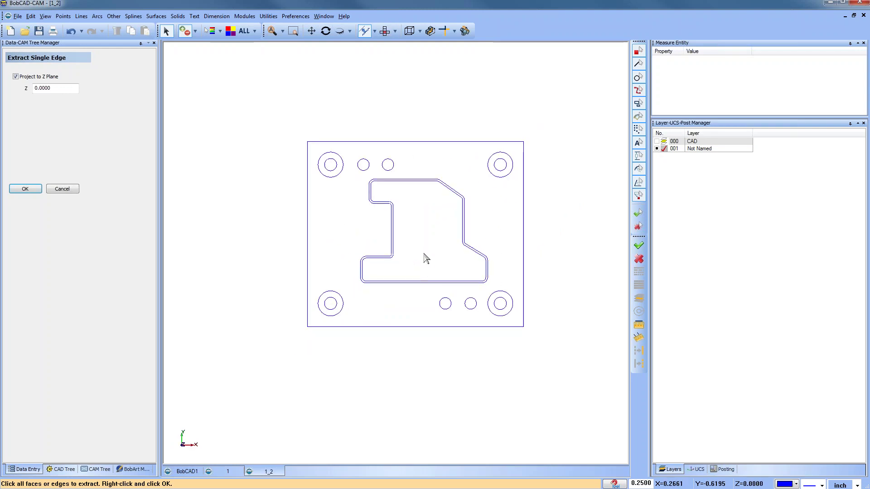
right_click(442, 113)
left_click(481, 140)
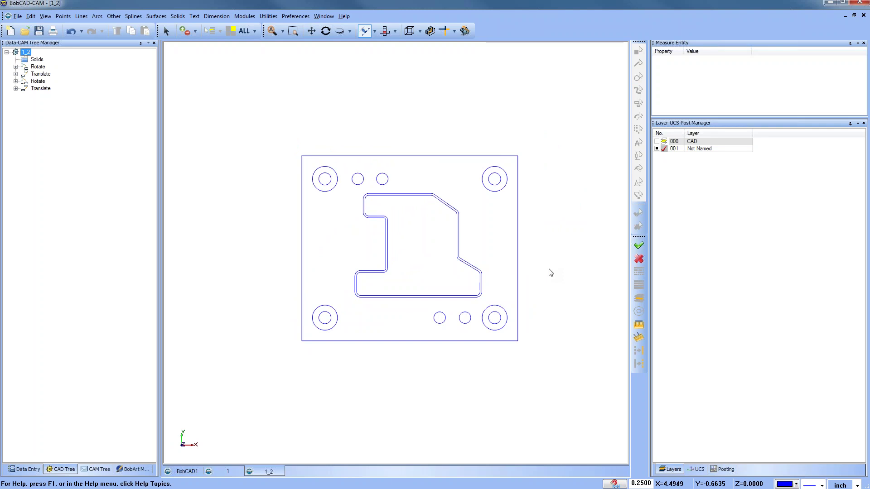
Try deleting both circles of the upper-left corner hole and the inner circle of the lower-left one, and undo the deletions
scroll(481, 246, "up", 1)
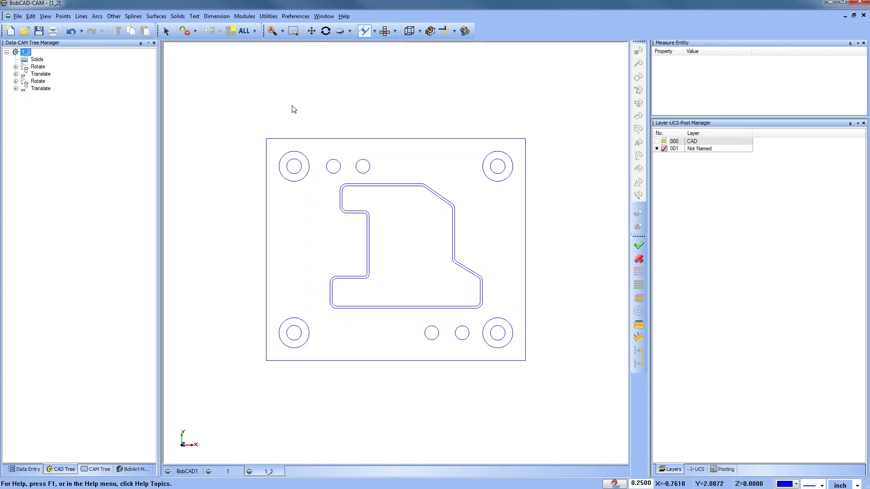
left_click(166, 31)
left_click(308, 160)
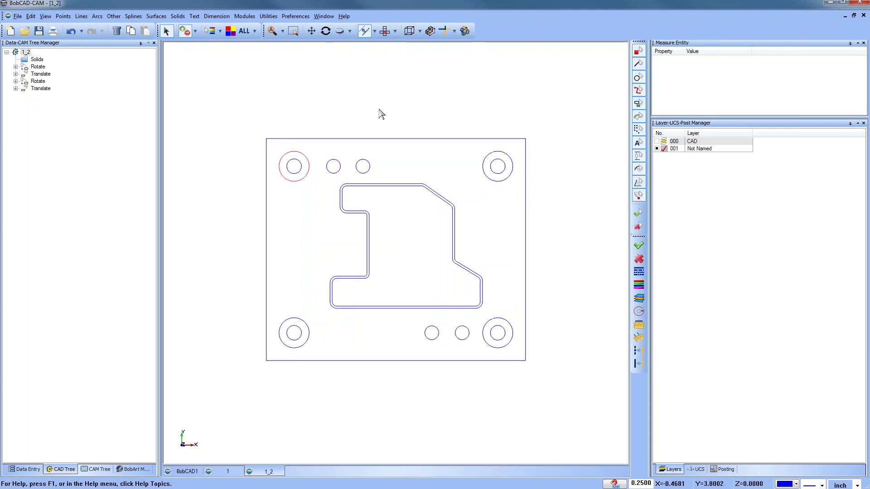
key("Delete")
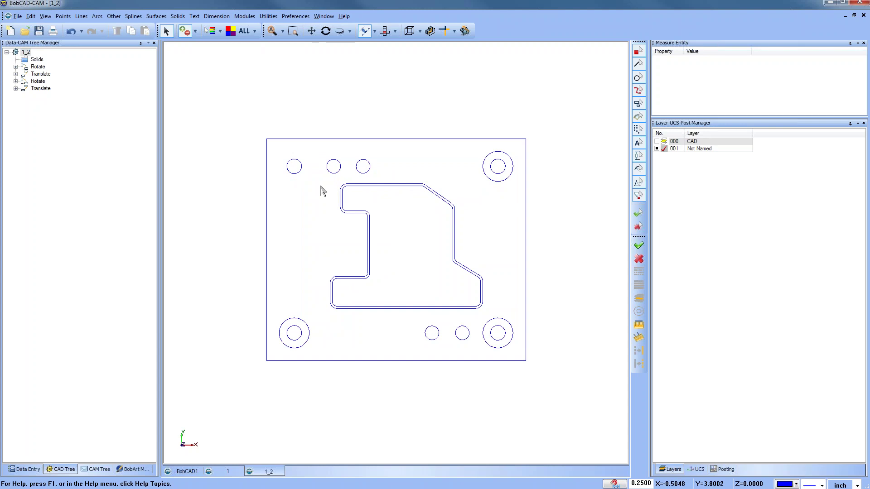
left_click(294, 326)
key("Delete")
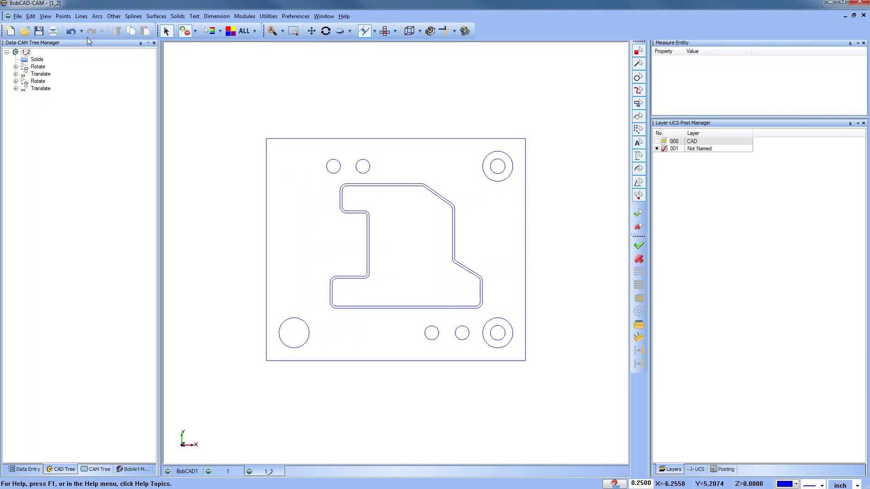
left_click(71, 32)
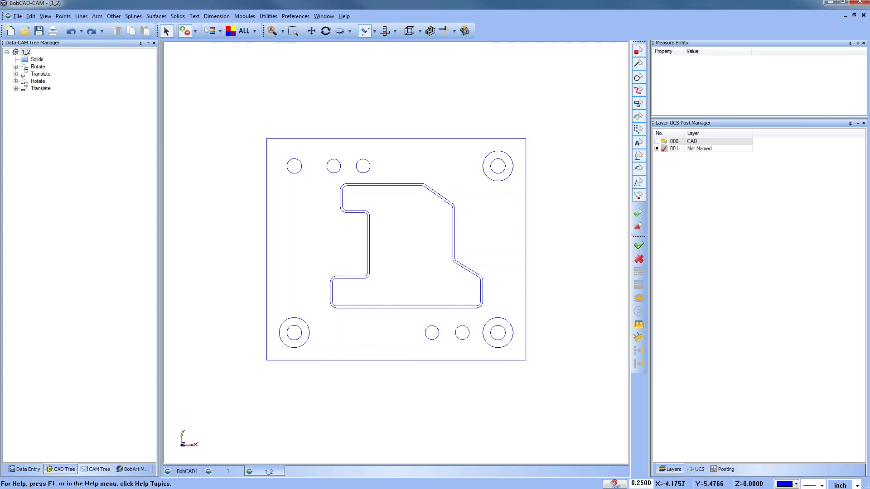
left_click(72, 31)
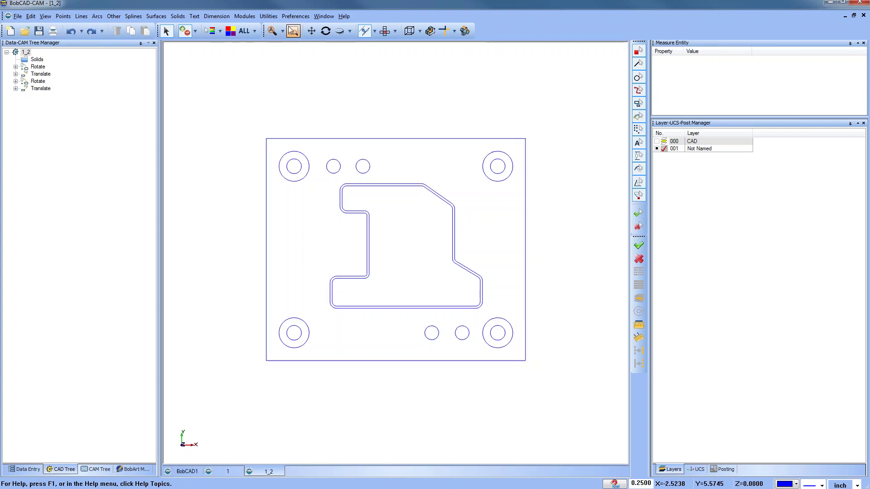
Remove overlapping duplicate entities from the extracted wireframe with Erase Doubles
left_click(270, 17)
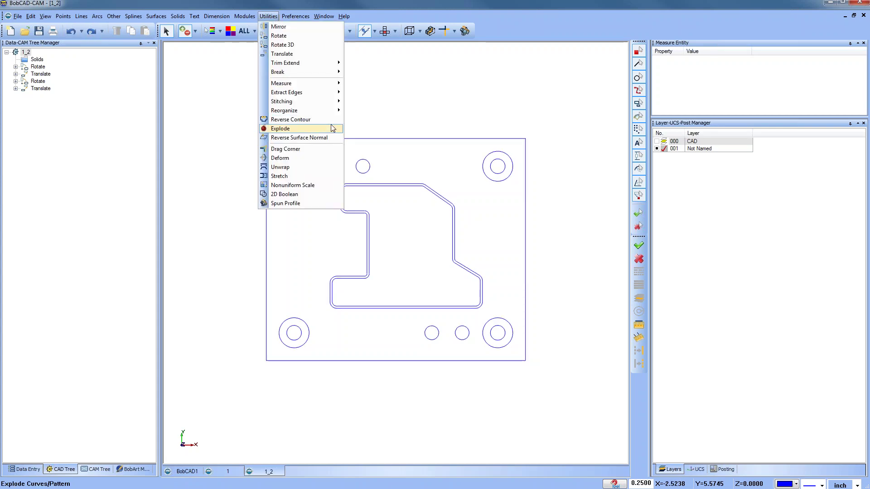
mouse_move(317, 111)
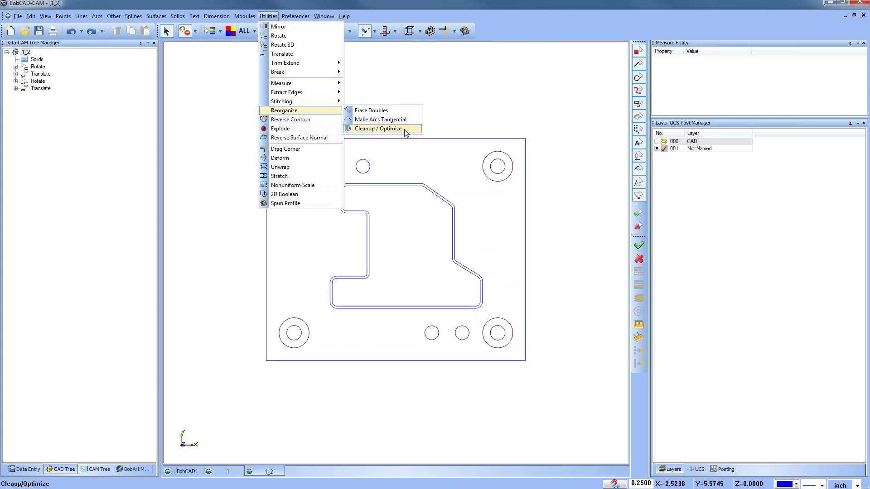
left_click(372, 110)
right_click(362, 96)
left_click(379, 101)
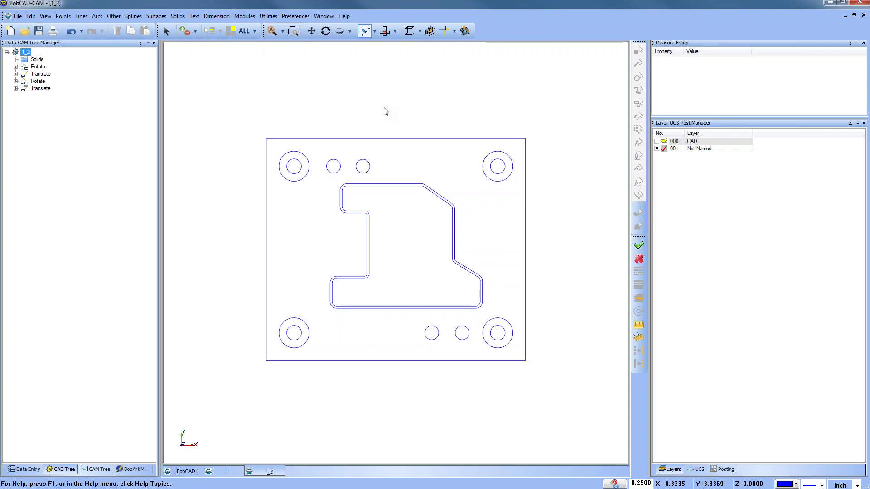
scroll(414, 257, "up", 1)
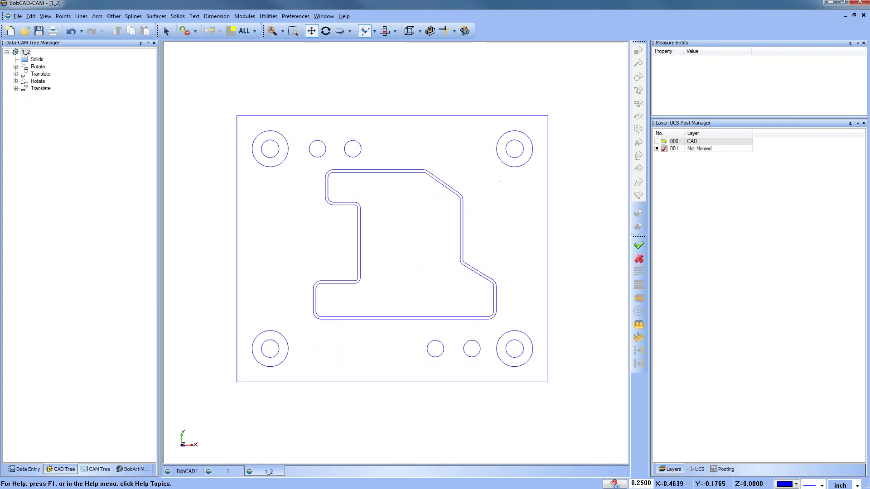
middle_click_drag(431, 228, 437, 224)
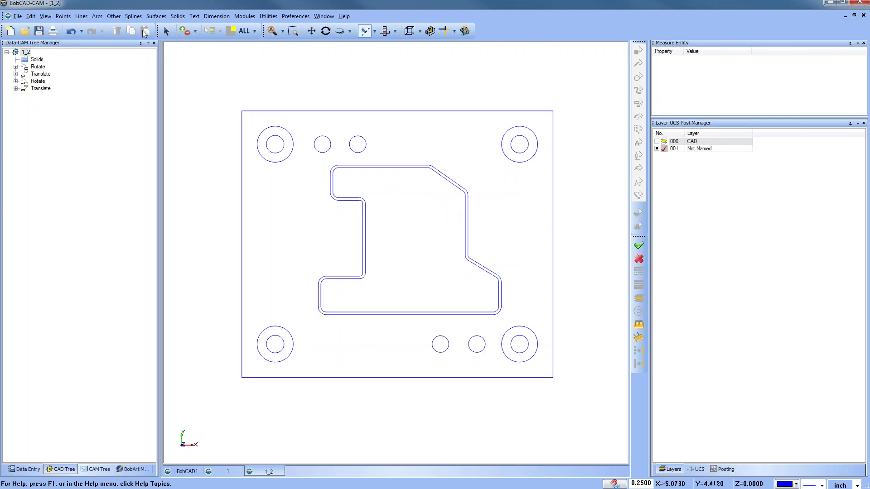
Sketch a full circle with fixed 0.125 radius inside the central opening, centred at about X 1.25, Y 0.50
left_click(97, 16)
left_click(116, 30)
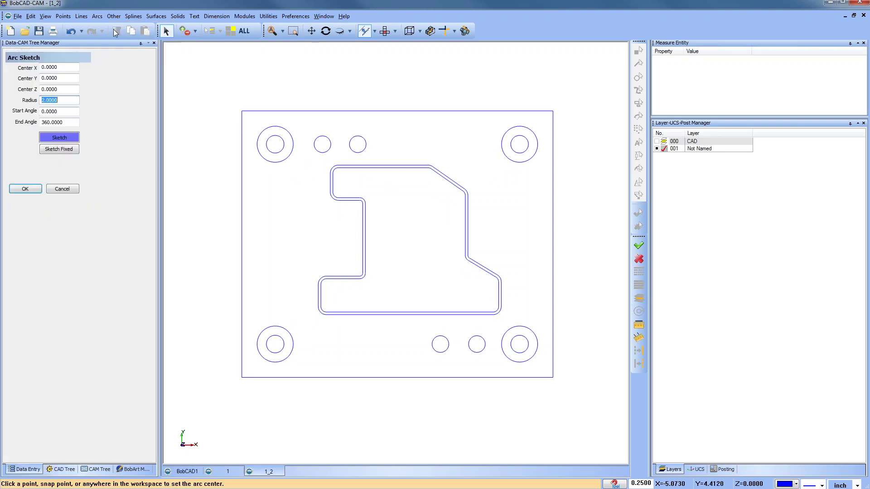
type(".125")
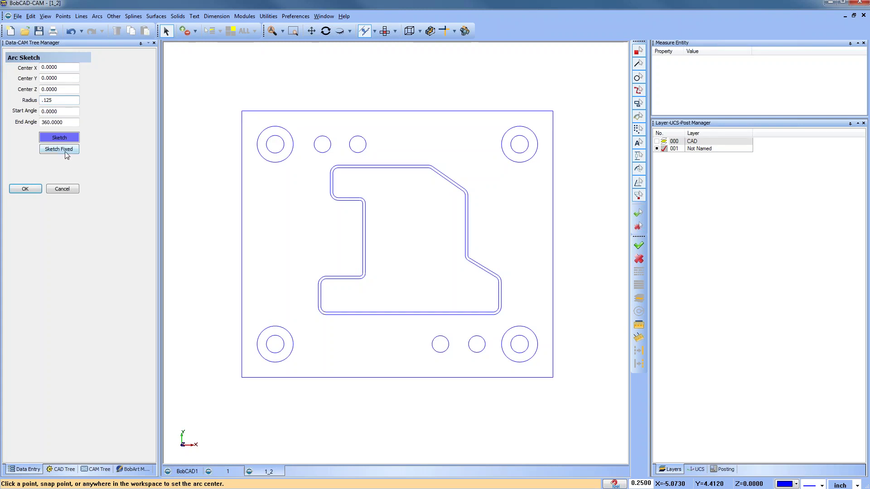
left_click(66, 154)
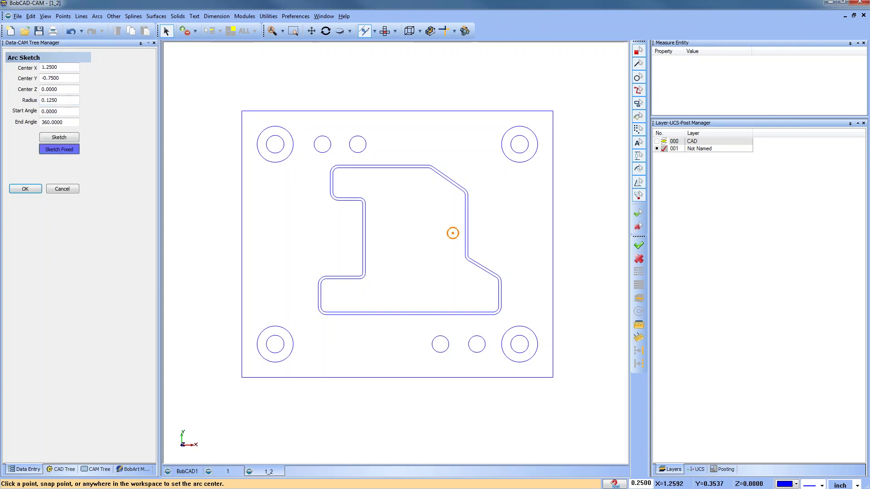
left_click(454, 221)
right_click(505, 221)
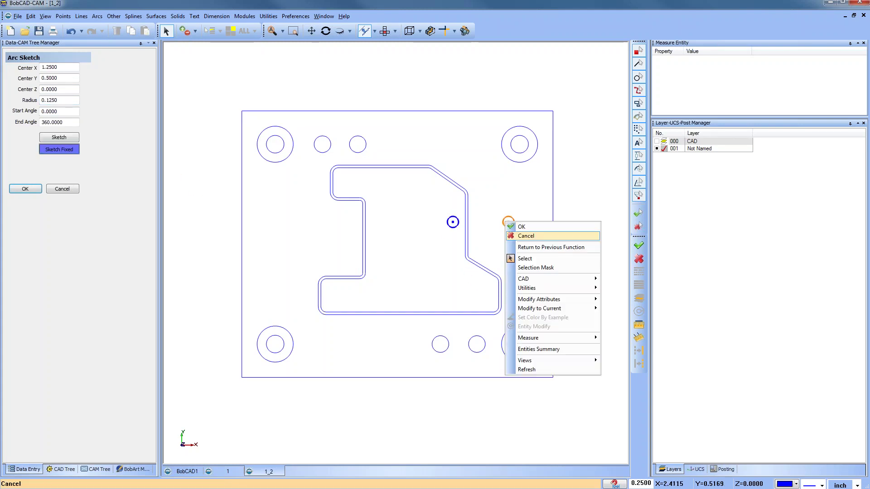
left_click(531, 230)
right_click(521, 230)
left_click(540, 246)
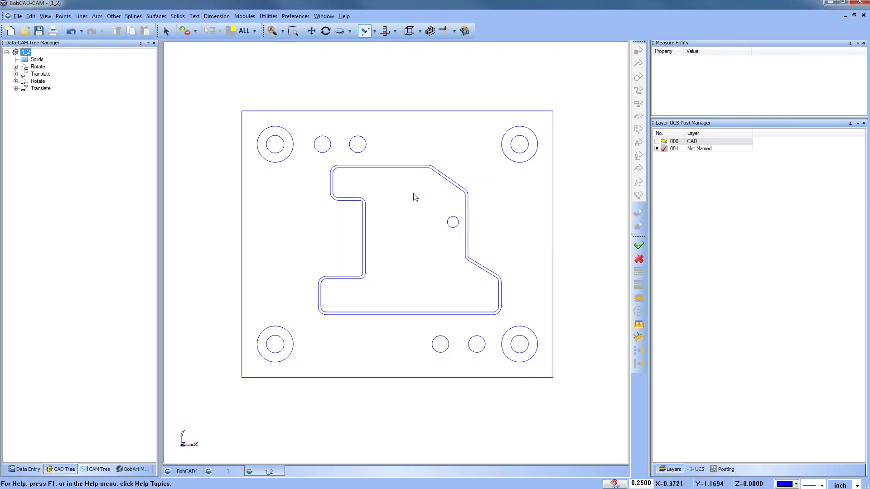
Place a point at the centre of the small circle inside the opening
left_click(63, 16)
left_click(80, 73)
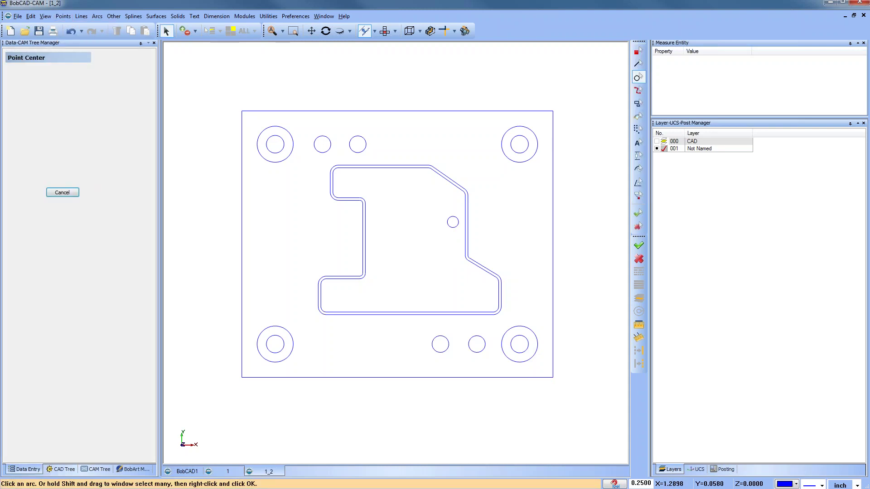
left_click(452, 228)
right_click(417, 238)
left_click(435, 252)
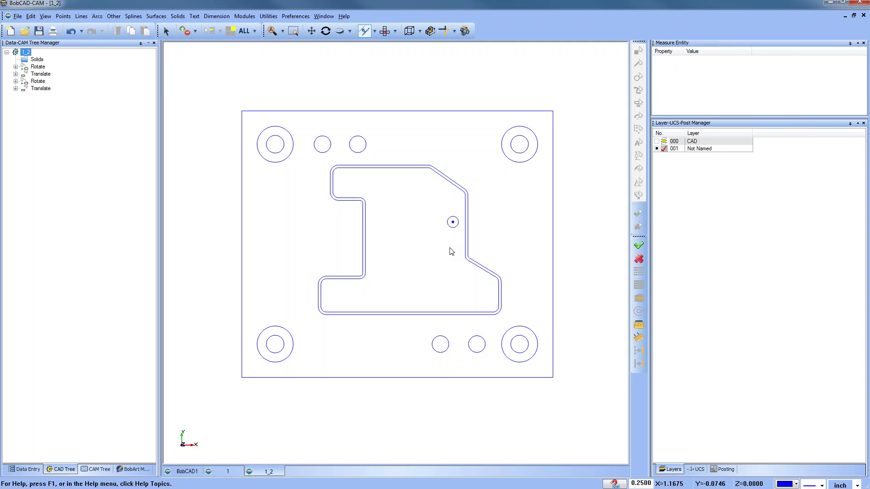
Show the CAD layer, add a new active layer, and hide wireframe layer 001
middle_click_drag(410, 243, 480, 318)
left_click(657, 141)
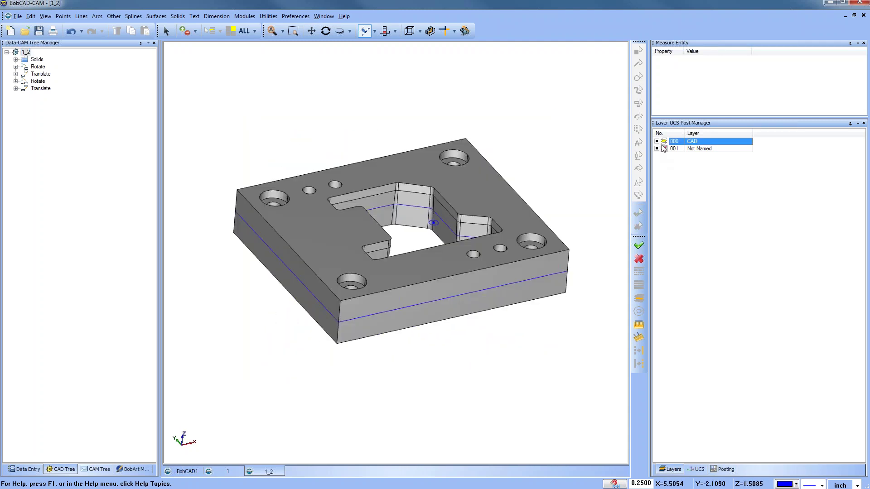
right_click(699, 150)
left_click(718, 156)
left_click(664, 156)
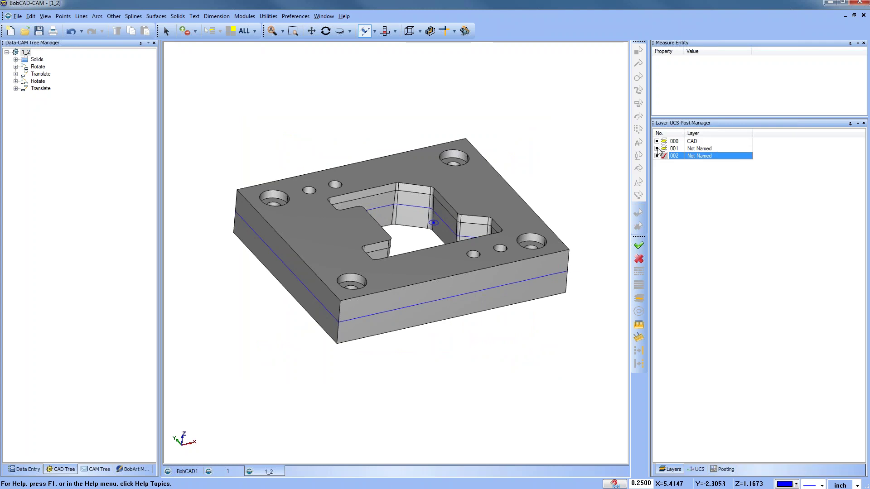
left_click(657, 149)
middle_click_drag(441, 289, 354, 287)
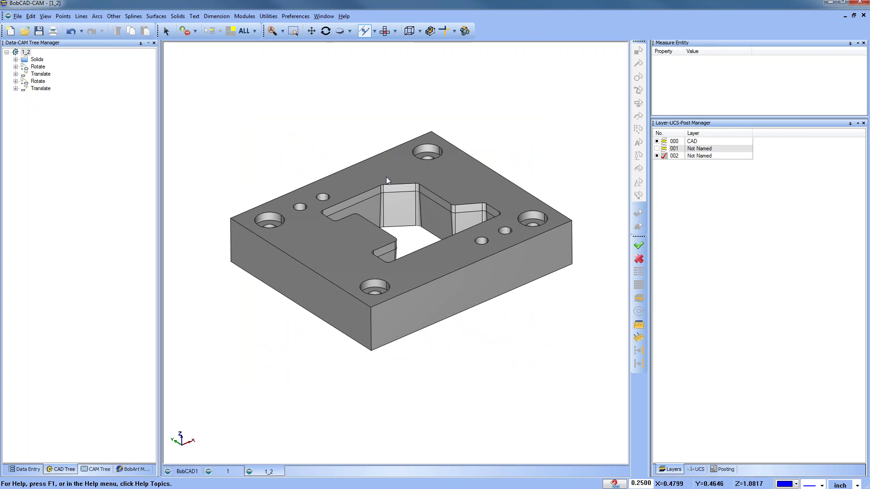
Generate wireframe from a Section View of the plate on the Front (X/Z) plane
left_click(45, 17)
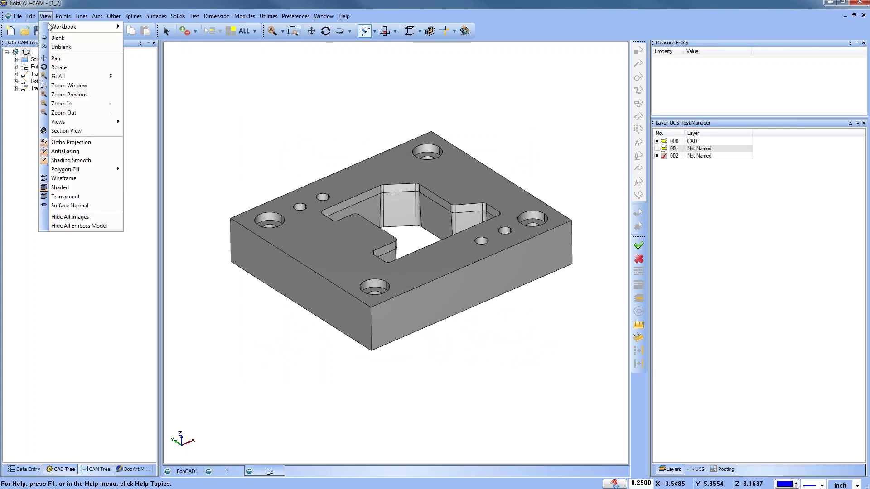
left_click(92, 130)
left_click(56, 105)
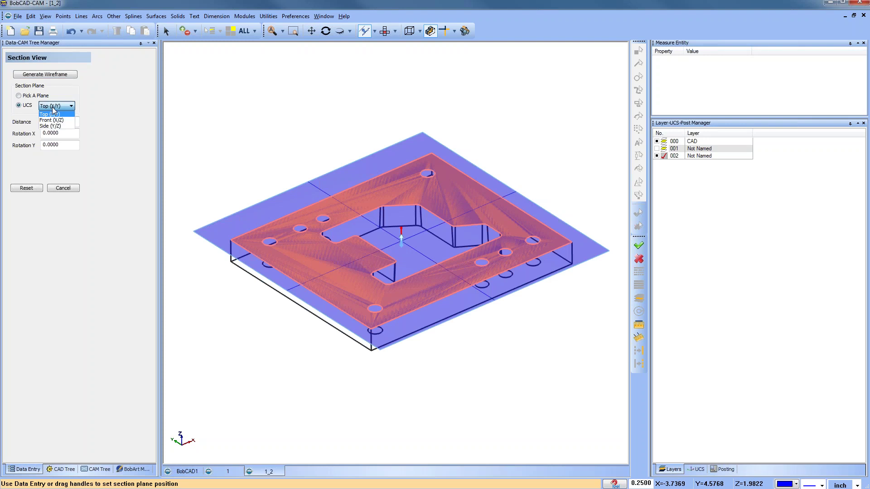
left_click(52, 117)
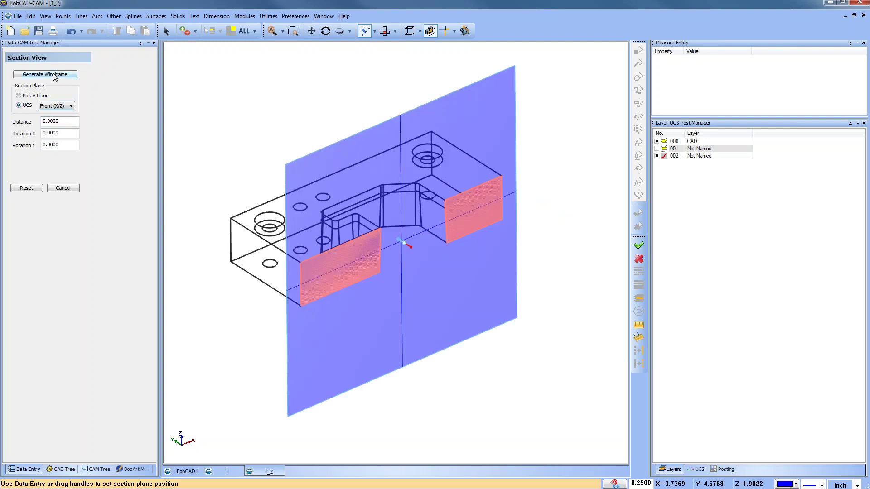
left_click(55, 75)
left_click(63, 188)
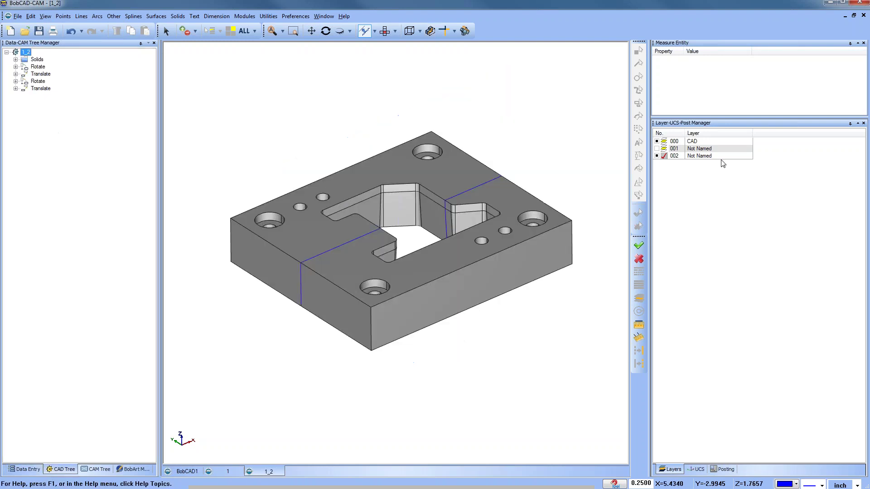
Hide the CAD layer, view the section wireframe from the front, and make Front (X/Z) the active UCS
left_click(657, 141)
key("Left")
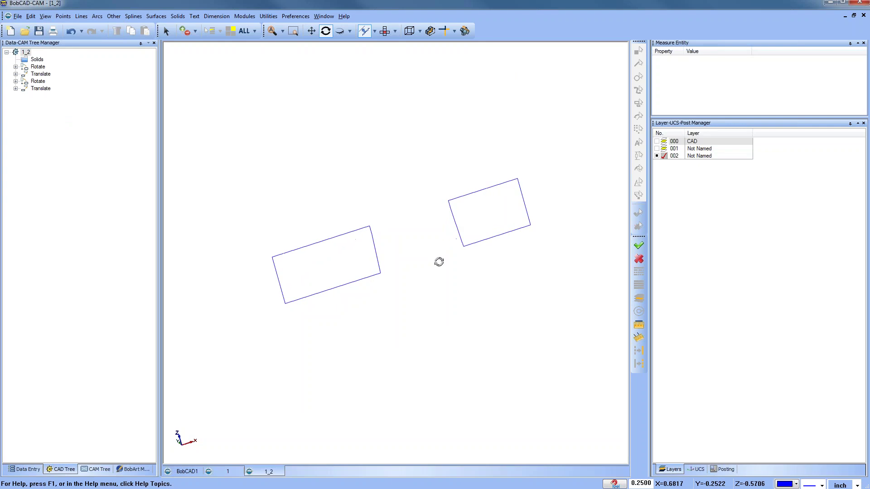
left_click(395, 31)
left_click(401, 53)
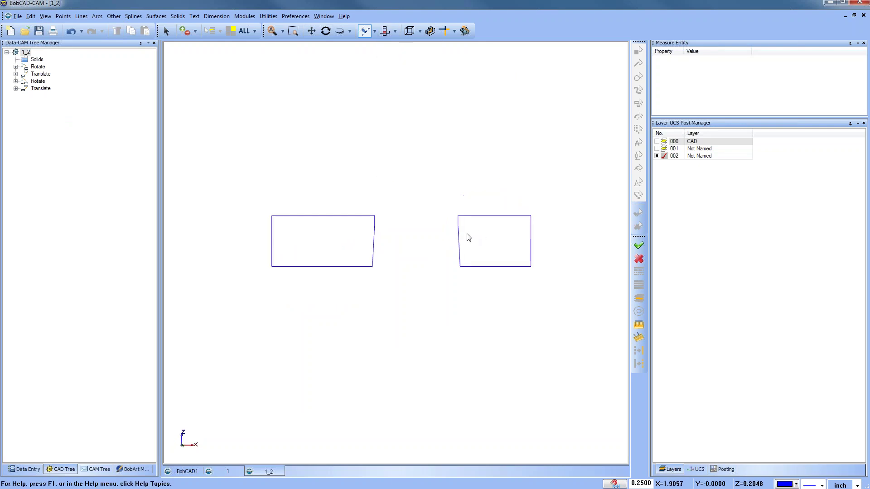
left_click(697, 470)
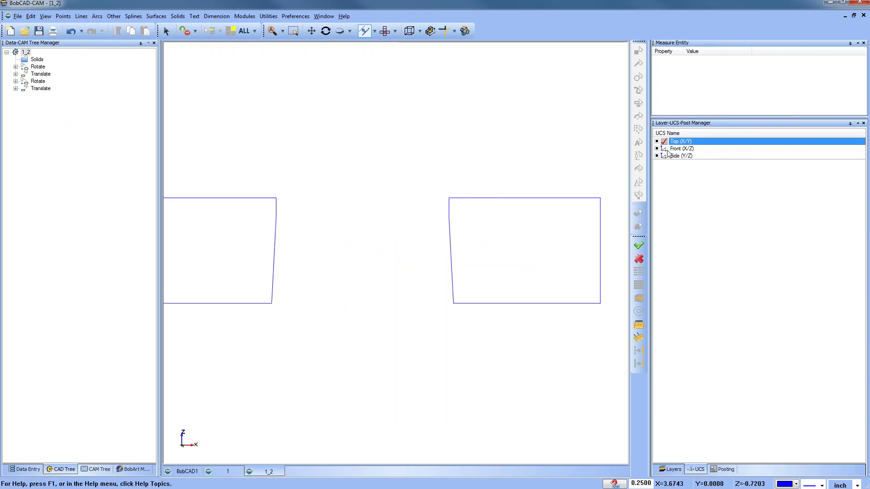
left_click(664, 149)
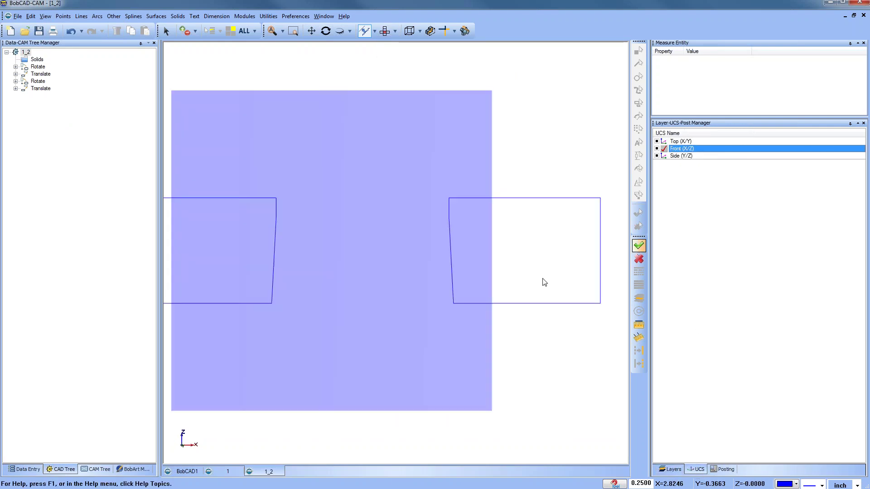
Extend the short vertical line of the right-hand section profile down to its bottom line with Trim Two Entities
left_click(445, 31)
left_click(450, 209)
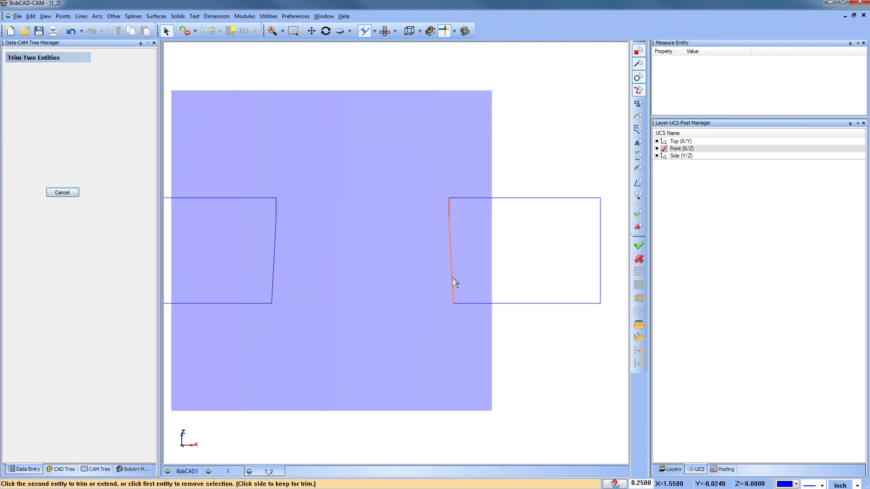
left_click(467, 304)
Measure the angle between the extended vertical line and the tapered line of the right-hand section profile
left_click(639, 337)
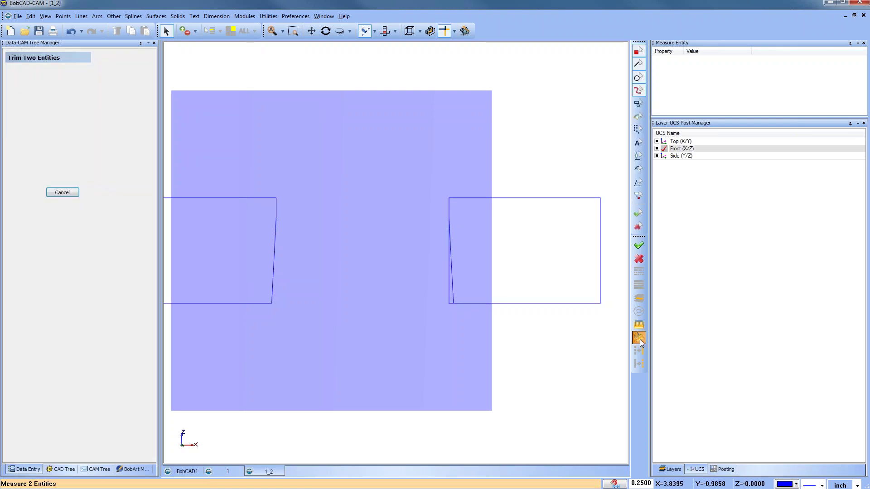
left_click(448, 284)
left_click(449, 272)
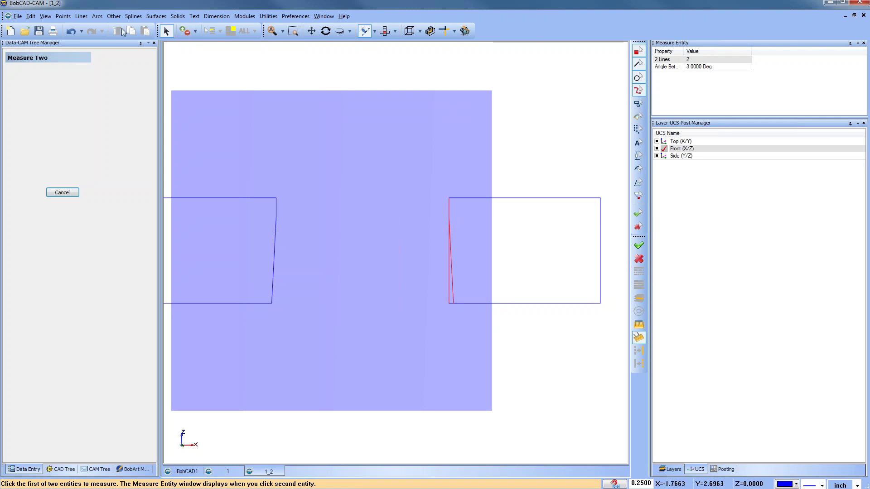
Undo the extension of the short vertical line and leave the measuring command
left_click(71, 31)
right_click(312, 112)
left_click(317, 126)
left_click(92, 31)
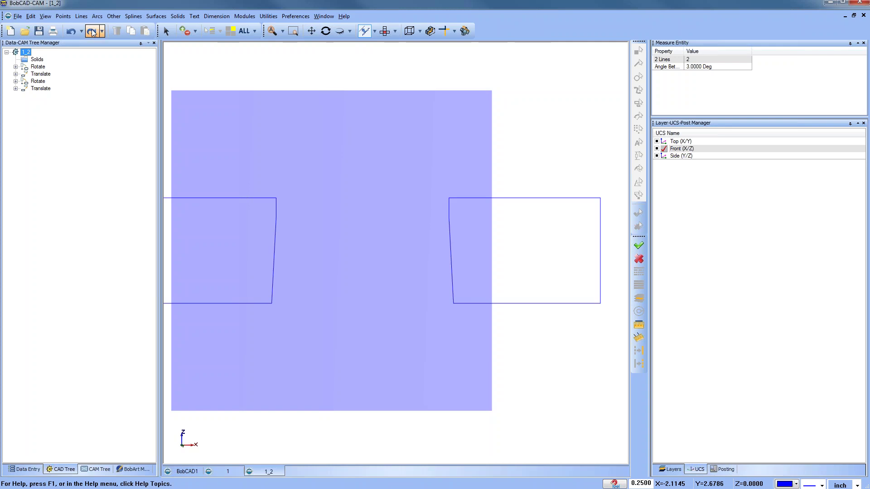
Measure the short vertical line at the opening's upper right edge and the distance between the section's two outermost vertical lines
left_click(639, 325)
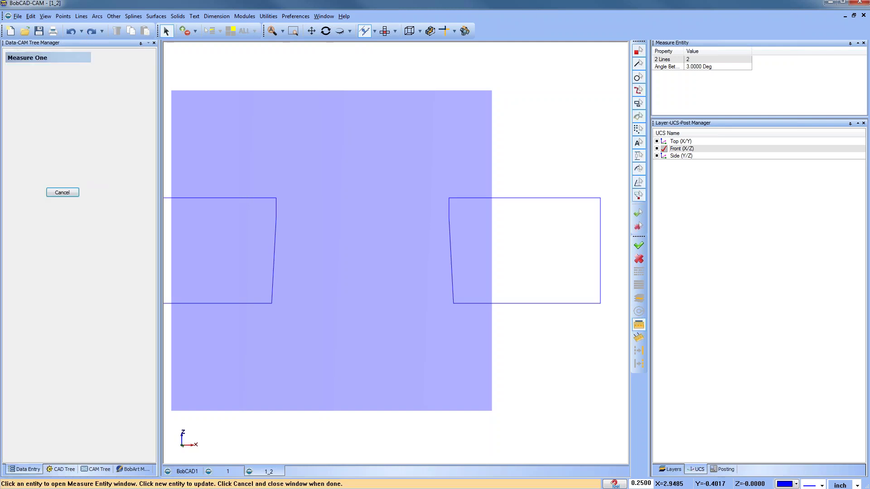
left_click(449, 206)
left_click(639, 337)
left_click(201, 290)
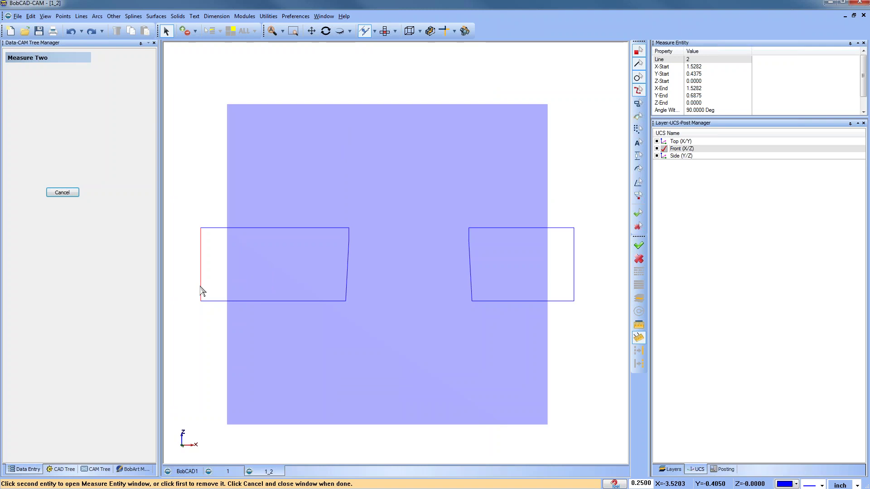
left_click(574, 292)
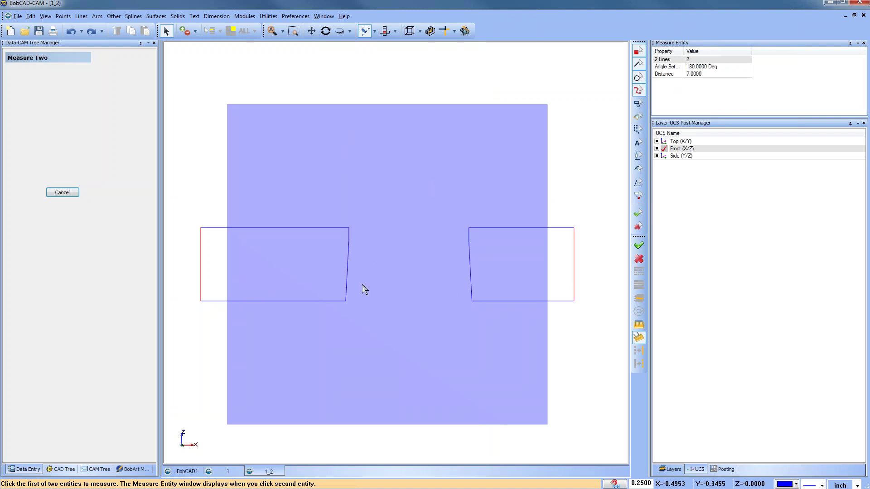
middle_click_drag(361, 285, 393, 293)
right_click(393, 160)
left_click(420, 179)
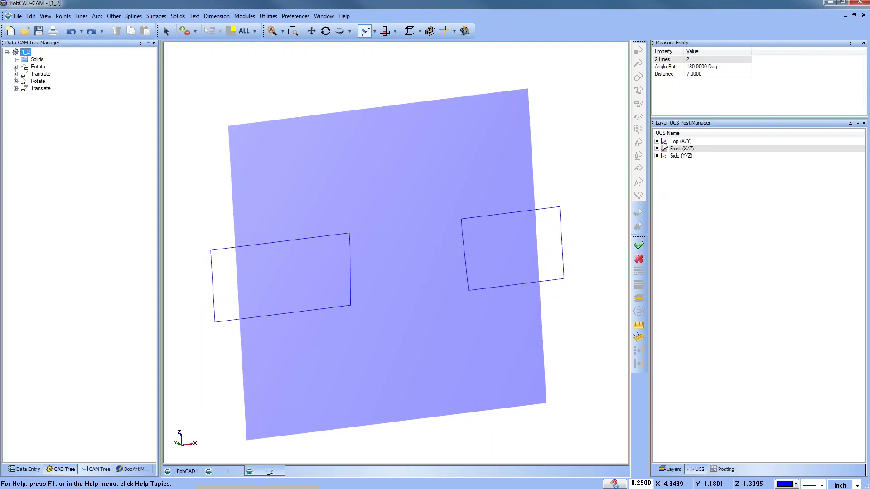
Show the CAD layer as the active layer and hide section wireframe layer 002
left_click(673, 470)
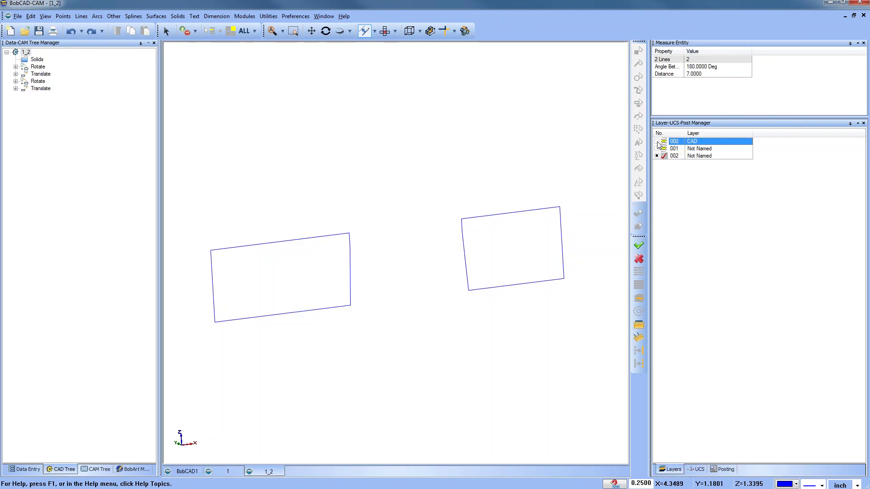
left_click(657, 142)
left_click(657, 156)
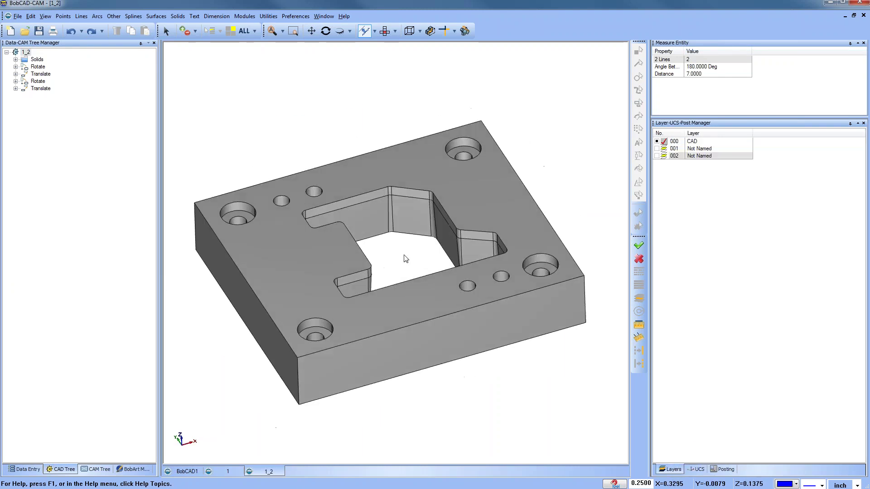
scroll(406, 259, "down", 1)
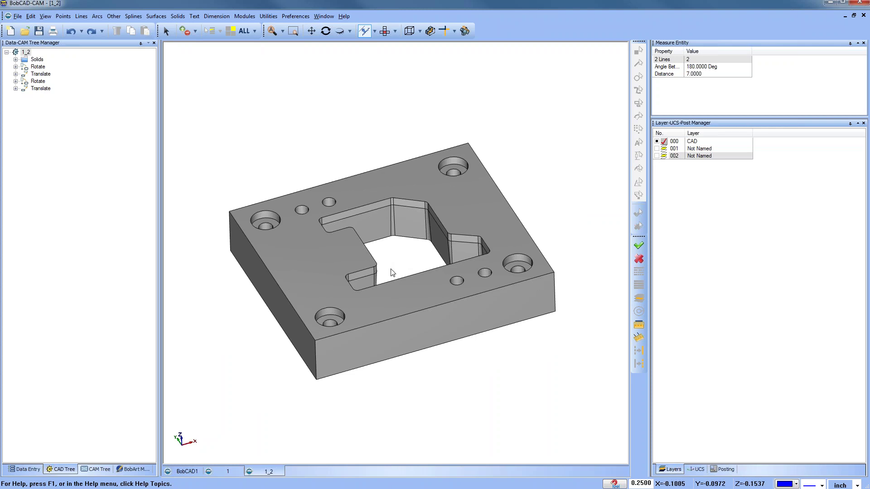
mouse_move(414, 259)
middle_mouse_down()
mouse_move(429, 260)
mouse_move(421, 266)
mouse_move(414, 255)
mouse_move(423, 257)
middle_mouse_up()
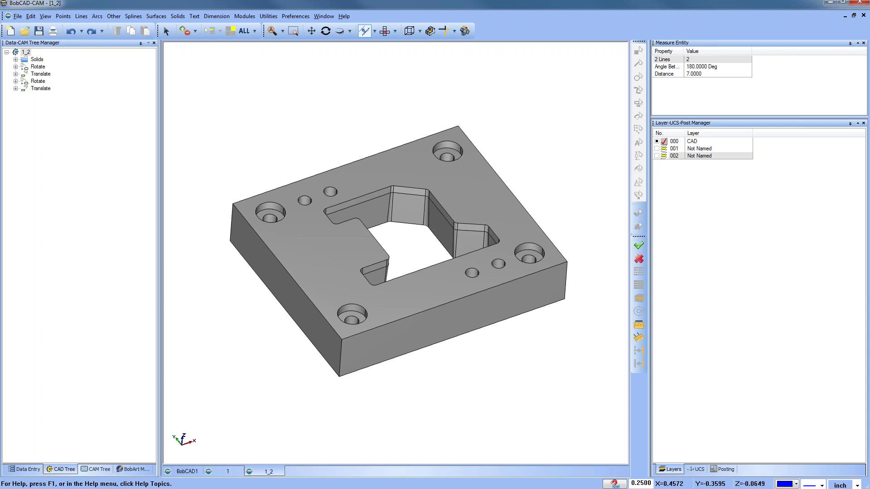
middle_click_drag(451, 300, 453, 302)
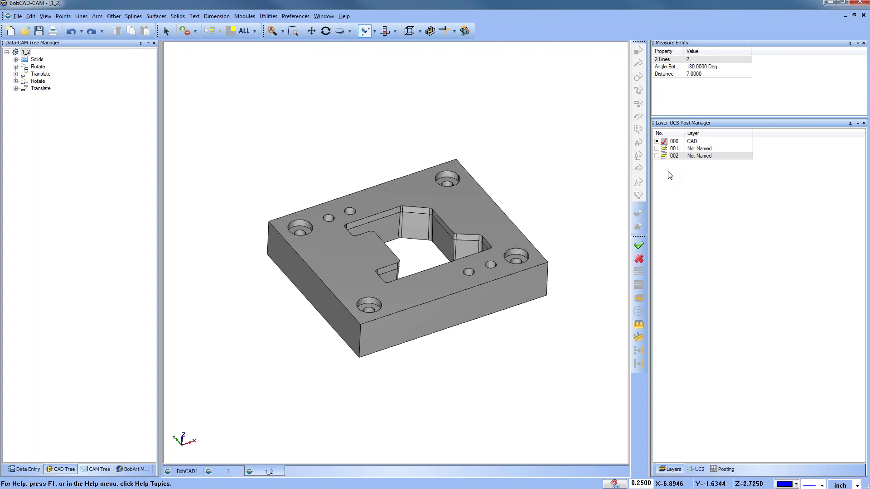
Add a new active layer and paste a copy of the plate solid onto it, hiding the CAD layer
right_click(699, 159)
left_click(709, 165)
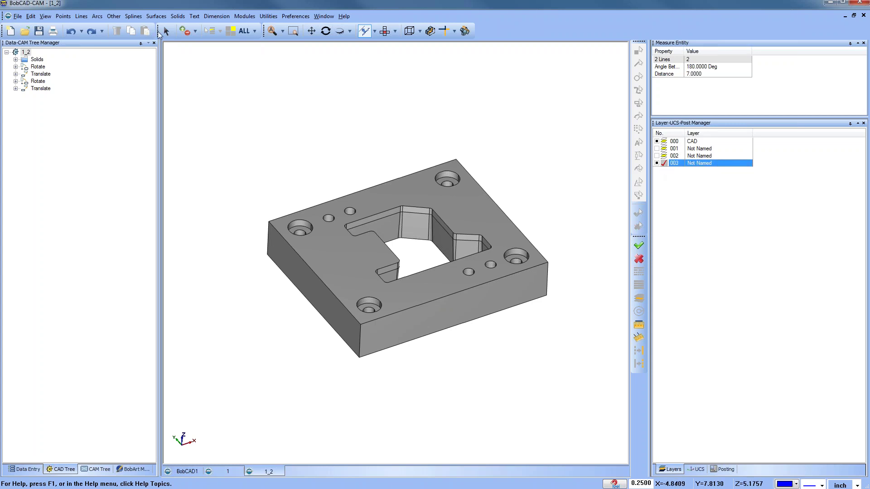
left_click(311, 209)
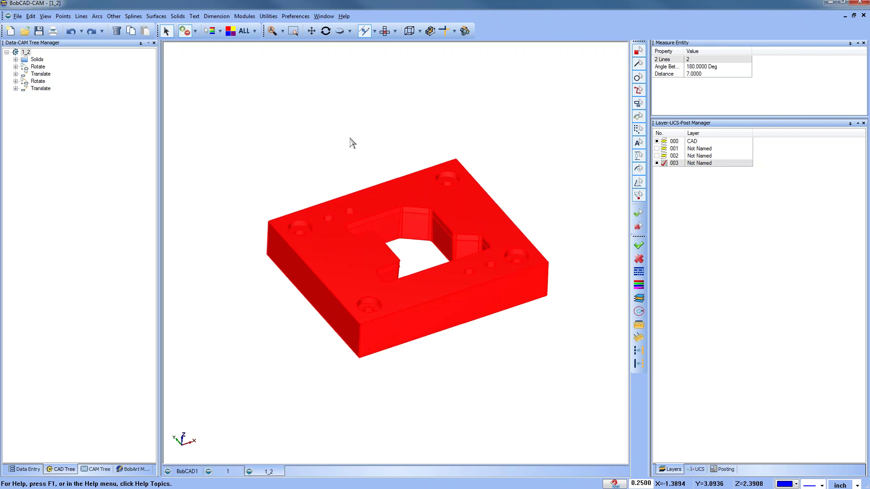
left_click(379, 152)
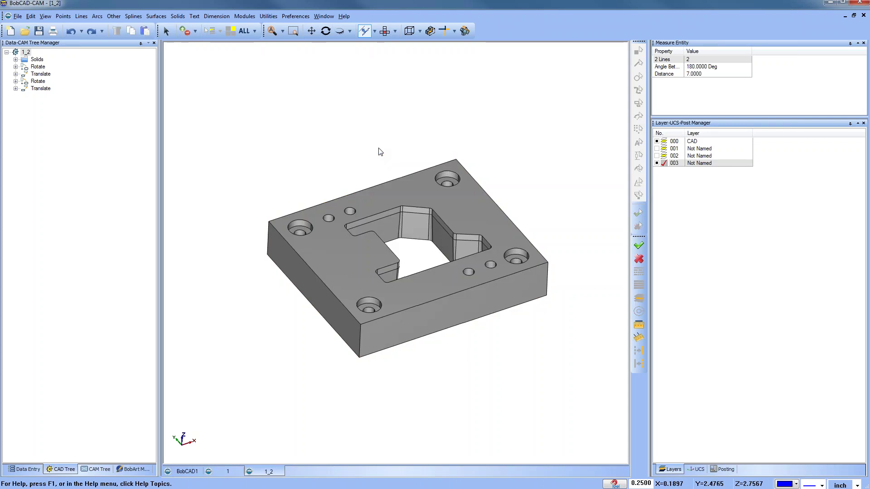
left_click(657, 141)
key("ctrl+v")
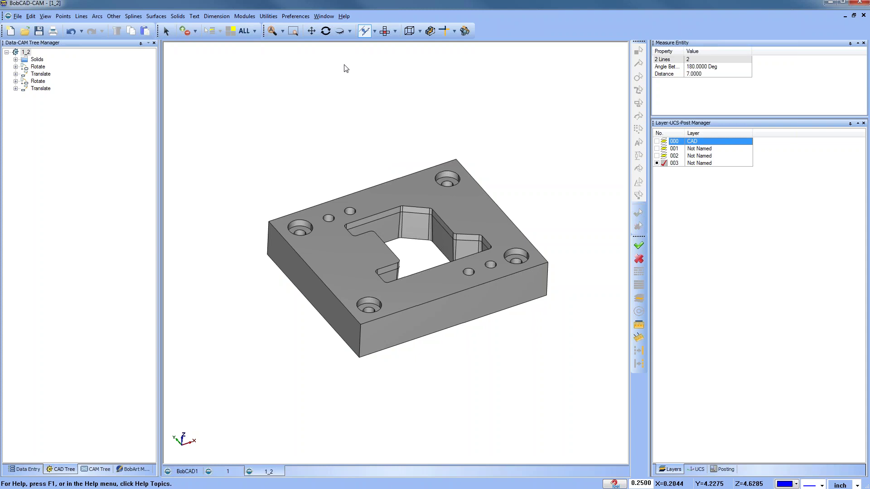
Unstitch the copied plate solid into separate surfaces
left_click(269, 17)
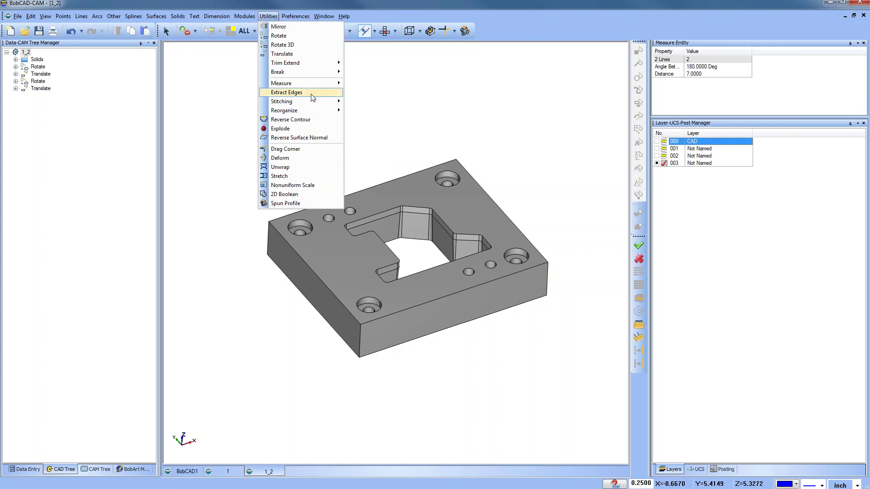
mouse_move(313, 102)
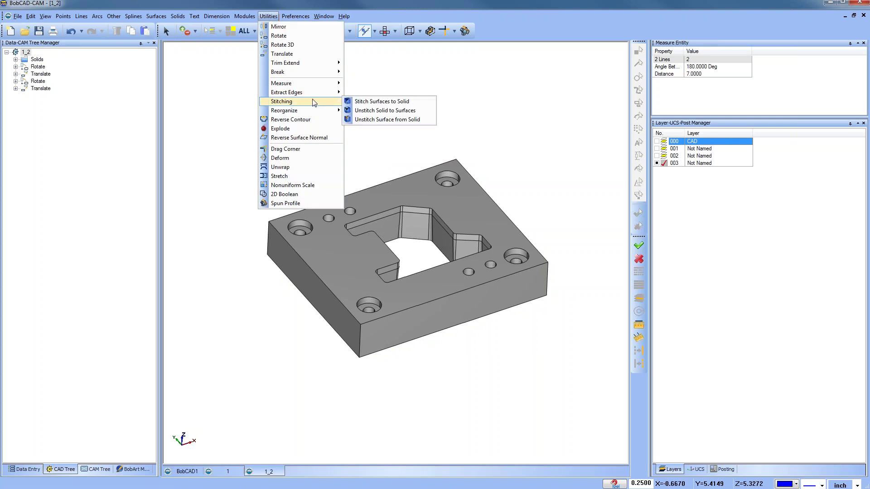
left_click(385, 110)
left_click(431, 194)
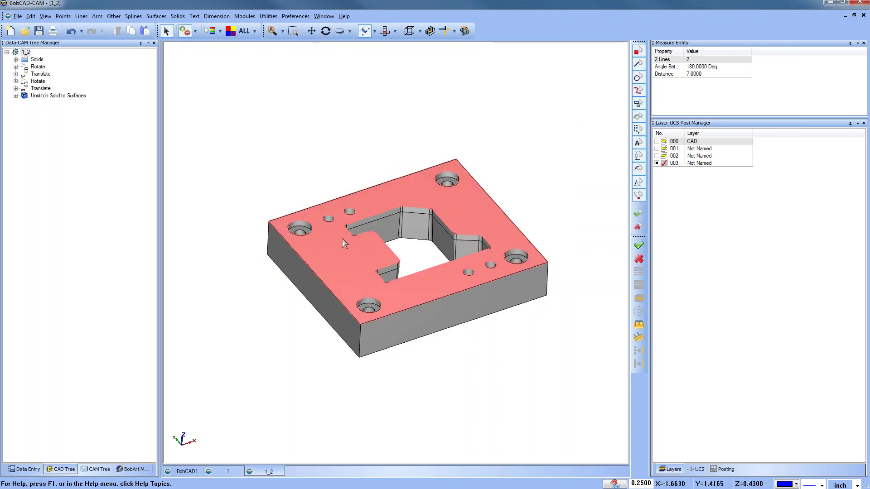
Add another new layer below layer 003 and make it the active layer
right_click(700, 166)
left_click(707, 171)
key("Return")
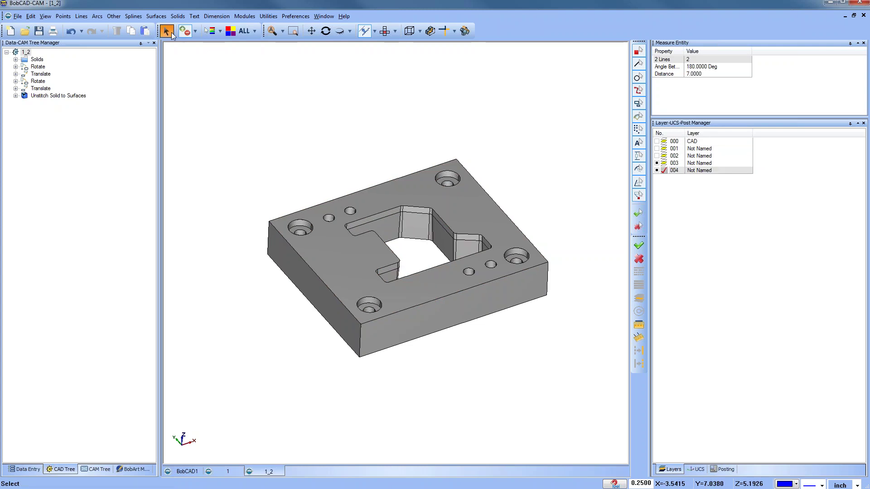
Move one inner wall surface of the plate's opening onto the active layer 004 and hide layer 003
left_click(166, 31)
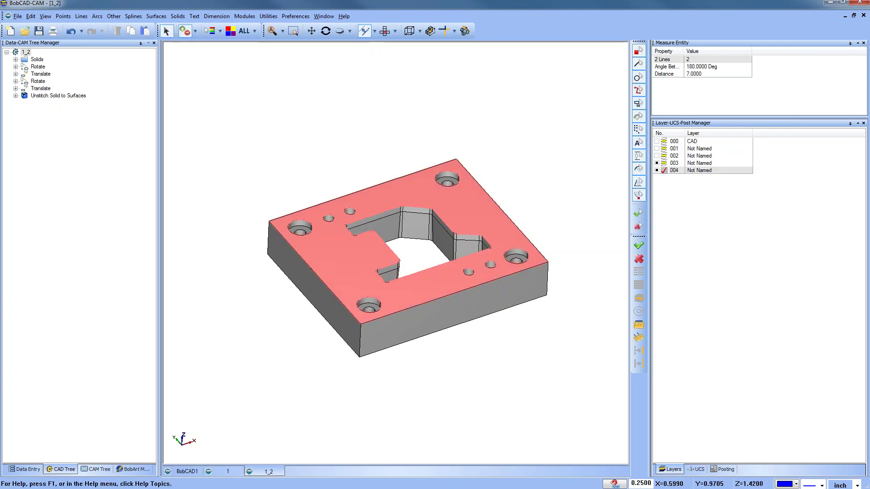
left_click(442, 233)
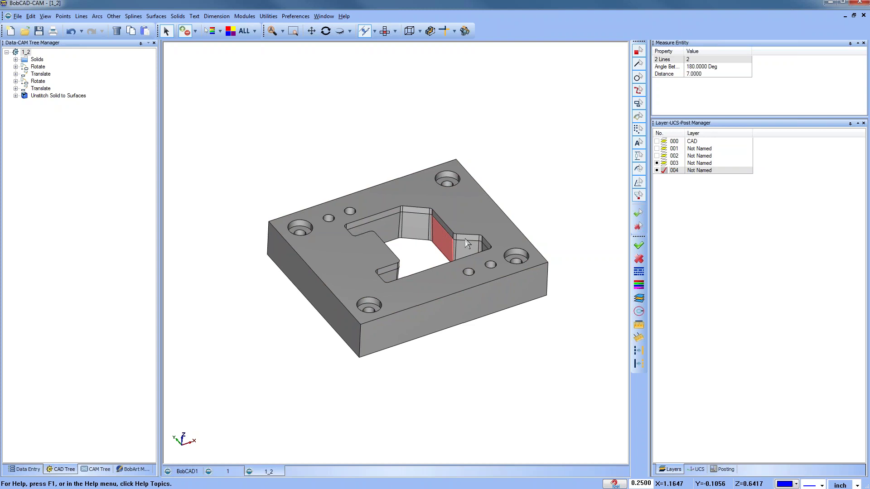
left_click(639, 311)
left_click(656, 163)
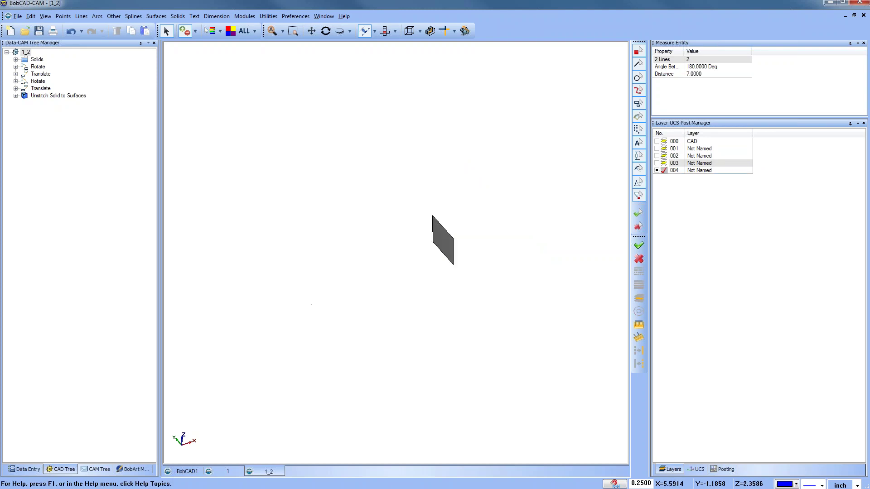
middle_click_drag(411, 288, 436, 249)
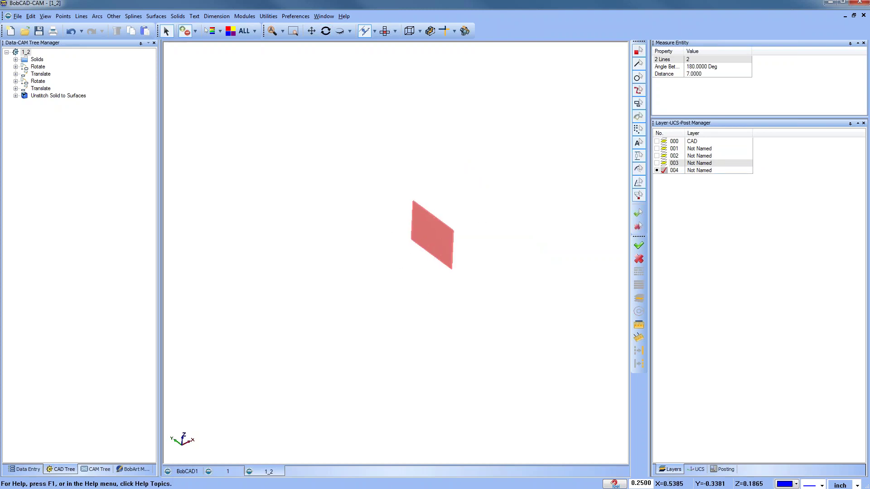
right_click(469, 149)
left_click(489, 165)
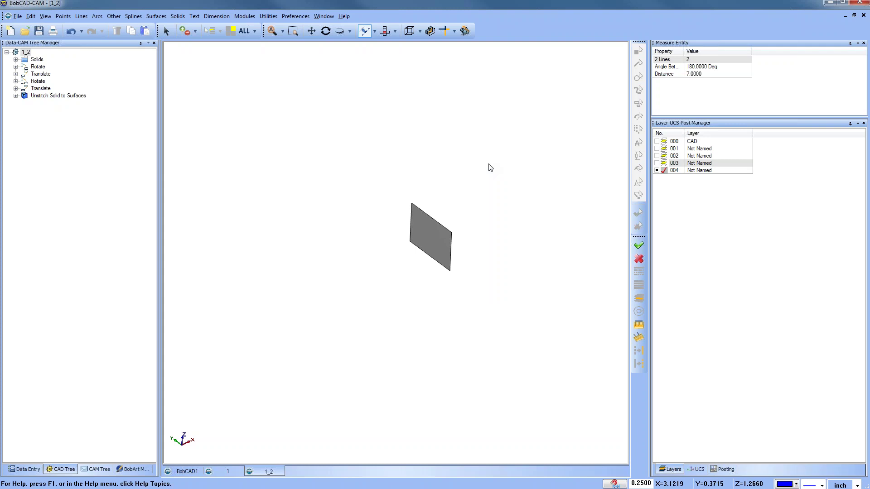
Extend the isolated wall surface by 1.0000 beyond its upper edge and one of its vertical edges
left_click(155, 17)
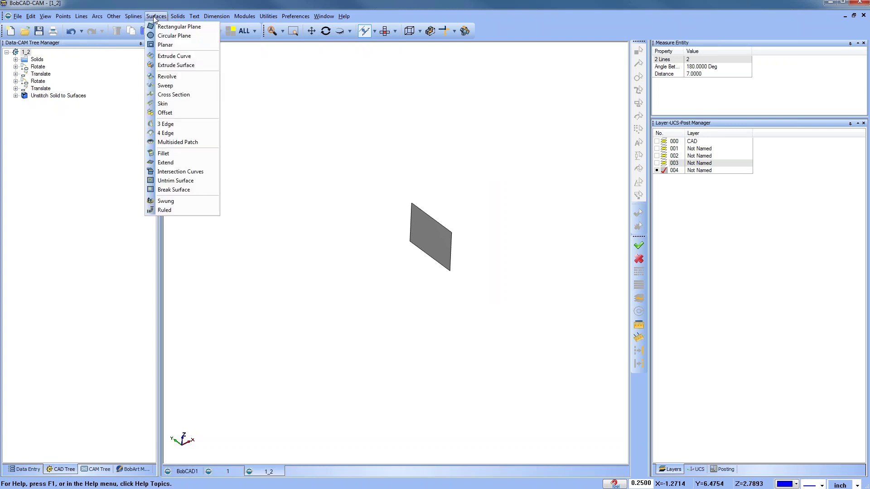
left_click(201, 162)
left_click(417, 209)
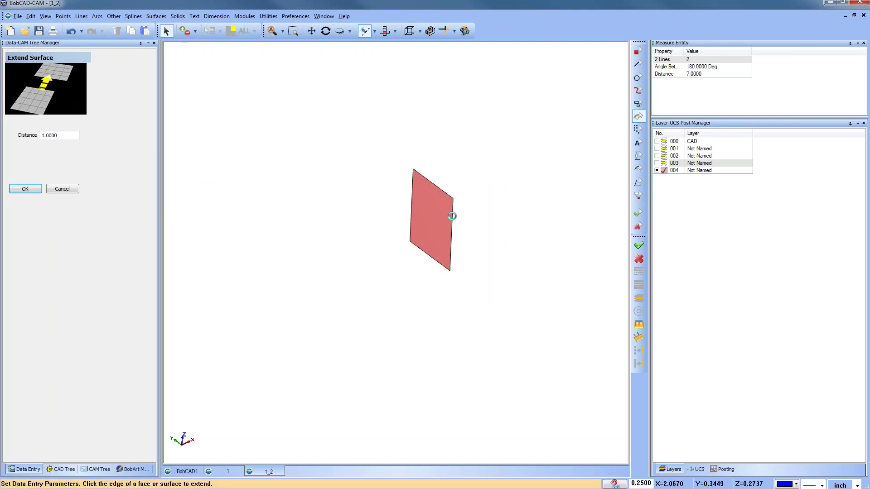
left_click(452, 216)
right_click(381, 233)
left_click(336, 166)
middle_click_drag(381, 234, 397, 247)
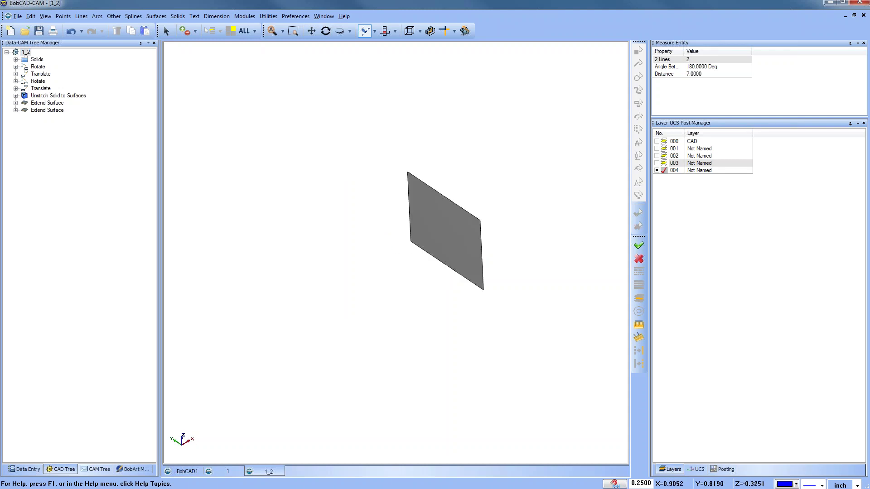
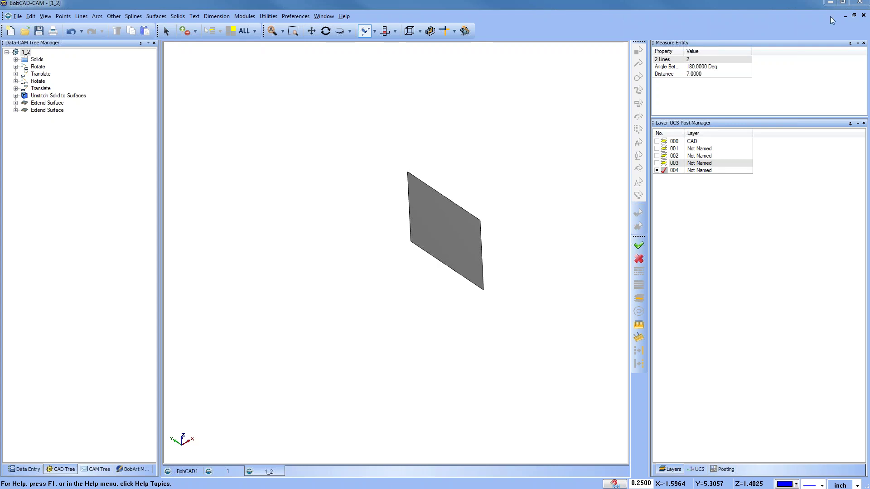
Close the part files 1_2 and 1 without saving their changes
left_click(25, 52)
left_click(864, 15)
left_click(442, 269)
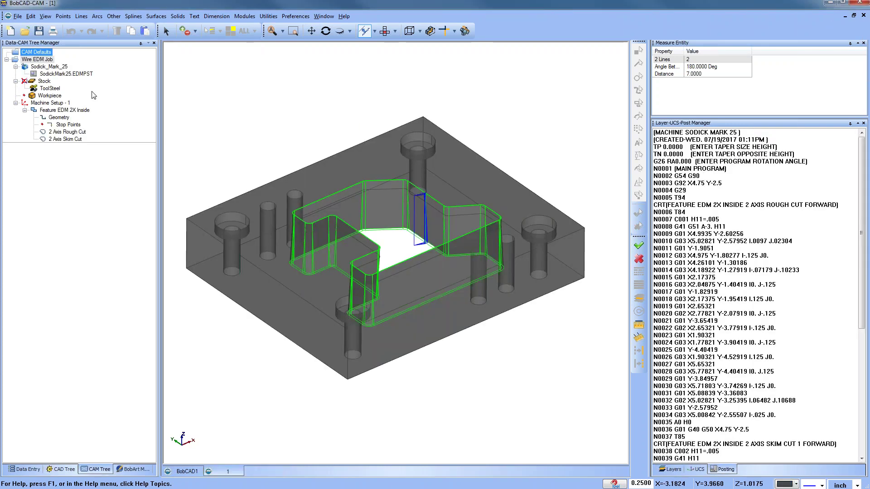
left_click(864, 15)
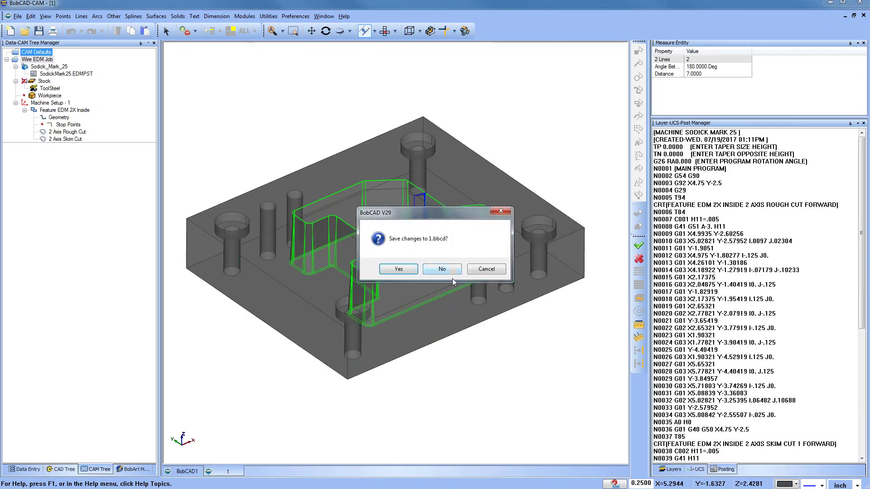
left_click(446, 270)
Open part file 2, the square plate with a rounded rectangular opening
left_click(326, 198)
left_click(325, 206)
left_click(492, 311)
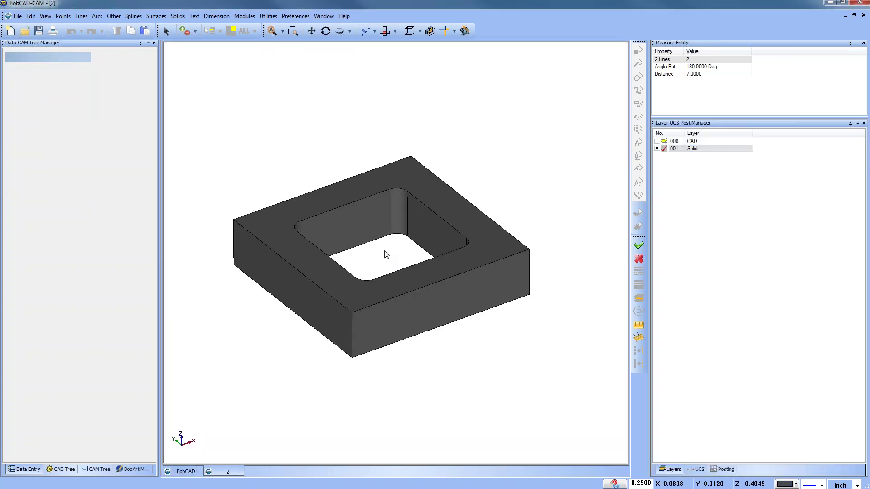
Create a new Wire EDM machining job for the Sodick_Mark_25 machine
scroll(385, 253, "down", 2)
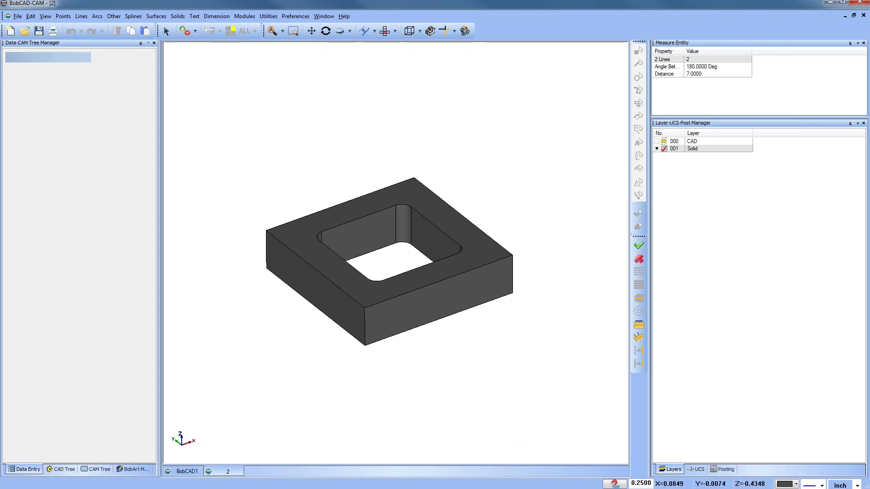
middle_click_drag(391, 254, 402, 283)
key("Home")
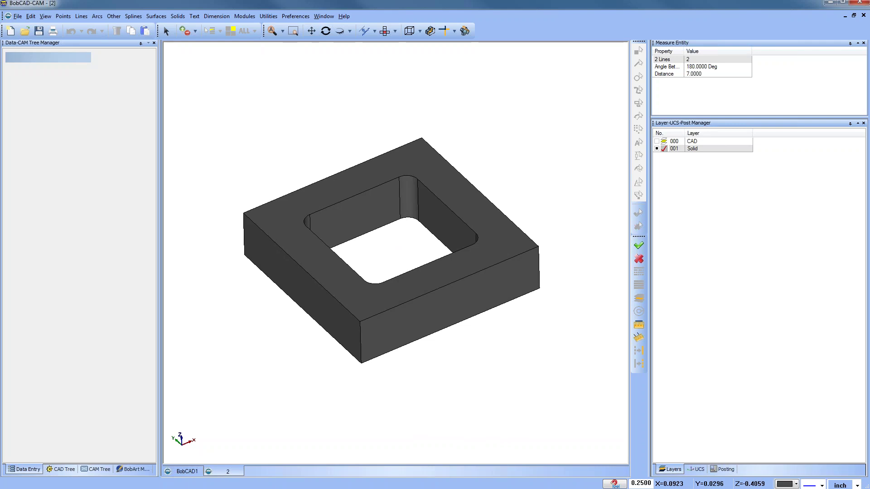
mouse_move(415, 327)
middle_mouse_down()
mouse_move(426, 311)
mouse_move(418, 323)
middle_mouse_up()
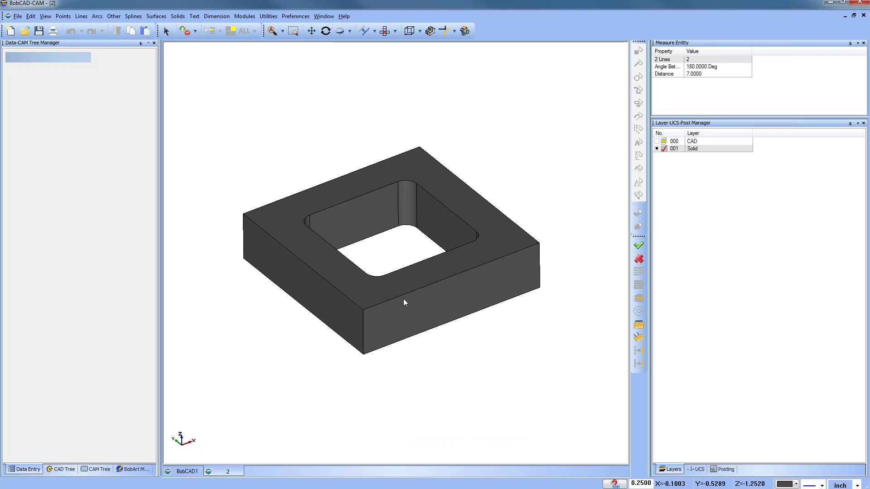
left_click(96, 471)
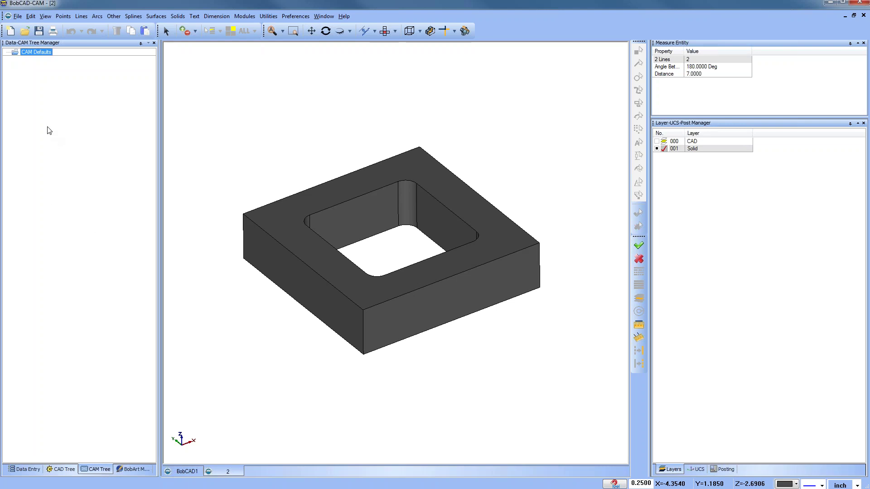
right_click(49, 179)
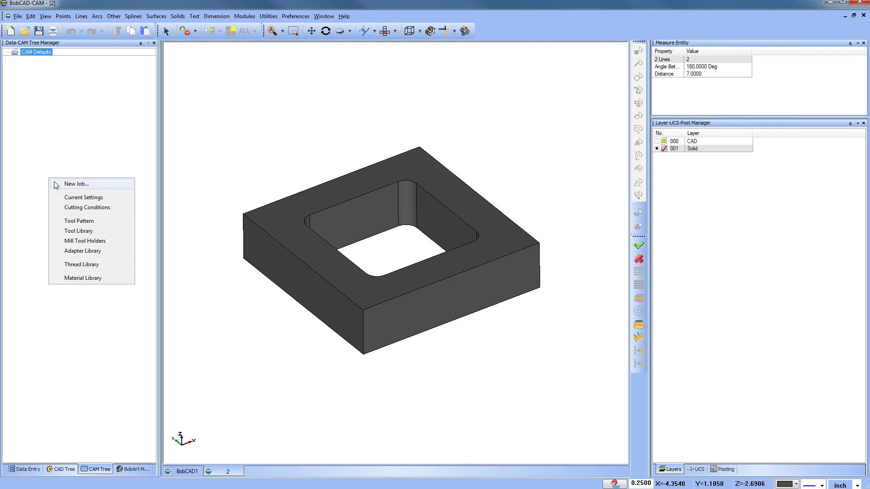
left_click(99, 188)
left_click(21, 109)
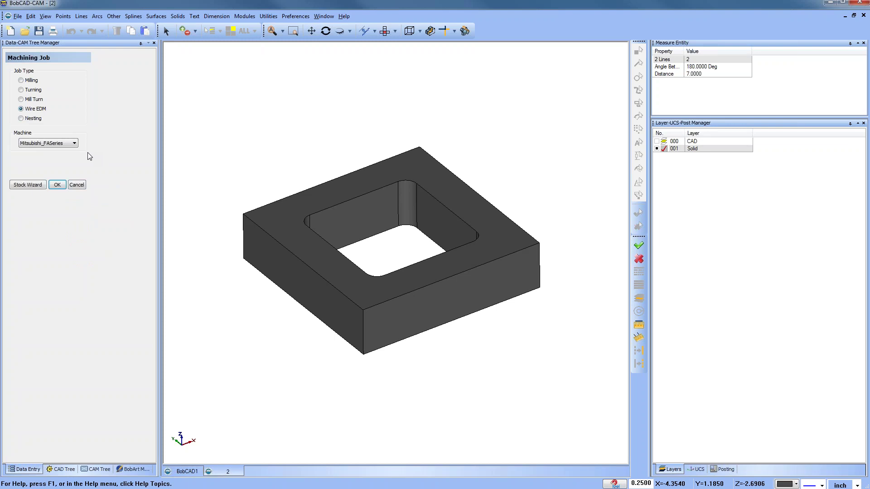
left_click(74, 144)
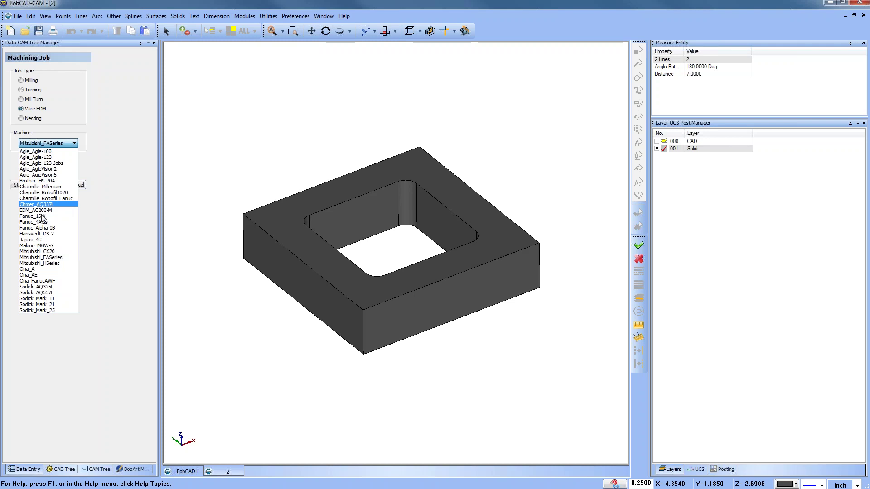
left_click(54, 311)
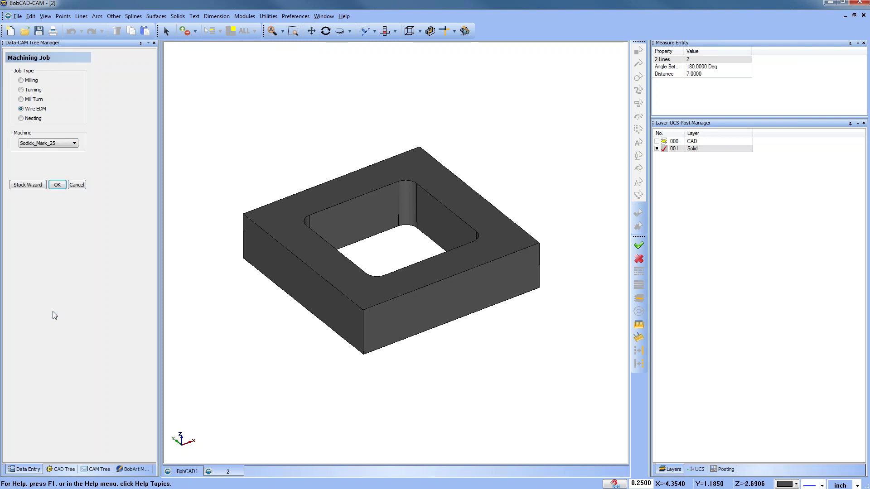
Start the stock wizard, define the plate solid as the workpiece and accept rectangular stock
left_click(29, 186)
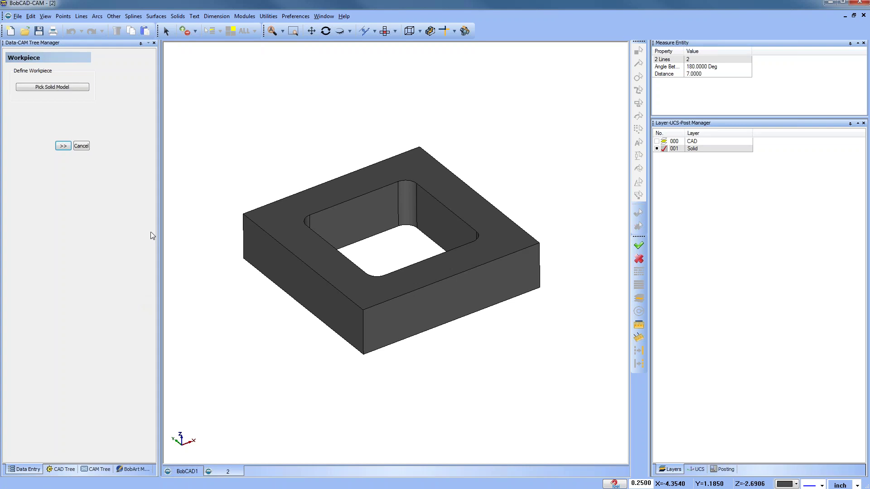
left_click(67, 89)
left_click(300, 196)
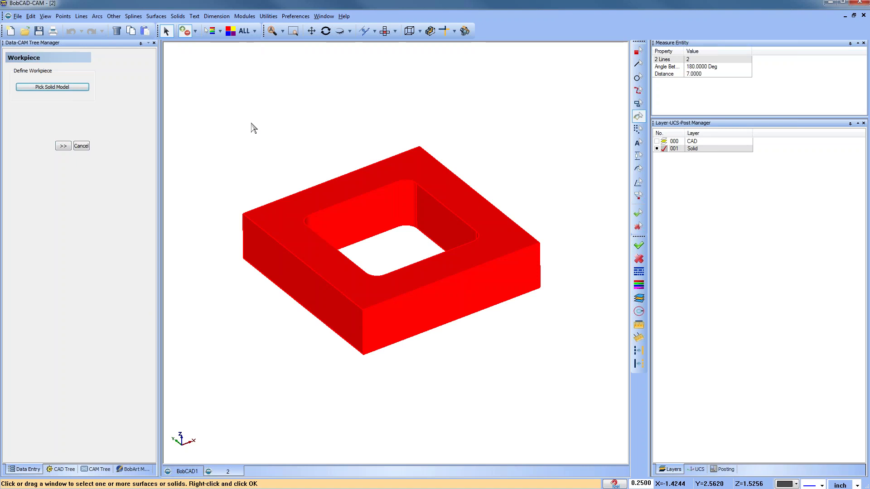
right_click(252, 129)
left_click(63, 146)
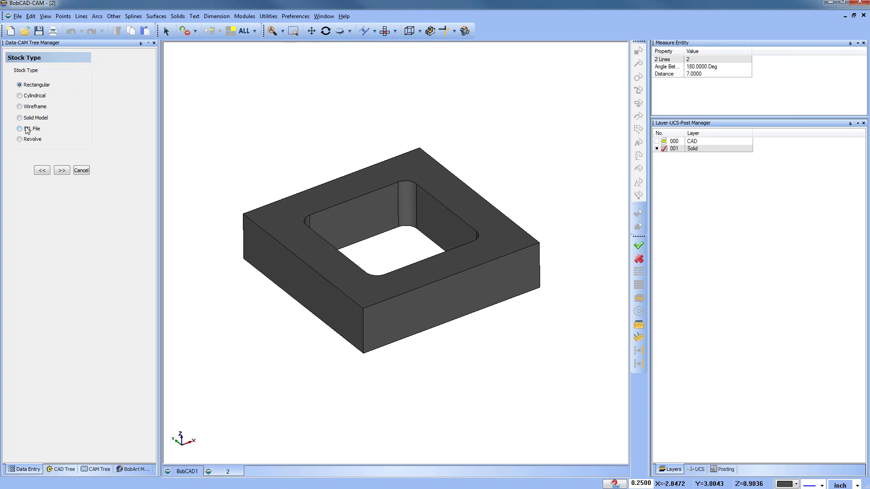
left_click(63, 171)
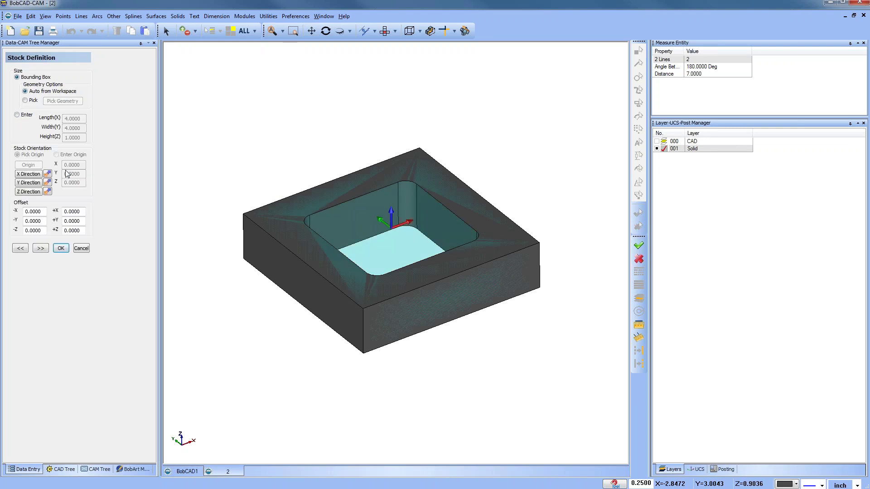
Try a -X offset of 1 on the rectangular stock and reset it to 0
middle_click_drag(420, 279, 426, 261)
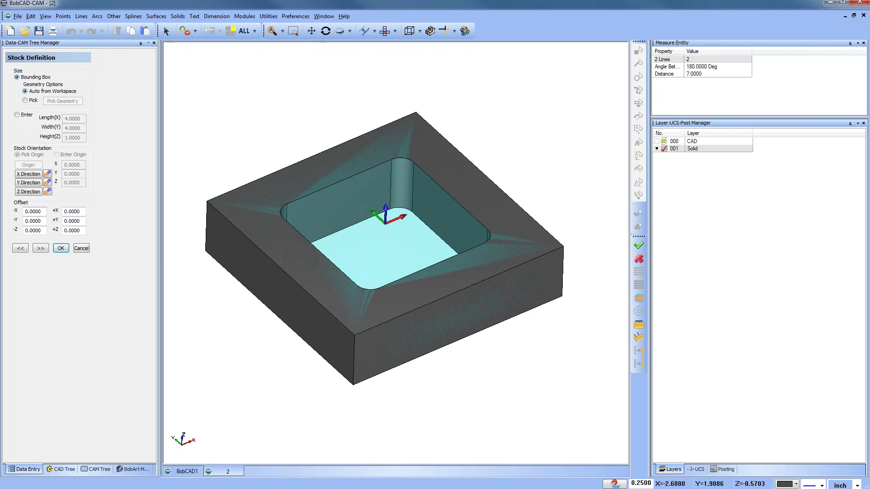
double_click(40, 212)
type("1")
left_click(34, 221)
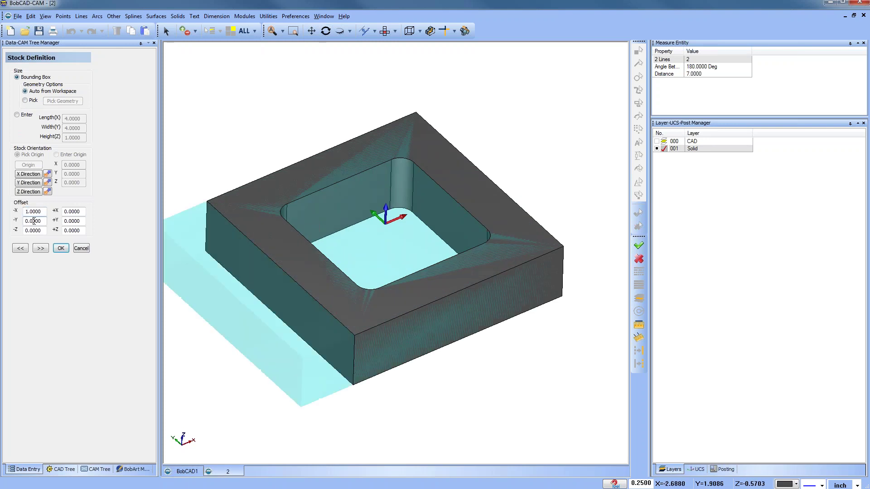
double_click(34, 212)
type("0")
left_click(34, 221)
Try cylindrical stock around the plate with a diameter offset of 3
left_click(20, 248)
left_click(19, 95)
left_click(62, 171)
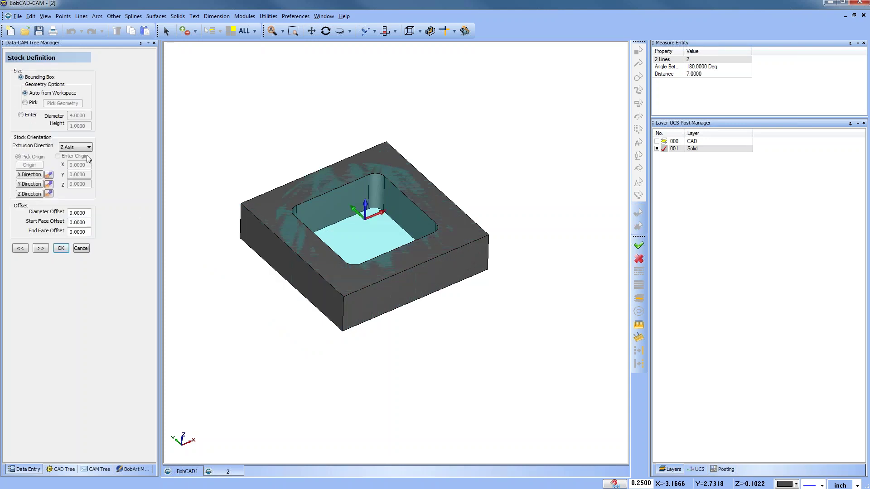
double_click(87, 213)
type("3")
left_click(80, 222)
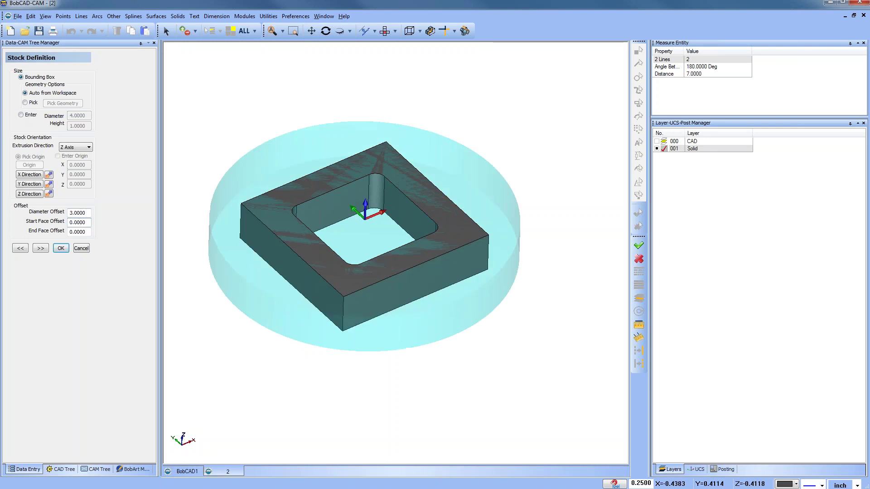
mouse_move(409, 274)
middle_mouse_down()
mouse_move(413, 200)
mouse_move(418, 273)
middle_mouse_up()
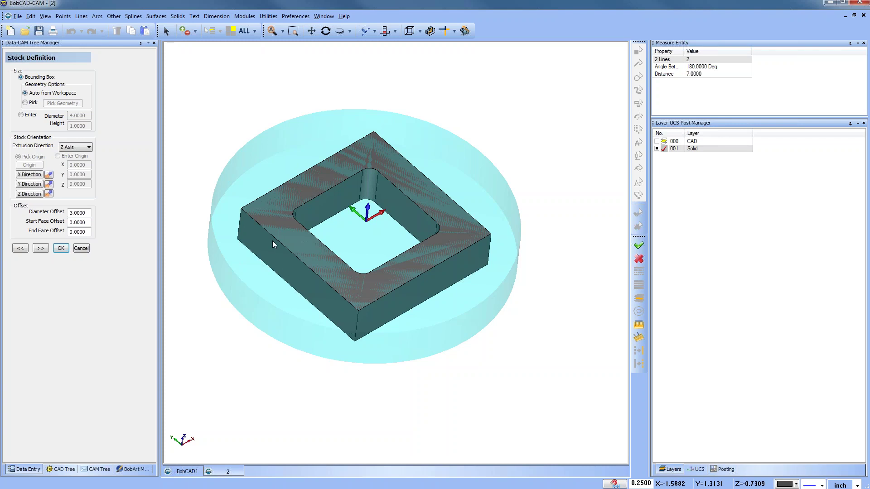
Return the stock type to rectangular and reopen its stock definition
left_click(22, 248)
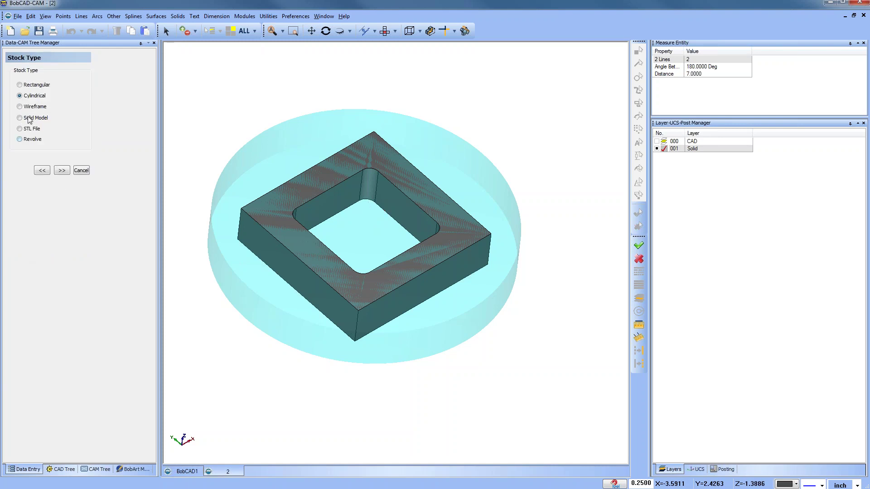
left_click(19, 84)
left_click(61, 170)
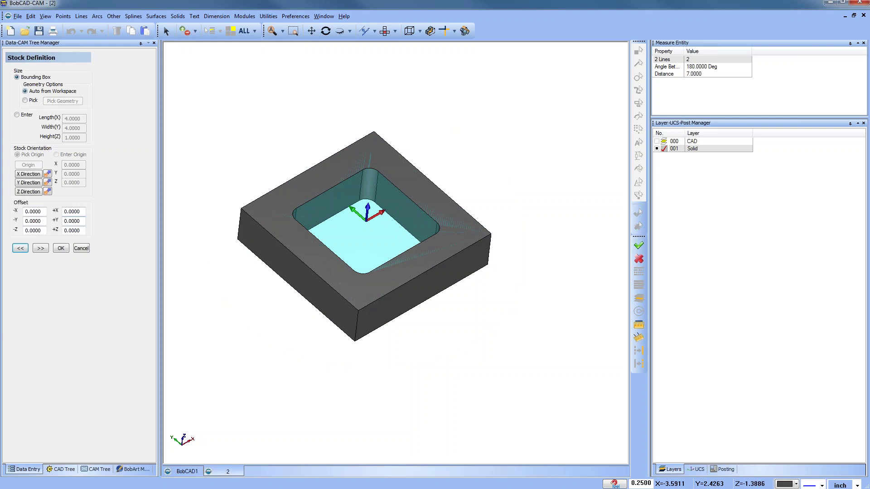
Accept the rectangular stock definition and continue to the machine setup
left_click(40, 248)
mouse_move(388, 297)
middle_mouse_down()
mouse_move(406, 284)
mouse_move(382, 284)
middle_mouse_up()
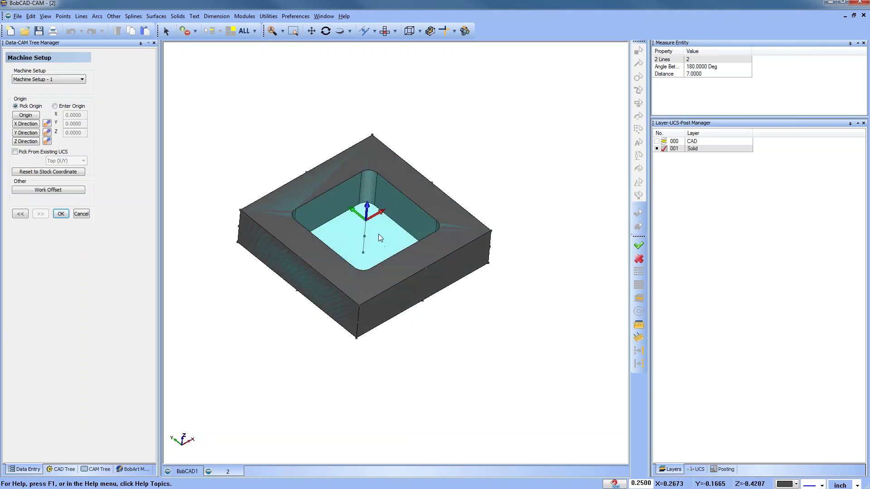
middle_click_drag(385, 239, 394, 257)
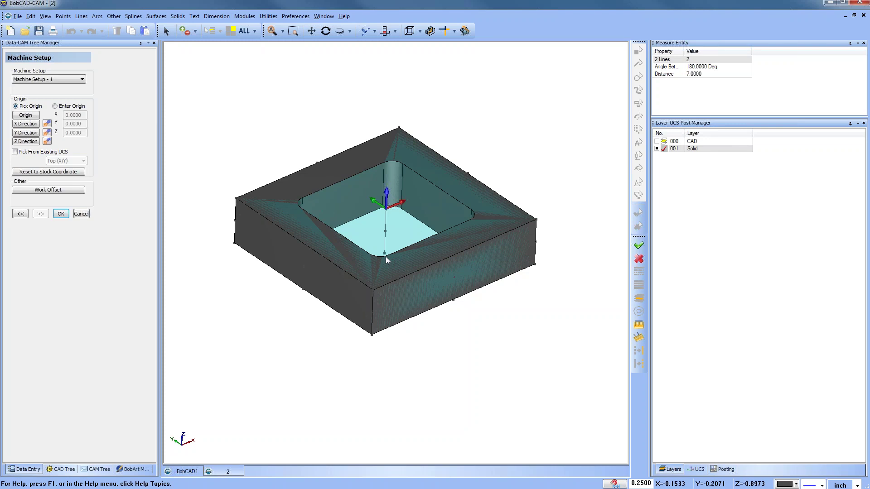
middle_click_drag(386, 256, 397, 253)
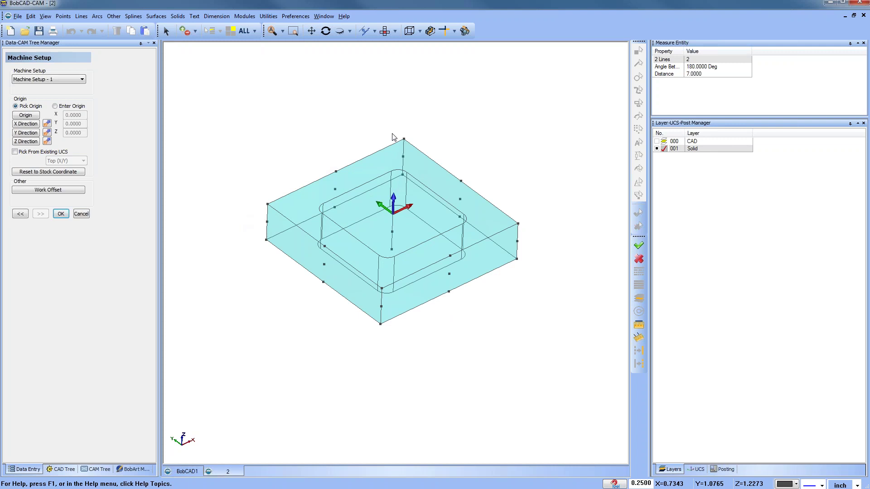
mouse_move(439, 333)
middle_mouse_down()
mouse_move(438, 291)
mouse_move(431, 339)
middle_mouse_up()
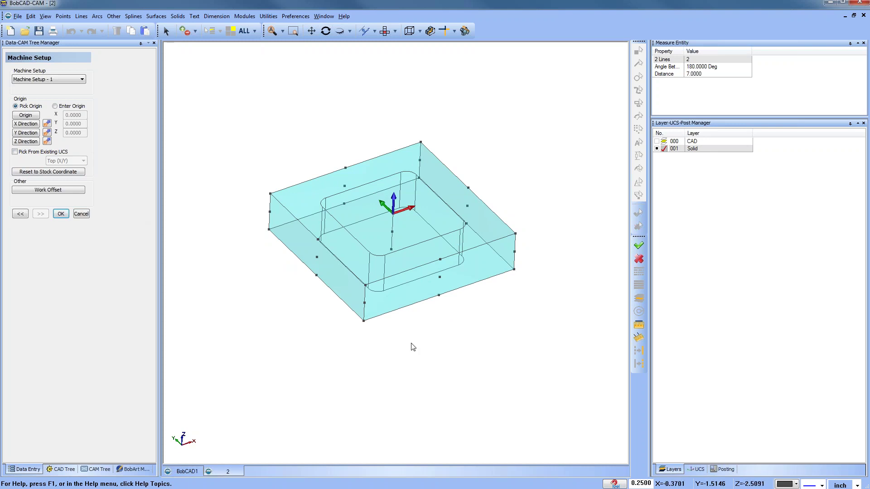
middle_click_drag(483, 354, 478, 344)
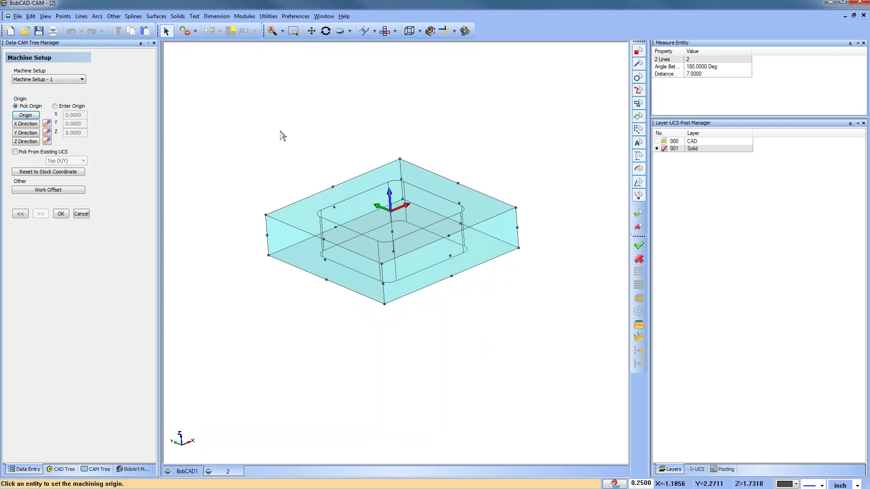
Try placing the machining origin on the stock's upper corner at X -2, Y 2, Z 0
left_click(263, 259)
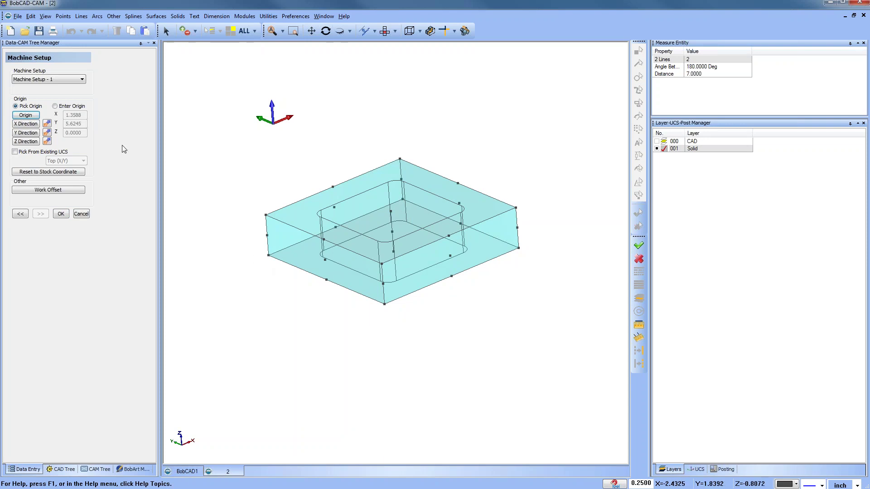
left_click(31, 117)
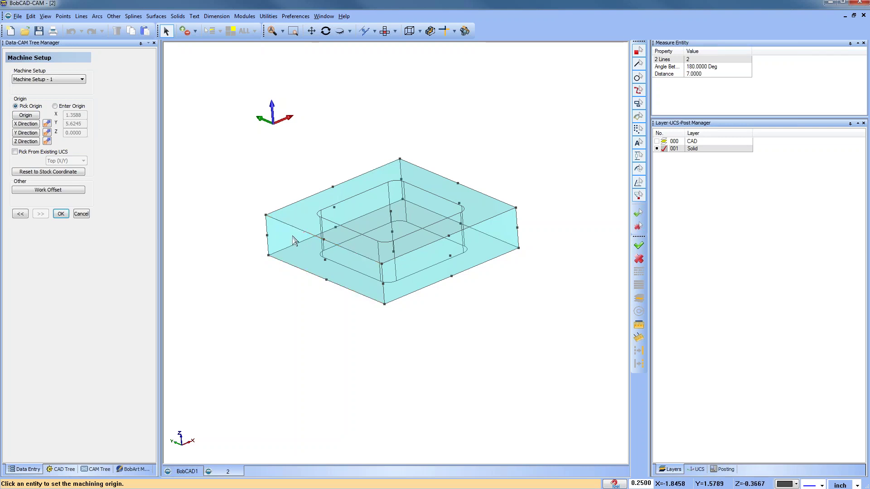
scroll(278, 232, "up", 3)
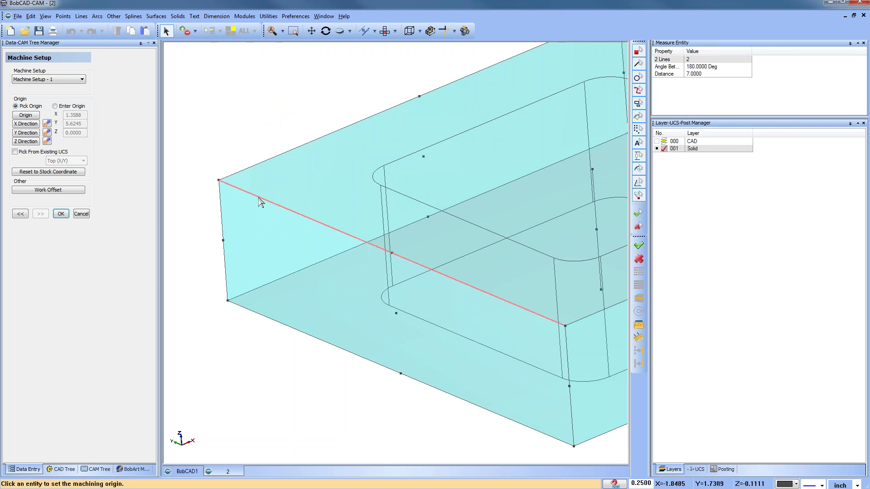
left_click(259, 200)
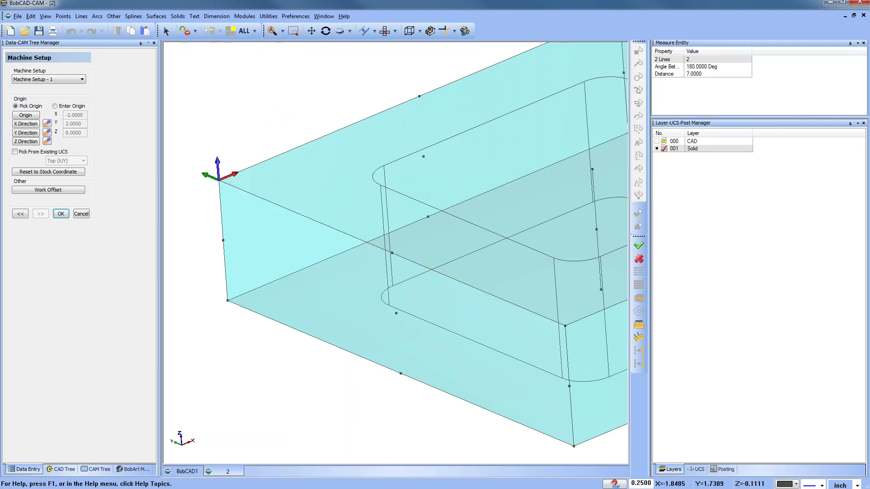
scroll(261, 202, "down", 3)
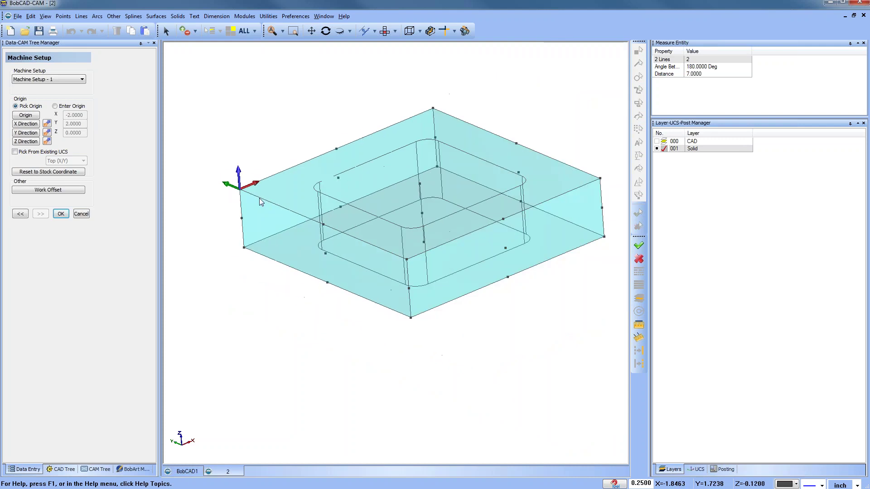
Try the machining origin on the stock's bottom corners at X -2, Y -2, Z -1 and X -2, Y 2, Z -1
left_click(30, 117)
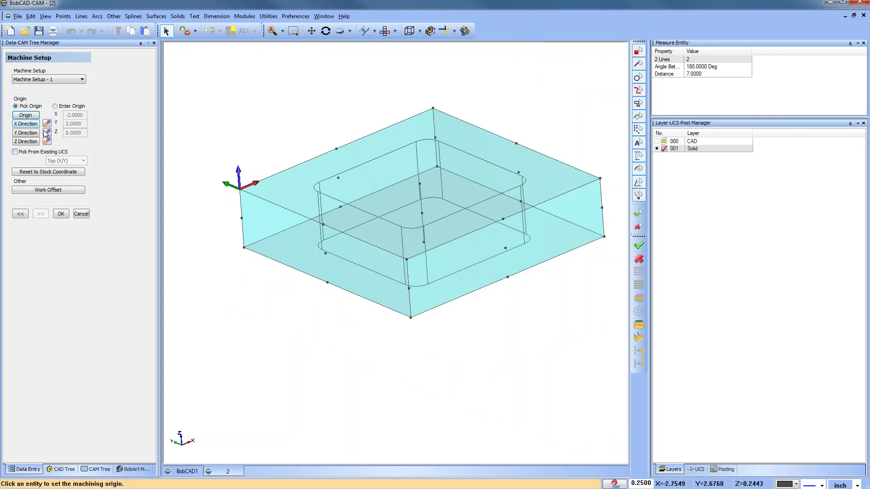
left_click(411, 316)
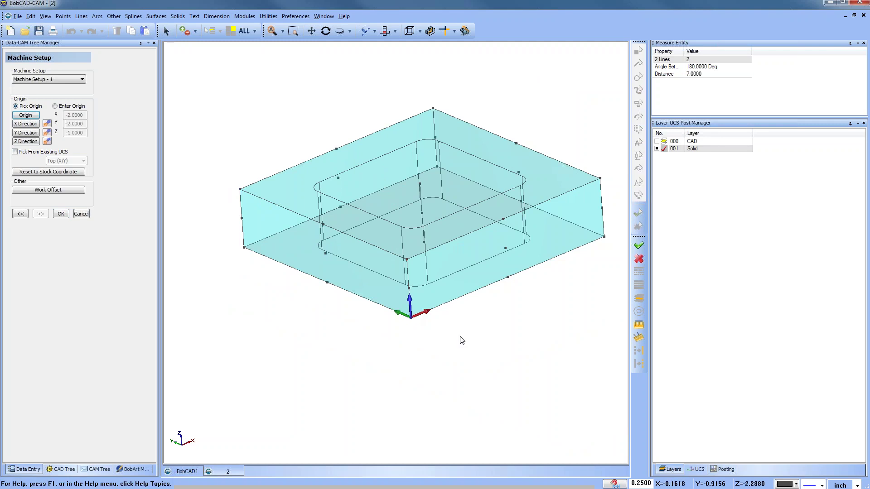
left_click(25, 116)
left_click(264, 259)
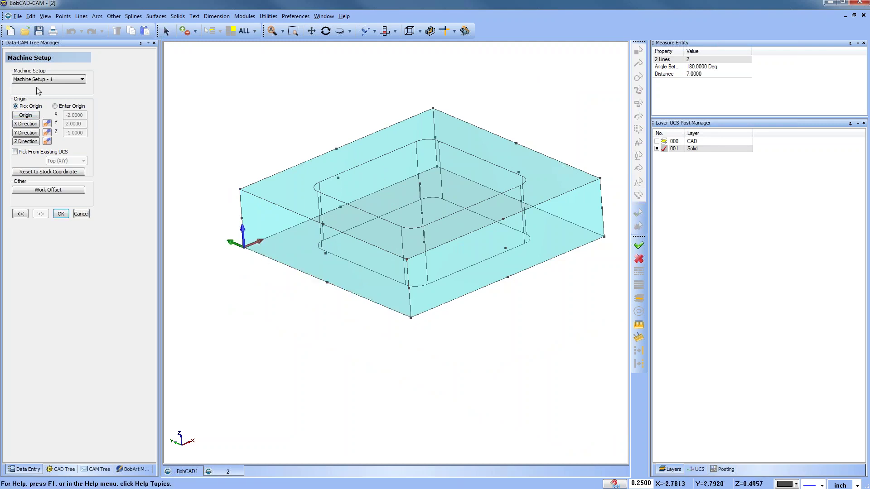
Try the machining origin at the plate's top centre and on the pocket's upper edges at X -1.25, Y 1 and X 1, Y 1.25
left_click(26, 115)
middle_click_drag(458, 207, 419, 204)
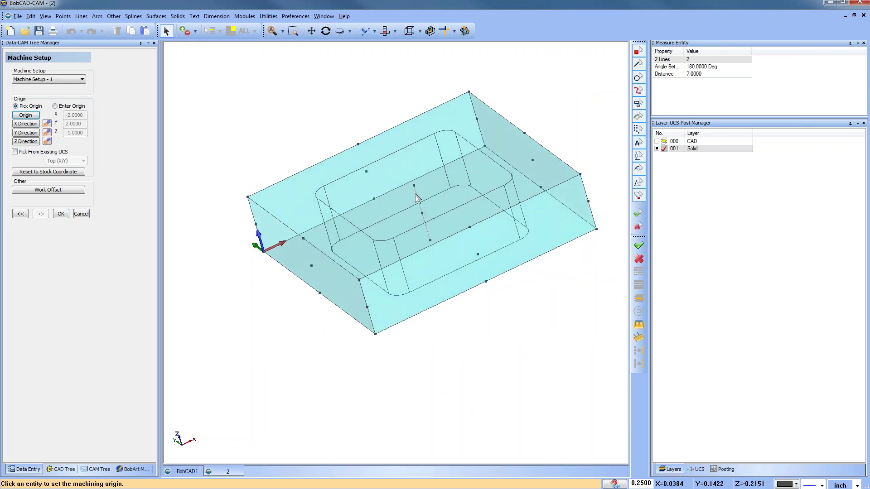
left_click(418, 198)
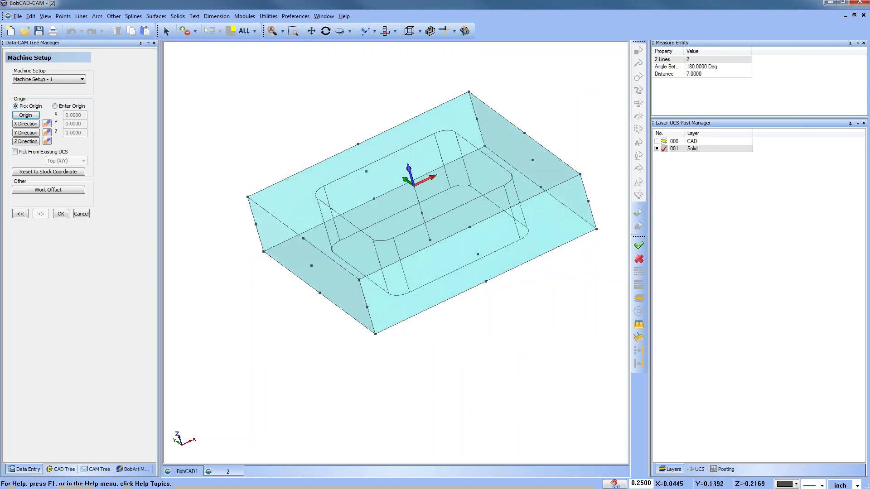
left_click(37, 123)
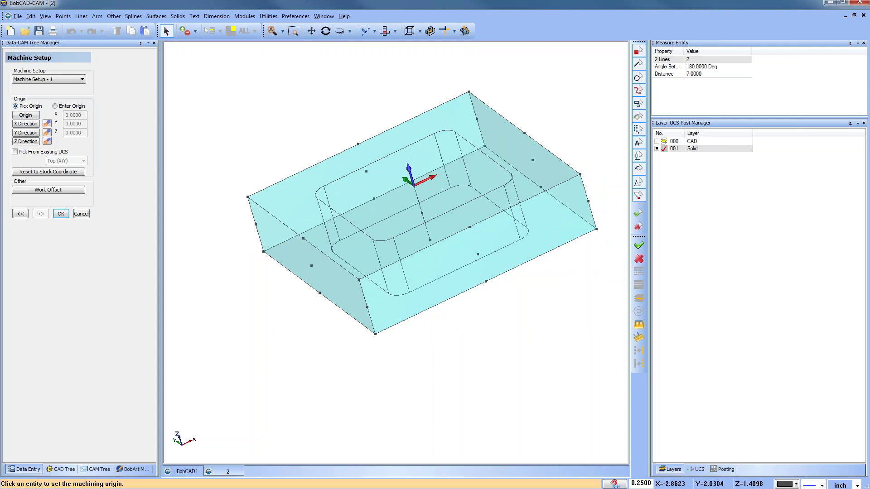
left_click(329, 209)
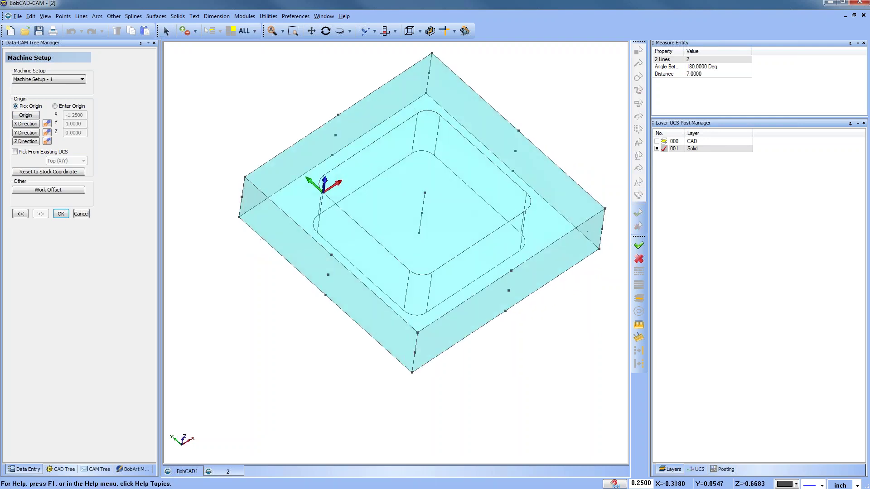
left_click(25, 115)
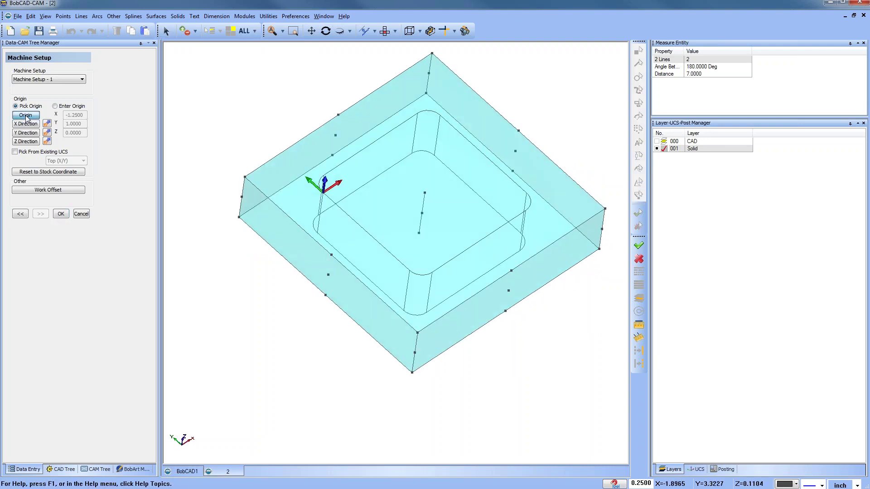
left_click(407, 122)
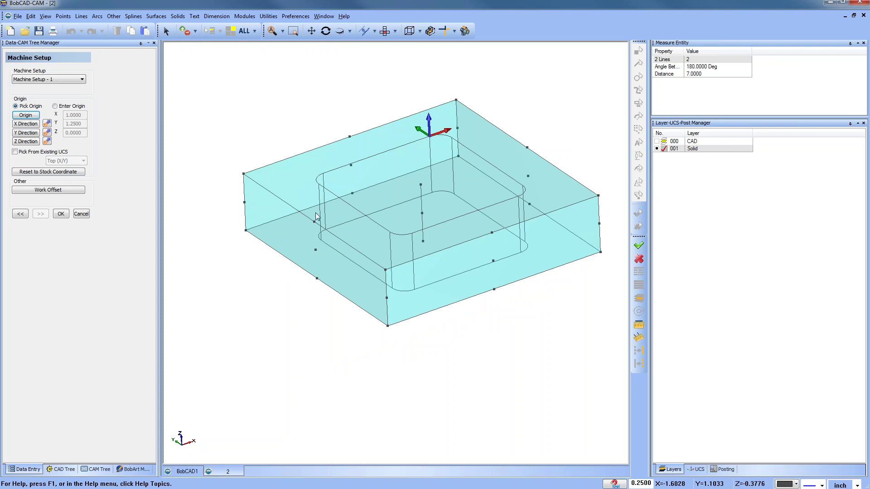
Set the machining origin to the stock's bottom corner at X -2, Y 2, Z -1 and finish the machine setup
scroll(427, 190, "down", 1)
middle_click_drag(427, 191, 425, 212)
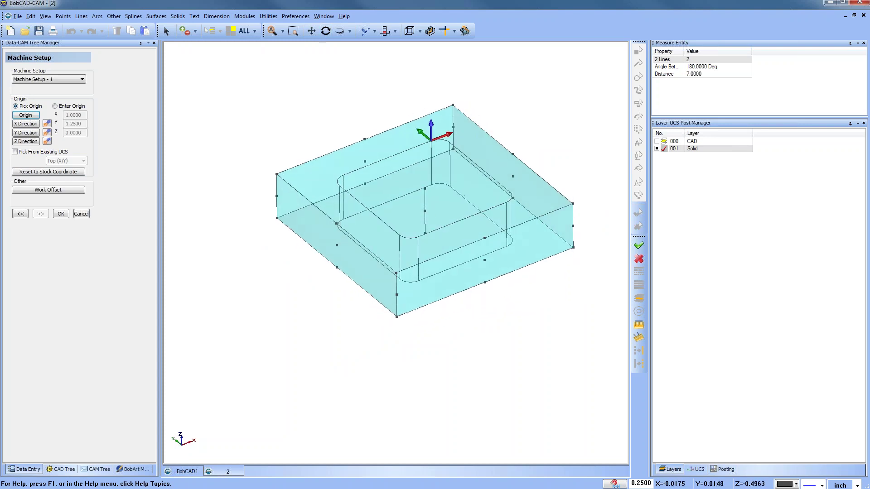
left_click(25, 115)
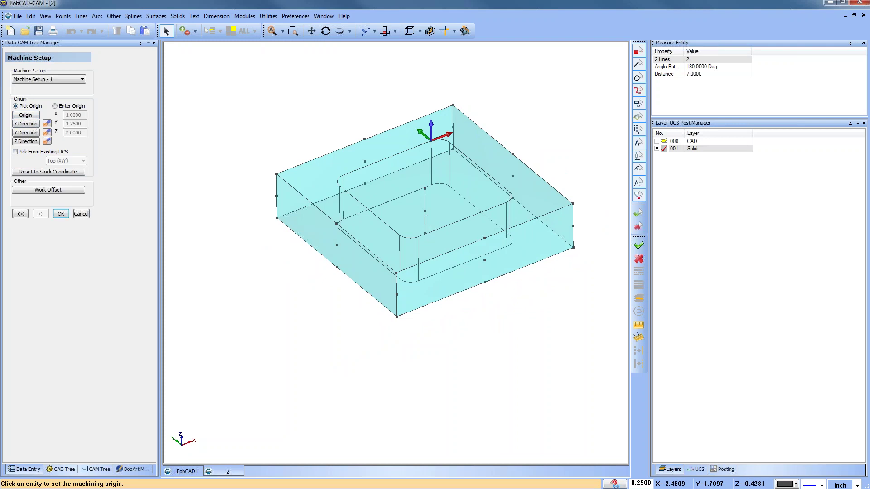
left_click(285, 229)
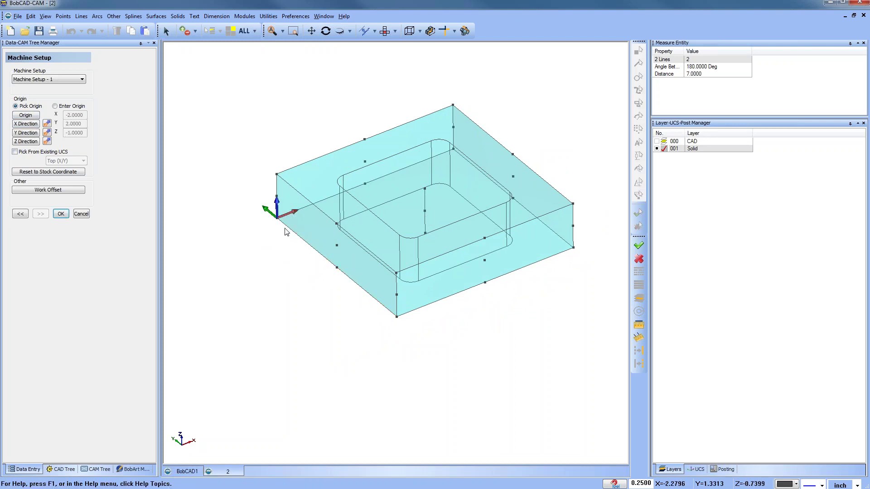
left_click(61, 214)
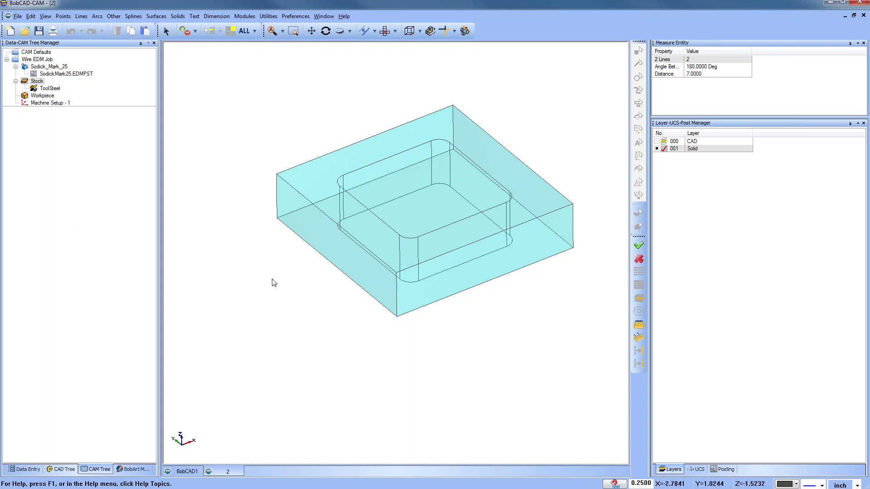
Review the wire EDM job's machine, post processor, machine setup, material and stock entries
mouse_move(287, 284)
middle_mouse_down()
mouse_move(336, 247)
mouse_move(309, 295)
mouse_move(355, 311)
middle_mouse_up()
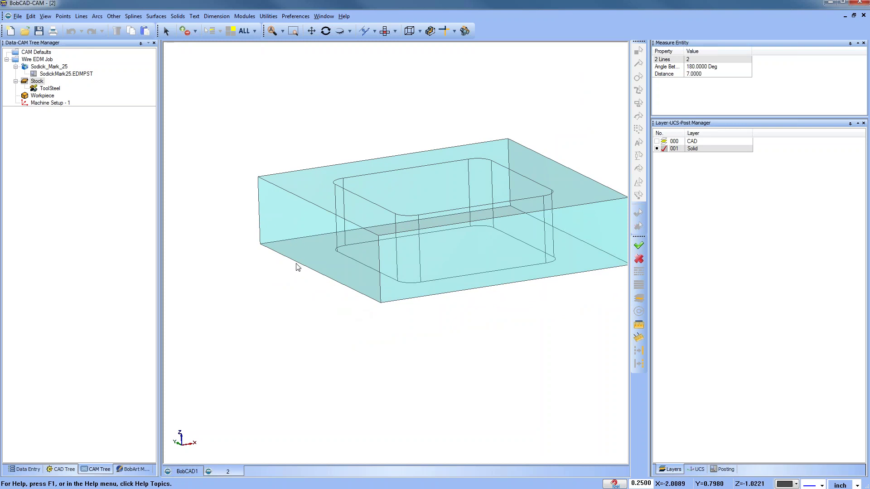
left_click(50, 67)
left_click(65, 75)
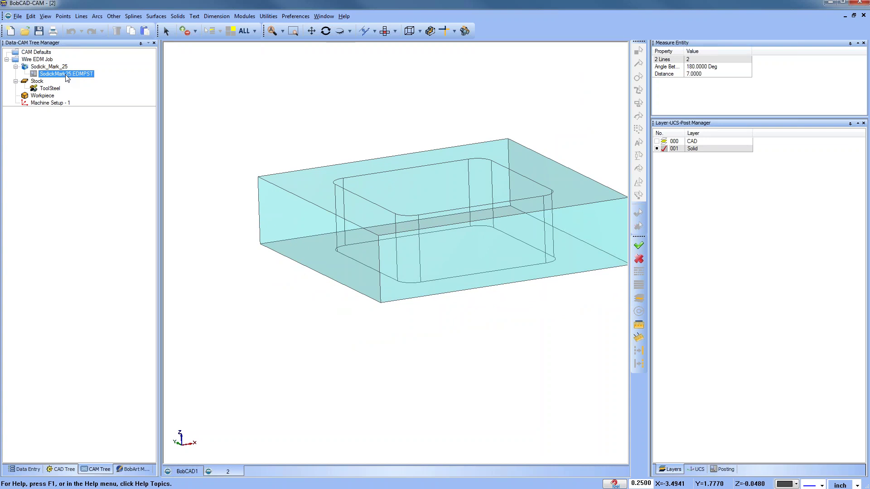
left_click(58, 103)
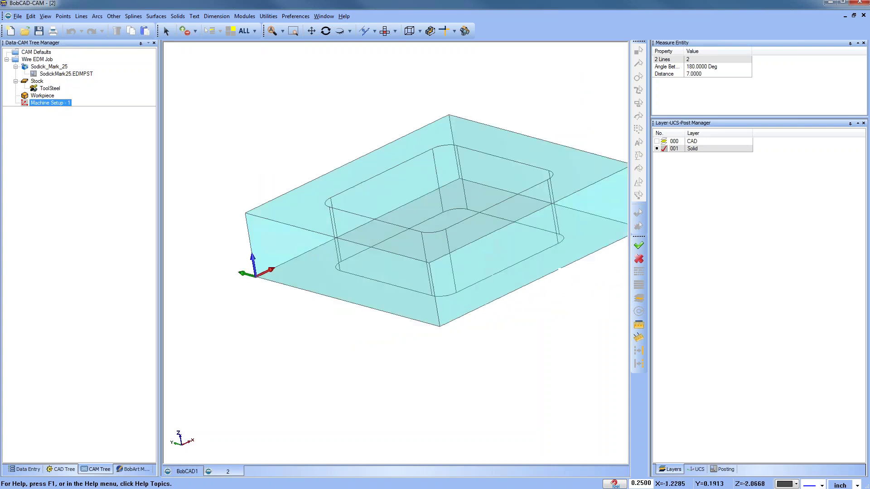
left_click(45, 88)
left_click(39, 83)
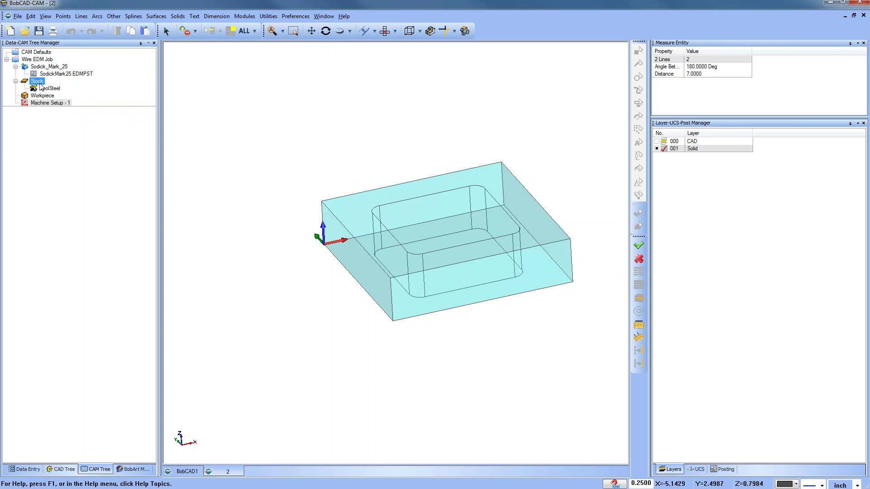
Open the stock's material and wire selection, keep ToolSteel and set the wire diameter to 0.008
left_click(45, 89)
right_click(49, 90)
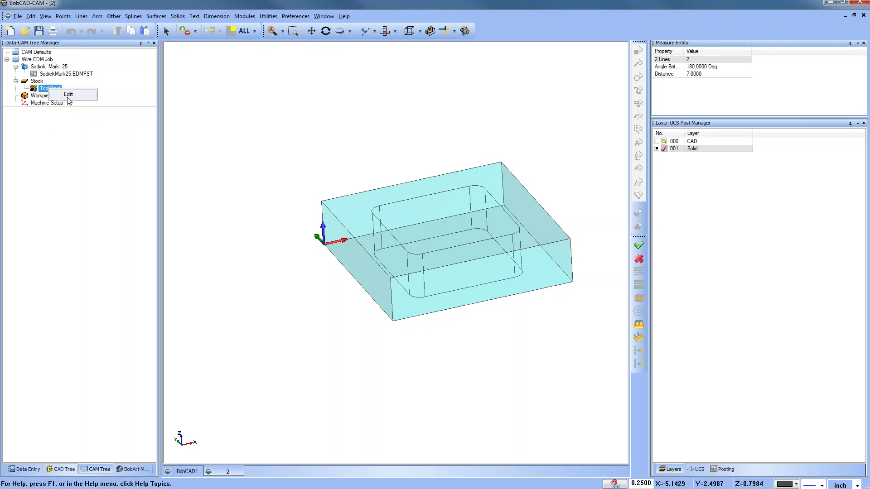
left_click(68, 94)
left_click_drag(426, 202, 340, 102)
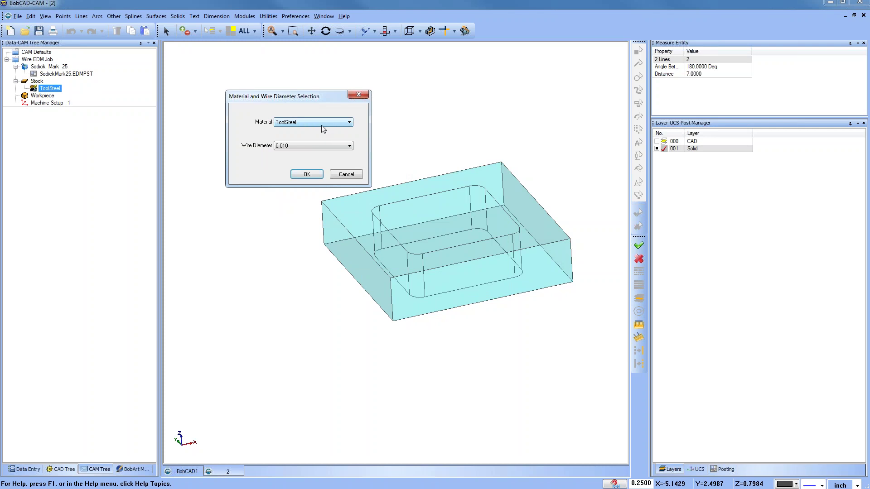
left_click(322, 125)
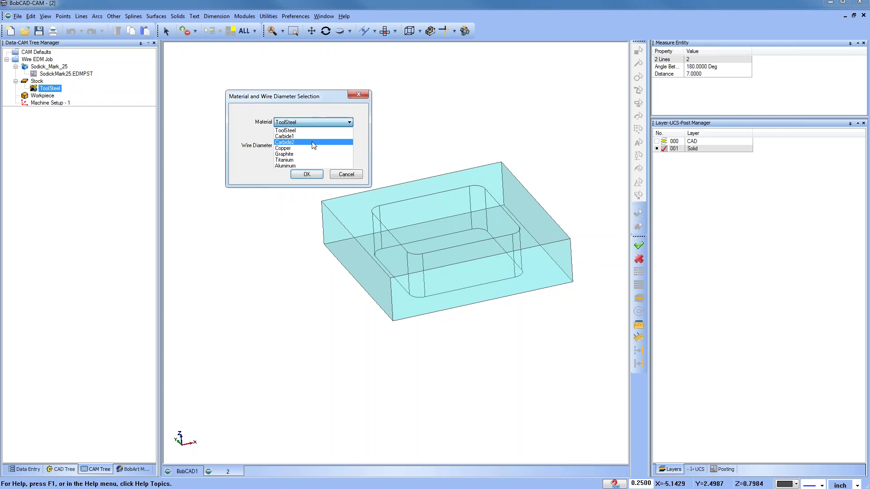
left_click(310, 131)
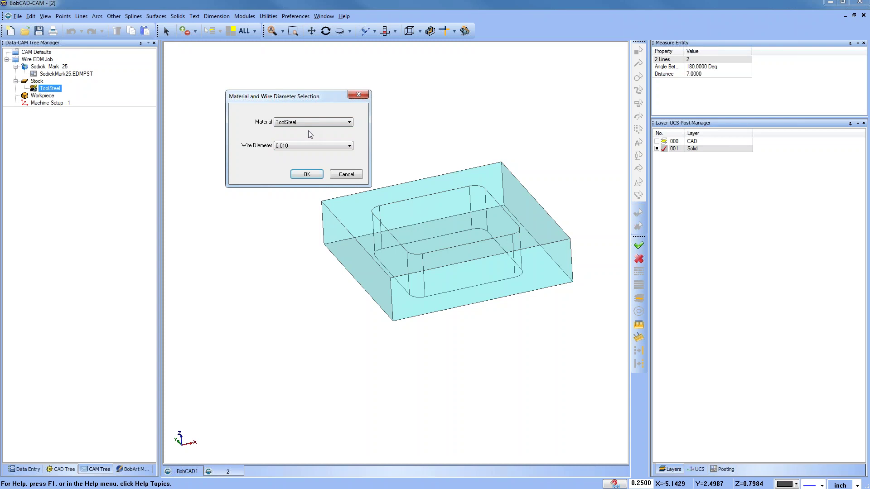
left_click(307, 147)
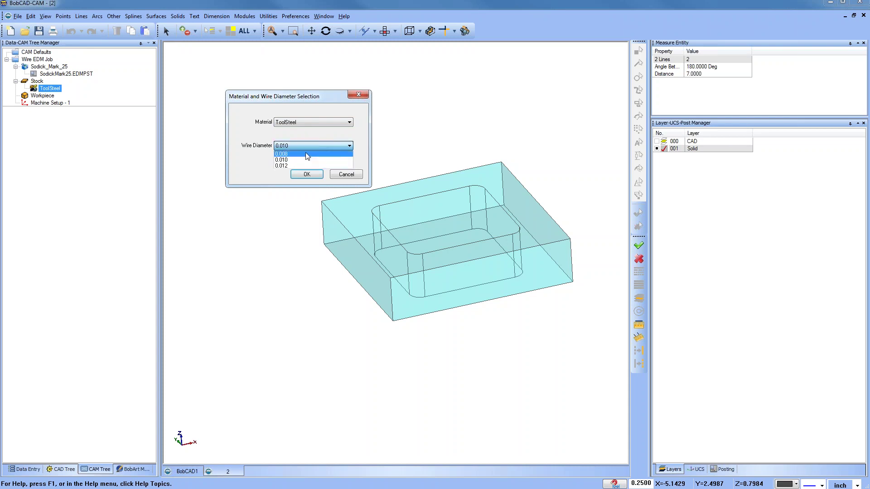
left_click(307, 155)
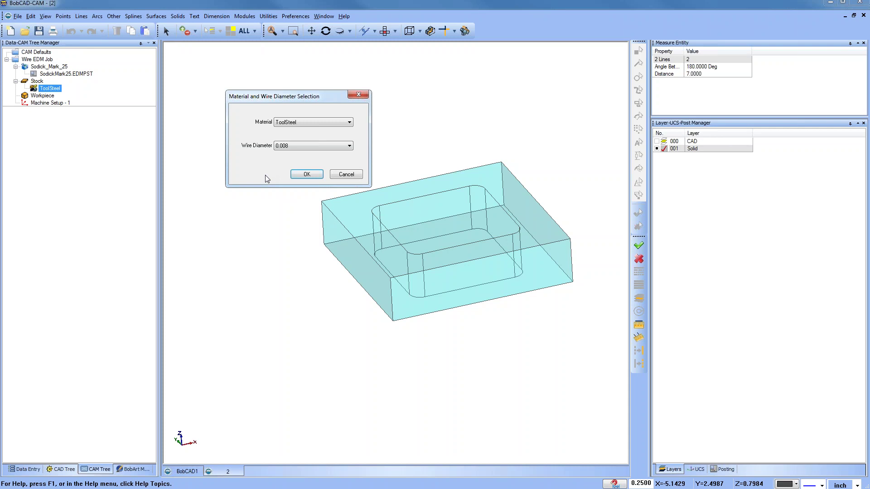
Try Carbide1 as the stock material, and set the material to Aluminum
left_click(302, 122)
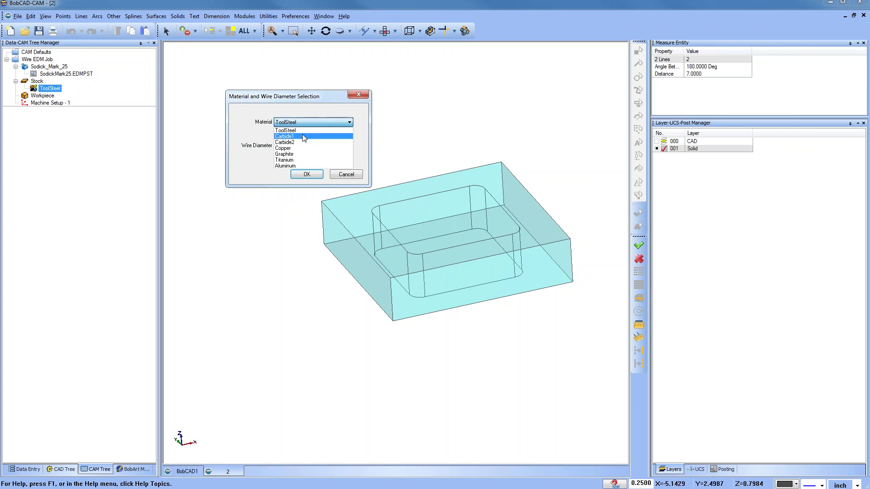
left_click(302, 136)
left_click(303, 121)
left_click(306, 166)
left_click(308, 123)
left_click(307, 166)
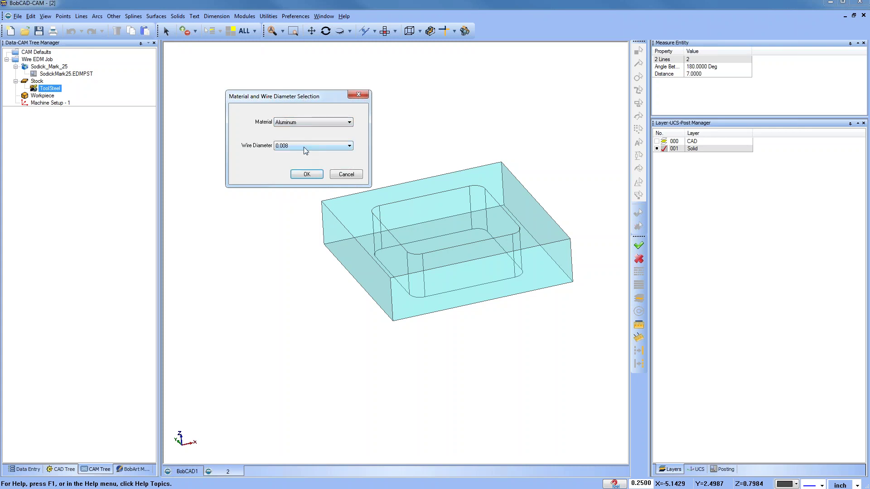
Try a wire diameter of 0.002, set it to 0.006 and accept the Aluminum stock material
left_click(303, 146)
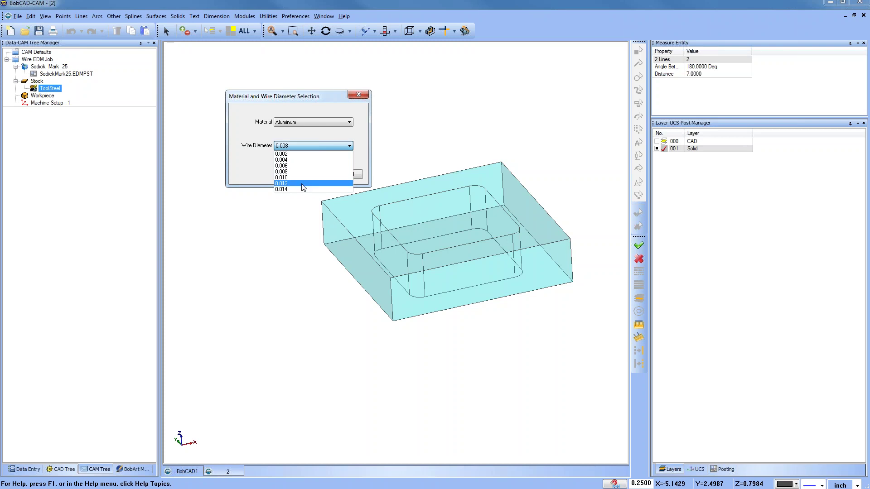
left_click(302, 155)
left_click(303, 146)
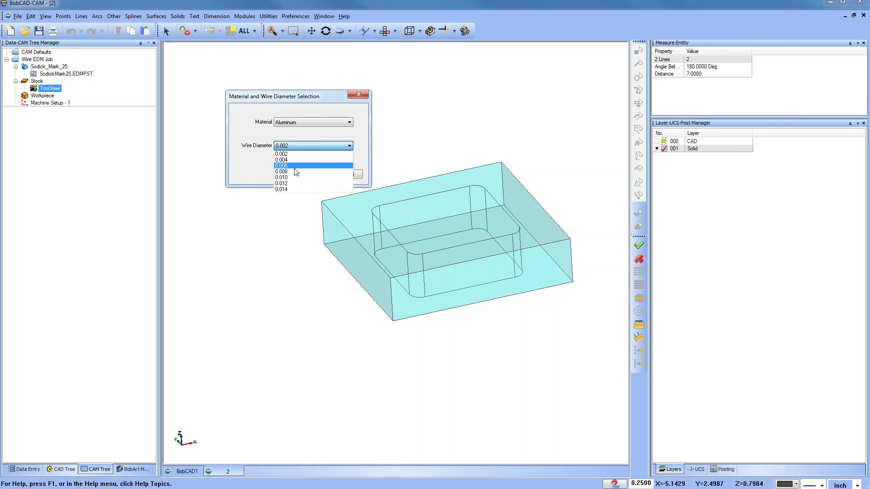
left_click(304, 166)
left_click(306, 176)
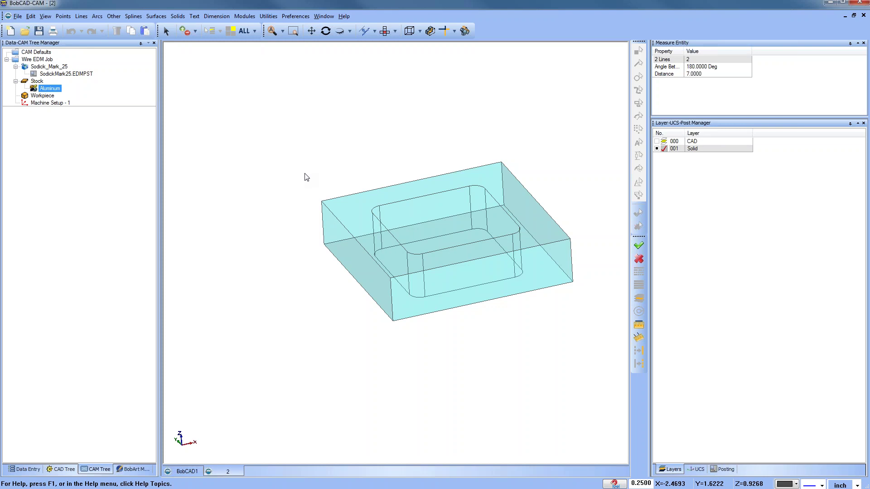
Shade the model and blank the stock to hide it around the part
mouse_move(442, 252)
middle_mouse_down()
mouse_move(455, 267)
mouse_move(420, 273)
mouse_move(439, 256)
mouse_move(415, 284)
middle_mouse_up()
scroll(456, 267, "up", 2)
left_click(42, 96)
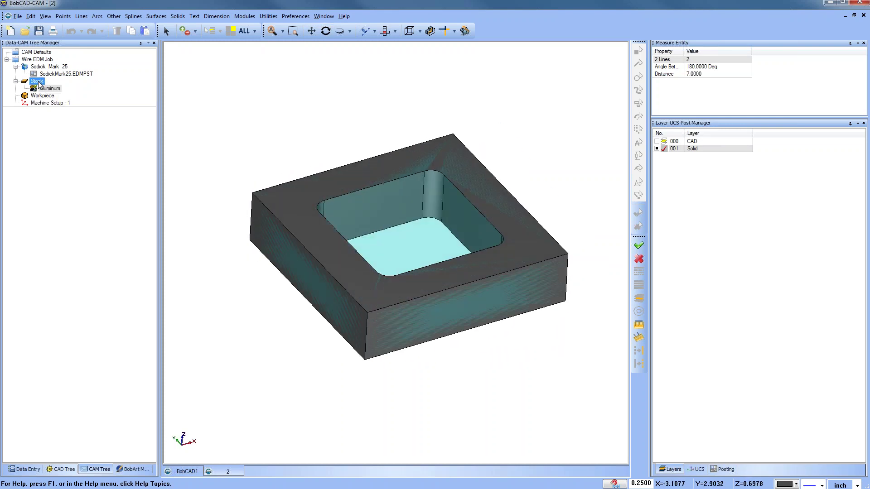
right_click(34, 83)
left_click(58, 120)
middle_click_drag(443, 246, 472, 218)
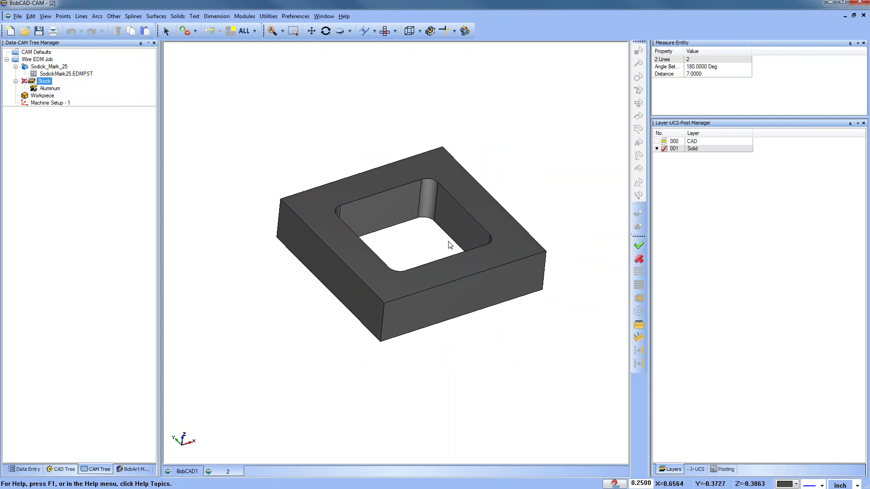
Examine the 2 axis and 4 axis inside, outside and open feature types offered for Machine Setup - 1
left_click(51, 103)
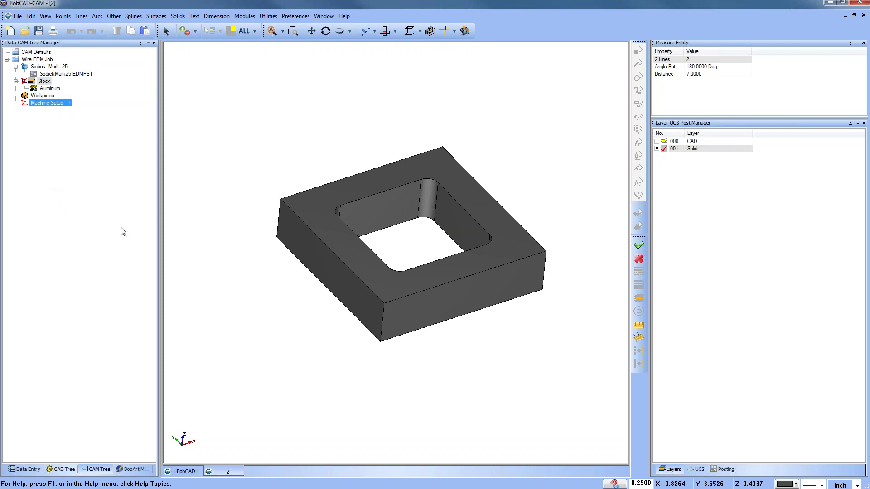
right_click(83, 181)
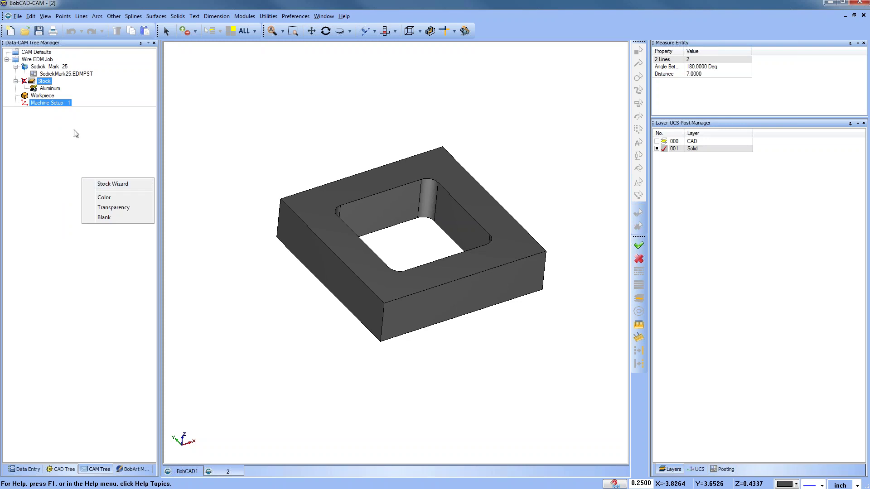
left_click(48, 191)
right_click(49, 127)
left_click(48, 100)
left_click(49, 103)
right_click(43, 136)
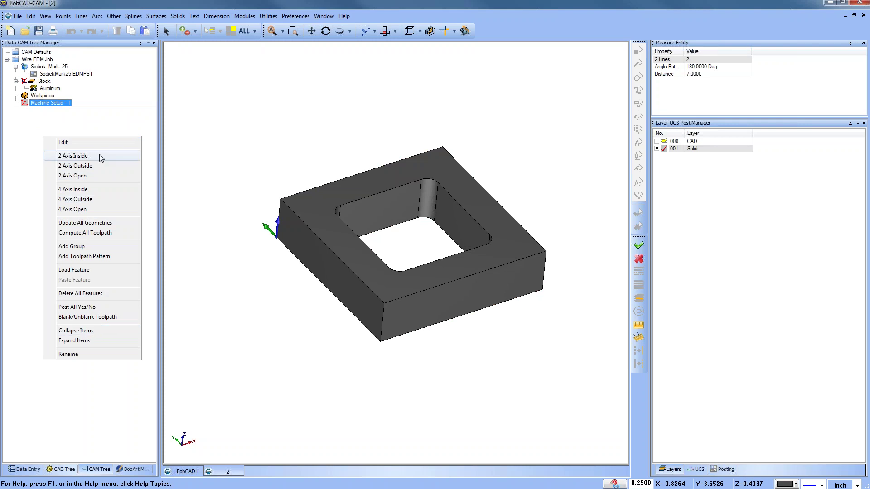
left_click(40, 124)
right_click(56, 107)
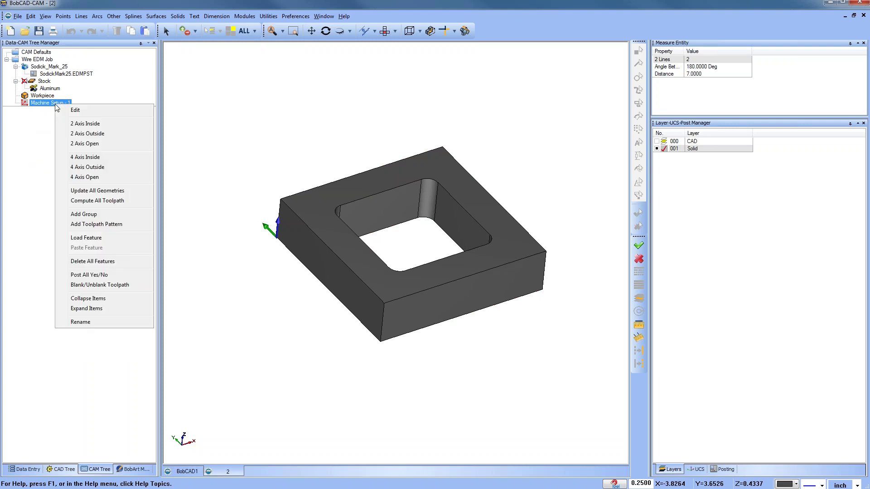
left_click(30, 156)
right_click(30, 155)
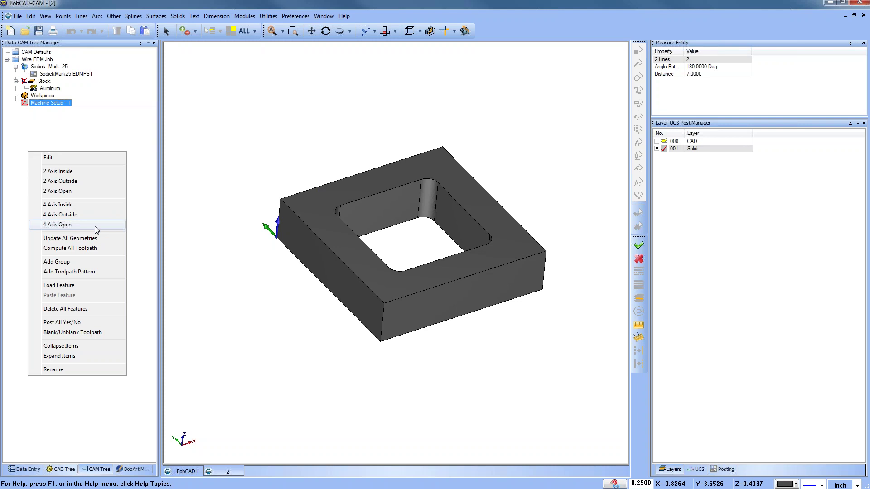
right_click(298, 132)
left_click(319, 146)
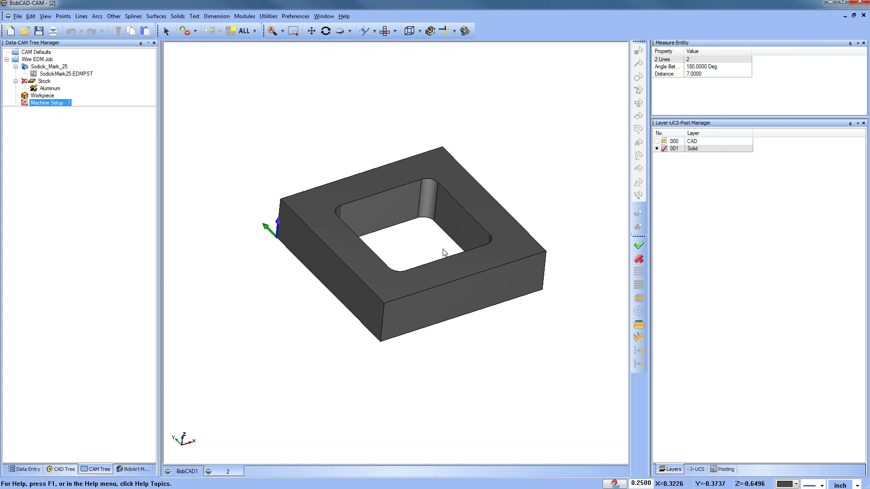
Add a 2 Axis Inside feature to Machine Setup - 1 using the pocket's upper edge loop at Constant Z, and compute its toolpath
middle_click_drag(404, 240, 379, 243)
scroll(411, 246, "down", 1)
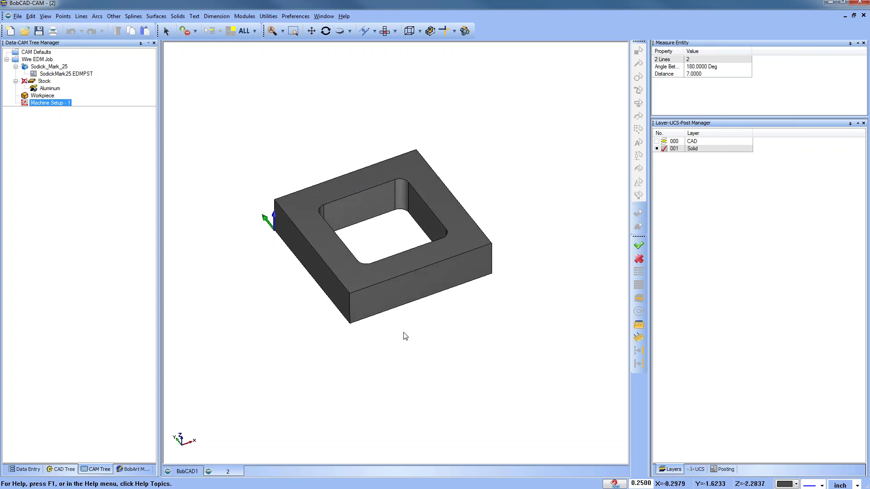
middle_click_drag(352, 357, 363, 362)
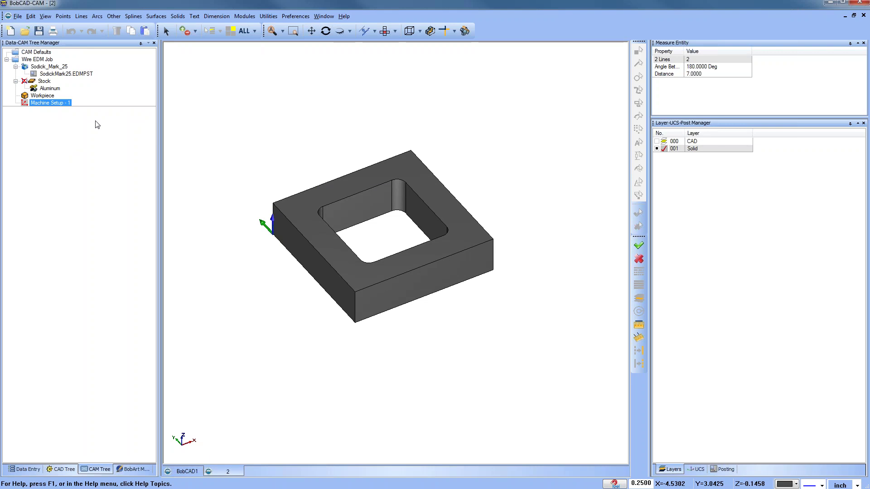
right_click(52, 106)
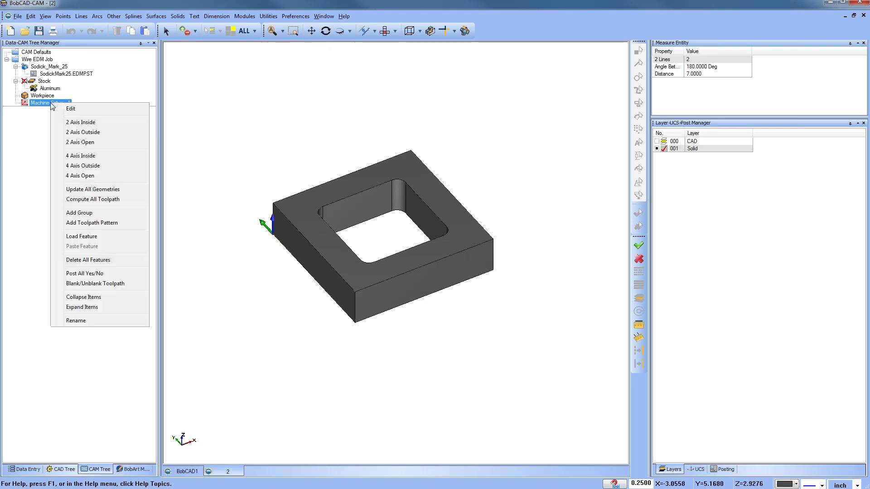
left_click(105, 126)
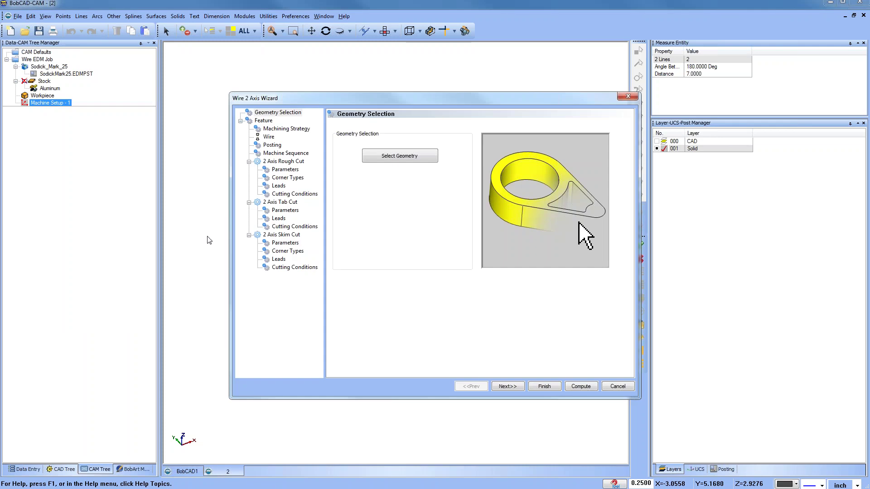
left_click(392, 159)
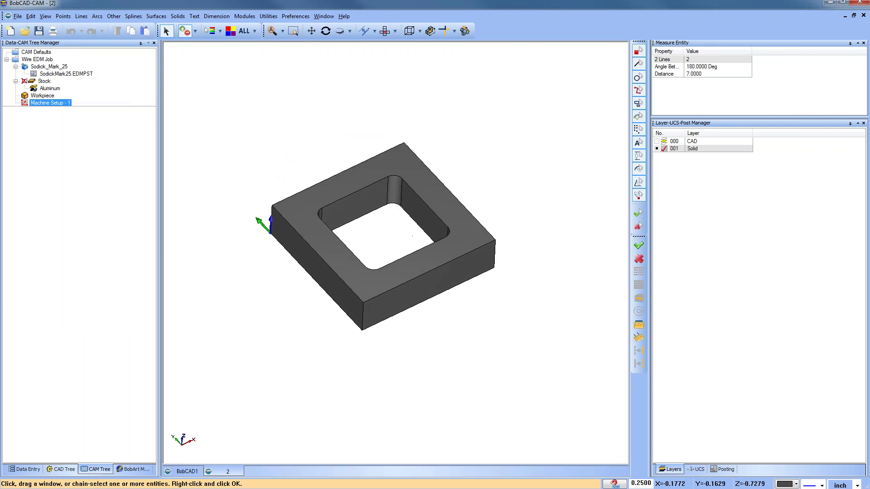
left_click(423, 200)
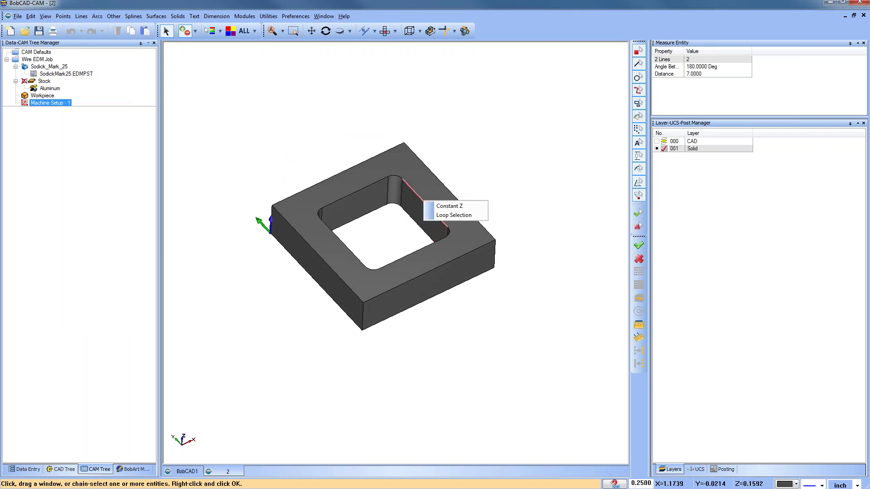
left_click(448, 207)
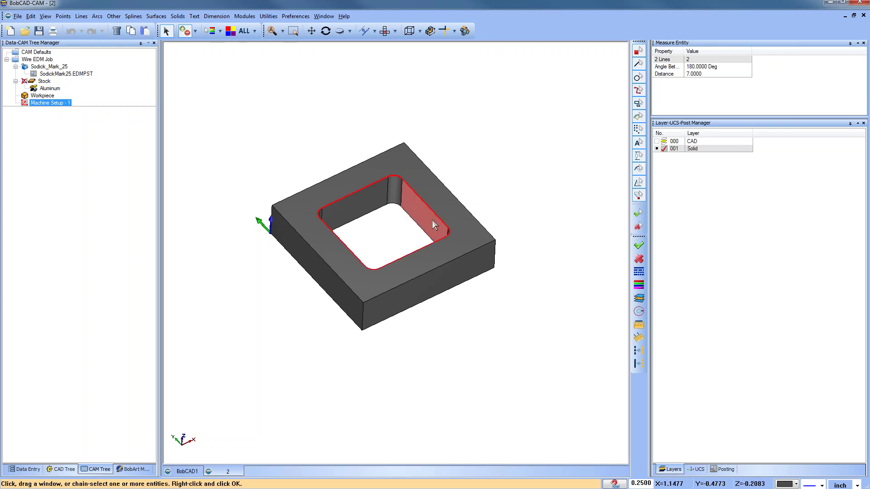
scroll(408, 227, "up", 2)
right_click(367, 255)
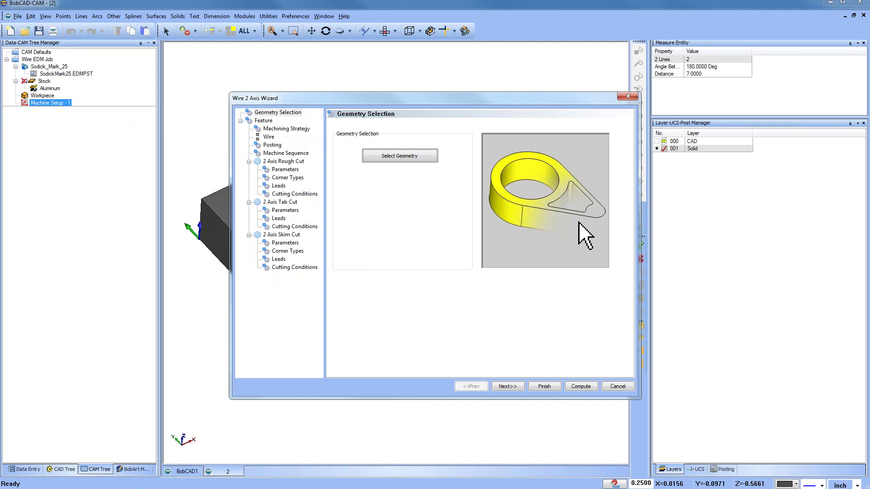
left_click(574, 387)
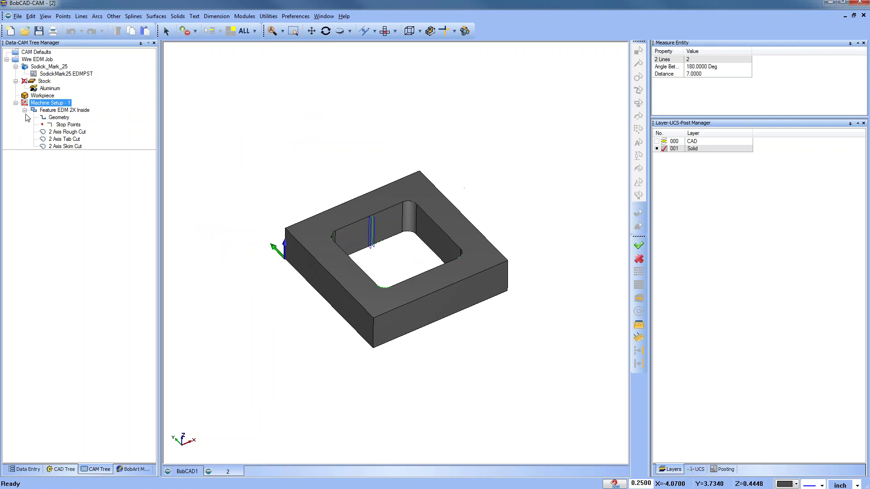
Insert a 2 Axis Outside feature after the inside feature and start a Loop Selection from the block's upper outer edge
left_click(25, 110)
left_click(66, 111)
right_click(67, 113)
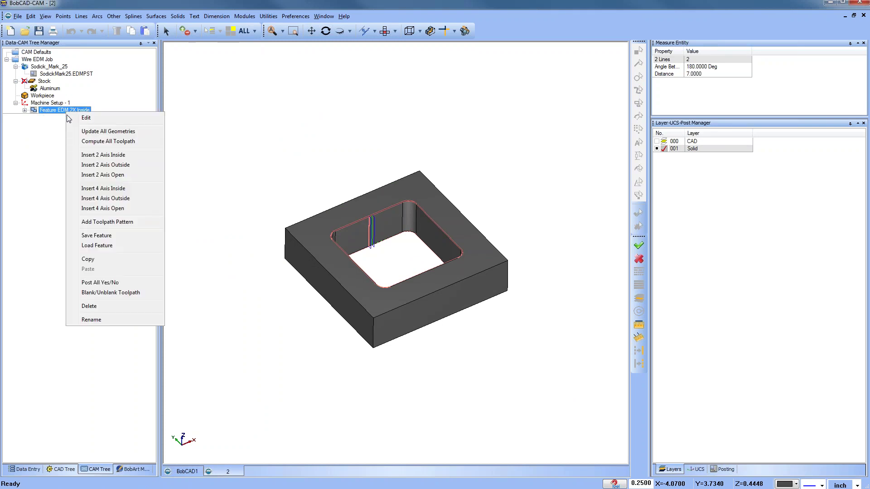
left_click(132, 166)
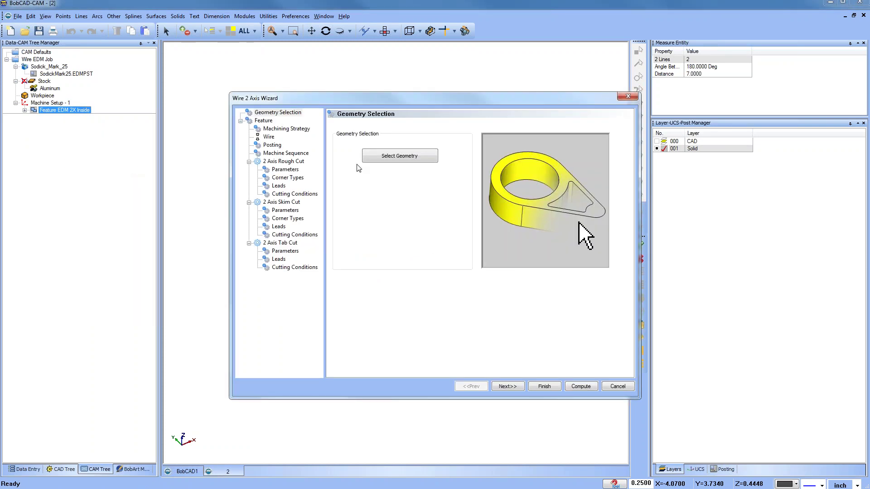
left_click(399, 156)
left_click(320, 265)
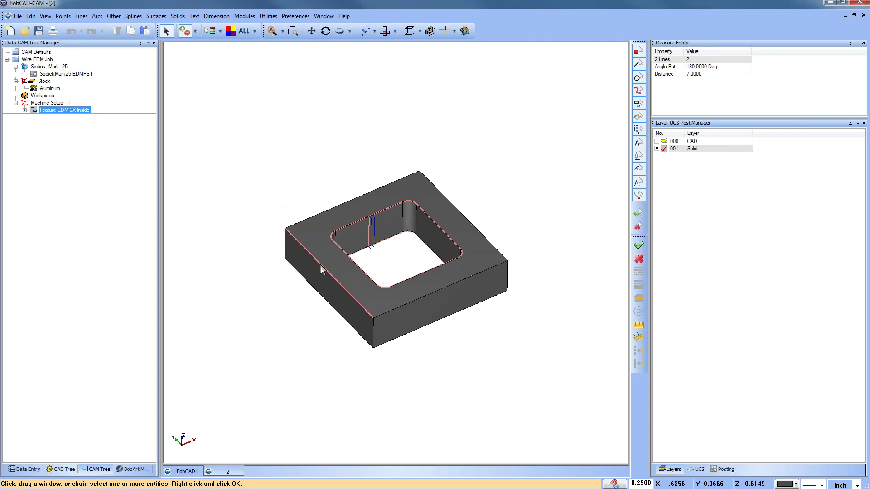
right_click(320, 265)
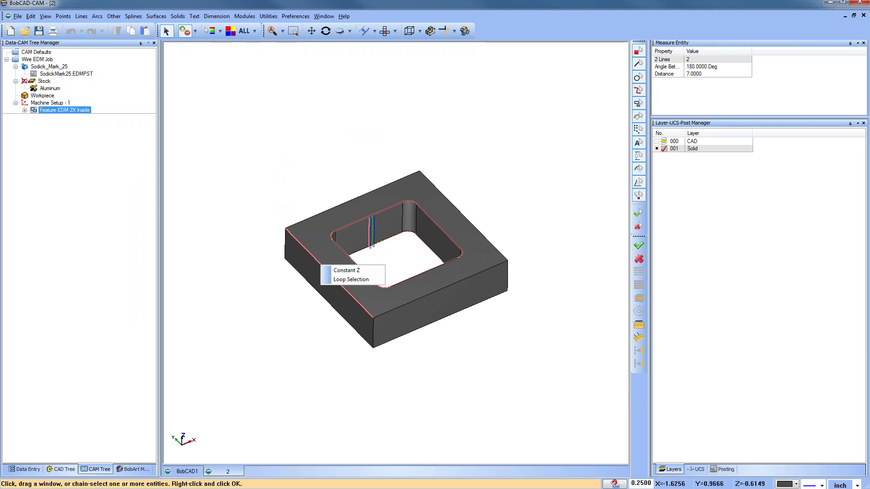
left_click(343, 279)
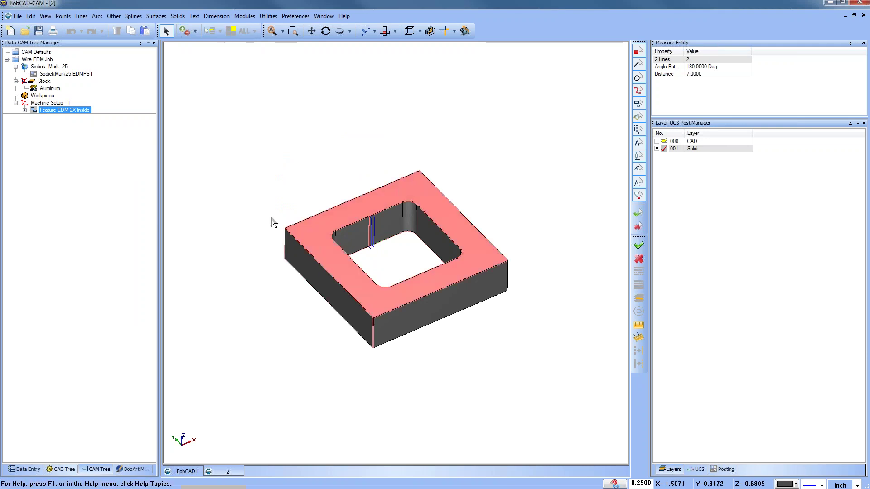
Choose the block's upper outer edge loop as the outside feature's geometry and compute its toolpath
key("ctrl+w")
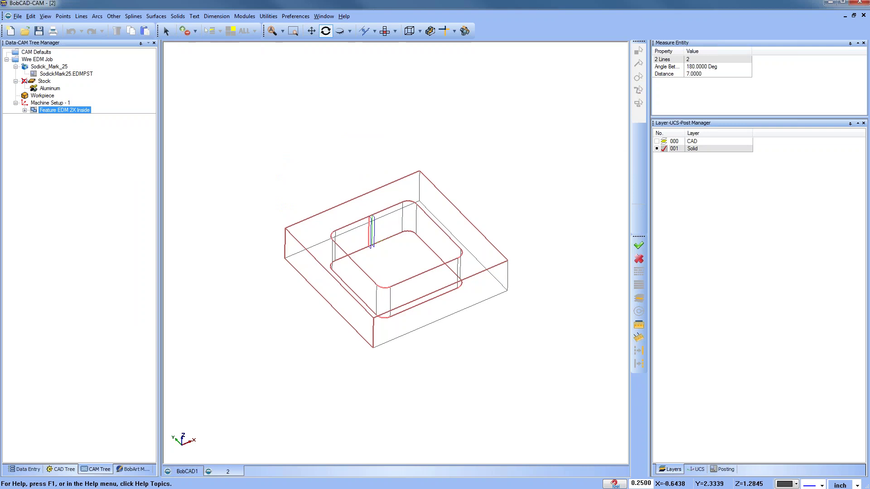
middle_click_drag(349, 334, 360, 324)
scroll(323, 295, "up", 2)
middle_click_drag(323, 300, 311, 290)
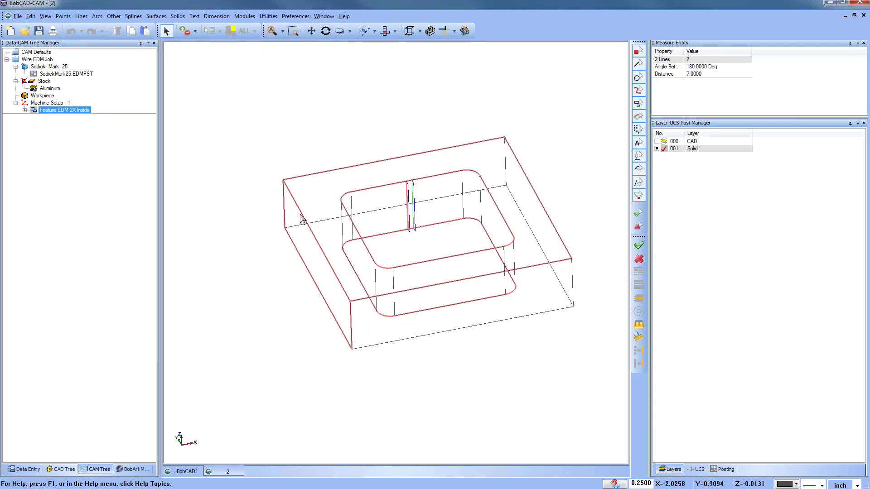
left_click(389, 165)
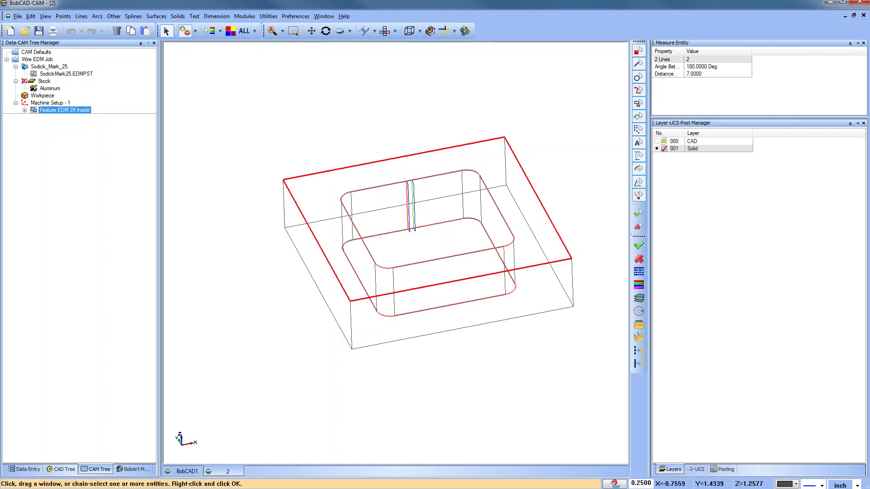
key("ctrl+w")
key("space")
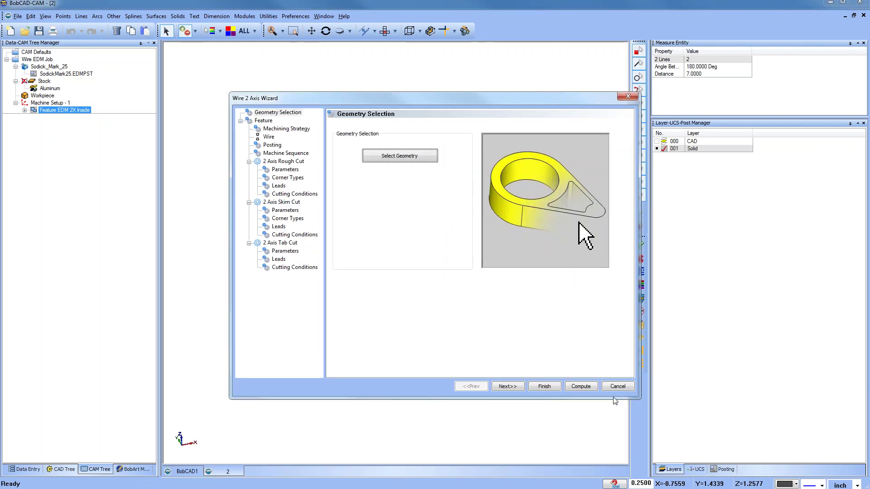
left_click(581, 387)
mouse_move(482, 330)
middle_mouse_down()
mouse_move(394, 343)
mouse_move(447, 171)
middle_mouse_up()
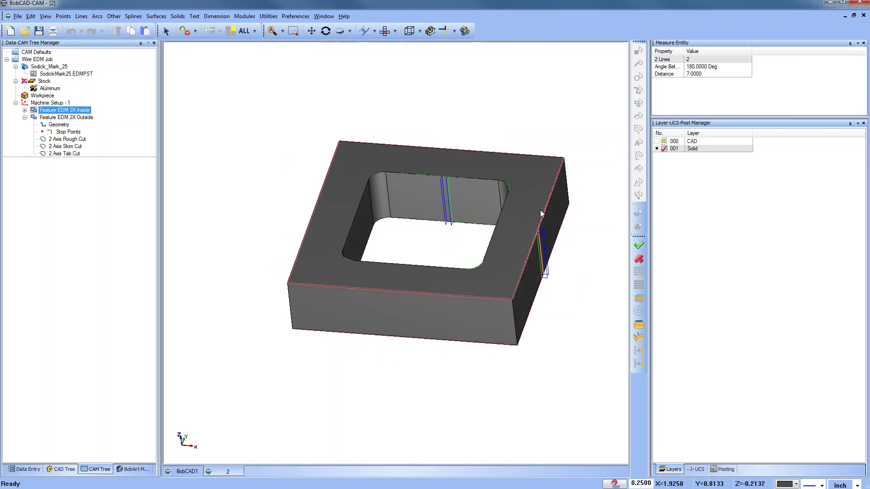
mouse_move(414, 347)
middle_mouse_down()
mouse_move(443, 347)
mouse_move(426, 340)
middle_mouse_up()
Insert a 2 Axis Open feature after the outside feature on the block's front upper edge, and compute its toolpath
left_click(65, 146)
left_click(24, 117)
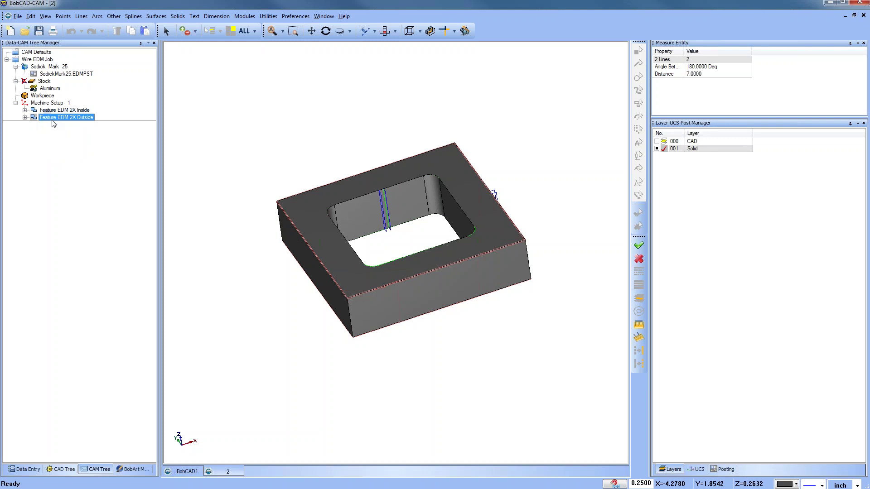
right_click(52, 119)
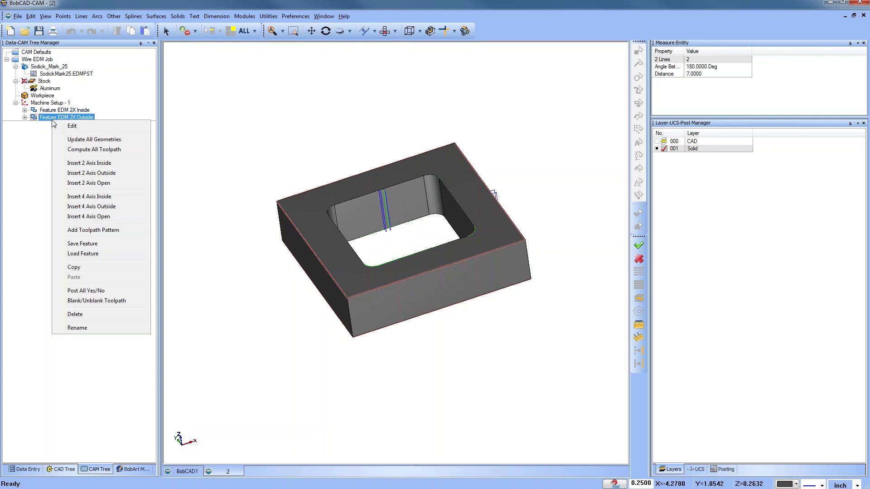
left_click(113, 183)
left_click(417, 157)
left_click(505, 247)
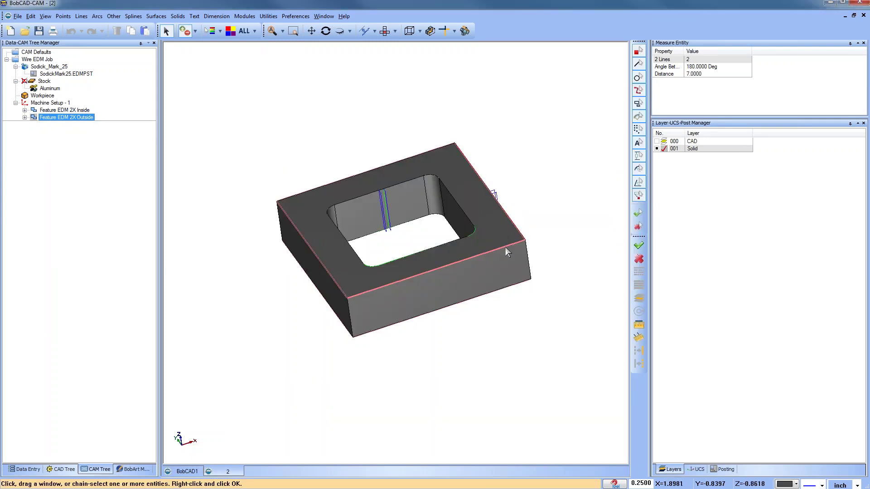
key("space")
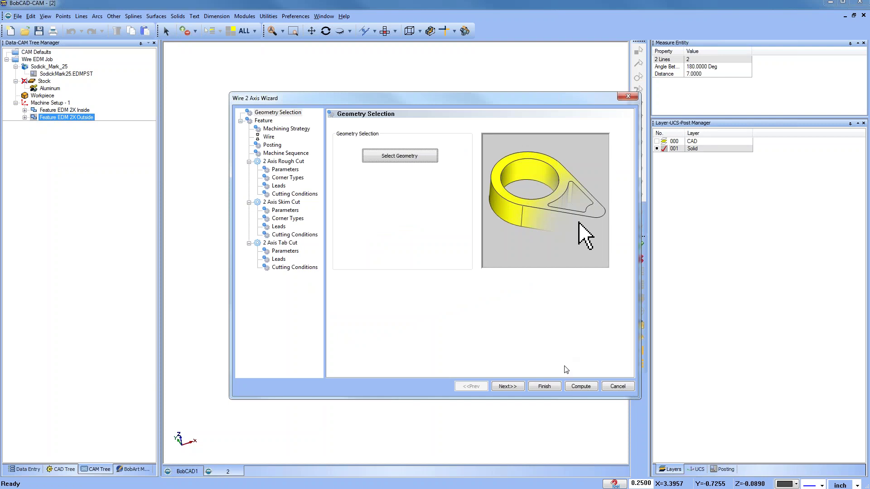
left_click(574, 386)
mouse_move(474, 323)
middle_mouse_down()
mouse_move(458, 317)
mouse_move(478, 350)
mouse_move(474, 344)
middle_mouse_up()
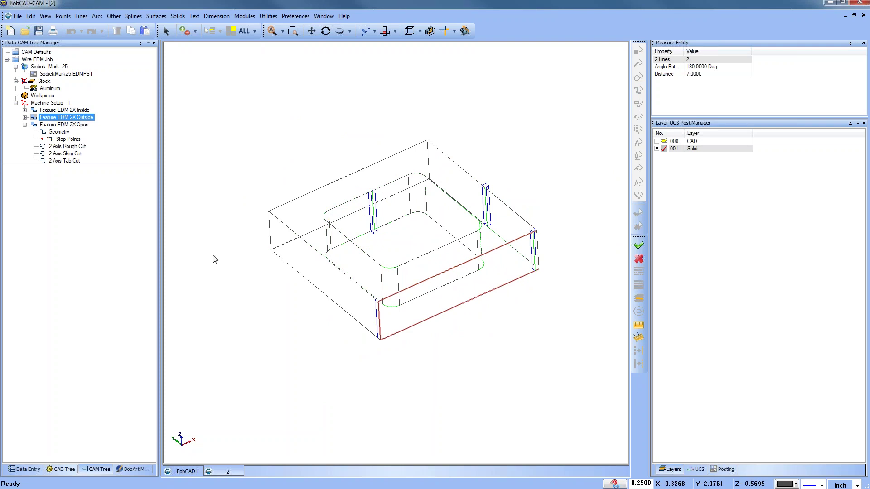
Backplot the 2 Axis Rough Cut of the 2X Inside feature through to its end and close the simulation
left_click(36, 111)
left_click(24, 110)
left_click(67, 132)
right_click(64, 133)
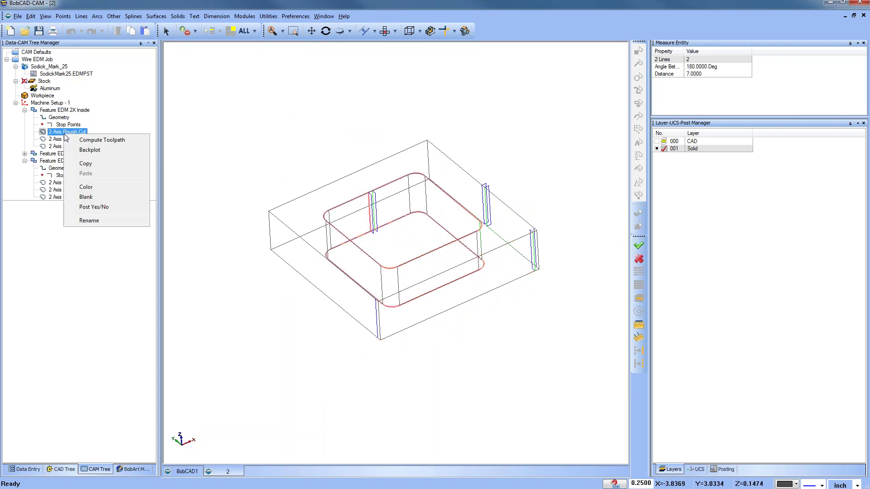
left_click(90, 150)
left_click(66, 74)
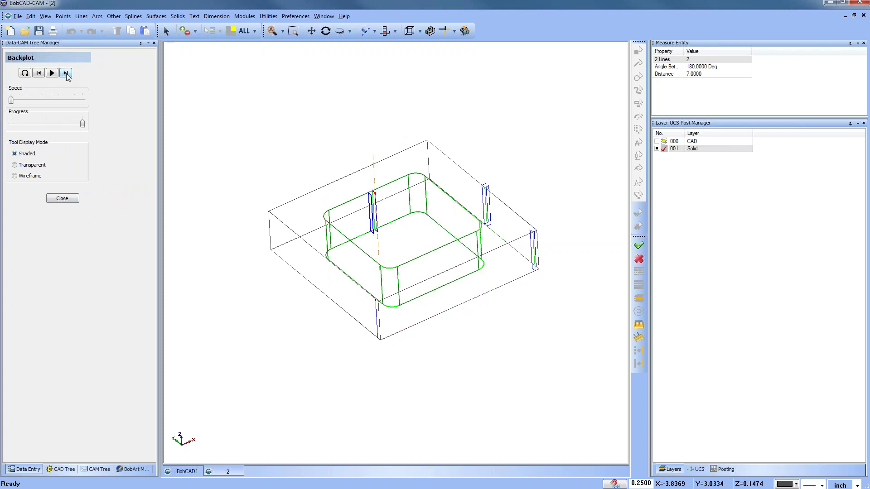
left_click(61, 202)
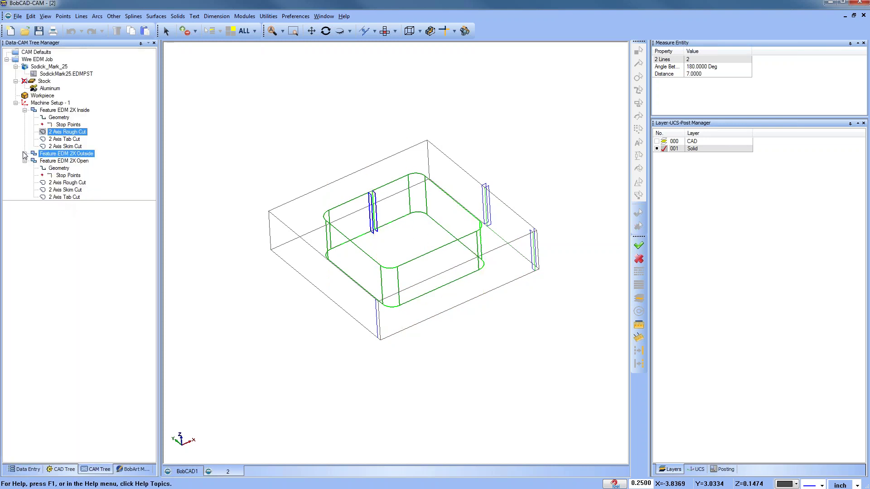
Backplot the 2 Axis Rough Cut of the 2X Outside feature through to its end and close the simulation
left_click(24, 154)
left_click(72, 176)
right_click(72, 176)
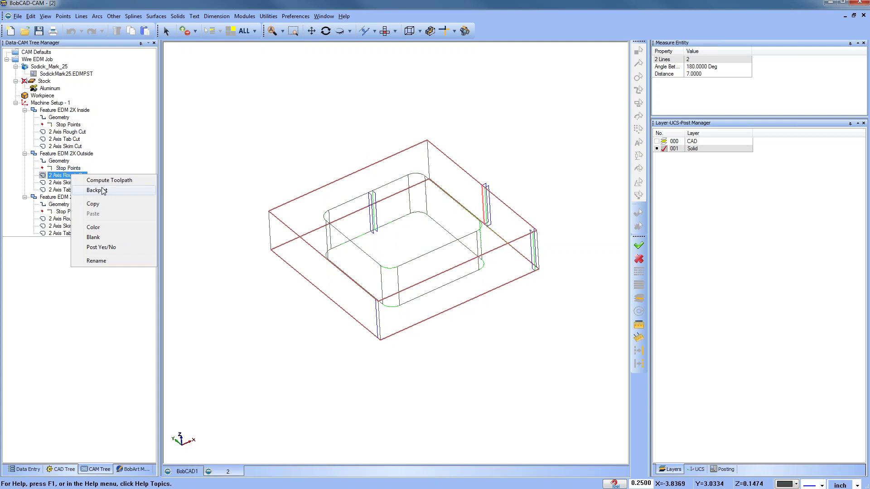
left_click(88, 190)
left_click(67, 73)
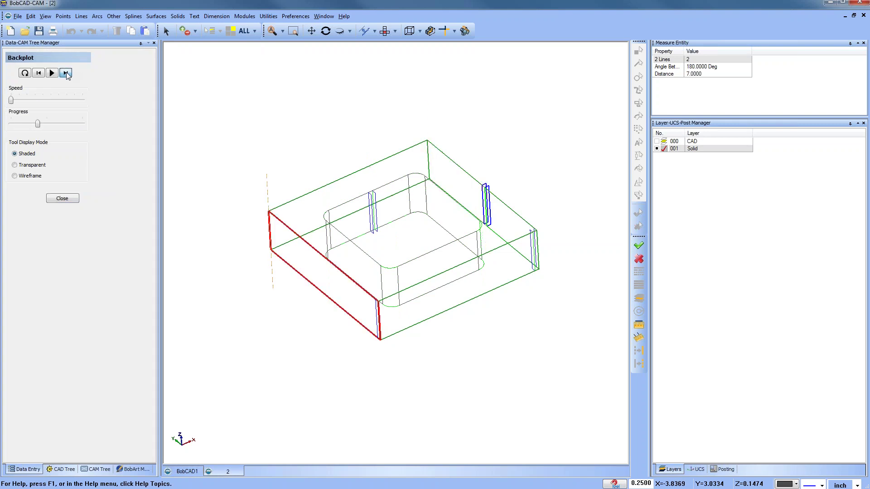
left_click(64, 200)
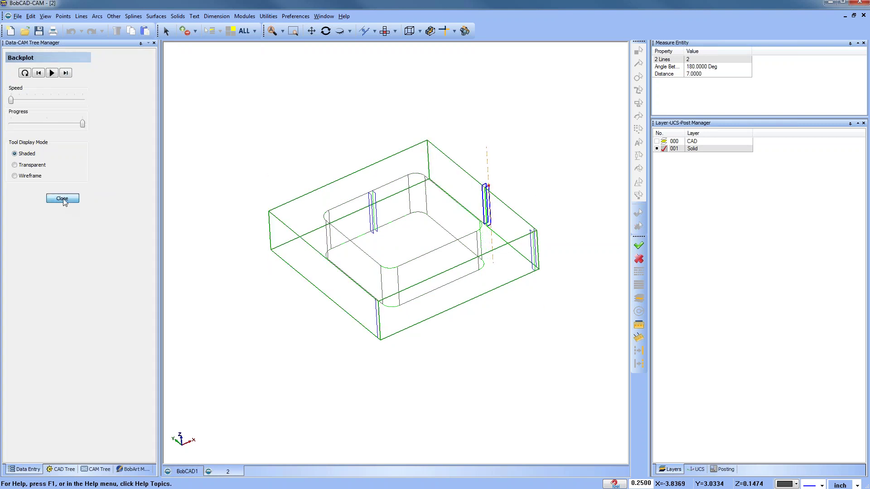
Backplot the 2 Axis Rough Cut of the 2X Open feature through to its end and close the simulation
left_click(65, 219)
right_click(66, 224)
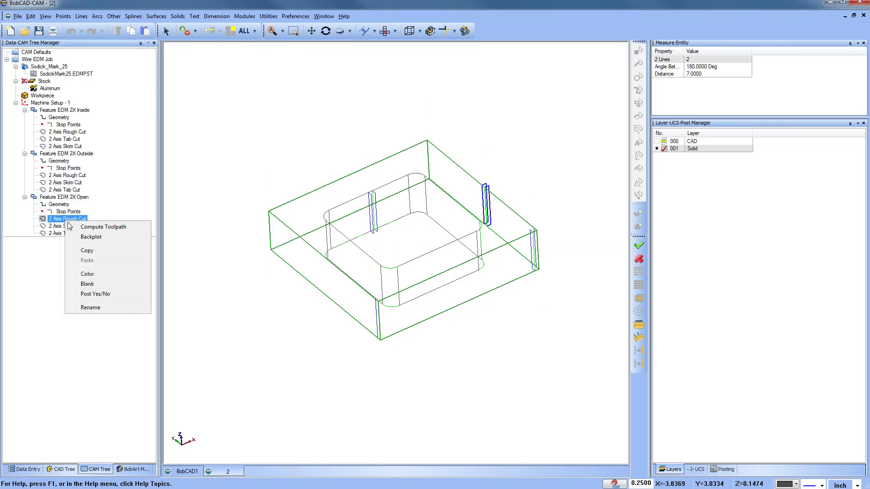
left_click(88, 237)
left_click(67, 73)
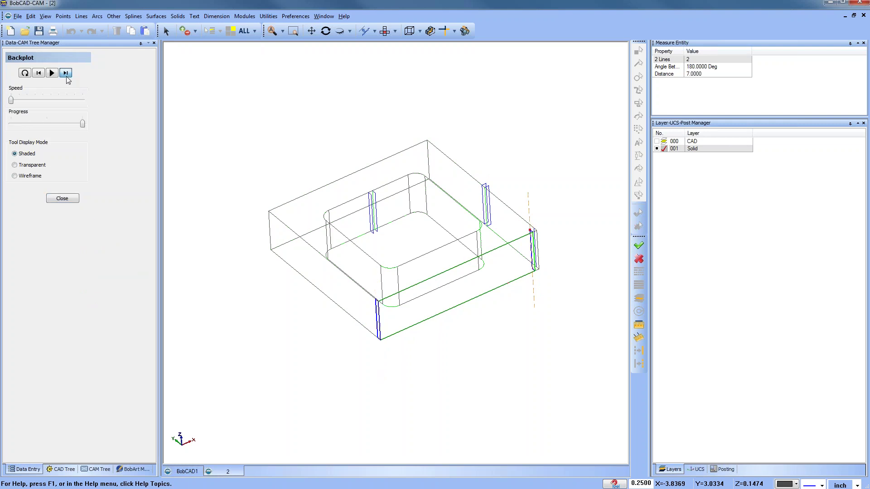
left_click(64, 198)
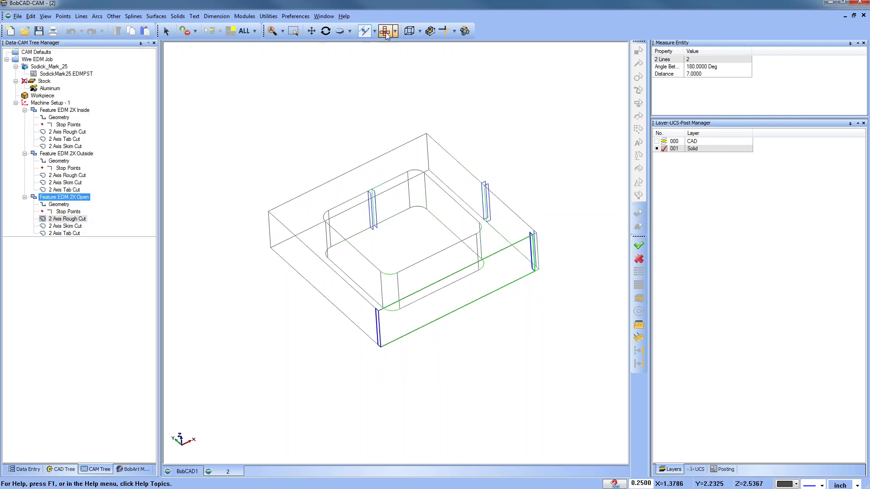
Highlight the 2X Inside feature's geometry on the shaded block and examine its start point and direction arrow
left_click(385, 30)
scroll(426, 229, "down", 1)
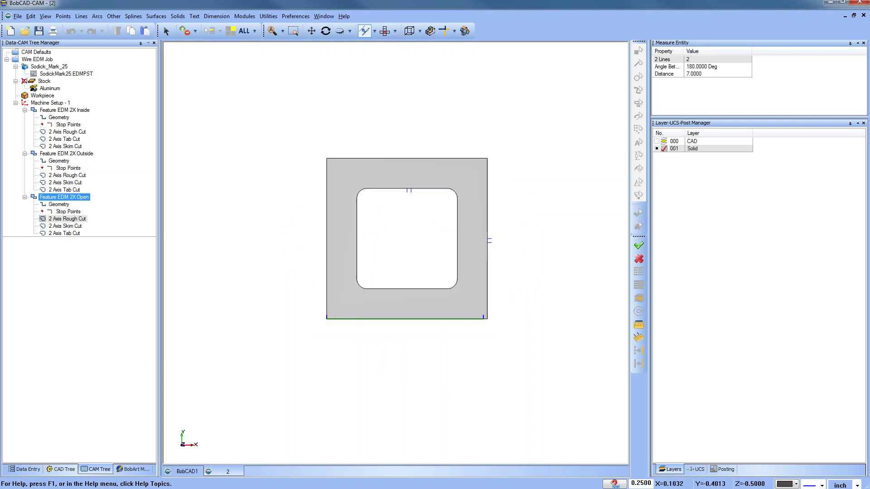
middle_click_drag(434, 363, 461, 298)
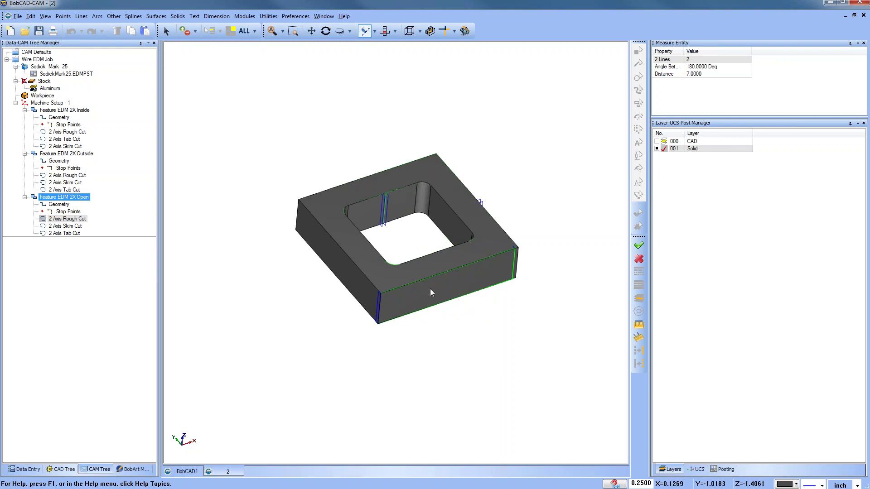
left_click(59, 117)
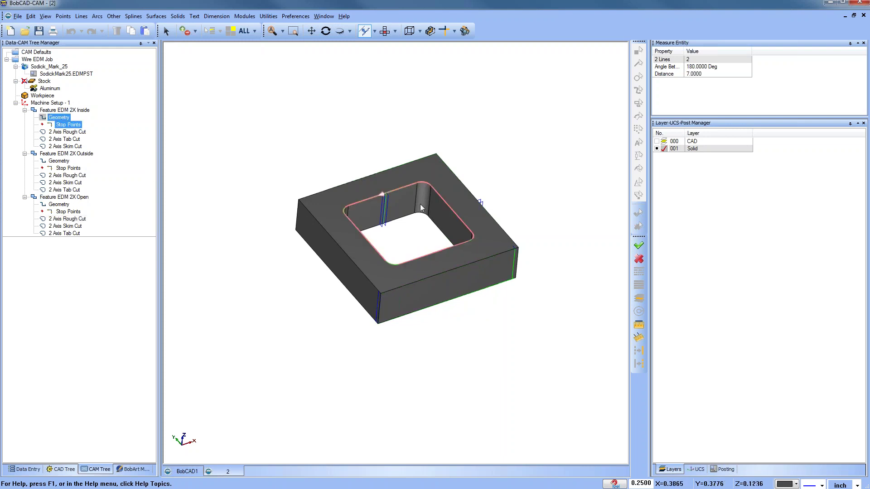
scroll(385, 202, "up", 4)
scroll(431, 262, "down", 3)
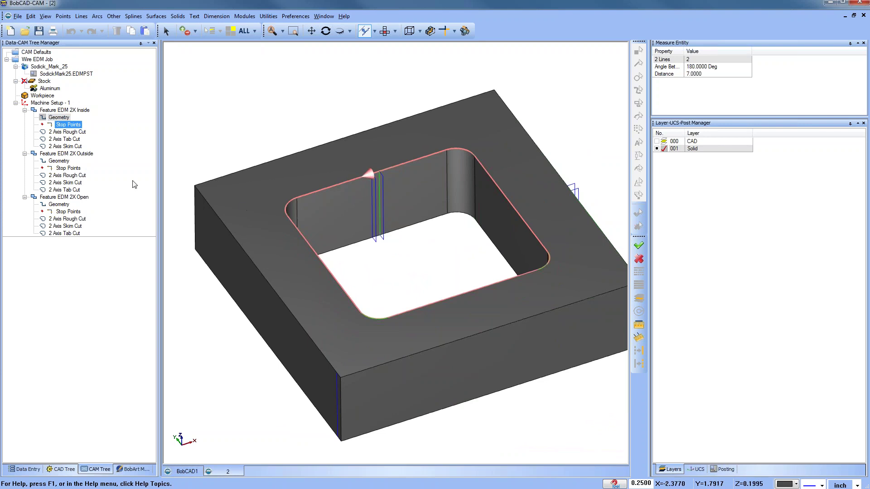
Reverse the direction of the 2X Inside feature's geometry twice to restore its original direction
left_click(59, 118)
right_click(62, 121)
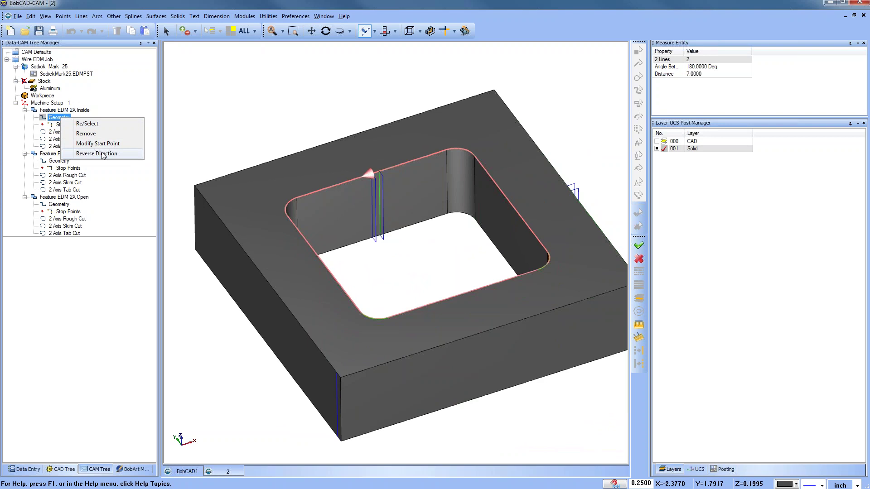
left_click(103, 154)
right_click(66, 119)
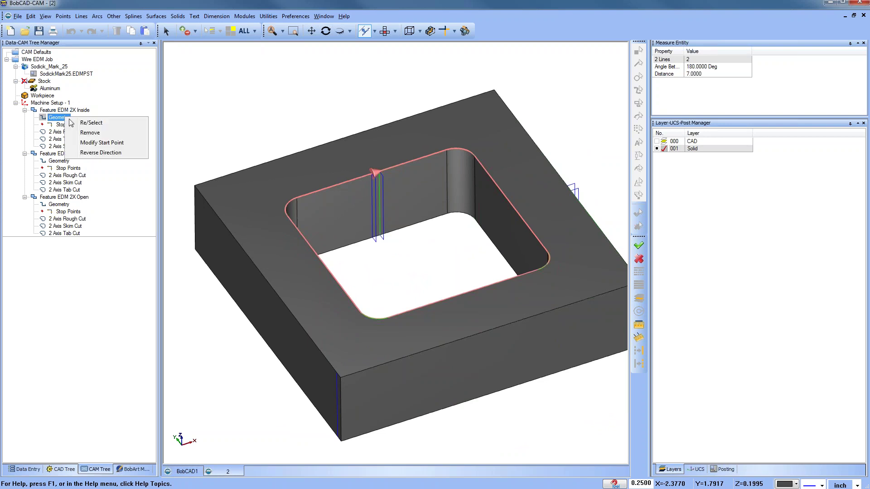
left_click(104, 153)
scroll(267, 135, "down", 3)
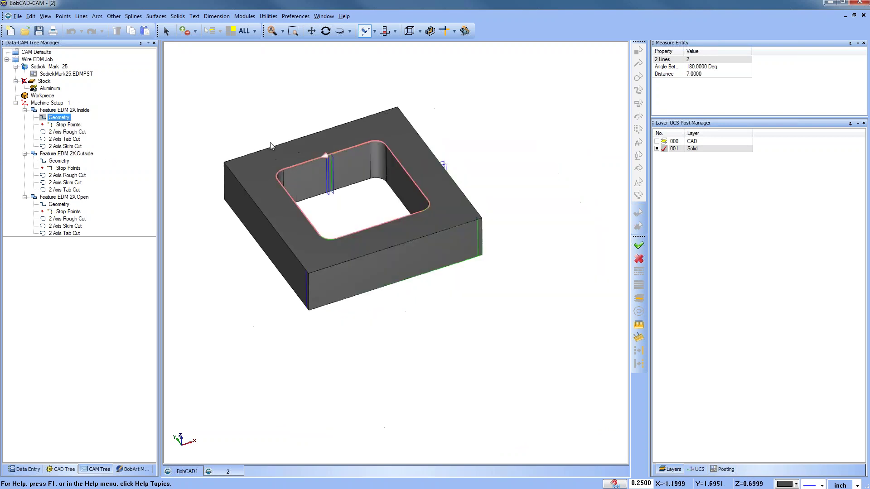
Reverse the cutting direction of the 2X Open feature's geometry along the block's front upper edge
left_click(66, 212)
left_click(61, 205)
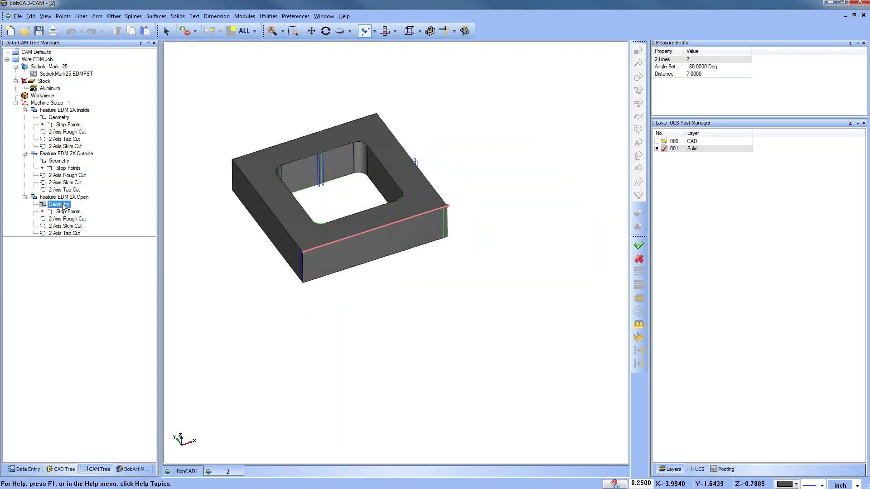
scroll(289, 251, "up", 3)
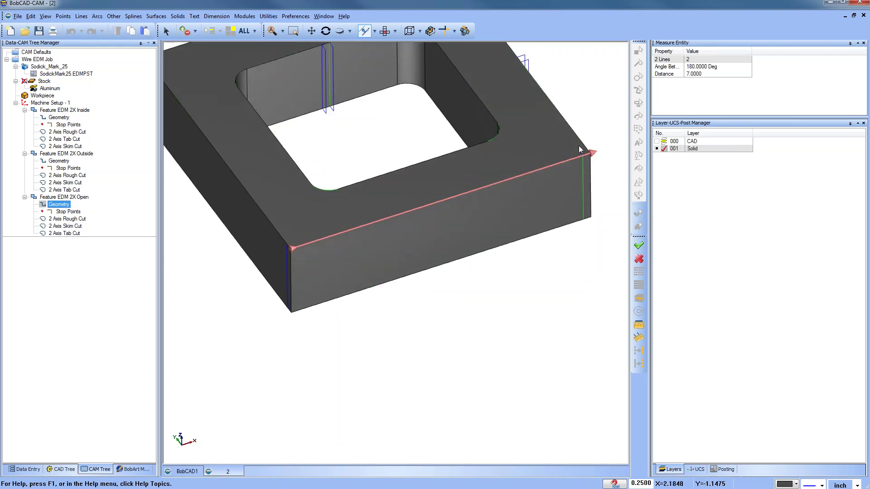
right_click(60, 205)
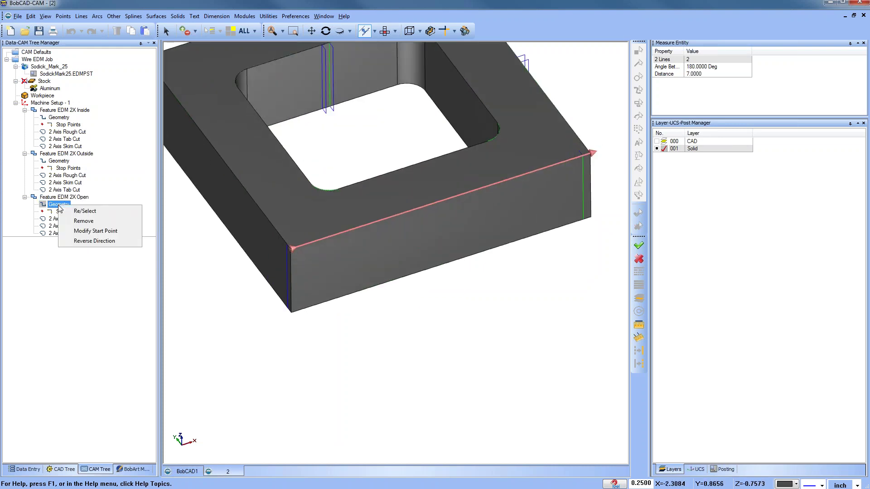
left_click(100, 241)
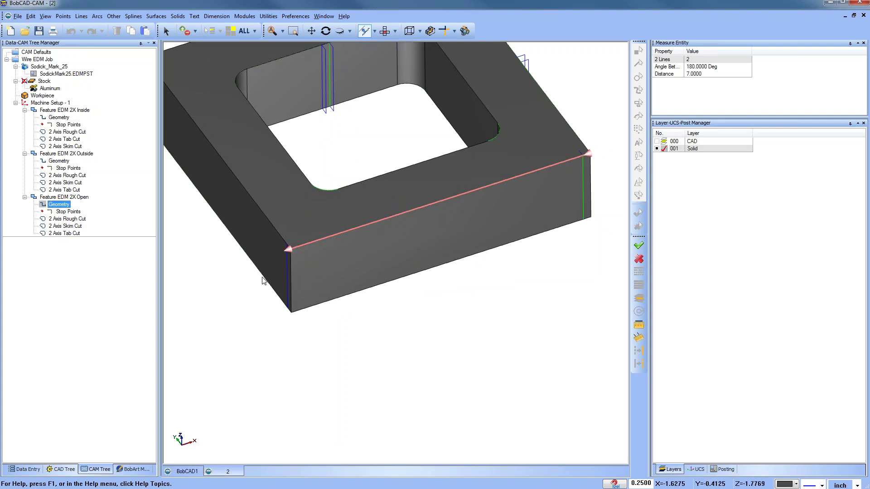
scroll(375, 197, "down", 3)
middle_click_drag(383, 214, 356, 239)
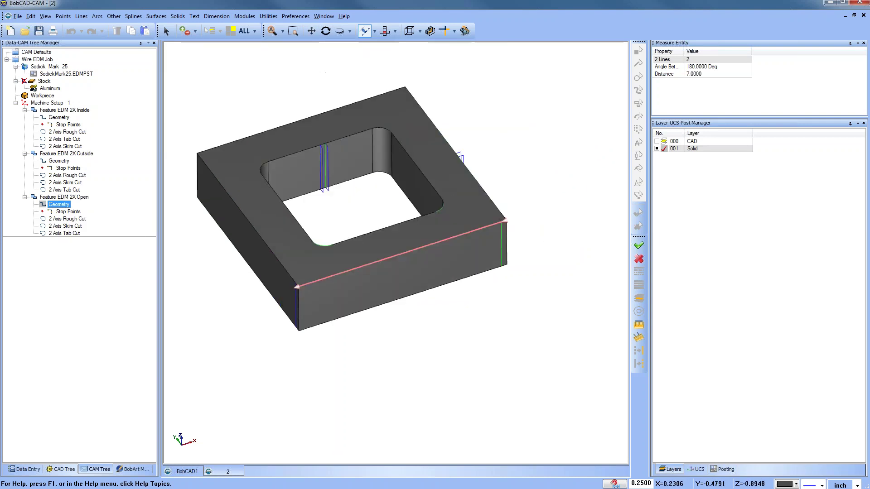
Modify the 2X Inside feature's start point, placing it at the middle of the pocket's upper edge on the +X side
left_click(59, 118)
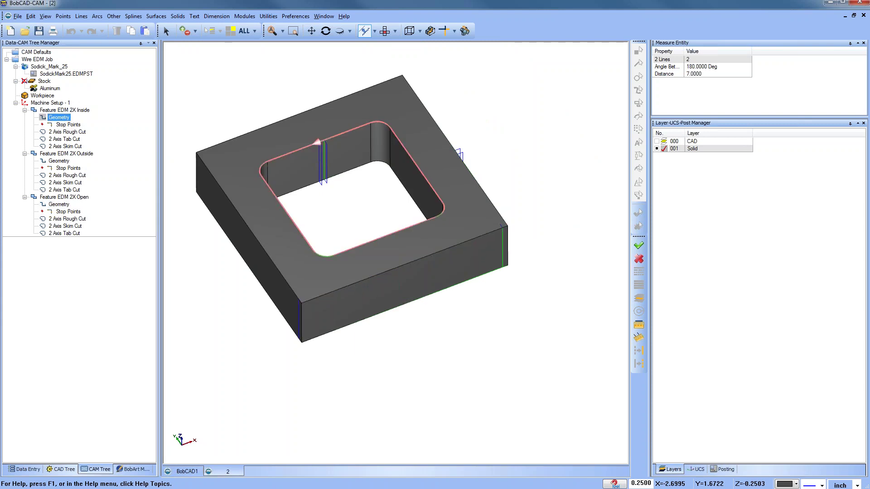
right_click(61, 118)
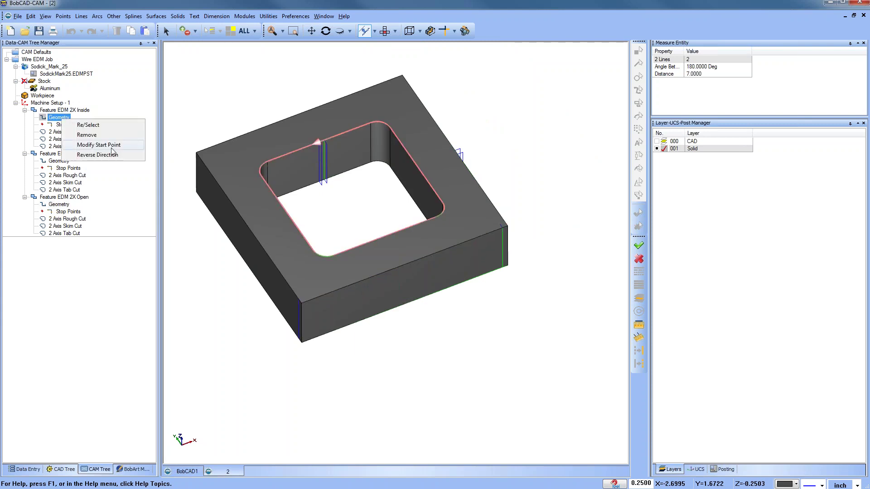
left_click(111, 147)
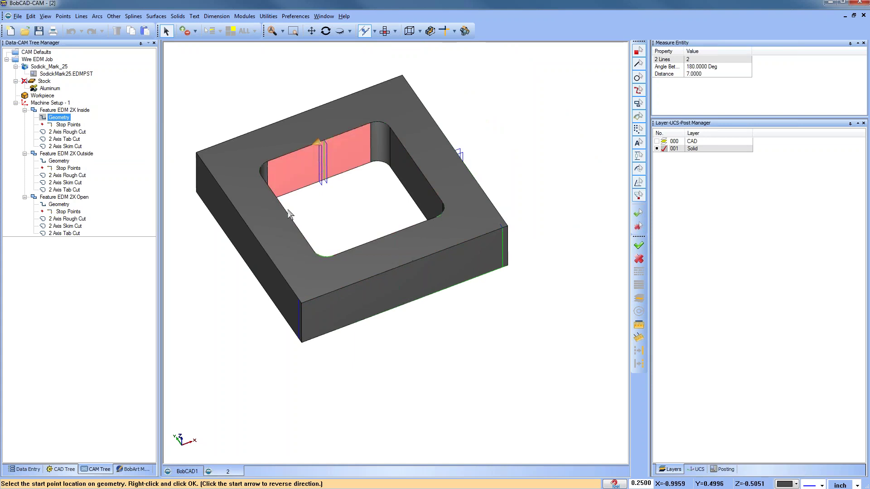
left_click(384, 235)
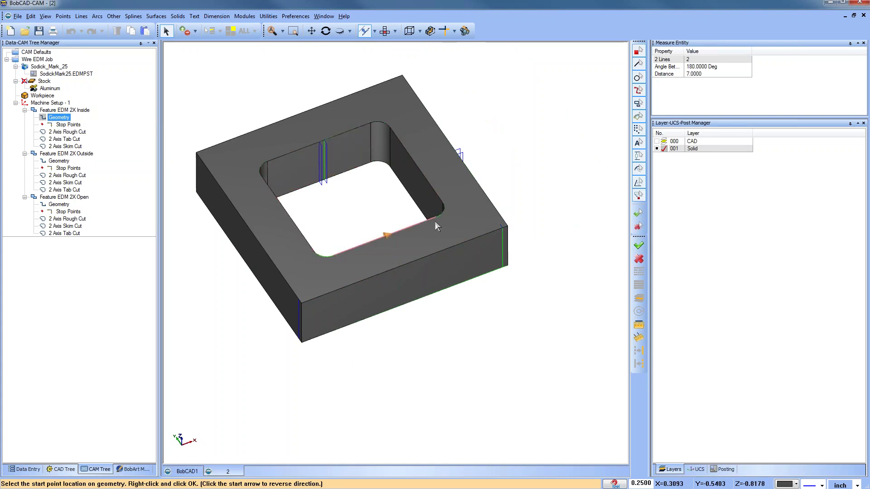
left_click(439, 218)
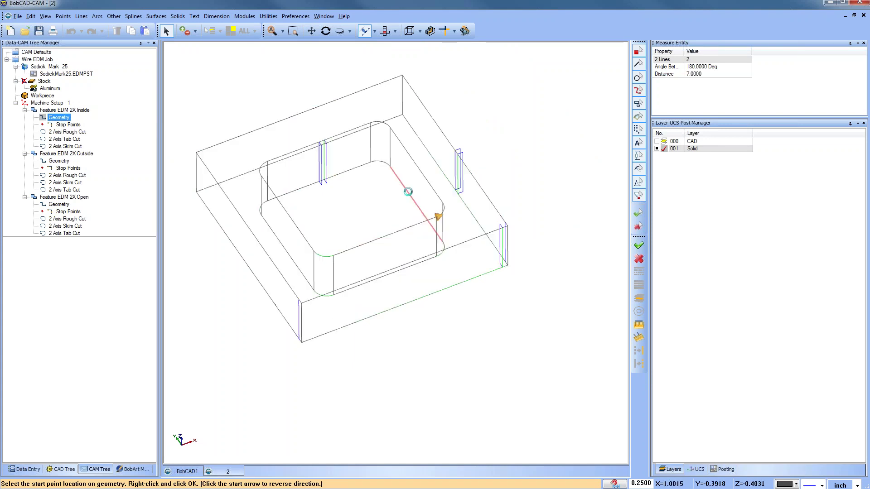
left_click(439, 217)
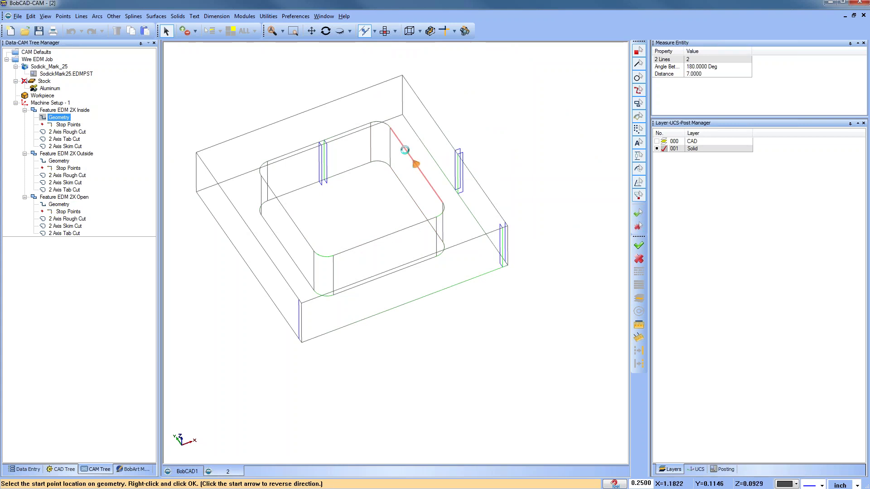
scroll(381, 126, "up", 3)
left_click(381, 126)
left_click(350, 126)
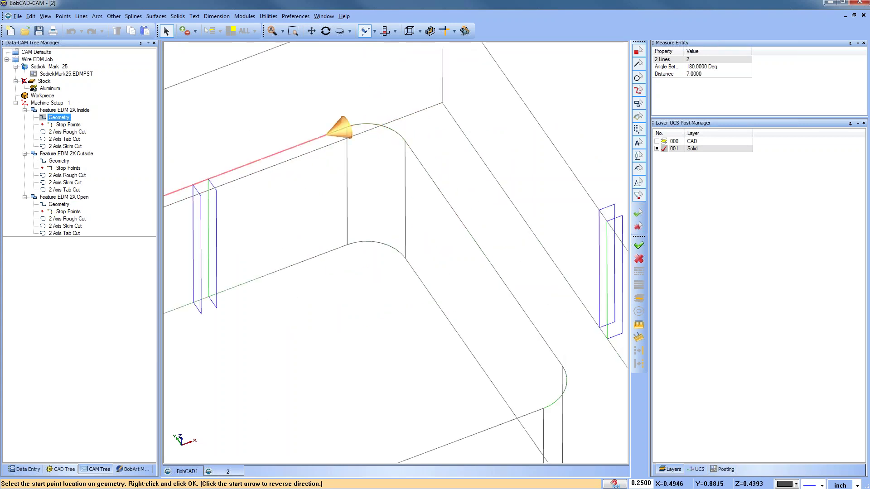
scroll(319, 160, "down", 3)
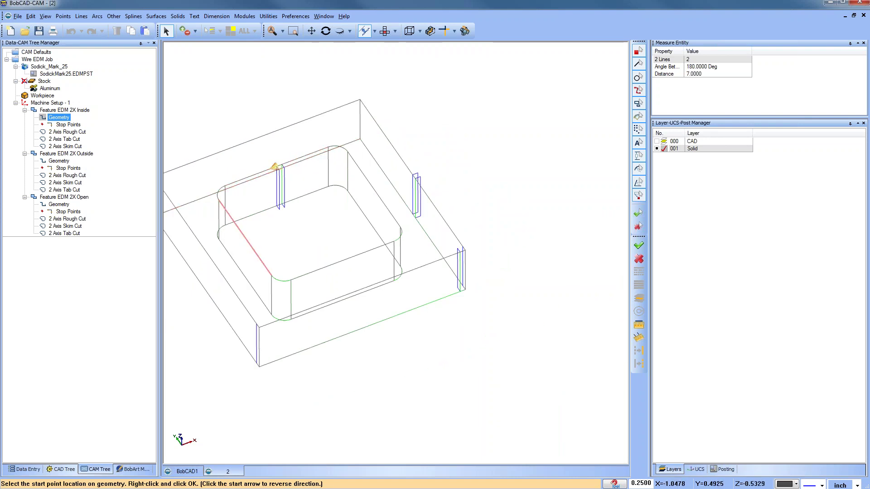
left_click(244, 238)
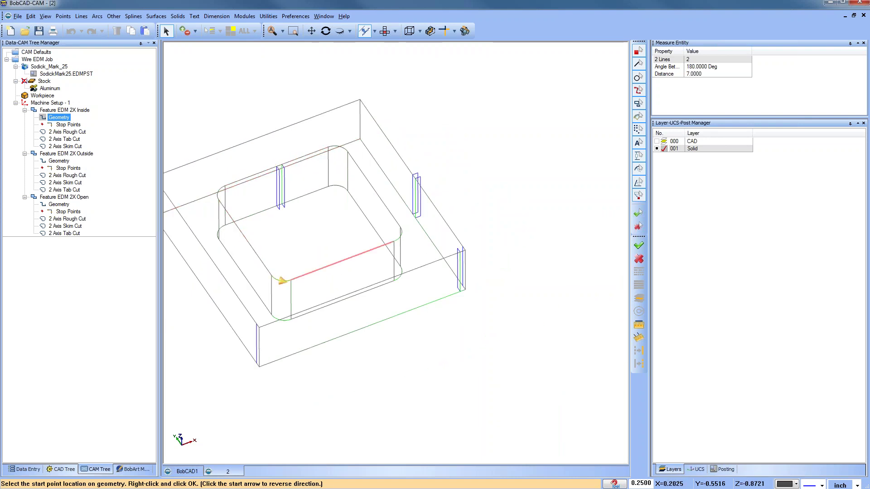
right_click(373, 188)
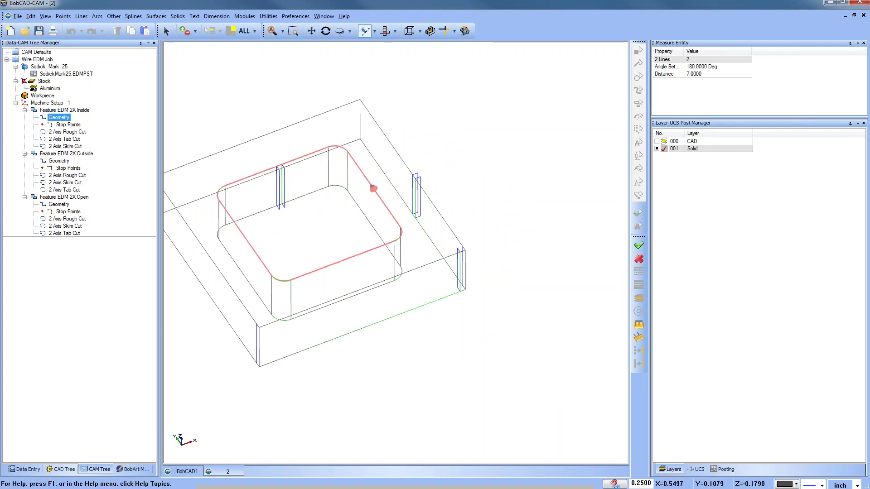
Recompute all toolpaths of the 2X Inside feature from its modified start point
left_click(68, 154)
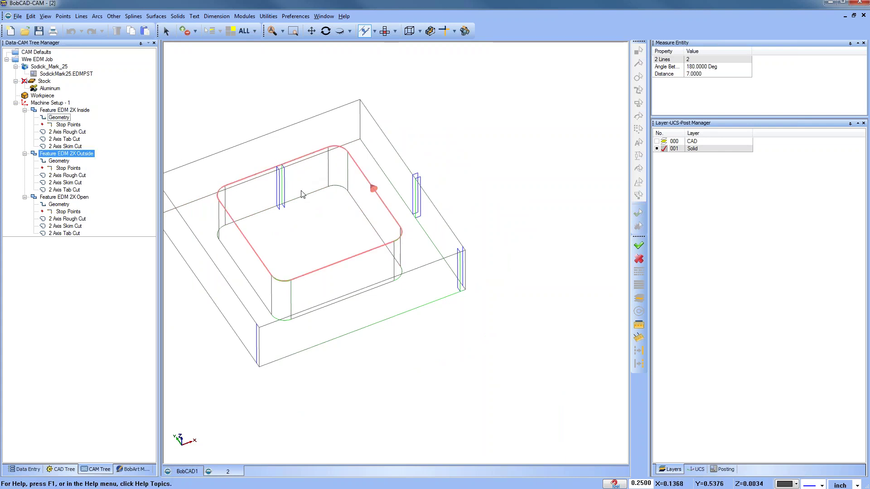
right_click(71, 110)
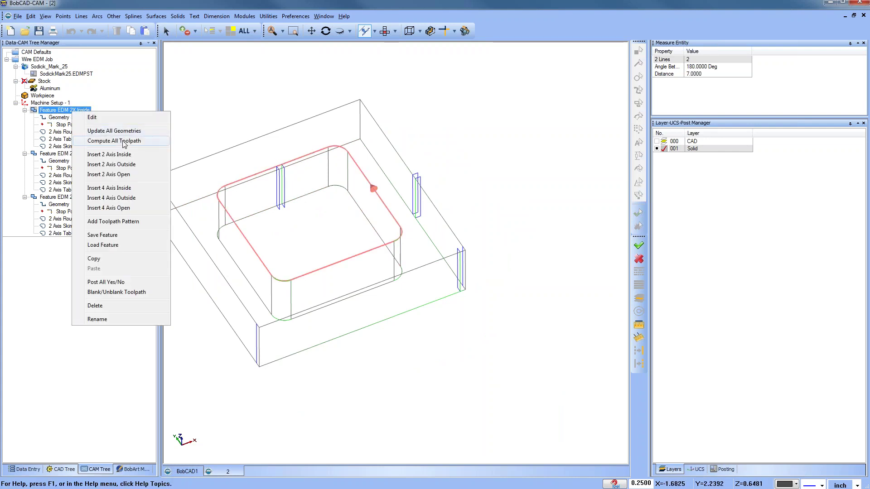
left_click(114, 141)
Modify the 2X Outside feature's start point, placing it at the middle of the block's upper edge on the +Y side
middle_click_drag(453, 326, 416, 267)
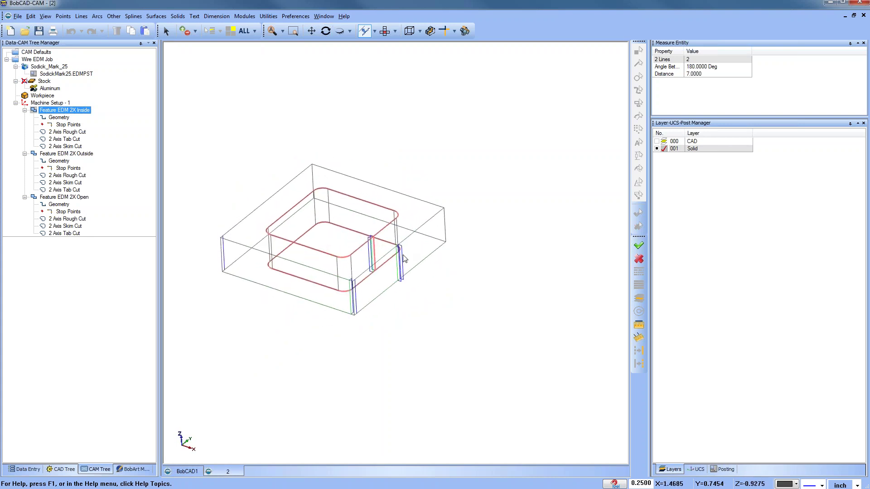
left_click(67, 168)
right_click(63, 162)
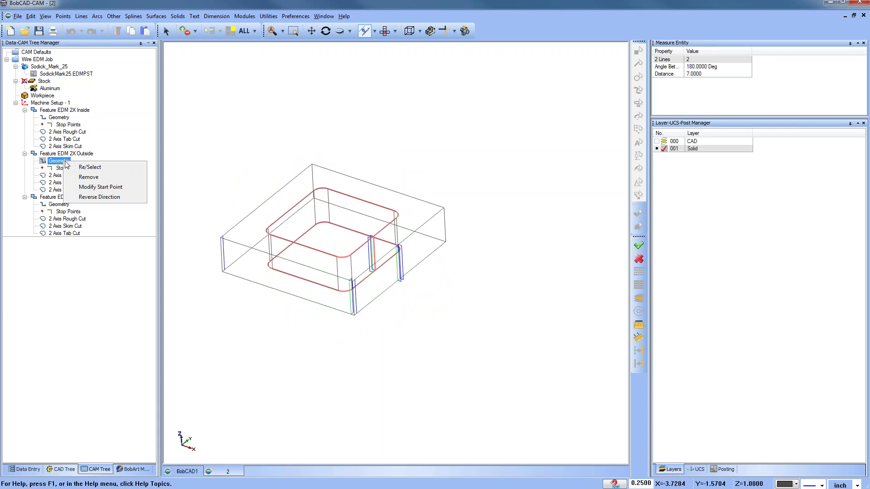
left_click(115, 187)
left_click(376, 185)
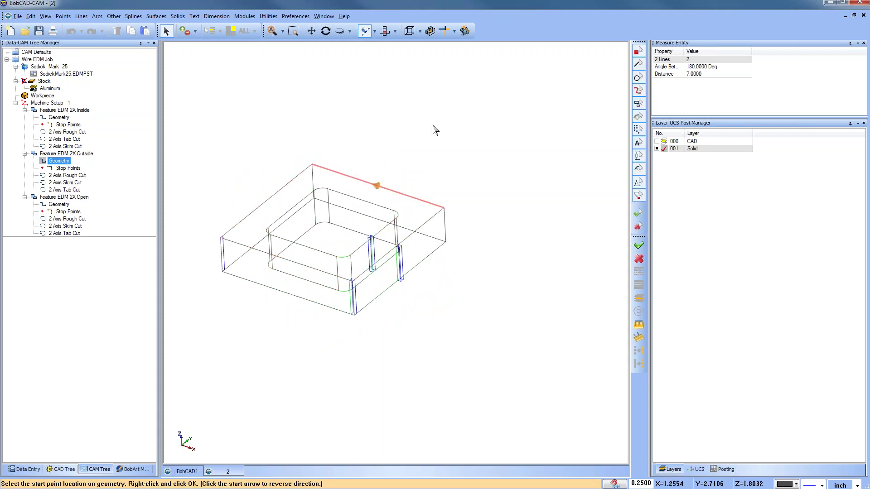
key("space")
Recompute all toolpaths of the 2X Outside feature from its modified start point
left_click(86, 154)
right_click(76, 155)
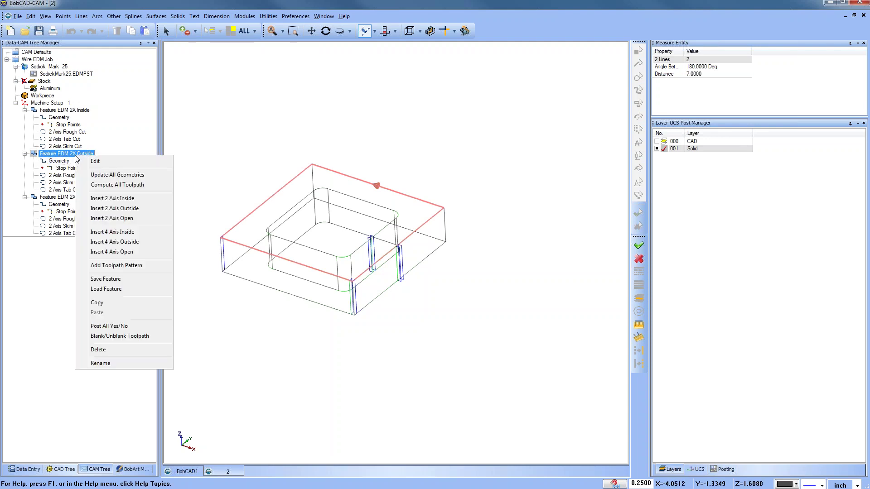
left_click(130, 186)
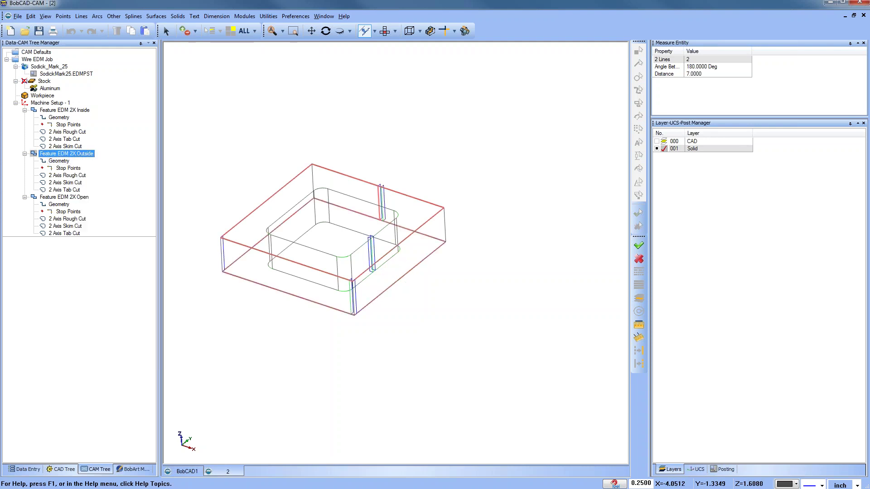
middle_click_drag(249, 272, 386, 284)
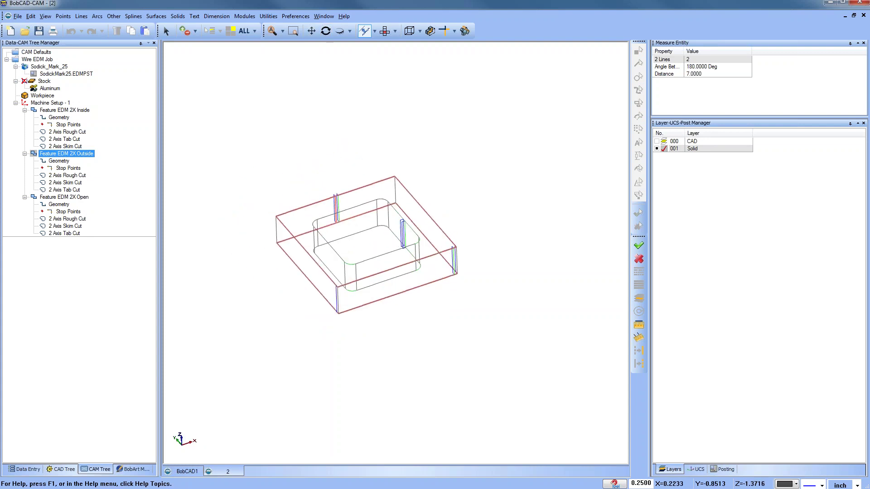
Delete all features from Machine Setup - 1
left_click(50, 103)
right_click(55, 103)
left_click(109, 258)
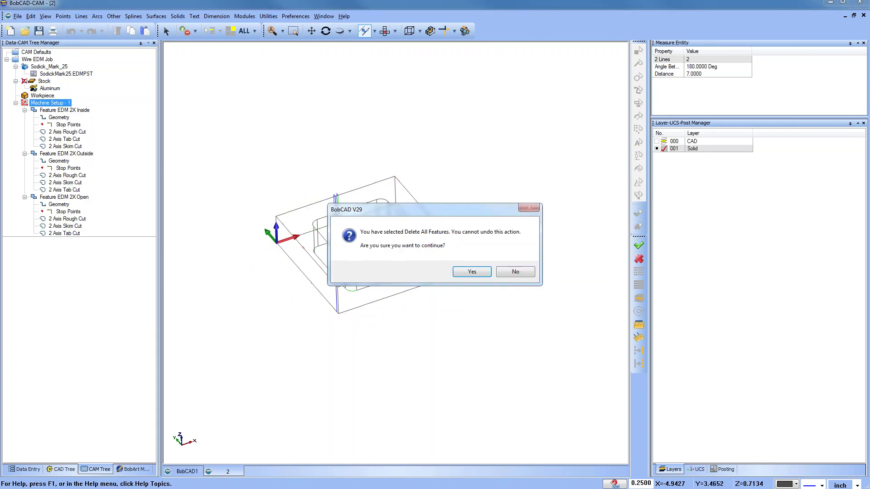
left_click(473, 271)
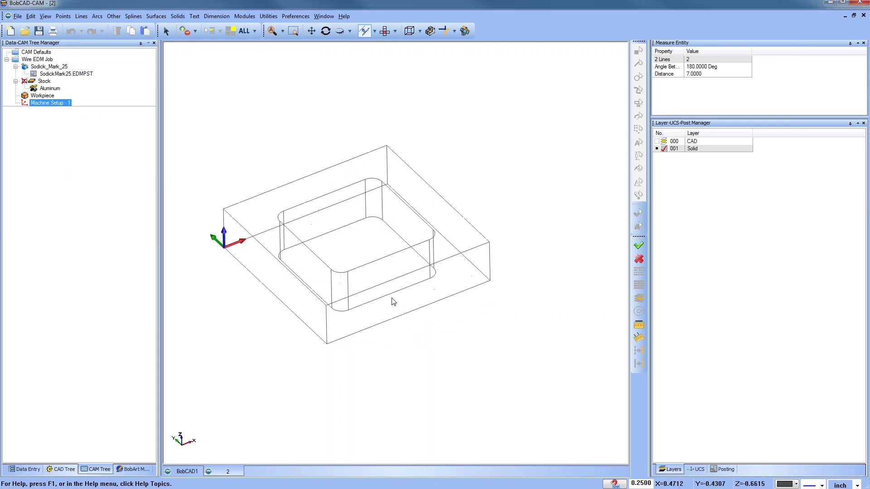
Add a new layer and start the Extract Single Edge command on the solid block
right_click(670, 146)
left_click(713, 153)
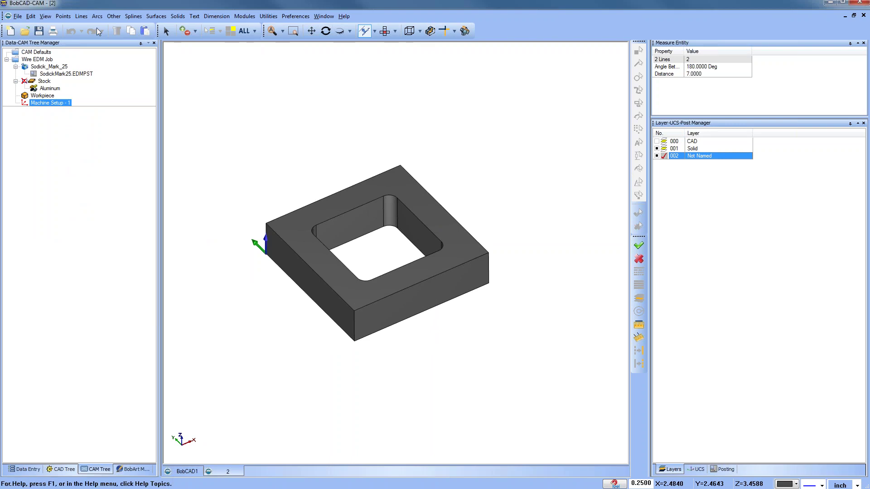
left_click(274, 17)
mouse_move(268, 17)
mouse_move(299, 92)
left_click(369, 92)
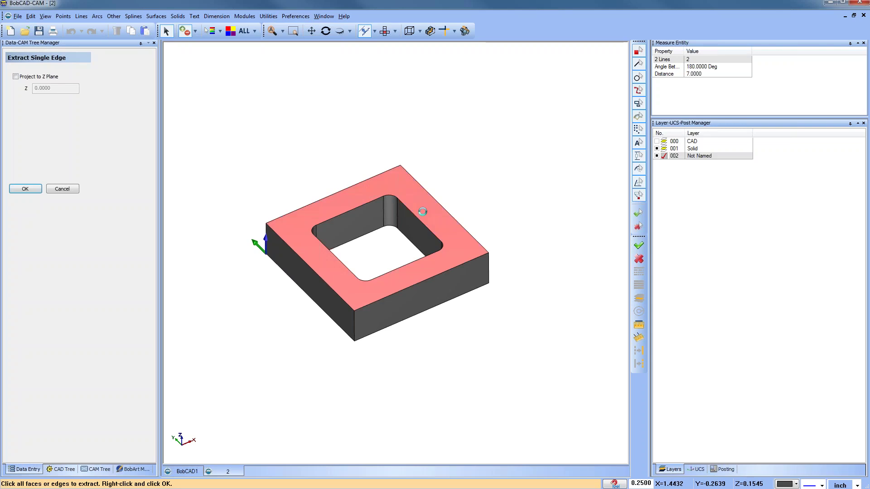
Extract the edges of the solid's top face and hide the Solid layer
left_click(447, 215)
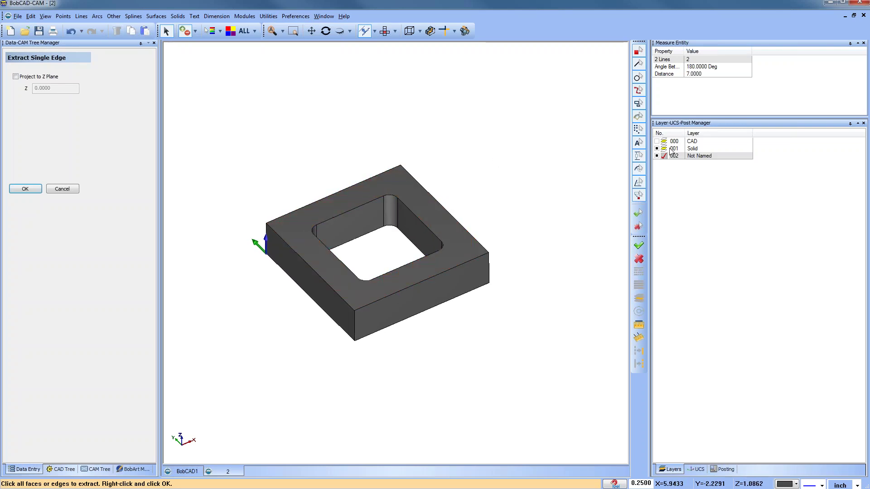
left_click(656, 149)
left_click(385, 31)
right_click(509, 180)
left_click(521, 191)
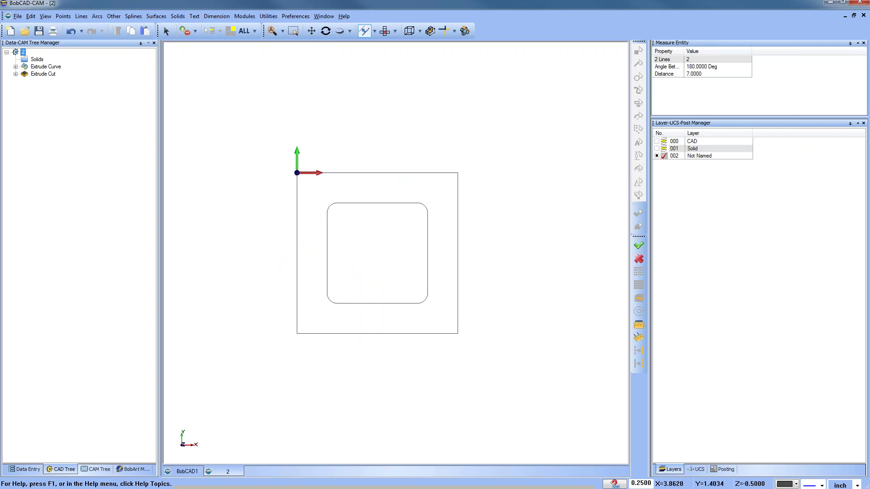
Add a 2 Axis Inside wire feature to Machine Setup - 1 and start its geometry selection
left_click(96, 469)
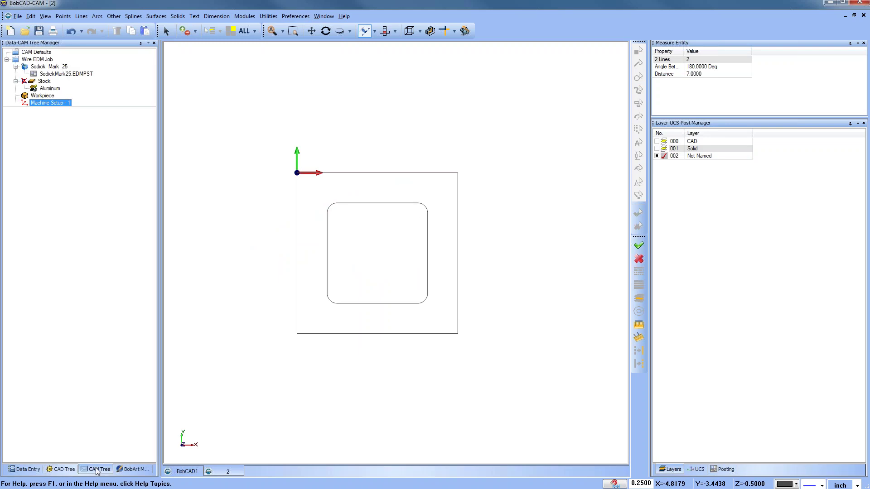
right_click(58, 104)
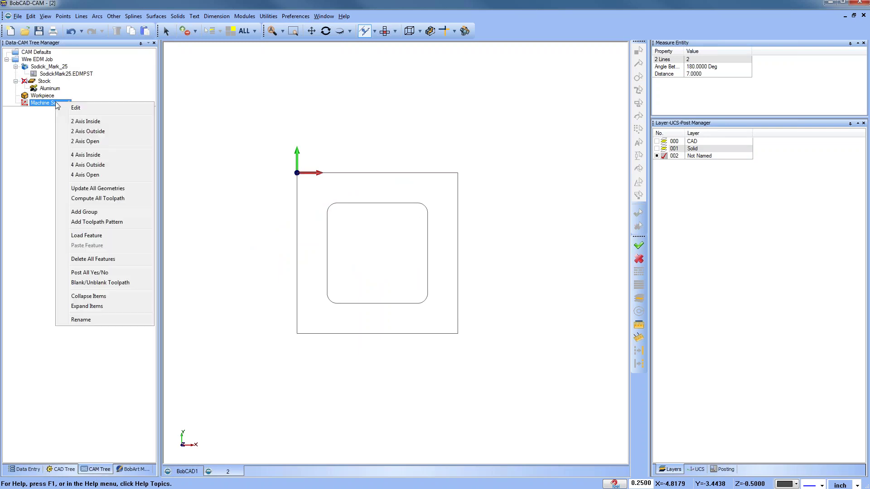
left_click(118, 121)
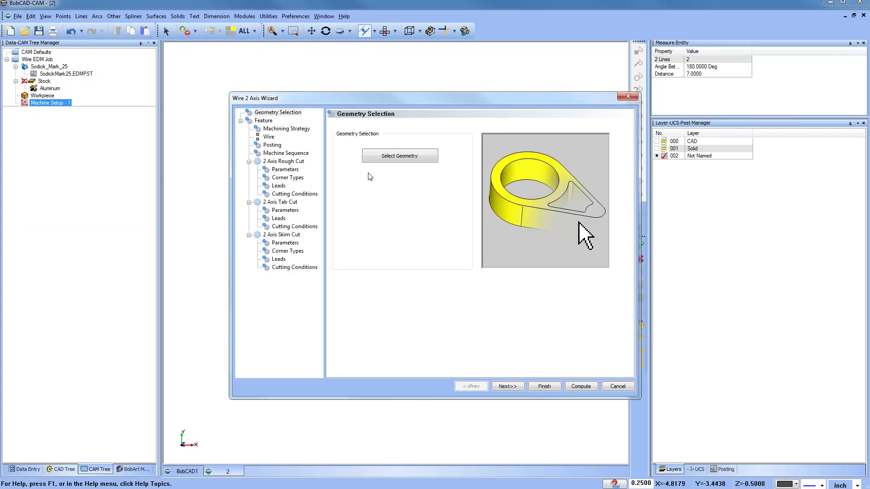
left_click(395, 159)
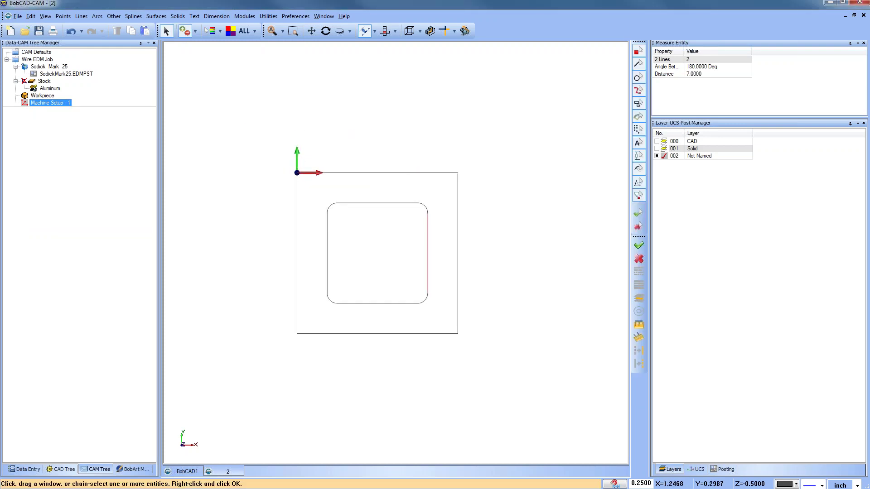
Chain-select the inner rounded square as the feature geometry and clear that selection again
left_click(427, 254)
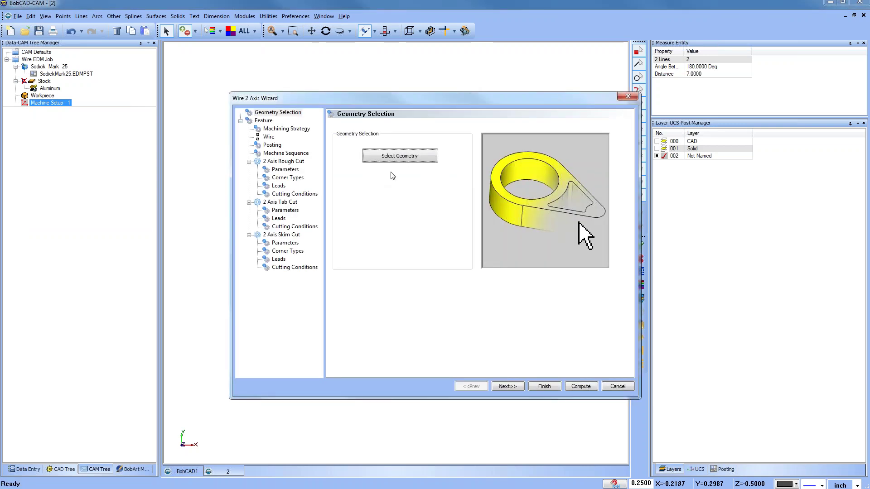
left_click(404, 160)
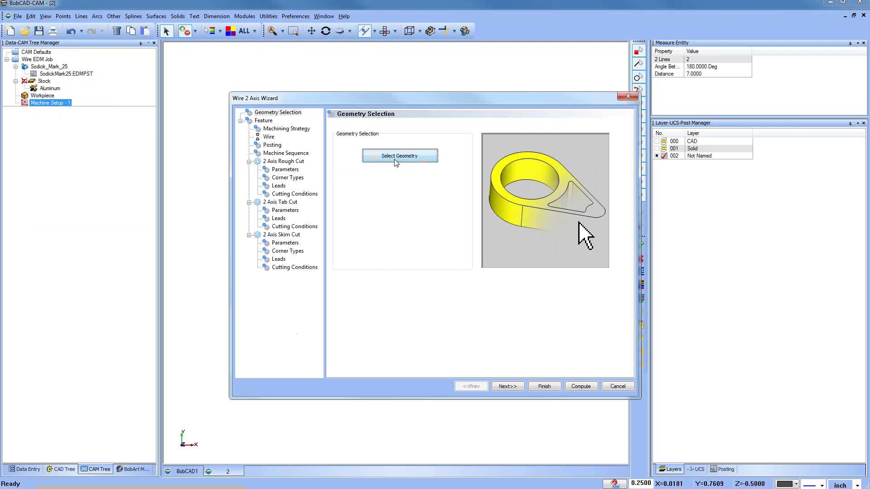
left_click(397, 159)
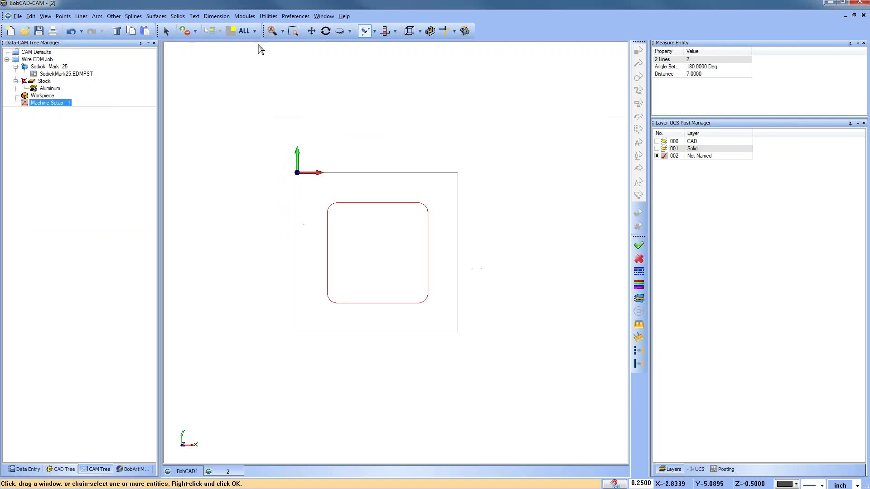
left_click(256, 31)
left_click(263, 51)
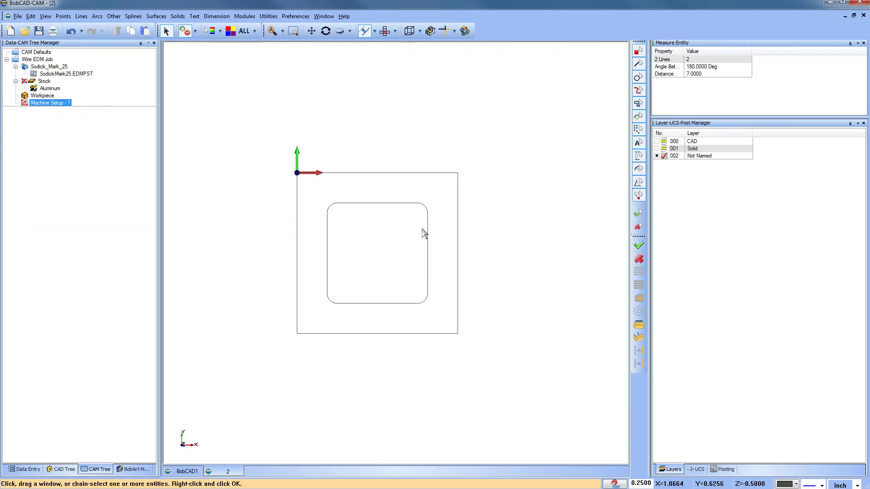
Pick the inner contour's lines and corner arcs one by one as feature geometry and clear that selection
left_click(425, 206)
left_click(387, 203)
scroll(334, 230, "up", 2)
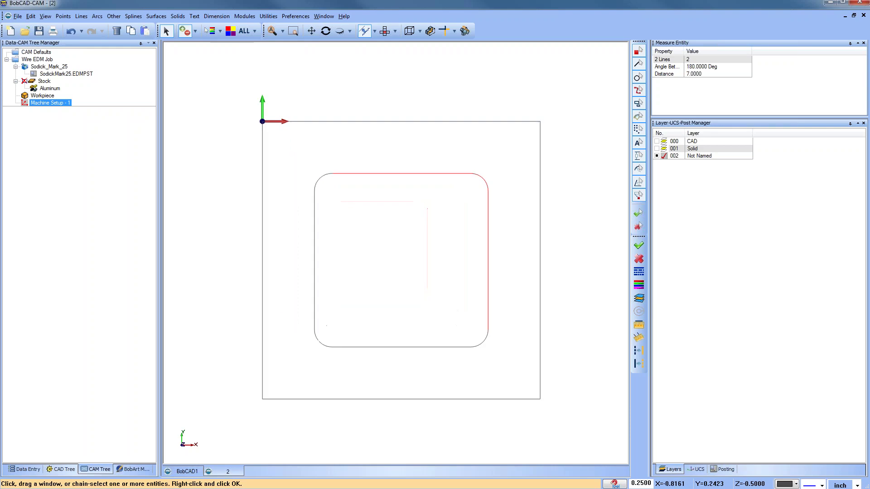
left_click(320, 179)
left_click(315, 237)
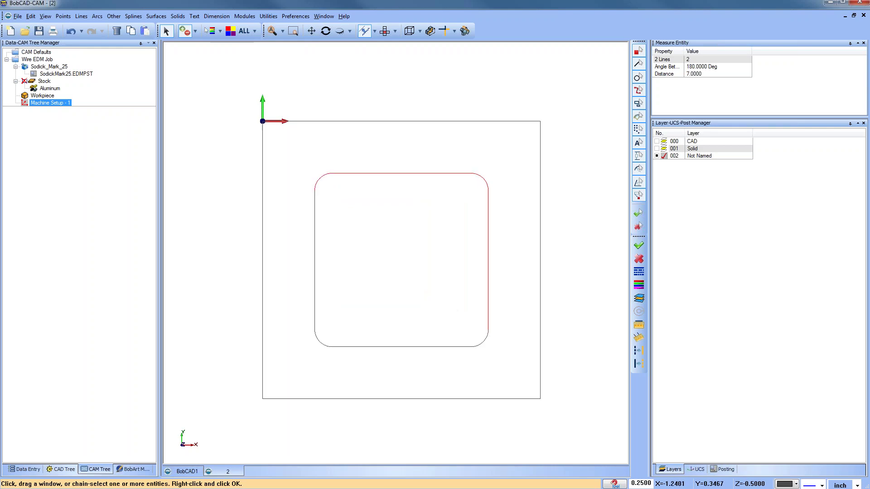
left_click(317, 330)
left_click(399, 348)
left_click(477, 342)
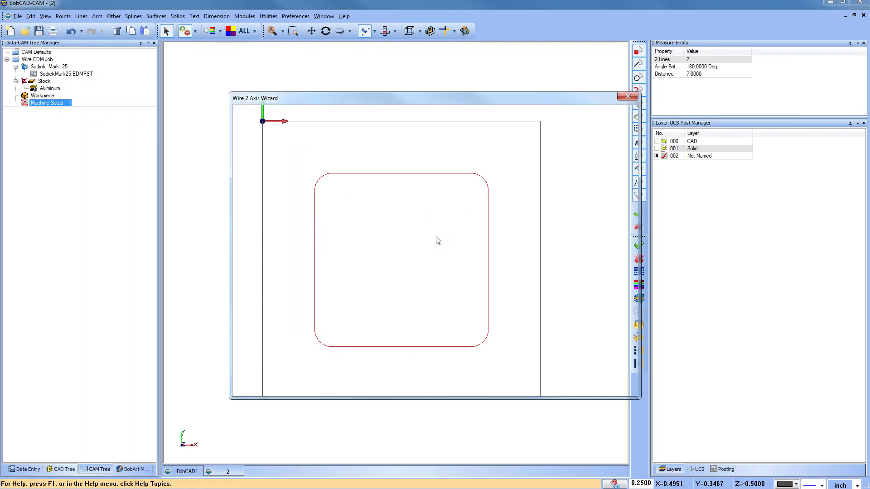
left_click(421, 156)
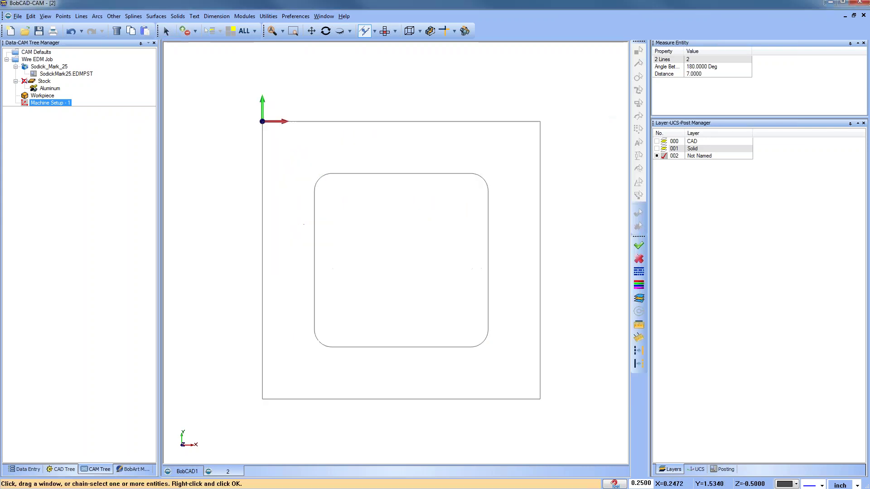
left_click(256, 31)
left_click(268, 53)
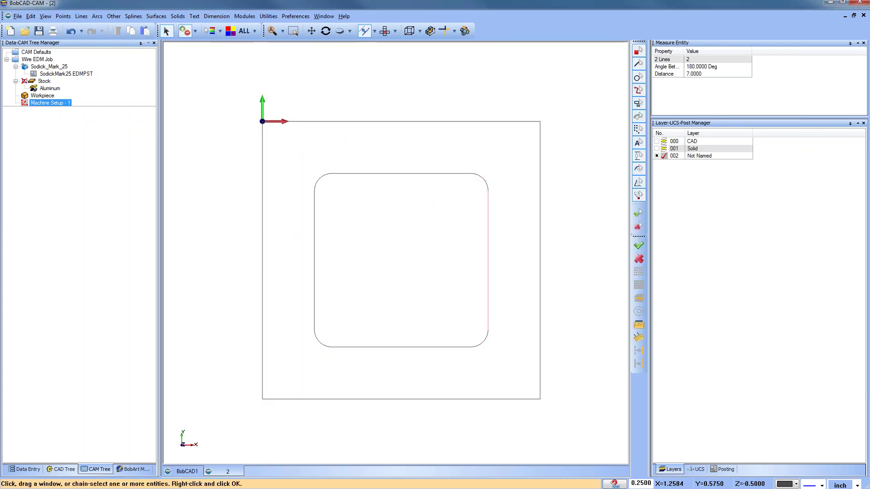
Chain-select the inner rounded contour as the feature geometry and compute the 2 Axis Inside toolpath
left_click(488, 220, "shift")
key("space")
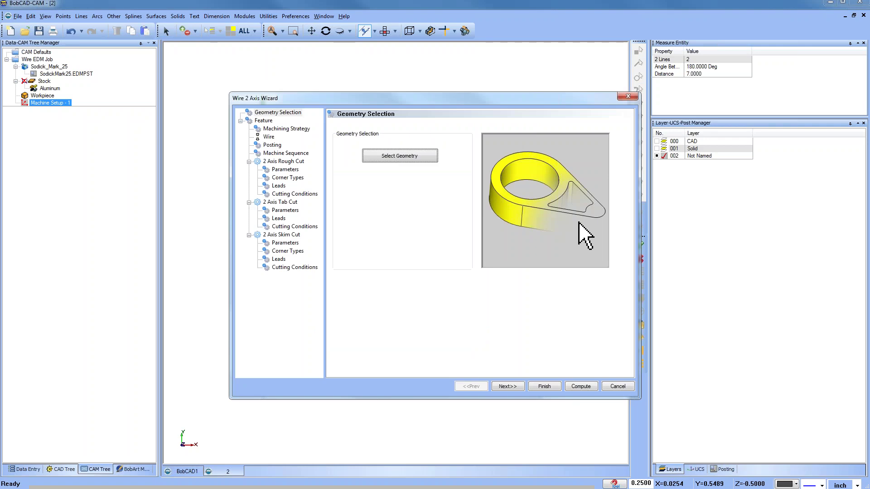
left_click(508, 386)
left_click(581, 386)
scroll(445, 312, "down", 2)
mouse_move(449, 351)
middle_mouse_down()
mouse_move(463, 275)
mouse_move(499, 277)
mouse_move(487, 284)
middle_mouse_up()
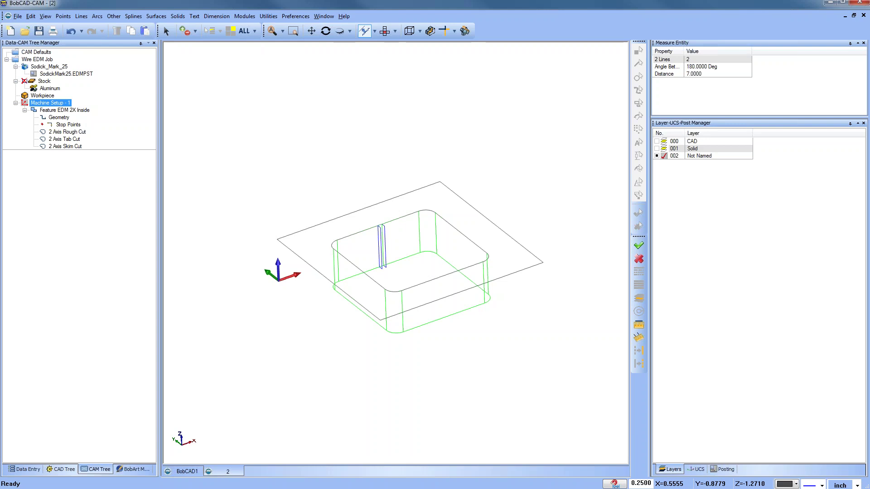
Open Feature EDM 2X Inside for editing and review the rough cut's leads, corner types and parameters
left_click(68, 111)
right_click(77, 112)
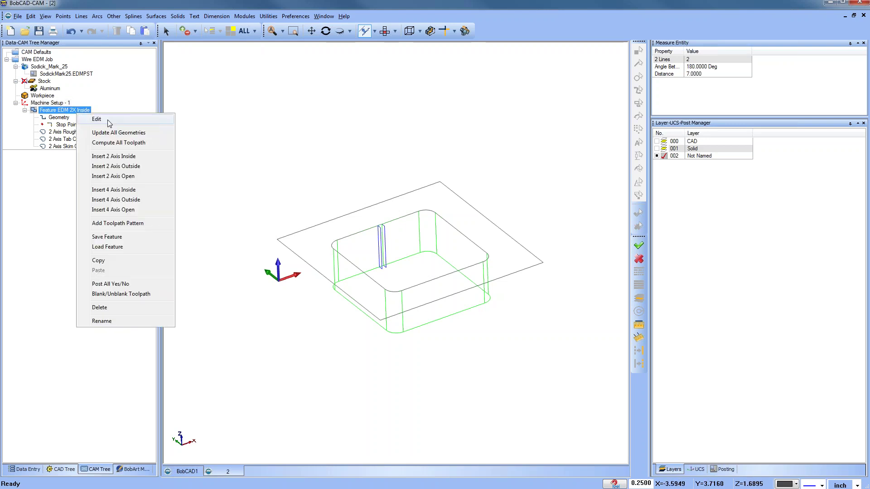
left_click(107, 119)
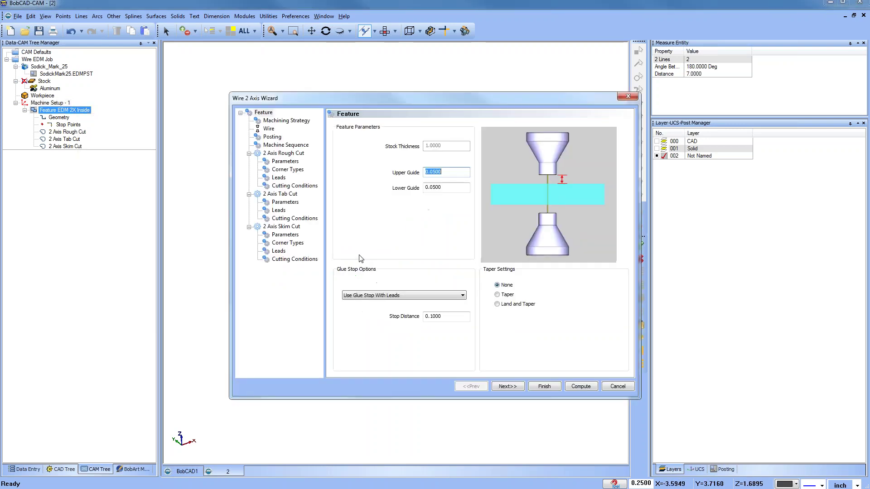
left_click(286, 171)
left_click(280, 178)
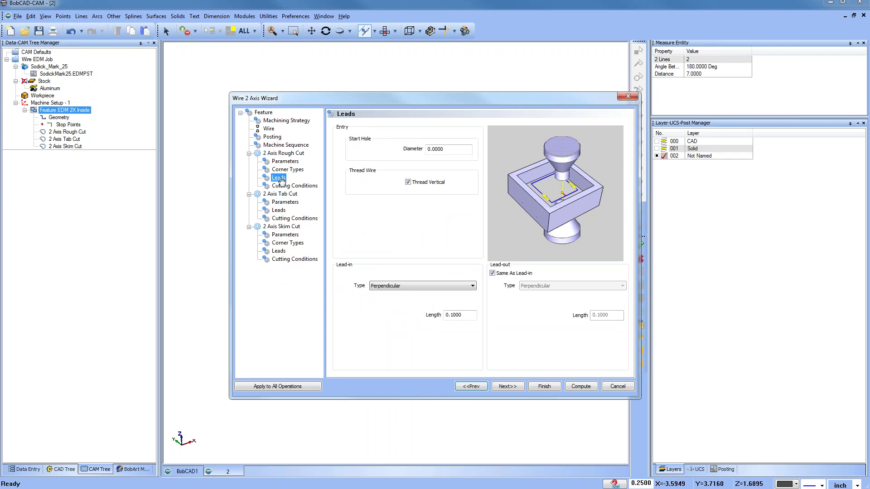
left_click(282, 186)
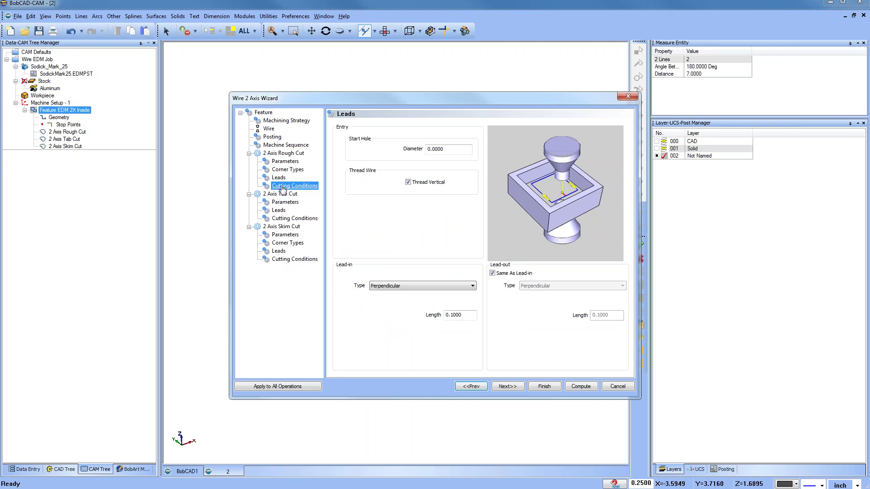
left_click(279, 178)
left_click(284, 170)
left_click(285, 162)
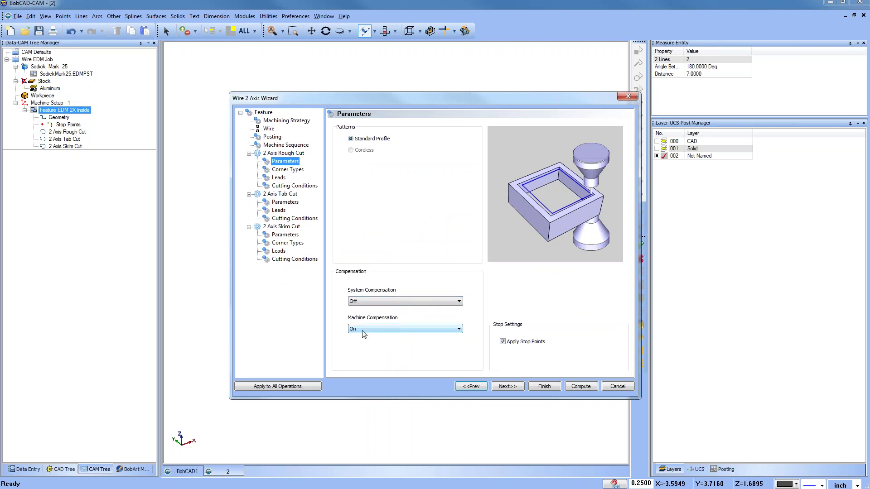
Set the rough cut's machine compensation to On and finish editing the feature
left_click(361, 329)
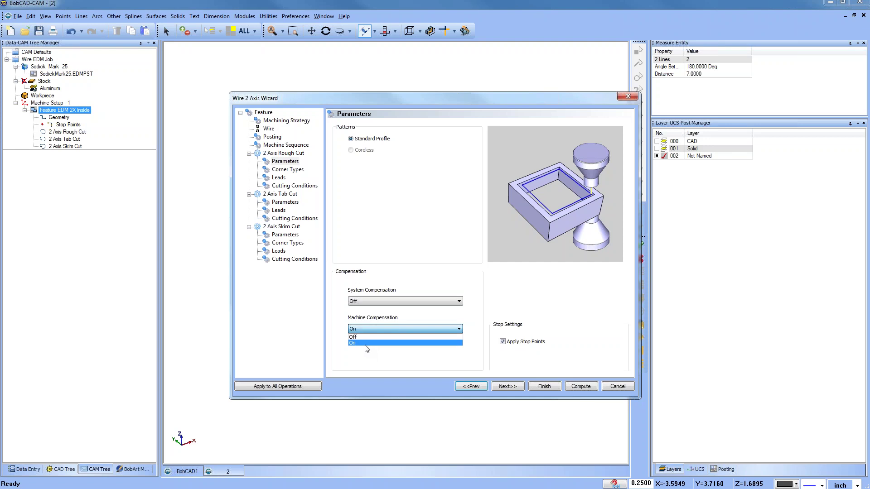
left_click(365, 343)
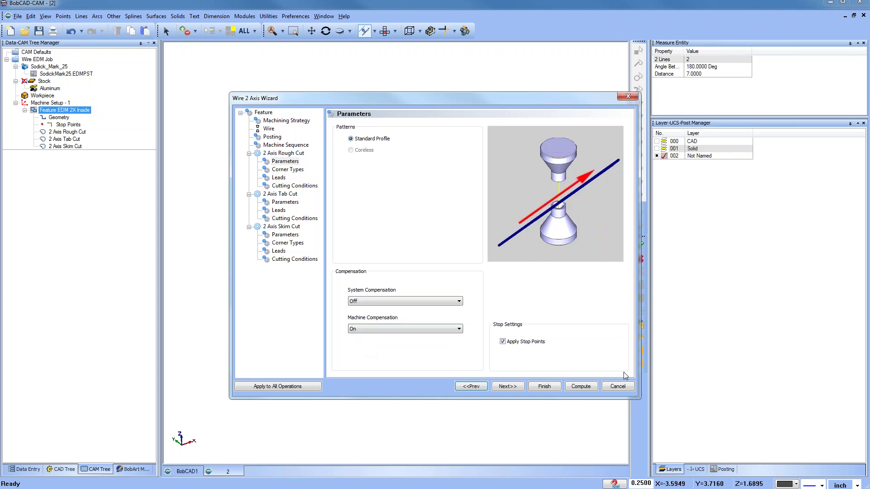
left_click(545, 386)
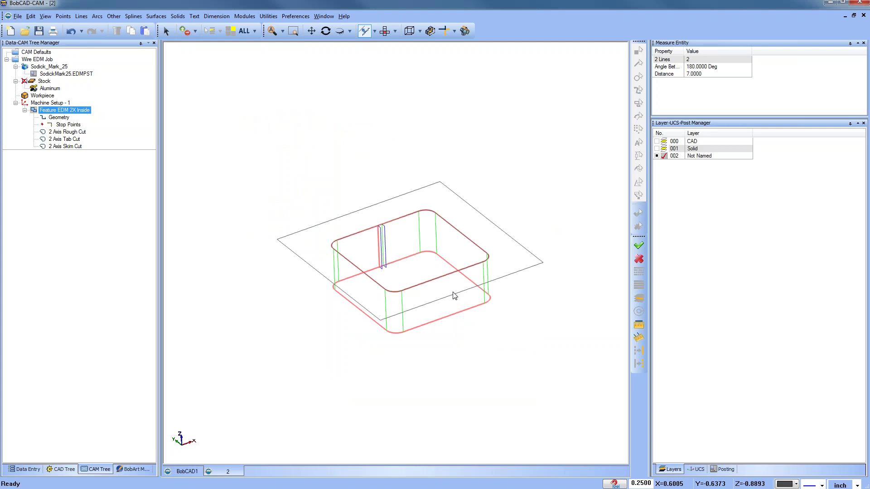
Remove the geometry from Feature EDM 2X Inside and reselect the inner rounded contour for it
middle_click_drag(407, 272, 430, 262)
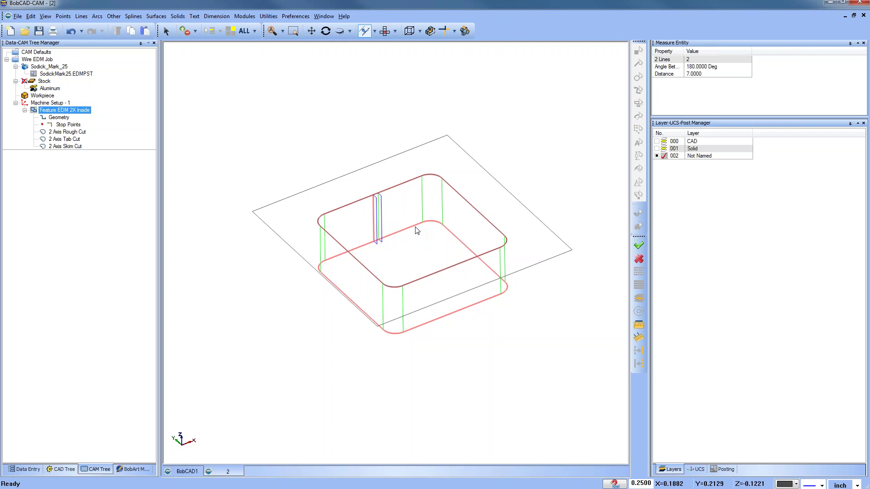
left_click(62, 118)
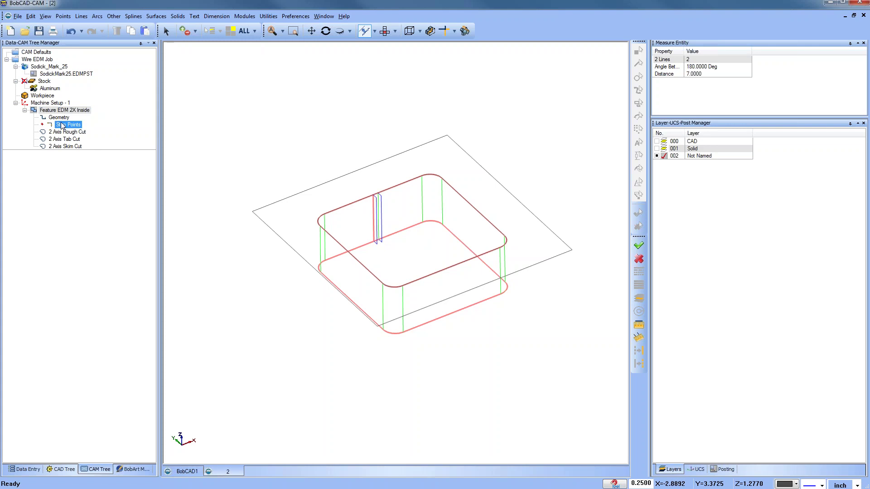
right_click(63, 118)
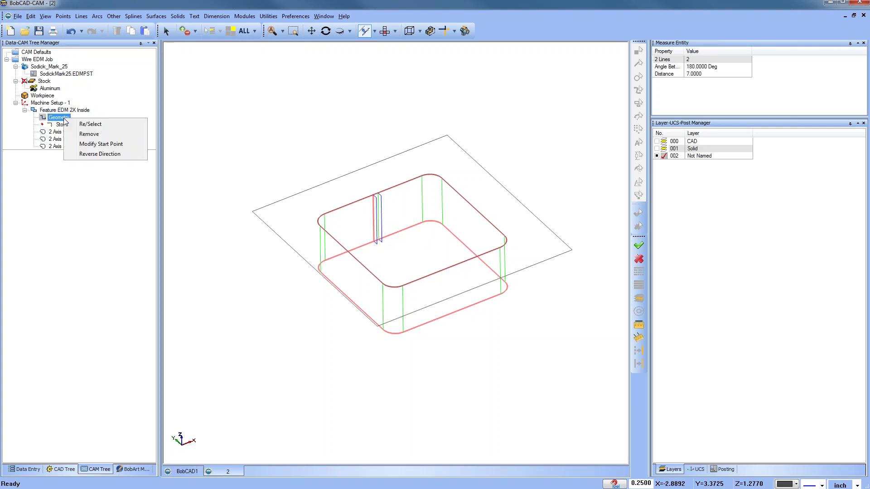
left_click(98, 140)
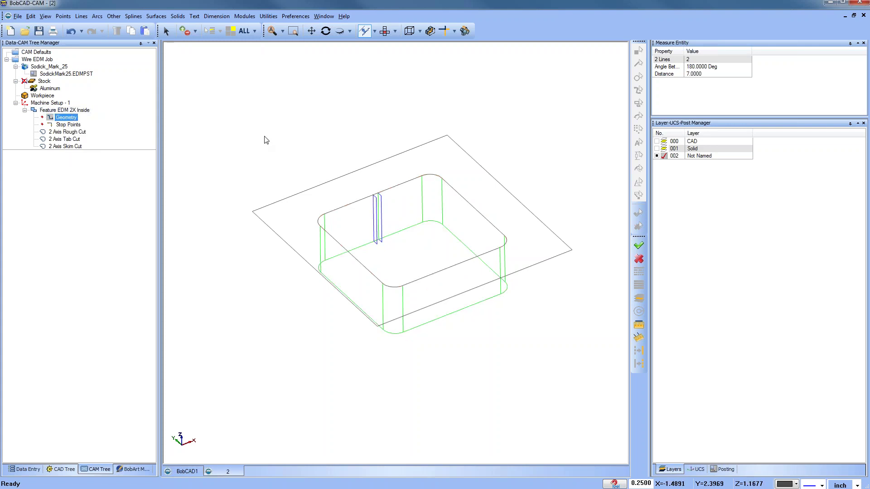
right_click(67, 118)
left_click(89, 124)
left_click(458, 194)
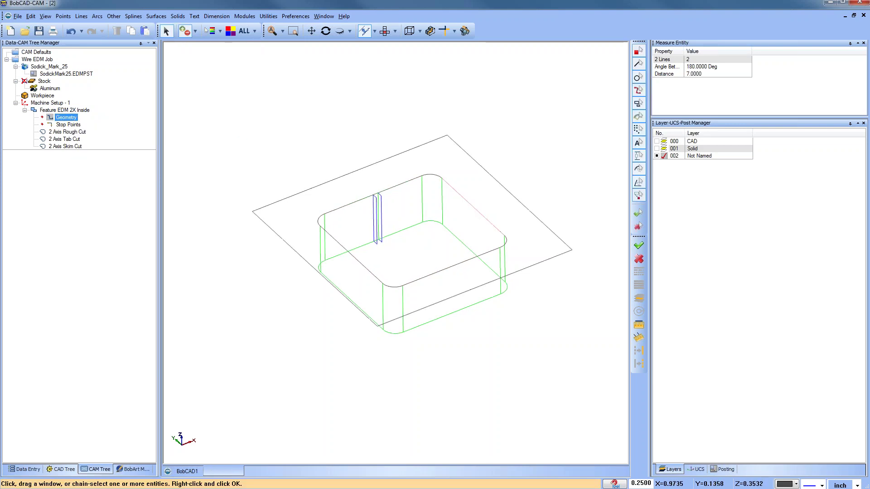
Examine the start point and cutting direction of the inner contour, including from above
right_click(63, 118)
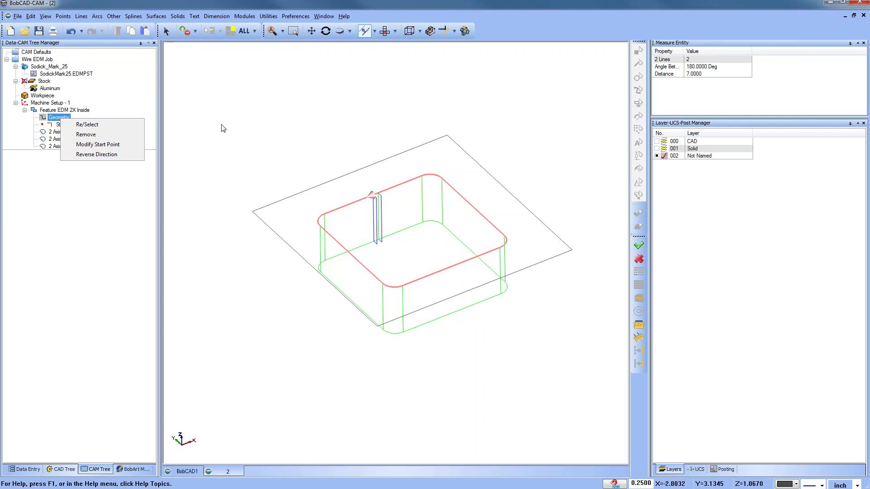
right_click(277, 97)
left_click(305, 110)
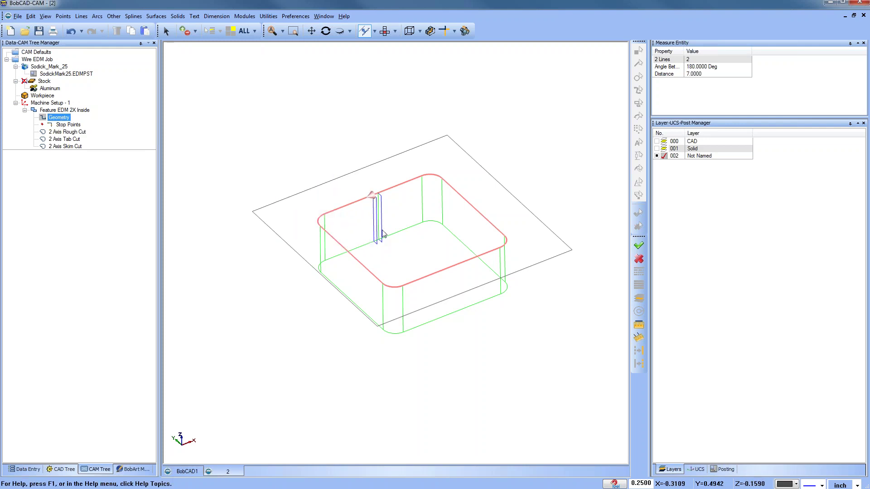
scroll(388, 255, "up", 1)
scroll(394, 254, "up", 1)
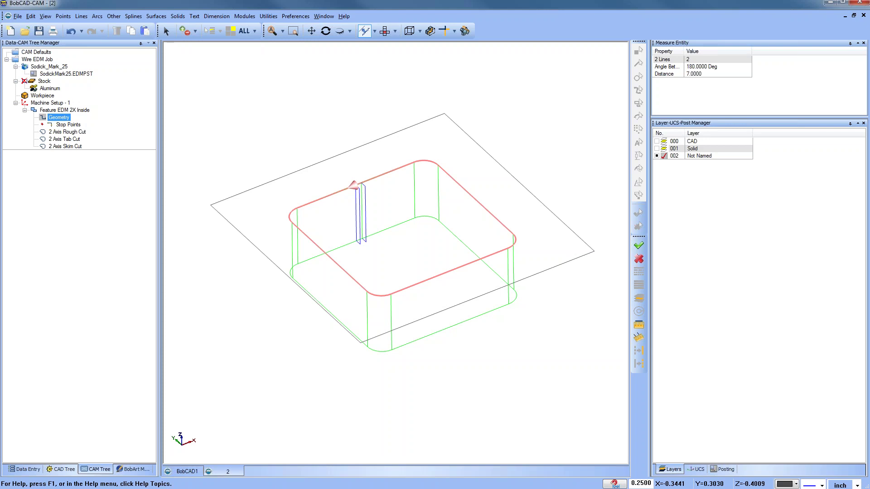
right_click(277, 86)
left_click(302, 102)
left_click(385, 31)
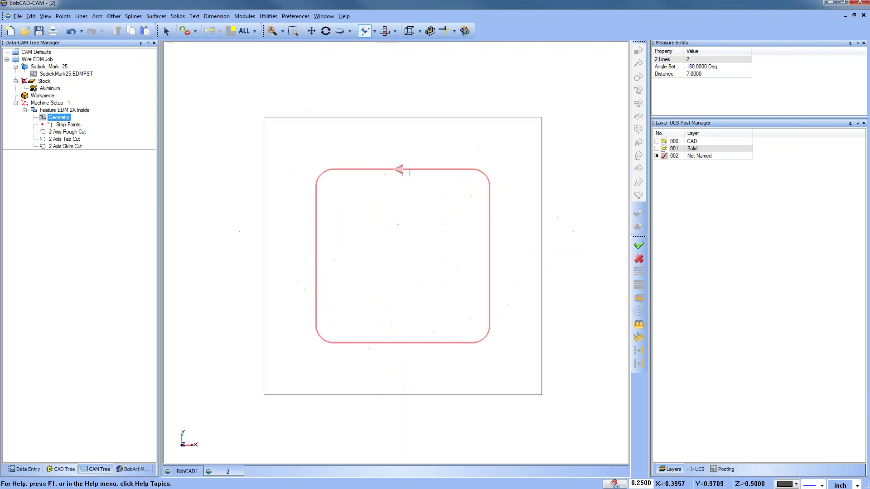
Edit Feature EDM 2X Inside and remove the 2 Axis Tab Cut and 2 Axis Skim Cut from its current operations
left_click(69, 112)
right_click(70, 115)
left_click(111, 118)
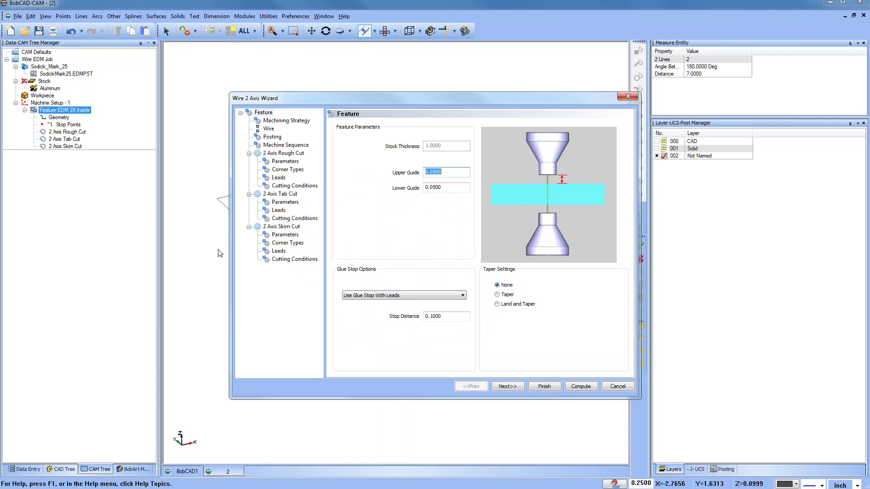
left_click(249, 154)
left_click(249, 162)
left_click(249, 170)
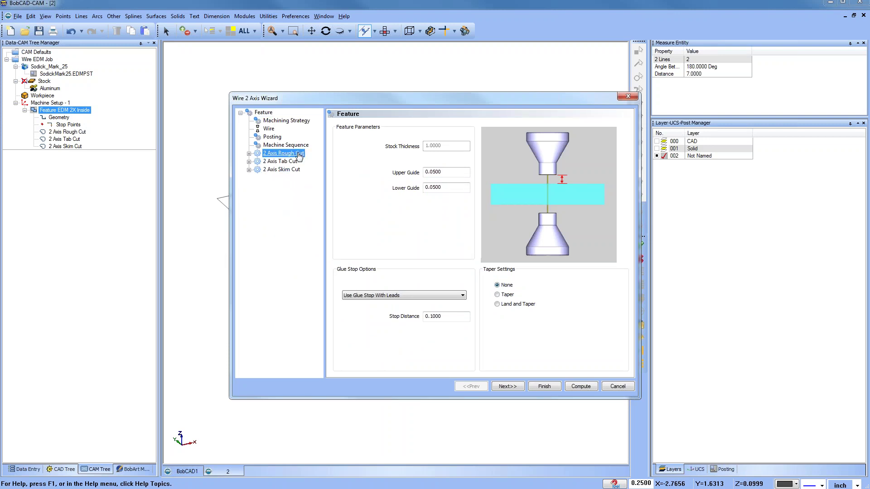
left_click(283, 154)
left_click(292, 170)
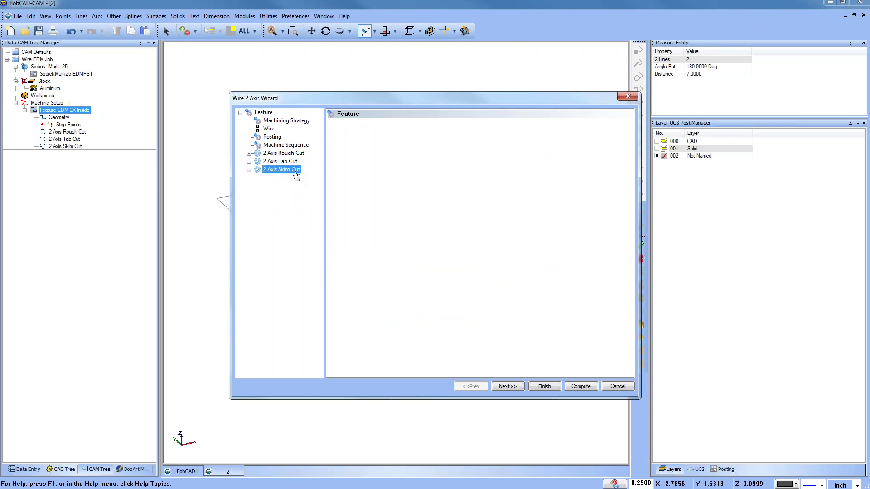
left_click(296, 121)
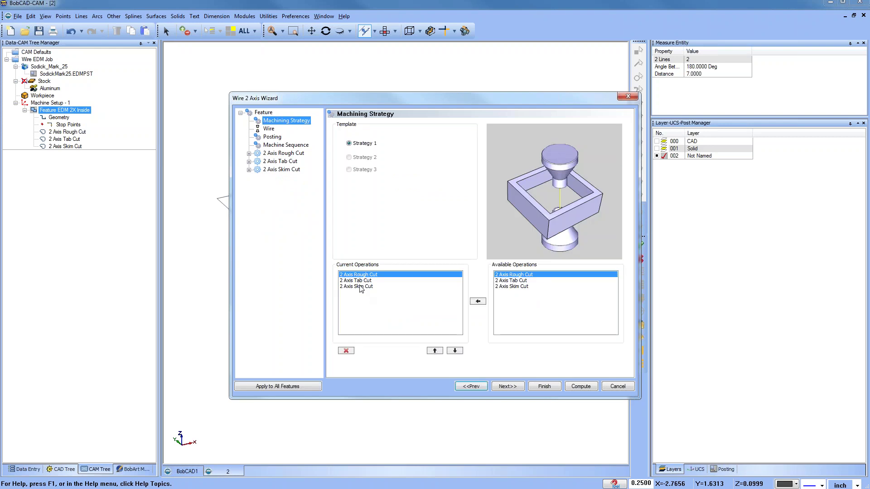
left_click(361, 286)
left_click(346, 351)
left_click(346, 351)
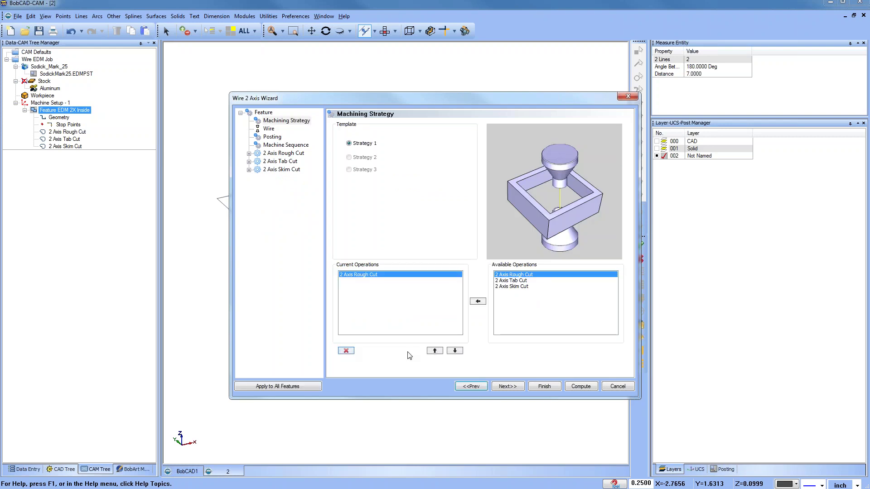
Review the rough cut's parameters, corner types, leads and cutting conditions, along with the feature's wire settings
left_click(504, 387)
left_click(295, 154)
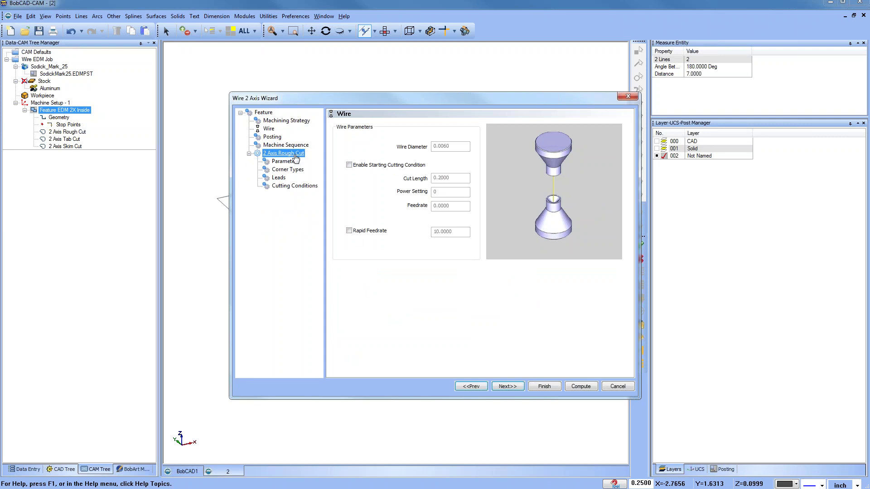
left_click(284, 162)
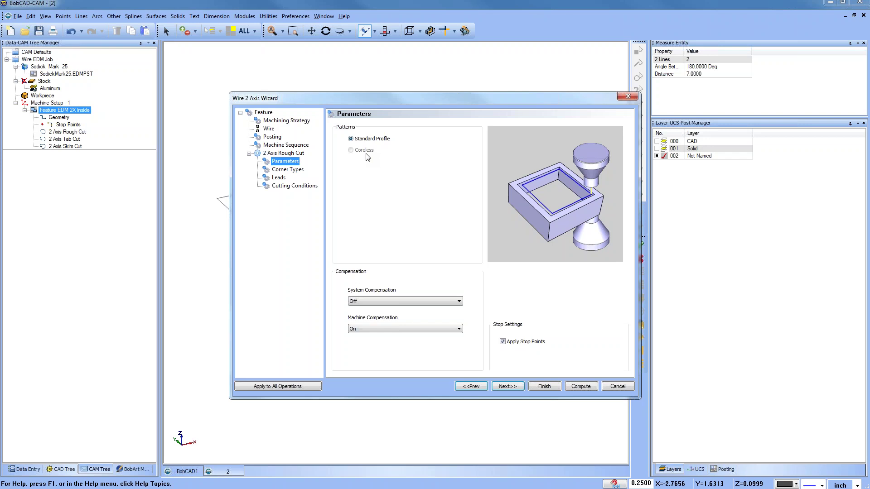
left_click(290, 170)
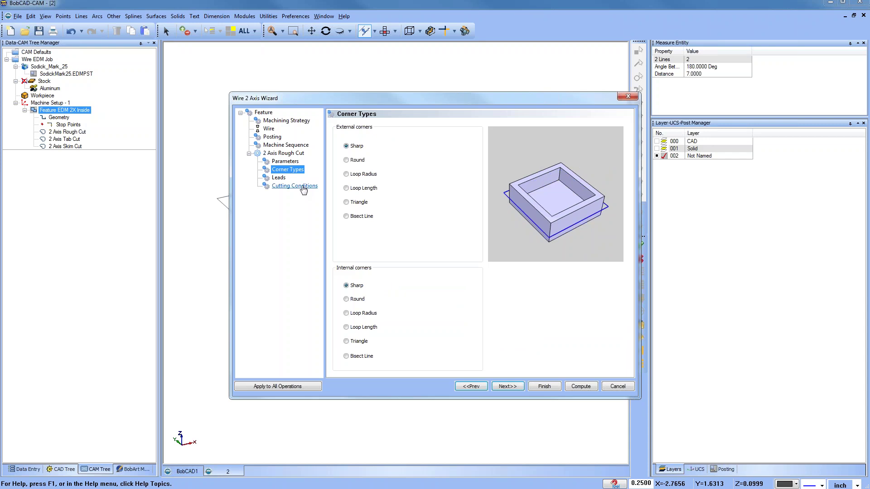
left_click(279, 177)
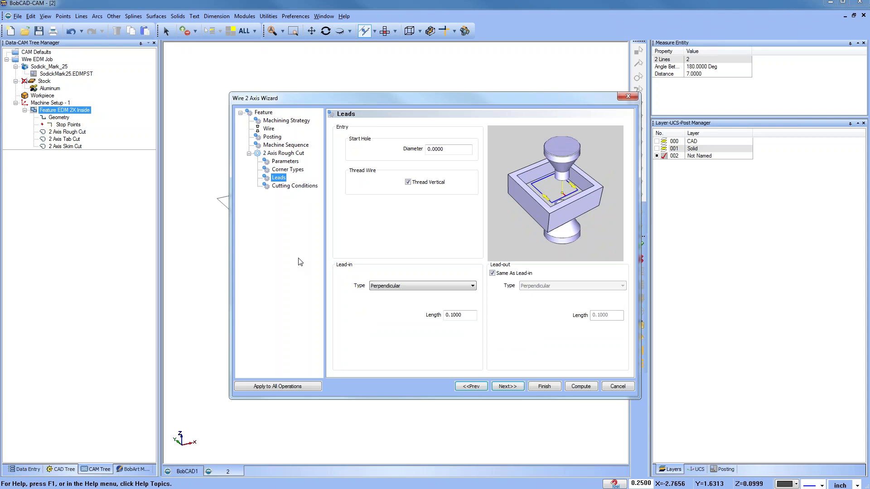
left_click(294, 186)
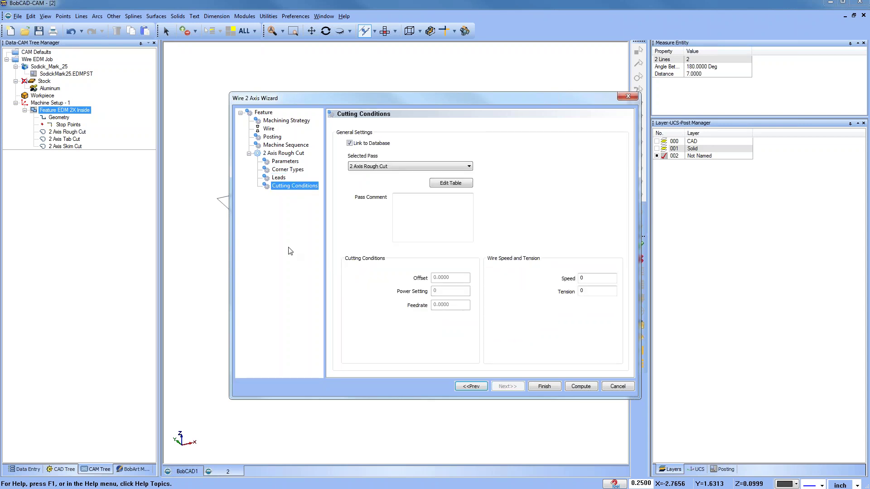
left_click(291, 163)
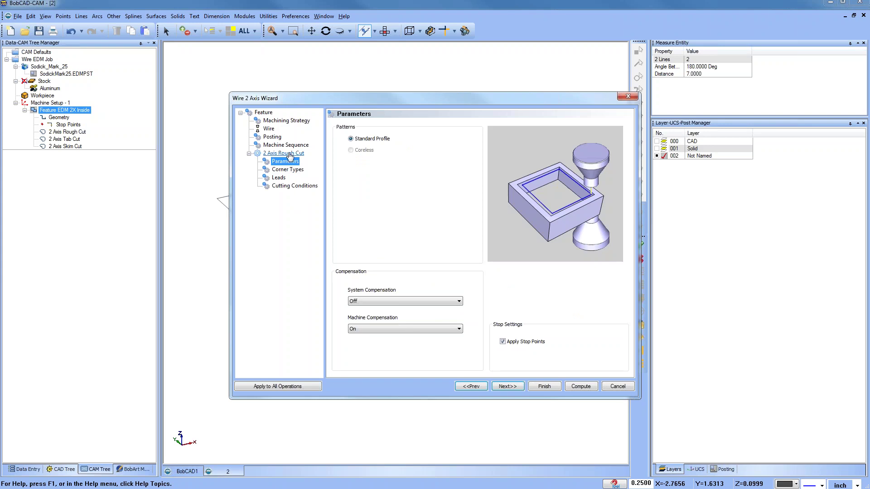
left_click(285, 121)
left_click(269, 128)
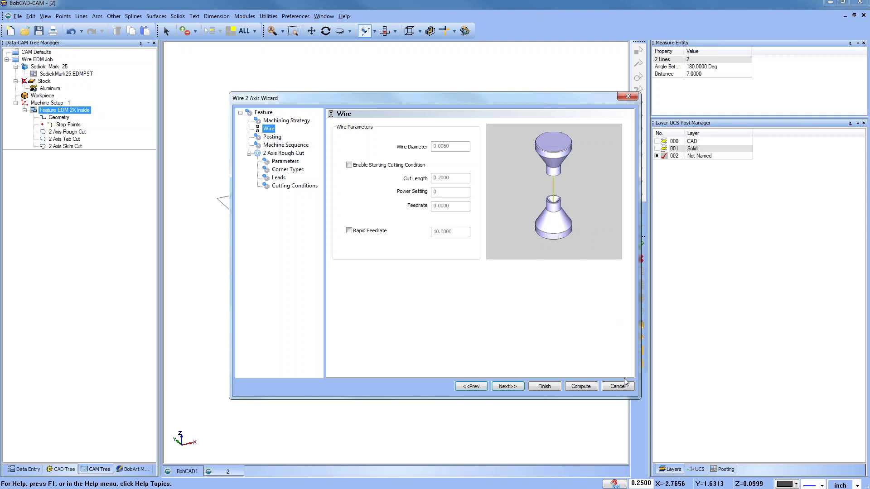
Examine the feature's upper and lower guide settings and its Taper and Land and Taper options, ending on None
left_click(263, 112)
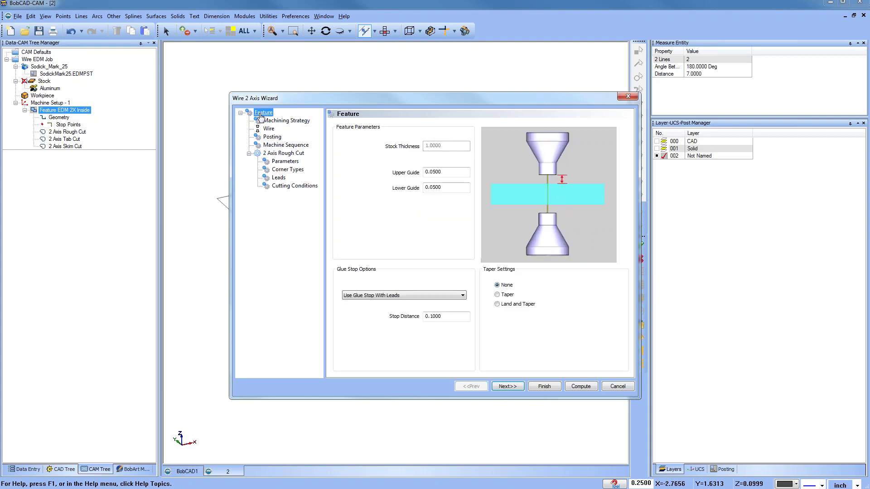
left_click(448, 172)
left_click(452, 186)
left_click(498, 295)
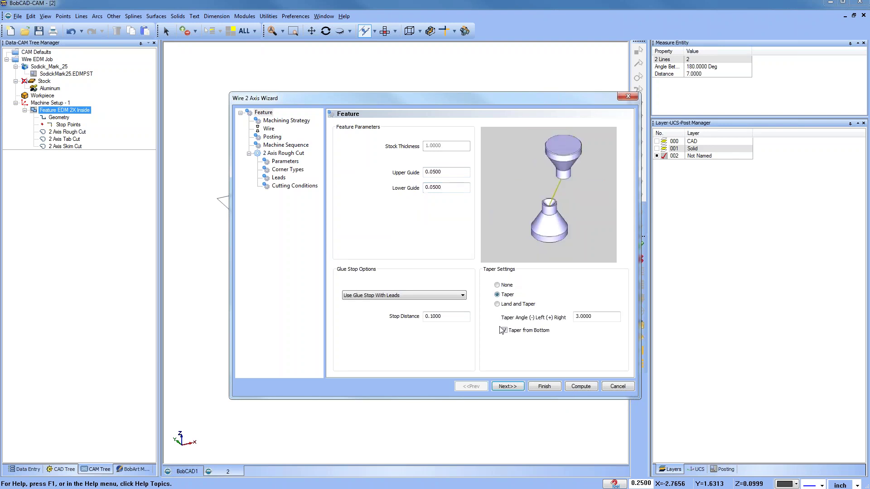
left_click(497, 304)
left_click(498, 285)
Set the feature's glue stop option to No Glue Stop and compute the toolpath
left_click(408, 296)
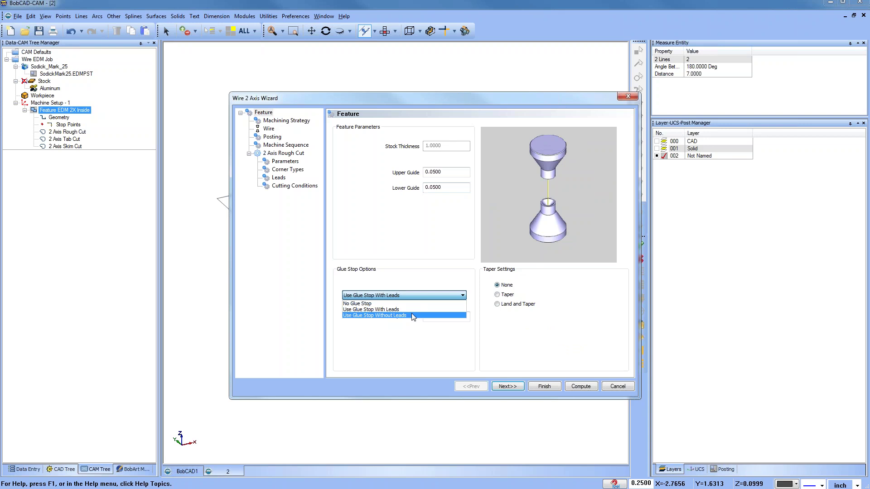
left_click(408, 303)
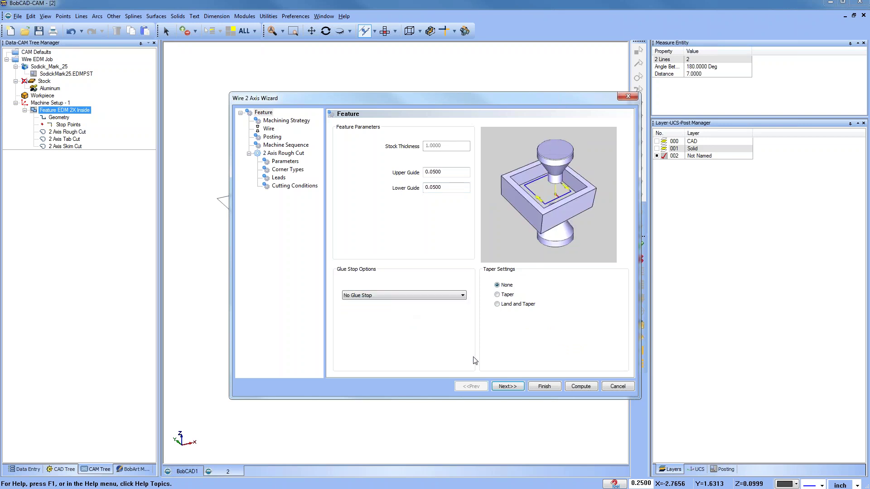
left_click(582, 388)
Play the backplot of the 2 Axis Rough Cut and close it
left_click(67, 131)
right_click(67, 131)
left_click(102, 150)
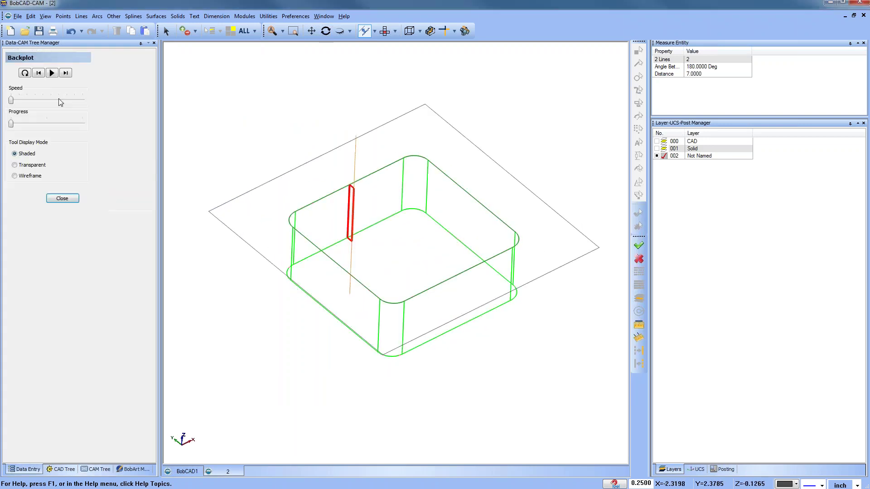
left_click(52, 72)
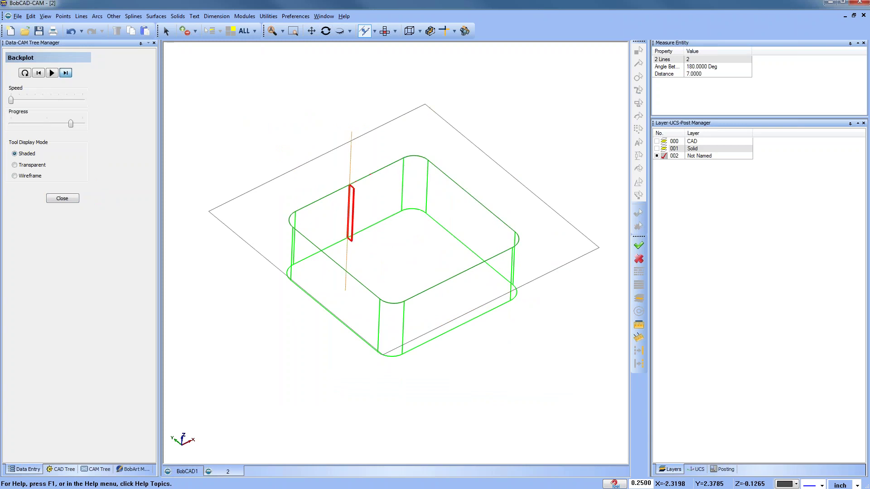
left_click(69, 199)
Edit the feature to use Taper at an angle of 3 with Taper from Bottom turned off, and compute the toolpath
left_click(63, 111)
right_click(63, 114)
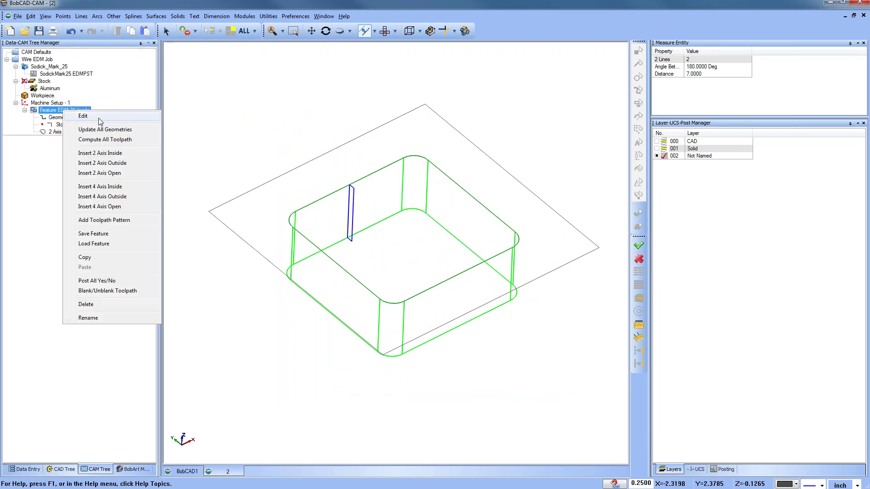
left_click(99, 117)
left_click(497, 295)
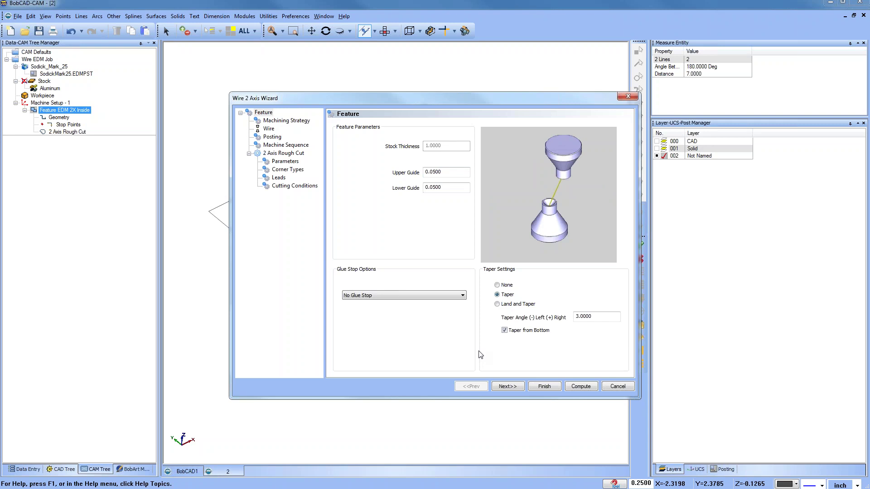
left_click(505, 332)
left_click(506, 331)
left_click_drag(603, 319, 572, 323)
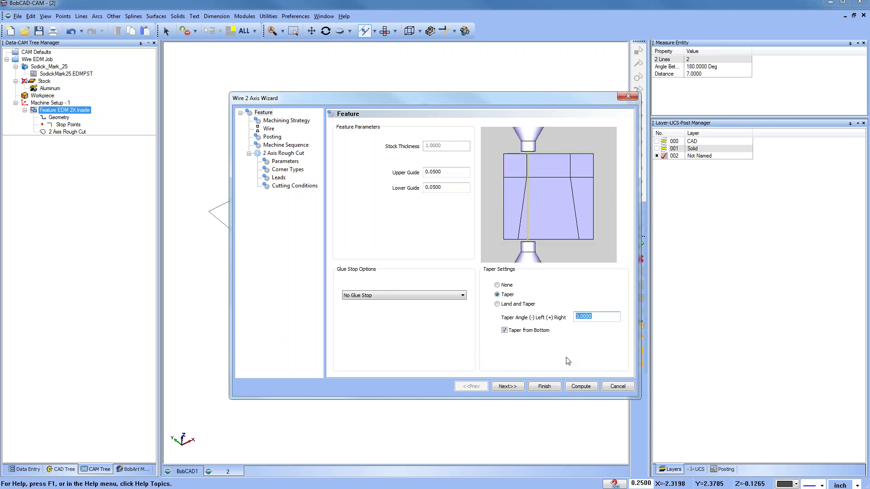
type("-3")
left_click(504, 331)
left_click(589, 317)
double_click(589, 316)
type("3")
left_click(580, 387)
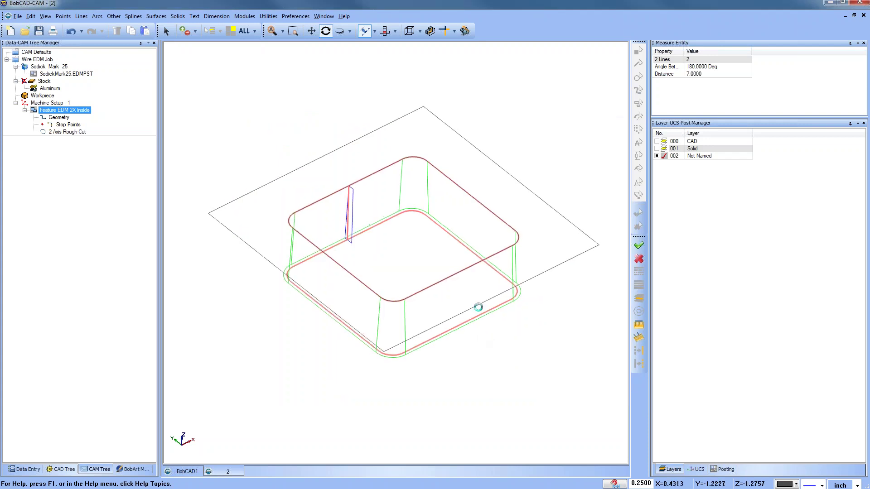
Set the feature's taper angle to -3 and recompute the toolpath
scroll(426, 207, "up", 1)
left_click(68, 125)
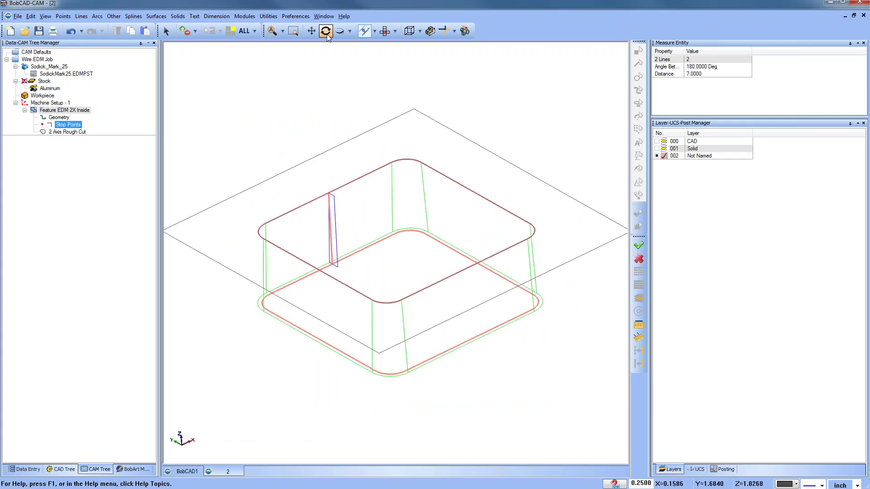
left_click(396, 30)
left_click(399, 79)
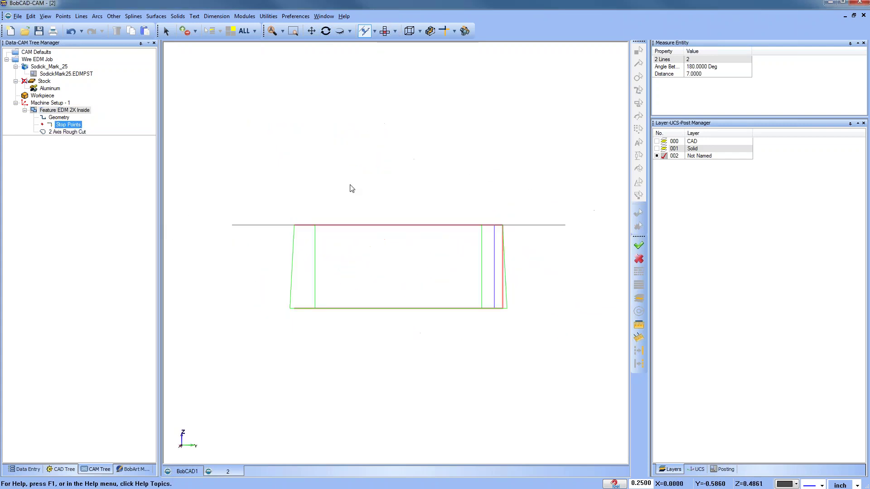
right_click(64, 111)
left_click(108, 119)
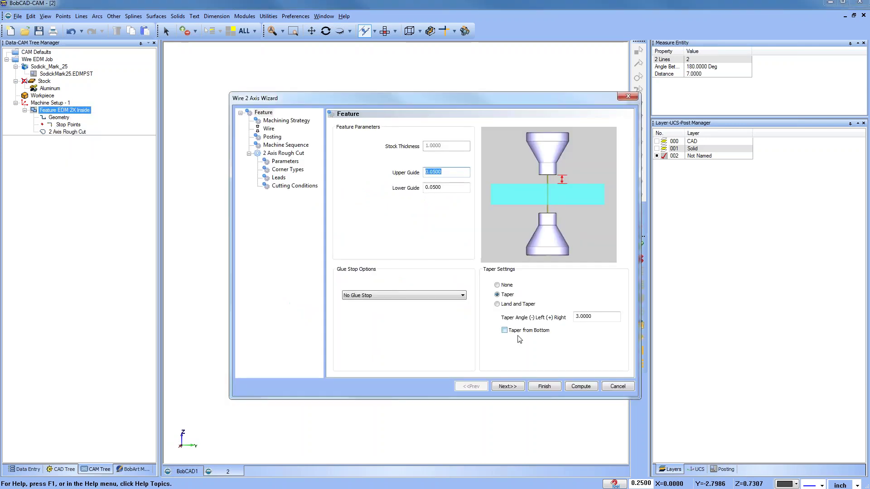
double_click(595, 316)
type("-3")
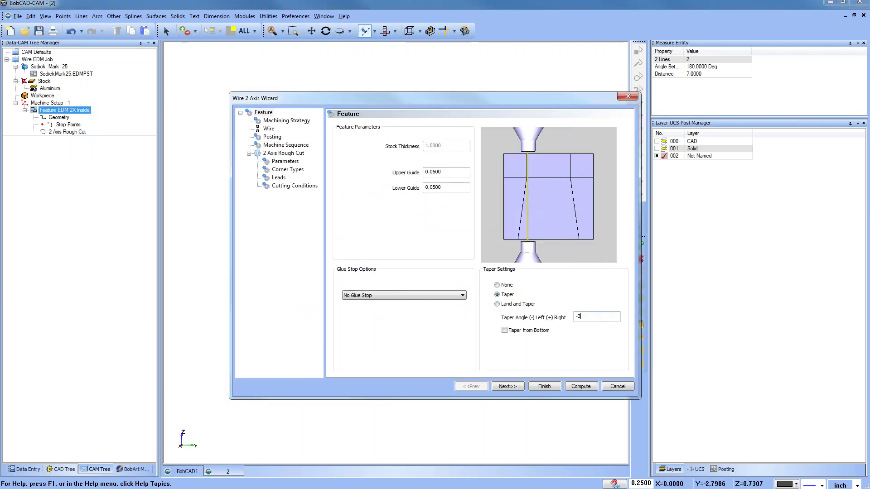
left_click(580, 386)
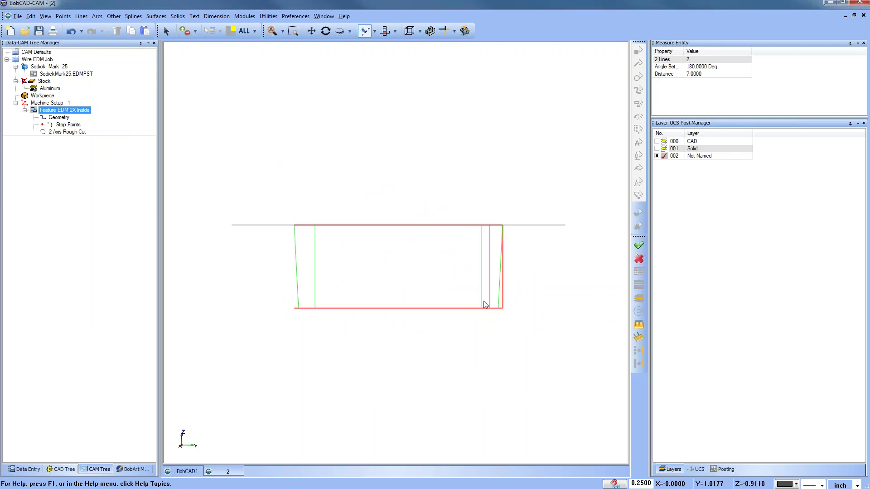
Switch the feature to Land and Taper with a taper angle of 3 and compute the toolpath
right_click(71, 110)
left_click(84, 115)
left_click(497, 304)
double_click(590, 317)
type(".25")
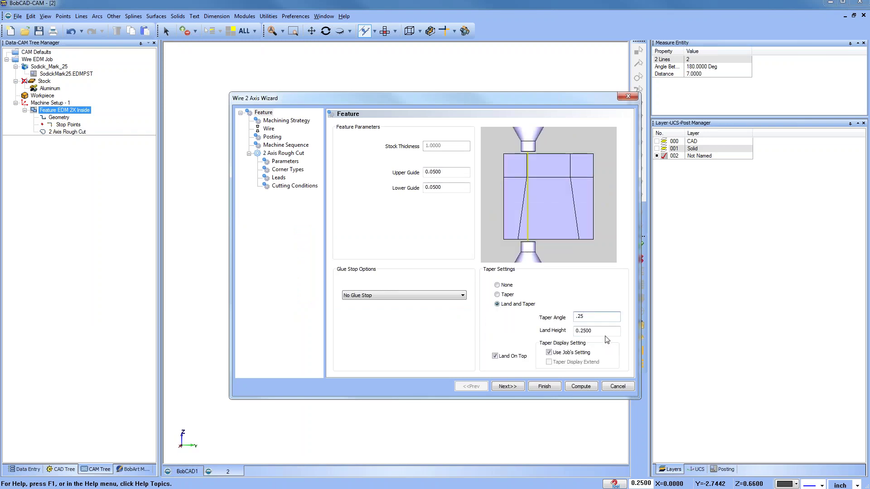
mouse_move(590, 317)
left_mouse_down()
mouse_move(575, 317)
mouse_move(573, 332)
left_mouse_up()
type("3")
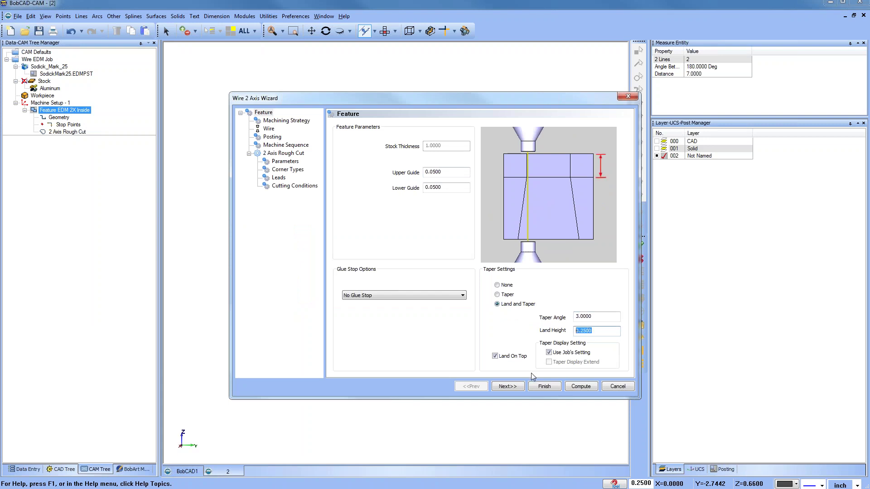
left_click(581, 387)
Turn off Land On Top for the feature and recompute the toolpath
middle_click_drag(460, 288, 396, 286)
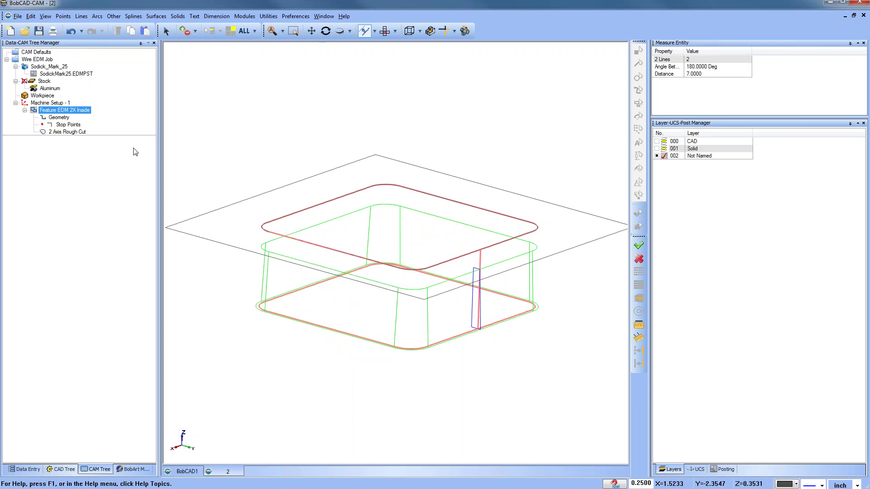
right_click(71, 115)
left_click(102, 122)
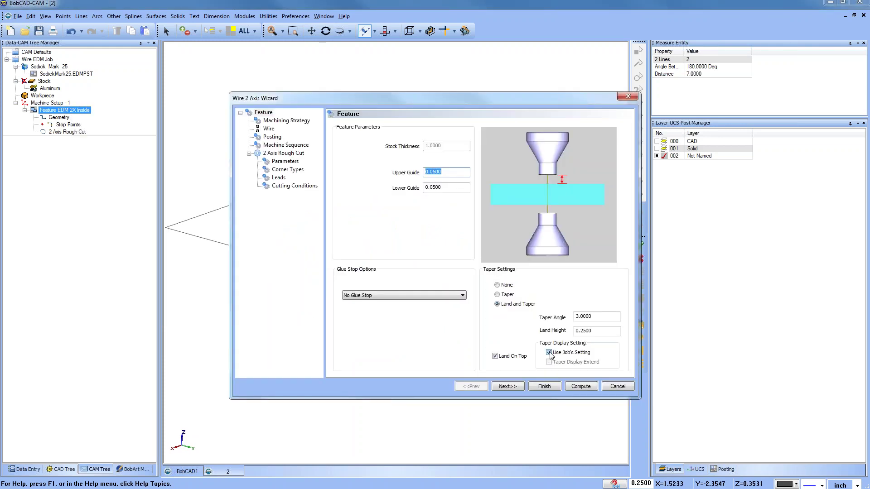
left_click(495, 356)
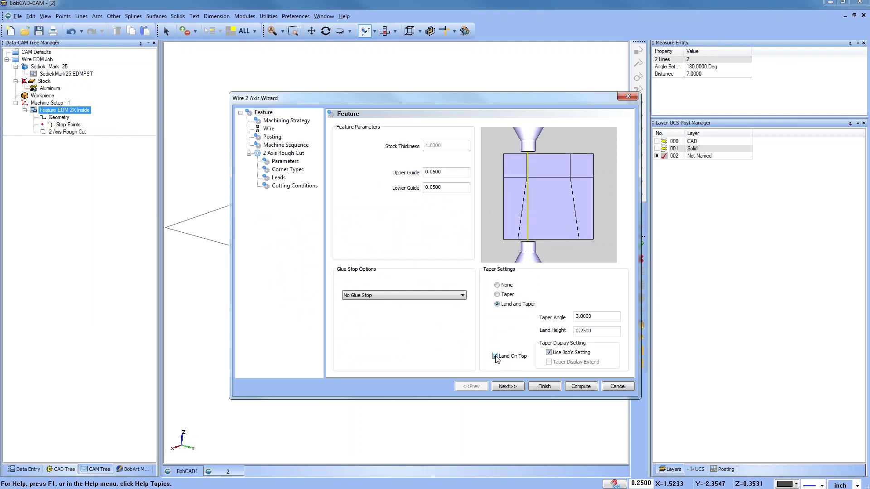
left_click(589, 388)
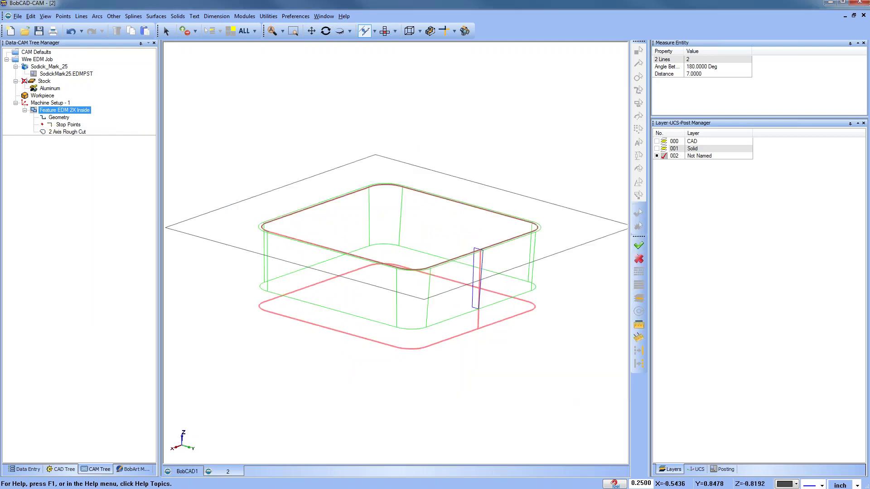
mouse_move(416, 298)
middle_mouse_down()
mouse_move(389, 298)
mouse_move(433, 295)
middle_mouse_up()
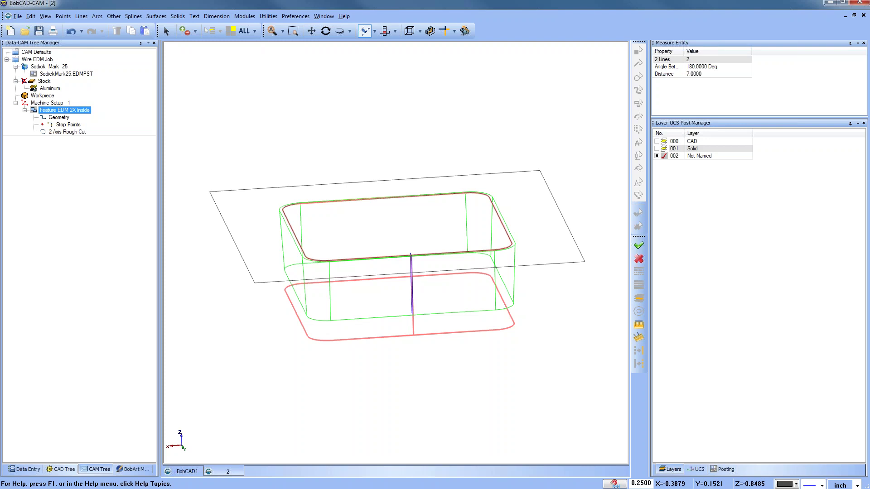
left_click(385, 31)
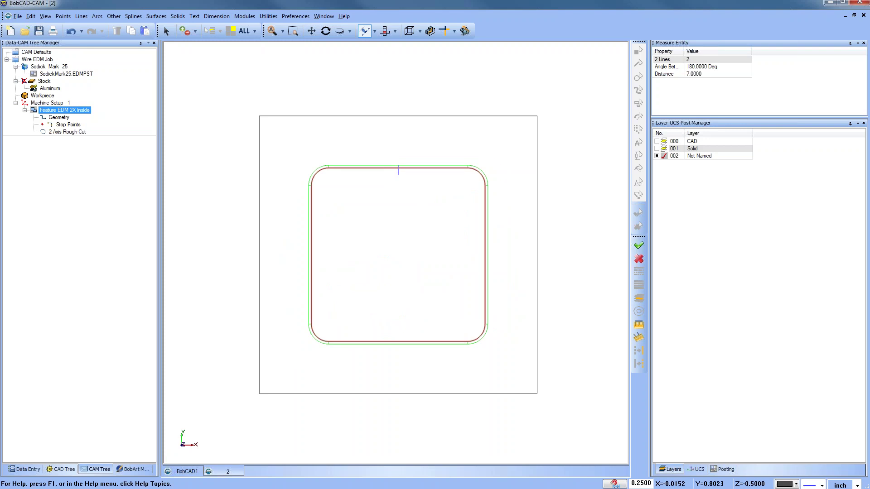
Edit the feature to keep No Glue Stop and set its taper setting to None
right_click(356, 135)
key("Escape")
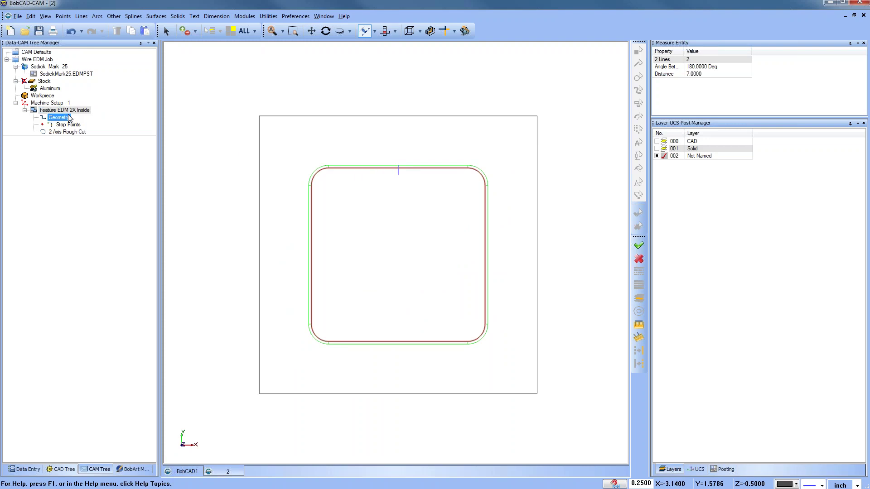
right_click(72, 111)
left_click(81, 118)
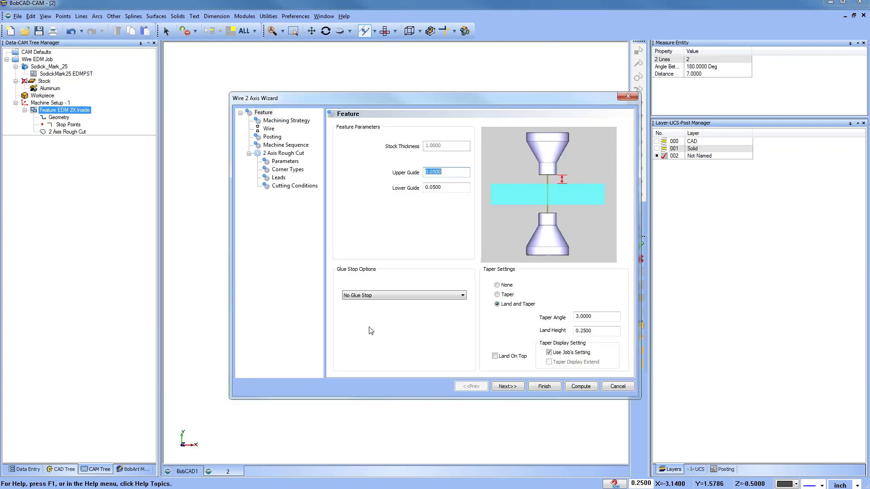
left_click(289, 164)
left_click(292, 169)
left_click(287, 163)
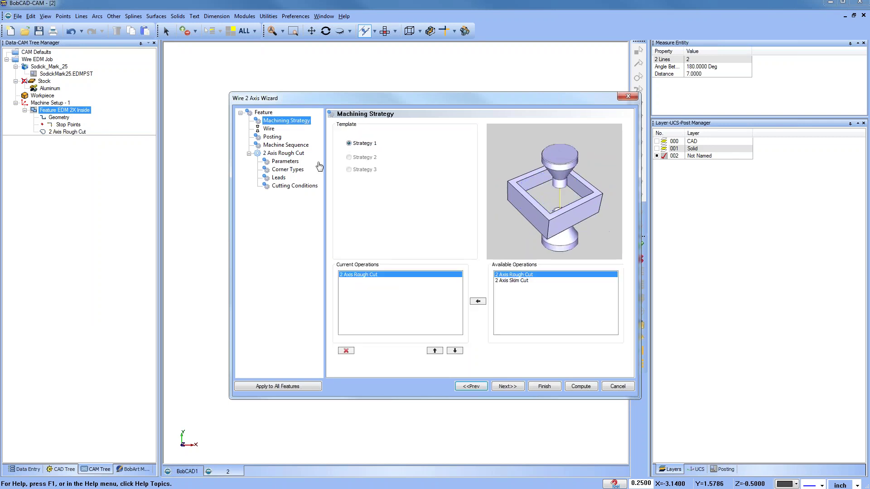
left_click(264, 112)
left_click(413, 295)
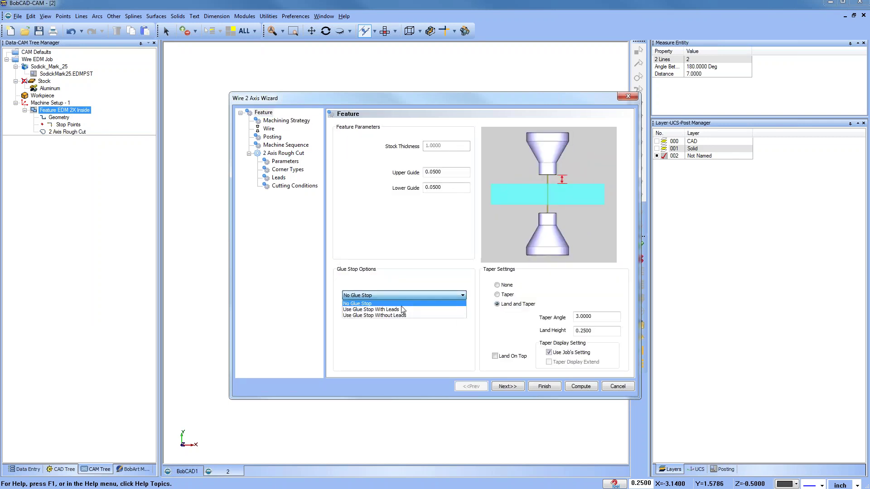
left_click(406, 304)
left_click(497, 285)
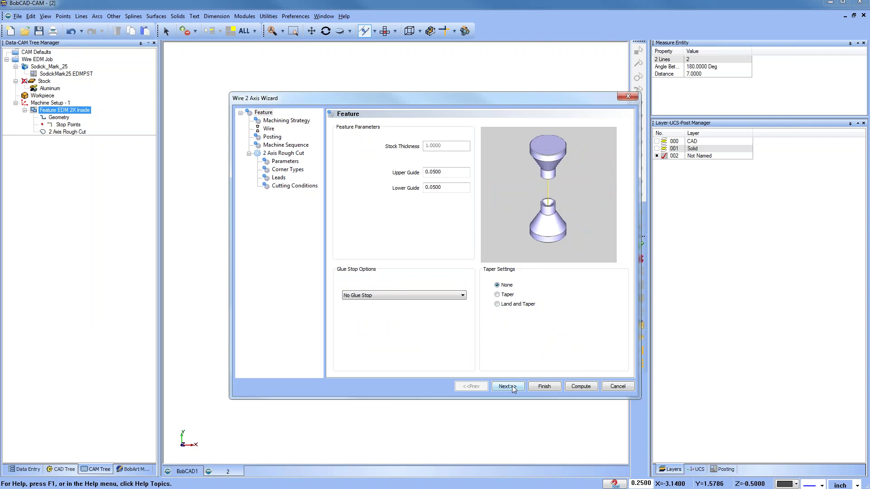
Change the rough cut's pattern to Coreless, compute the toolpath and inspect it in the model
left_click(512, 387)
left_click(512, 387)
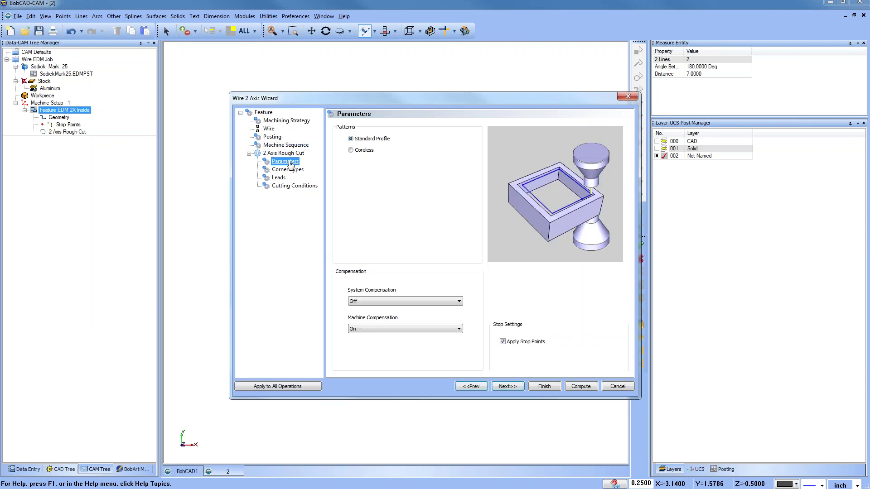
left_click(351, 150)
left_click(581, 387)
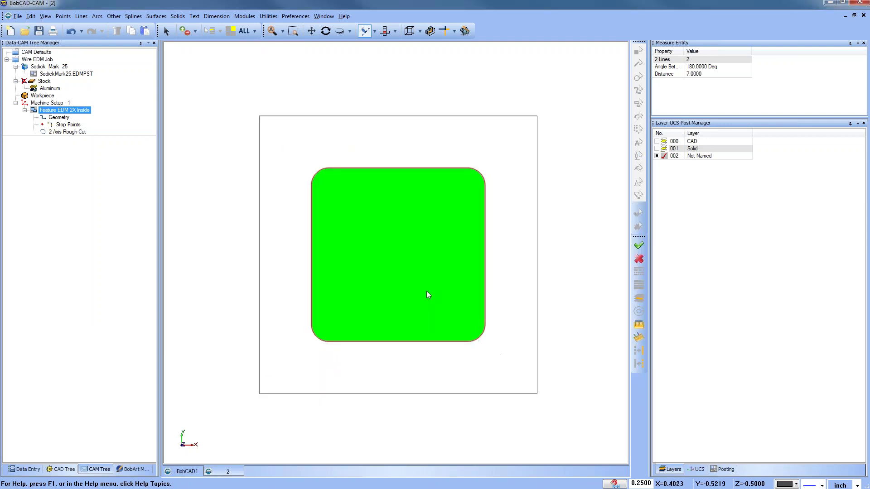
scroll(426, 317, "up", 5)
scroll(376, 235, "up", 2)
scroll(376, 234, "down", 8)
middle_click_drag(427, 334, 441, 341)
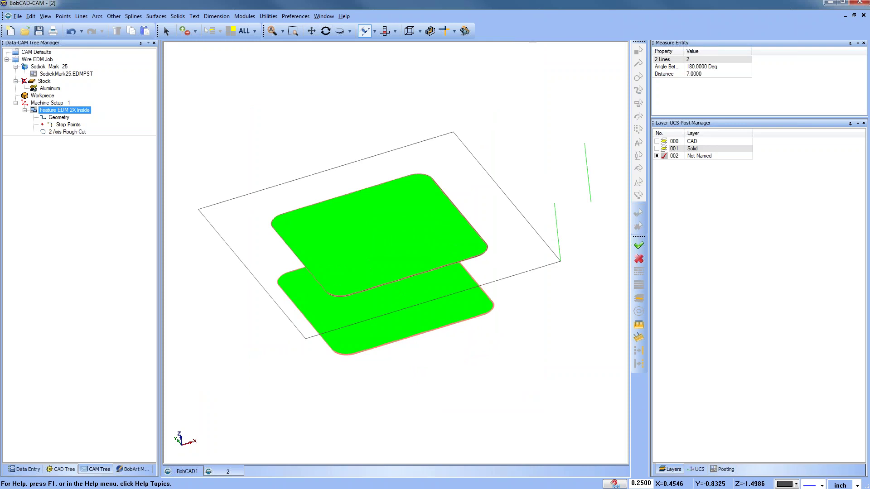
Edit the coreless feature to use Taper with Taper from Bottom turned off, and recompute the toolpath
right_click(67, 110)
left_click(85, 115)
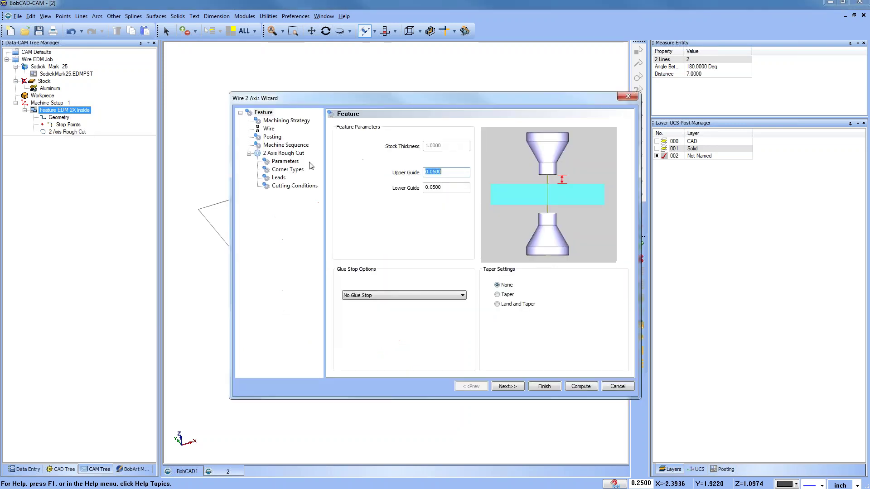
left_click(282, 121)
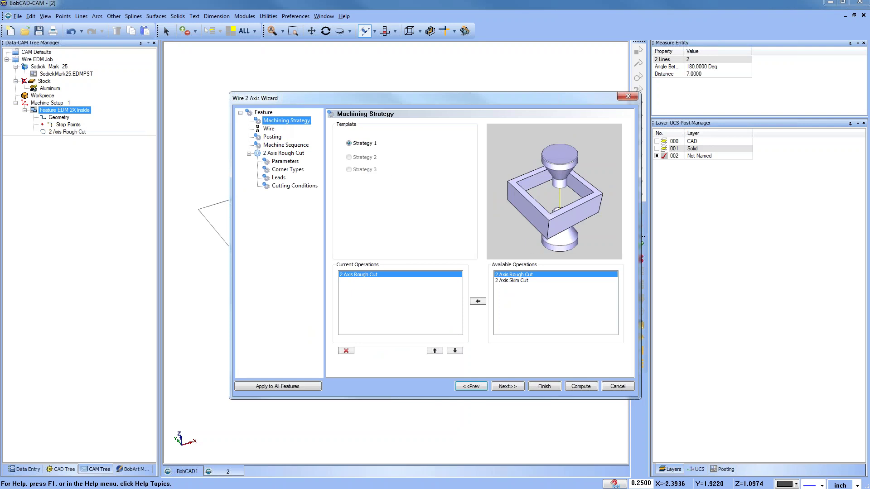
left_click(264, 113)
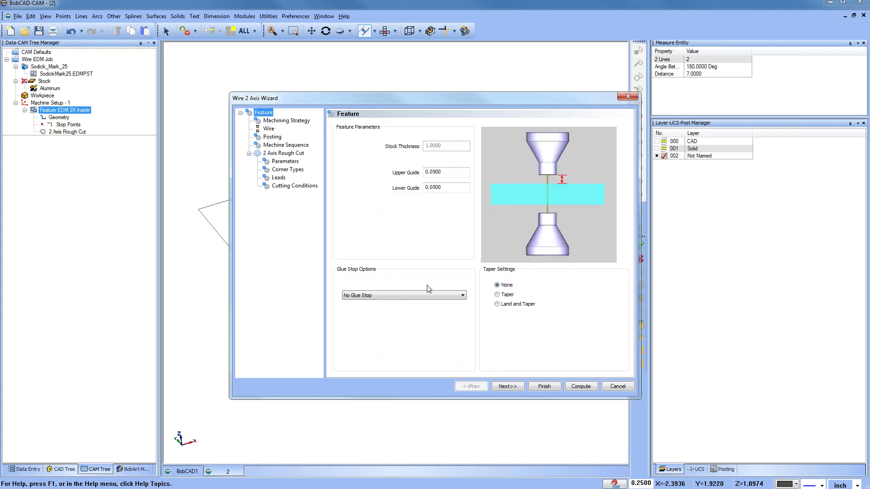
left_click(498, 295)
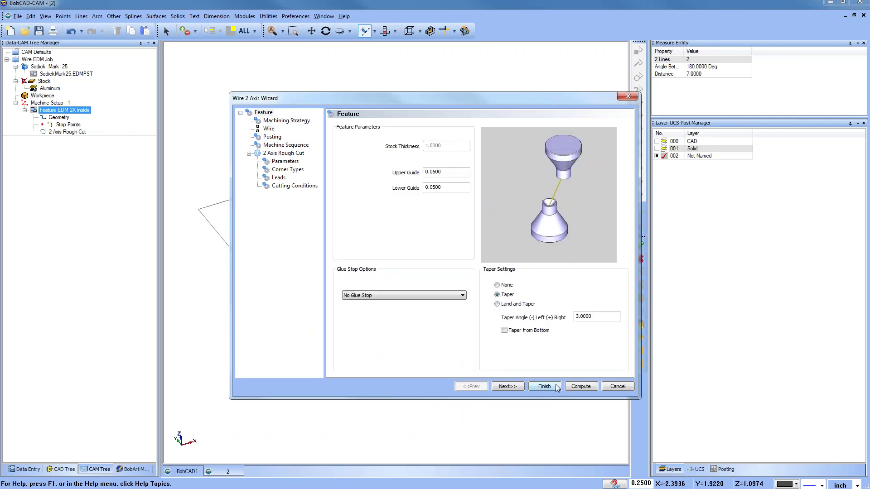
left_click(575, 387)
left_click(71, 73)
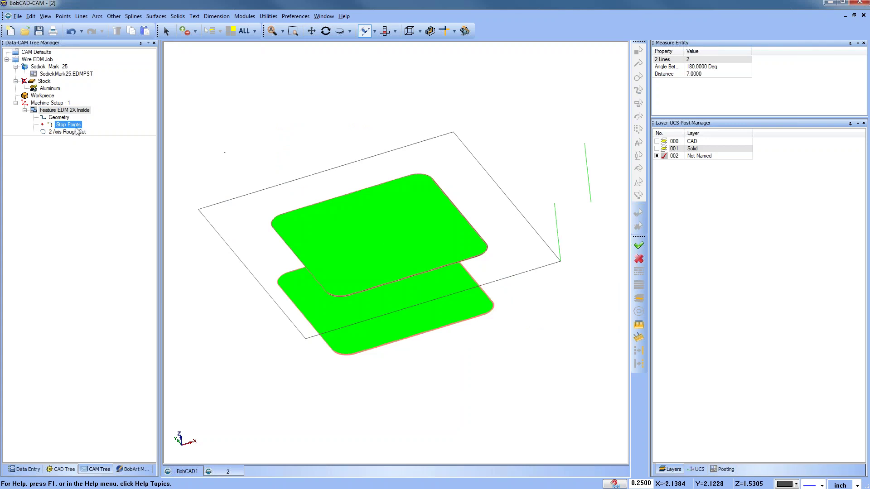
Delete the 2 Axis Inside feature from Machine Setup - 1
right_click(69, 110)
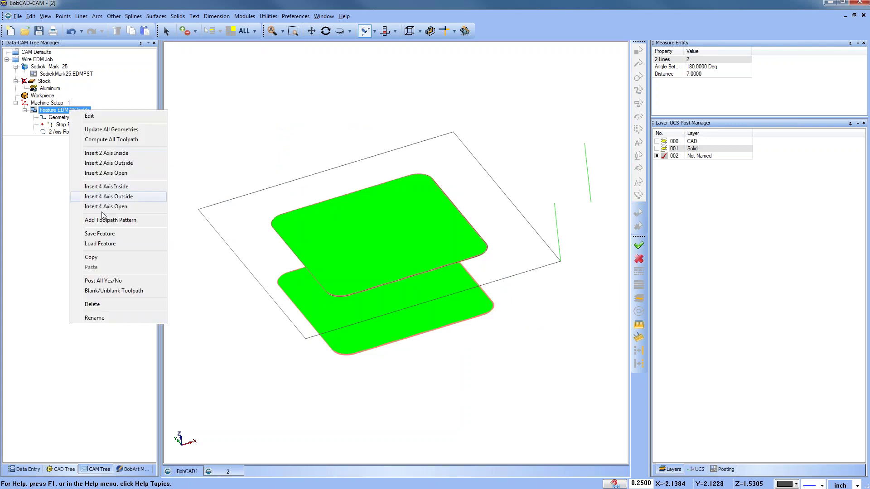
left_click(120, 304)
left_click(435, 270)
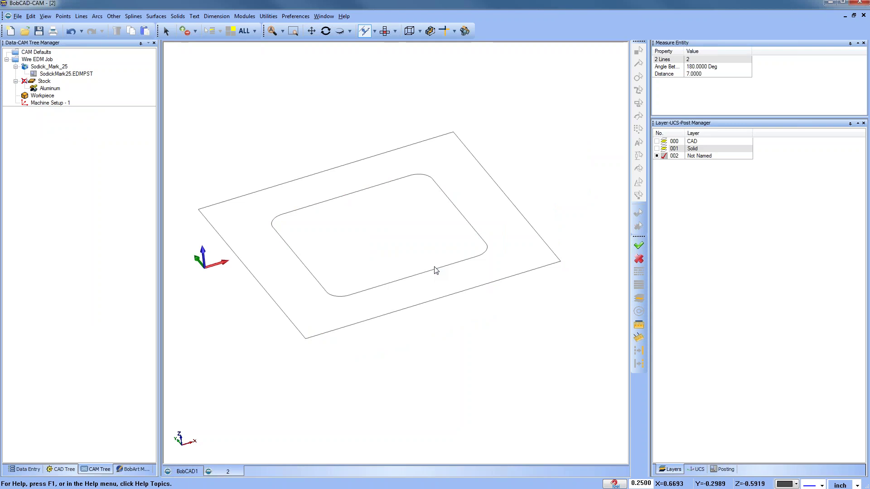
Add a 2 Axis Inside feature to Machine Setup - 1 using the inner rounded contour as its geometry
right_click(45, 104)
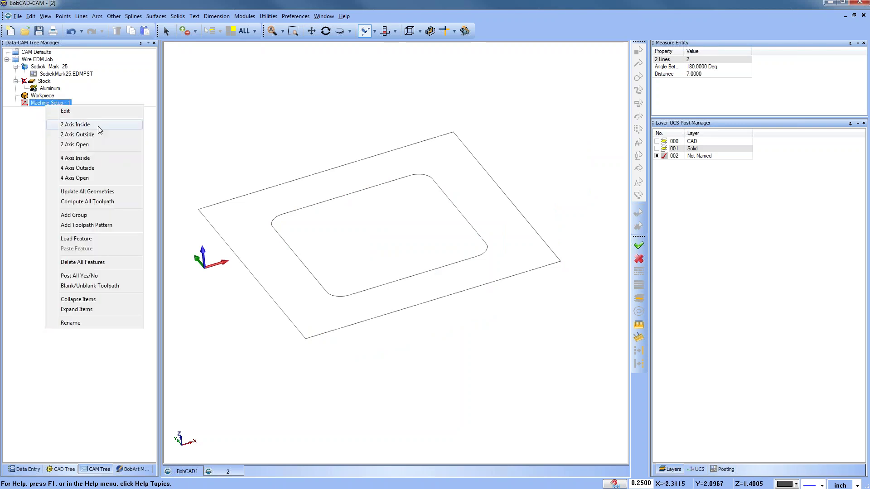
left_click(98, 126)
left_click(400, 156)
left_click(456, 208)
right_click(579, 223)
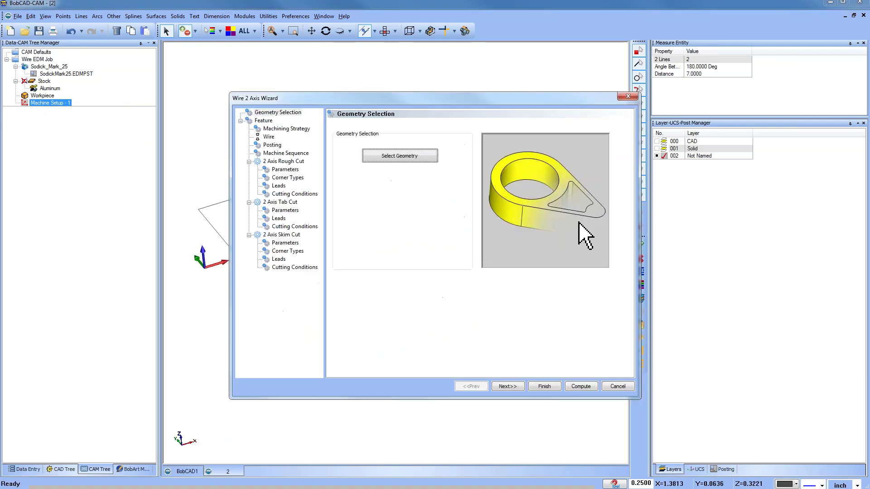
Configure the new feature to Use Glue Stop With Leads with a stop distance of 0.1 and no taper
left_click(507, 387)
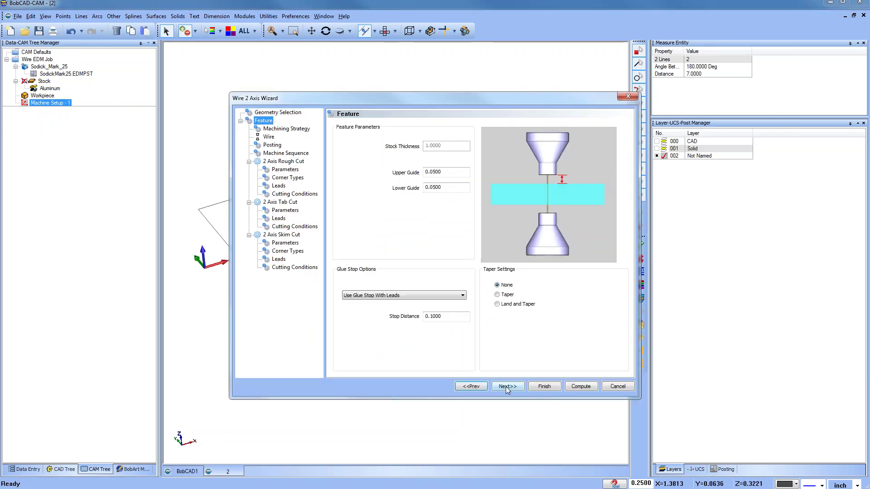
left_click(426, 297)
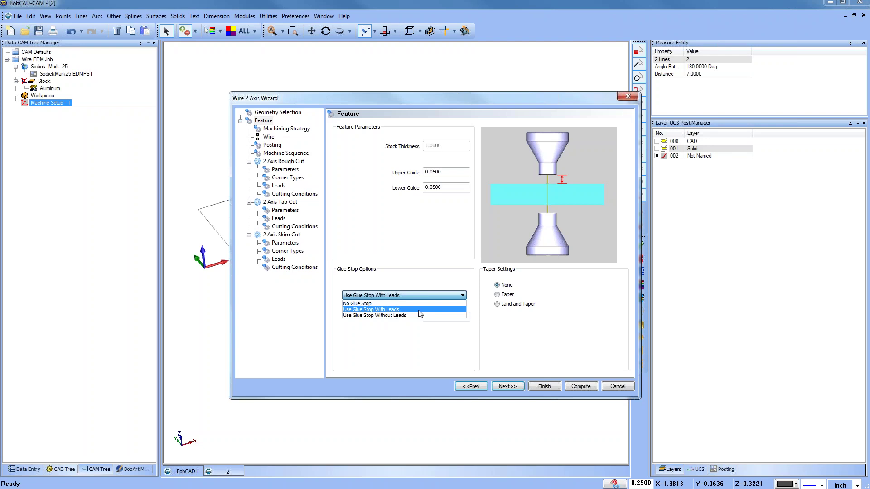
left_click(419, 310)
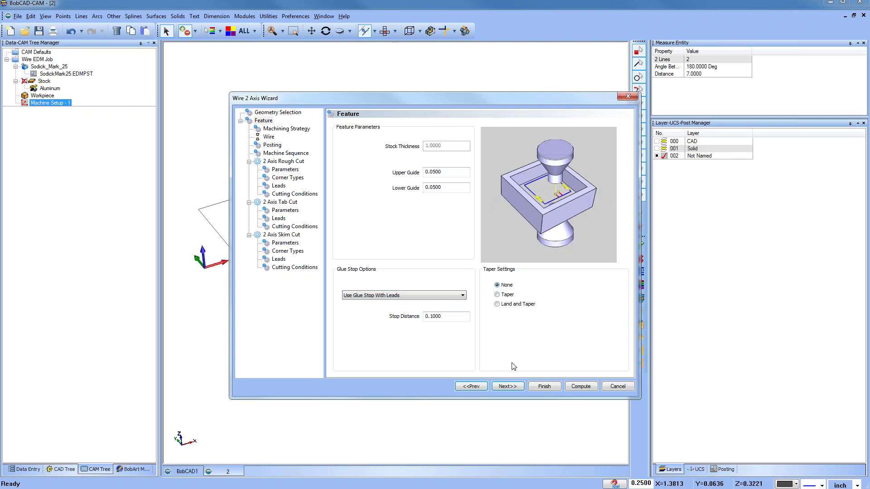
Review the operations in Strategy 1, the wire settings, and the rough cut's parameters, corner types, leads and cutting conditions
left_click(508, 387)
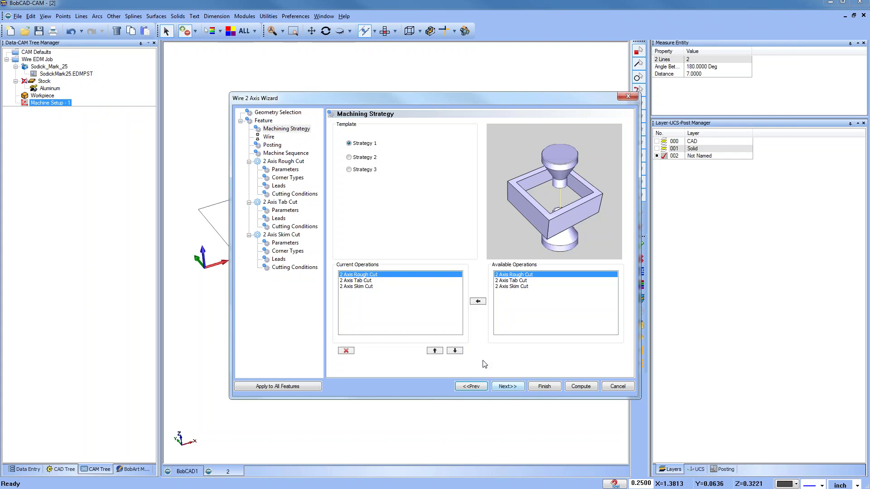
left_click(362, 281)
left_click(364, 286)
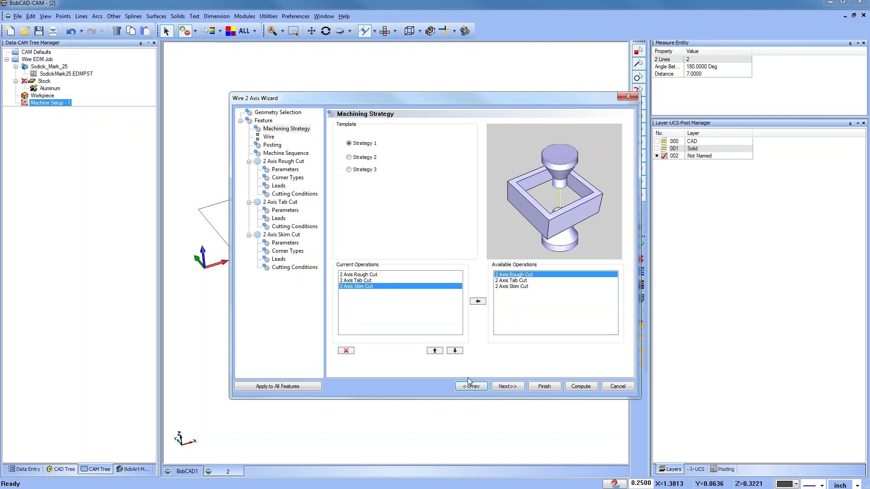
left_click(503, 386)
left_click(502, 387)
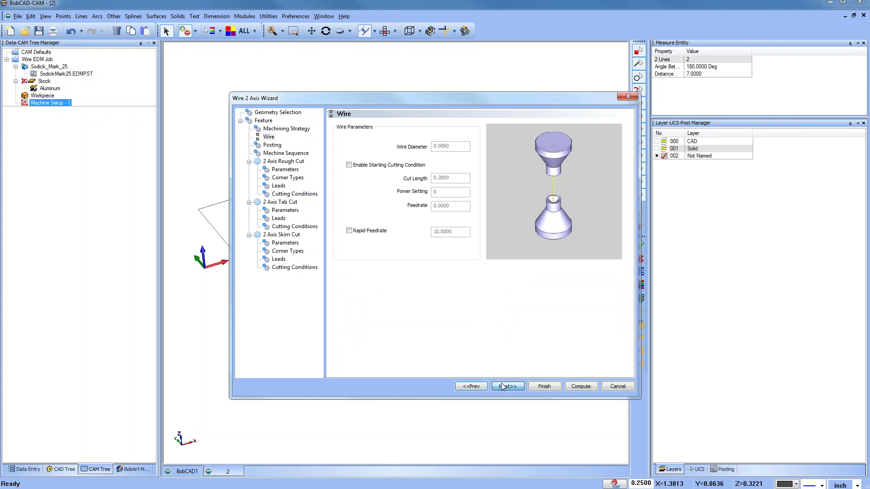
left_click(502, 387)
left_click(502, 386)
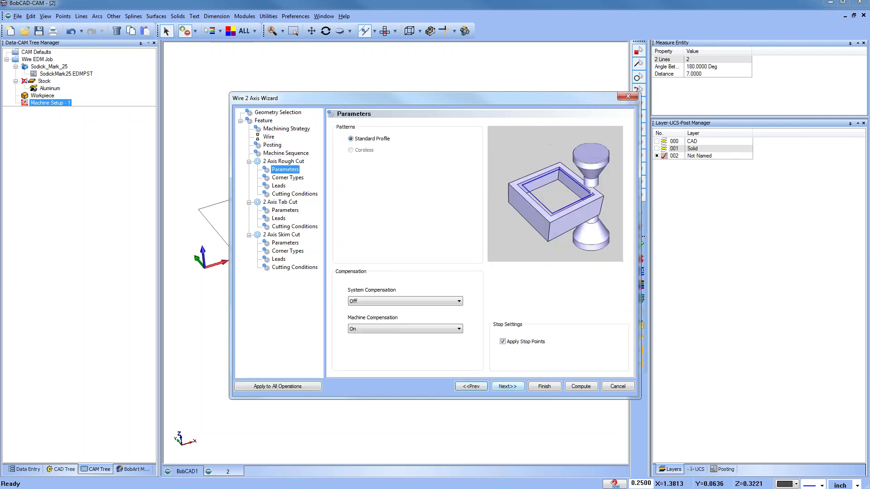
left_click(516, 388)
left_click(517, 390)
left_click(517, 390)
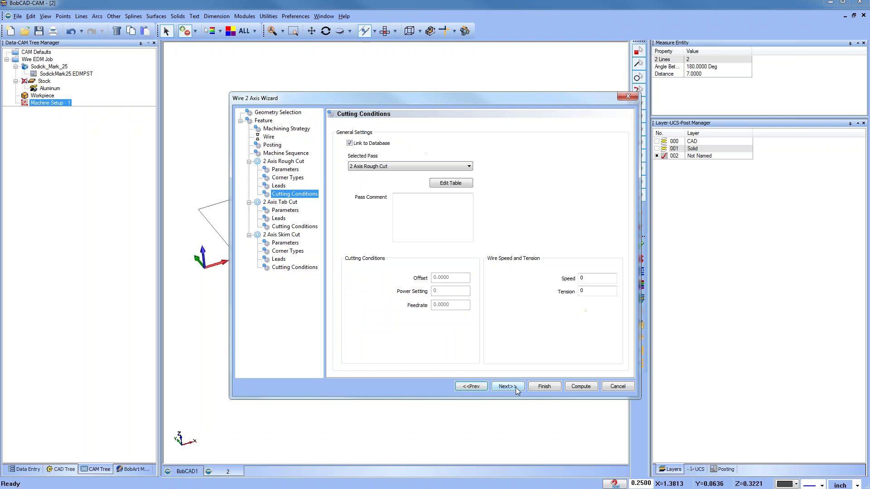
left_click(285, 169)
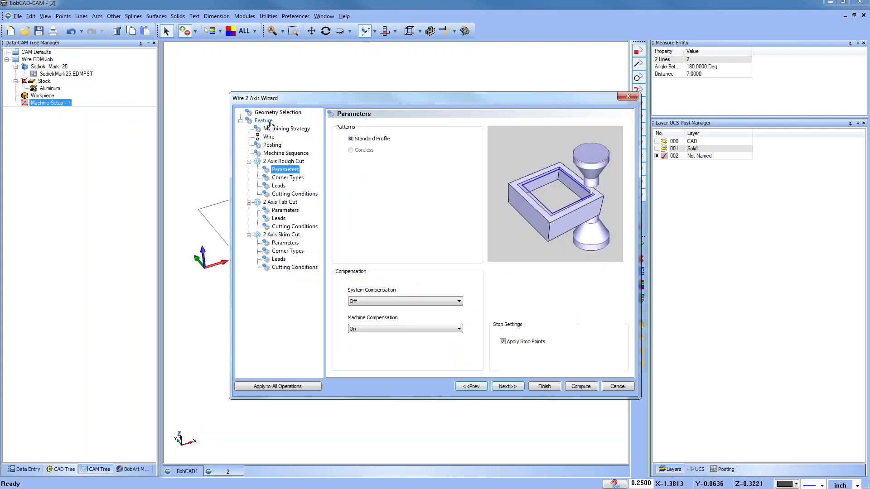
left_click(287, 178)
left_click(279, 186)
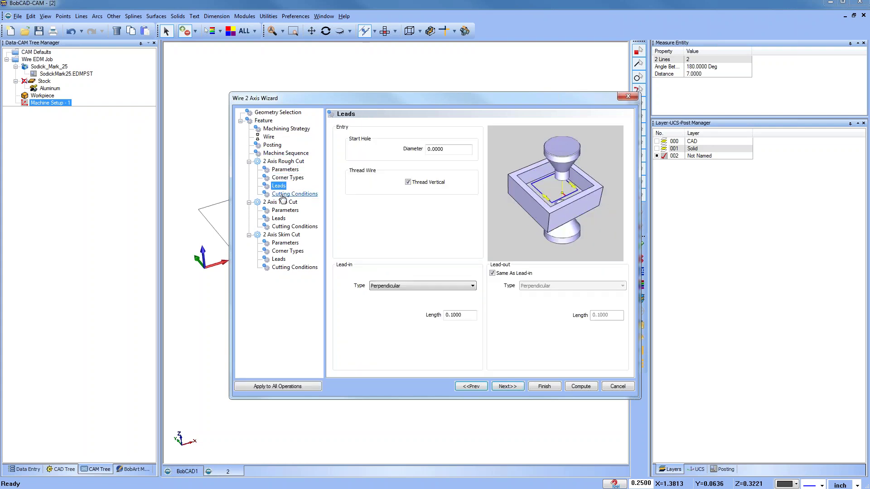
left_click(282, 195)
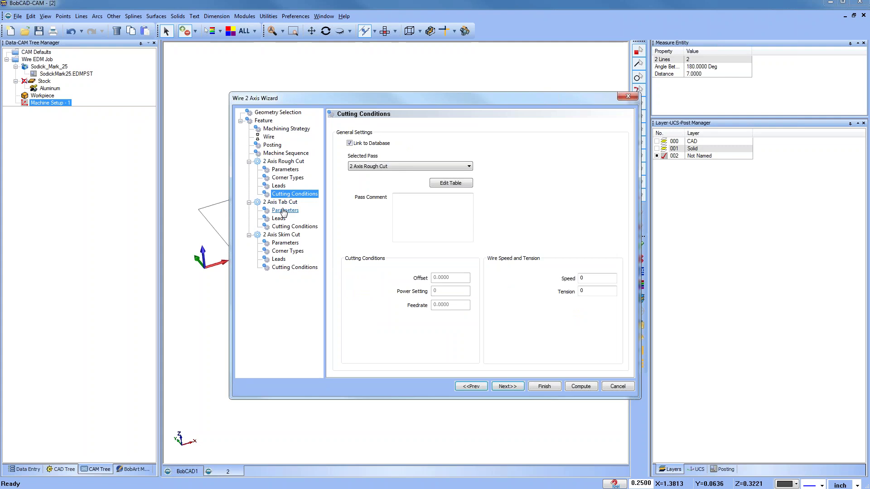
Check the tab cut and skim cut settings, keep one skim pass in the same direction, and generate the feature's toolpath
left_click(284, 211)
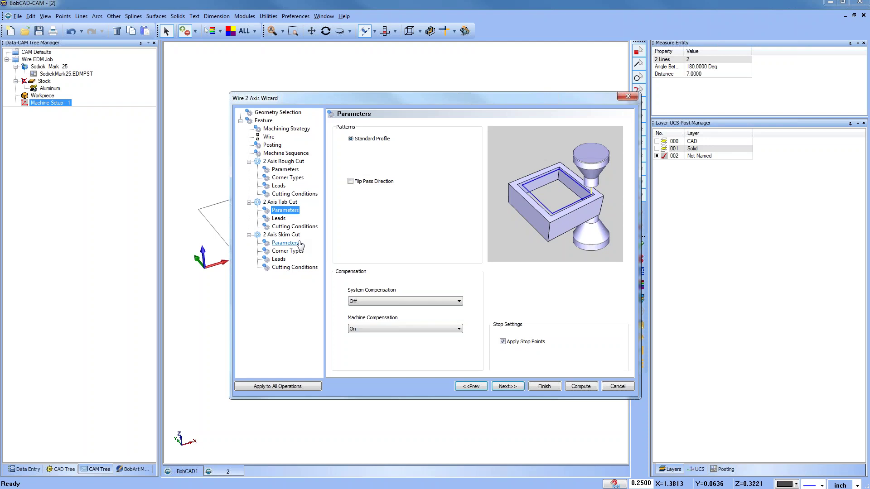
left_click(279, 219)
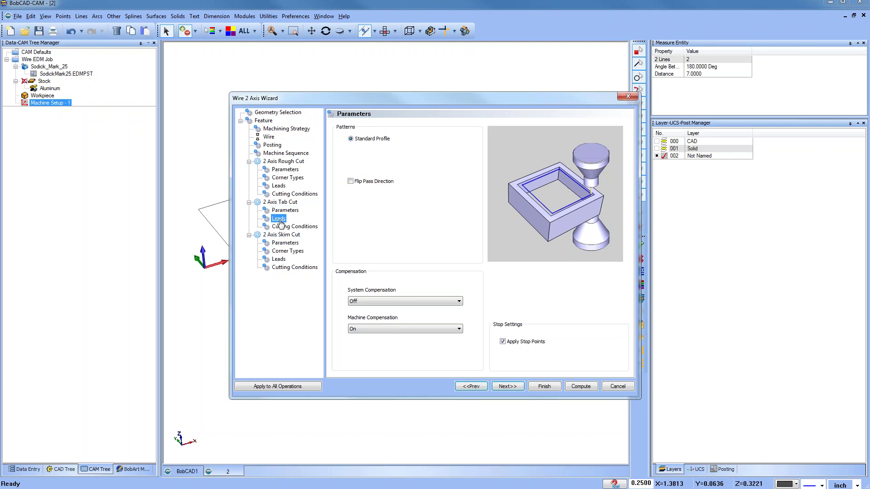
left_click(283, 228)
left_click(285, 243)
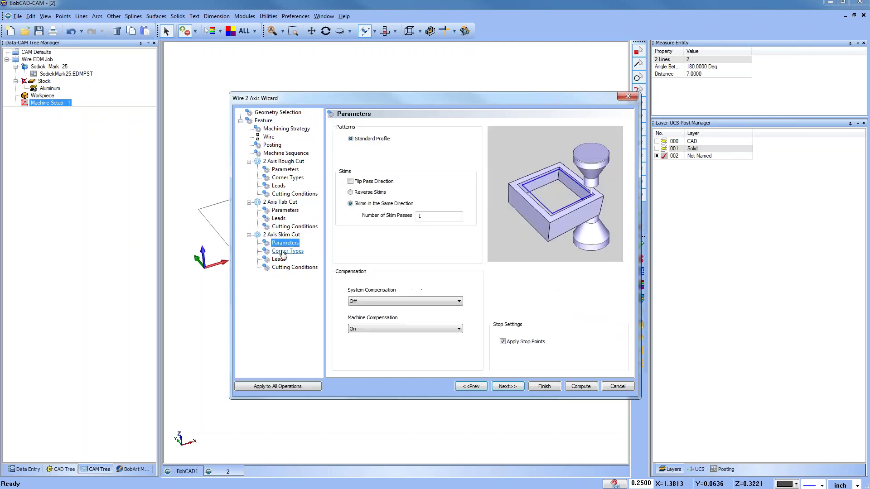
left_click(420, 217)
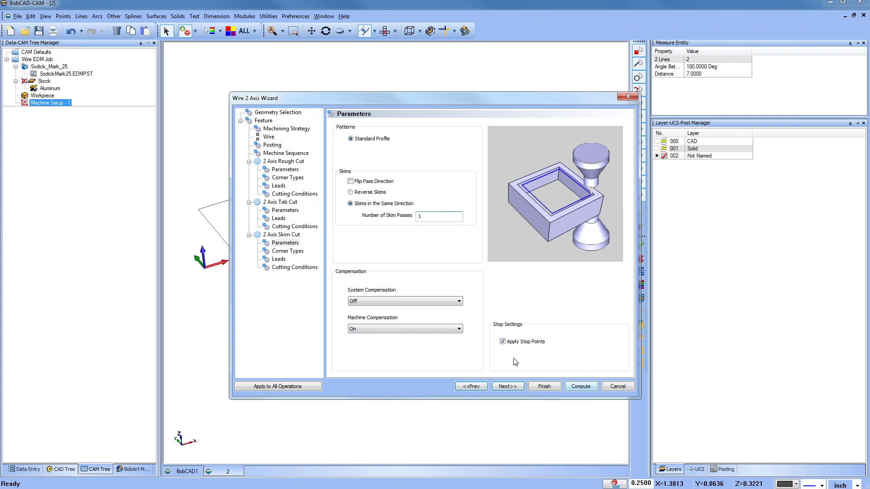
left_click(544, 386)
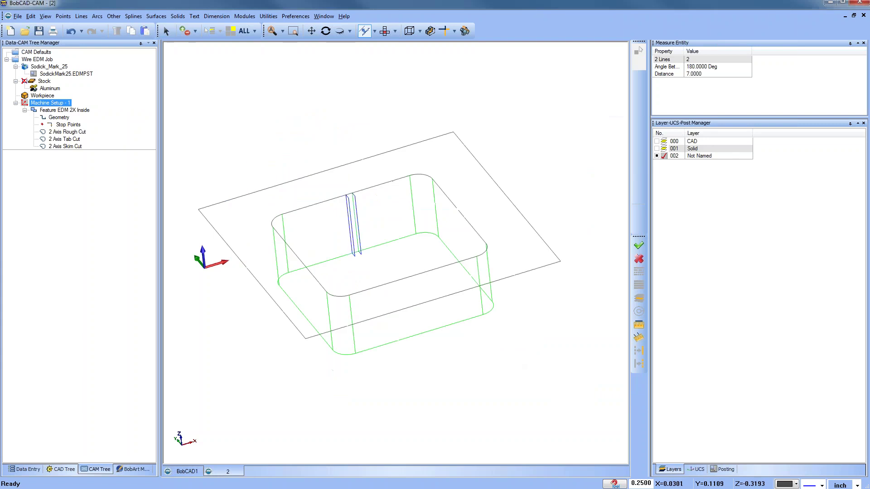
Backplot the 2 Axis Rough Cut step by step in a top view around the glue-stop gap
left_click(386, 32)
scroll(388, 177, "up", 3)
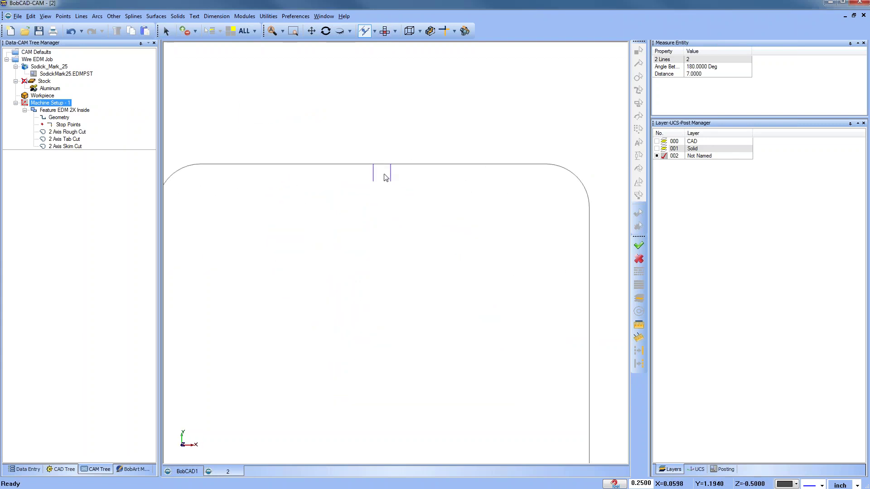
right_click(78, 131)
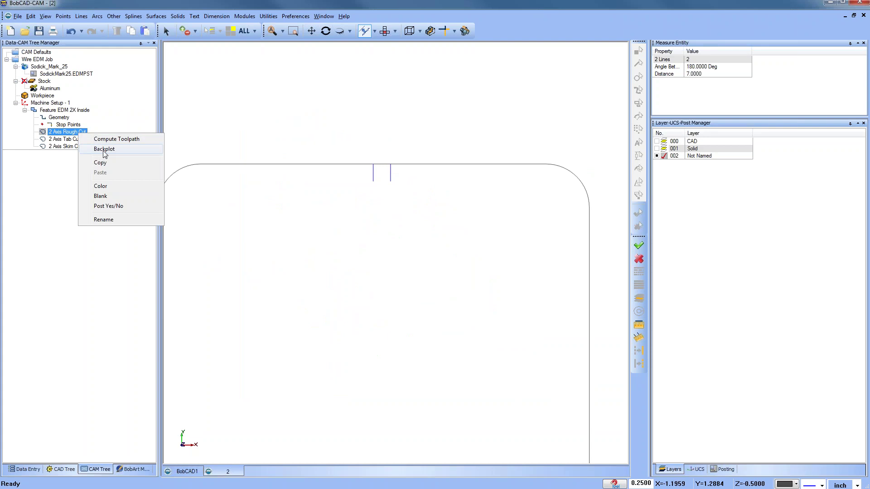
left_click(100, 150)
left_click(68, 75)
left_click(69, 74)
left_click(69, 75)
left_click(69, 75)
left_click(68, 74)
left_click(69, 75)
left_click(69, 74)
left_click(69, 74)
double_click(69, 75)
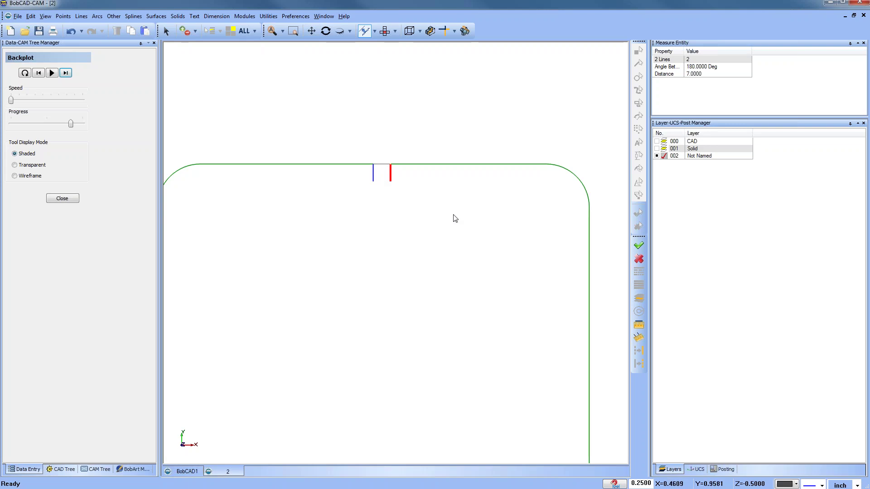
Sketch a fixed circle of radius 0.125 inside the inner contour, close to the middle of its right-hand side
scroll(391, 233, "down", 2)
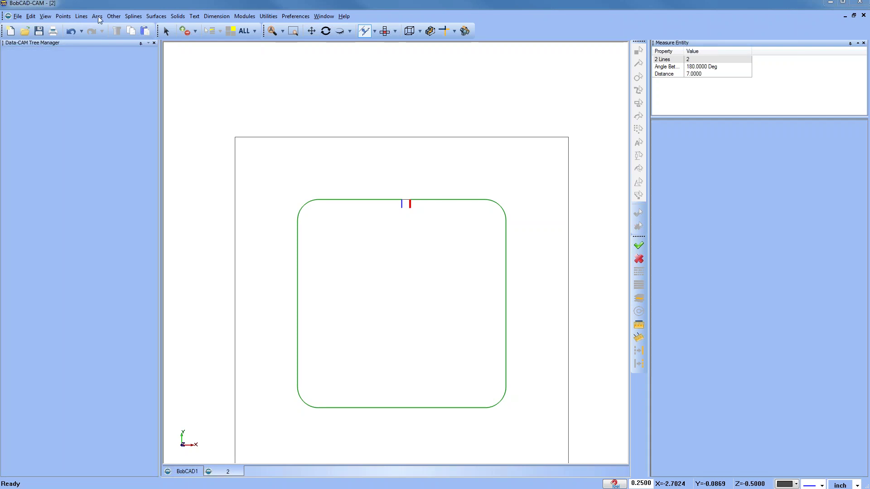
left_click(97, 17)
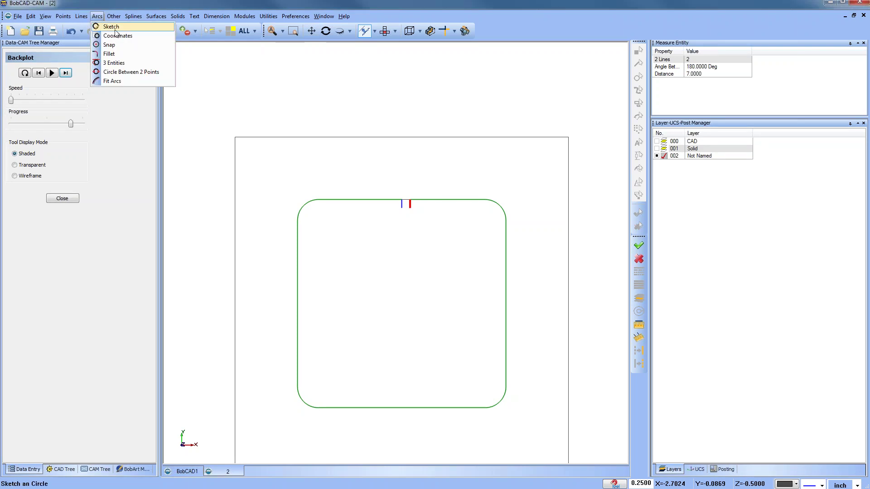
left_click(108, 26)
type(".125")
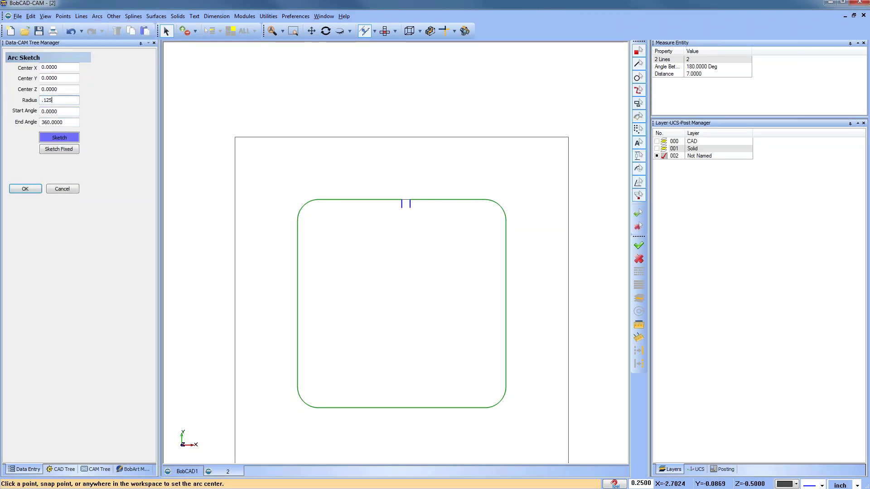
left_click(70, 151)
left_click(485, 304)
left_click(26, 189)
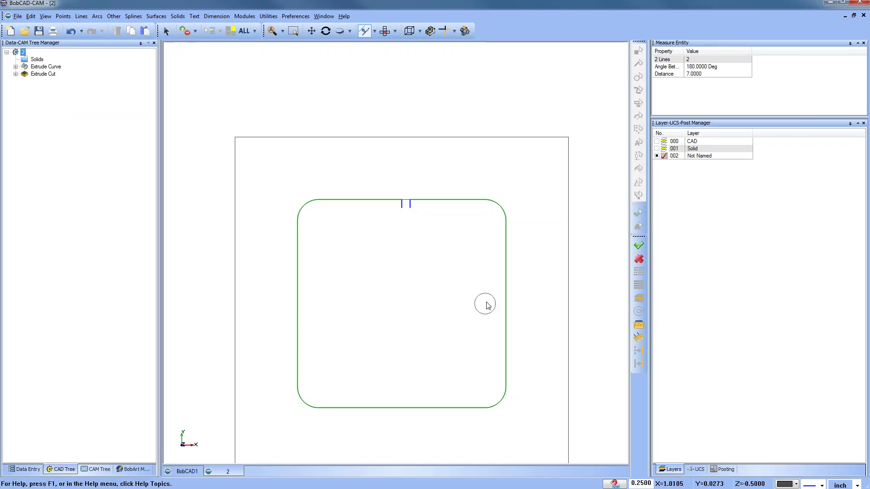
Create an arc-center point in the small circle inside the contour
scroll(486, 307, "up", 2)
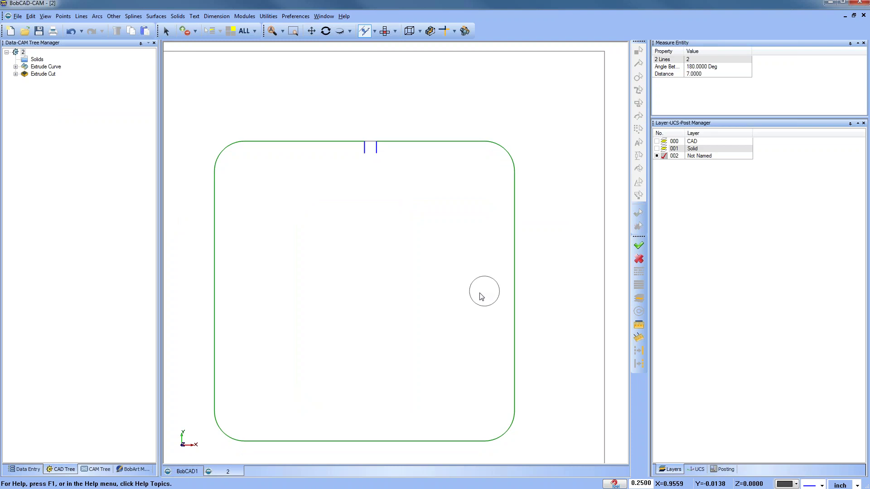
left_click(63, 16)
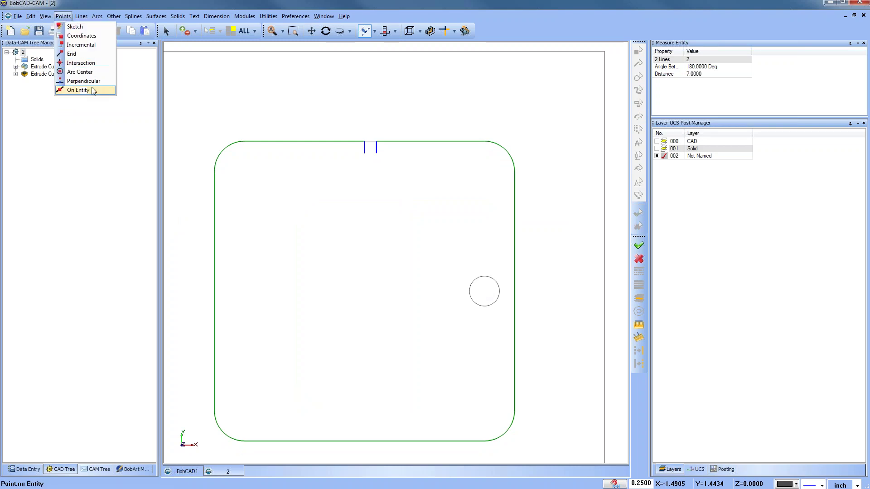
left_click(82, 70)
left_click(483, 310)
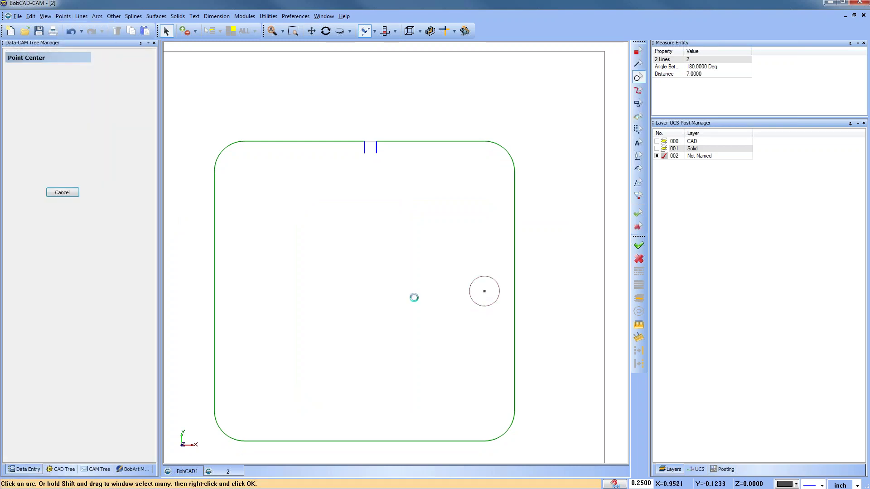
right_click(397, 293)
left_click(414, 300)
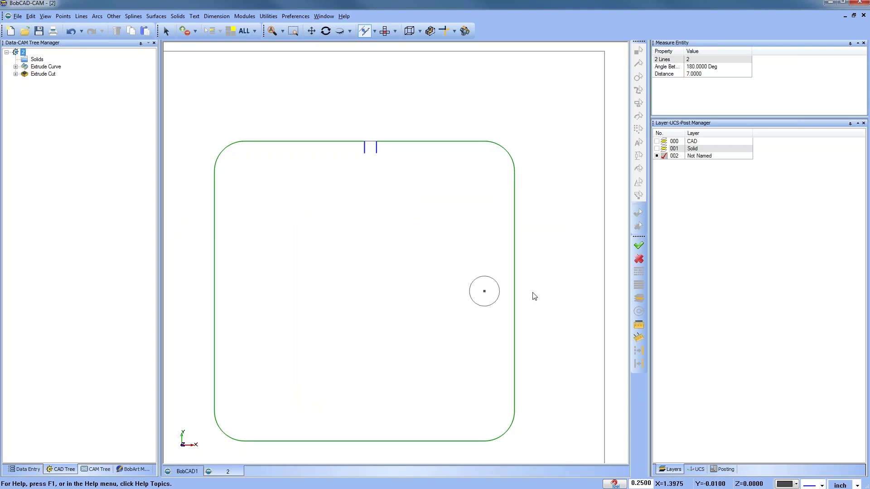
Move the feature geometry's start point to the middle of the contour's right-hand side, beside the small circle
left_click(96, 469)
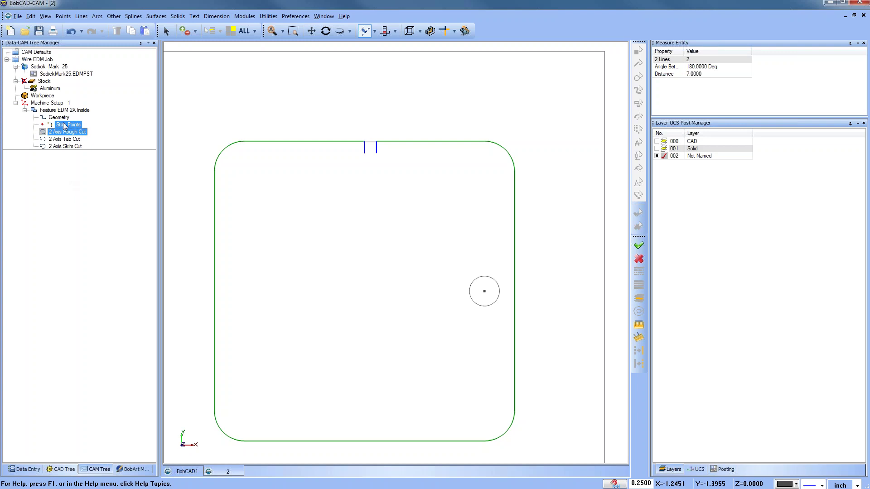
right_click(62, 118)
left_click(121, 145)
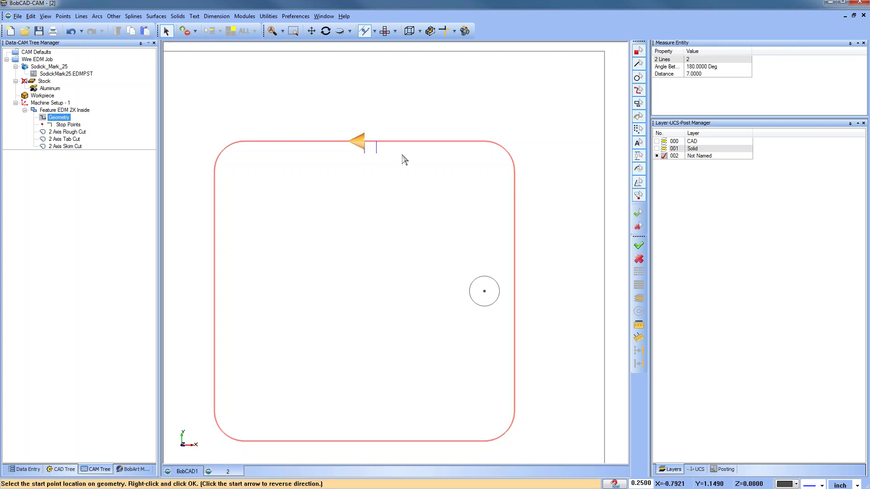
left_click(514, 291)
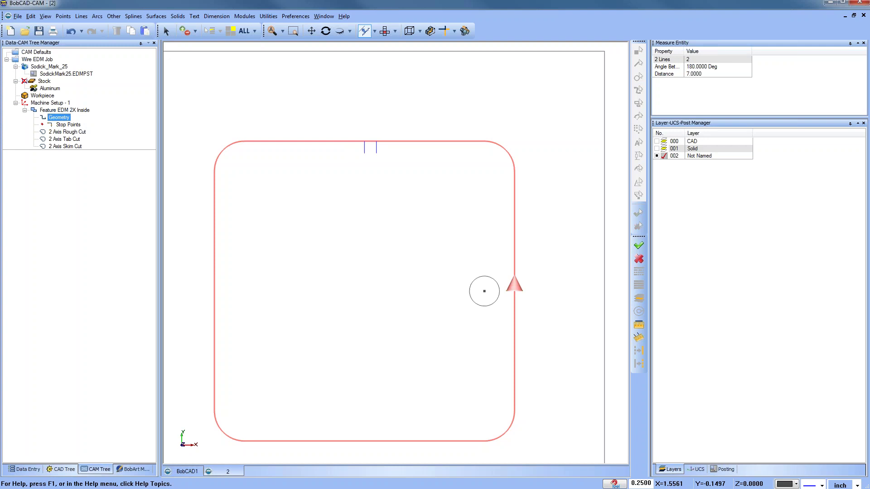
Set the rough cut's lead-in to Select Point at the circle's center point, apply it to all operations, and compute the toolpath
right_click(65, 110)
left_click(87, 118)
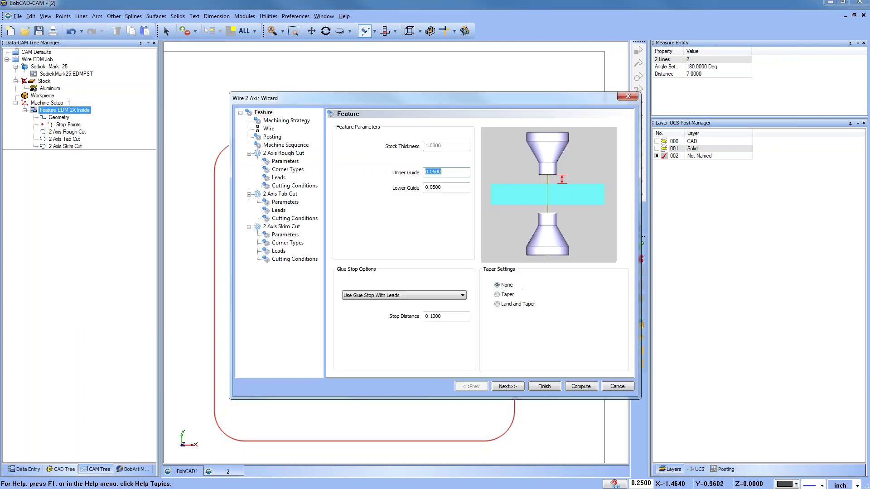
left_click(282, 180)
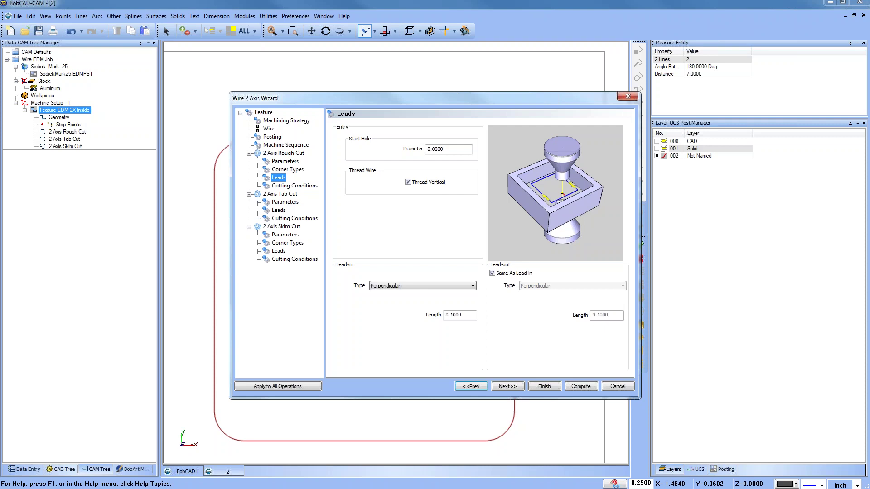
left_click(413, 288)
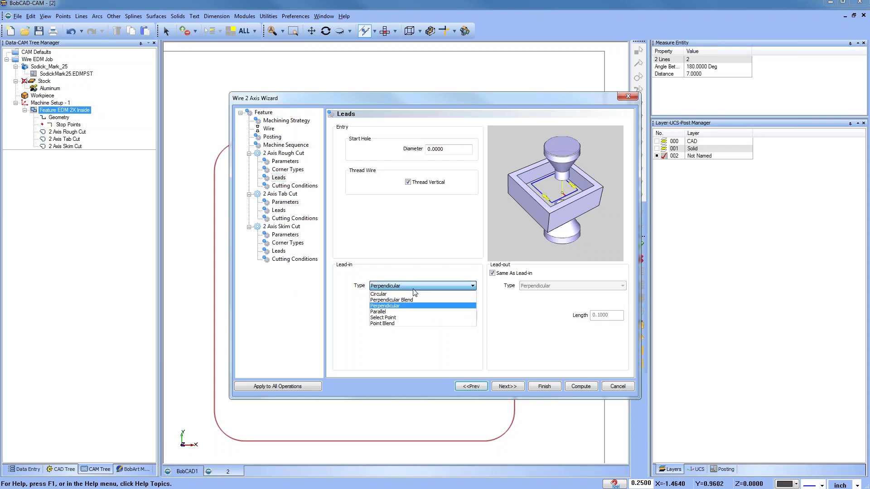
left_click(417, 318)
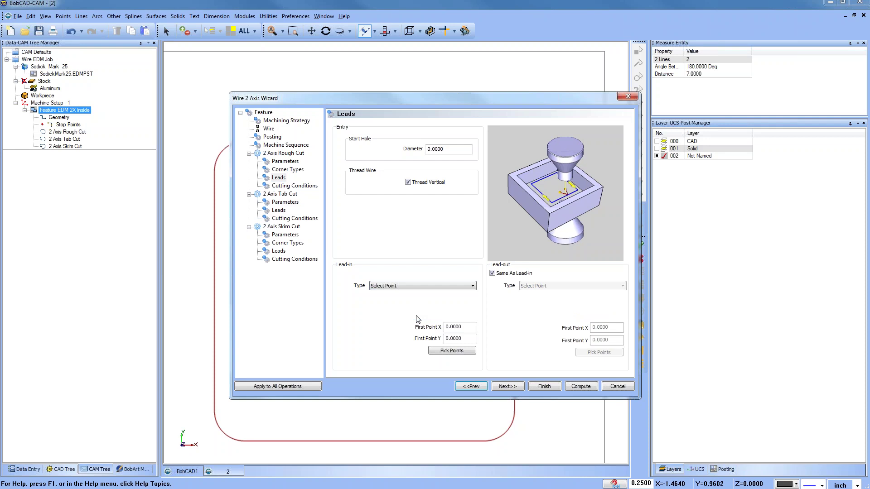
left_click(452, 351)
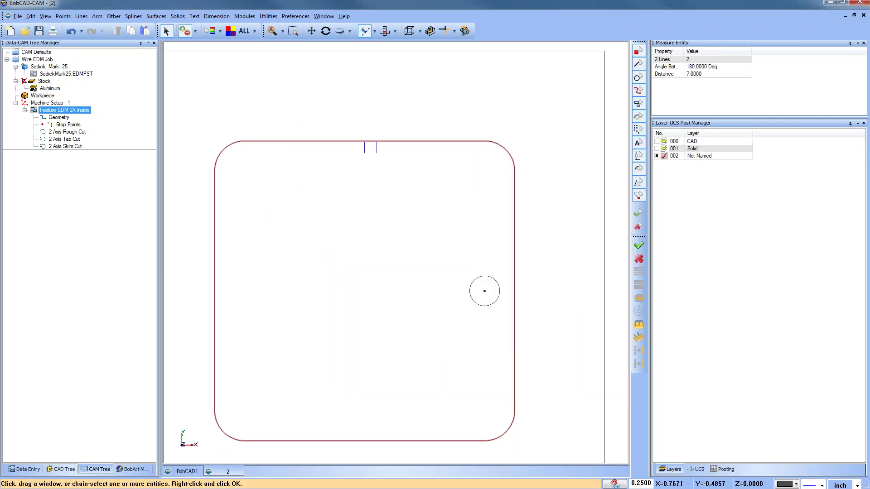
left_click(485, 292)
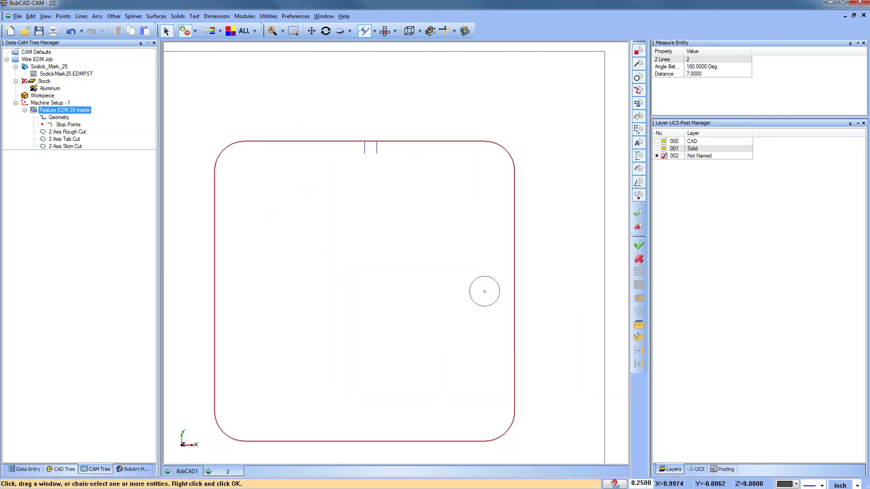
key("space")
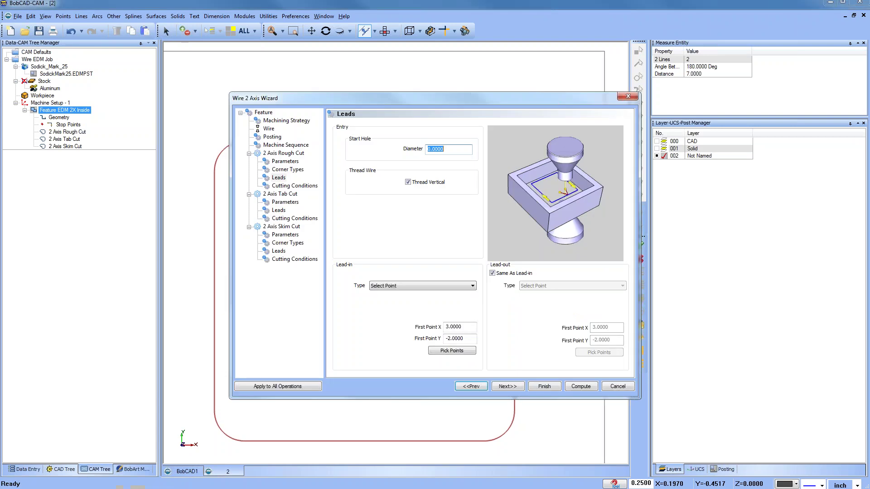
left_click(284, 387)
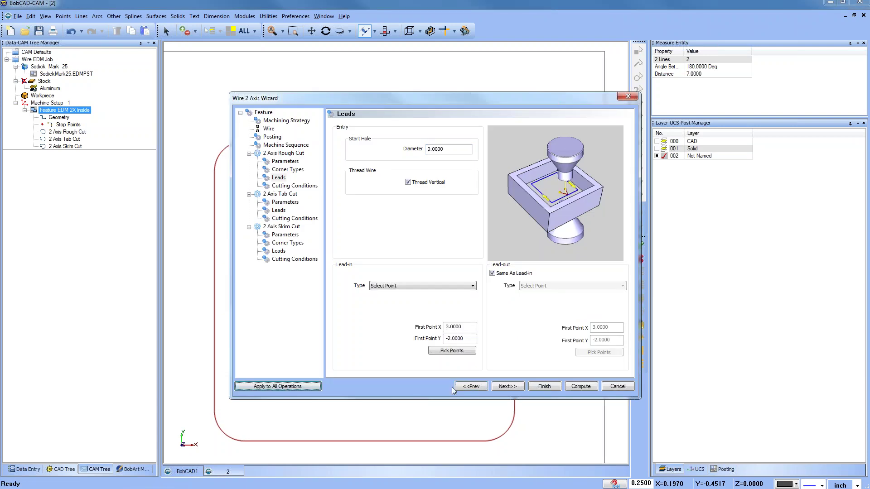
left_click(581, 387)
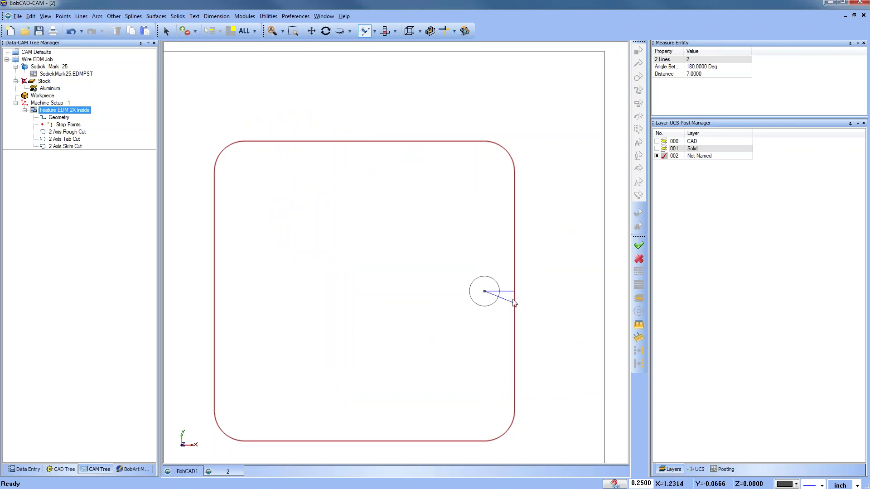
Examine the geometry's start point and direction and the rough cut's leads and parameters, and recompute the feature
left_click(68, 132)
left_click(65, 119)
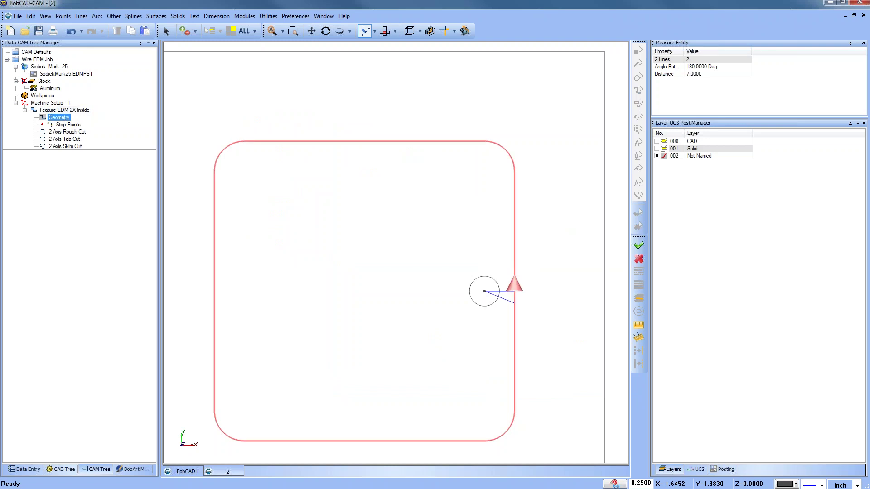
left_click(65, 110)
right_click(64, 110)
left_click(91, 119)
left_click(279, 177)
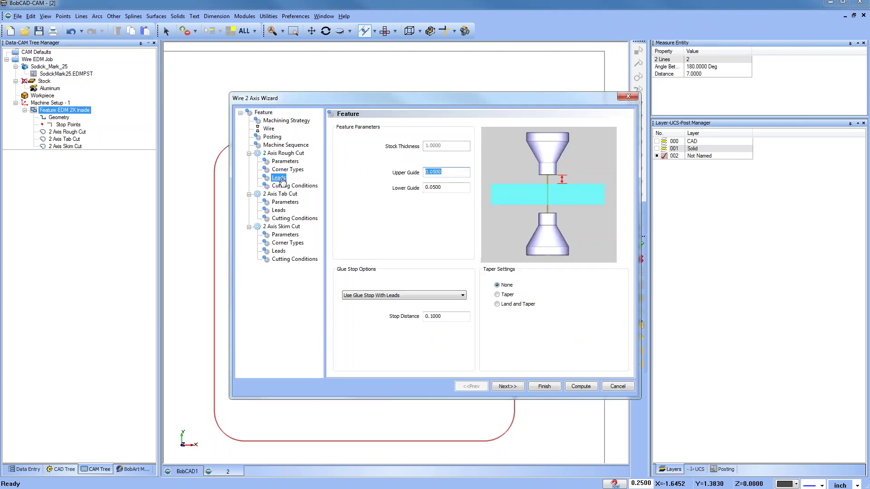
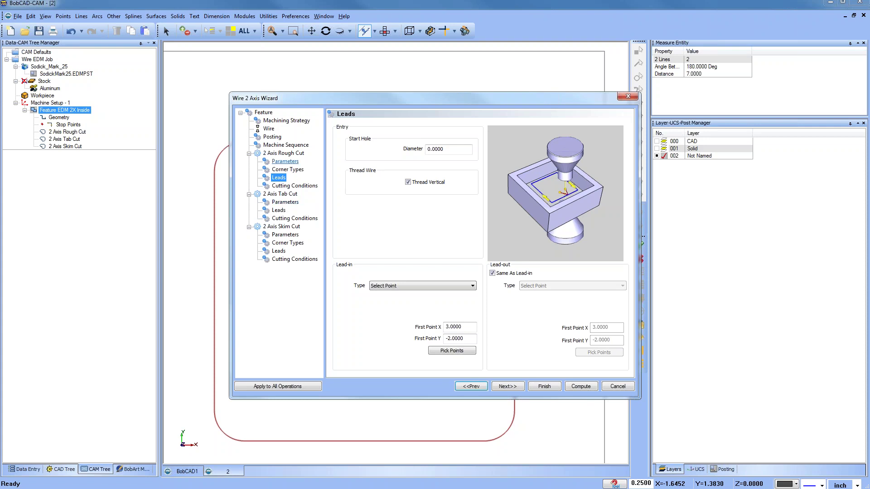
left_click(285, 162)
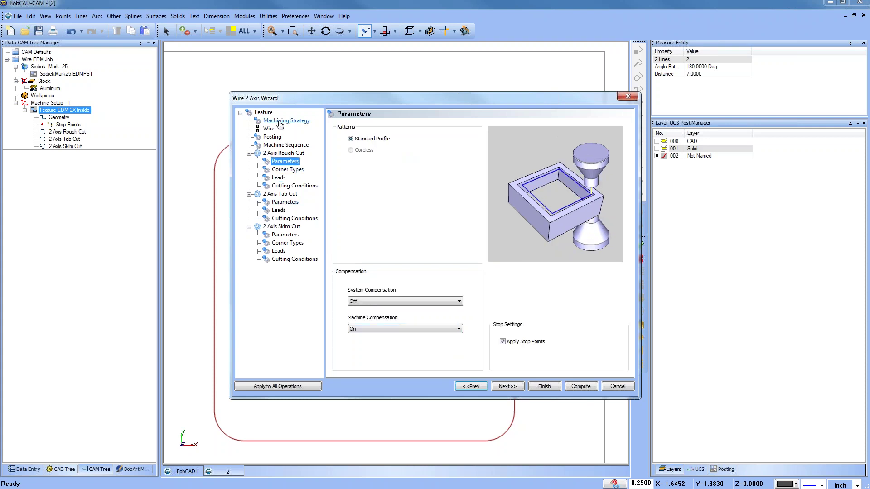
left_click(580, 387)
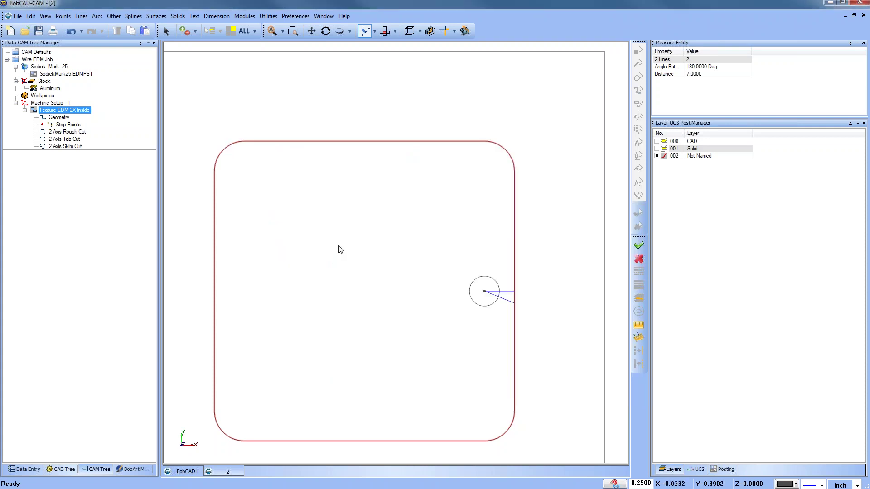
Post the Wire EDM Job and examine the rough, tab and skim cut sections of the code
right_click(34, 62)
left_click(69, 86)
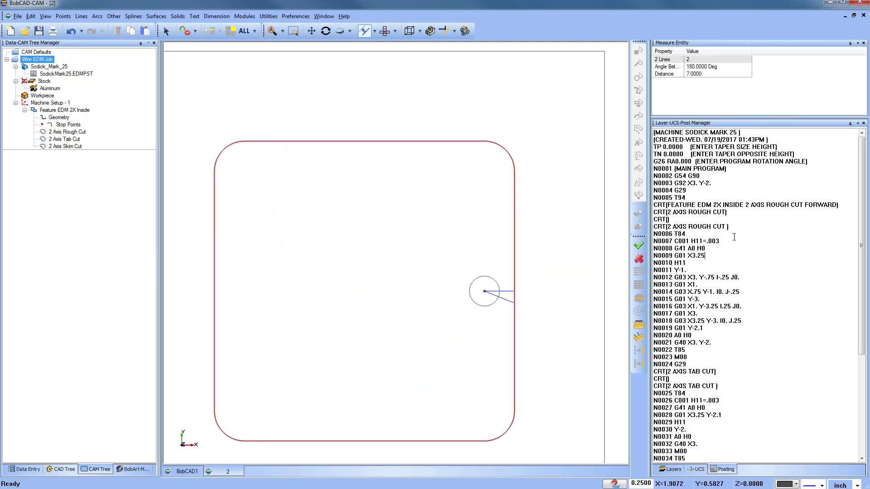
scroll(734, 237, "down", 3)
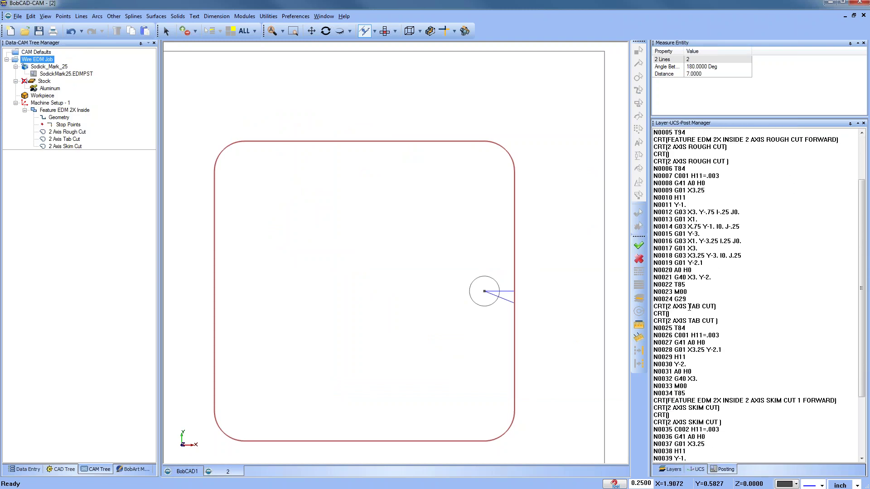
left_click_drag(661, 309, 736, 364)
scroll(735, 364, "down", 3)
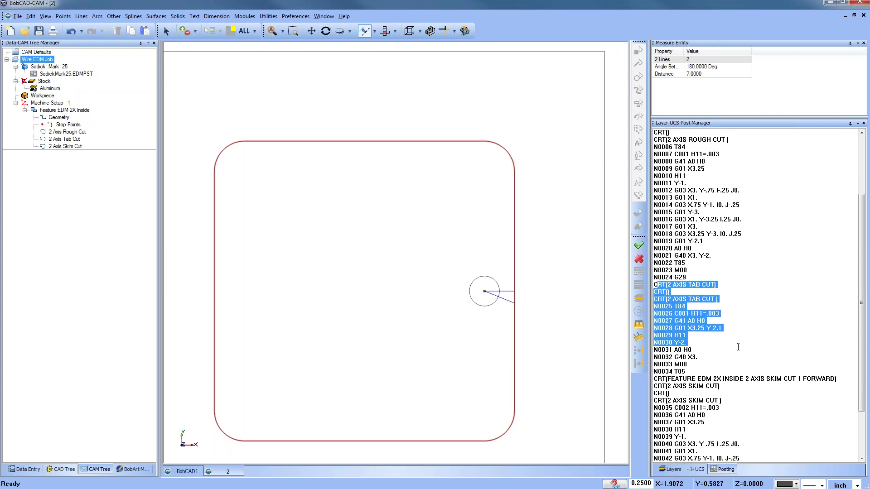
scroll(739, 346, "down", 1)
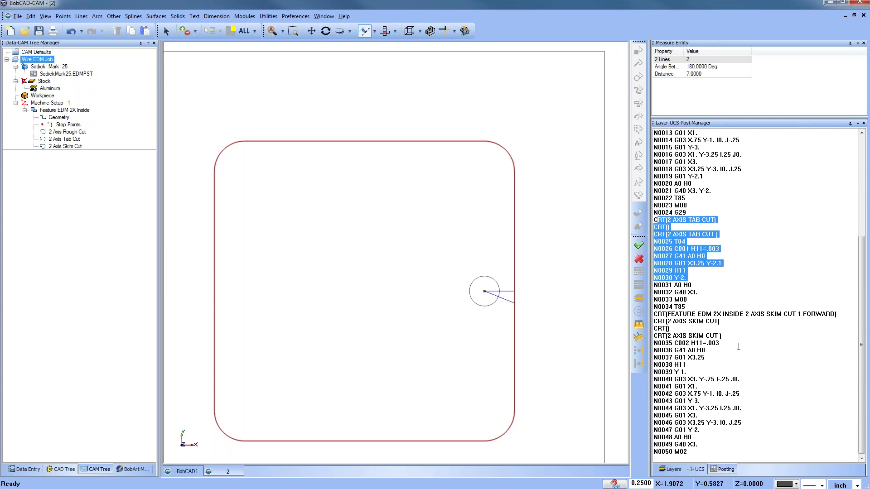
Set the 2 Axis Inside feature's glue stop option to Use Glue Stop Without Leads and compute the toolpath
left_click(60, 111)
right_click(60, 114)
left_click(70, 118)
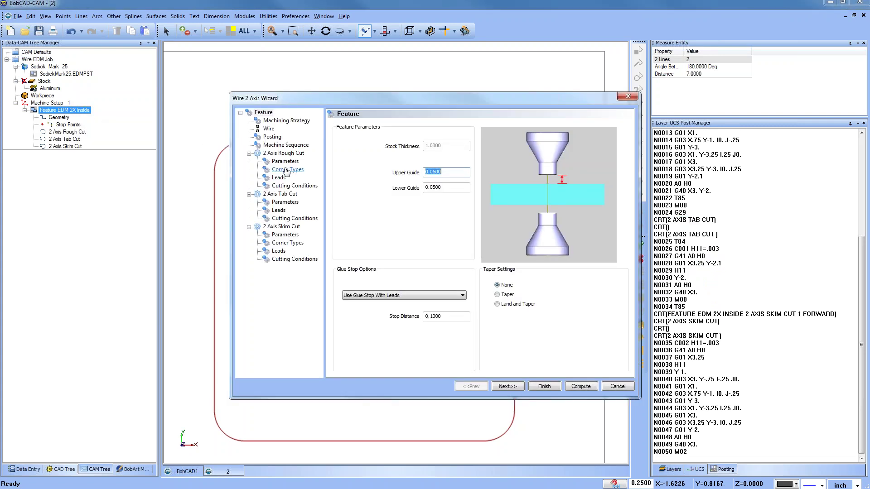
left_click(263, 113)
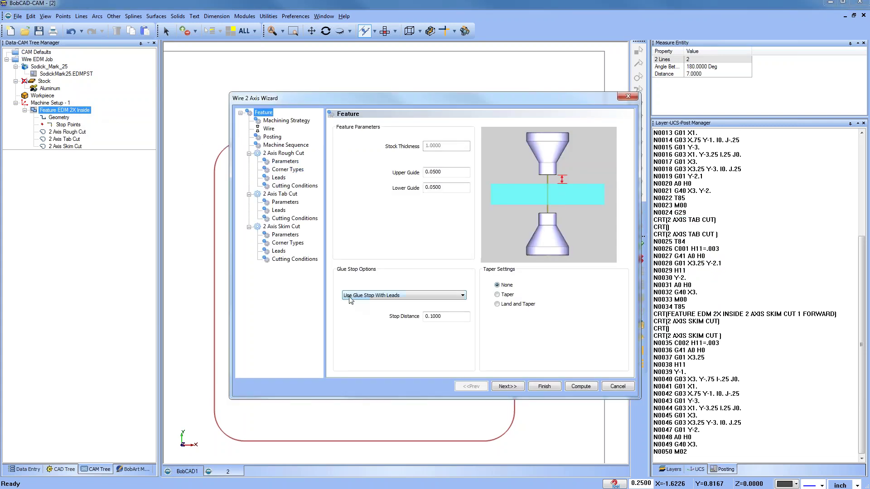
left_click(403, 297)
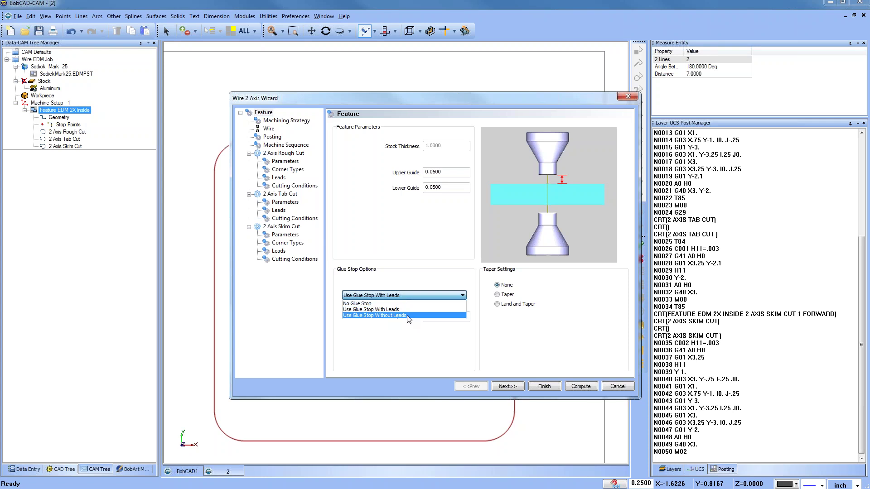
left_click(407, 316)
left_click(579, 387)
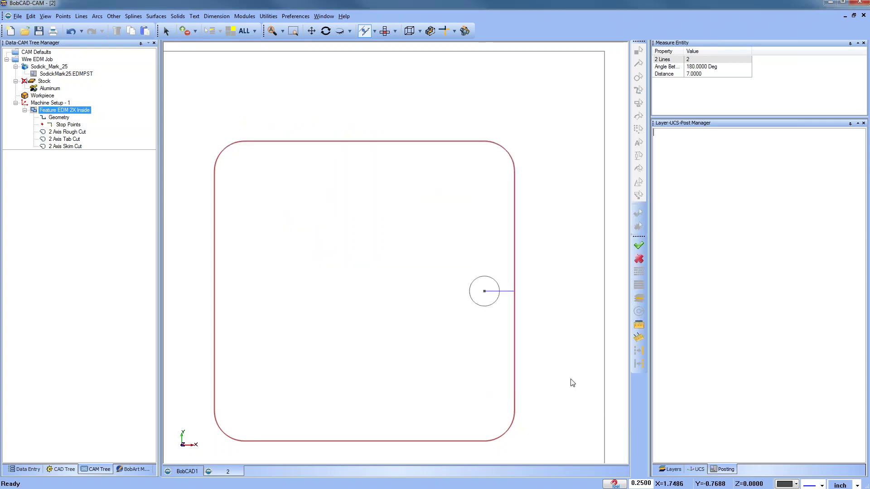
Backplot the 2 Axis Rough Cut and examine where it stops short of the contour's start point
left_click(65, 132)
right_click(65, 132)
left_click(73, 148)
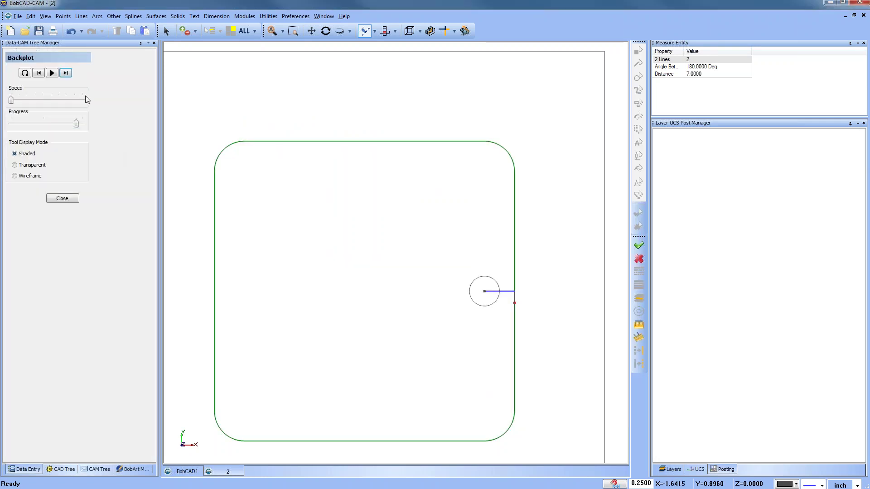
left_click(66, 73)
mouse_move(83, 124)
left_mouse_down()
mouse_move(13, 124)
mouse_move(77, 123)
left_mouse_up()
scroll(510, 303, "up", 3)
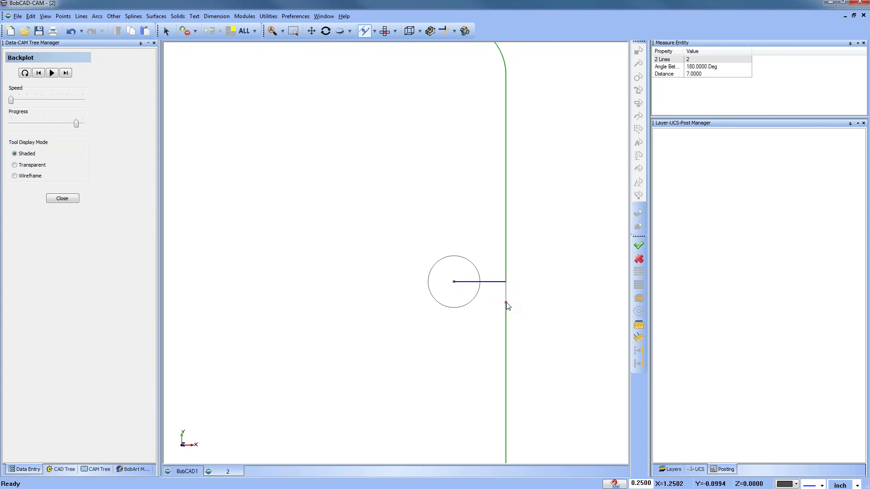
left_click(63, 199)
Backplot the 2 Axis Tab Cut and the 2 Axis Skim Cut to examine their paths and leads
left_click(68, 139)
right_click(70, 139)
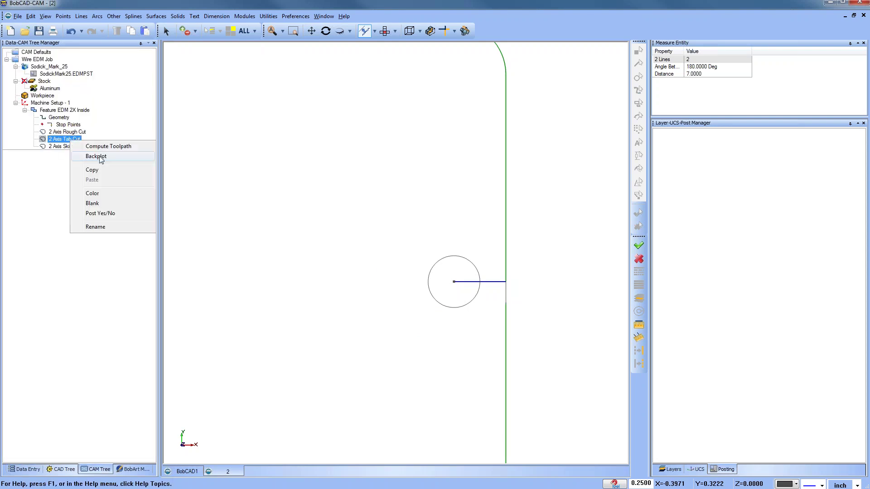
left_click(100, 156)
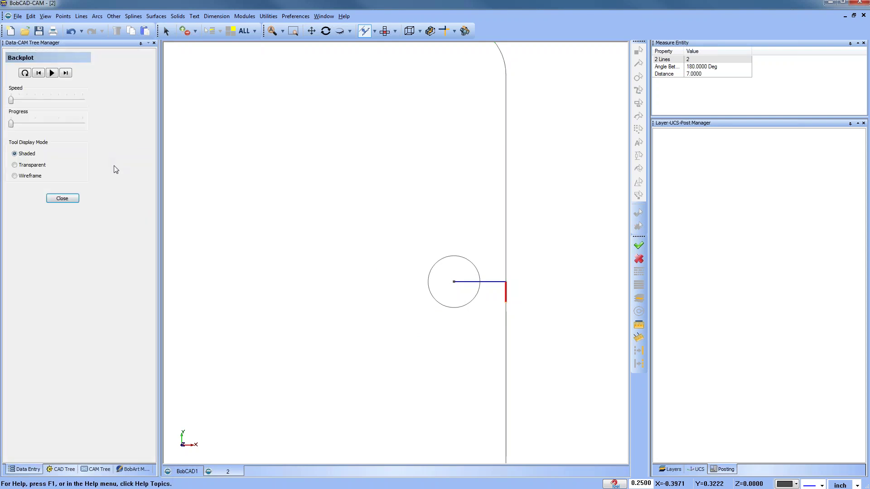
left_click(62, 199)
right_click(72, 148)
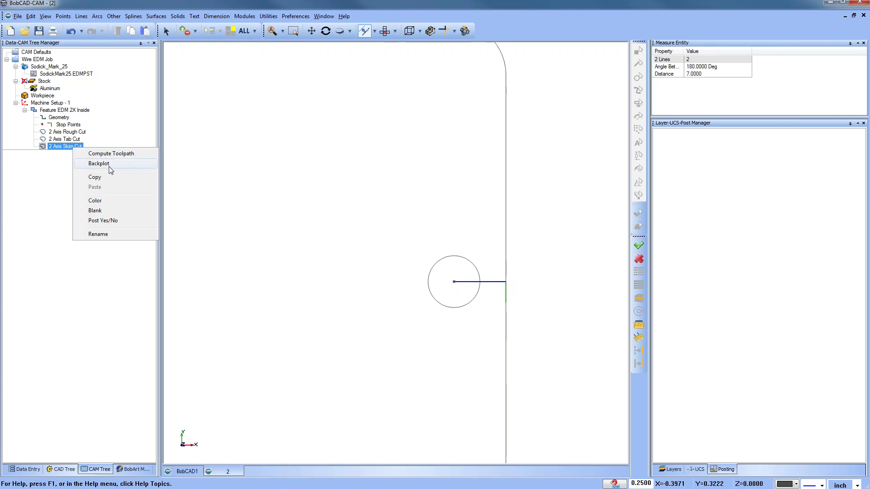
left_click(108, 165)
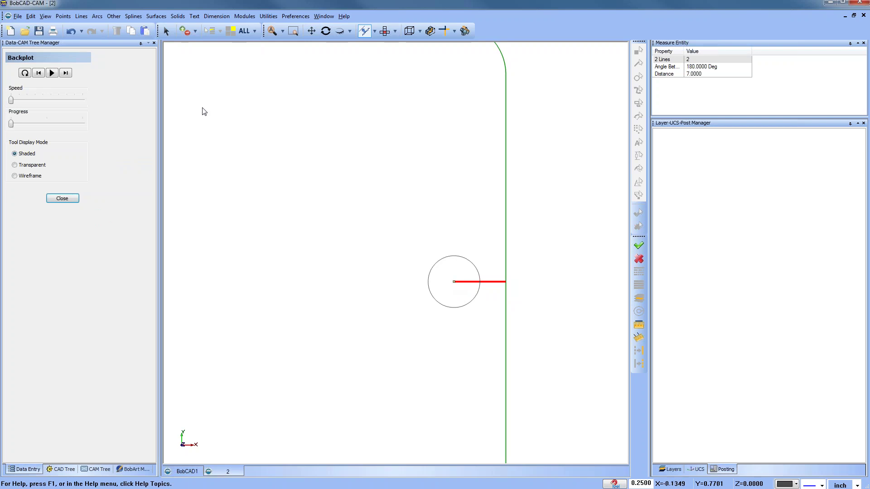
left_click(66, 73)
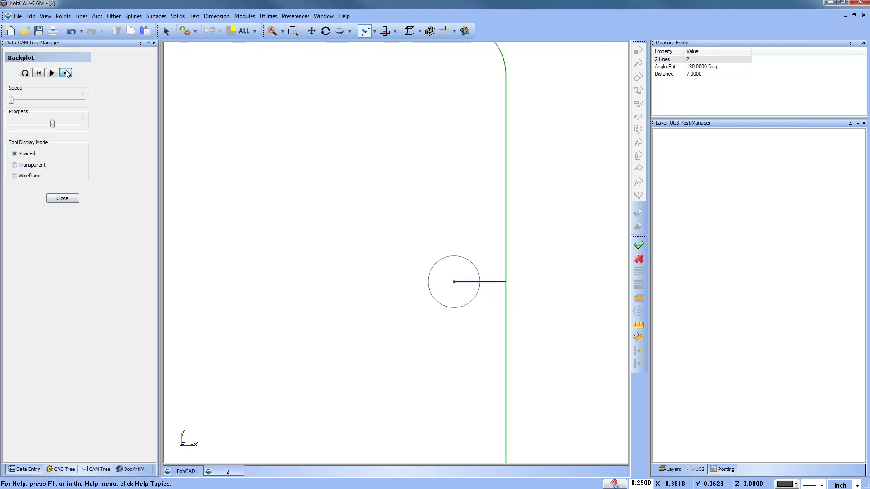
left_click(62, 198)
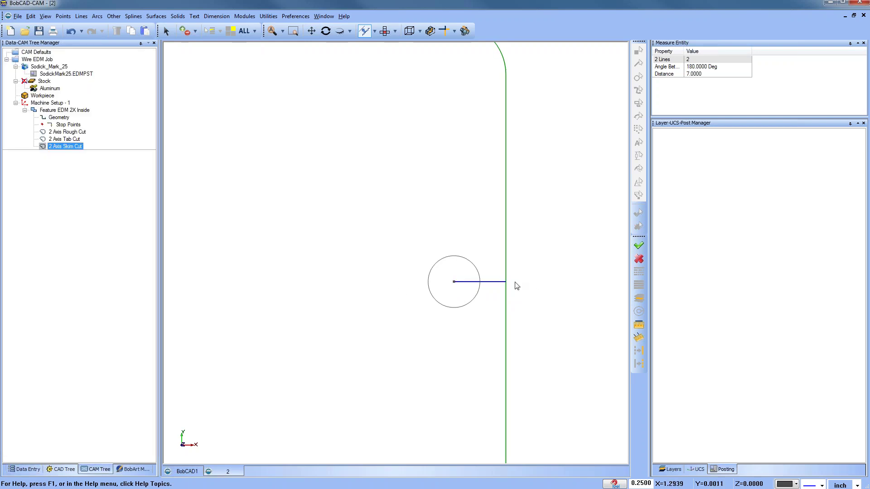
Change the skim cut's lead-in to Perpendicular with a length of 0.01, compute, and inspect the short lead
right_click(58, 111)
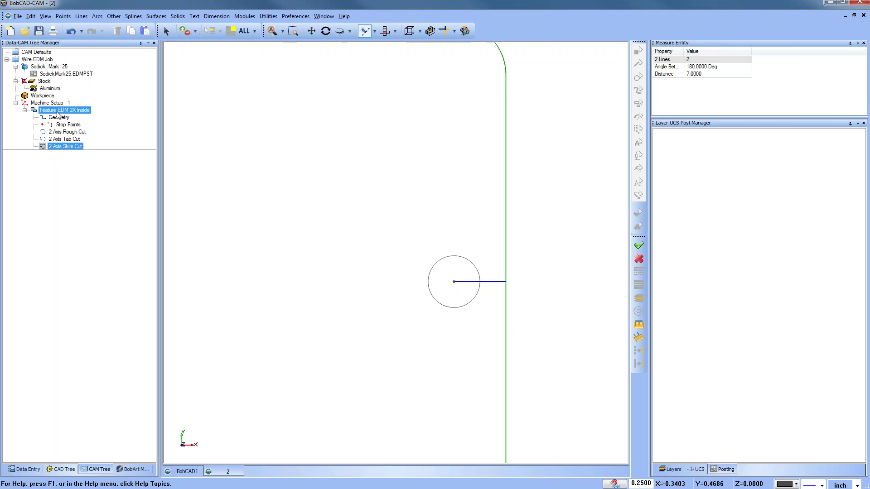
left_click(88, 119)
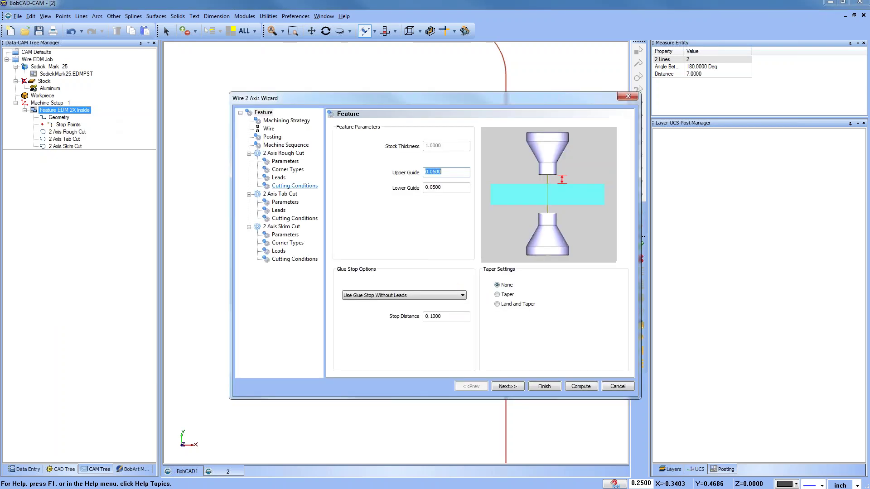
left_click(290, 252)
left_click(396, 287)
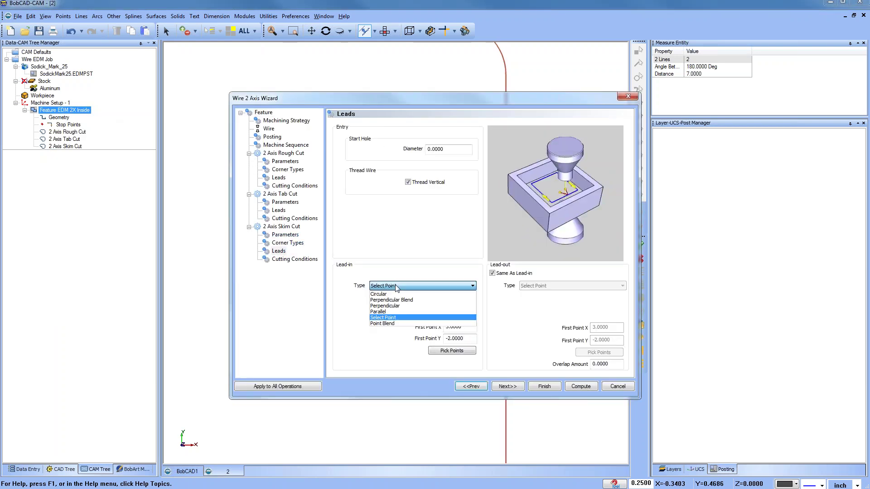
left_click(407, 312)
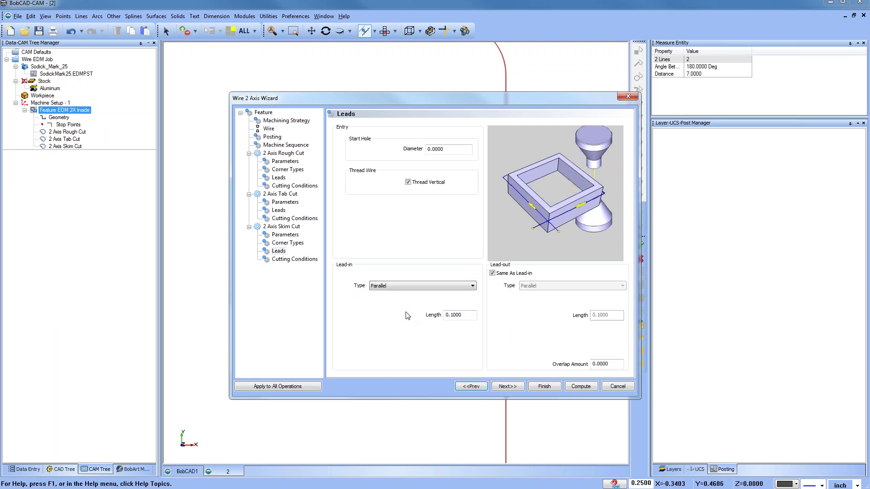
left_click(411, 286)
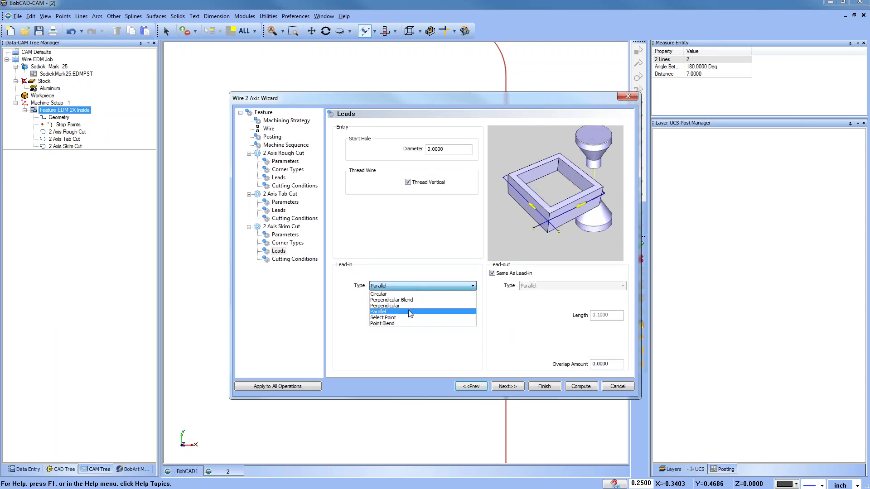
left_click(384, 306)
double_click(456, 315)
type(".01")
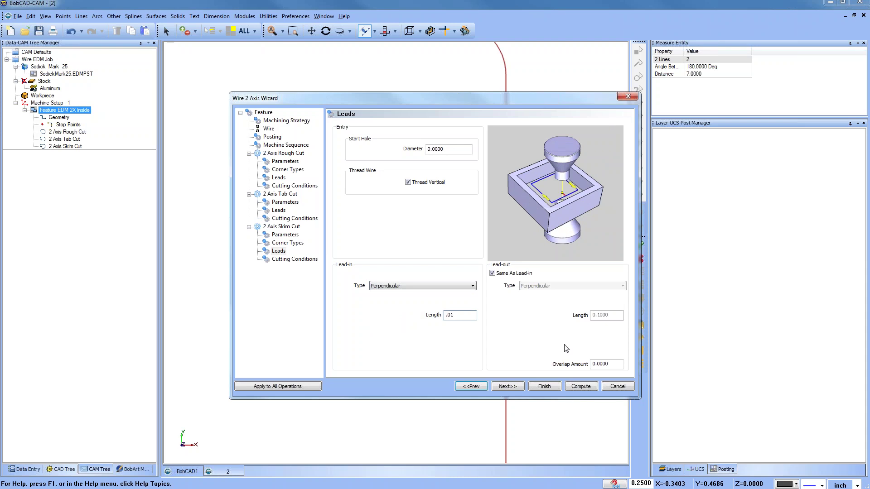
left_click(585, 388)
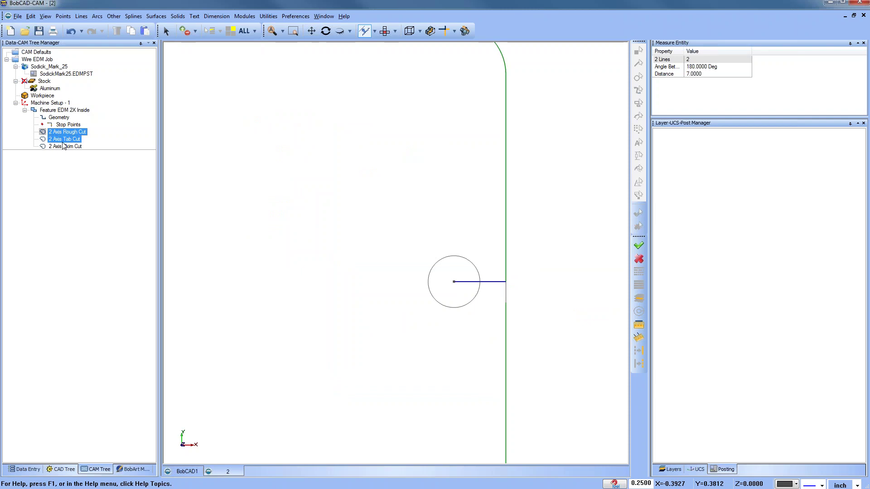
scroll(490, 283, "up", 5)
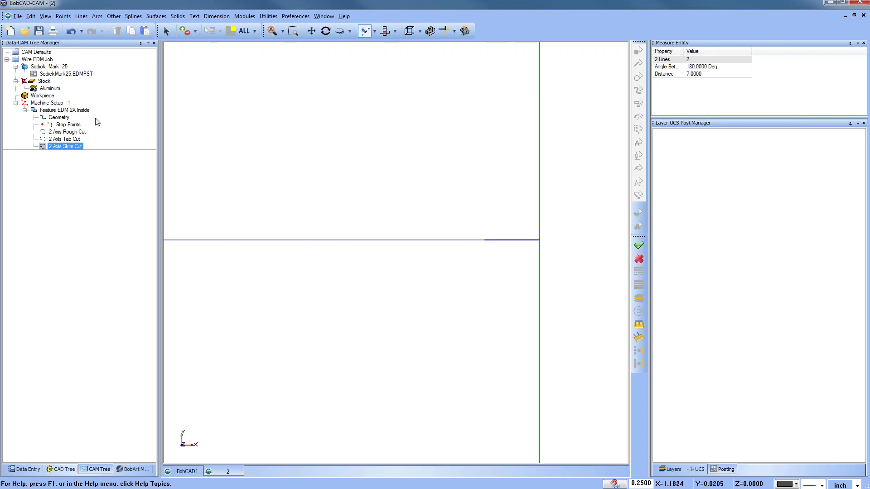
Change the skim cut's lead-in type to Select Point and return from point picking to finish the feature edit
right_click(65, 109)
left_click(117, 123)
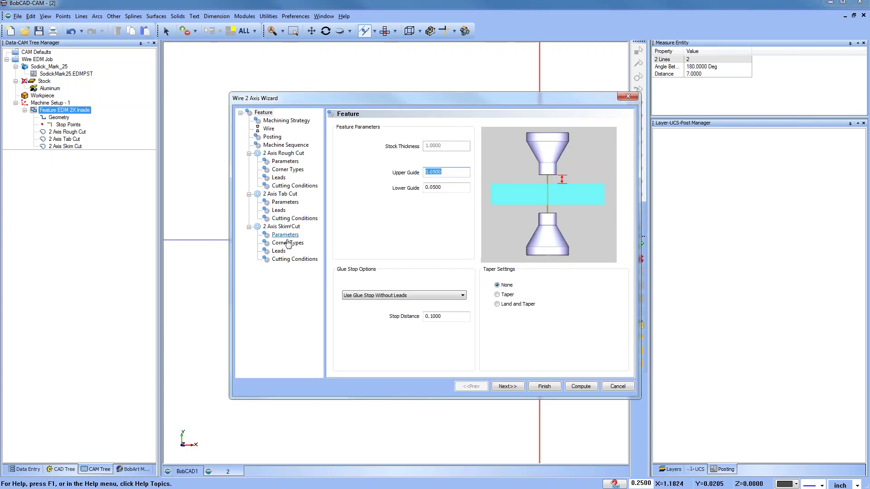
left_click(281, 251)
left_click(394, 286)
left_click(403, 294)
left_click(406, 287)
left_click(408, 306)
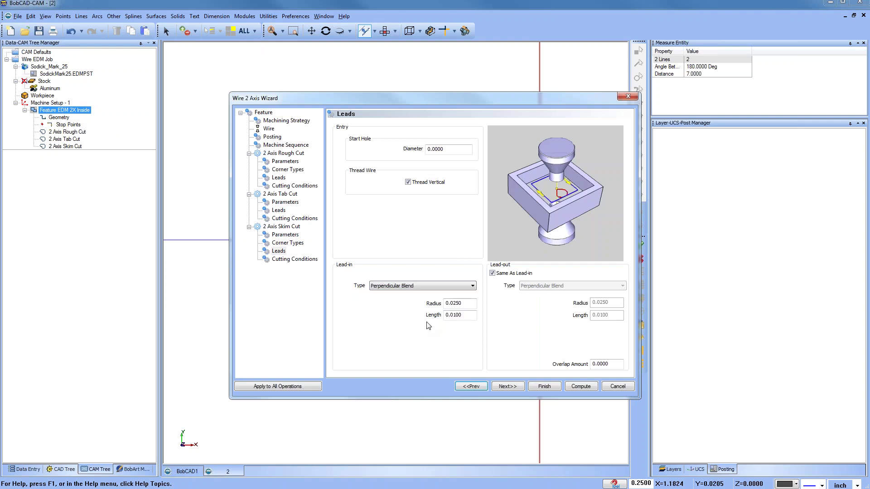
key("Down")
key("Down")
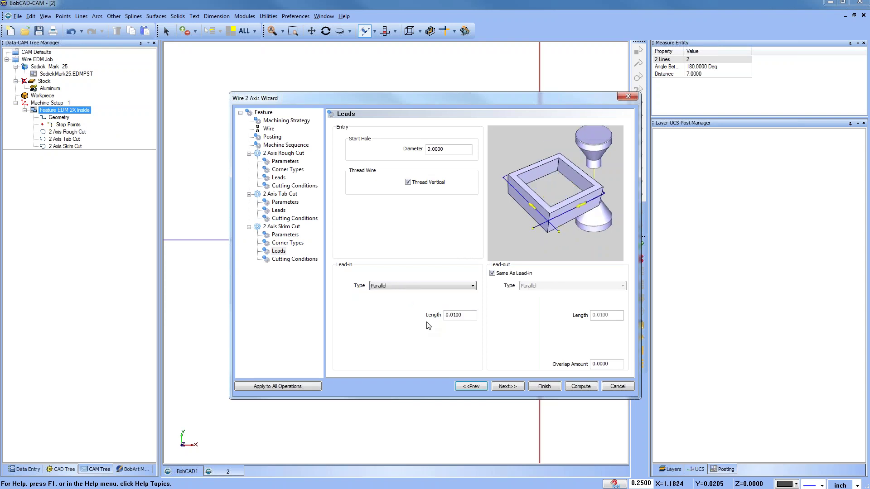
left_click(452, 350)
scroll(542, 239, "up", 4)
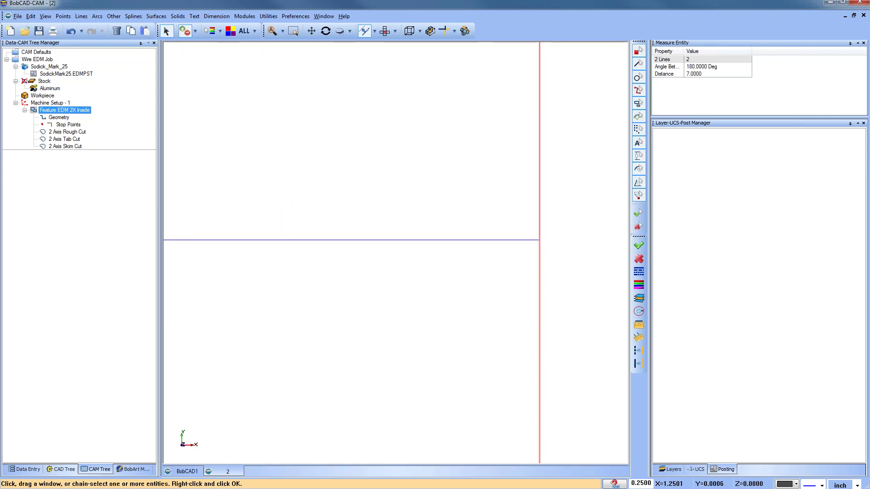
right_click(437, 196)
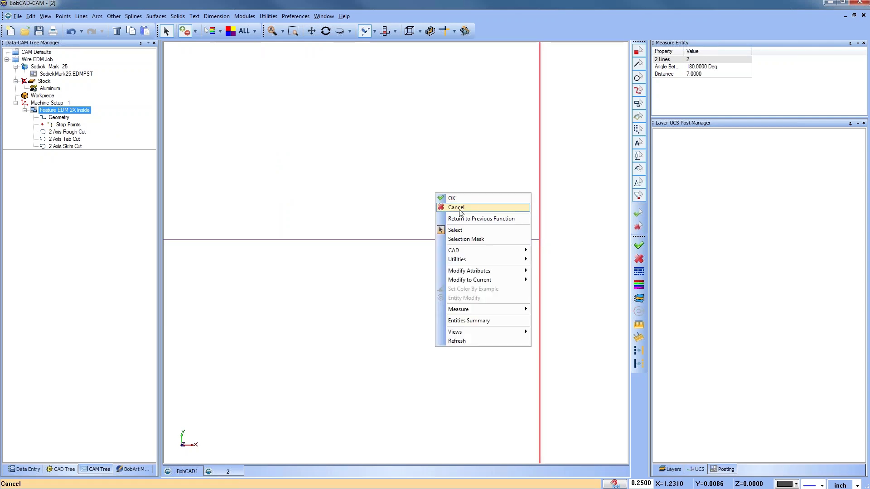
left_click(452, 197)
left_click(545, 386)
Create a point on the contour's right-hand line at 50 percent of its length, where the lead line meets it
scroll(590, 251, "down", 5)
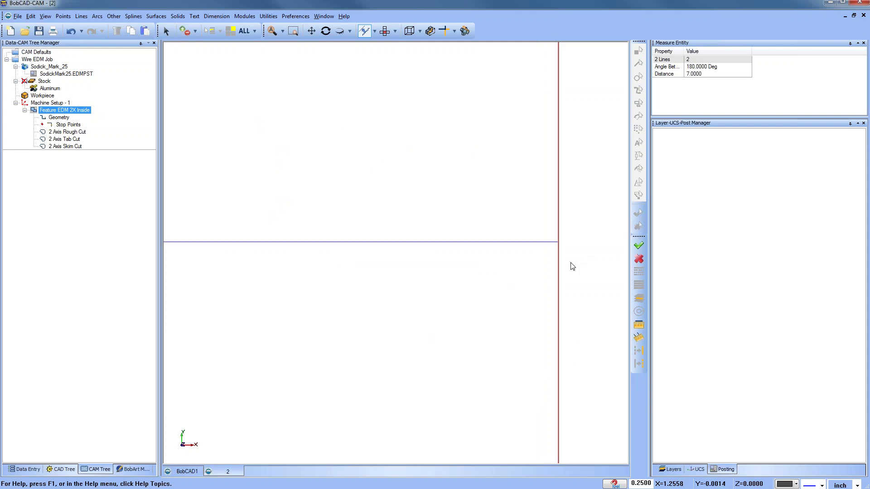
scroll(519, 279, "down", 2)
left_click(63, 15)
left_click(75, 88)
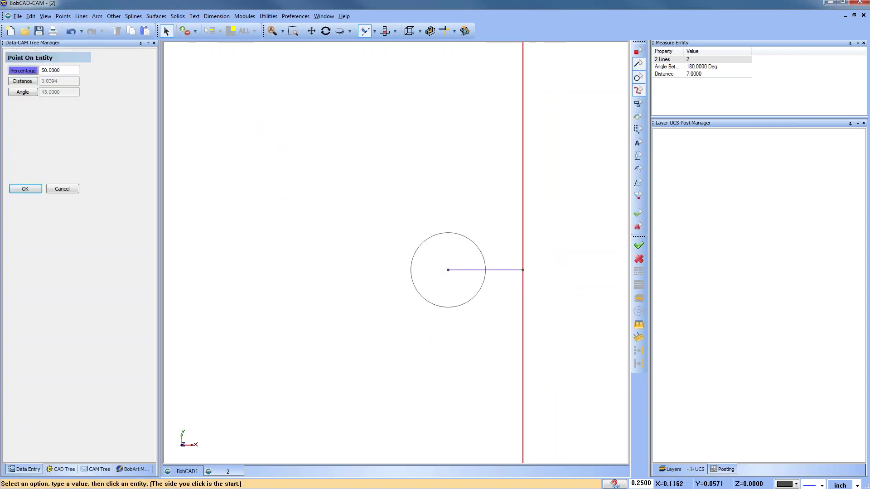
left_click(63, 189)
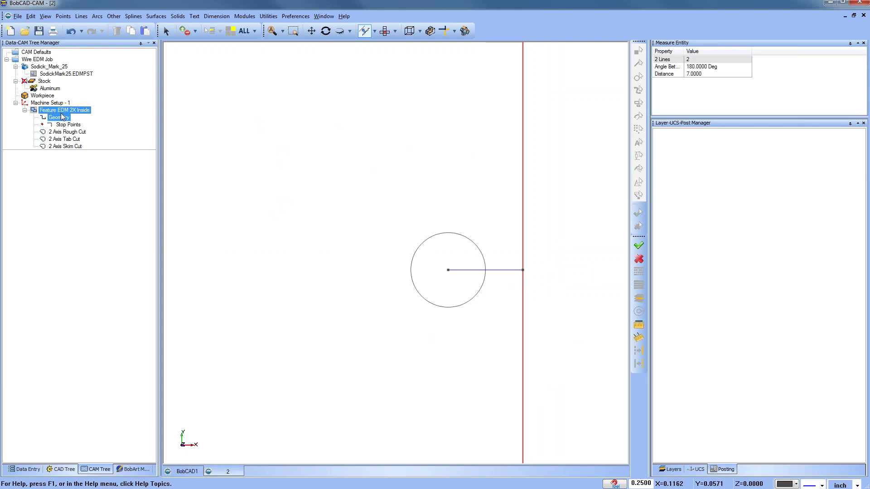
Pick the point on the contour as the skim cut's lead-in point and compute the toolpath
right_click(61, 111)
left_click(86, 117)
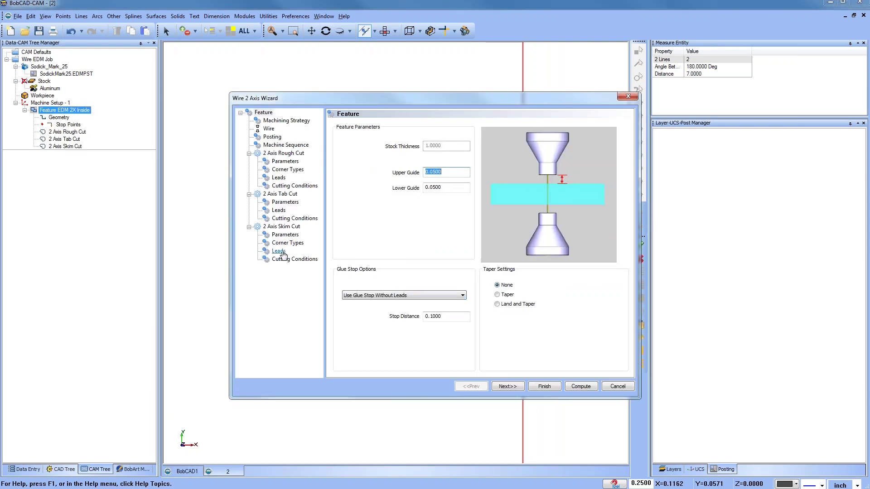
left_click(279, 251)
left_click(473, 351)
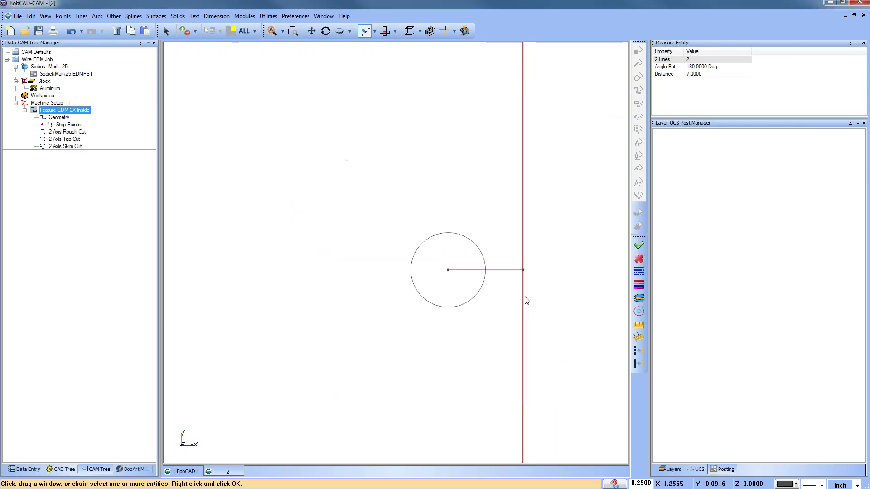
right_click(525, 276)
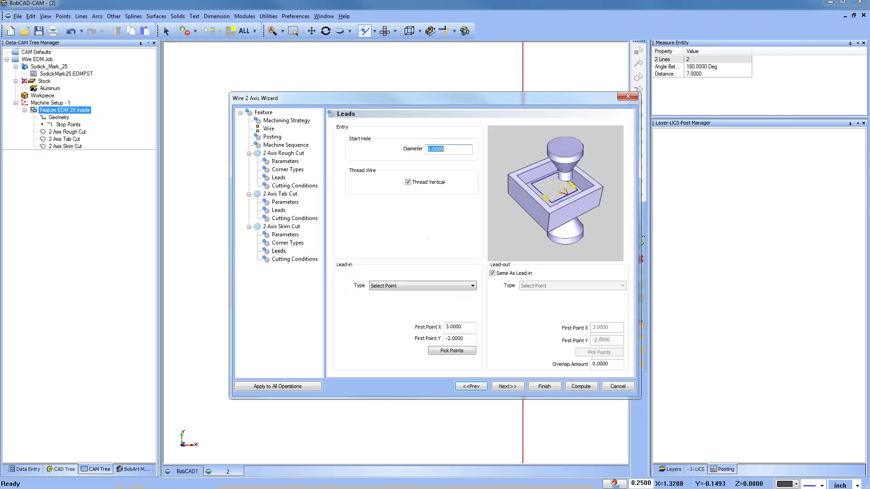
left_click(582, 387)
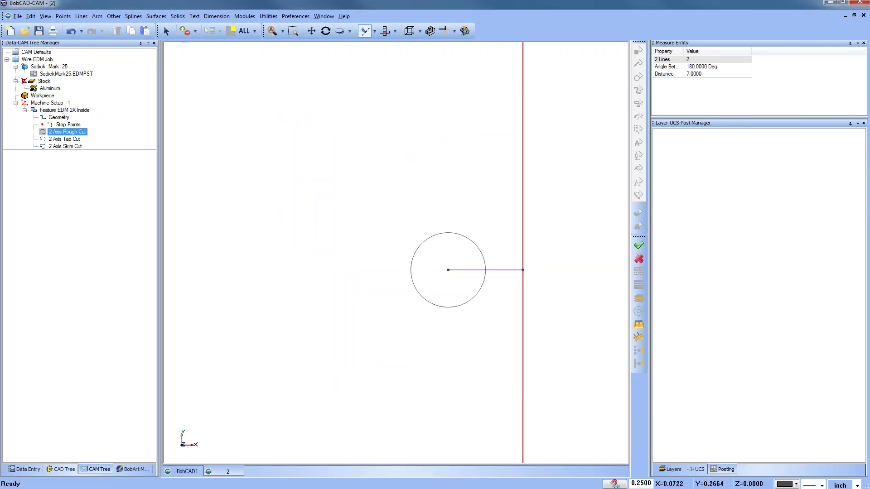
Examine the rough, tab and skim cut toolpaths around the start hole in a tilted 3D view
scroll(416, 267, "down", 3)
middle_click_drag(416, 268, 412, 244)
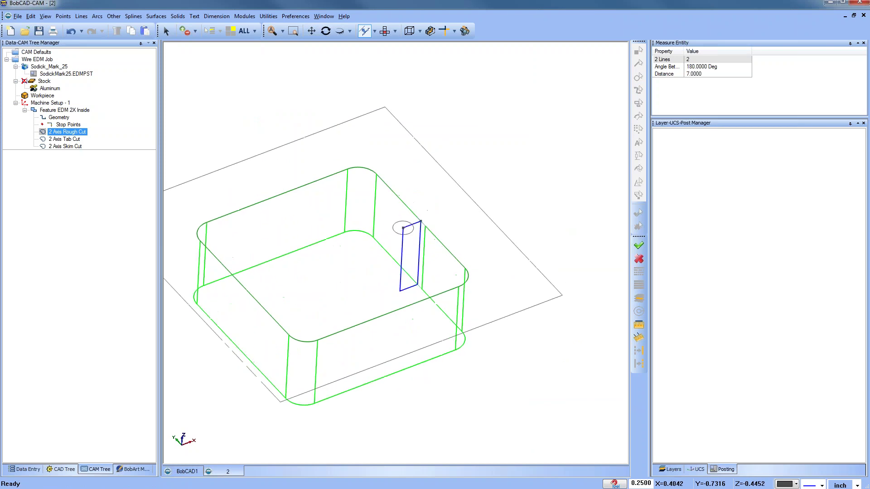
scroll(415, 233, "up", 2)
left_click(65, 139)
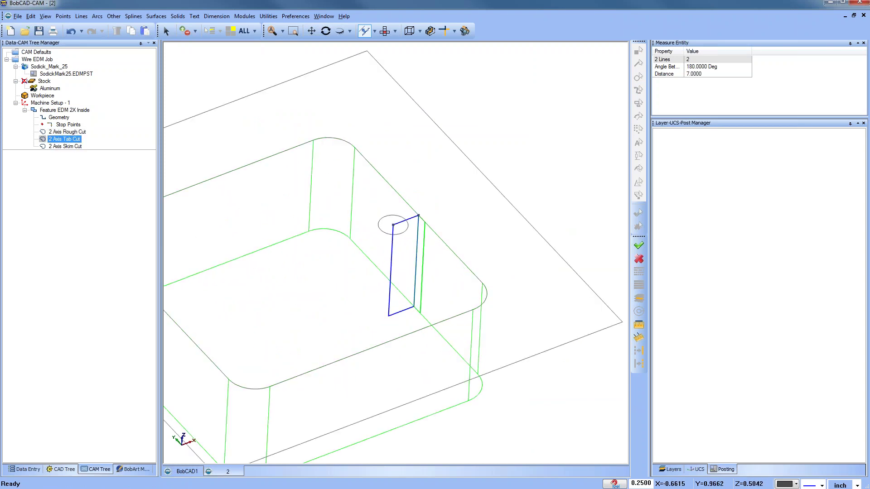
left_click(68, 146)
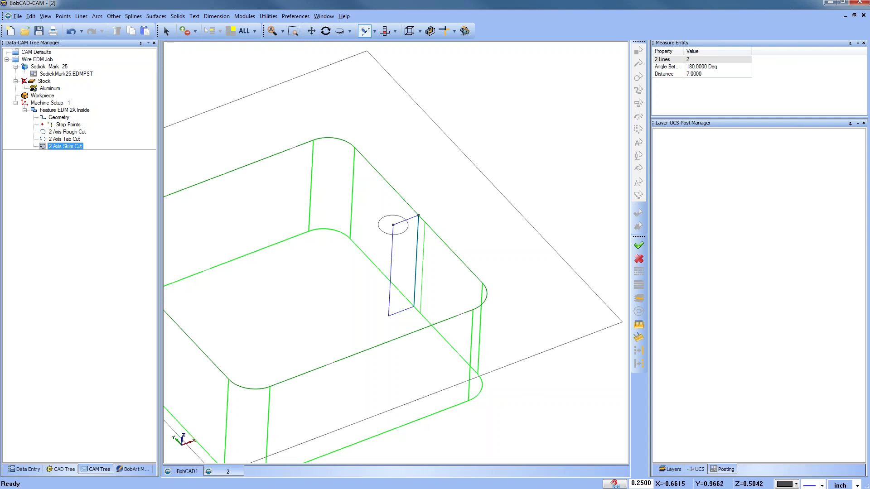
Post the NC code of the Wire EDM job for the Sodick_Mark_25 machine
left_click(37, 59)
right_click(37, 59)
left_click(59, 89)
Examine the posted rough cut code, the rapid move to the skim cut, and the skim cut code through the program end
scroll(771, 262, "down", 3)
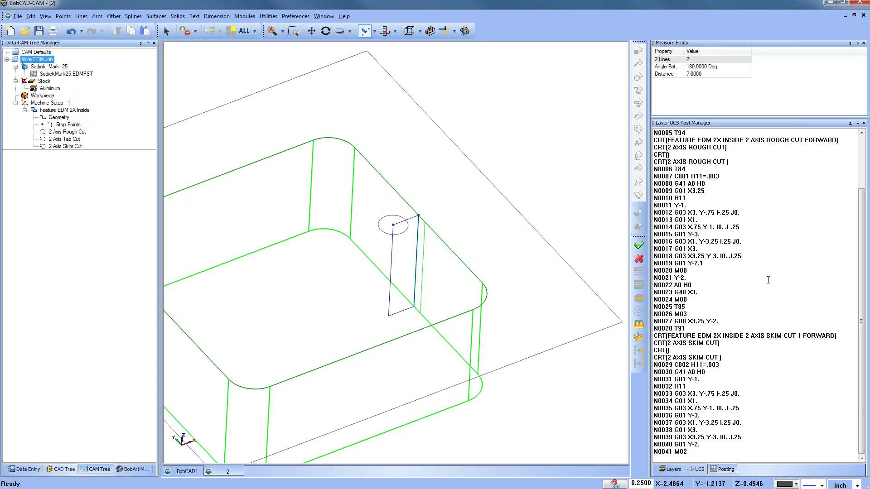
scroll(768, 282, "up", 2)
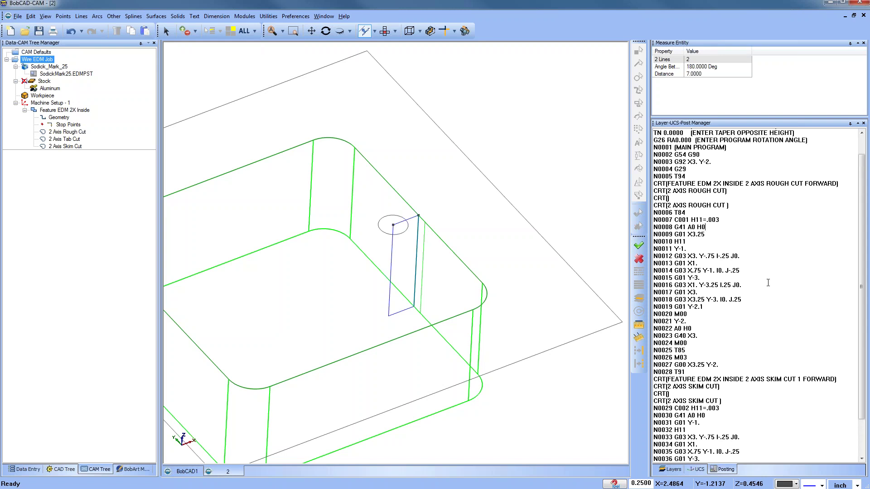
scroll(747, 250, "up", 1)
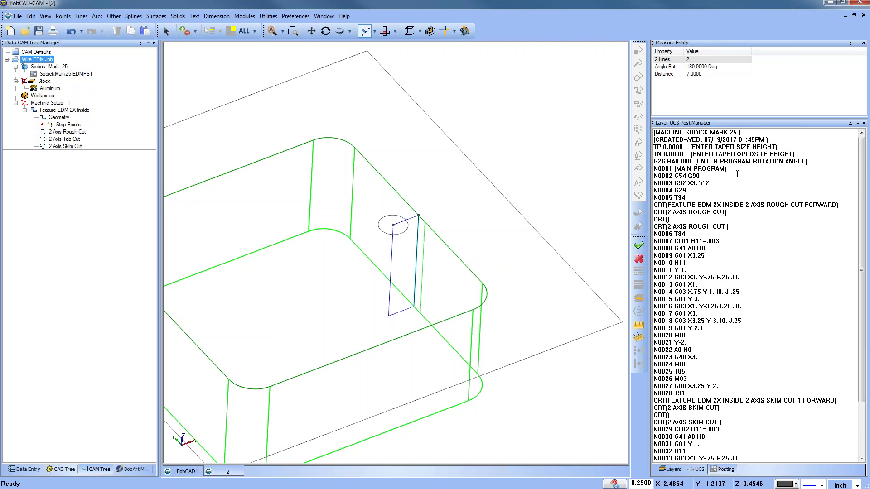
scroll(737, 272, "down", 2)
left_click_drag(674, 198, 748, 346)
scroll(748, 346, "down", 1)
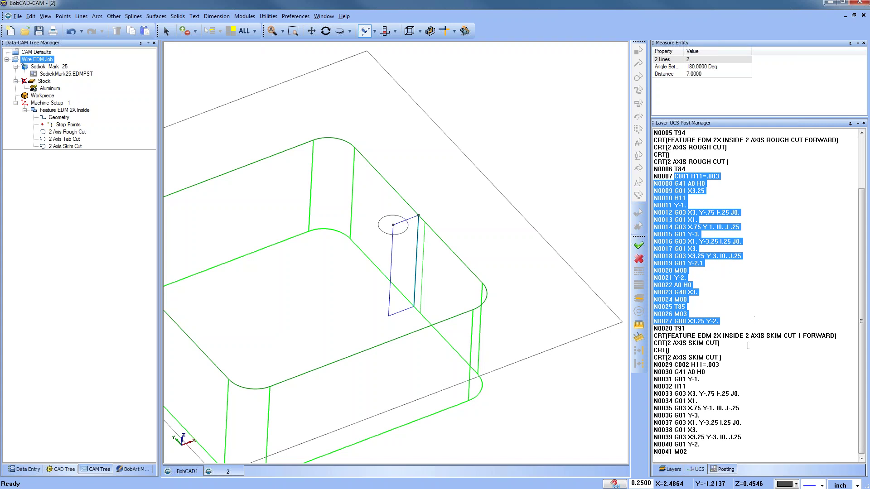
left_click(735, 348)
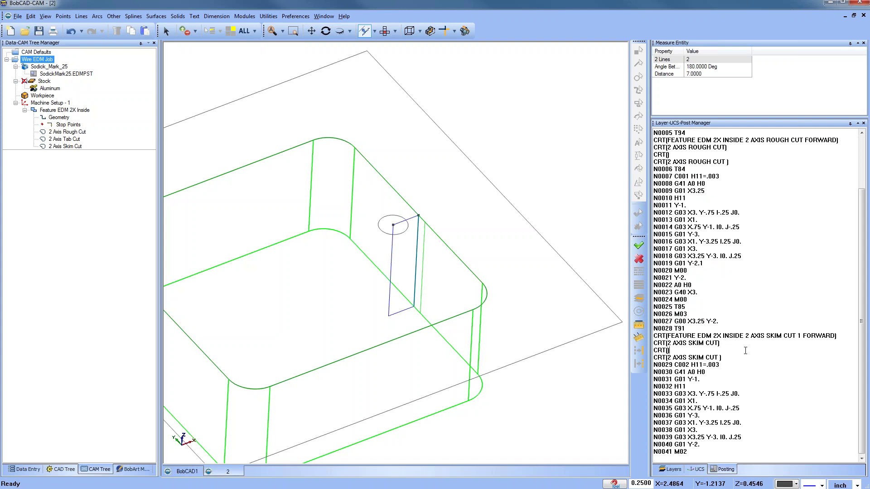
scroll(723, 268, "up", 3)
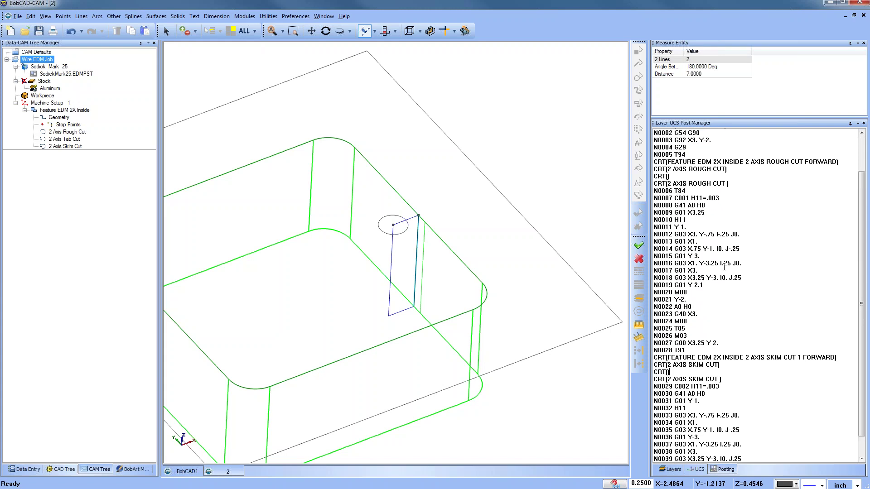
scroll(724, 268, "down", 3)
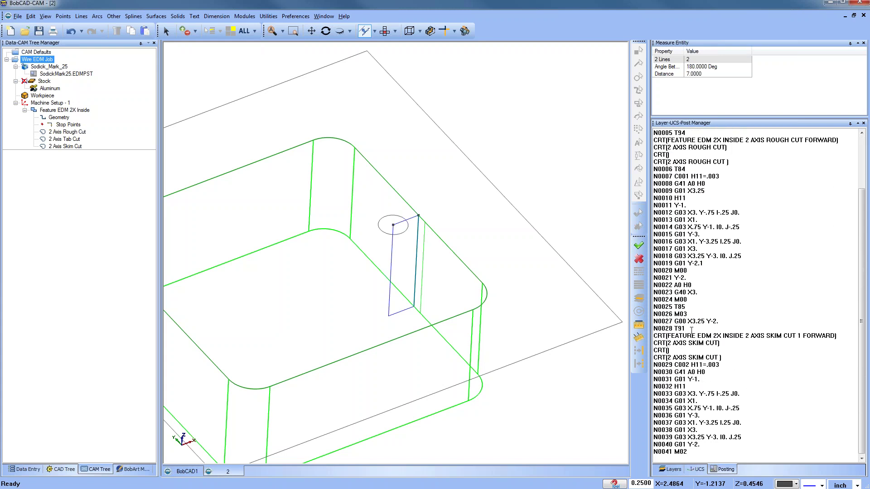
left_click_drag(688, 321, 702, 329)
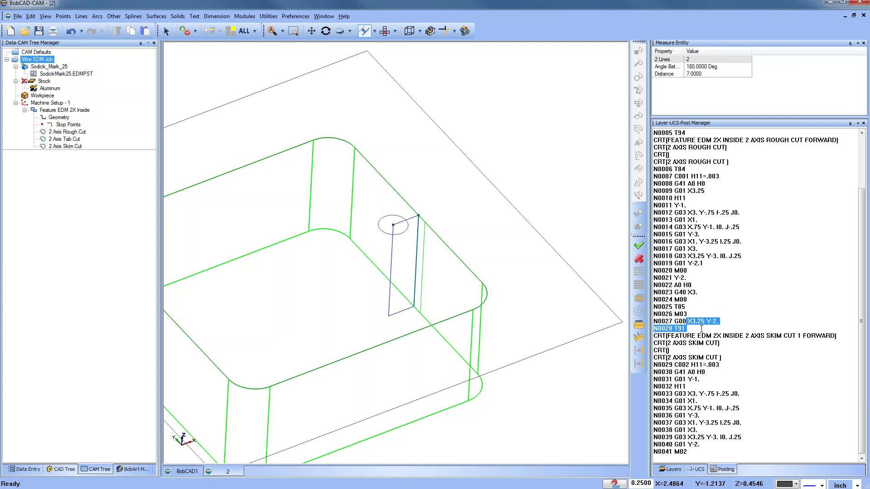
left_click(693, 314)
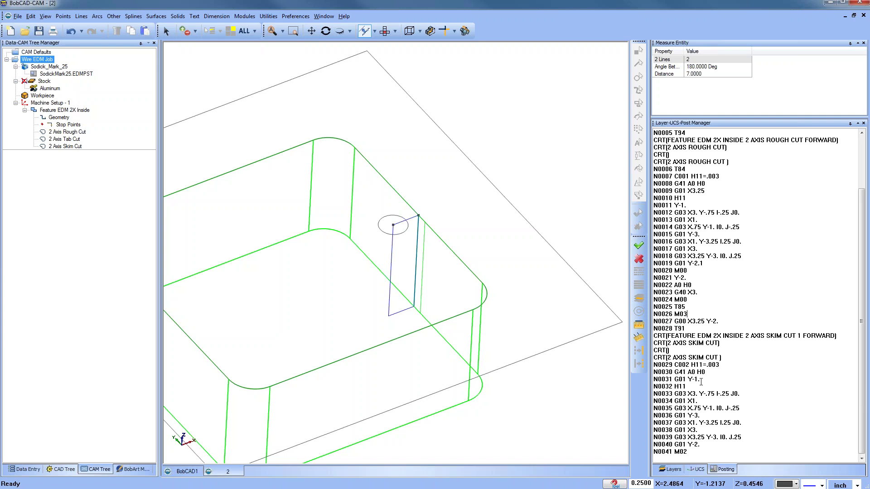
left_click_drag(690, 373, 748, 410)
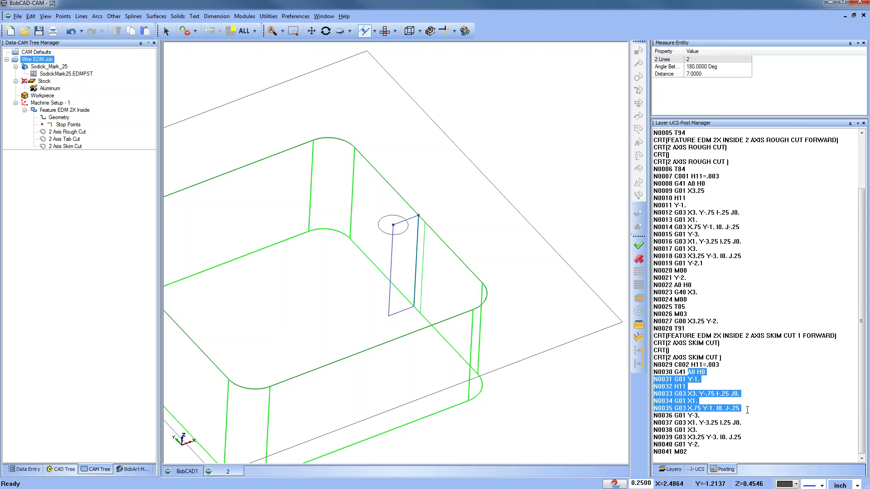
left_click_drag(748, 411, 748, 453)
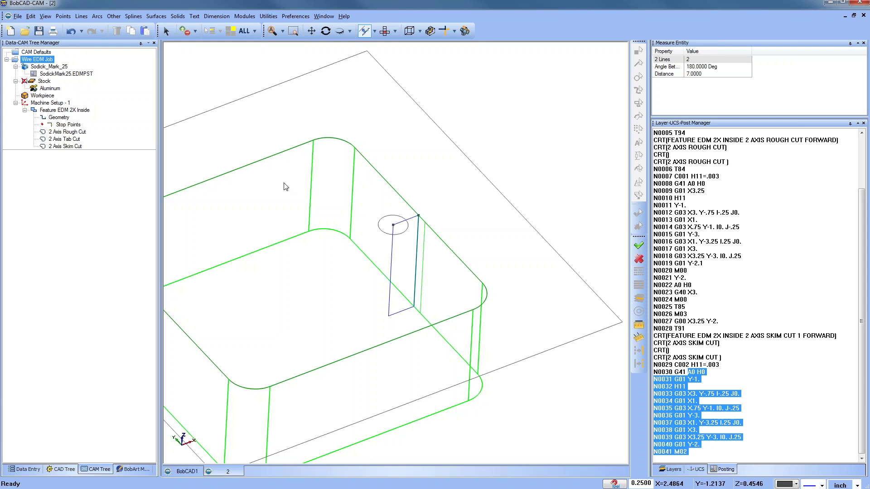
Switch the job's machine to Mitsubishi_CX20 and post the code again
left_click(68, 74)
right_click(49, 67)
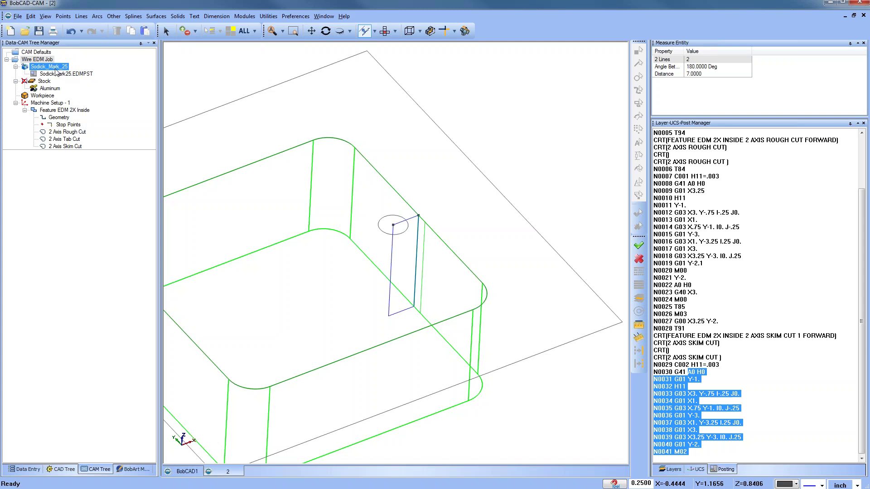
left_click(68, 74)
left_click(451, 237)
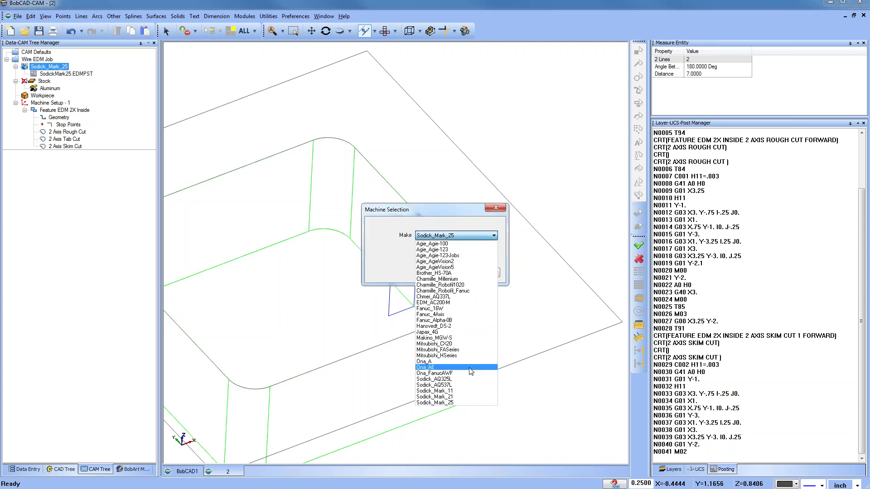
left_click(463, 346)
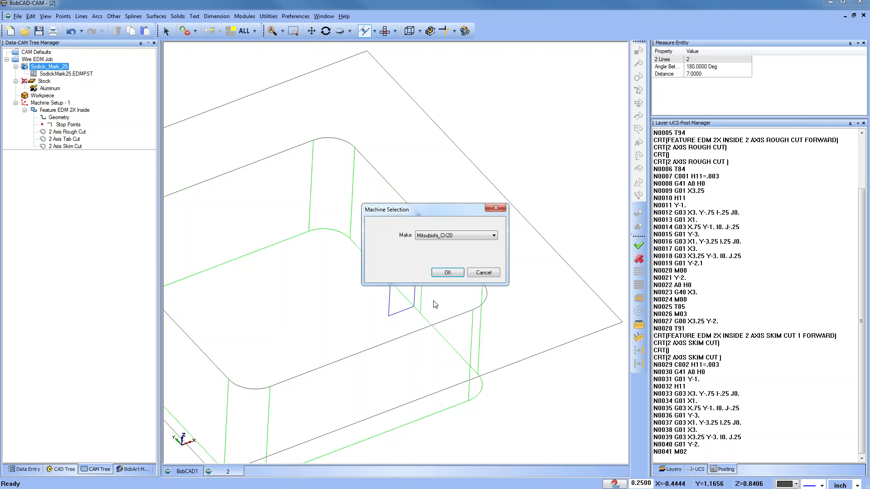
left_click(449, 277)
left_click(44, 60)
right_click(44, 60)
left_click(54, 91)
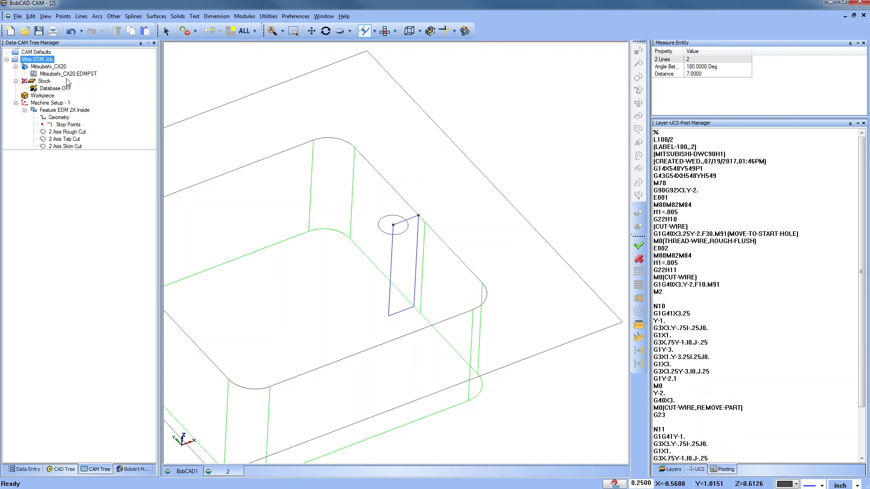
Change the job's machine make to Mitsubishi_FASeries
right_click(50, 61)
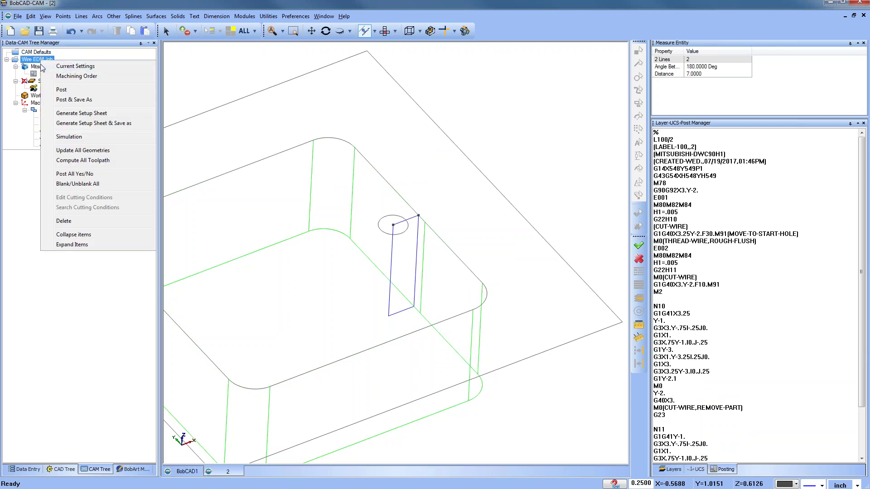
left_click(65, 67)
left_click(458, 235)
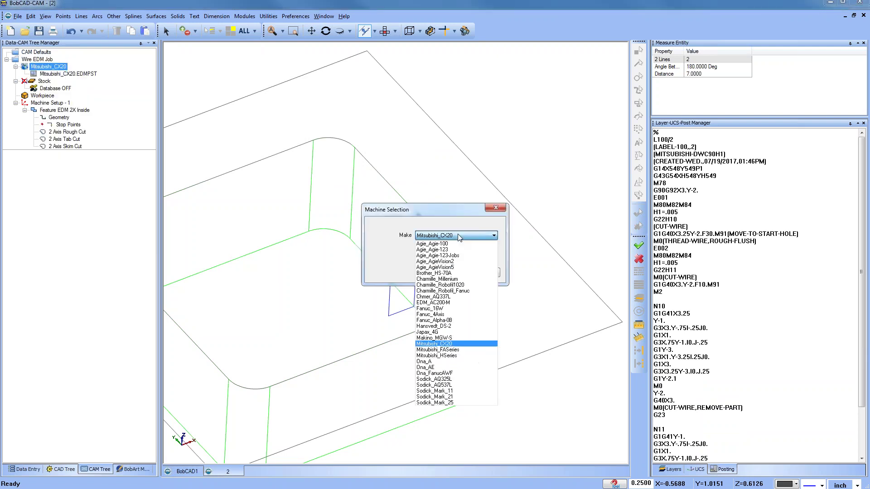
left_click(463, 350)
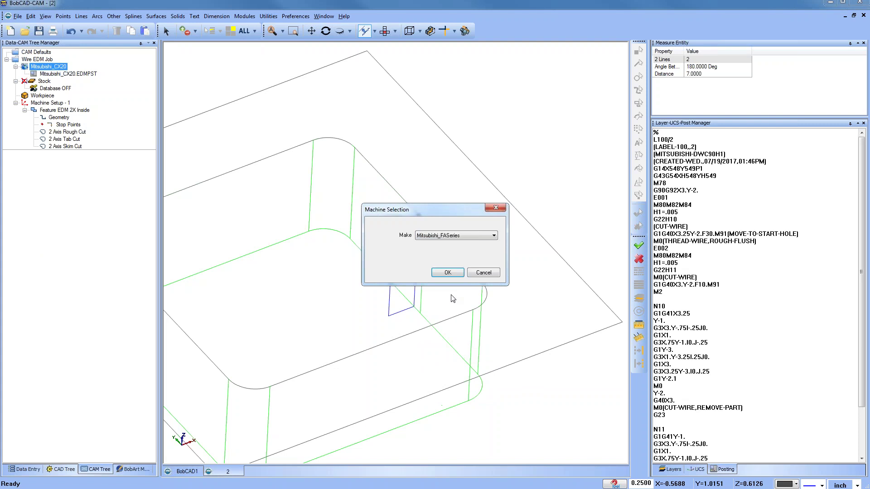
left_click(450, 272)
Post the Wire EDM job for the new machine and review the code blocks between the rough and skim cuts
right_click(38, 59)
left_click(74, 88)
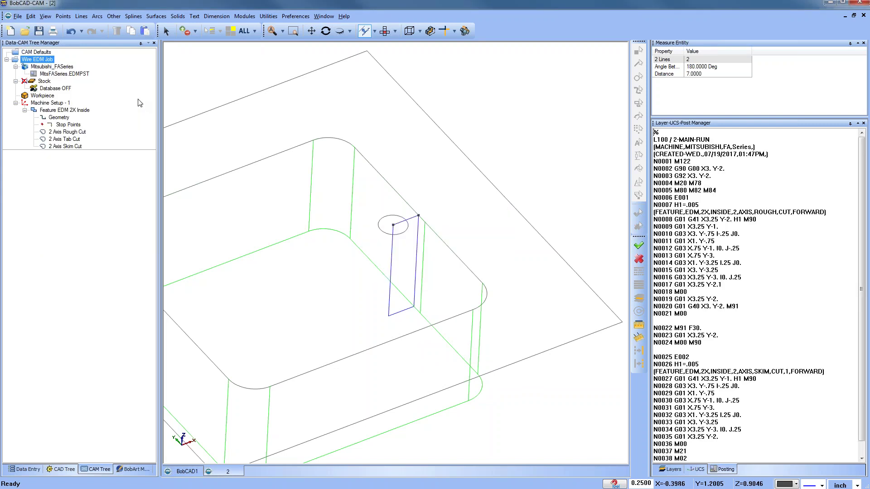
scroll(771, 304, "down", 1)
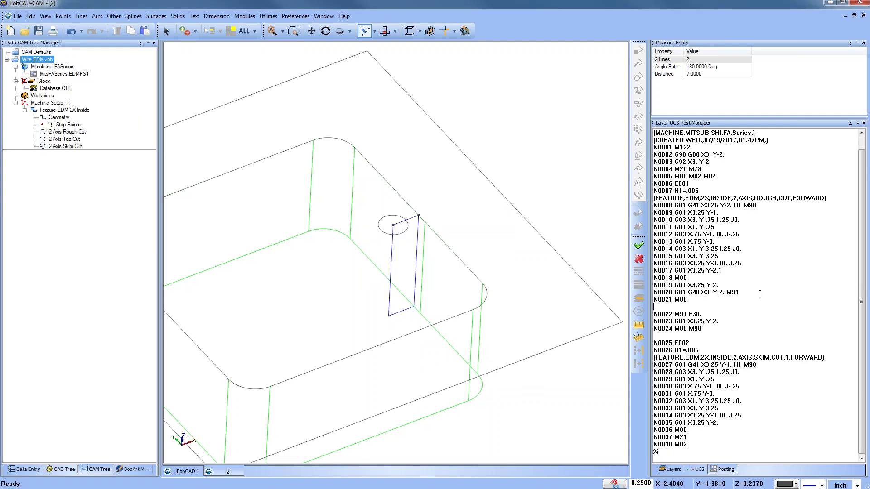
left_click_drag(674, 314, 732, 326)
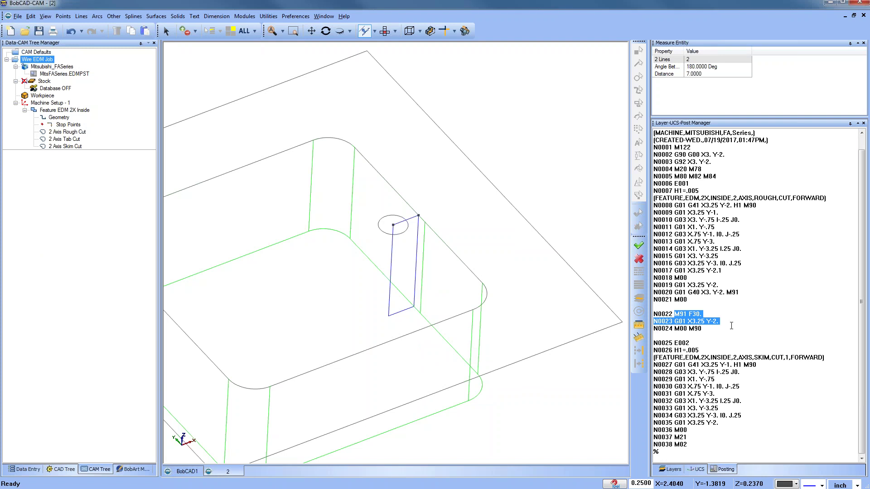
left_click(750, 292)
left_click_drag(687, 321, 655, 336)
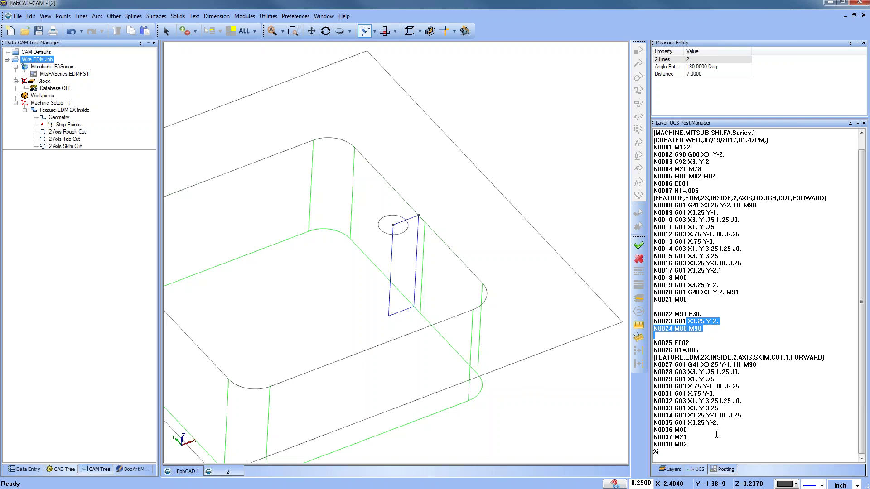
Open the part file 3.bbcd from the Part File folder
scroll(440, 244, "down", 4)
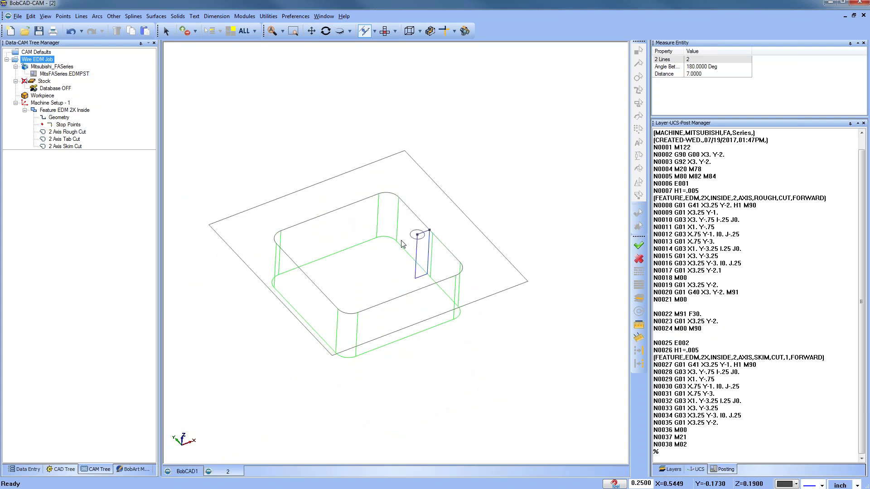
left_click(25, 31)
left_click(325, 207)
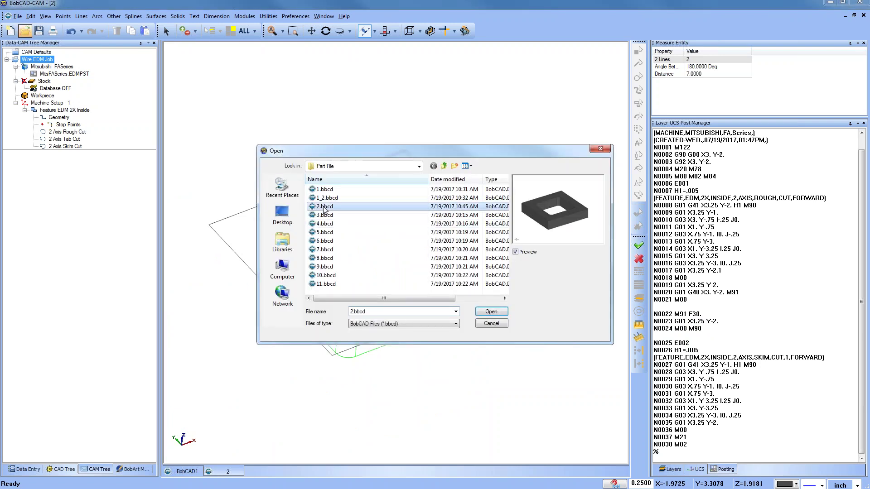
left_click(327, 215)
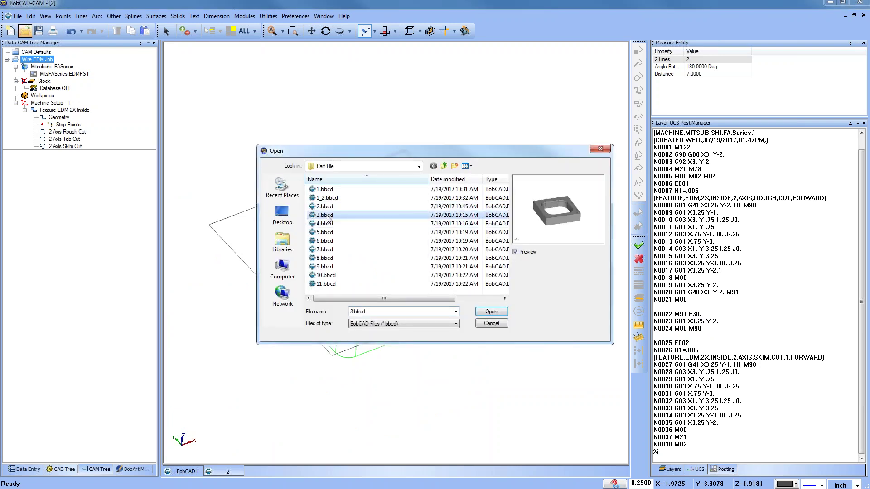
left_click(492, 311)
mouse_move(442, 302)
middle_mouse_down()
mouse_move(410, 325)
mouse_move(429, 285)
mouse_move(428, 323)
middle_mouse_up()
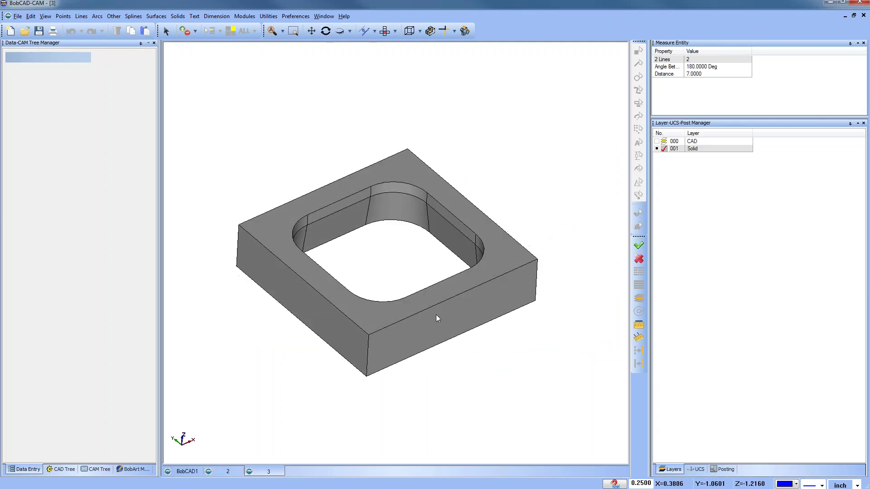
Start a new Wire EDM machining job with Mitsubishi_FASeries as the machine
left_click(94, 470)
right_click(43, 56)
left_click(63, 64)
left_click(21, 109)
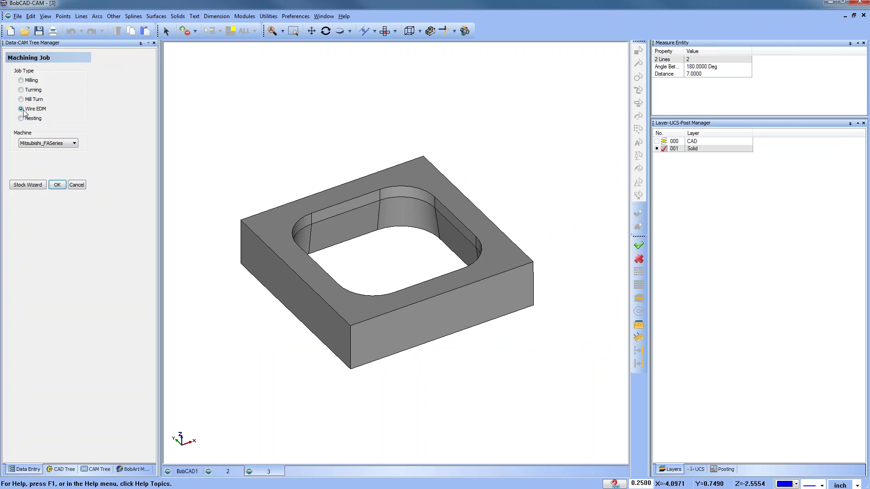
left_click(51, 144)
left_click(54, 264)
Define the stock as a bounding box taken automatically from the workspace, with zero offsets
left_click(56, 184)
left_click(63, 147)
left_click(62, 170)
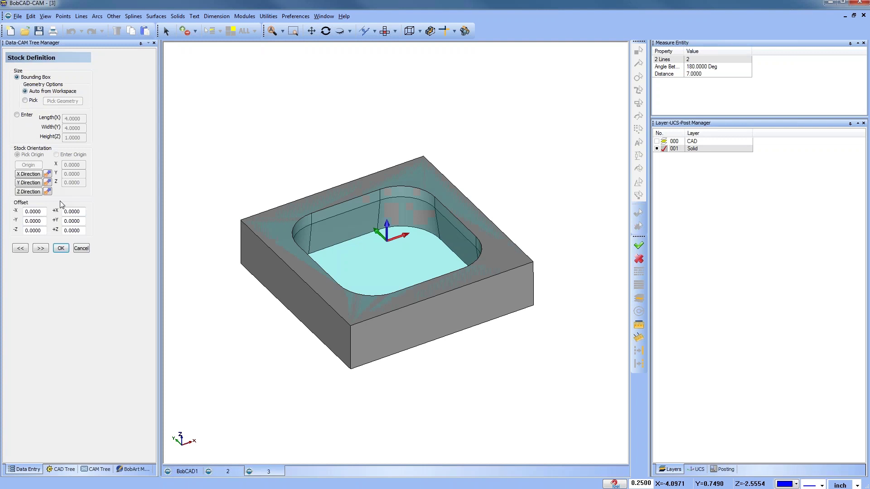
left_click(41, 248)
Set the Machine Setup - 1 origin at the stock's top corner on the minus X, plus Y side and finish the job setup
left_click(26, 115)
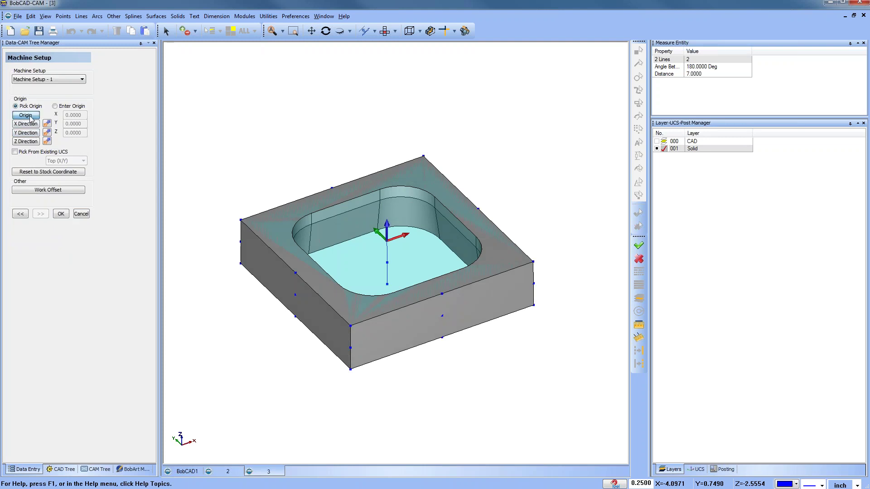
left_click(241, 220)
left_click(61, 214)
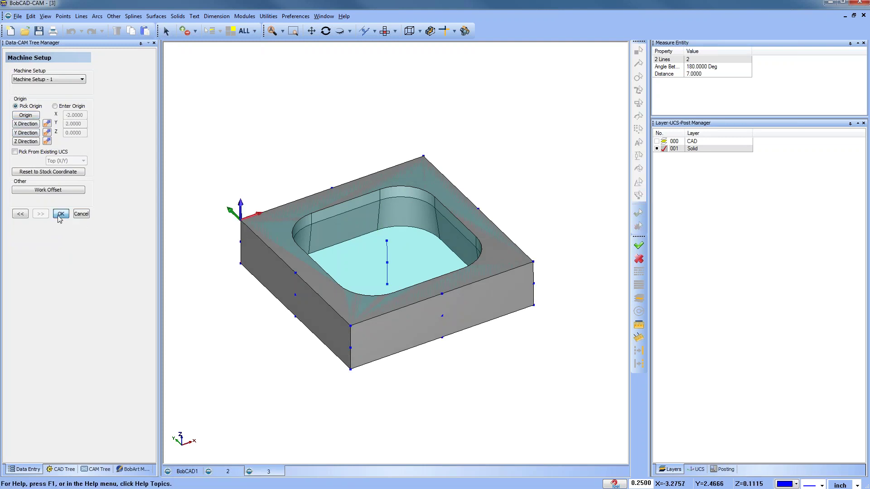
Add a 2-axis wire feature to Machine Setup - 1, select the inner opening's top contour by Constant Z, and continue to the feature parameters
right_click(50, 103)
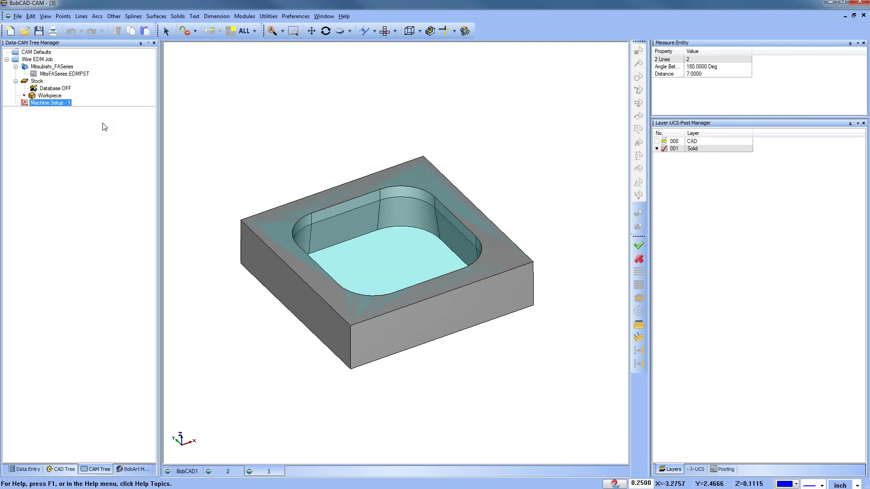
left_click(103, 123)
left_click(404, 162)
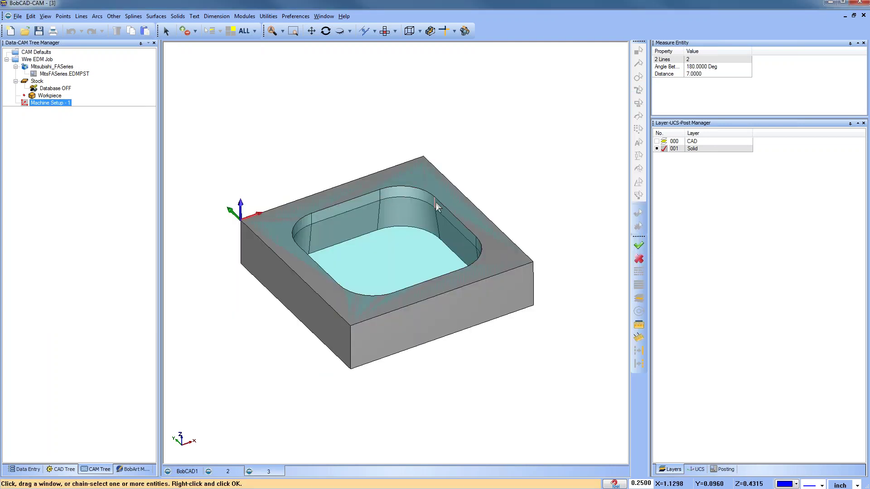
left_click(442, 204)
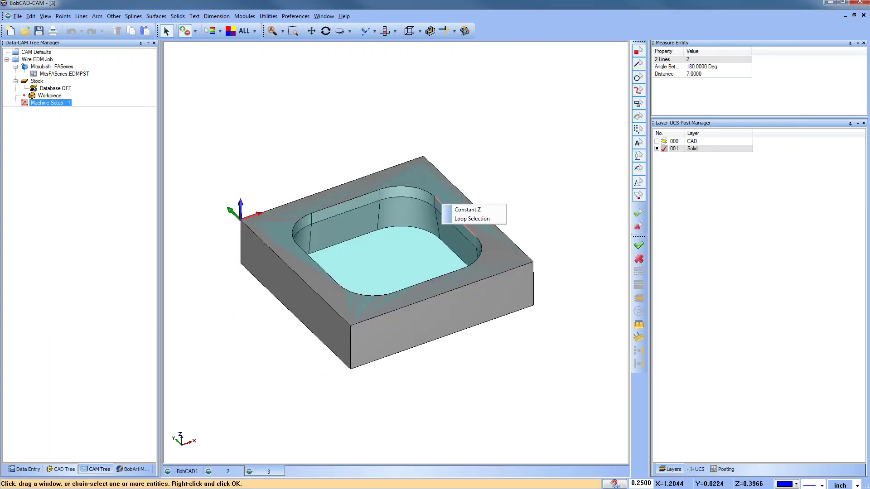
left_click(466, 210)
right_click(513, 186)
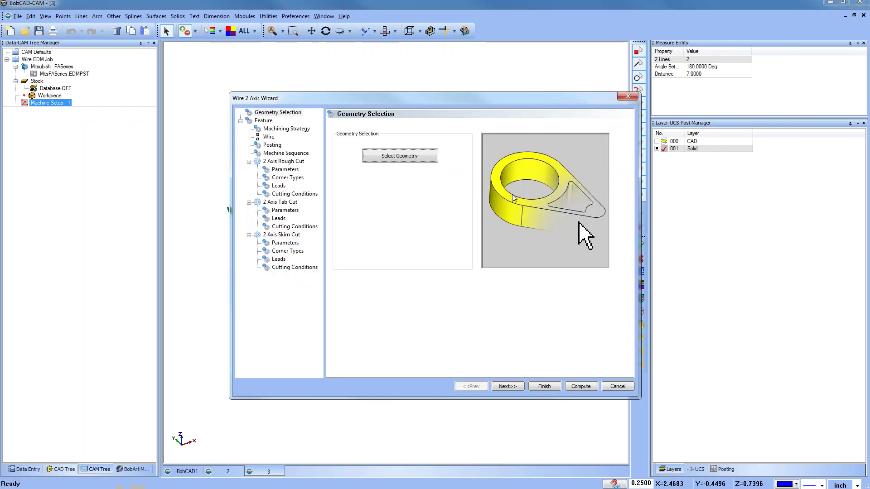
left_click(511, 386)
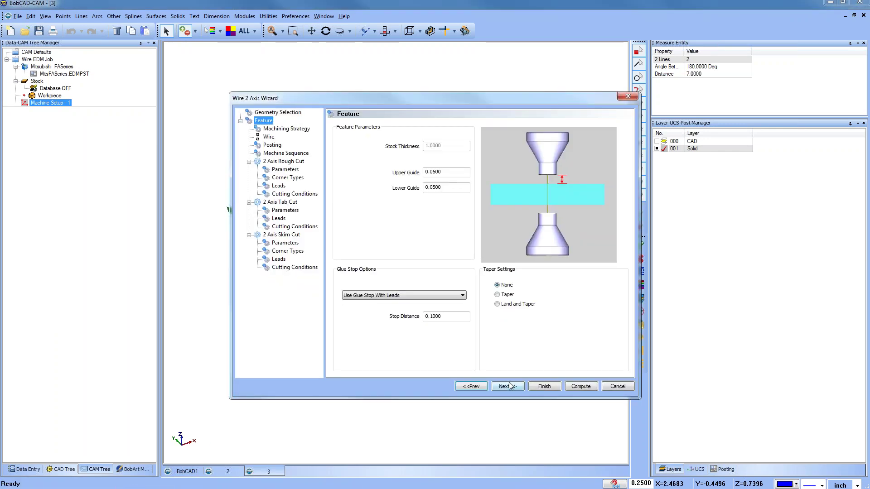
Set the feature's taper to Land and Taper with a 3.0000 angle, 0.2500 land height and land on top, and compute the toolpath
left_click(500, 304)
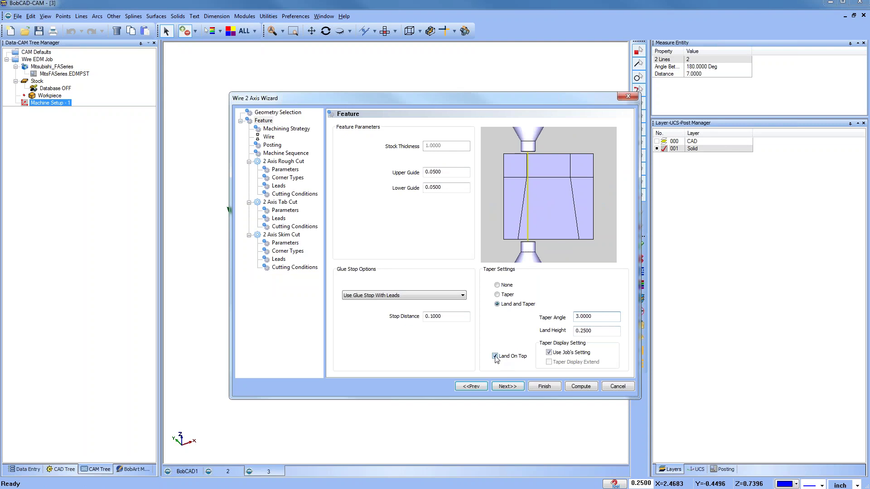
key("Tab")
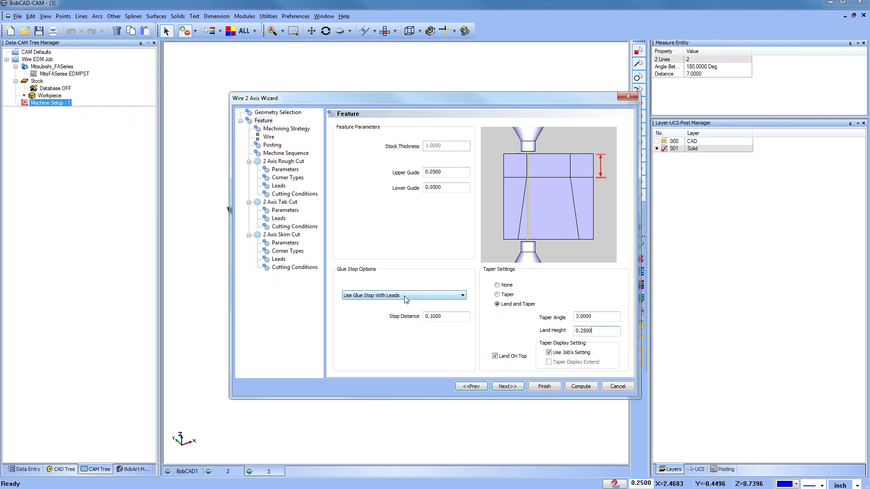
left_click(583, 386)
Sketch a fixed circle of radius 0.125 inside the opening, near the middle of its plus X edge
left_click(386, 31)
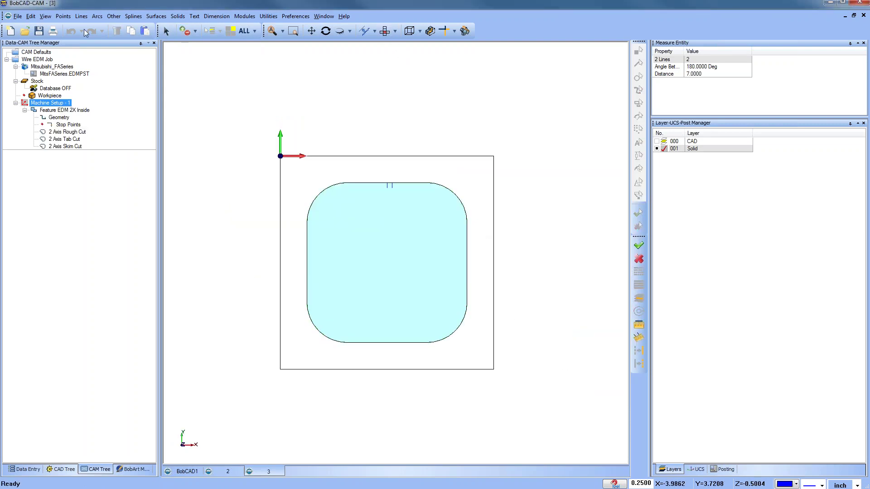
left_click(97, 17)
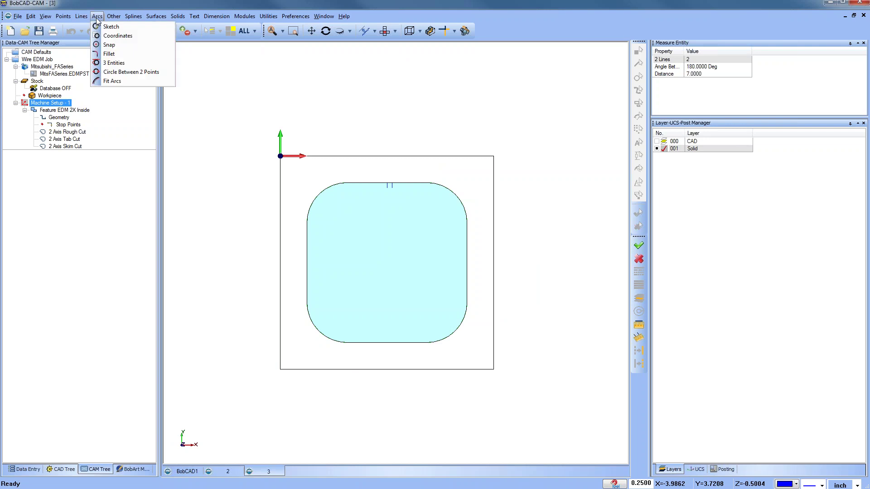
left_click(117, 36)
type(".125")
left_click(68, 151)
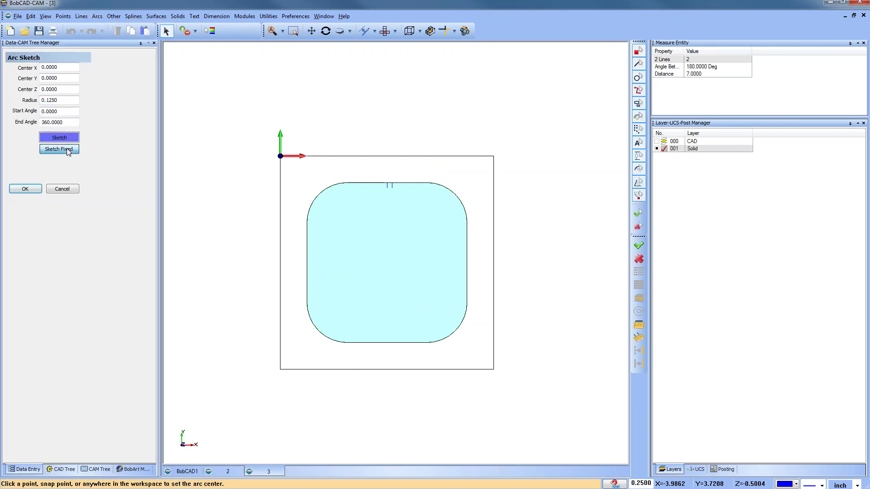
left_click(454, 263)
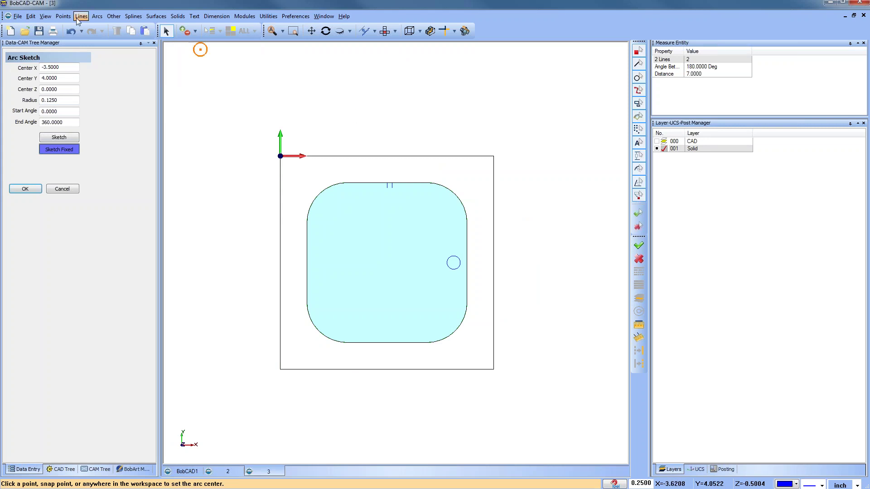
Add an arc center point to the small circle inside the opening and return to the CAM job
left_click(63, 16)
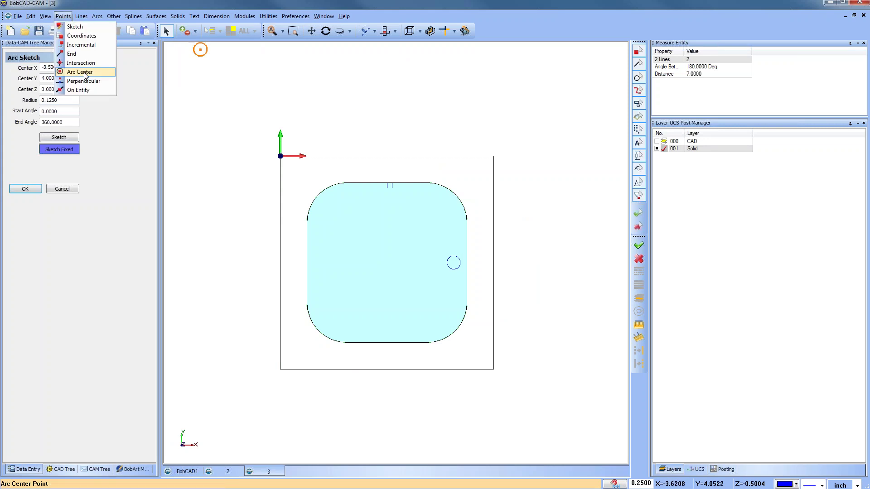
left_click(85, 72)
left_click(453, 270)
right_click(538, 229)
left_click(570, 246)
left_click(93, 471)
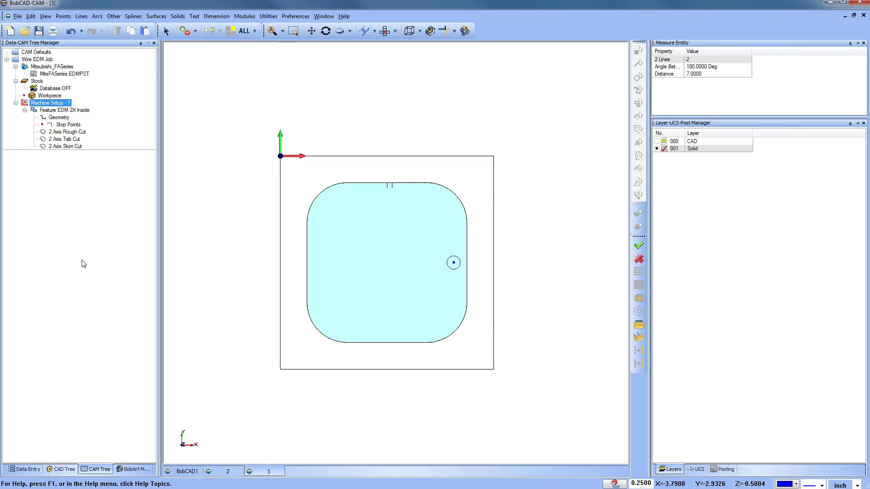
Set the rough cut's lead-in of Feature EDM 2X Inside to Select Point at the small circle's center, and compute the toolpath
left_click(60, 111)
right_click(59, 111)
left_click(77, 116)
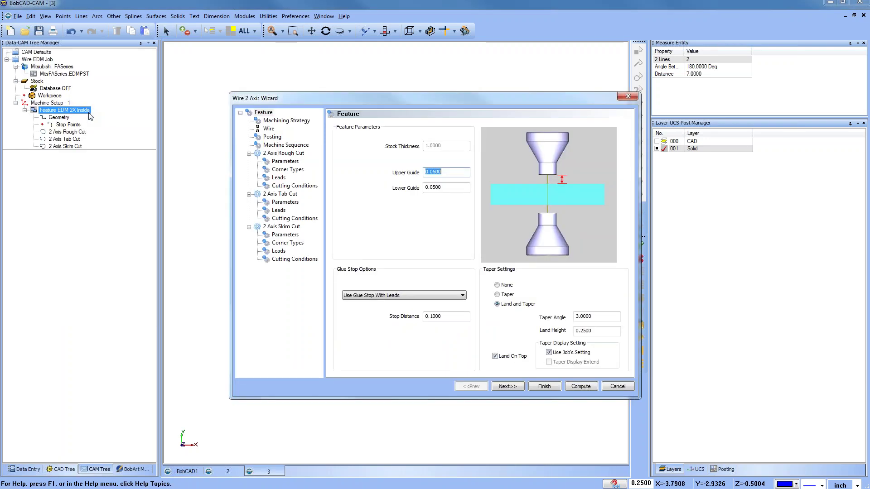
left_click(279, 179)
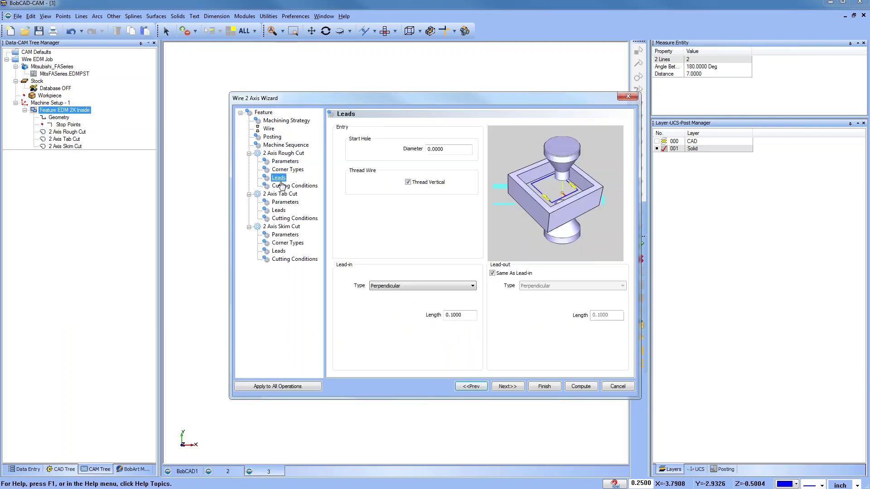
left_click(418, 285)
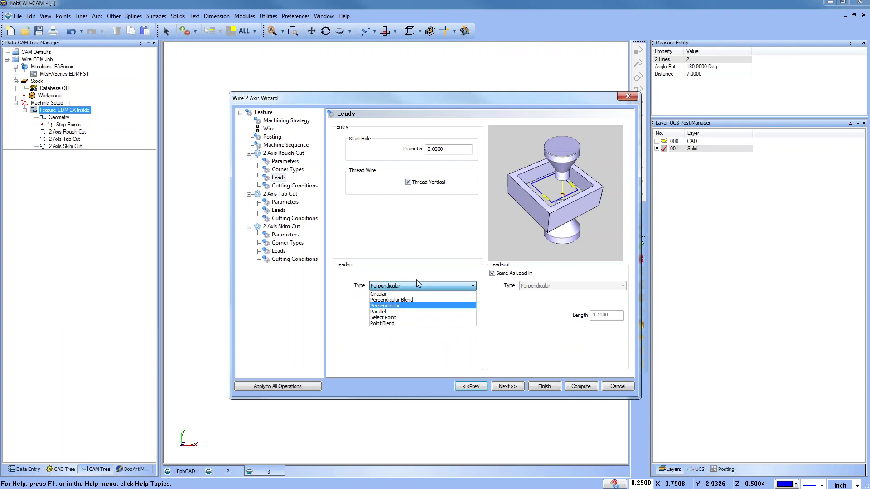
left_click(413, 318)
left_click(453, 352)
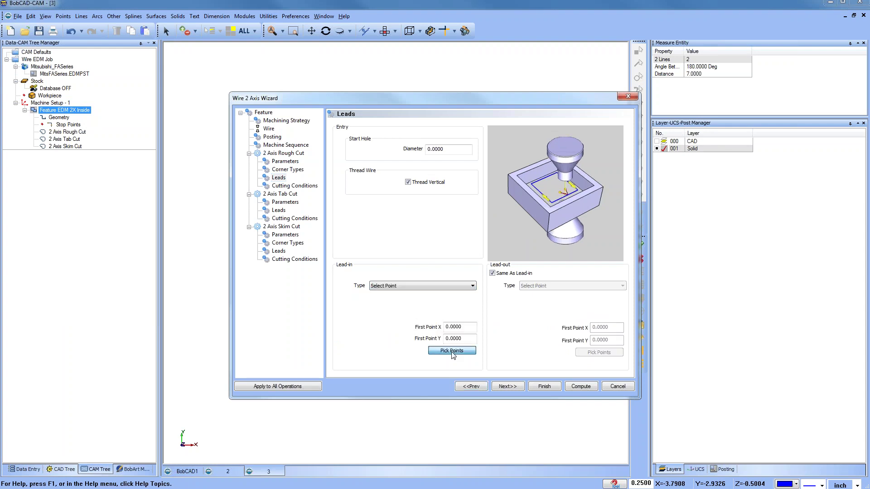
left_click(454, 263)
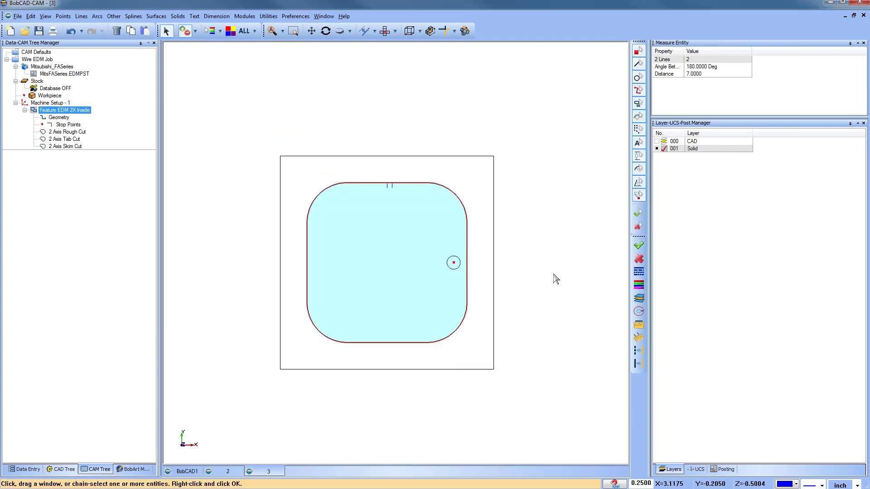
right_click(553, 274)
left_click(562, 277)
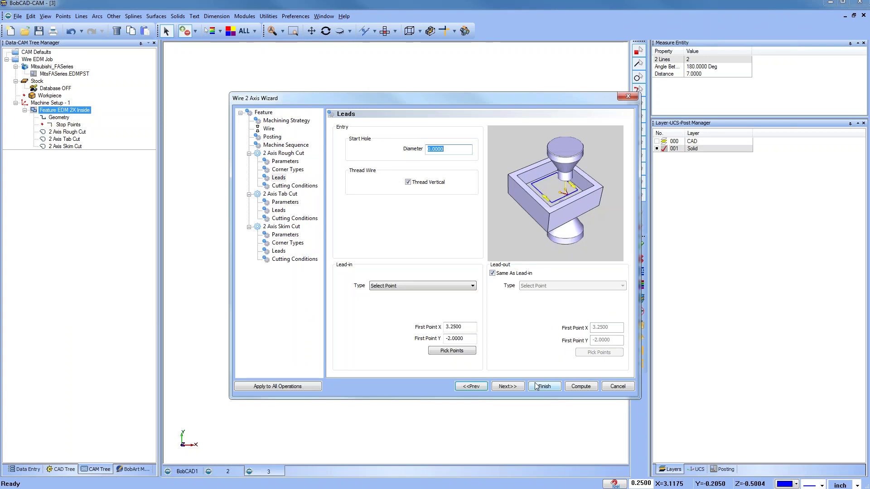
left_click(582, 387)
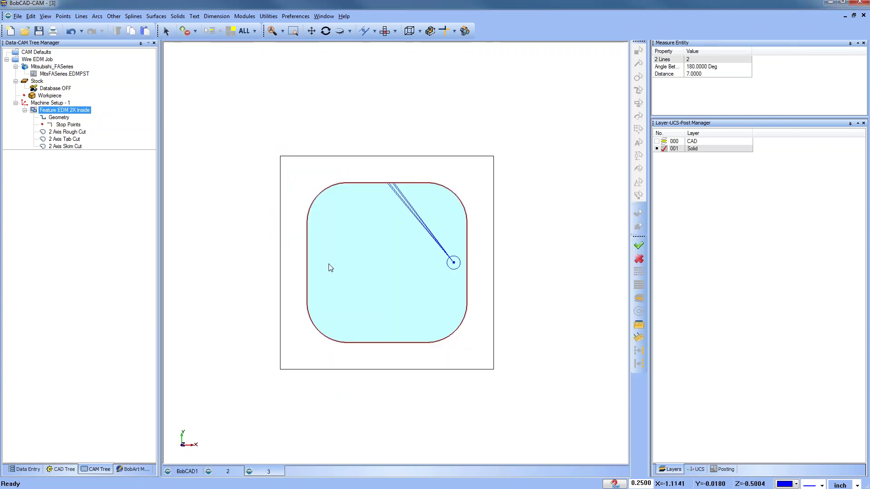
Move the geometry's start point to the opening's plus X edge beside the circle, and recompute all toolpath of the feature
middle_click_drag(433, 317, 467, 338)
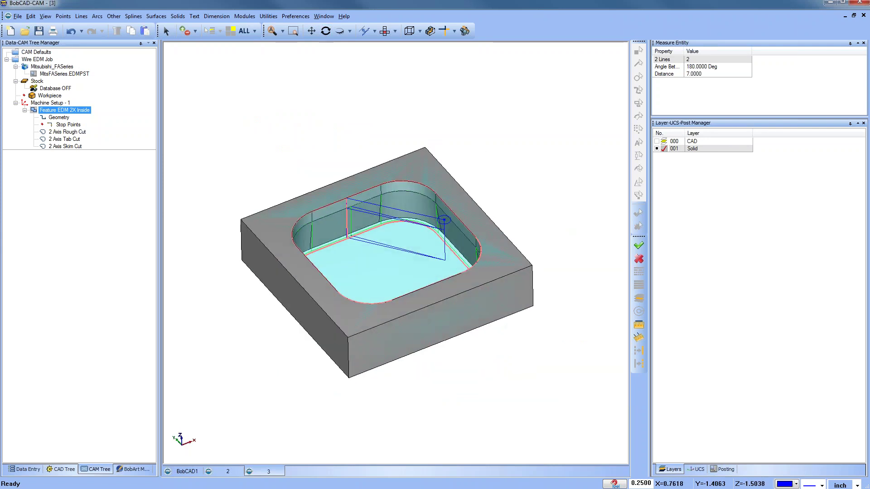
left_click(385, 31)
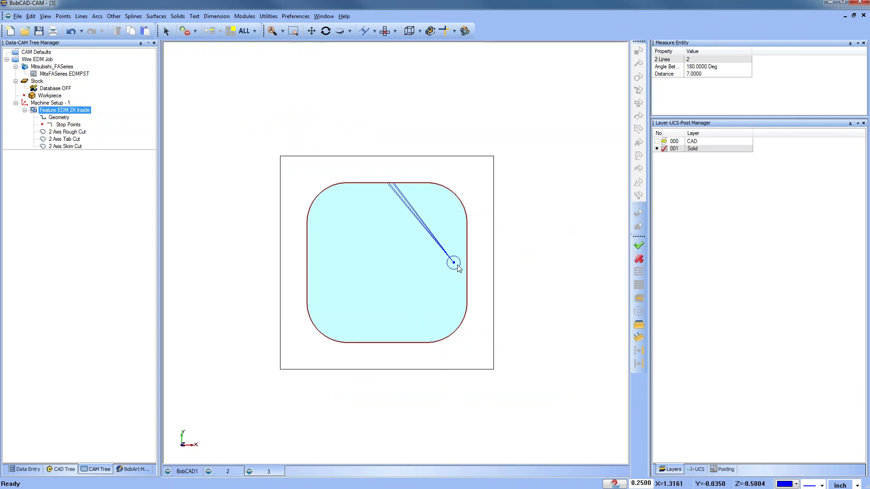
left_click(73, 125)
right_click(62, 118)
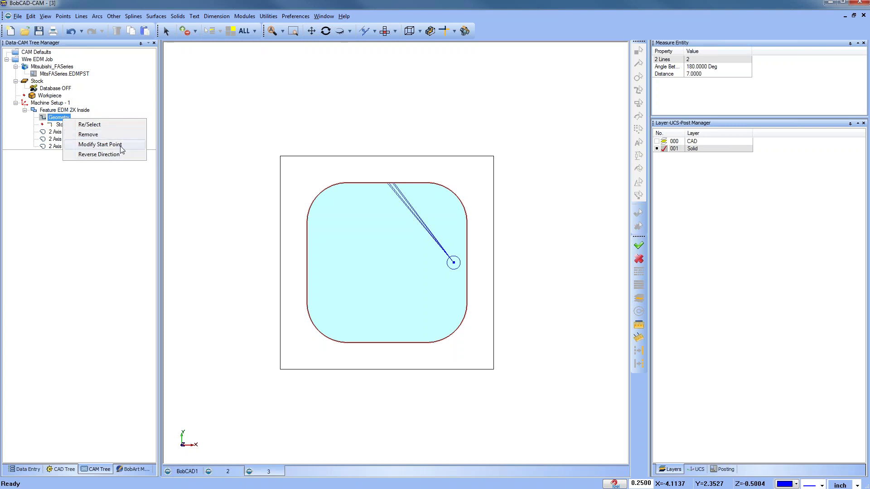
left_click(121, 146)
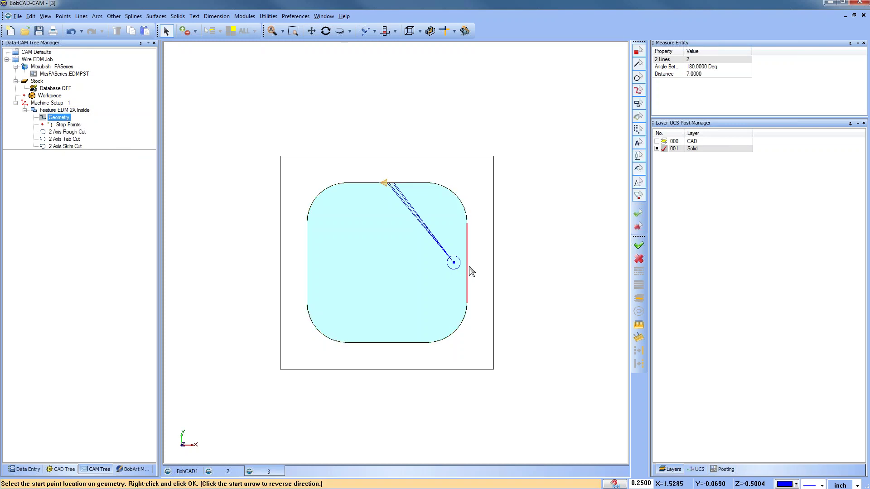
key("Escape")
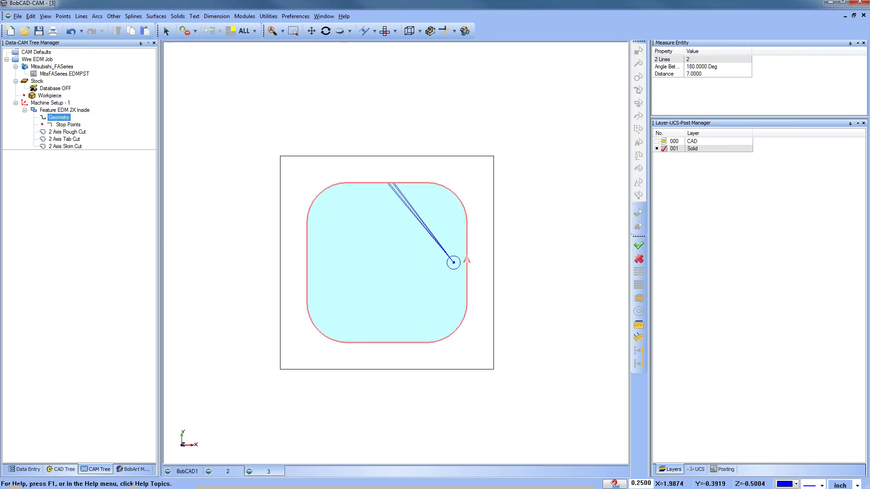
left_click(66, 130)
left_click(64, 116)
right_click(64, 117)
left_click(93, 141)
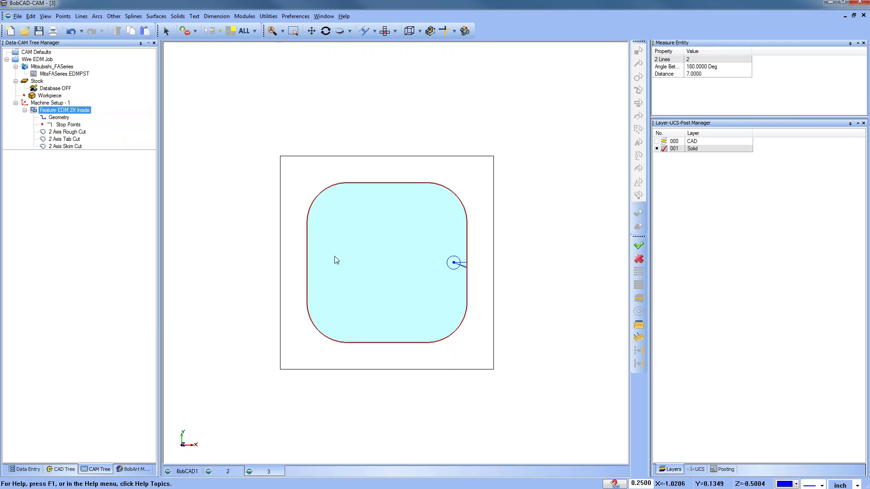
Examine the recomputed lead and taper toolpath in 3D, highlighting the rough, tab and skim cuts individually
scroll(472, 272, "up", 4)
mouse_move(469, 365)
middle_mouse_down()
mouse_move(481, 320)
mouse_move(416, 312)
middle_mouse_up()
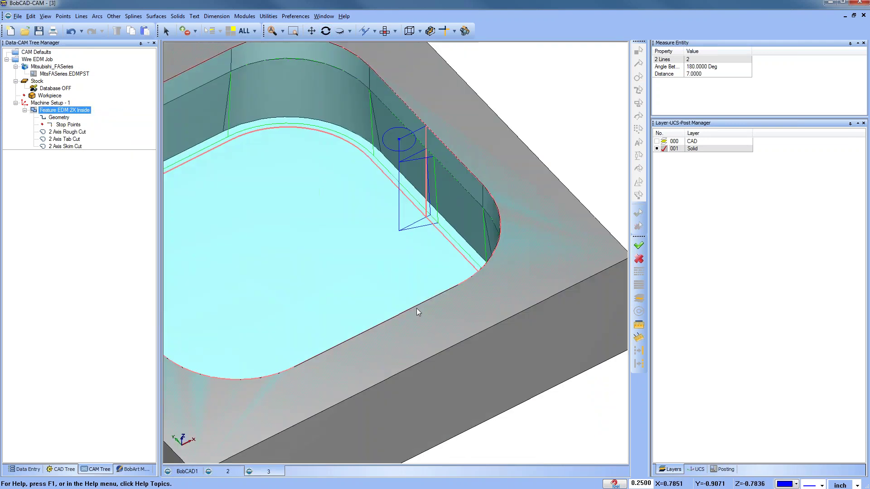
scroll(417, 312, "down", 3)
middle_click_drag(395, 339, 392, 313)
scroll(392, 312, "down", 2)
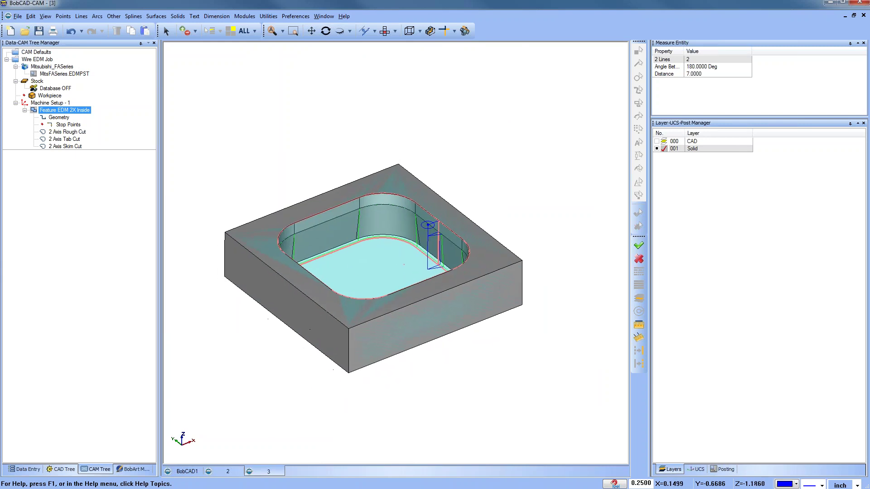
left_click(65, 146)
left_click(68, 132)
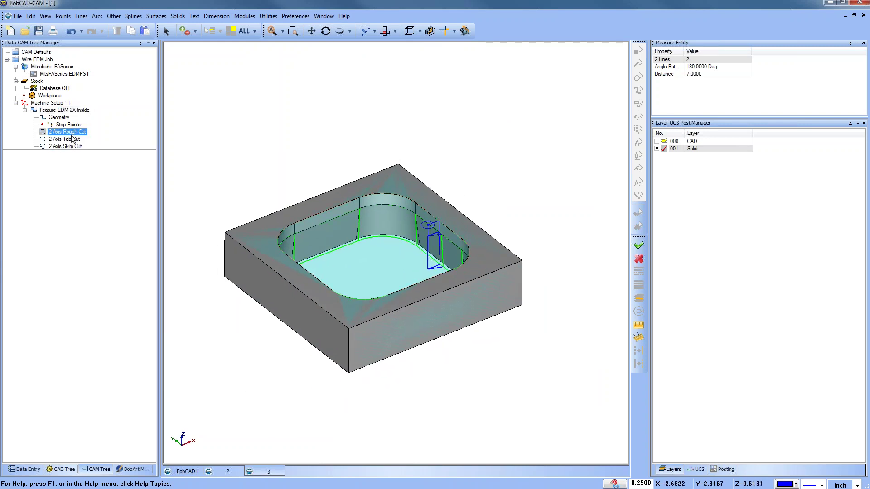
left_click(73, 140)
left_click(72, 146)
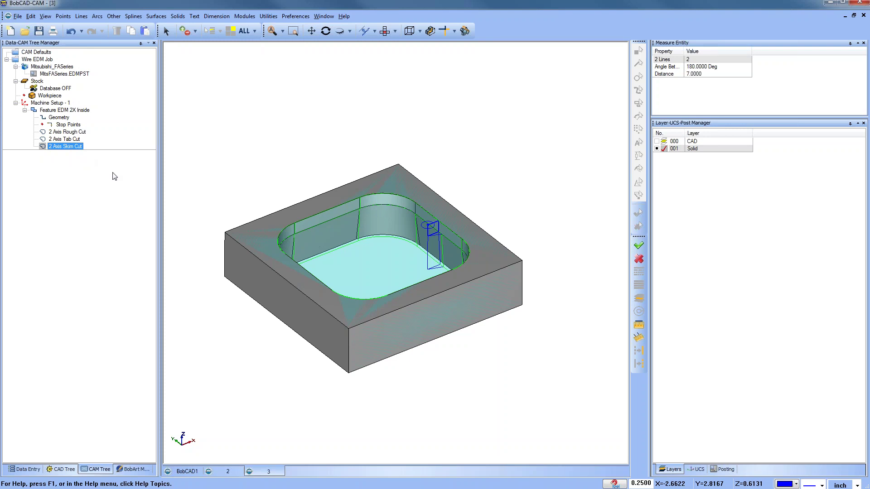
left_click(75, 140, "ctrl")
left_click(75, 132)
left_click(77, 146)
Review the feature, posting, parameter, corner, lead and cutting condition settings of Feature EDM 2X Inside's rough, tab and skim cuts, and compute the toolpath
right_click(80, 112)
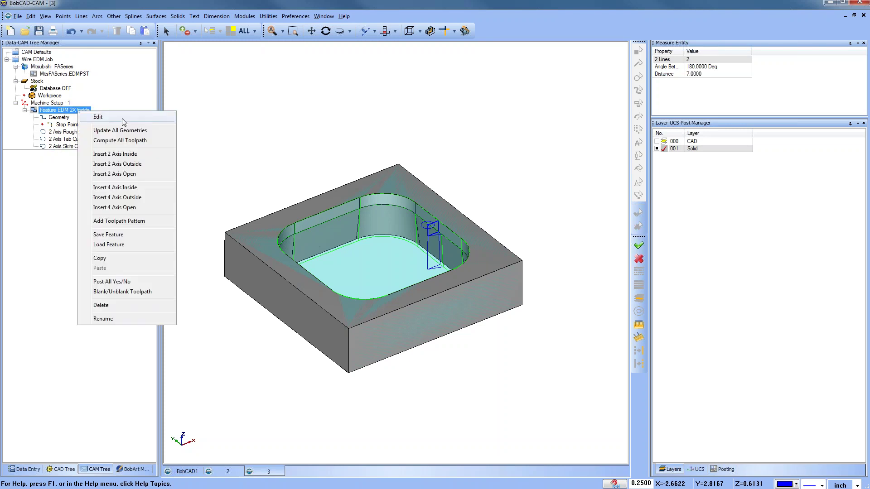
left_click(146, 120)
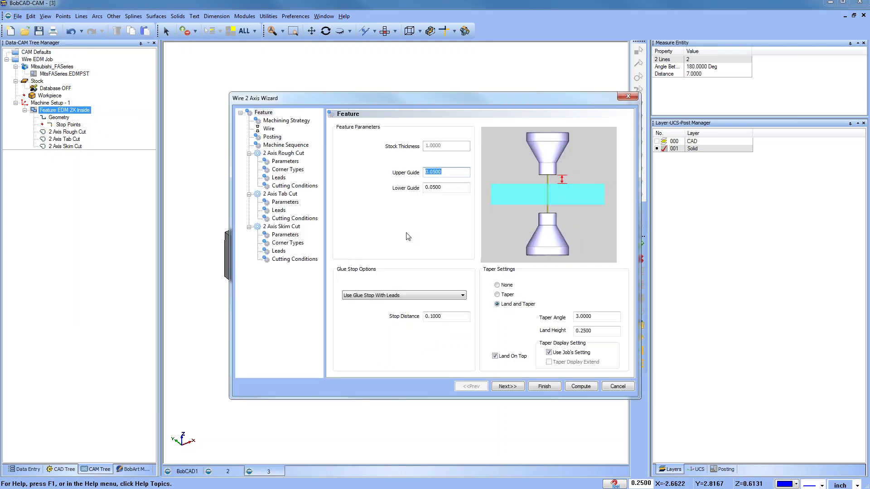
left_click(274, 120)
left_click(270, 128)
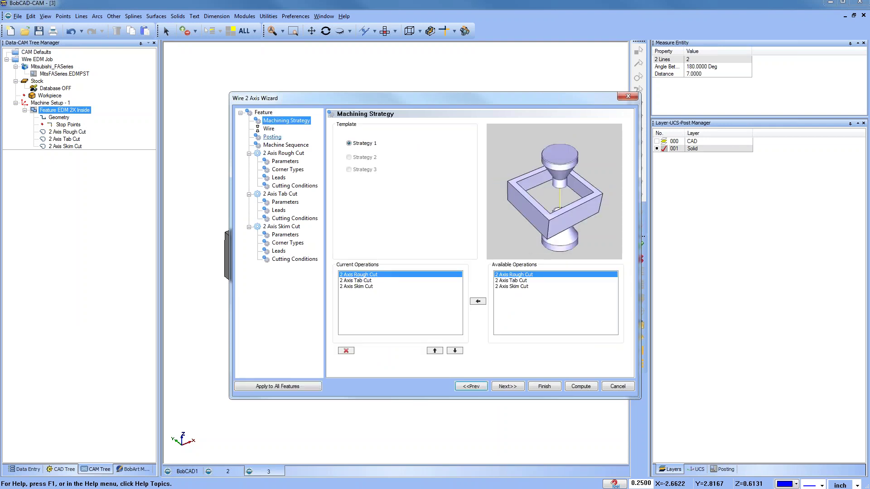
left_click(274, 138)
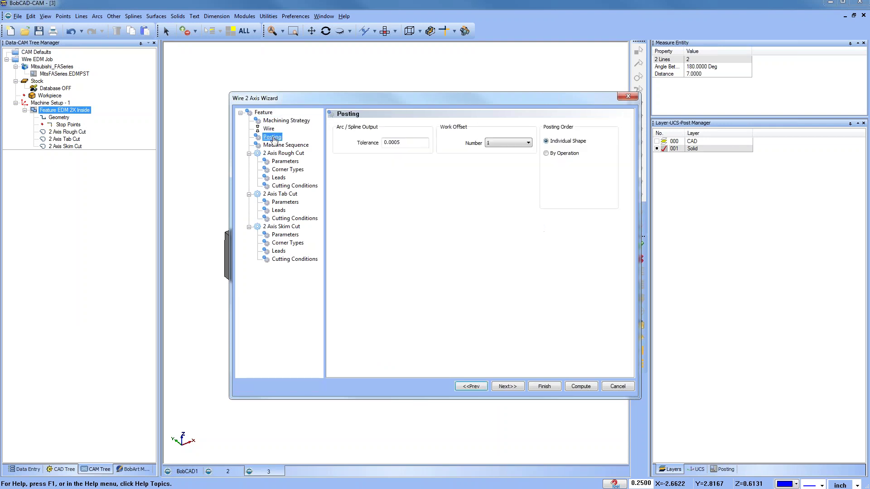
left_click(279, 145)
left_click(287, 162)
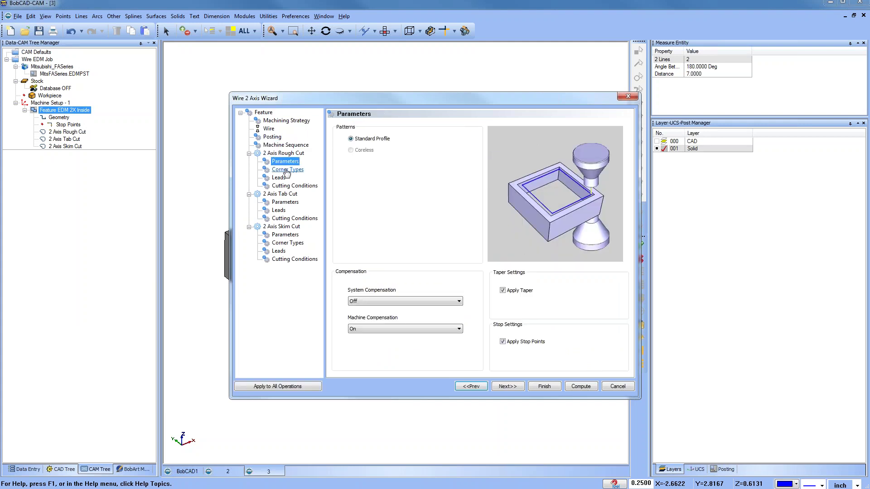
left_click(287, 170)
left_click(280, 178)
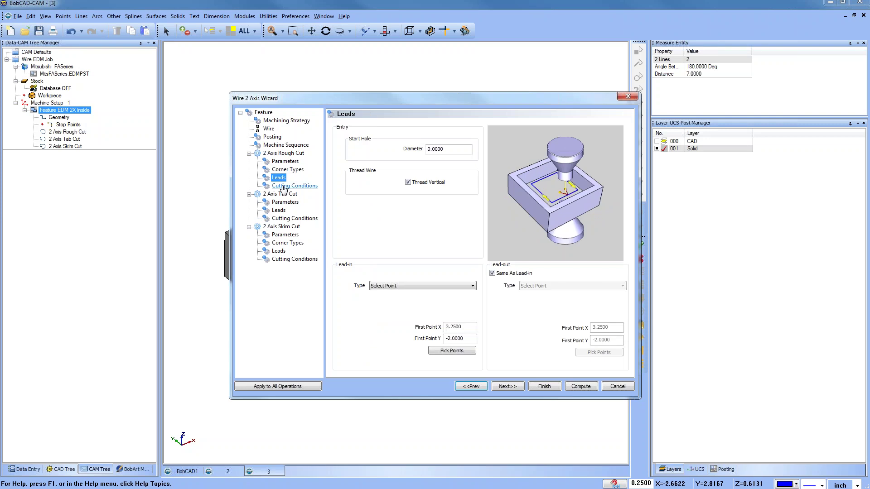
left_click(283, 188)
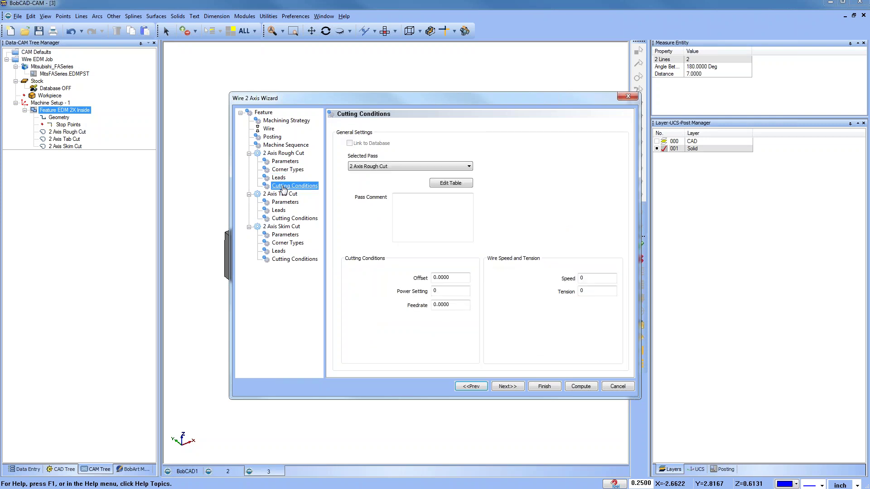
left_click(284, 202)
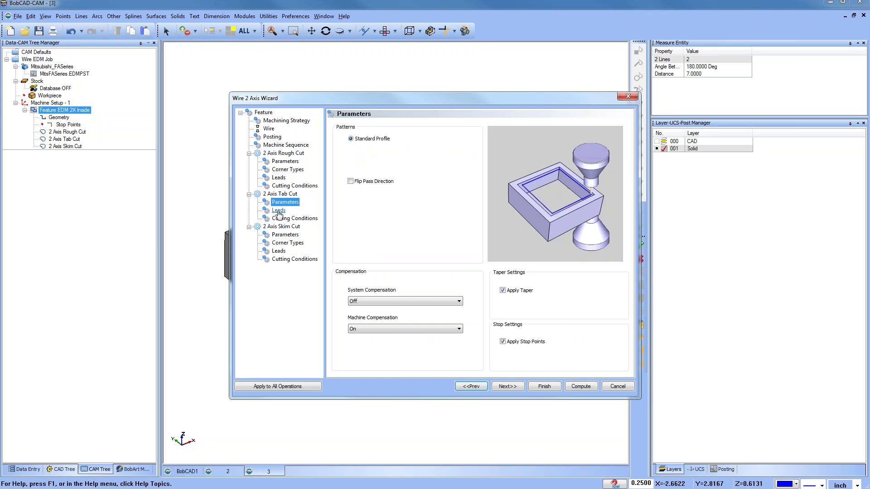
left_click(278, 212)
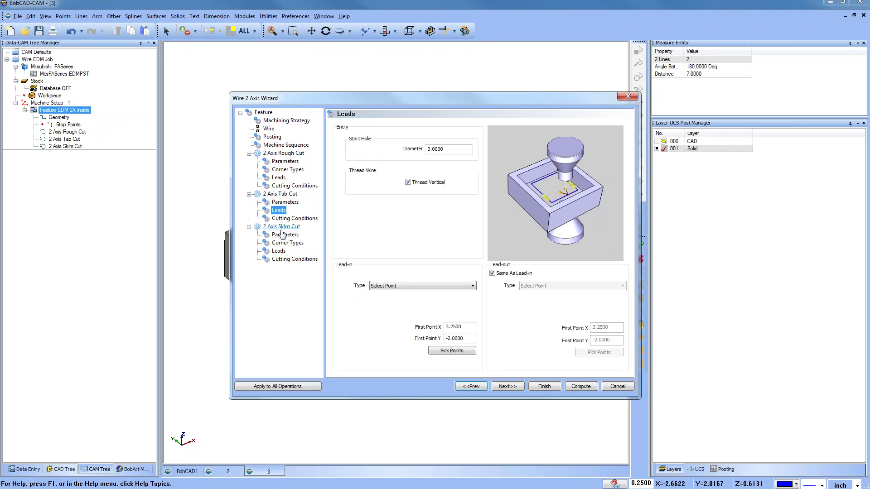
left_click(284, 235)
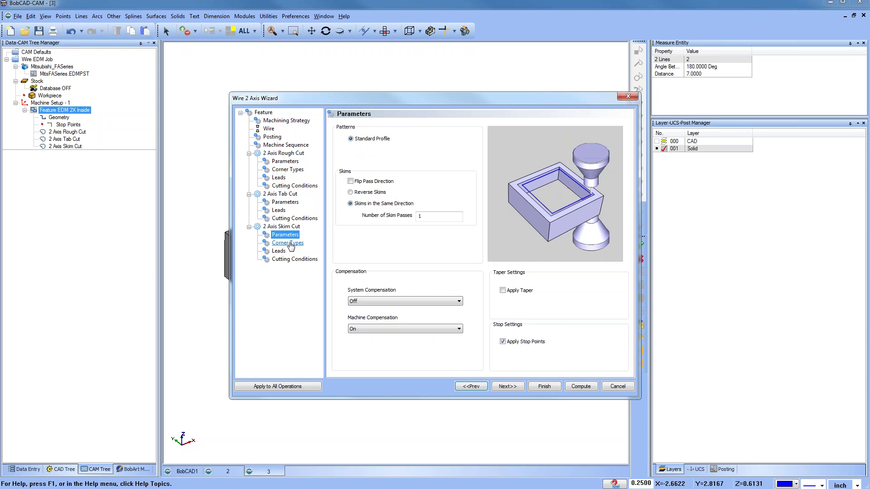
left_click(290, 243)
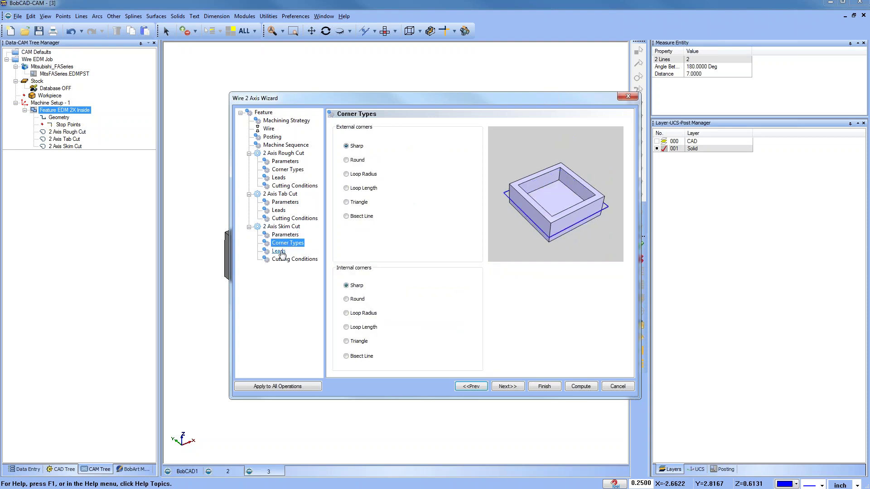
left_click(278, 251)
left_click(283, 260)
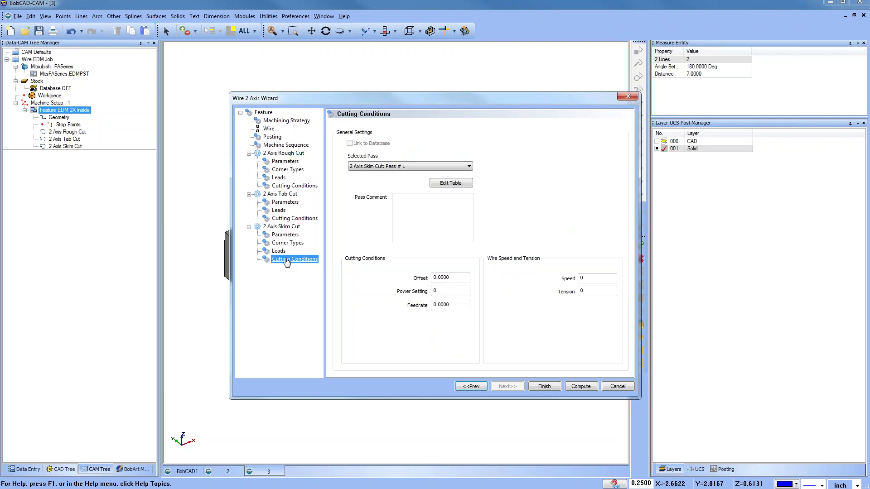
left_click(581, 386)
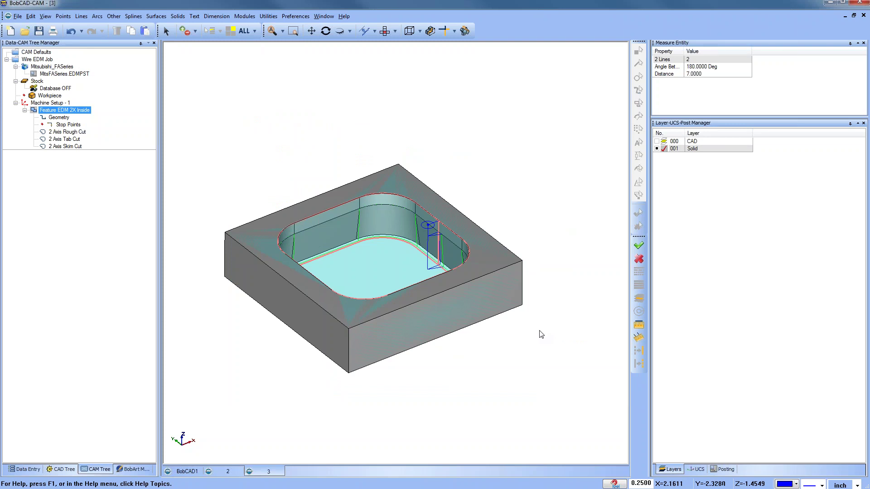
Open the part file 4.bbcd and orbit to see the tapered block with its slotted opening
left_click(36, 51)
left_click(25, 31)
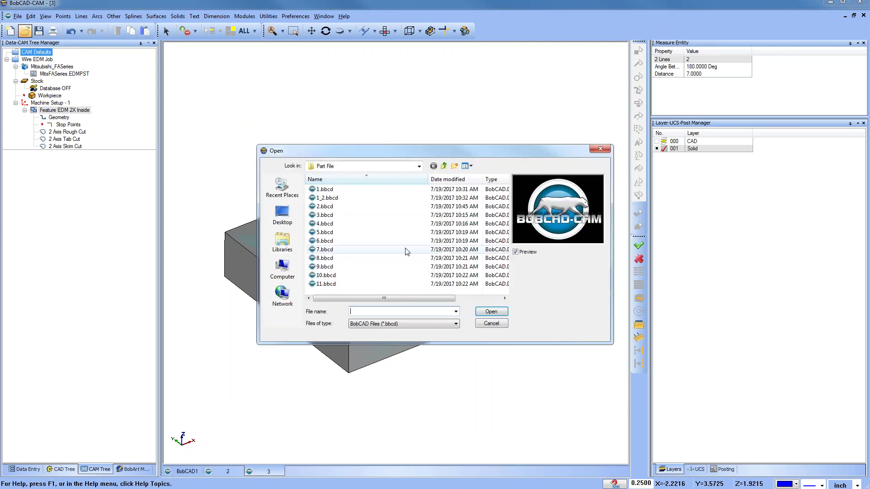
left_click(328, 215)
left_click(328, 224)
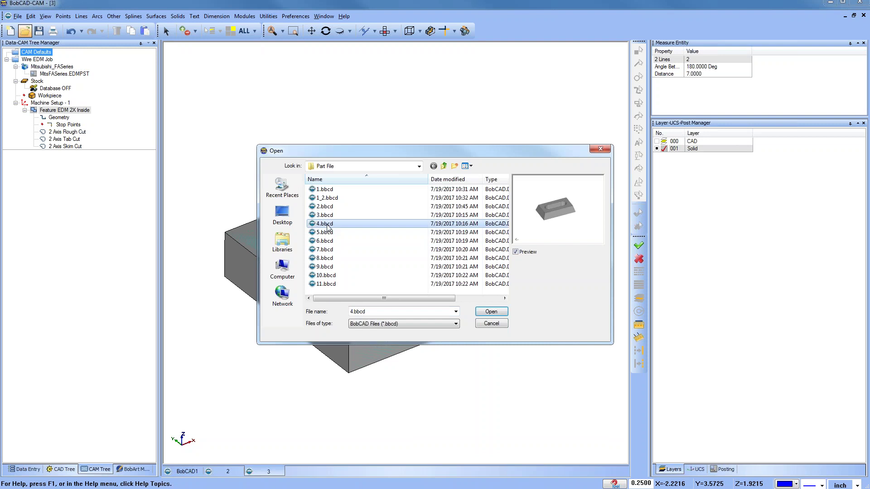
left_click(491, 311)
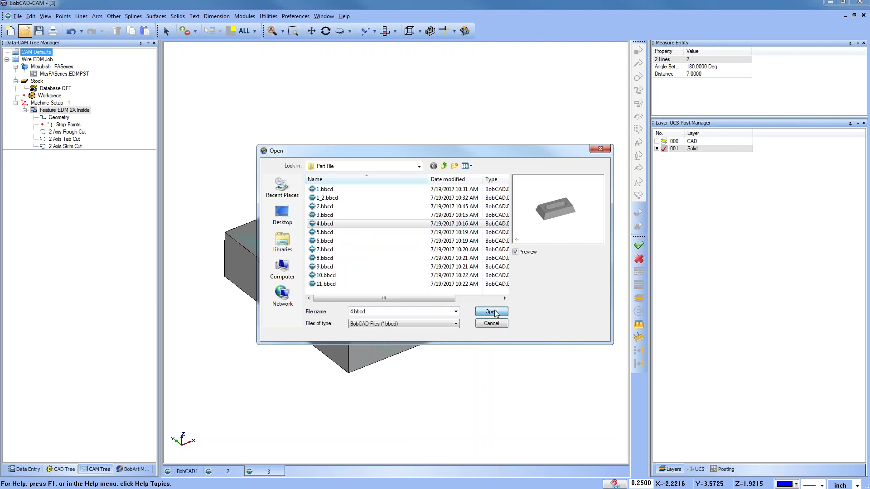
middle_click_drag(418, 235, 401, 259)
middle_click_drag(461, 328, 473, 317)
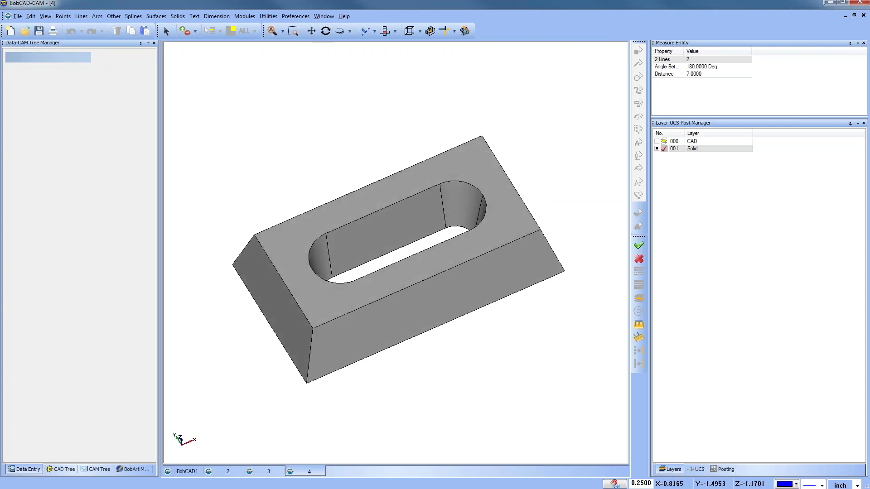
Create a Wire EDM machining job with bounding box stock sized automatically from the workspace
left_click(100, 469)
right_click(40, 52)
left_click(64, 59)
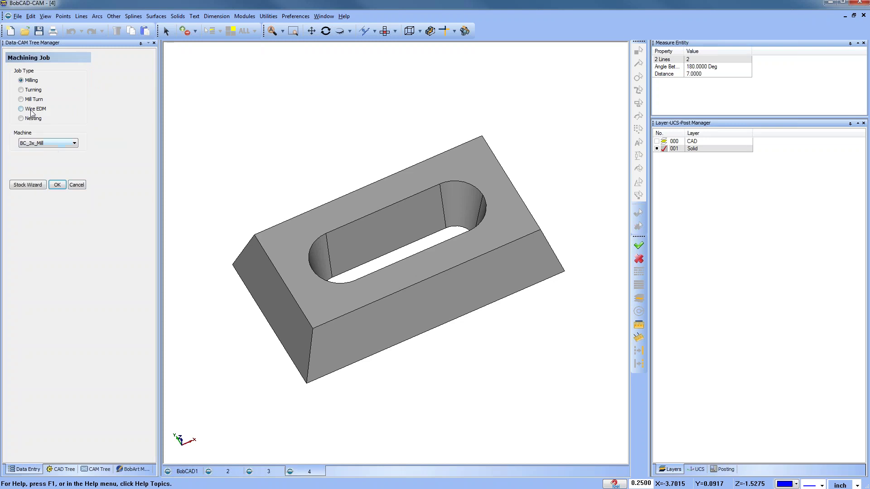
left_click(21, 109)
left_click(35, 186)
left_click(64, 151)
left_click(65, 179)
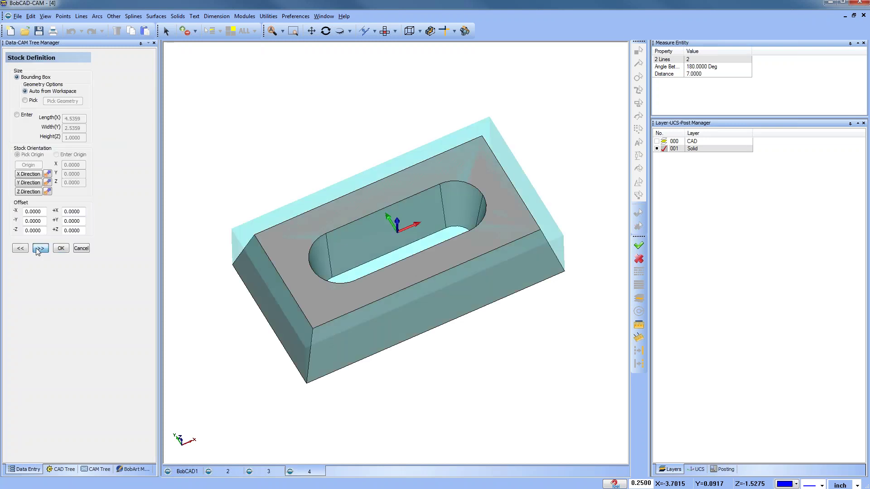
left_click(38, 248)
left_click(60, 214)
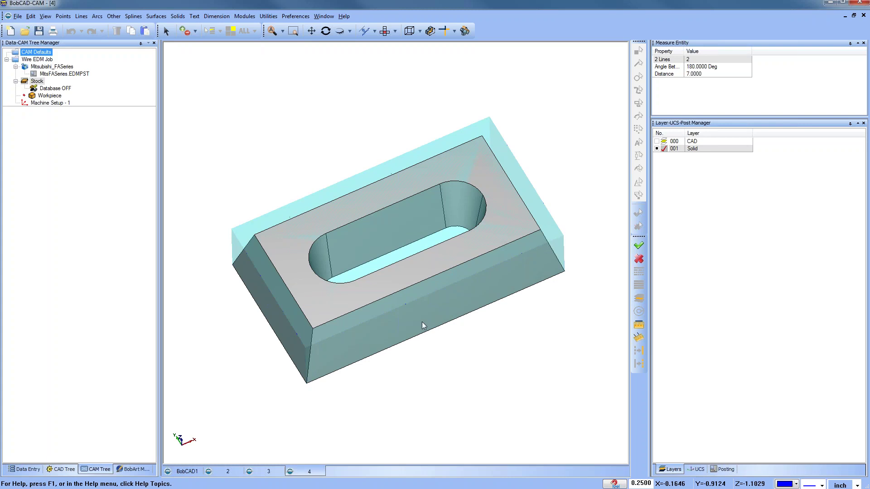
Start a 2 Axis Outside feature on Machine Setup - 1, using the block's upper outer edges chained at Constant Z as geometry
right_click(44, 104)
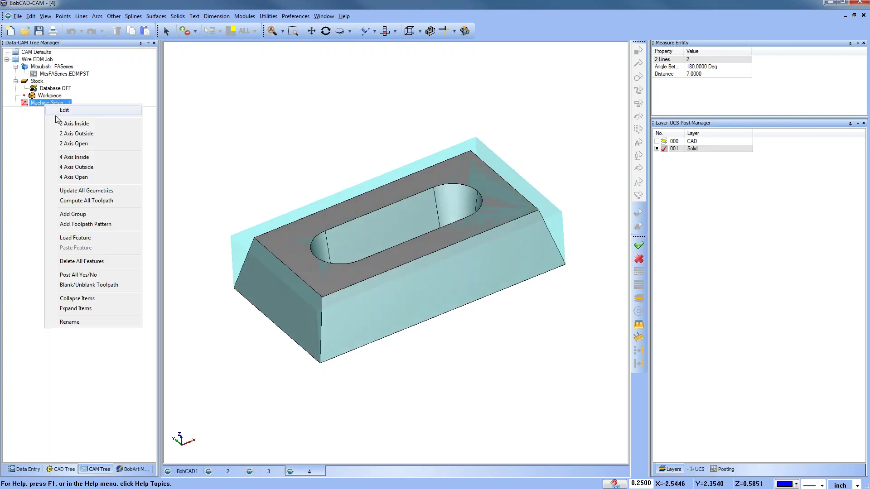
left_click(103, 135)
left_click(399, 157)
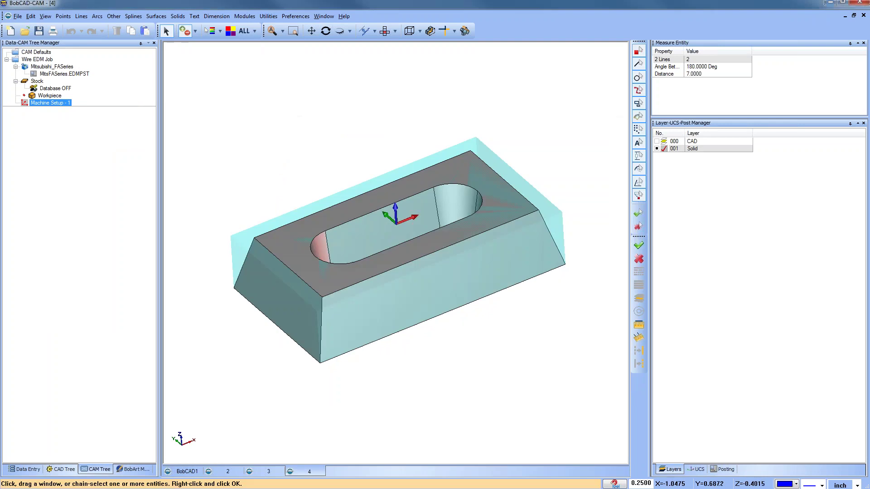
left_click(278, 259)
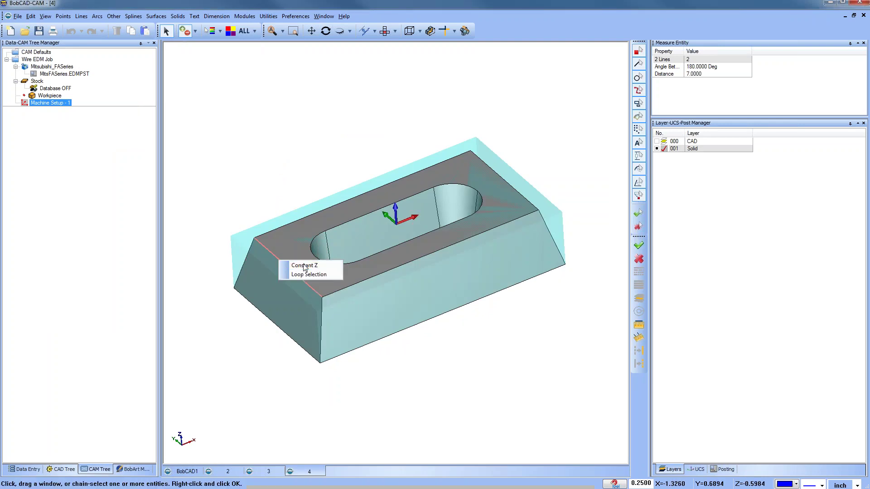
left_click(290, 265)
right_click(270, 145)
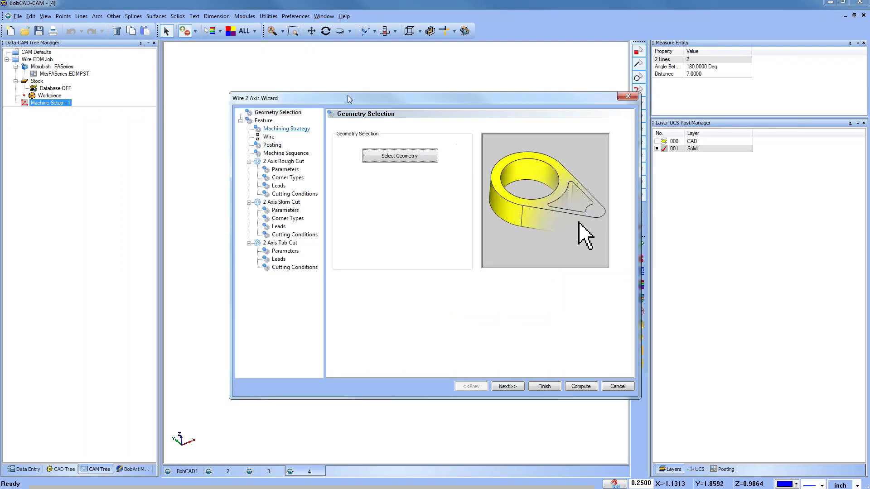
Set the outside feature's taper setting to Taper, compute its toolpath and inspect the taper direction against the block in 3D
left_click(508, 387)
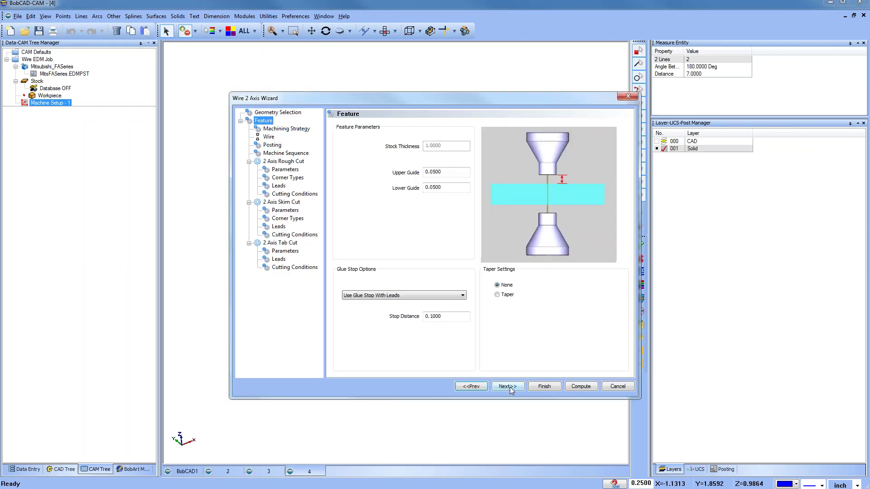
left_click(498, 295)
left_click(584, 388)
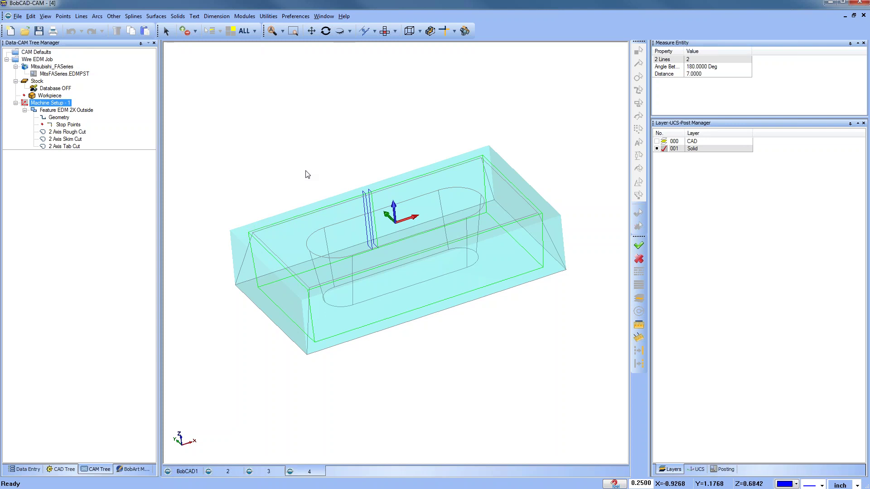
mouse_move(372, 245)
middle_mouse_down()
mouse_move(389, 232)
mouse_move(380, 239)
middle_mouse_up()
left_click(66, 110)
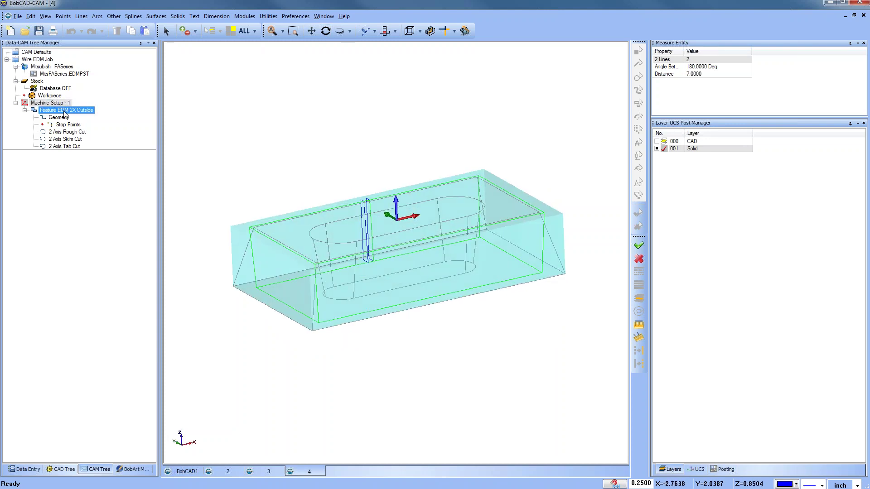
middle_click_drag(376, 199, 381, 218)
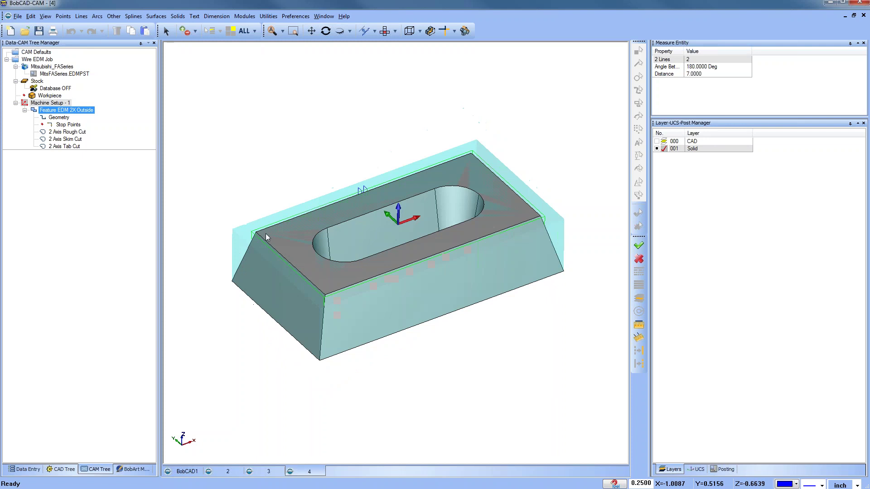
Disable Taper from Bottom on Feature EDM 2X Outside, set its taper angle to 5, and recompute the toolpath
right_click(55, 111)
left_click(97, 120)
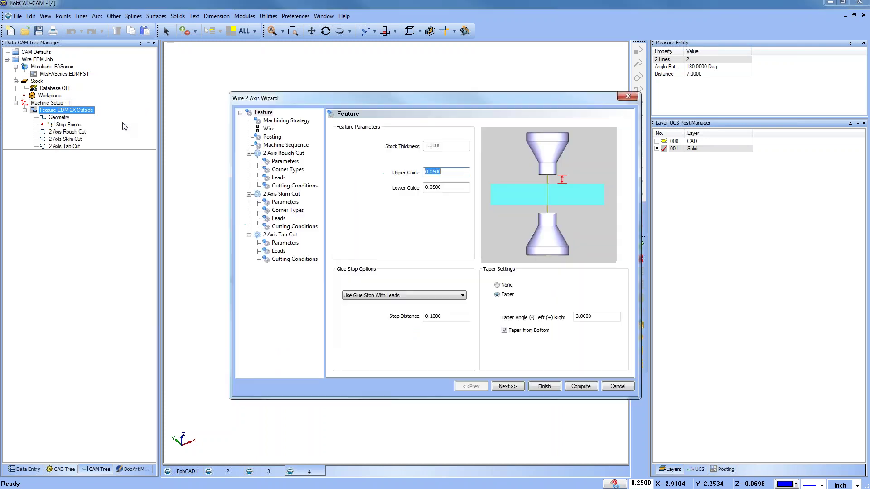
left_click(504, 331)
double_click(583, 317)
type("5")
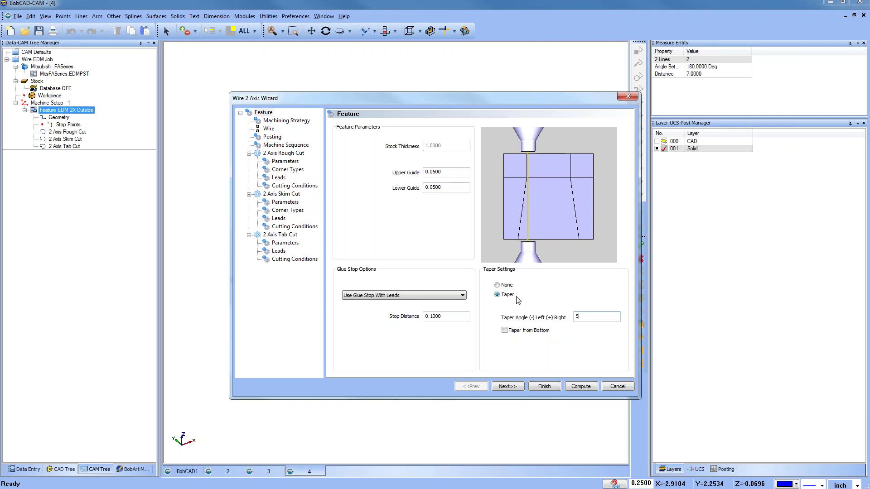
left_click(580, 386)
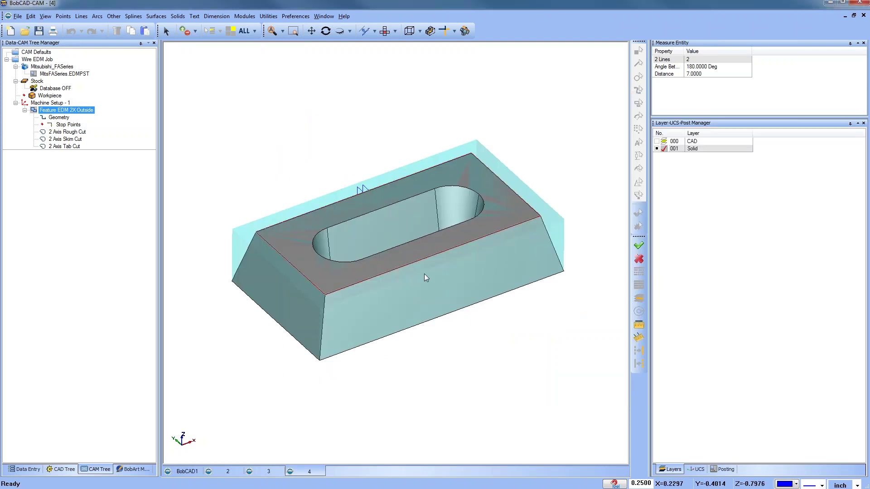
mouse_move(470, 340)
middle_mouse_down()
mouse_move(434, 313)
mouse_move(468, 335)
middle_mouse_up()
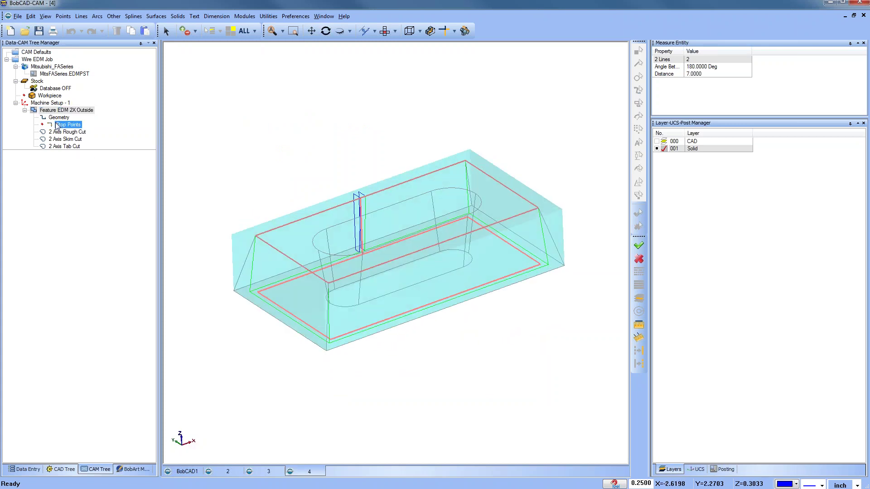
Set the taper angle of Feature EDM 2X Outside to 10, recompute the toolpath and inspect it in 3D
right_click(63, 110)
left_click(80, 119)
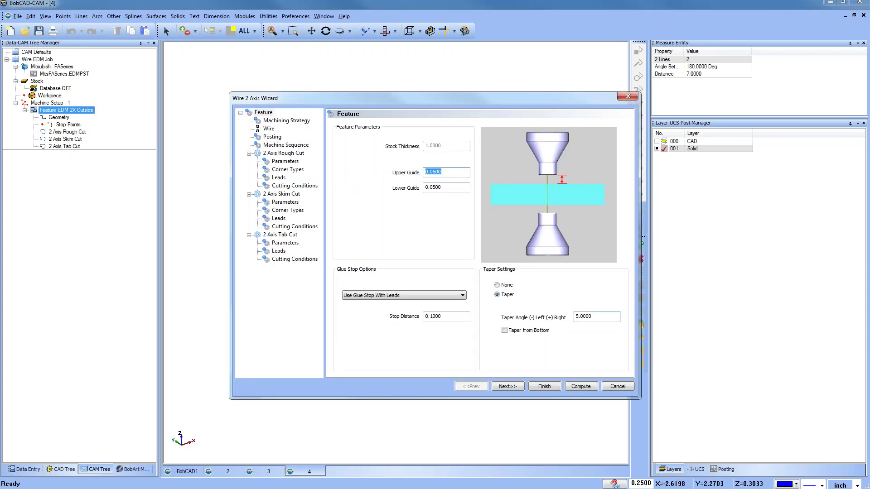
left_click(593, 317)
left_click_drag(593, 317, 531, 323)
type("10")
left_click(582, 386)
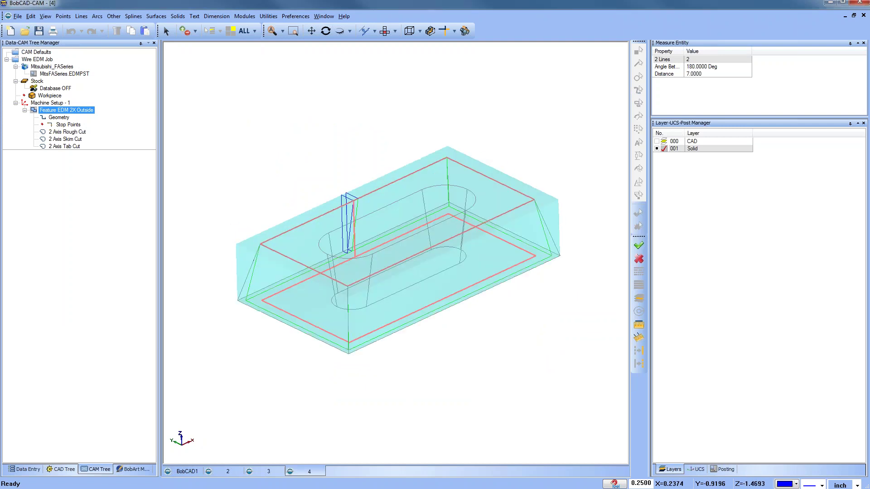
middle_click_drag(418, 324, 527, 321)
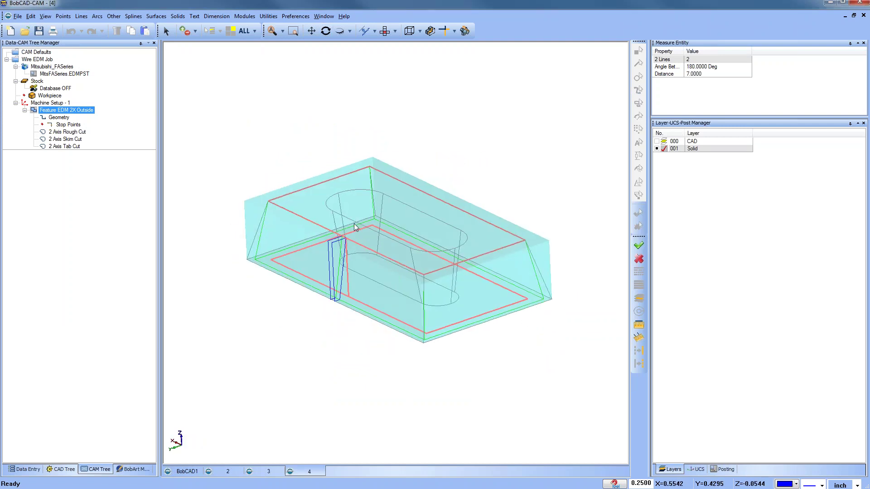
Highlight the rough, skim and tab cuts of Feature EDM 2X Outside in turn, and backplot the 2 Axis Rough Cut
middle_click_drag(447, 310, 411, 291)
left_click(68, 132)
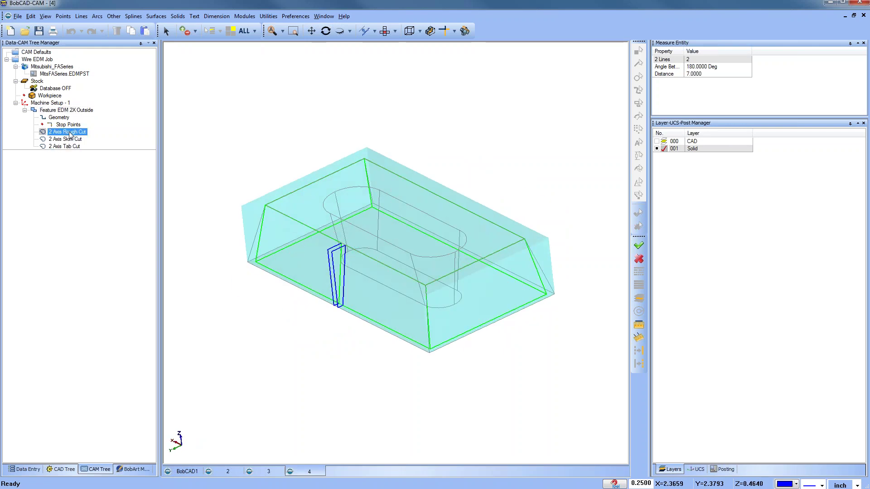
left_click(69, 139)
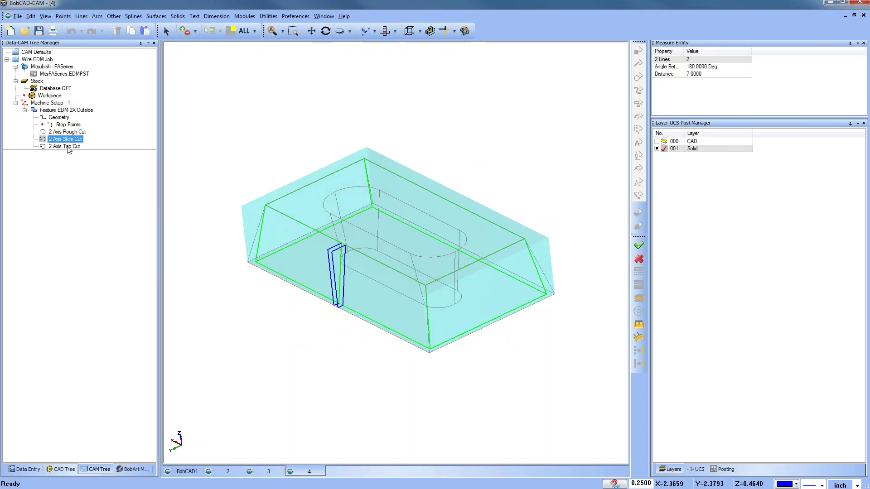
left_click(68, 147)
left_click(72, 132, "ctrl")
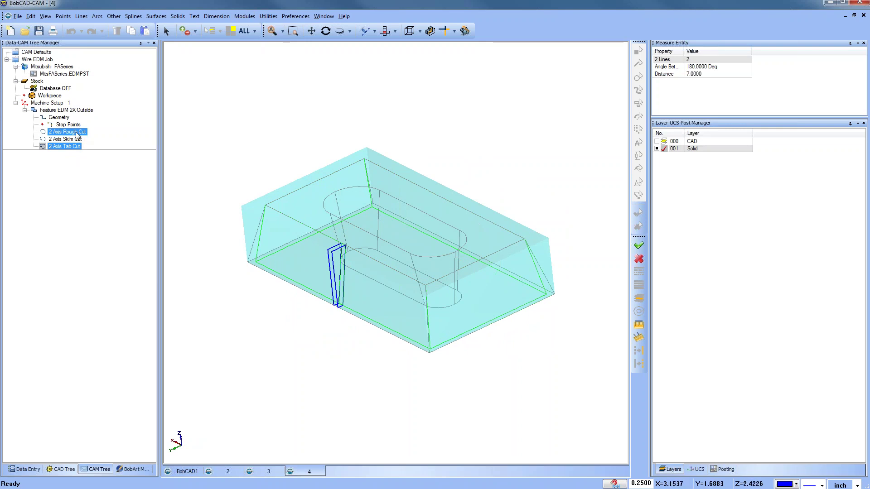
right_click(76, 135)
left_click(110, 149)
left_click(66, 75)
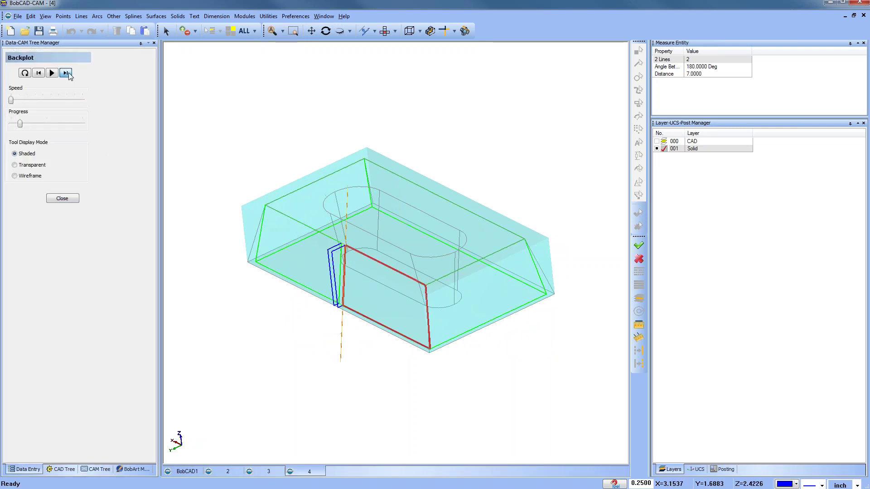
left_click(63, 199)
Backplot the 2 Axis Skim Cut of Feature EDM 2X Outside to check its wire motion
left_click(65, 140)
right_click(68, 142)
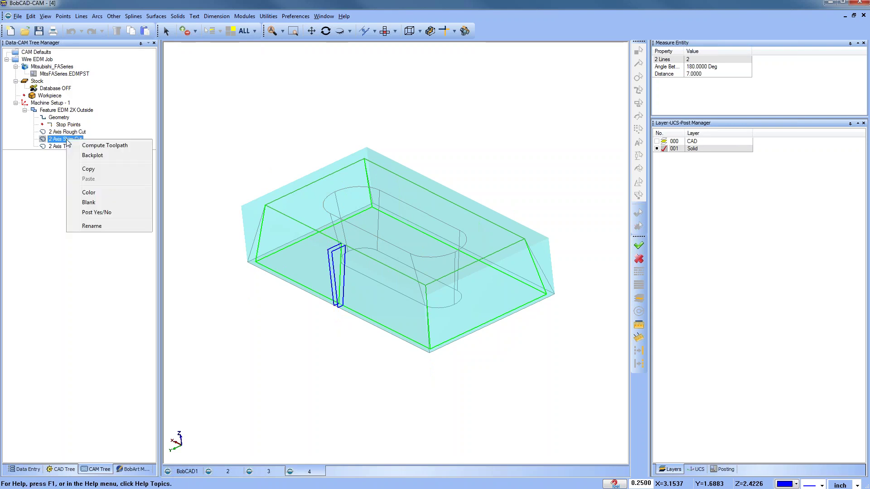
left_click(92, 156)
left_click(70, 72)
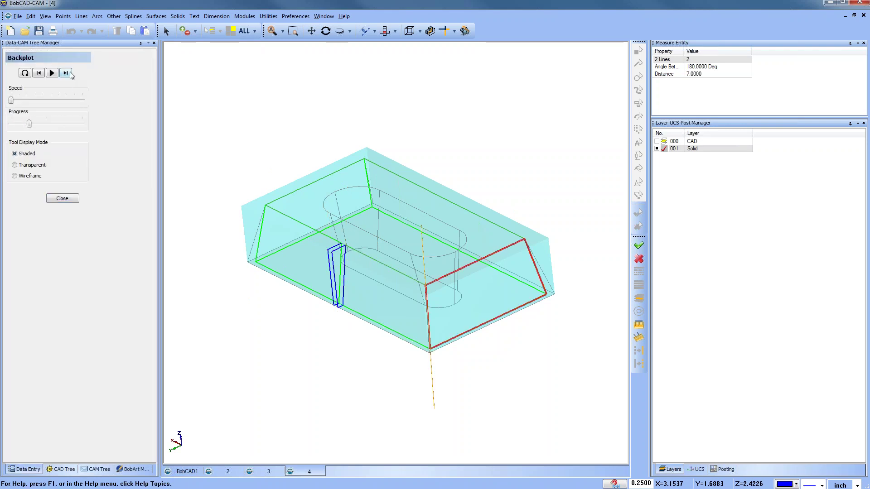
left_click(68, 198)
Backplot the 2 Axis Tab Cut of Feature EDM 2X Outside to check its wire motion
left_click(68, 146)
right_click(69, 147)
left_click(98, 164)
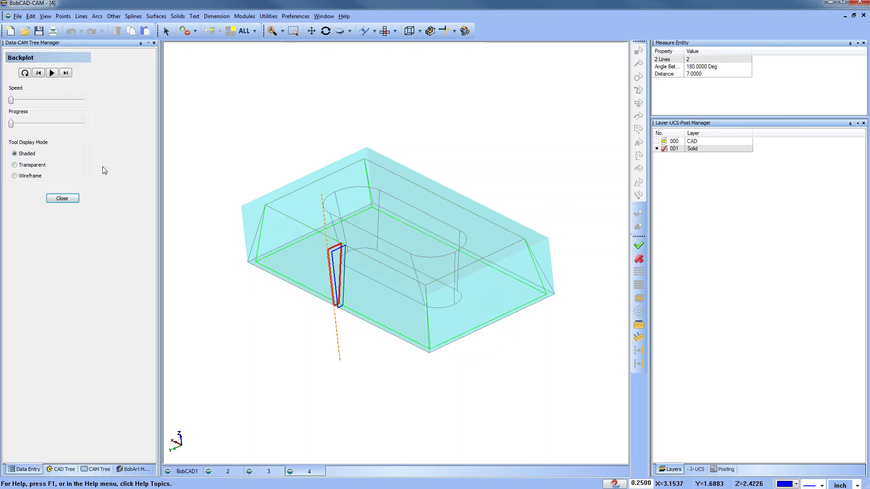
left_click(71, 72)
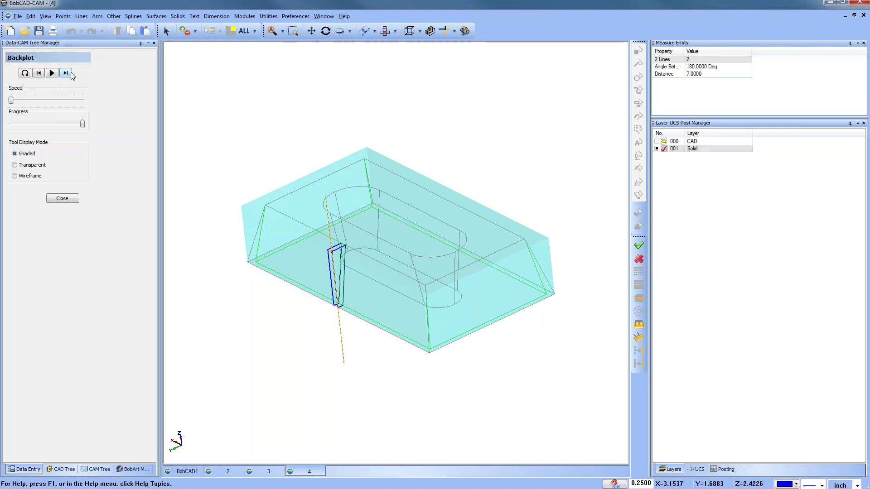
left_click(68, 201)
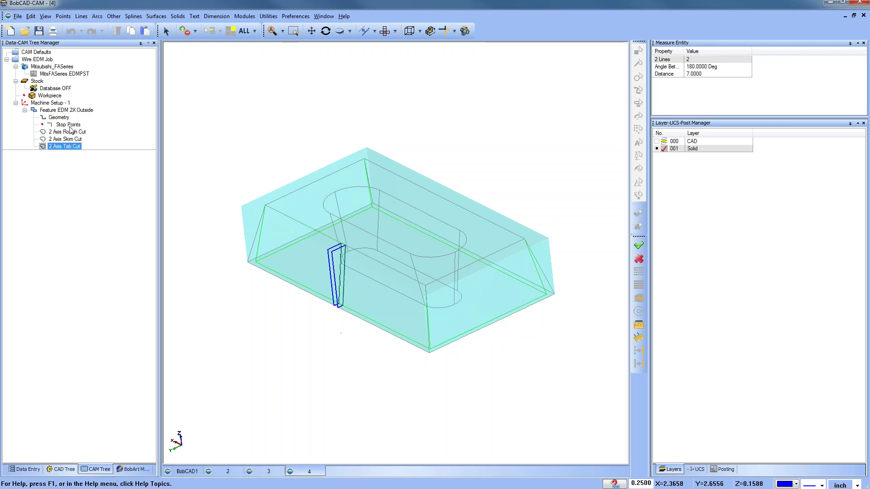
Set the taper angle of Feature EDM 2X Outside to 15, recompute the toolpath and inspect it against the block in 3D
right_click(64, 110)
left_click(79, 118)
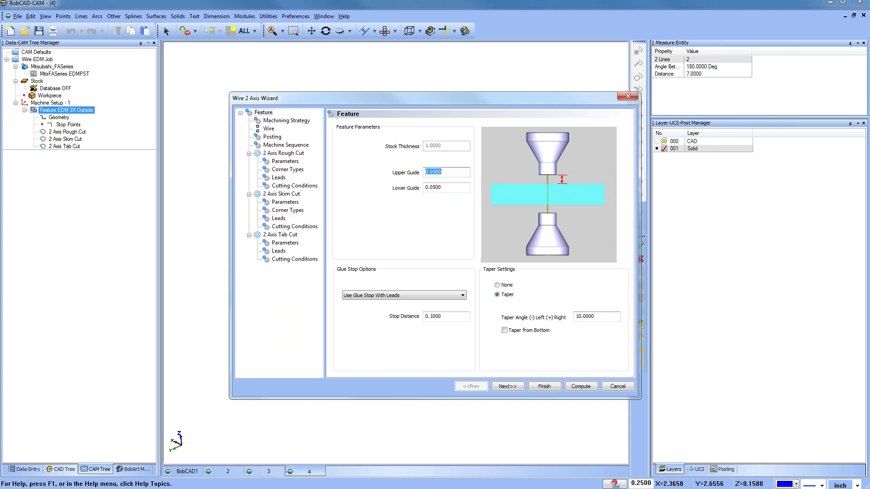
double_click(596, 317)
type("15")
left_click(581, 387)
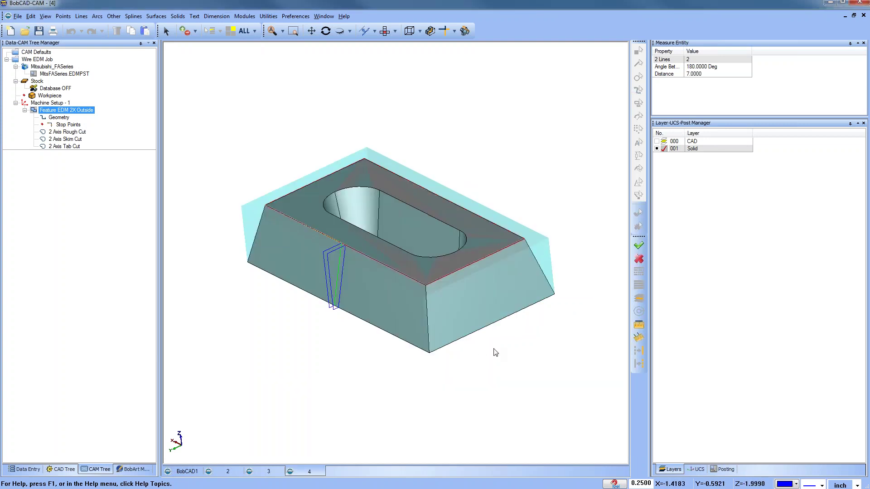
mouse_move(495, 352)
middle_mouse_down()
mouse_move(369, 350)
mouse_move(437, 350)
mouse_move(423, 337)
mouse_move(536, 345)
middle_mouse_up()
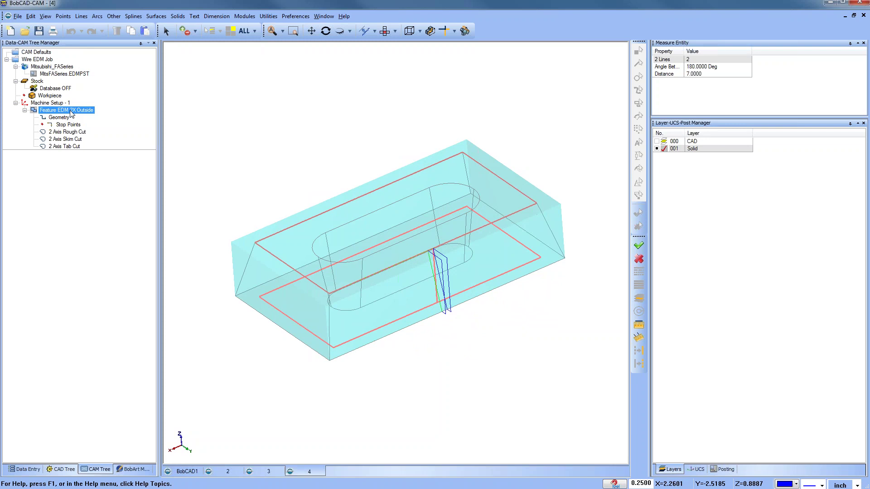
Delete Feature EDM 2X Outside from Machine Setup - 1
left_click(57, 126)
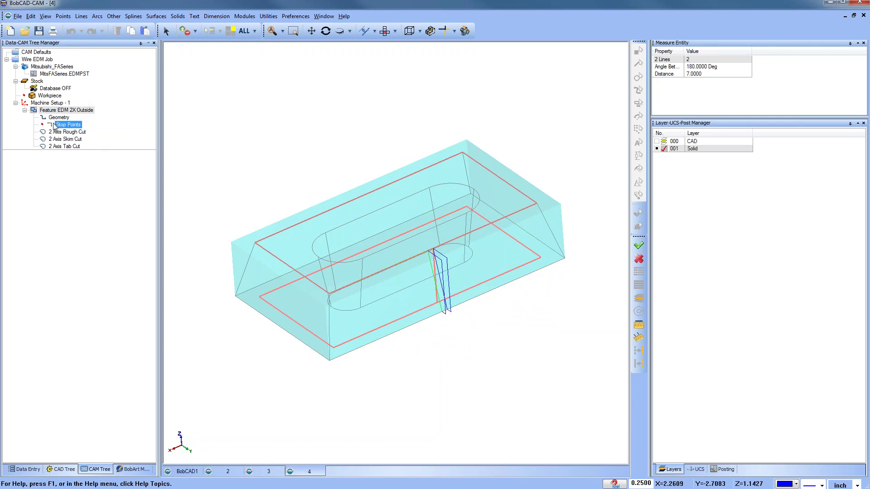
left_click(59, 110)
left_click(25, 110)
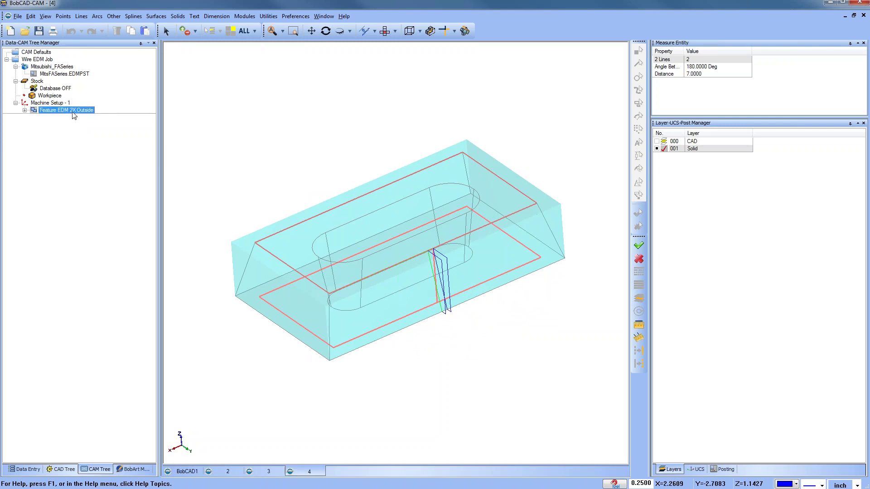
right_click(74, 115)
left_click(119, 306)
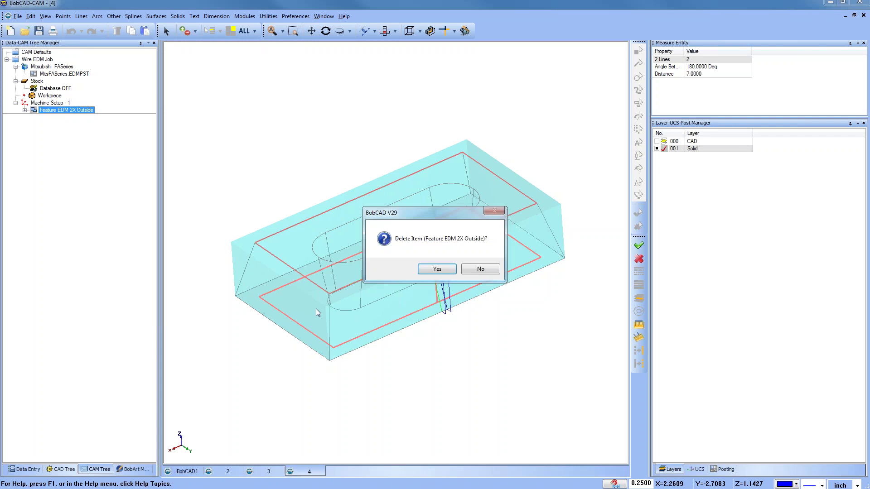
left_click(431, 274)
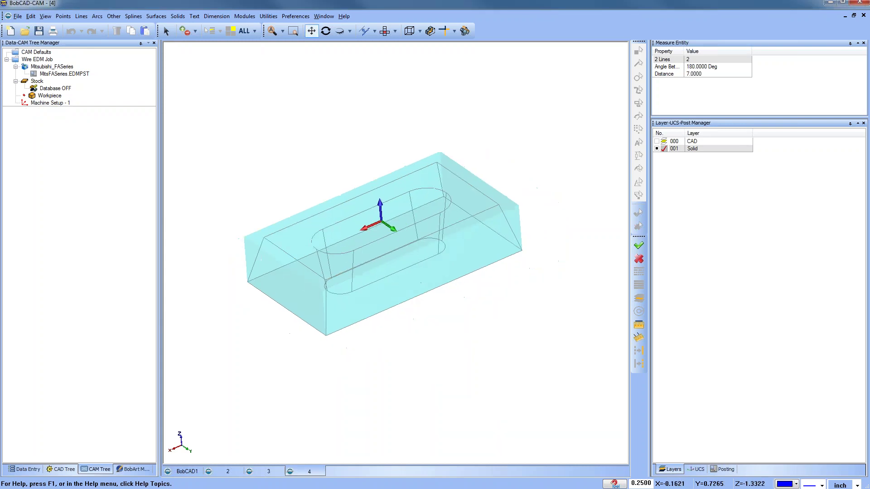
Start a 2 Axis Open feature on Machine Setup - 1, using the block's long upper edge on the Y+ side as geometry
right_click(48, 103)
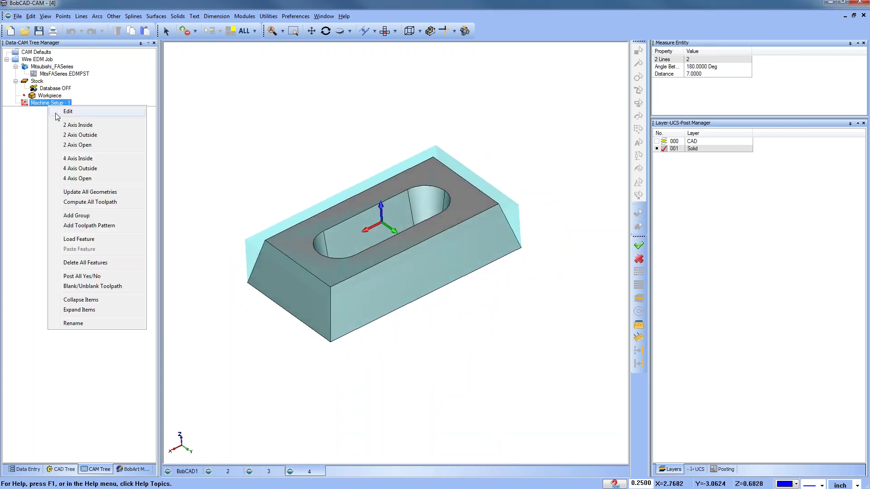
left_click(97, 147)
left_click(409, 161)
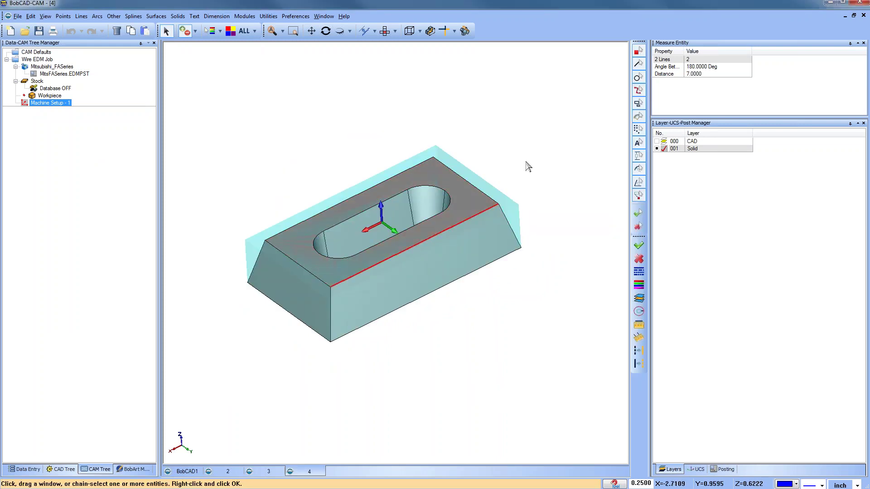
key("space")
left_click(506, 388)
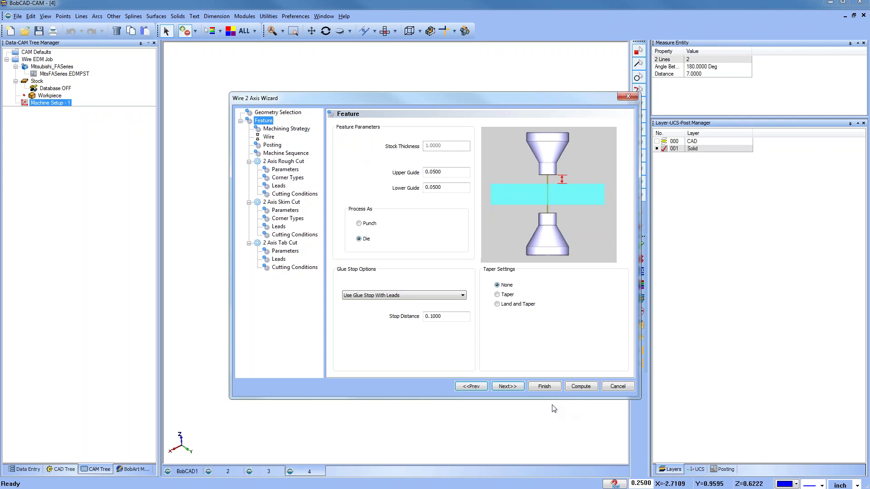
Set the open feature's taper setting to Taper with a 15 taper angle, compute the toolpath and inspect it in 3D
left_click(503, 296)
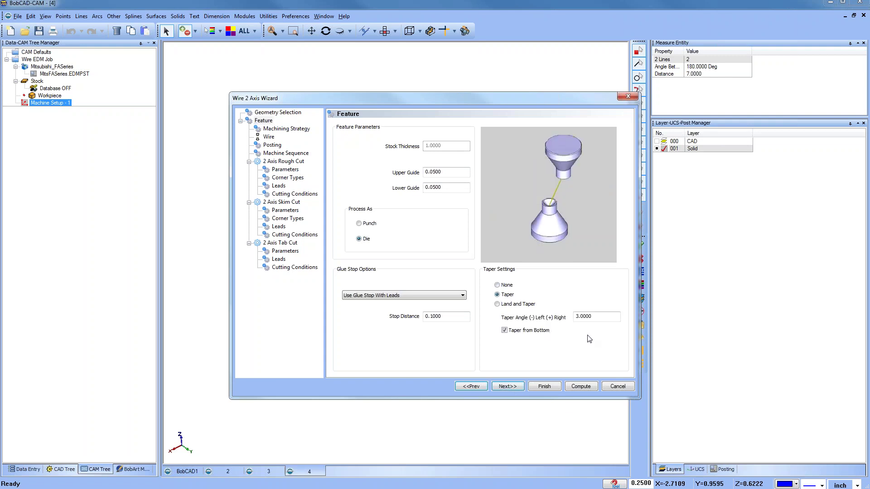
double_click(584, 317)
type("15")
key("Return")
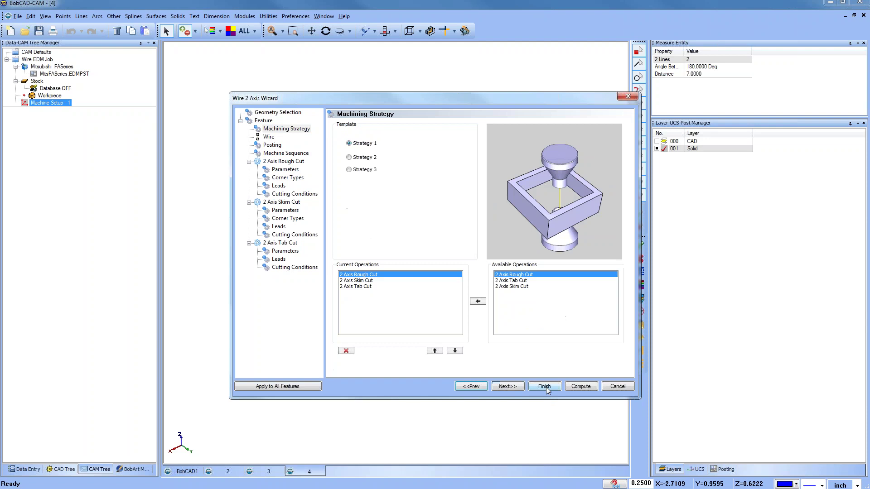
left_click(579, 389)
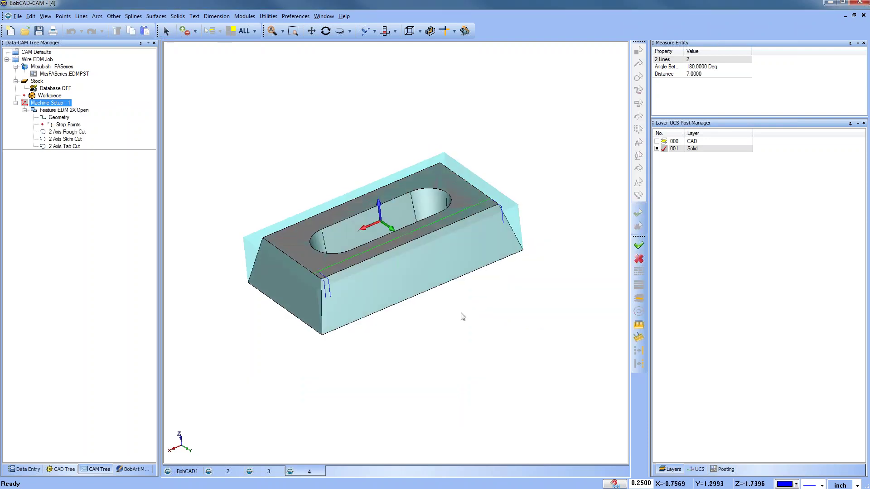
middle_click_drag(477, 314, 338, 305)
Set the taper angle of Feature EDM 2X Open to -15, recompute the toolpath and inspect the taper direction
right_click(66, 112)
left_click(92, 120)
left_click_drag(601, 318, 509, 319)
type("-15.0000")
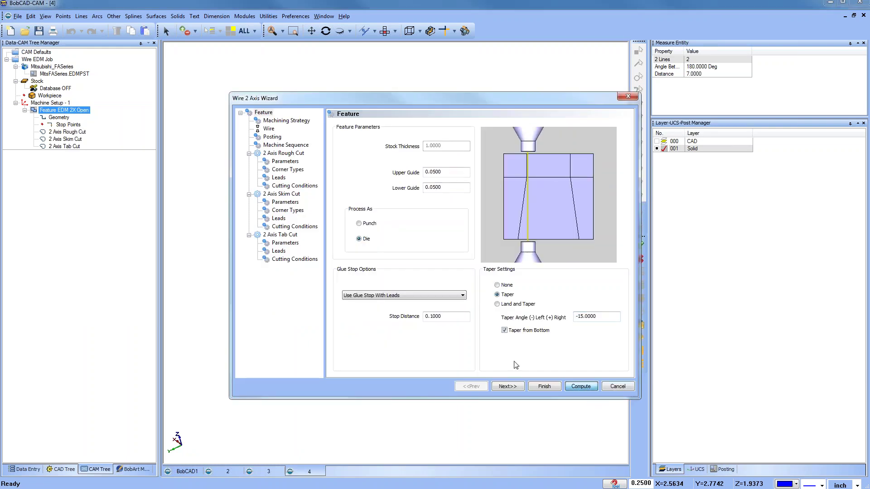
left_click(582, 388)
middle_click_drag(317, 272, 340, 258)
left_click(48, 125)
Set the taper angle of Feature EDM 2X Open to 15, disable Taper from Bottom, and recompute the toolpath
right_click(66, 111)
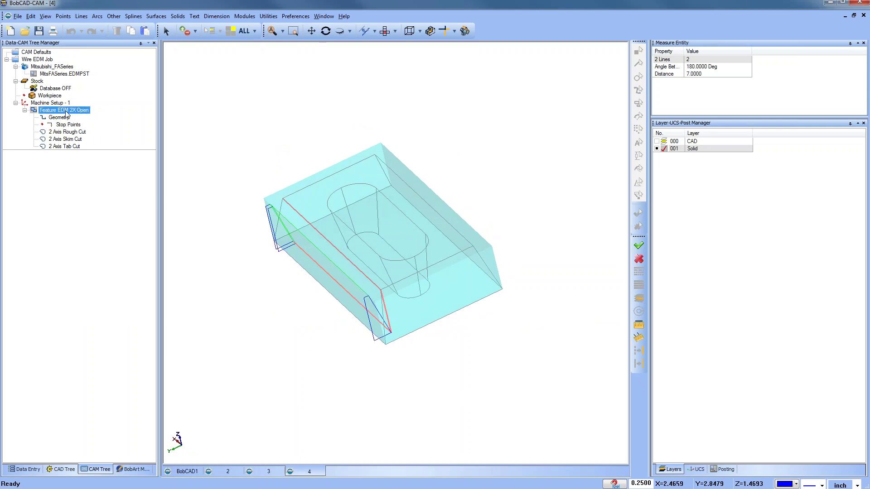
left_click(77, 119)
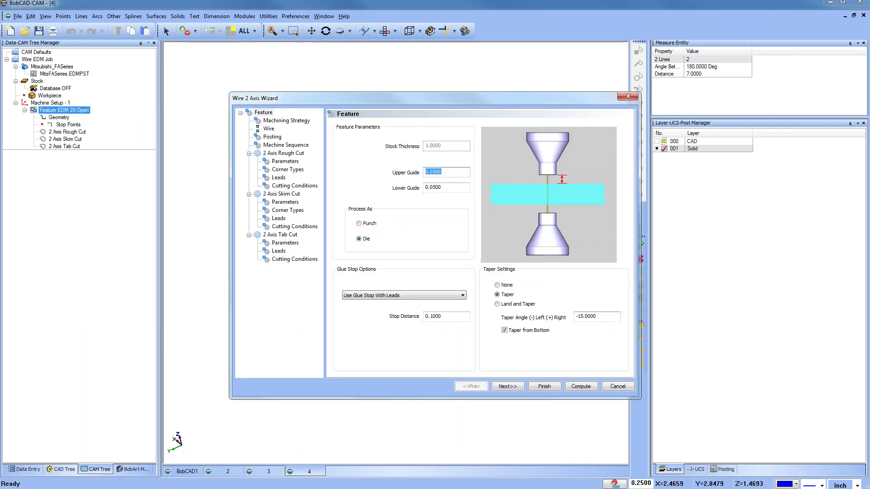
double_click(587, 316)
type("15")
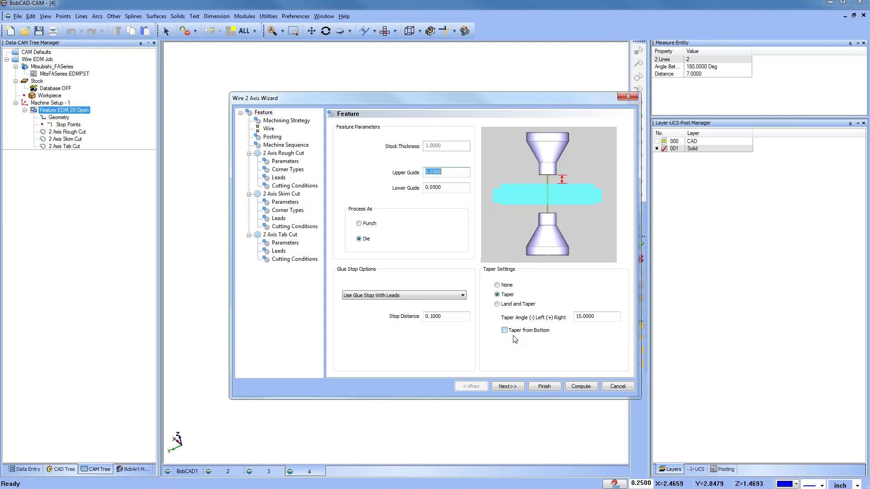
left_click(581, 387)
mouse_move(355, 320)
middle_mouse_down()
mouse_move(363, 305)
mouse_move(358, 314)
middle_mouse_up()
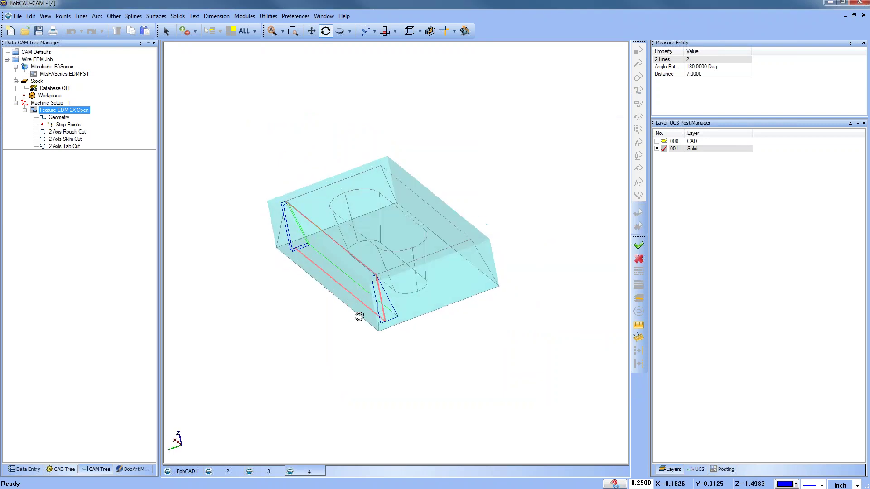
Change the taper angle of Feature EDM 2X Open to -15 and recompute the toolpath
right_click(76, 112)
left_click(96, 118)
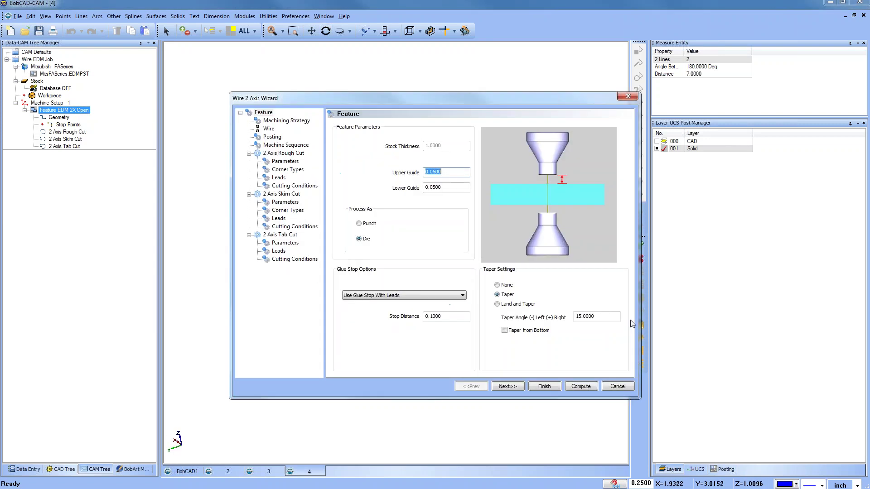
double_click(607, 317)
type("-15")
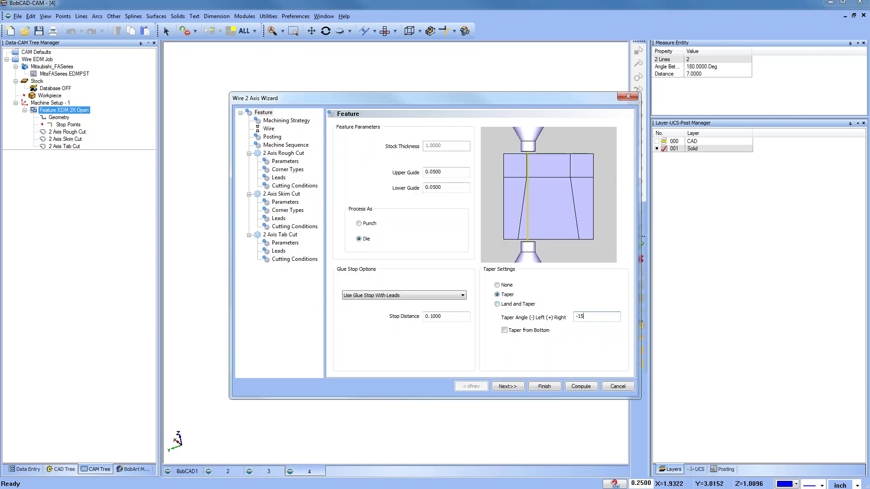
left_click(581, 386)
Examine the open feature's leads and taper against the block from plan views and in 3D
middle_click_drag(363, 272, 360, 299)
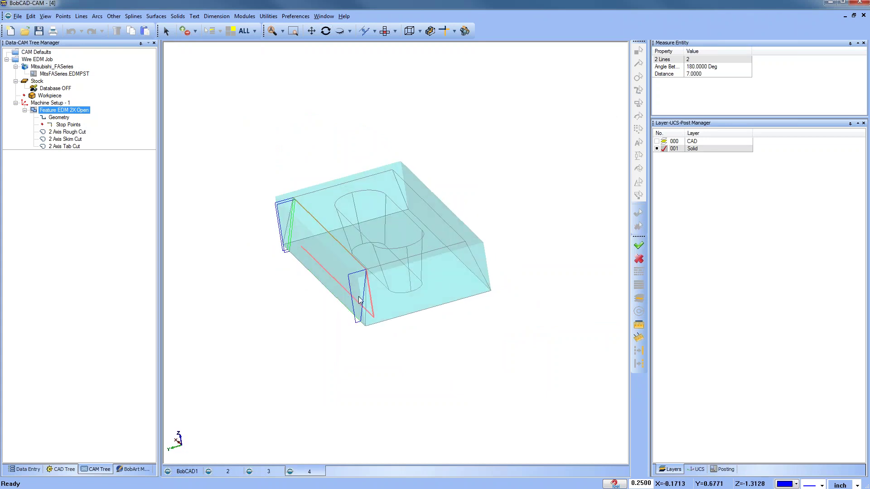
left_click(385, 31)
scroll(379, 213, "up", 1)
scroll(378, 226, "down", 2)
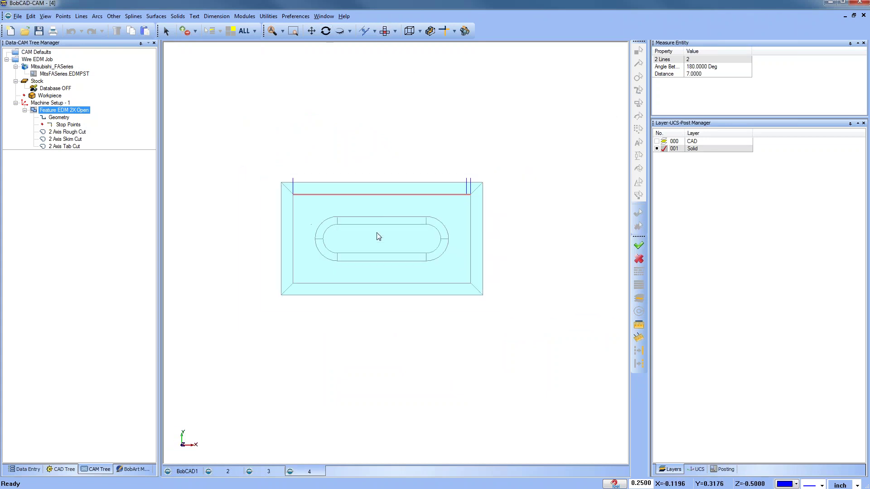
middle_click_drag(380, 282, 453, 281)
left_click(384, 30)
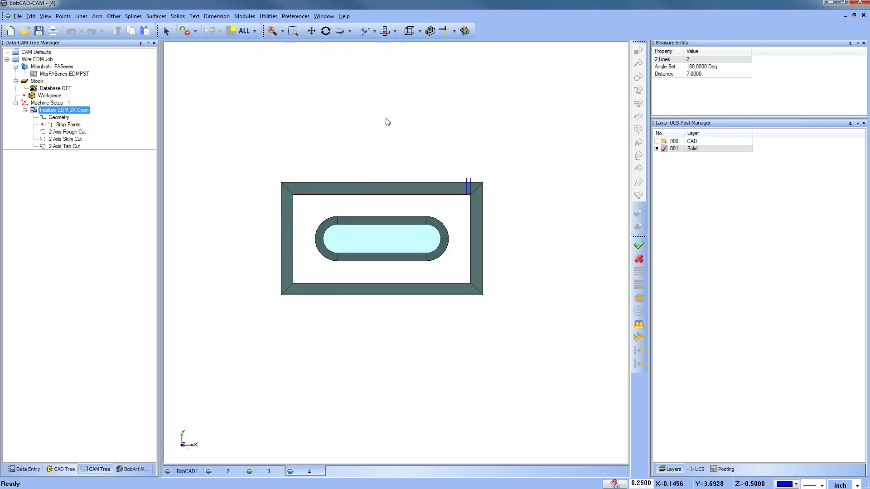
middle_click_drag(408, 298, 365, 302)
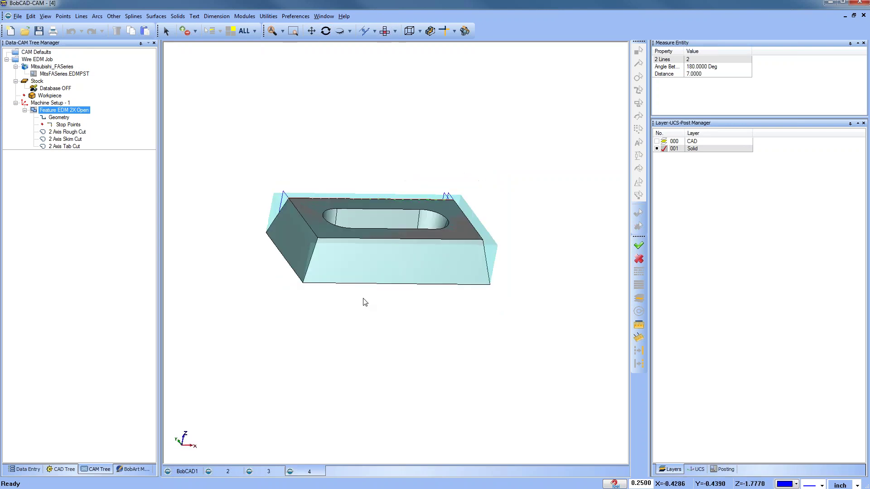
Replace the geometry of Feature EDM 2X Open with the part's front upper edge, recompute the toolpath and inspect its leads
right_click(65, 117)
left_click(84, 136)
right_click(71, 119)
left_click(94, 125)
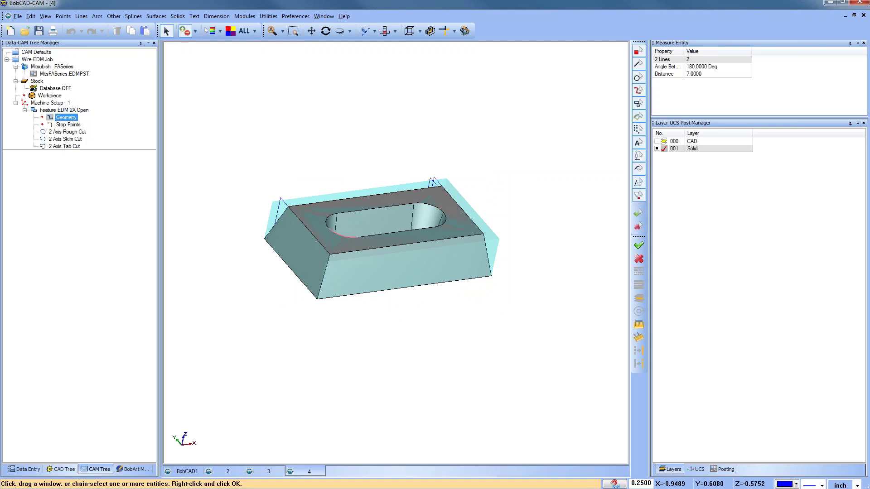
left_click(355, 251)
right_click(311, 128)
left_click(67, 125)
right_click(64, 110)
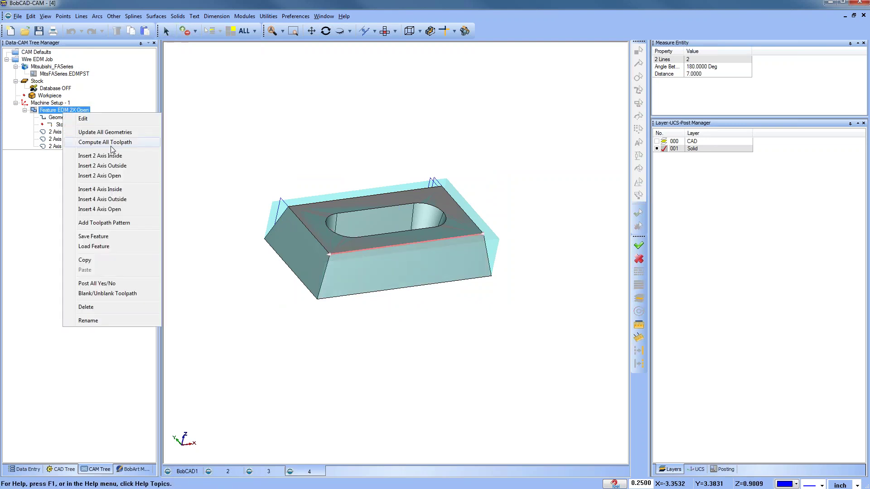
left_click(111, 144)
middle_click_drag(441, 255, 423, 284)
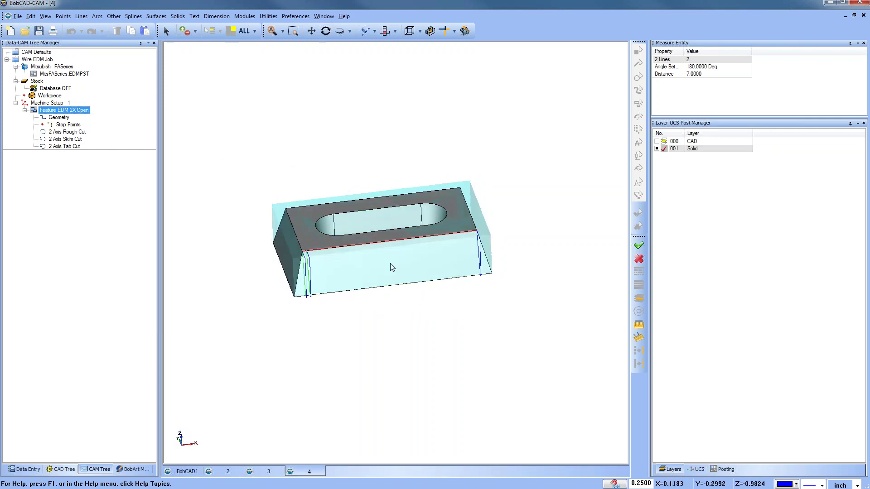
left_click(51, 103)
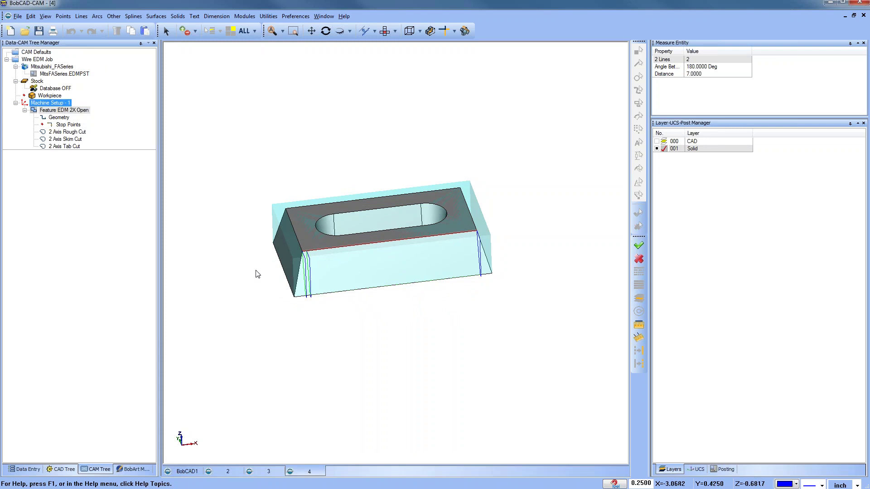
scroll(295, 253, "up", 5)
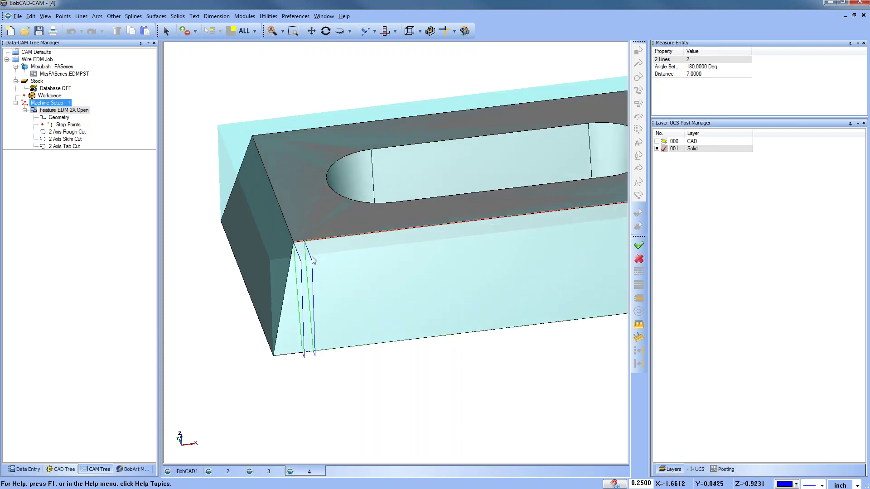
Set Feature EDM 2X Open to No Glue Stop and recompute its toolpath
left_click(72, 125)
right_click(69, 112)
left_click(103, 118)
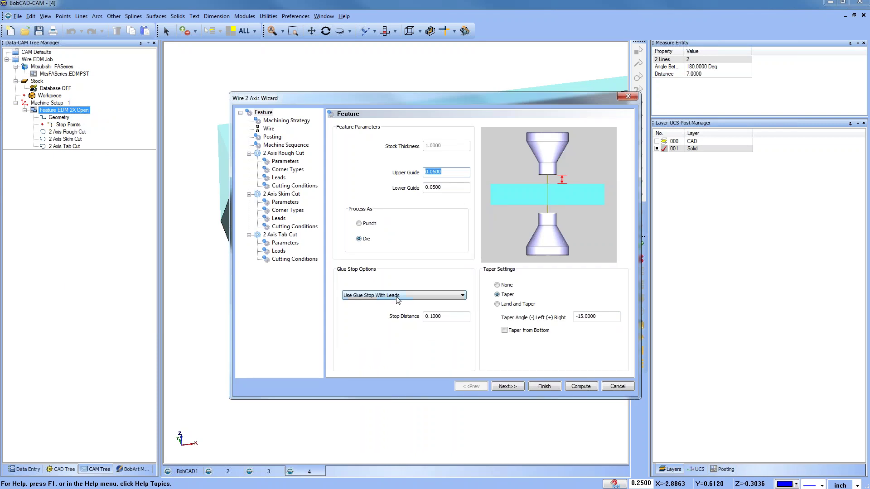
left_click(394, 296)
left_click(385, 304)
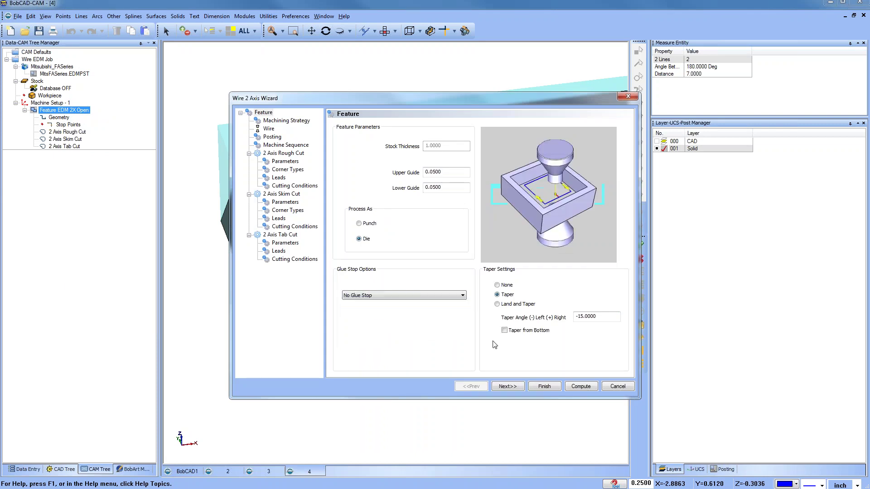
left_click(580, 386)
Sketch a free point in plan view near the left end of the part's front tapered face
left_click(385, 30)
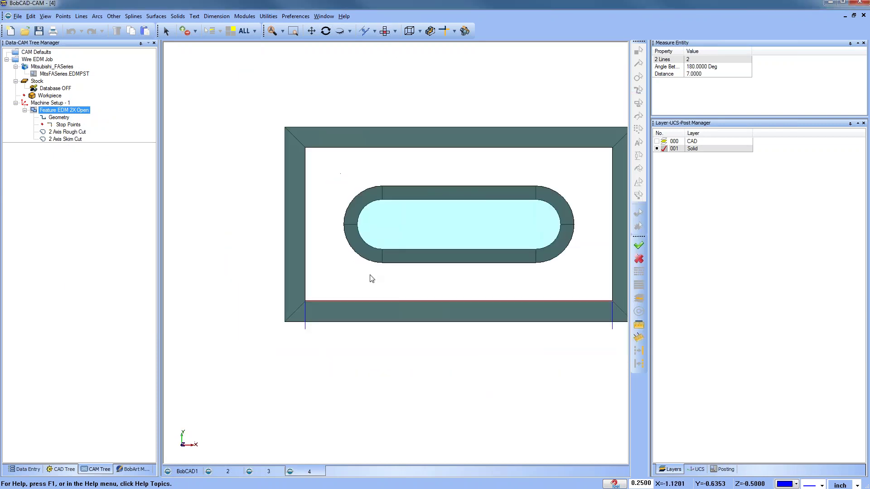
left_click(63, 16)
left_click(83, 28)
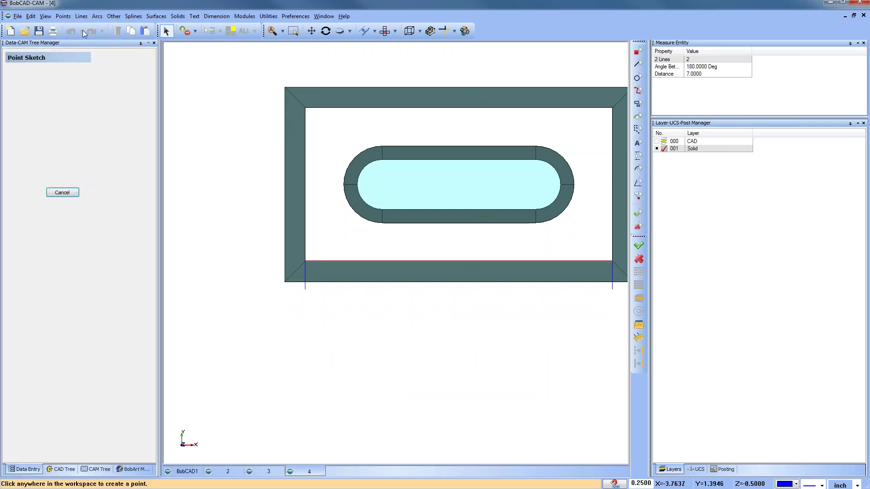
left_click(325, 281)
left_click(63, 193)
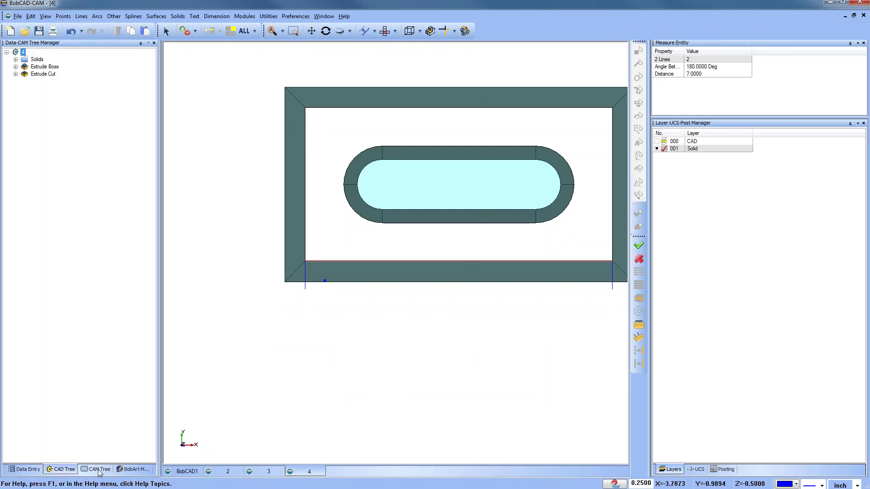
Assign the sketched point as the stop point of Feature EDM 2X Open
left_click(99, 470)
left_click(70, 125)
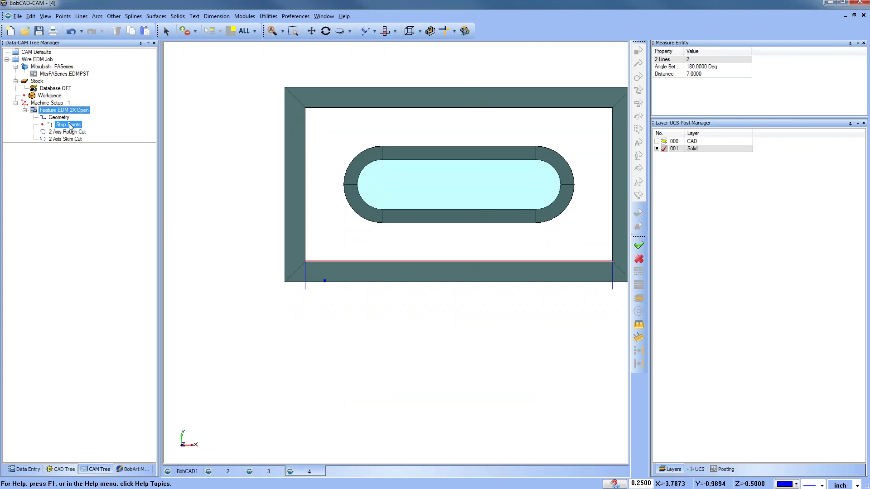
scroll(330, 299, "up", 1)
scroll(334, 305, "up", 1)
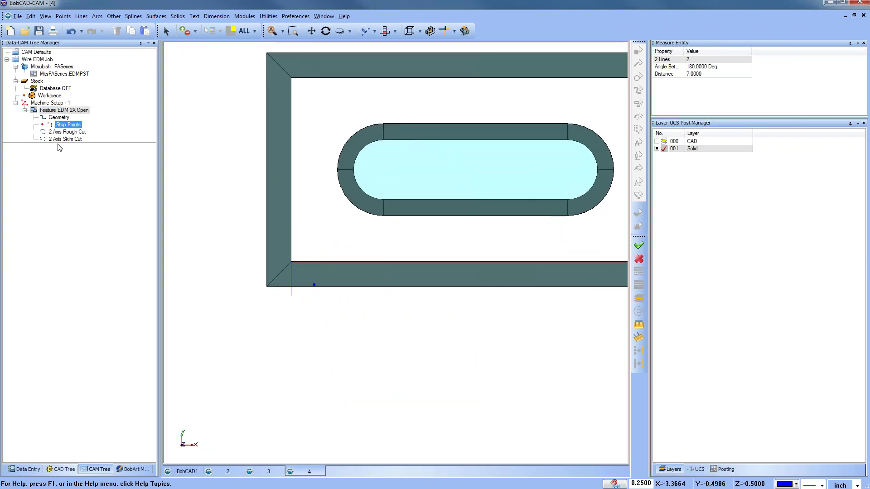
double_click(68, 125)
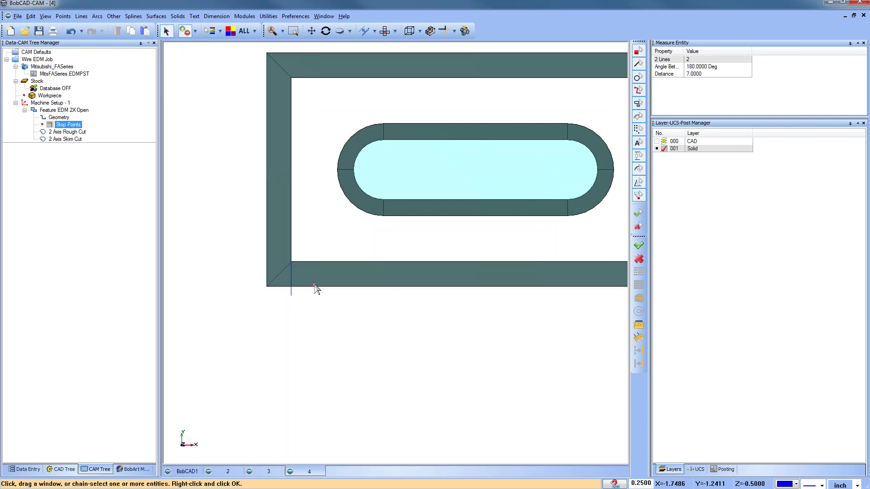
key("Escape")
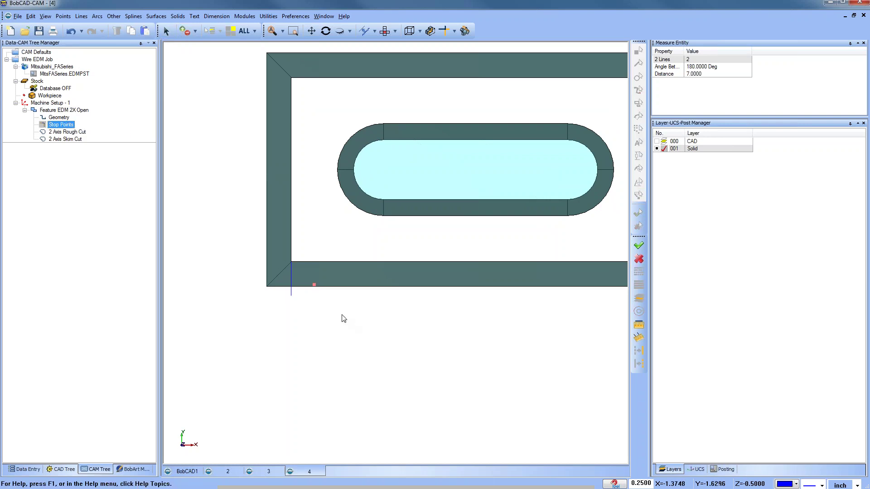
Recompute the toolpaths of Feature EDM 2X Open and examine the rough and skim cuts around the stop point
right_click(68, 110)
left_click(130, 142)
scroll(358, 278, "down", 3)
middle_click_drag(358, 277, 365, 234)
key("ctrl+w")
middle_click_drag(424, 309, 318, 190)
scroll(315, 183, "up", 3)
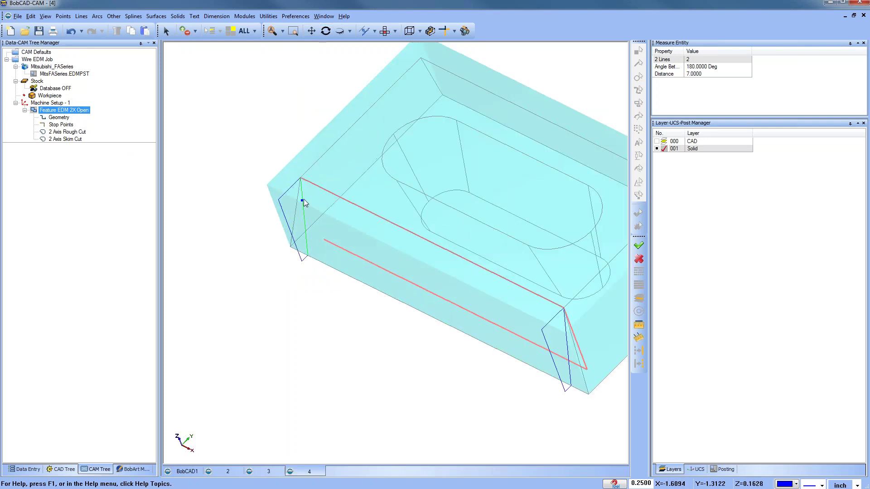
left_click(67, 132)
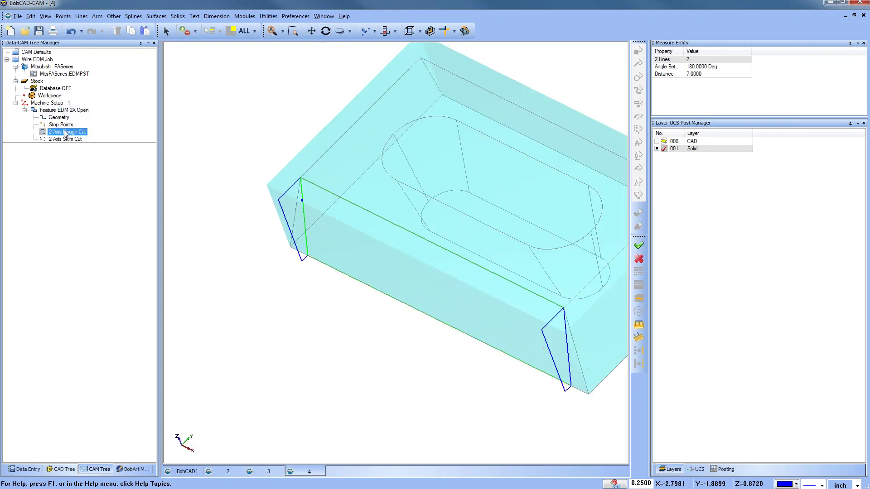
left_click(66, 139)
left_click(386, 32)
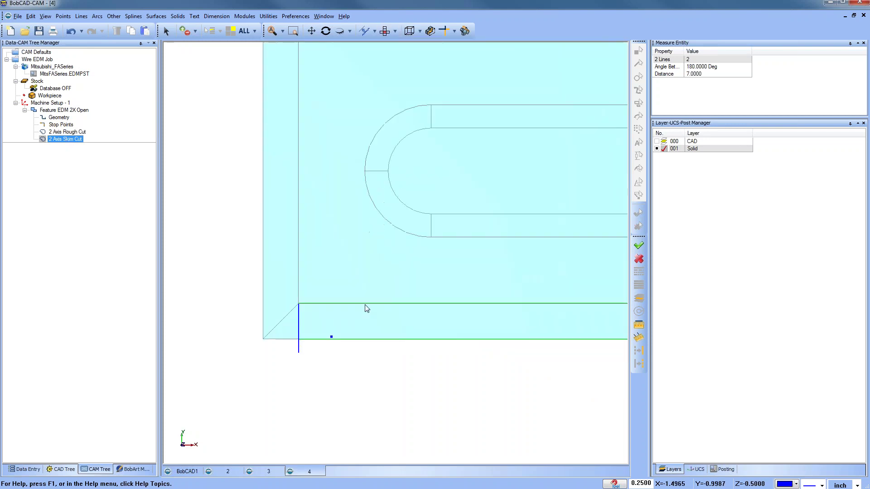
scroll(450, 222, "down", 1)
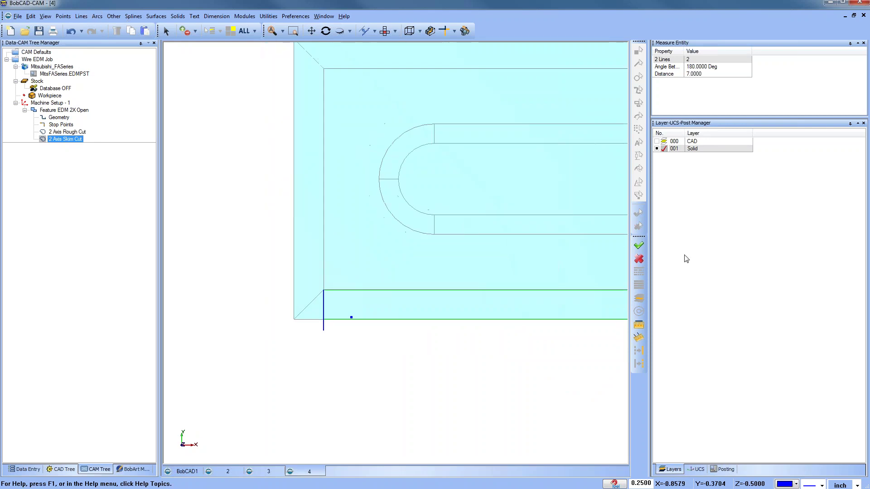
Add a new layer and make it the active layer
right_click(697, 150)
left_click(705, 156)
left_click(664, 156)
Extract the outer and slot edges of the solid's top face onto layer 002 and hide the Solid layer
mouse_move(469, 361)
middle_mouse_down()
mouse_move(419, 326)
mouse_move(428, 311)
middle_mouse_up()
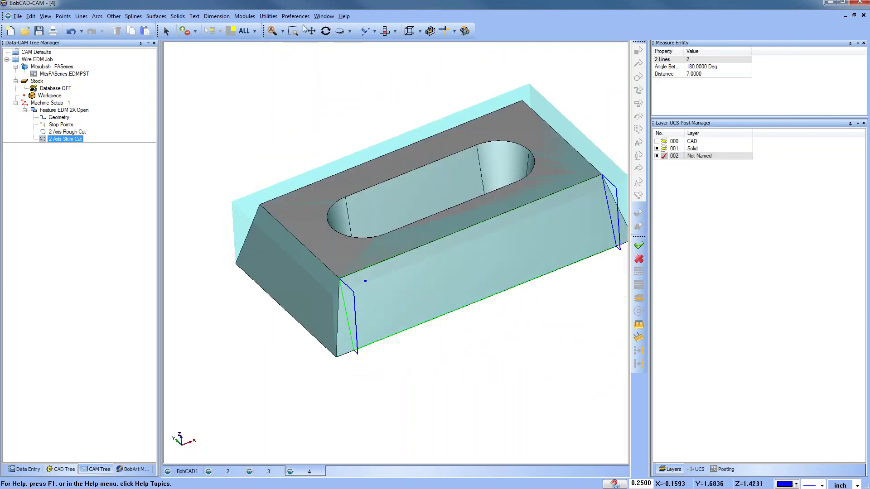
left_click(268, 16)
mouse_move(317, 93)
left_click(361, 93)
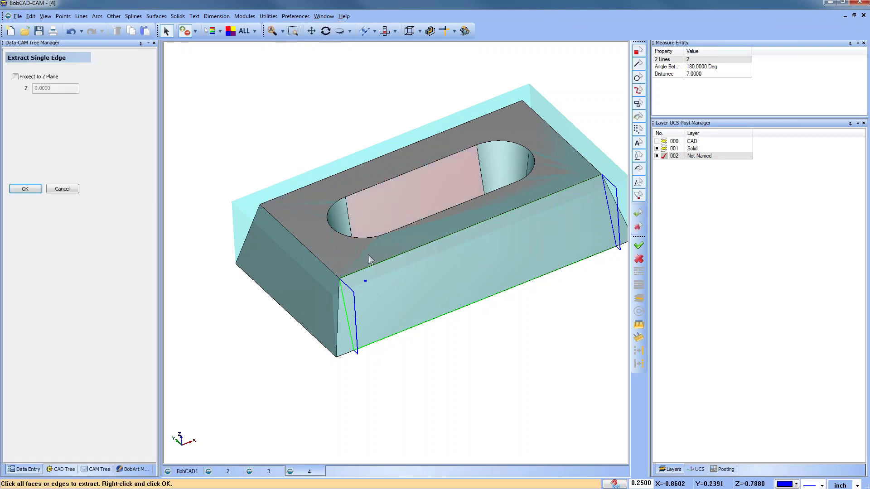
left_click(658, 154)
left_click(658, 150)
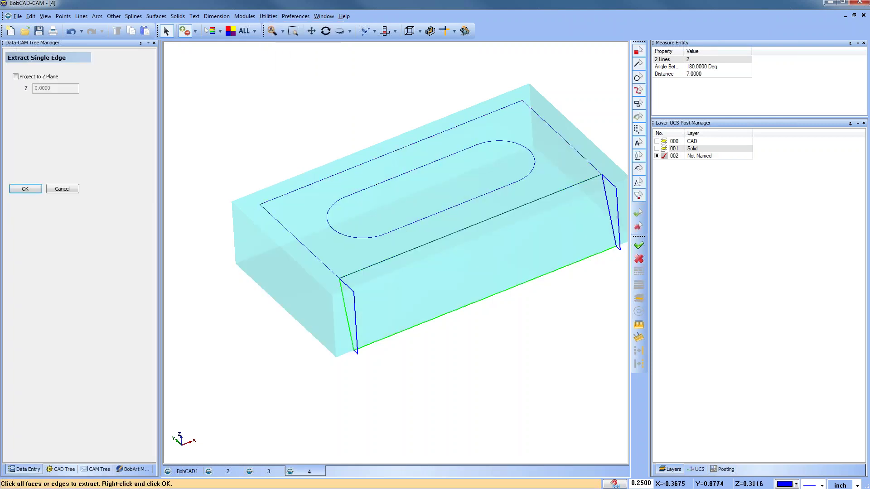
Create a Point On Entity at a distance of 0.1 from the left end of the front top line
left_click(63, 16)
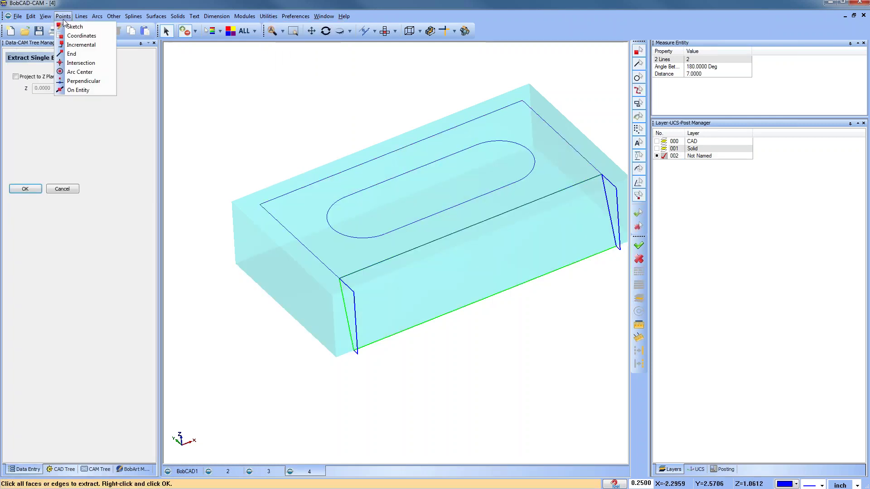
left_click(90, 90)
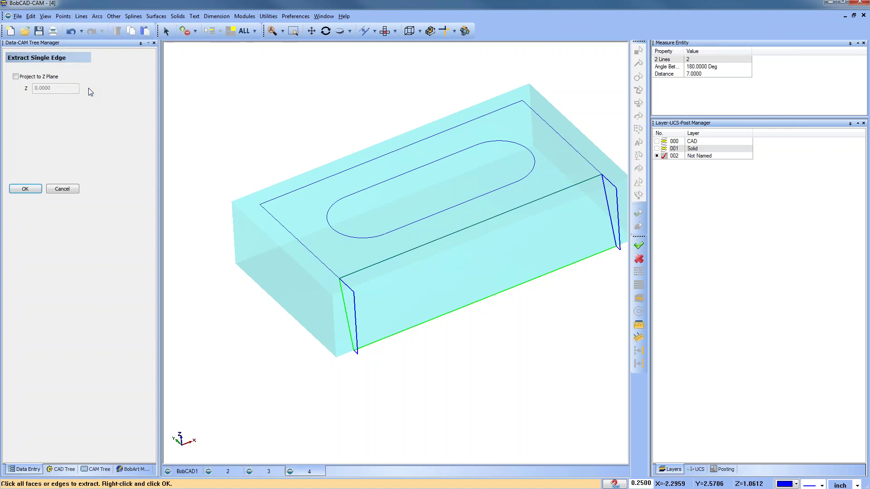
left_click(20, 81)
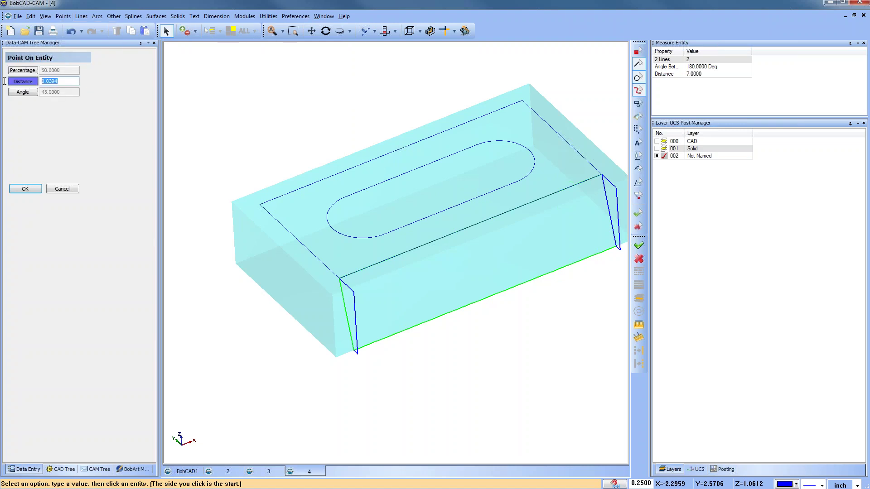
type(".1")
left_click(351, 274)
right_click(235, 299)
left_click(236, 304)
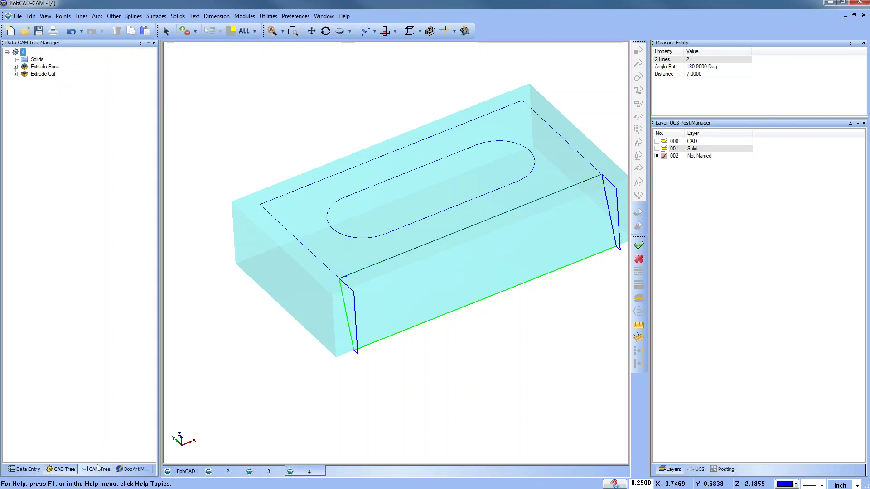
Clear the stop points of Feature EDM 2X Open and select the new point on the front line instead
right_click(61, 124)
left_click(80, 141)
right_click(72, 124)
left_click(91, 131)
left_click(346, 276)
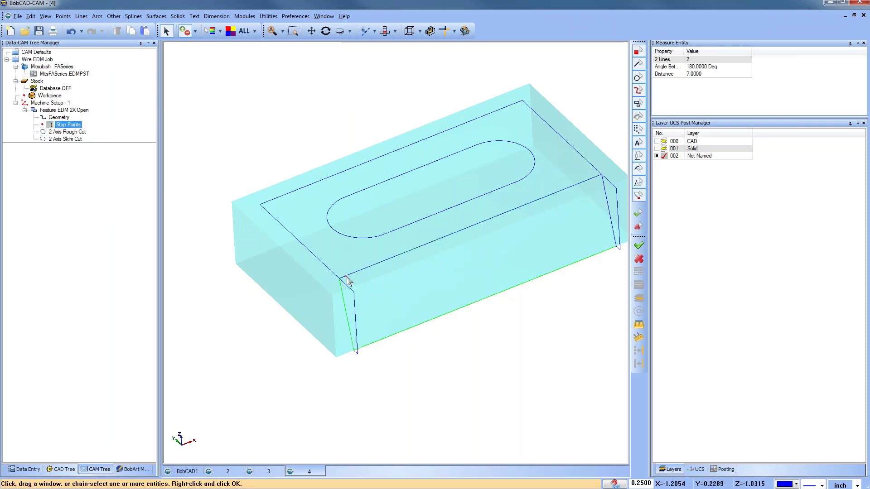
right_click(228, 252)
left_click(231, 256)
Compute the 2 Axis Rough Cut toolpath and inspect the stop near the left end of the edge
right_click(71, 131)
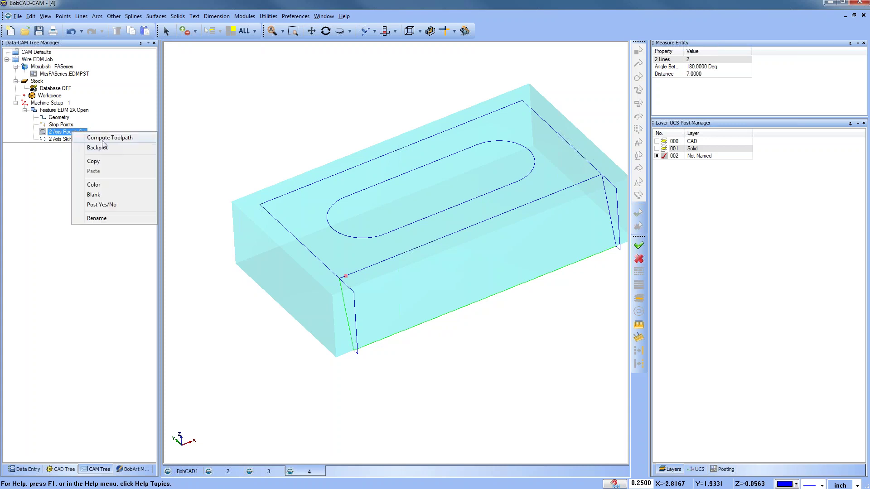
left_click(104, 137)
middle_click_drag(433, 317, 385, 280)
scroll(278, 192, "up", 4)
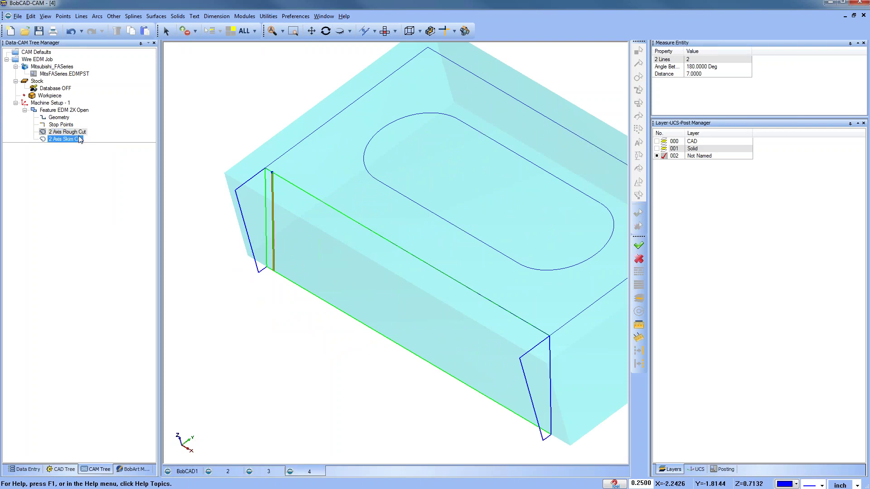
Backplot the 2 Axis Rough Cut through to the stop point
right_click(71, 132)
left_click(105, 146)
left_click(66, 74)
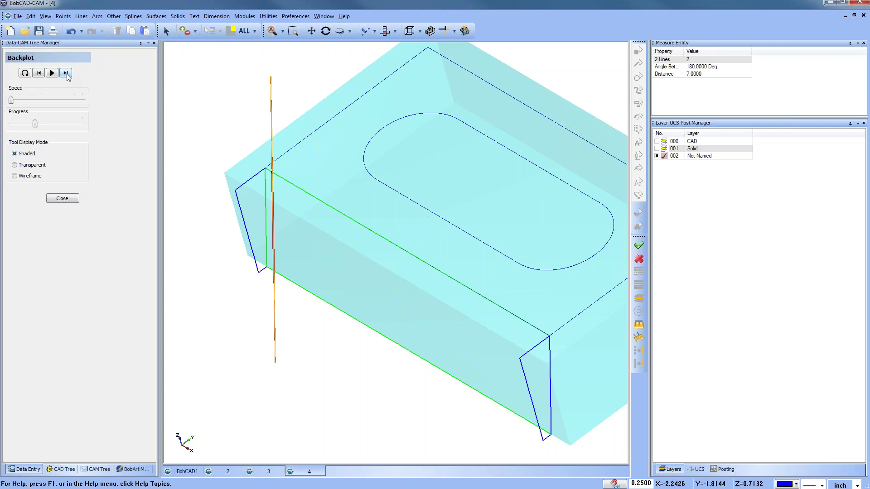
left_click(62, 198)
Backplot the 2 Axis Skim Cut and examine the wire path in 3D and plan views
right_click(66, 139)
left_click(97, 159)
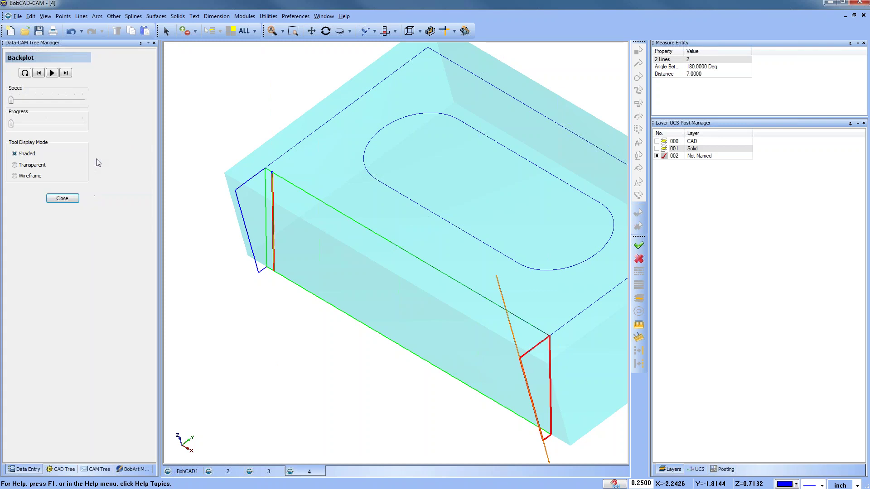
left_click(66, 73)
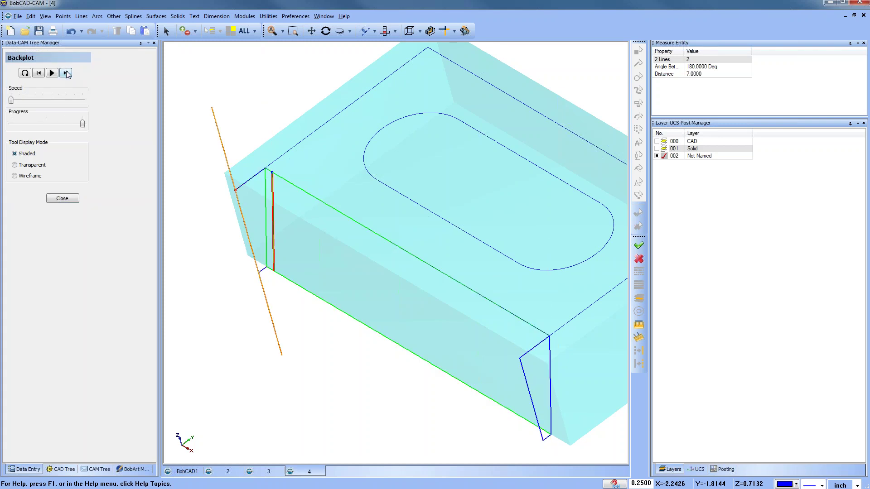
scroll(264, 250, "down", 3)
middle_click_drag(264, 251, 312, 280)
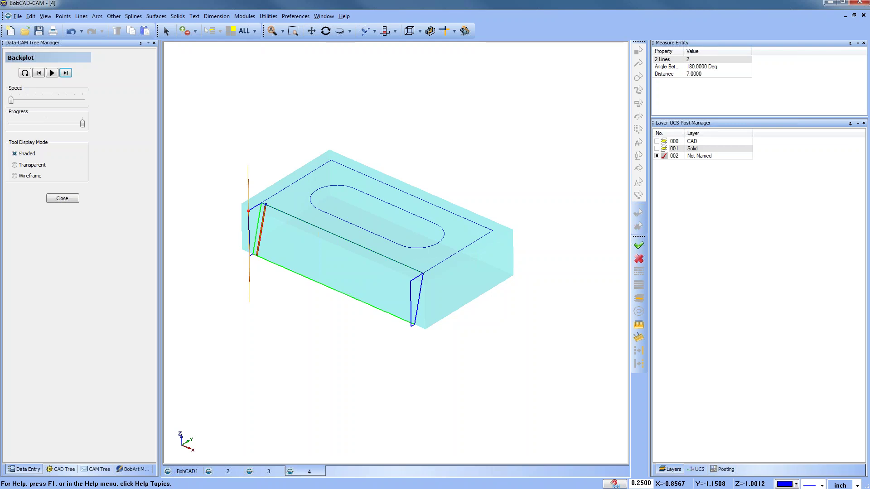
left_click(385, 31)
middle_click_drag(358, 259, 364, 230)
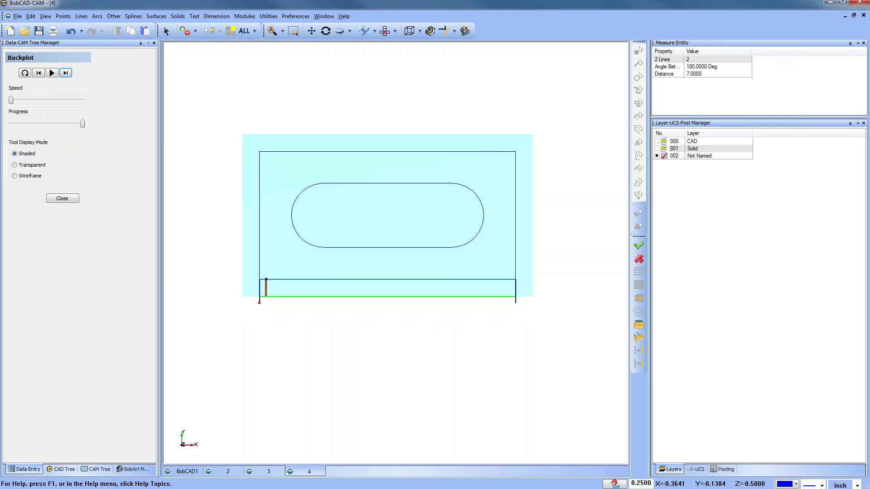
left_click(56, 199)
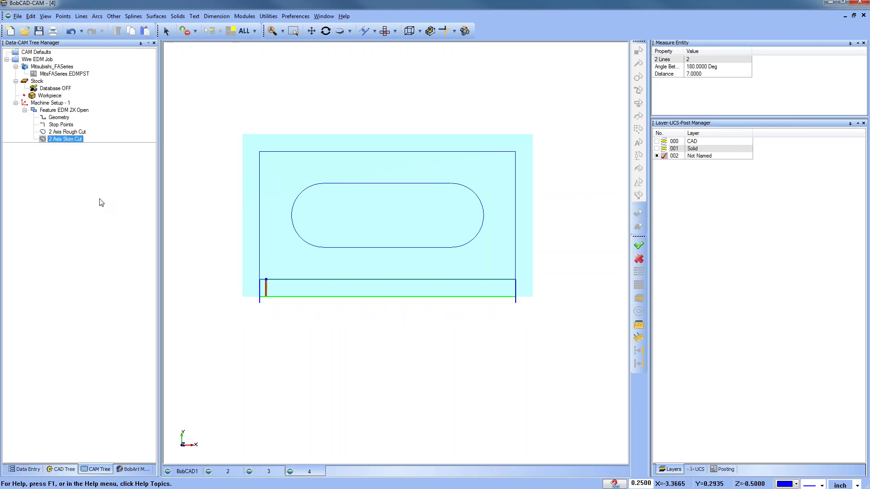
Remove the assigned geometry from Feature EDM 2X Open
left_click(66, 118)
right_click(65, 118)
left_click(89, 136)
right_click(71, 121)
left_click(86, 126)
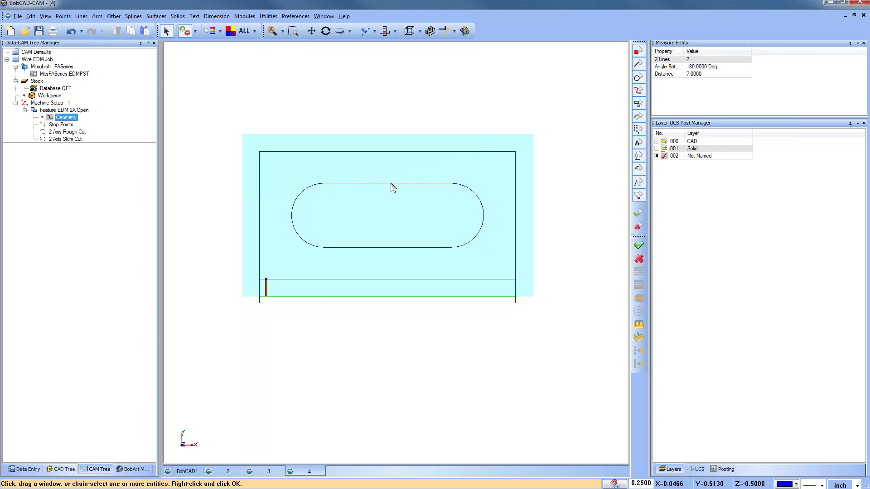
right_click(358, 106)
left_click(369, 117)
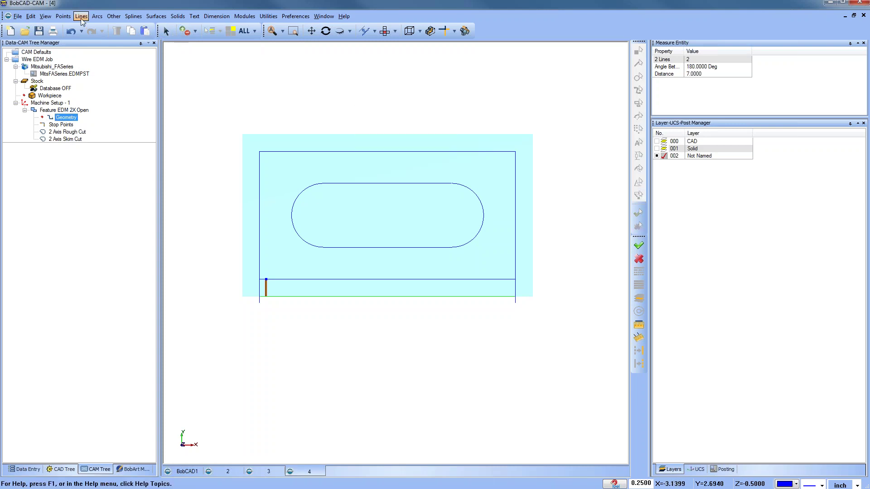
Draw a Join line across the slot between the midpoints of its two straight edges
left_click(82, 17)
left_click(91, 45)
left_click(387, 184)
left_click(388, 249)
right_click(421, 216)
left_click(451, 231)
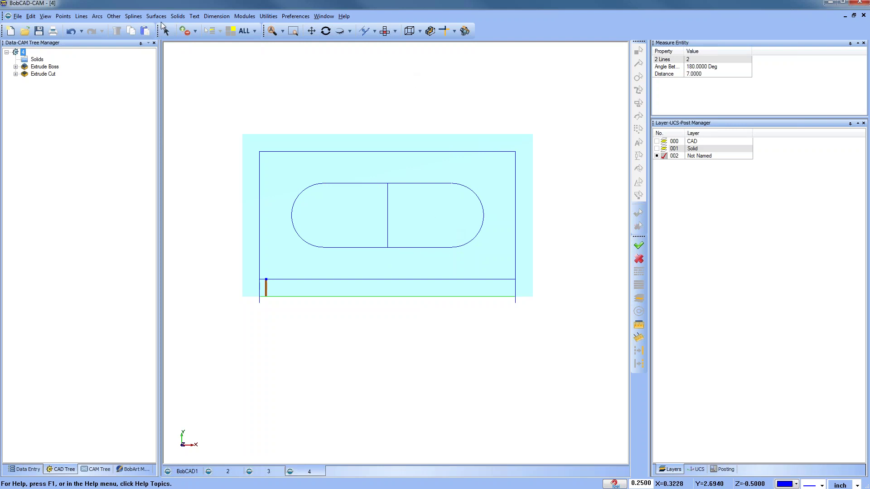
Create parallel lines at a distance of 0.1 inch on both sides of the slot's centre line
left_click(86, 17)
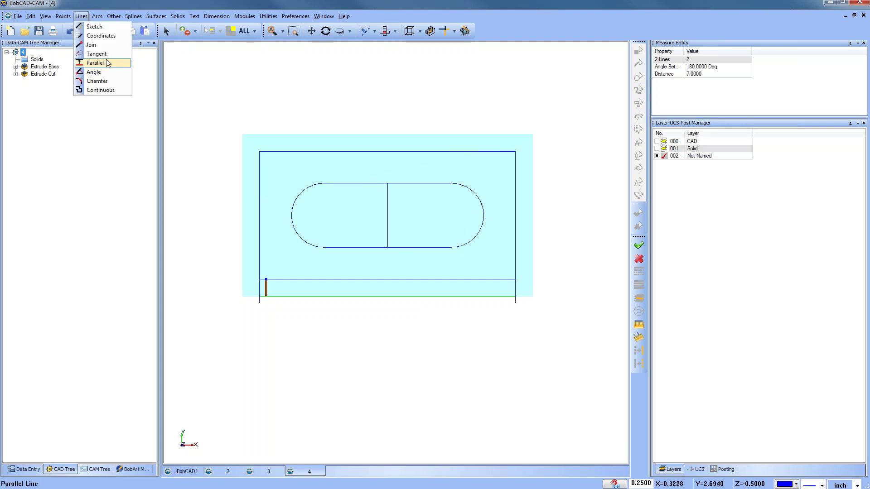
left_click(96, 63)
key("shift+Home")
type("0.1")
key("Return")
left_click(389, 208)
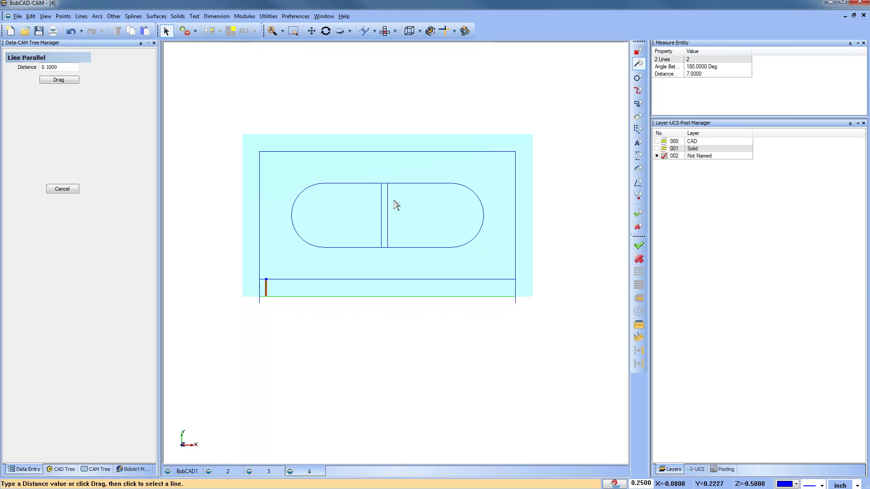
left_click(395, 199)
right_click(394, 196)
left_click(435, 214)
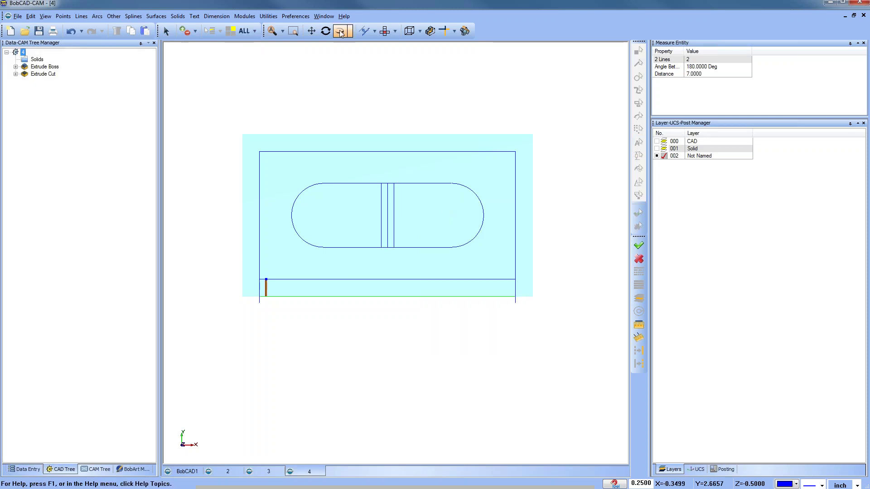
Use Break Many to split the slot's straight edges at the two outer parallel lines
left_click(268, 16)
mouse_move(301, 72)
left_click(363, 99)
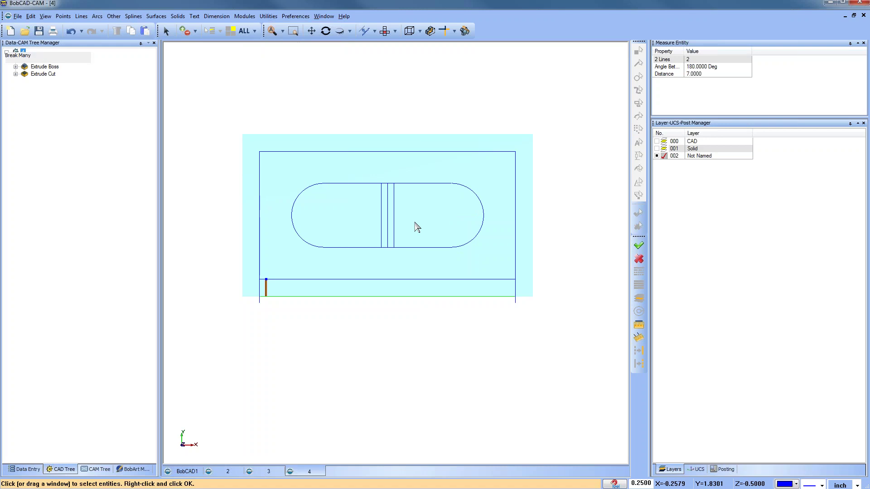
left_click(394, 239)
left_click(381, 240)
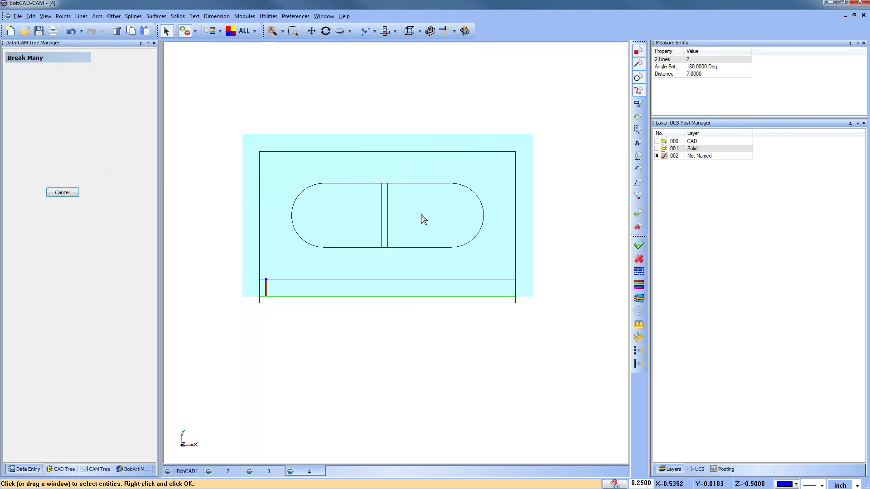
right_click(423, 216)
left_click(445, 230)
Duplicate Feature EDM 2X Open within Machine Setup - 1 by copying and pasting it
left_click(98, 471)
left_click(63, 110)
right_click(61, 110)
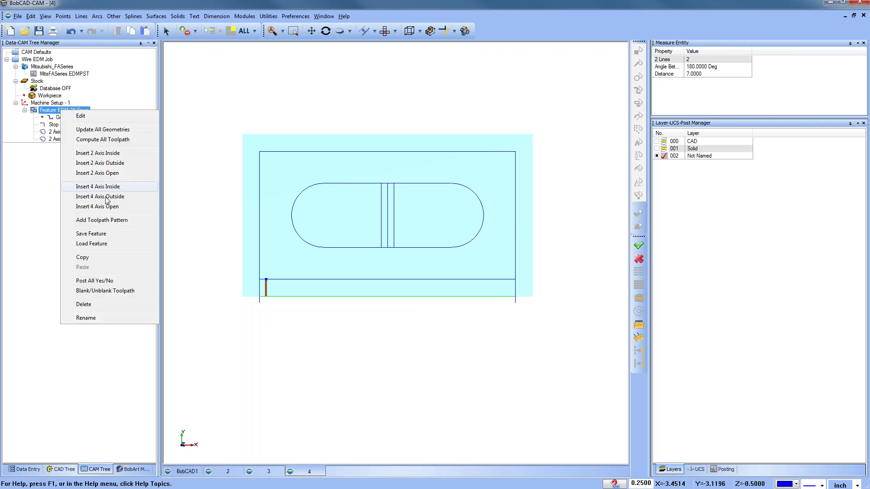
left_click(108, 257)
right_click(73, 112)
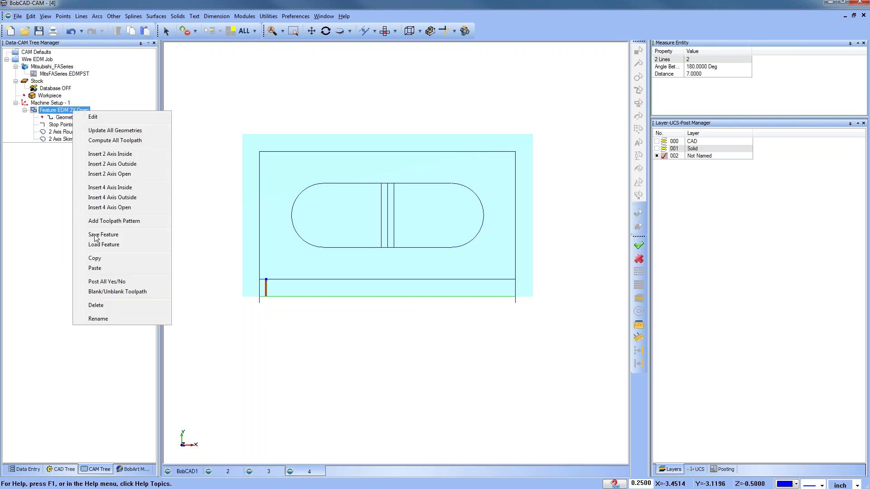
left_click(110, 268)
Assign the left half of the slot contour, up to the left parallel line, as the first open feature's geometry
left_click(69, 125)
right_click(66, 117)
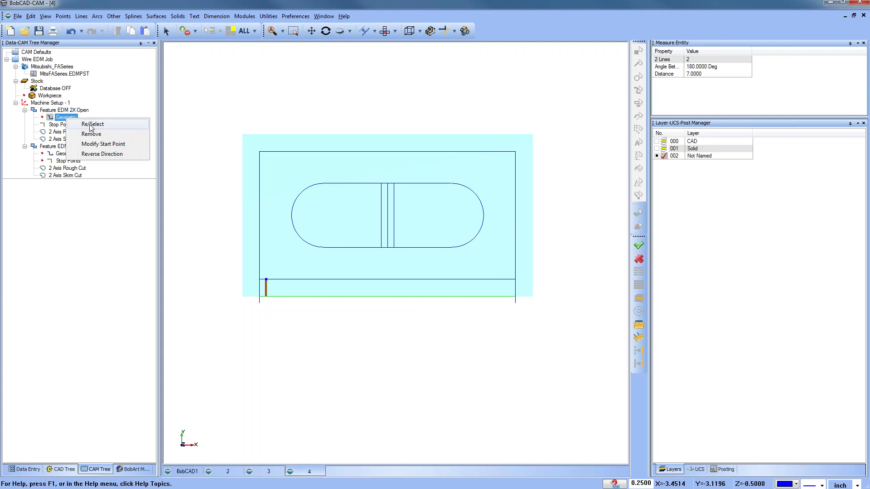
left_click(86, 132)
left_click(334, 185)
left_click(376, 248, "shift")
key("space")
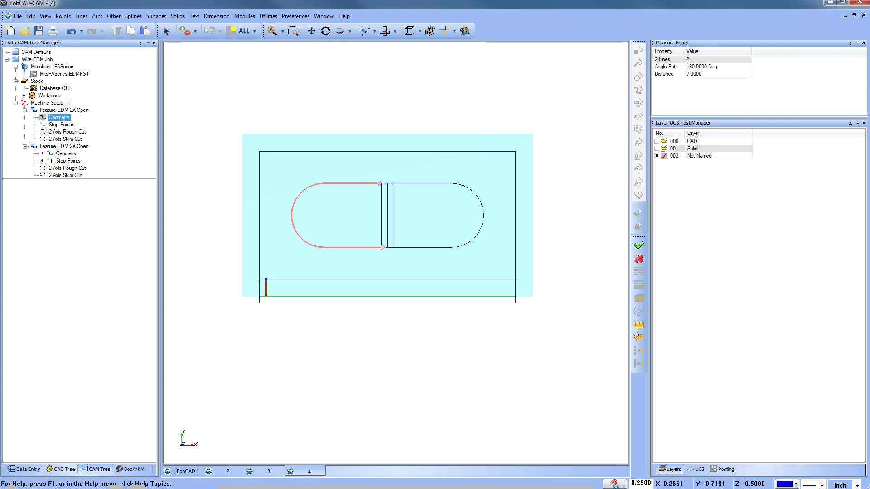
Remove the first open feature's stop points and compute all of its toolpaths
right_click(59, 117)
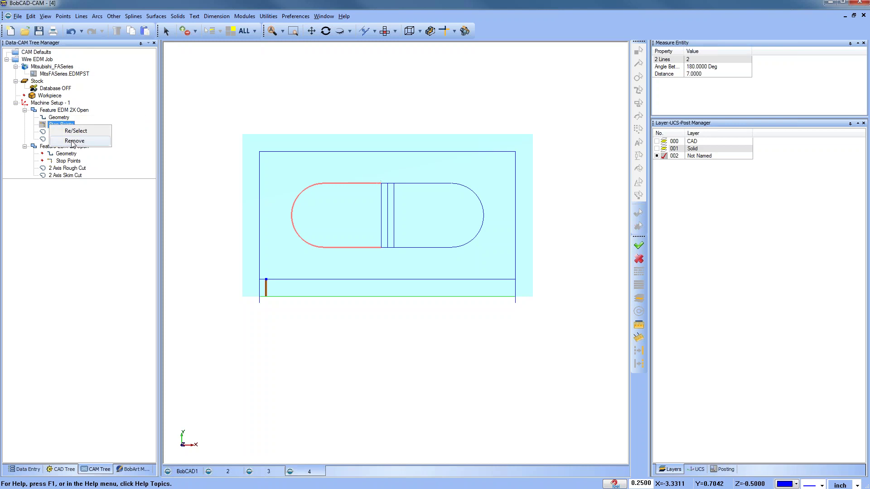
left_click(74, 143)
right_click(64, 110)
left_click(107, 140)
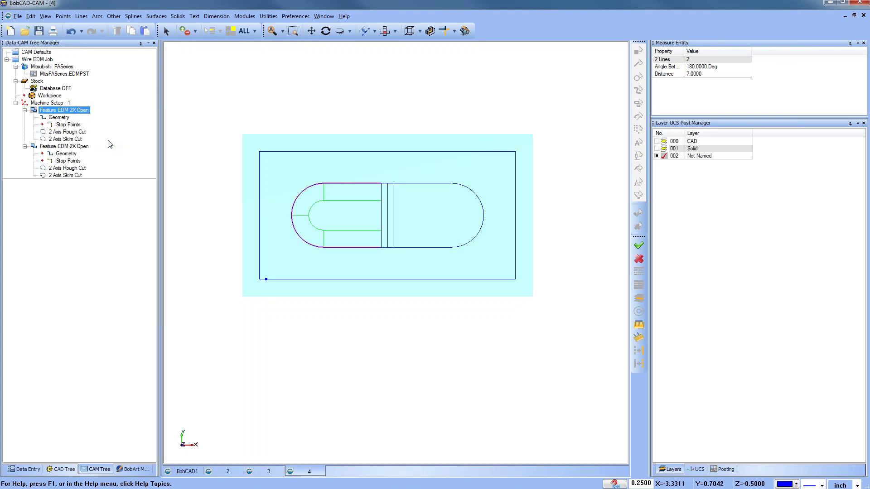
left_click(64, 140)
Assign the right half of the slot contour, from the right parallel line, as the second open feature's geometry
left_click(66, 154)
right_click(66, 153)
left_click(82, 157)
left_click(445, 249)
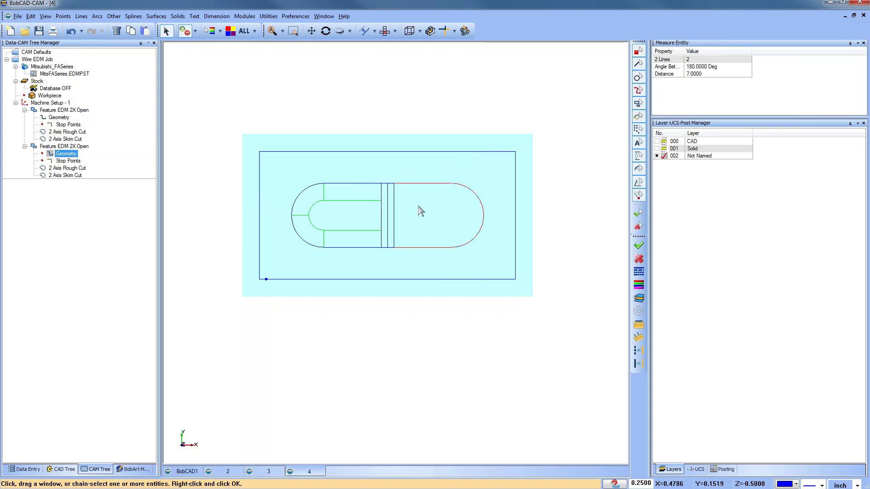
left_click(400, 183)
Compute all toolpaths of the second open feature and inspect both tapered slot halves in 3D
right_click(64, 146)
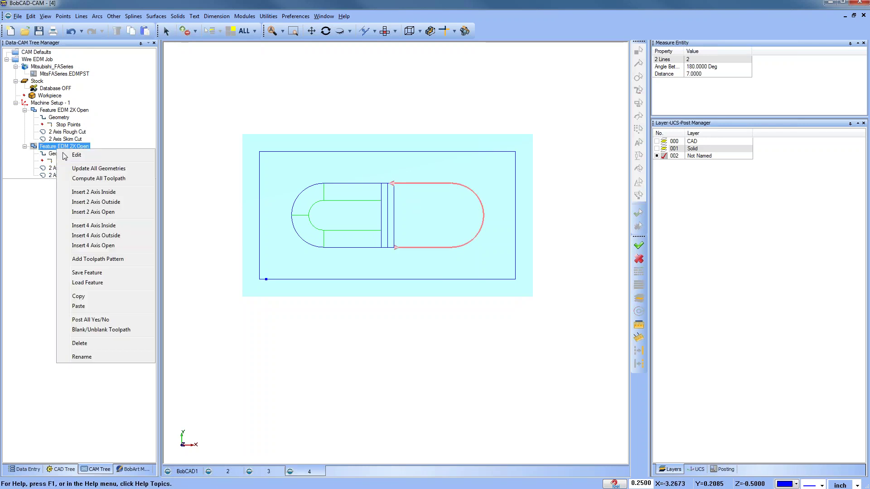
left_click(99, 178)
middle_click_drag(375, 255, 419, 299)
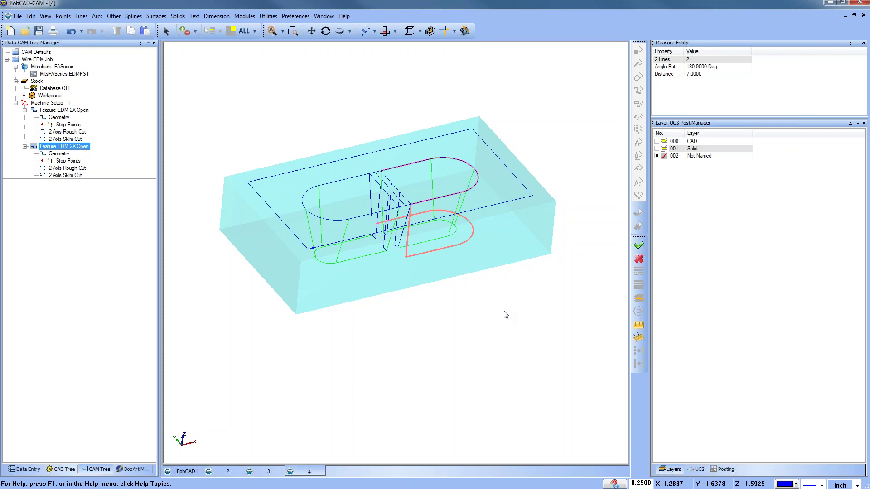
right_click(565, 119)
left_click(572, 122)
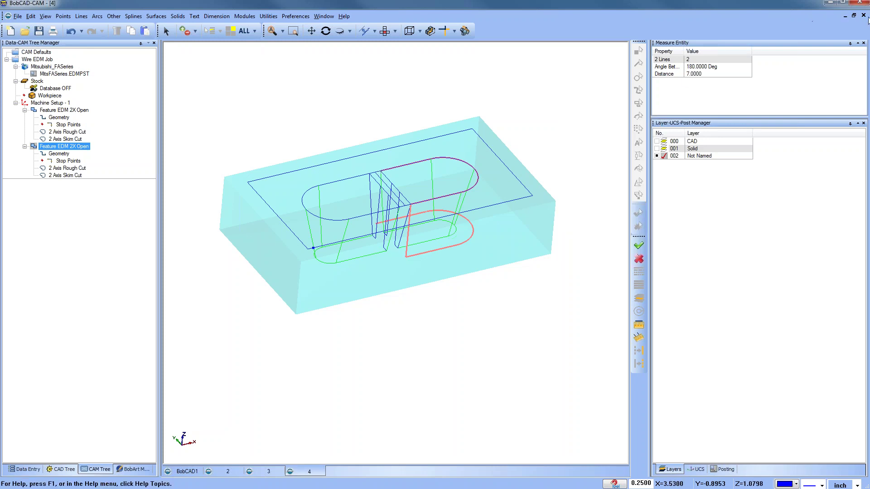
Preview the remaining practice part files and open 10.bbcd
left_click(25, 31)
left_click(329, 227)
left_click(327, 234)
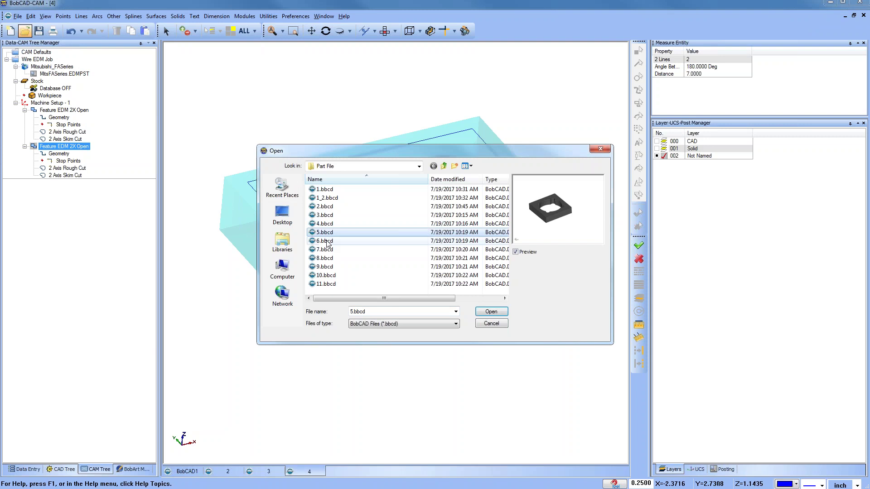
left_click(328, 242)
left_click(328, 251)
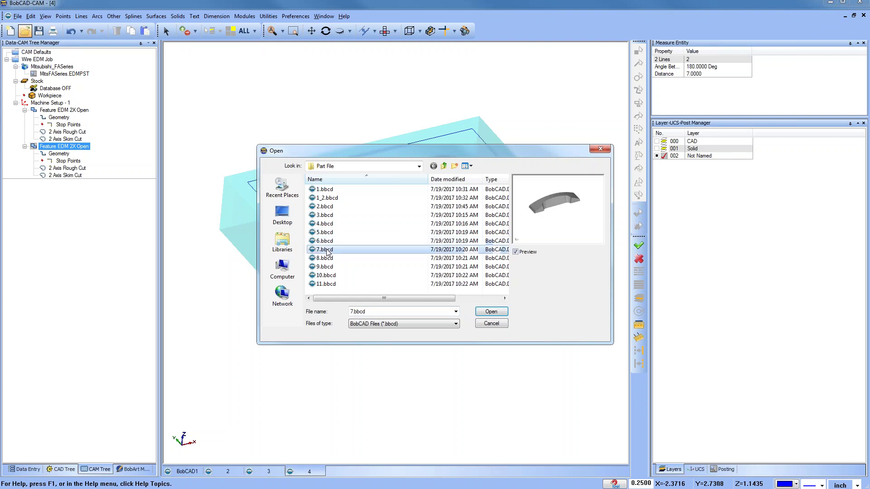
left_click(328, 259)
left_click(327, 268)
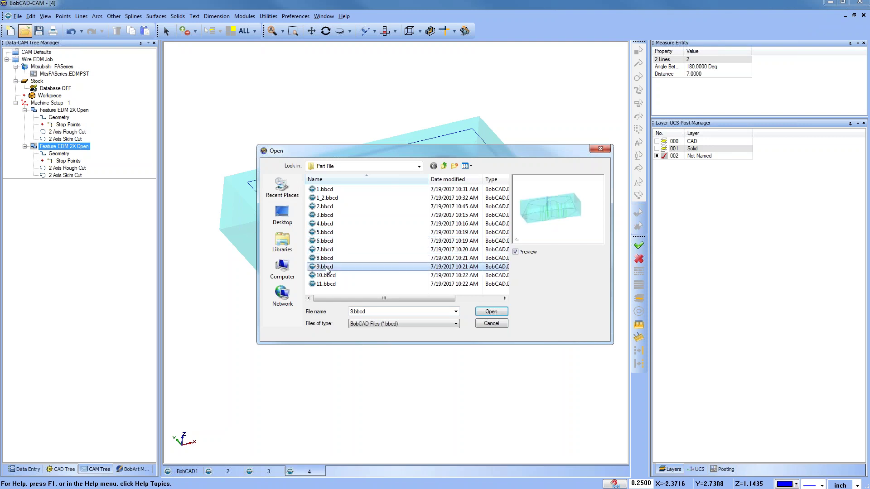
left_click(327, 276)
left_click(327, 283)
left_click(328, 275)
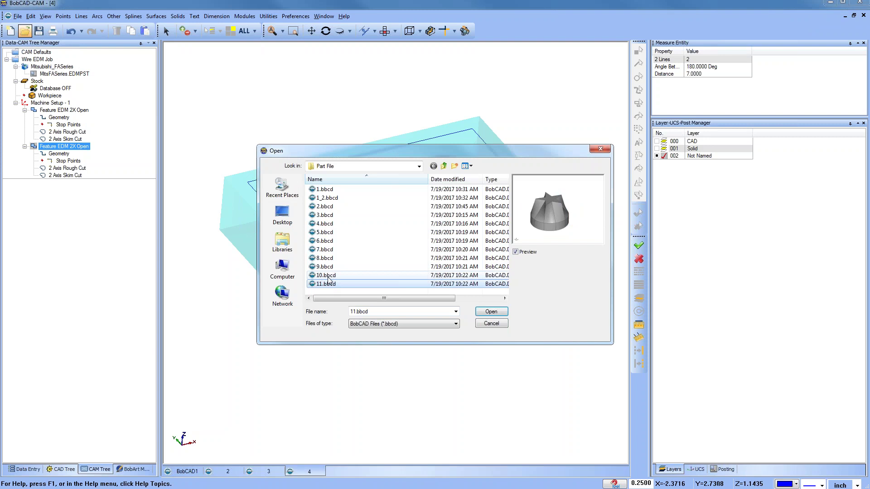
left_click(491, 312)
middle_click_drag(398, 252, 415, 337)
Hide the stock of the Wire EDM job in part 10
left_click(91, 471)
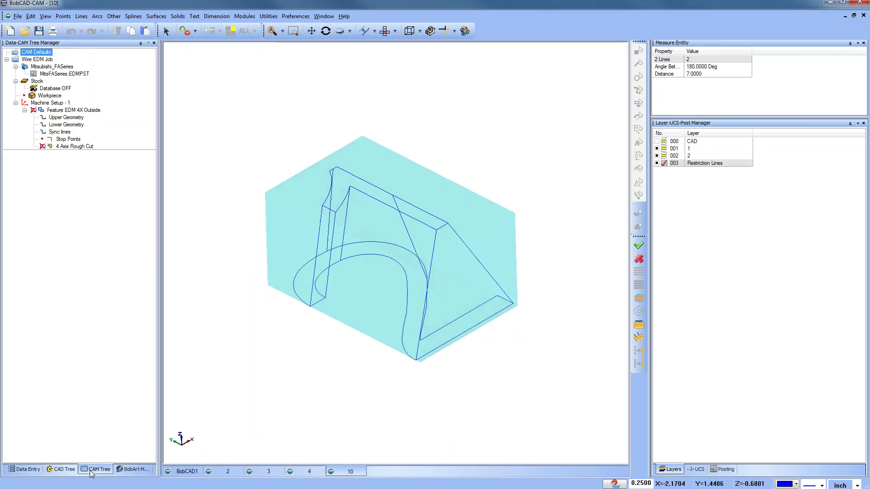
right_click(40, 83)
left_click(68, 121)
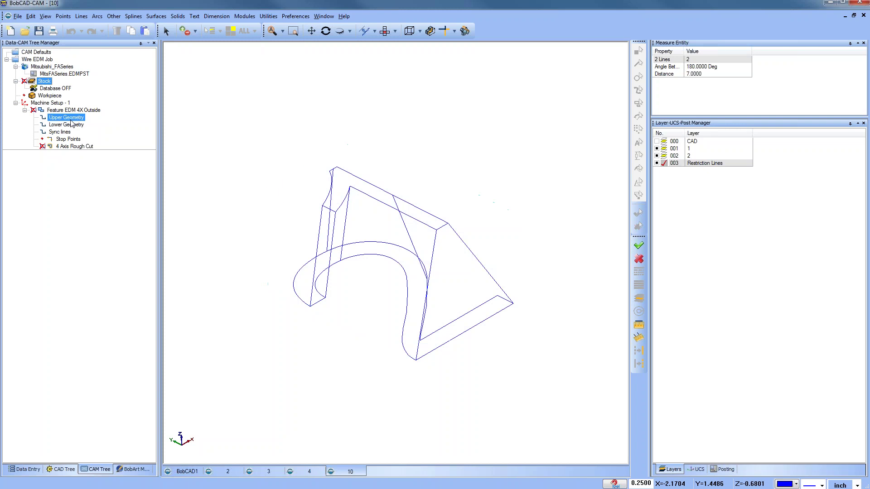
Backplot the 4 Axis Rough Cut of Feature EDM 4X Outside, stepping the wire through its moves
right_click(69, 148)
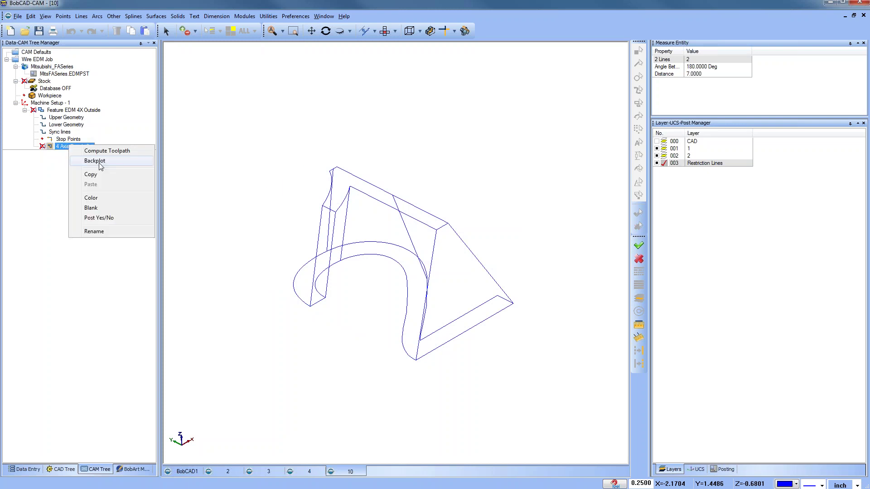
left_click(98, 161)
left_click(66, 73)
left_click(66, 73)
left_click(66, 73)
left_click(66, 73)
left_click(66, 73)
left_click(66, 73)
left_click(65, 73)
left_click(66, 73)
left_click(65, 73)
left_click(65, 73)
left_click(66, 73)
left_click(66, 73)
left_click(65, 73)
left_click(66, 73)
left_click(66, 73)
left_click(65, 73)
left_click(65, 72)
left_click(65, 73)
left_click(66, 73)
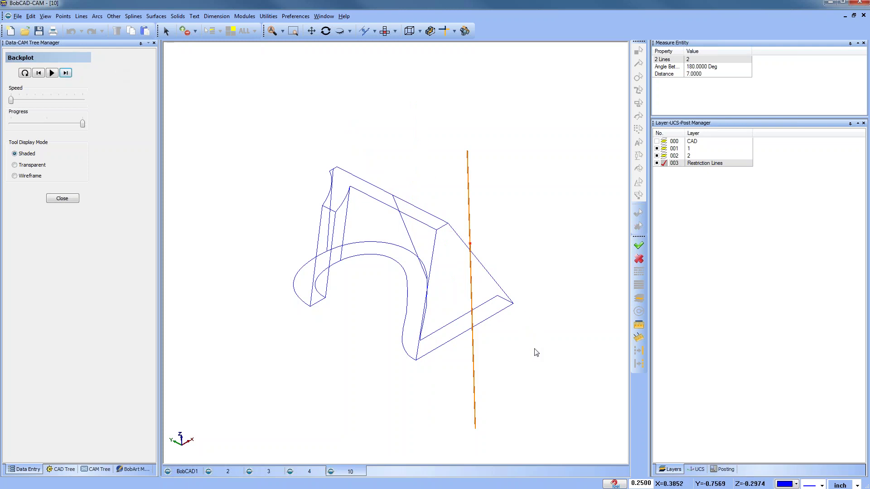
Close the backplot and examine the 4-axis feature's upper geometry, lower geometry and sync lines
middle_click_drag(426, 344, 455, 327)
left_click(62, 199)
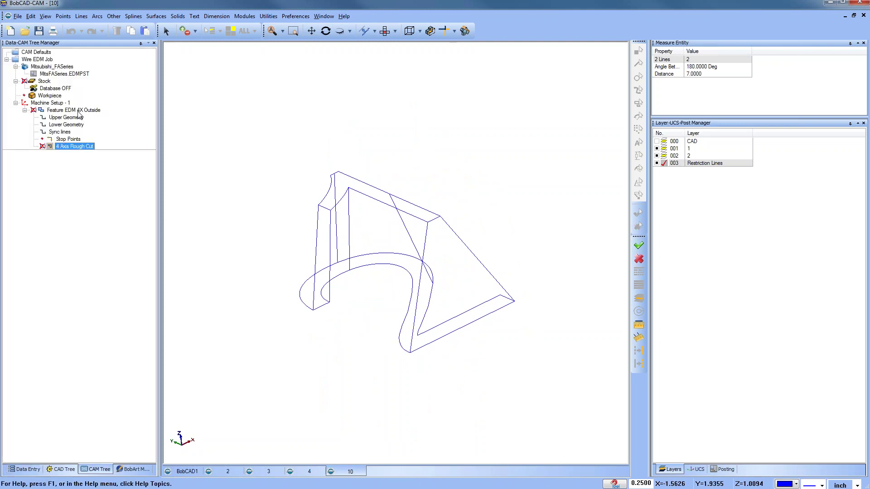
left_click(72, 119)
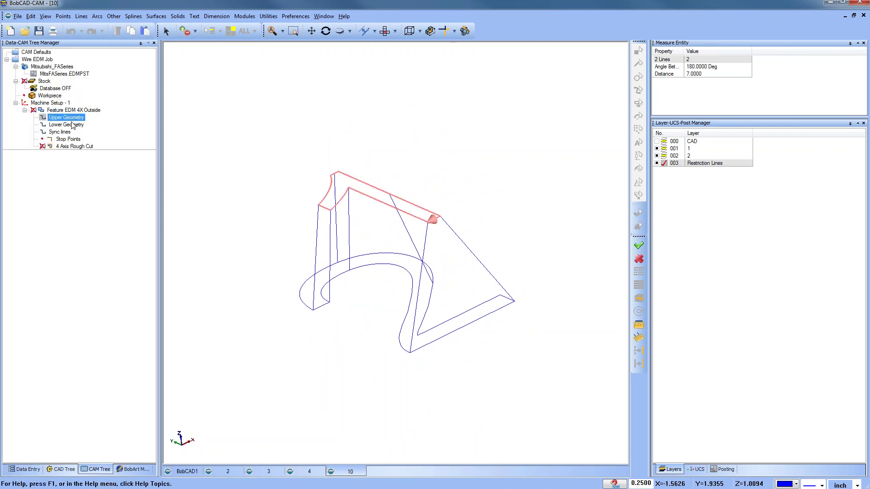
left_click(72, 125)
left_click(65, 132)
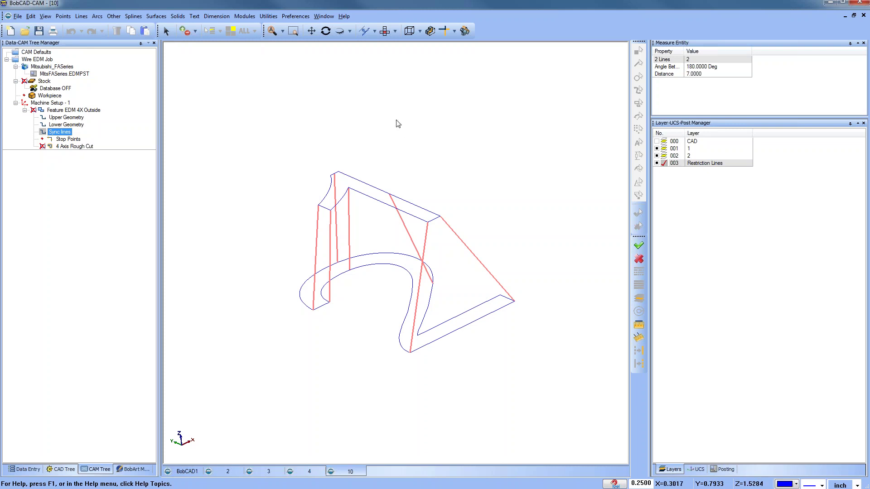
Copy the part's entire wireframe, including profiles and sync lines, and paste it into a new file
left_click(192, 35)
left_click_drag(278, 152, 554, 391)
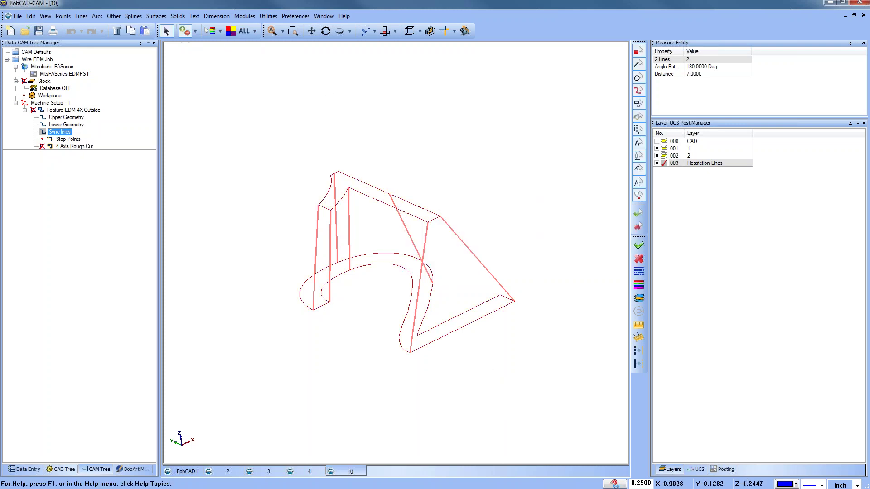
right_click(448, 118)
left_click(454, 122)
left_click(11, 30)
left_click(31, 16)
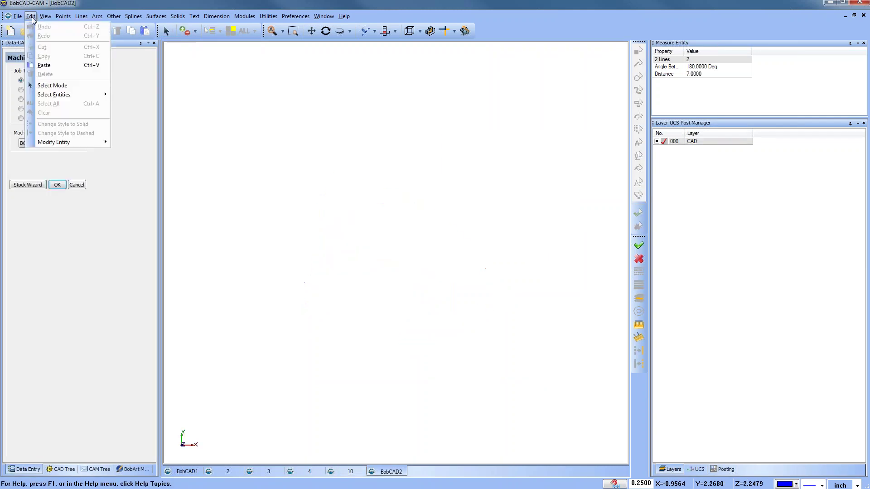
left_click(41, 65)
middle_click_drag(407, 206, 363, 253)
Add a new layer and move the connecting lines between the upper and lower profiles onto it
left_click(693, 141)
right_click(694, 141)
left_click(716, 149)
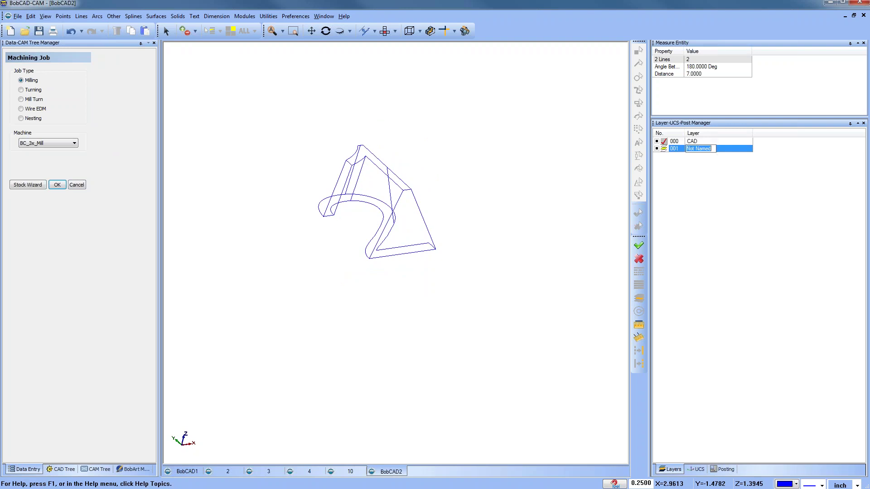
left_click(395, 31)
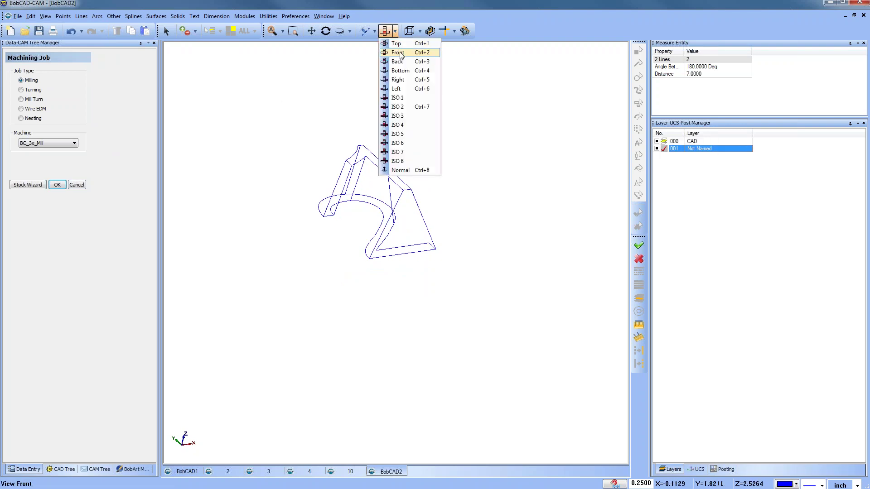
left_click(383, 54)
left_click_drag(350, 220, 425, 220)
left_click(642, 297)
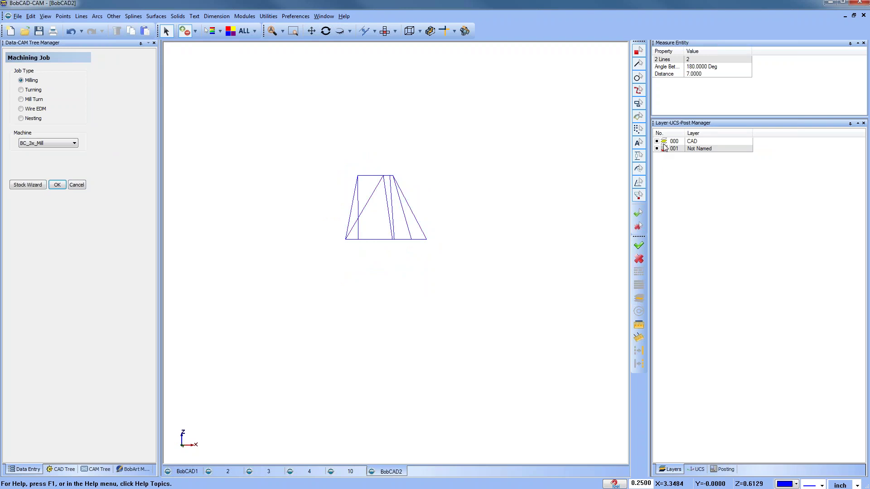
Make the CAD layer active and hide layer 001 so only the two profiles show
left_click(664, 142)
left_click(657, 149)
middle_click_drag(371, 252, 342, 256)
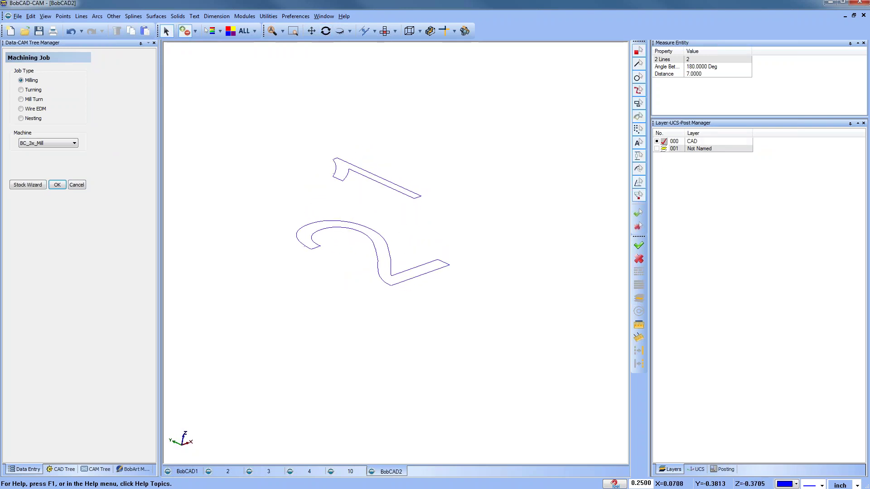
Start a Wire EDM job and define its stock as an automatic bounding box around the workspace geometry
left_click(21, 109)
left_click(36, 186)
left_click(62, 146)
left_click(62, 171)
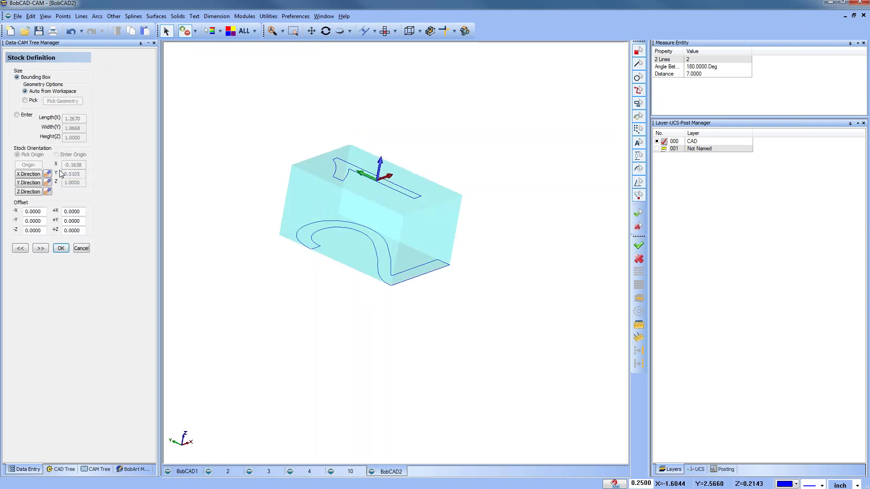
left_click(40, 249)
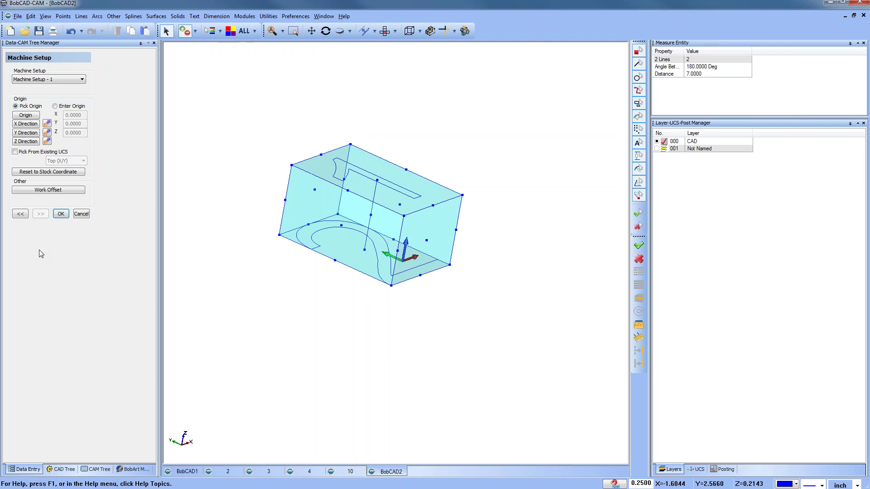
Set the Machine Setup - 1 origin at the midpoint of the stock's long lower edge and finish the setup
left_click(26, 115)
left_click(336, 260)
left_click(61, 214)
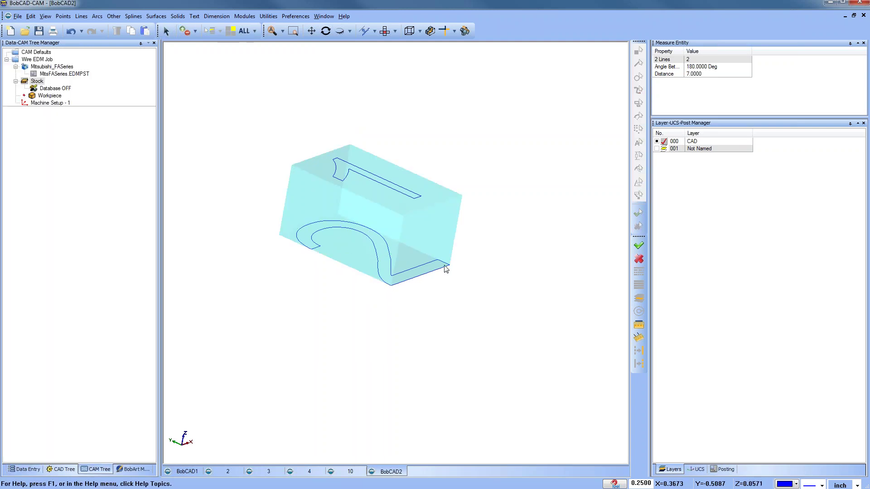
Blank the stock so only the two wireframe profiles are displayed
left_click(36, 81)
right_click(37, 81)
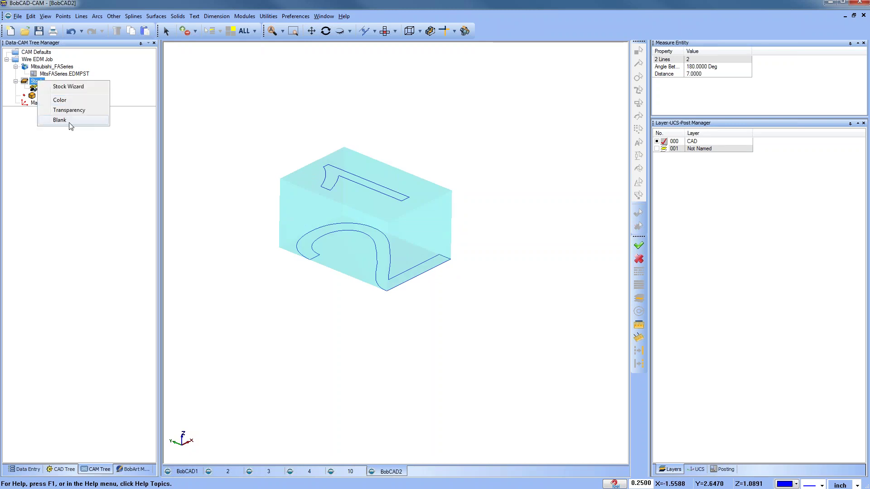
left_click(57, 120)
middle_click_drag(376, 246, 379, 244)
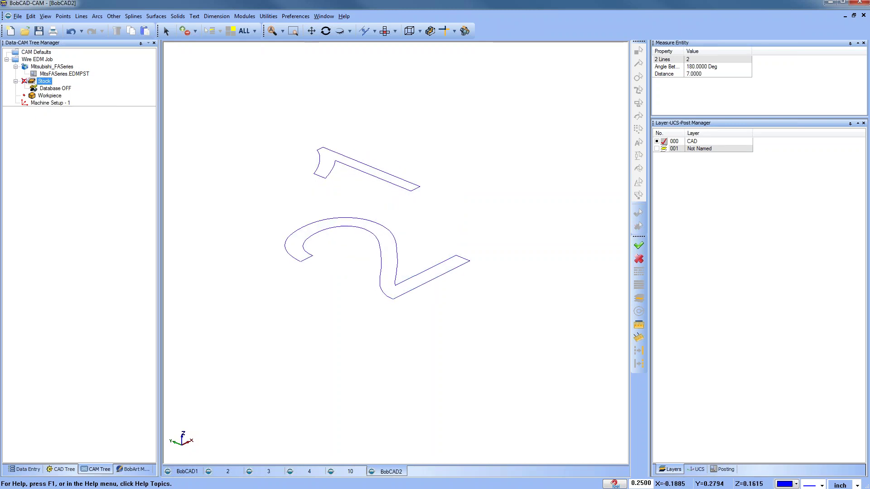
Create a 4 Axis Outside feature with the 1 as upper profile and the 2 as lower profile, and compute its toolpath
right_click(52, 103)
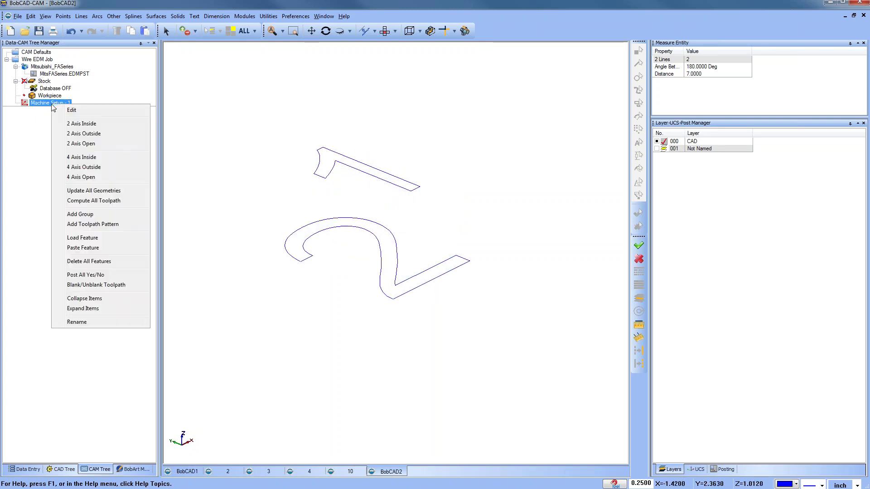
left_click(107, 167)
left_click(401, 156)
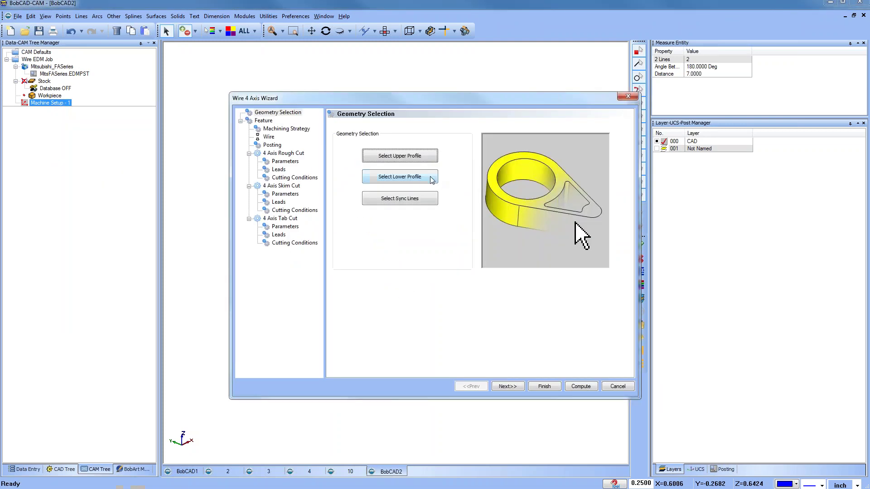
left_click(424, 177)
left_click(433, 279)
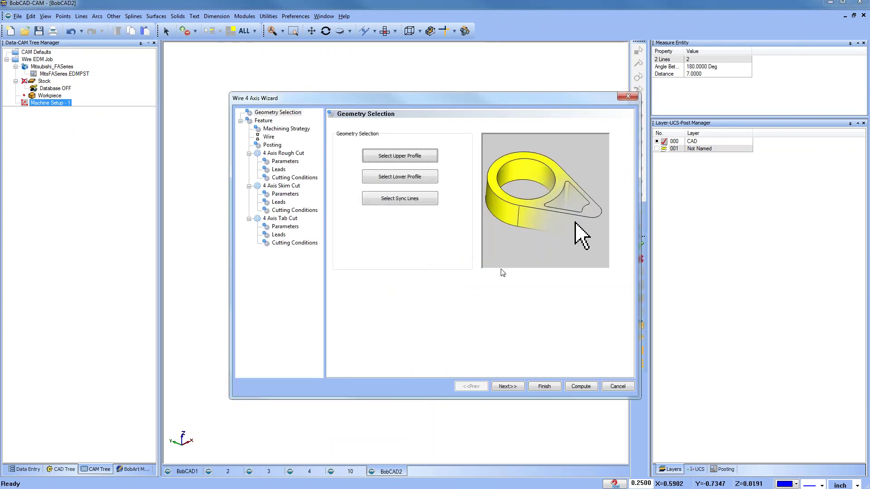
left_click(581, 389)
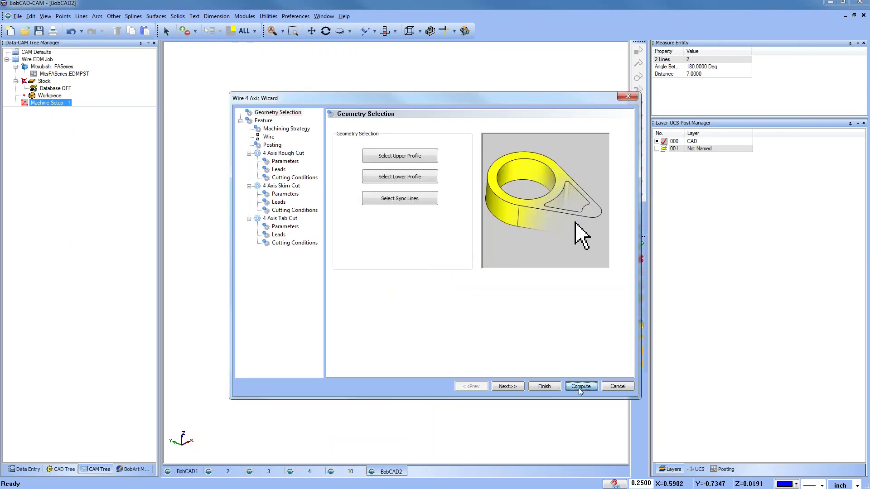
middle_click_drag(486, 307, 443, 319)
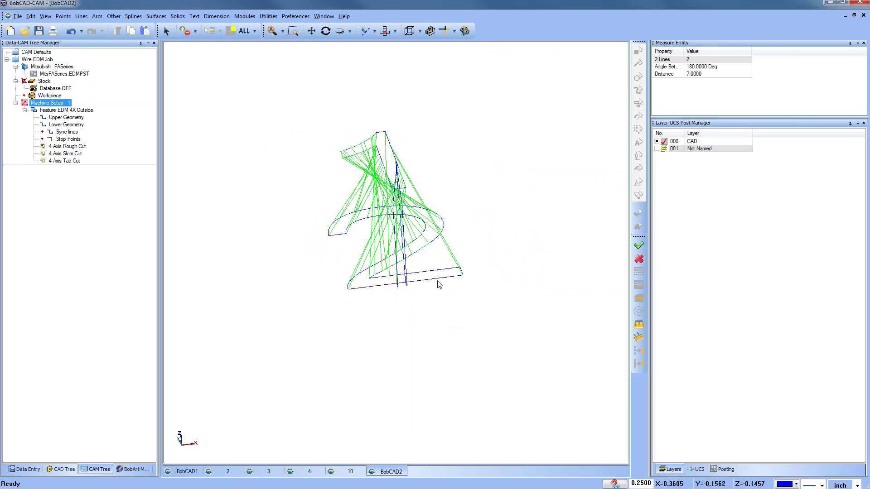
Compare the upper and lower start points, and move the upper geometry's start point to the foot of the 1
left_click(70, 119)
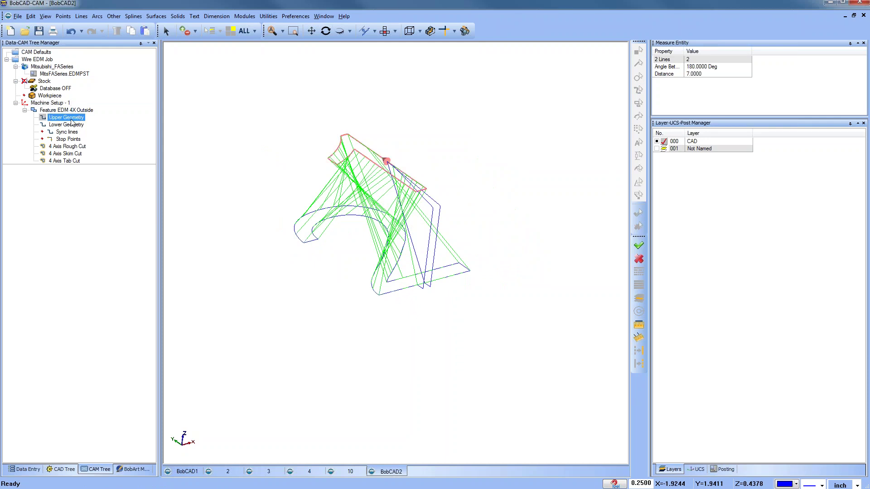
left_click(71, 125)
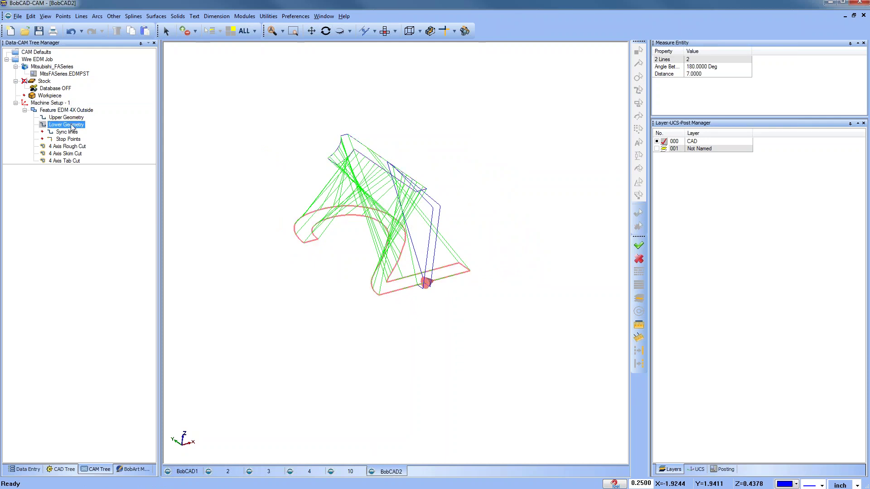
left_click(72, 119)
left_click(72, 126)
left_click(72, 118)
right_click(73, 117)
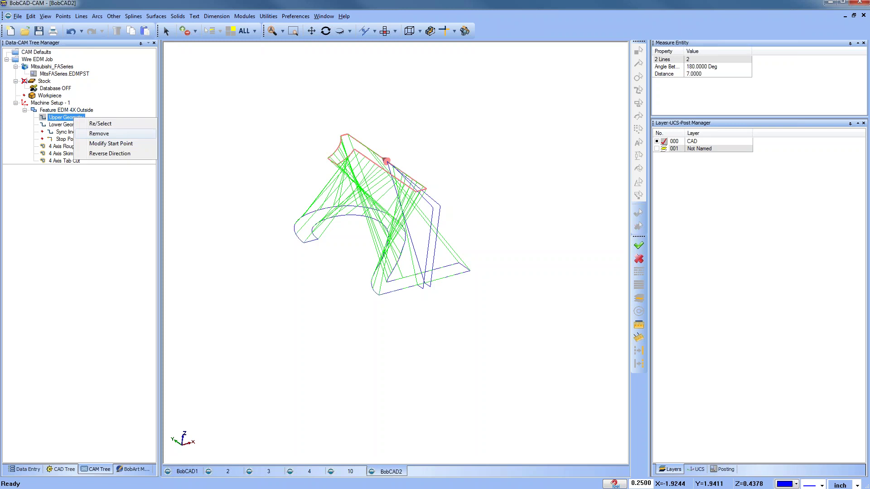
left_click(104, 145)
key("Escape")
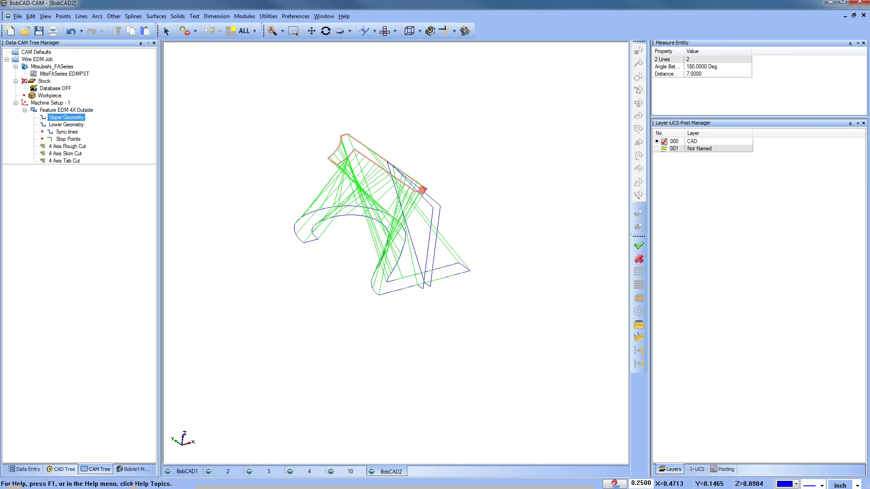
Recompute all toolpath for the Feature EDM 4X Outside using the modified upper start point
left_click(52, 147)
right_click(69, 111)
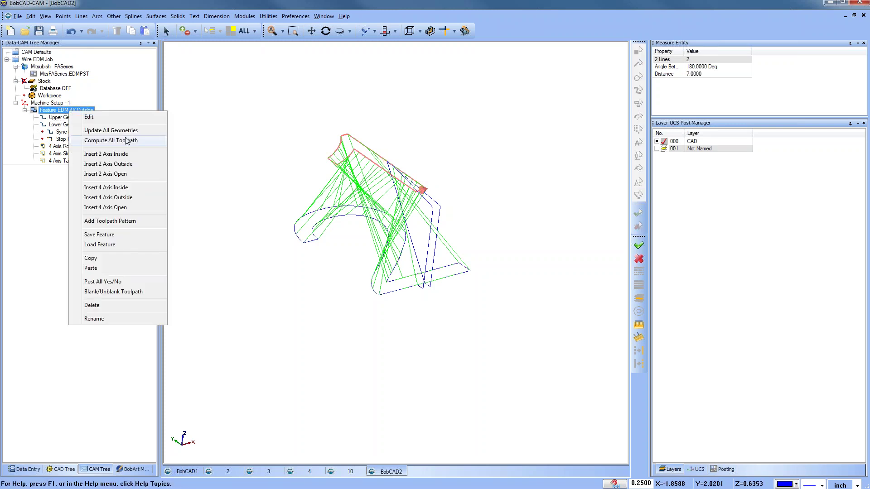
left_click(126, 141)
middle_click_drag(431, 277, 313, 280)
middle_click_drag(395, 237, 442, 268)
scroll(417, 237, "up", 4)
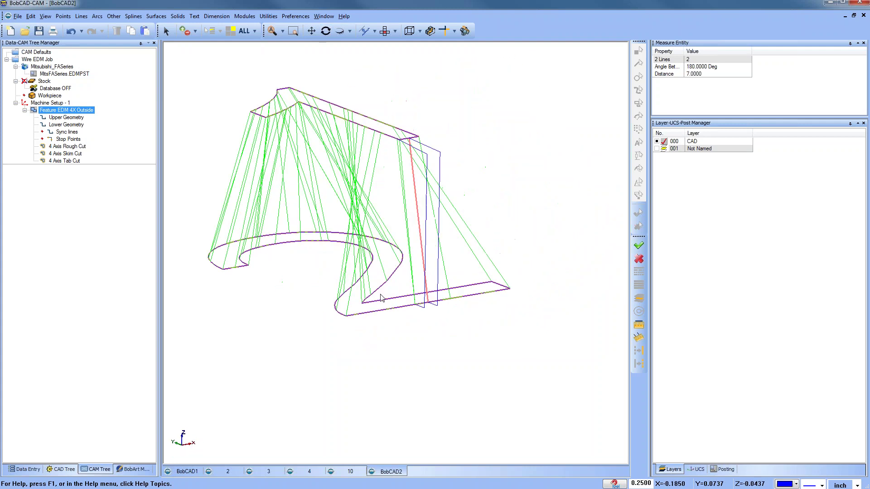
Change the 4-axis feature's sync option to By Entity, recompute the toolpath and inspect it from several sides
left_click(68, 146)
right_click(72, 111)
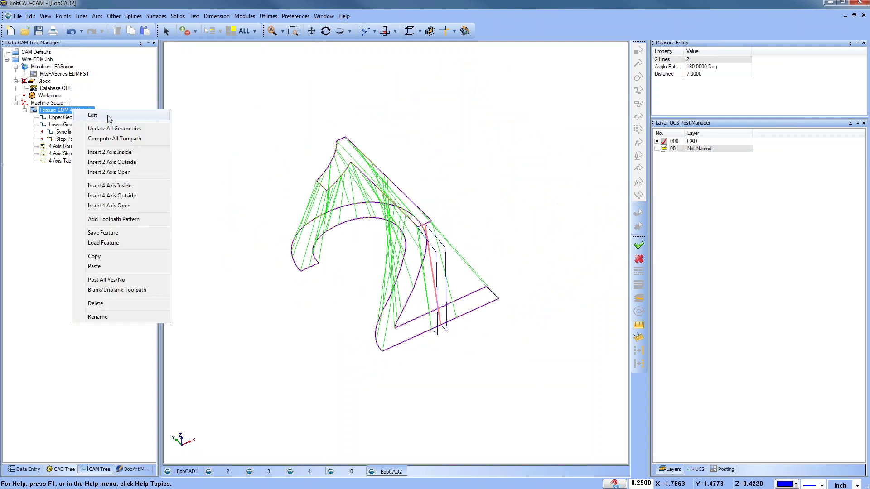
left_click(110, 118)
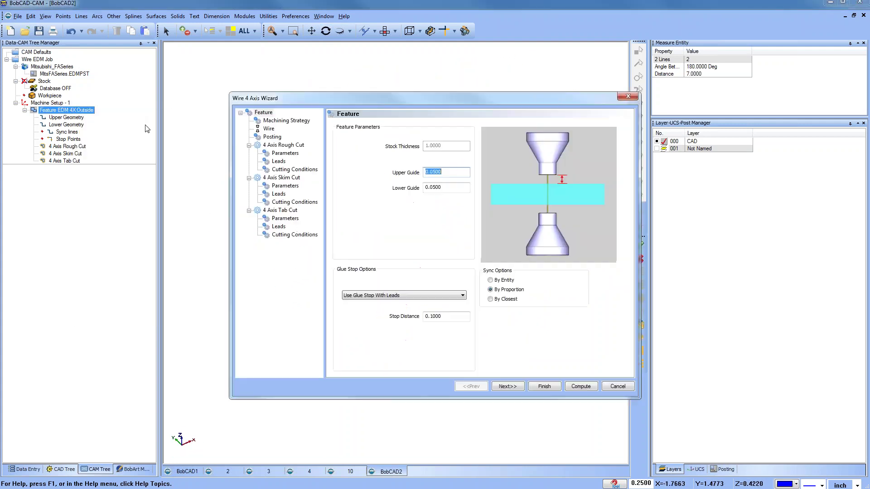
left_click(576, 386)
middle_click_drag(444, 313, 509, 277)
scroll(416, 268, "up", 5)
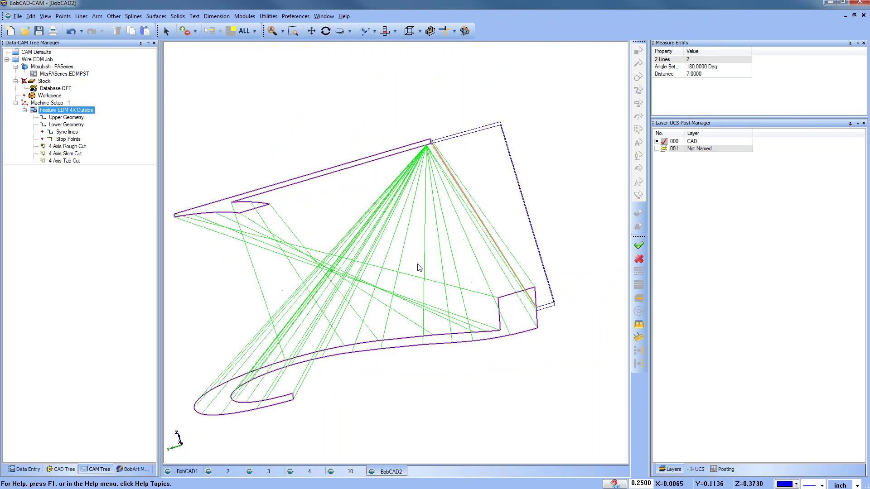
middle_click_drag(464, 296, 391, 327)
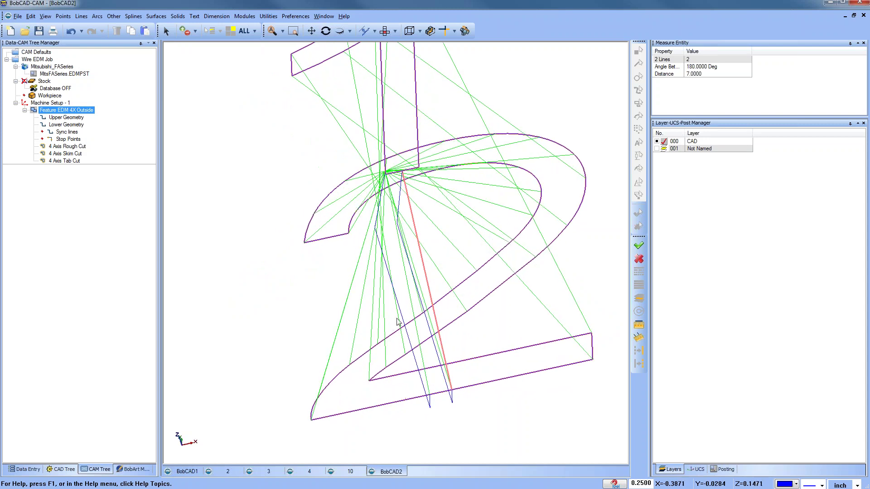
scroll(445, 275, "down", 4)
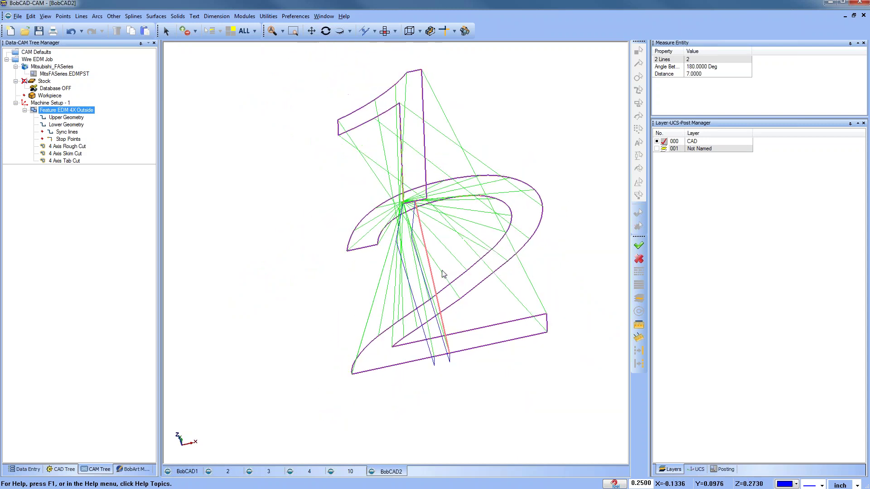
middle_click_drag(445, 275, 559, 273)
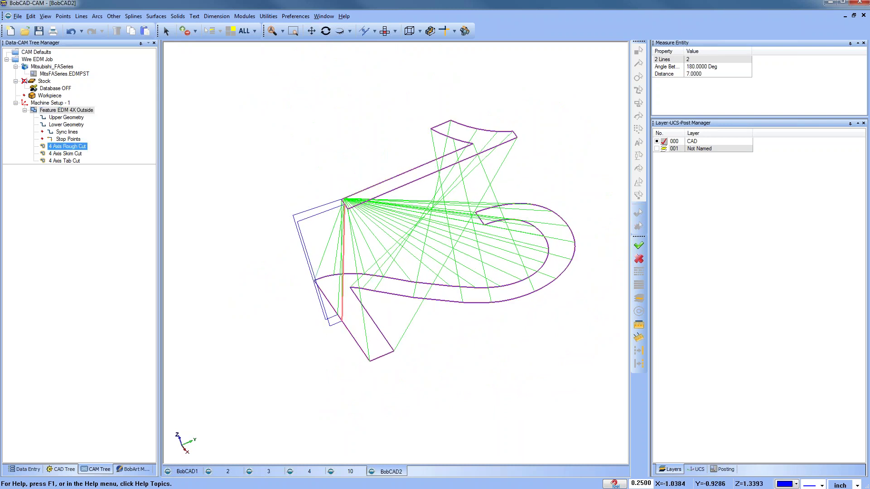
Set the 4-axis feature's sync option to By Proportion and recompute the toolpath
right_click(83, 110)
left_click(113, 118)
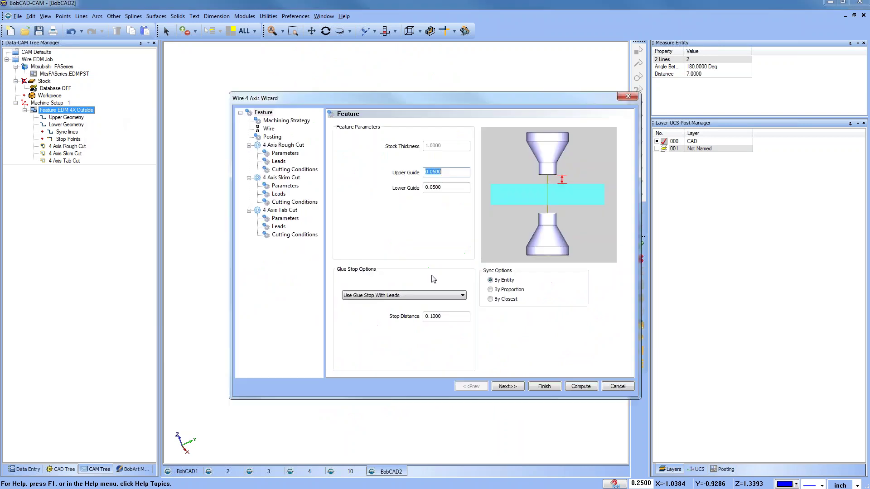
left_click(491, 291)
left_click(577, 389)
mouse_move(436, 297)
left_mouse_down()
mouse_move(361, 311)
mouse_move(443, 297)
mouse_move(468, 359)
mouse_move(467, 305)
mouse_move(449, 290)
left_mouse_up()
Try the By Closest sync option on the 4-axis feature and recompute the toolpath
right_click(77, 111)
left_click(113, 119)
left_click(581, 388)
left_click_drag(503, 315, 448, 295)
Switch the feature's sync option back to By Proportion and recompute the 4-axis toolpath
right_click(82, 110)
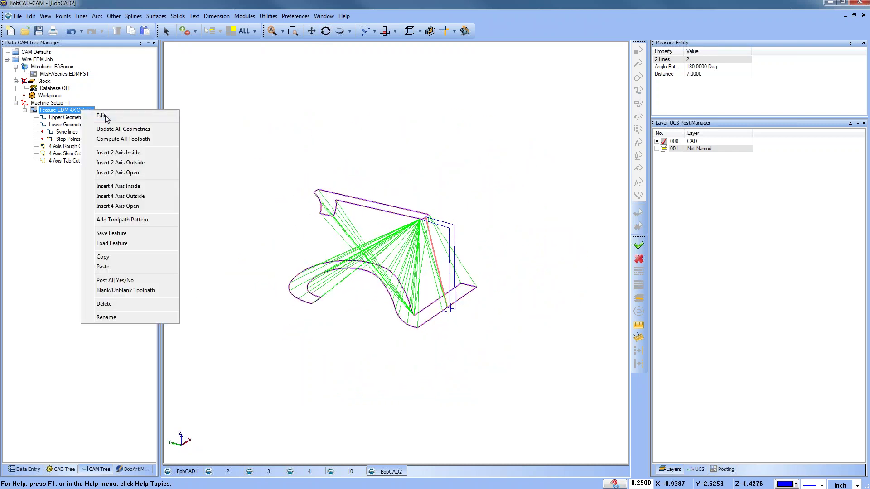
left_click(105, 117)
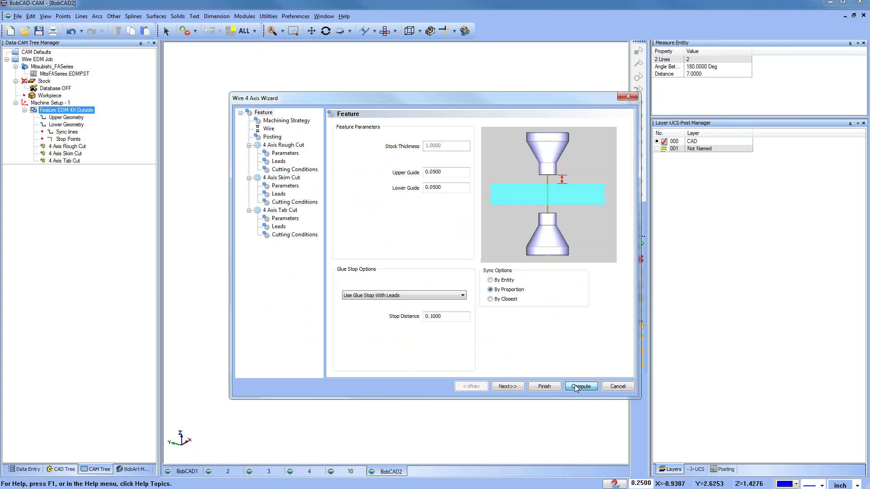
left_click(576, 387)
mouse_move(461, 306)
left_mouse_down()
mouse_move(451, 311)
mouse_move(448, 289)
left_mouse_up()
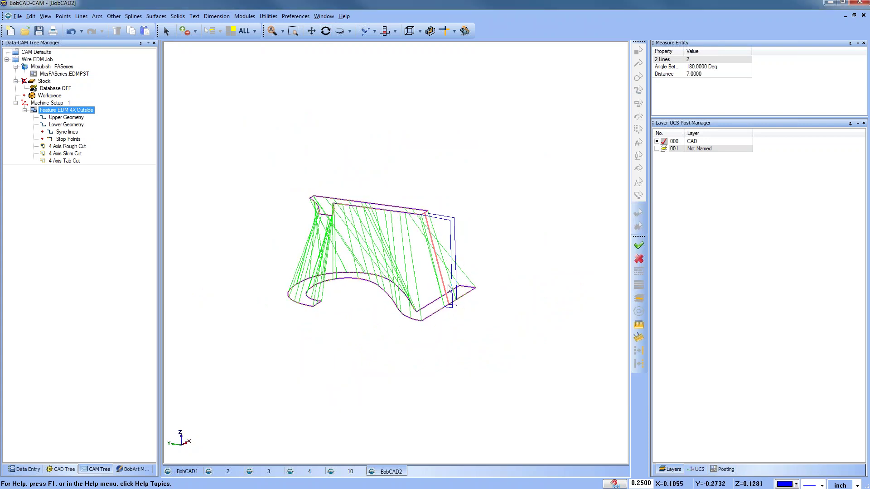
Simulate the 4-axis outside cut on the stock block and inspect the cut from the opposite side
left_click(245, 16)
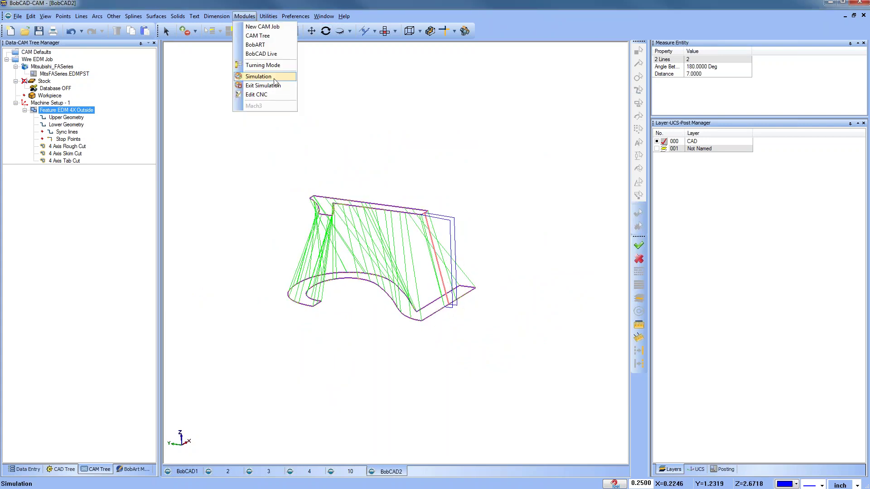
left_click(275, 85)
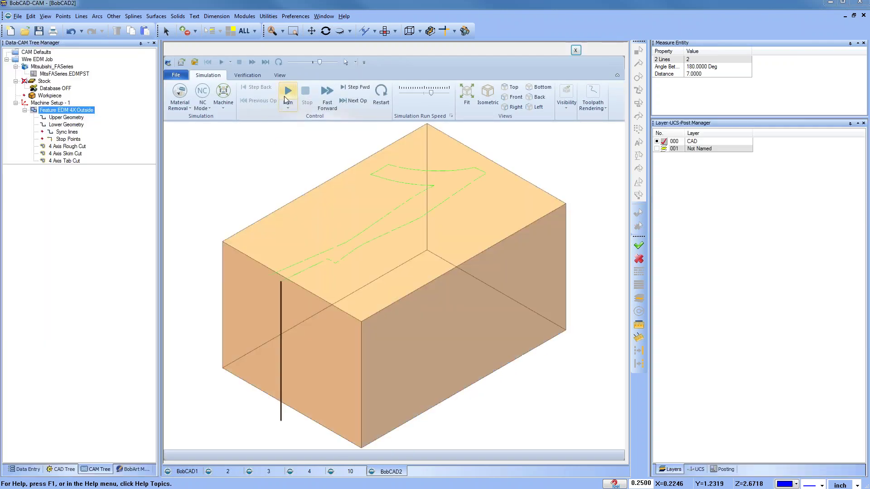
left_click(284, 96)
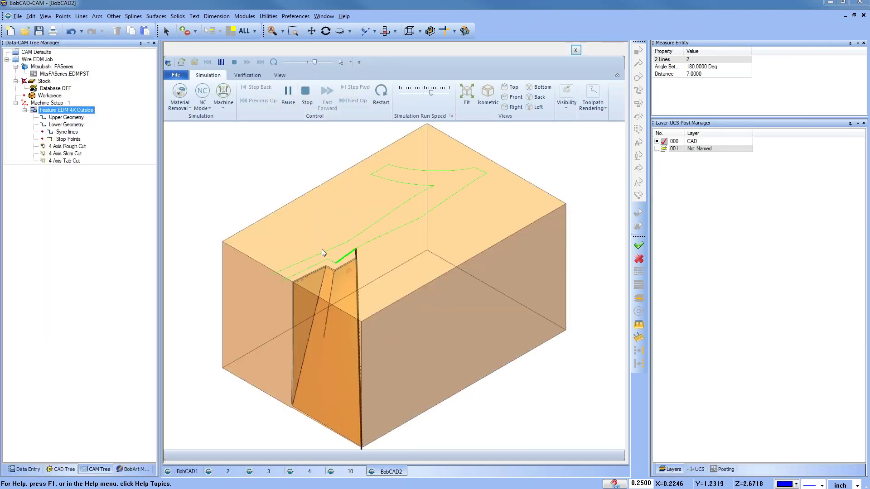
scroll(354, 239, "down", 2)
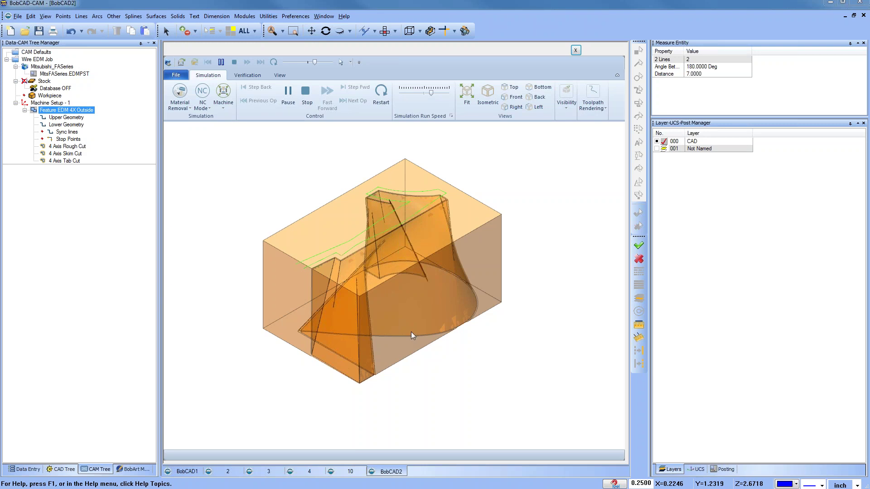
middle_click_drag(409, 363, 440, 259)
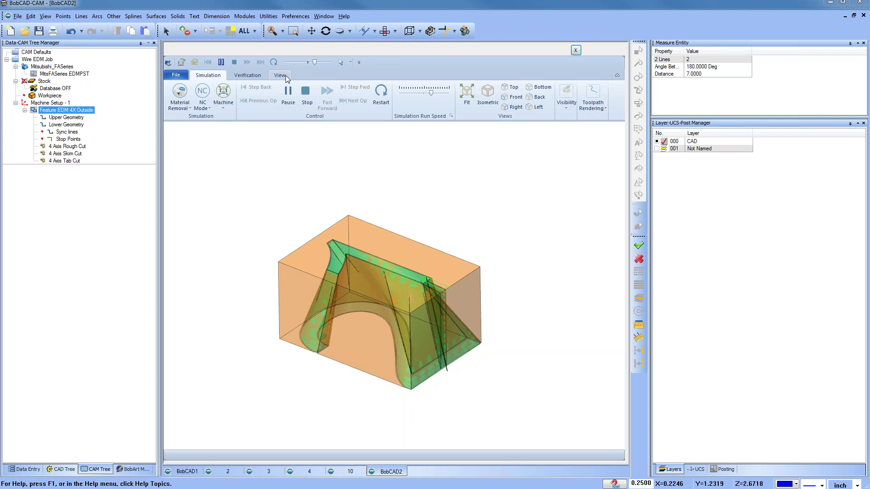
Remove the surrounding stock from the simulated cut using Remove chips (select chips), and enlarge the simulation view
left_click(285, 76)
left_click(396, 105)
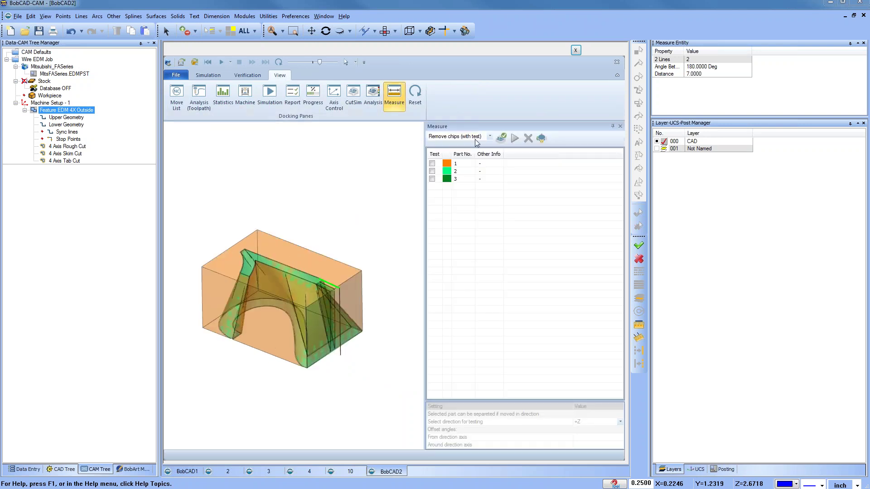
left_click(490, 137)
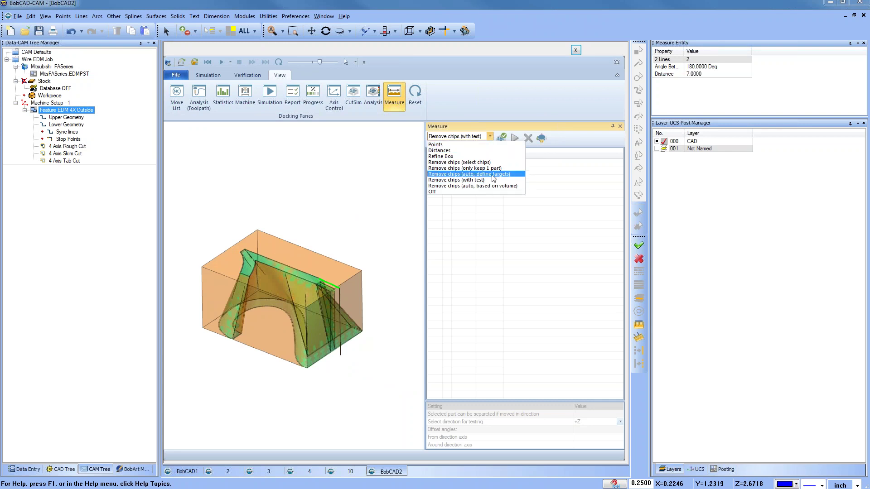
left_click(514, 163)
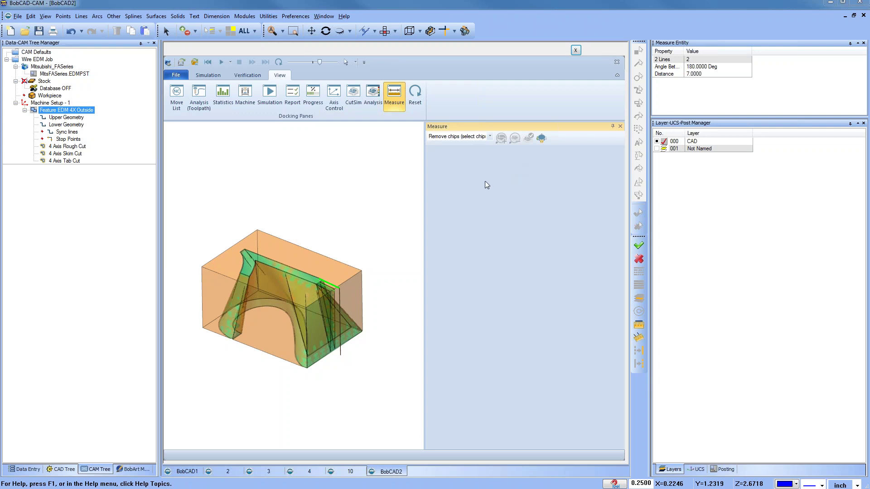
left_click(314, 257)
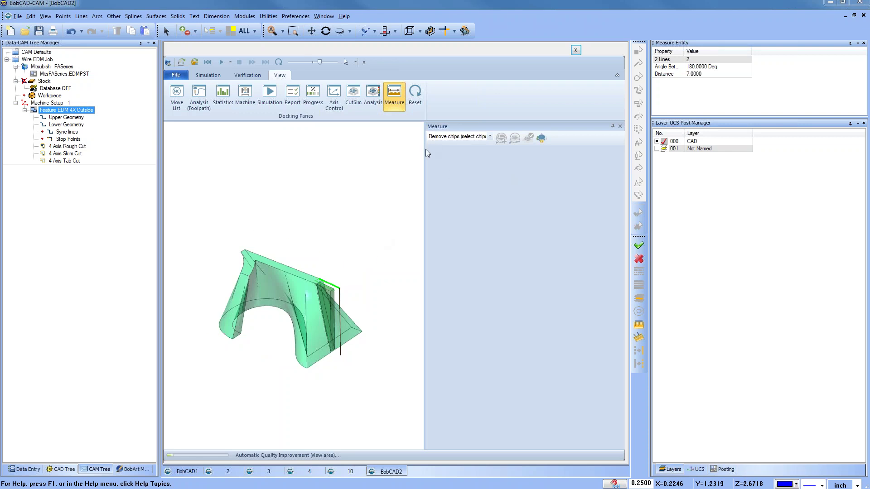
left_click_drag(425, 149, 483, 149)
Turn chip removal off and display the simulated workpiece as opaque
left_click(548, 137)
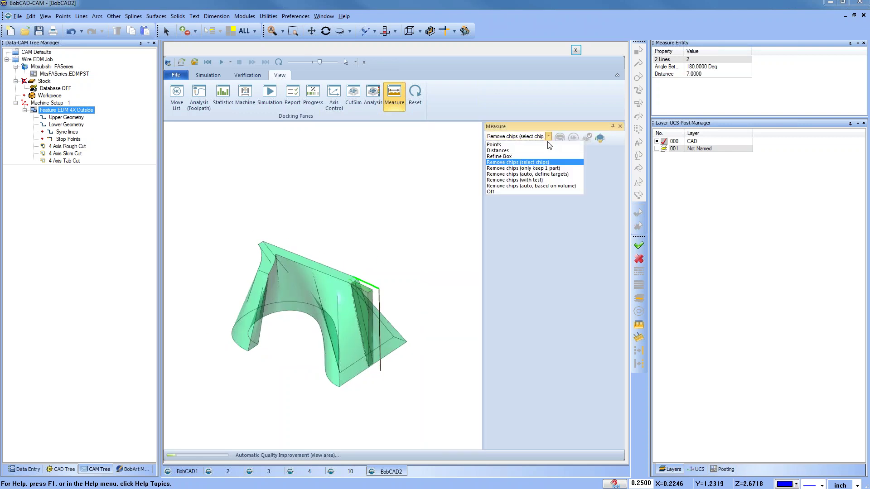
left_click(499, 192)
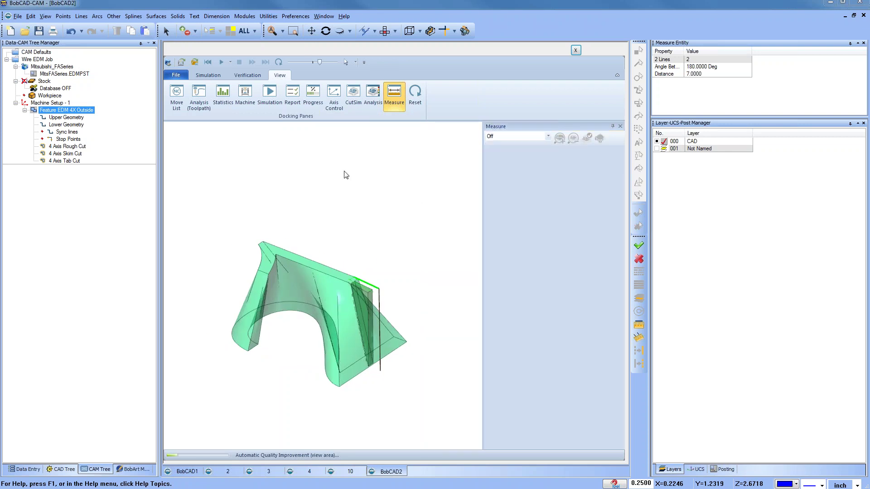
left_click(245, 75)
left_click(210, 76)
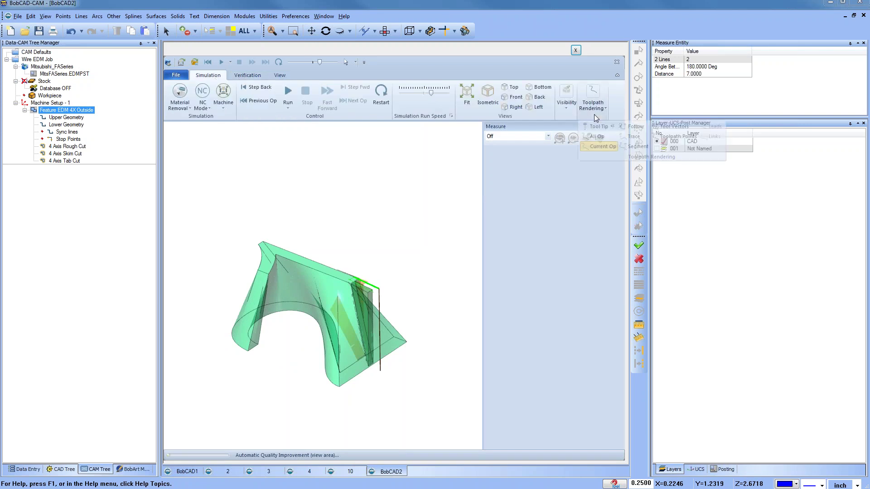
left_click(567, 111)
left_click(637, 149)
left_click(651, 157)
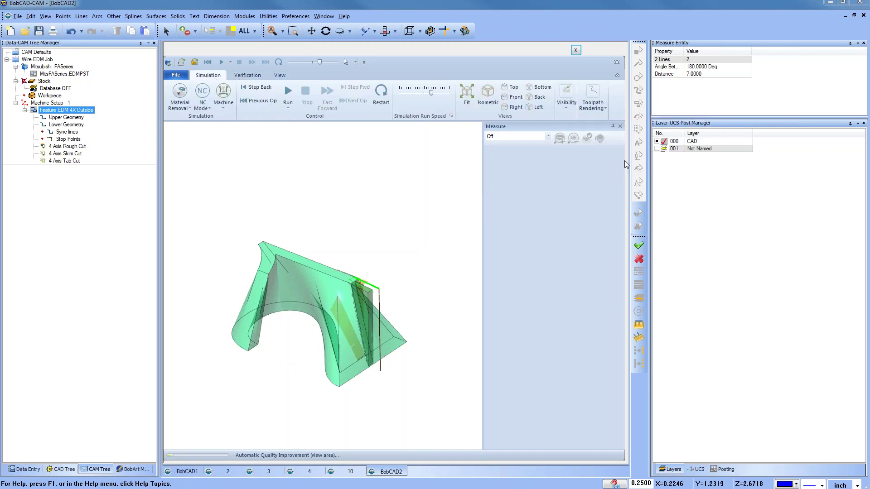
Inspect the By Proportion part around its lead-in area, then close the simulation
middle_click_drag(422, 330, 399, 313)
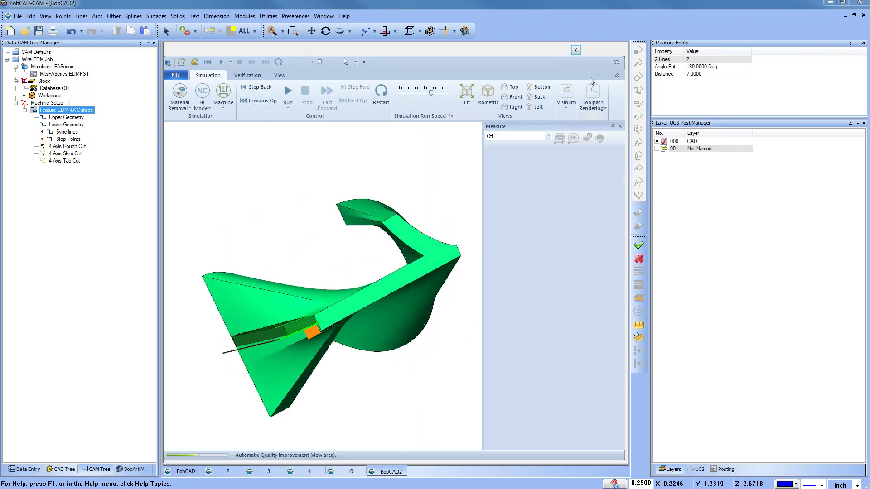
left_click(576, 50)
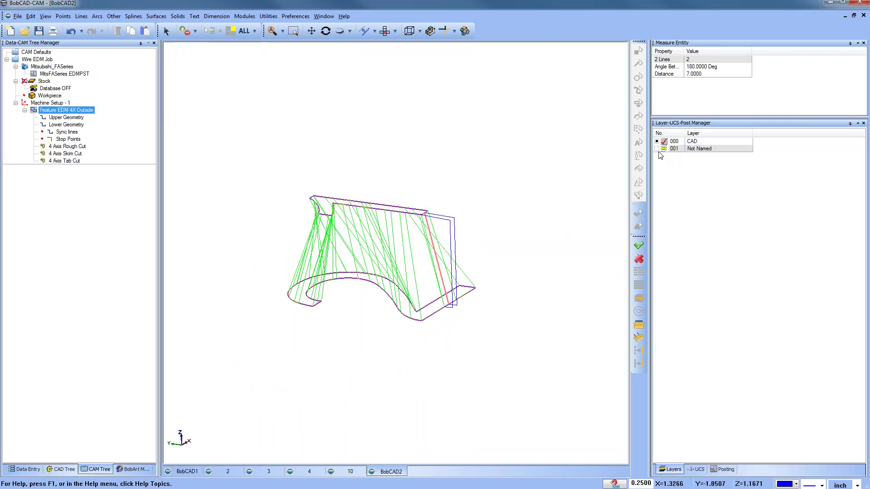
Show layer 001 and assign its lines between the two profiles as the 4-axis feature's sync lines
left_click(665, 149)
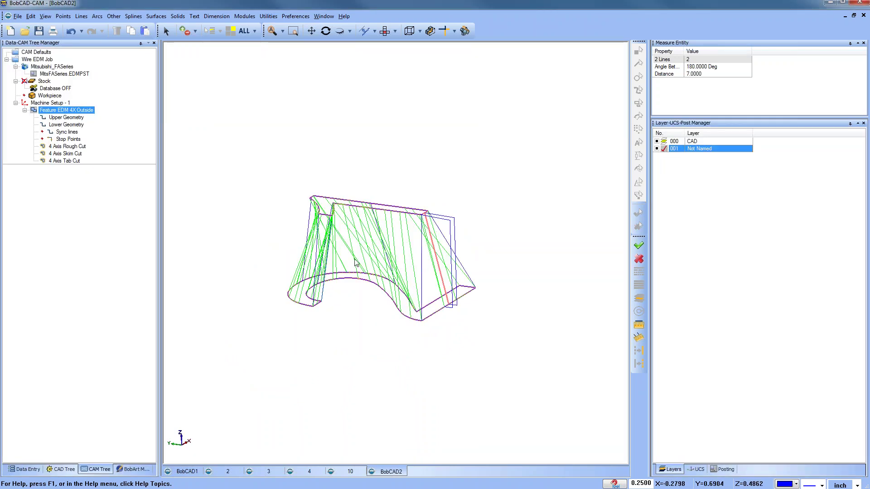
mouse_move(375, 262)
middle_mouse_down()
mouse_move(377, 326)
mouse_move(381, 267)
middle_mouse_up()
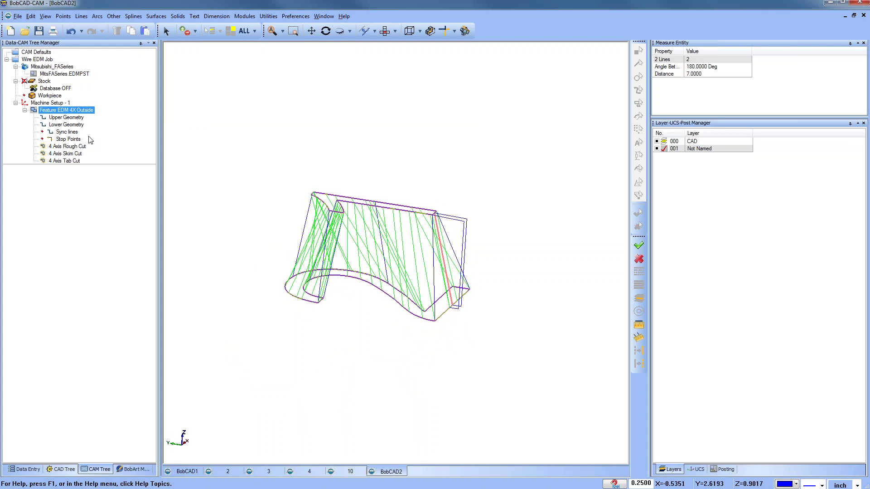
right_click(61, 113)
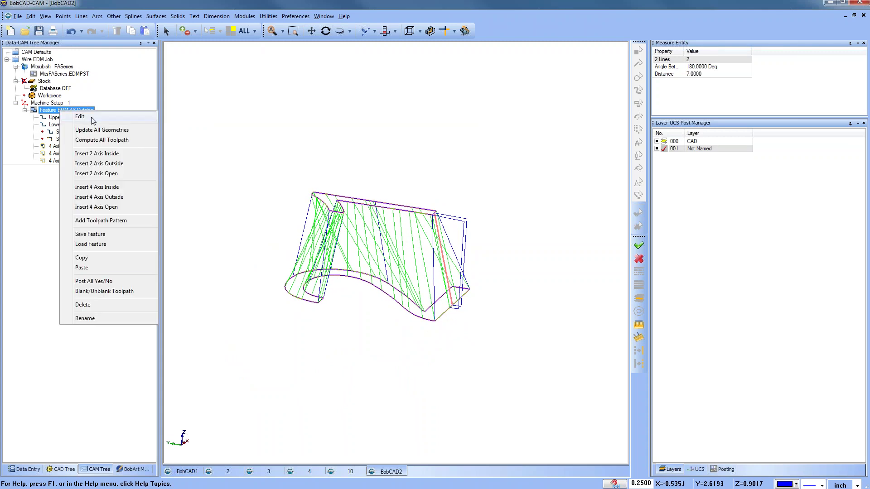
left_click(51, 132)
right_click(64, 134)
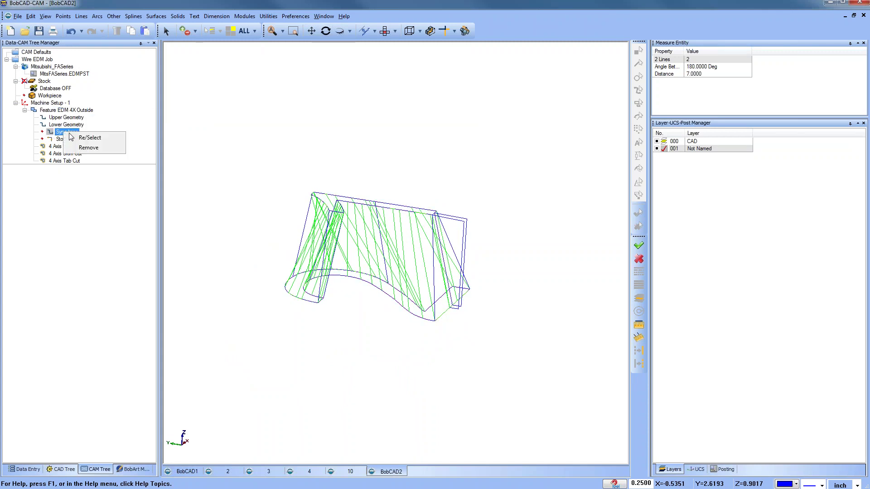
left_click(90, 137)
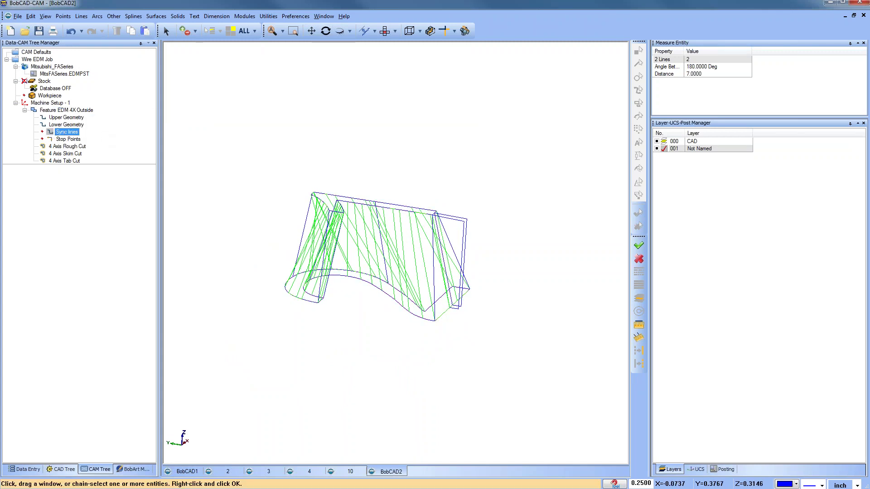
left_click(435, 250)
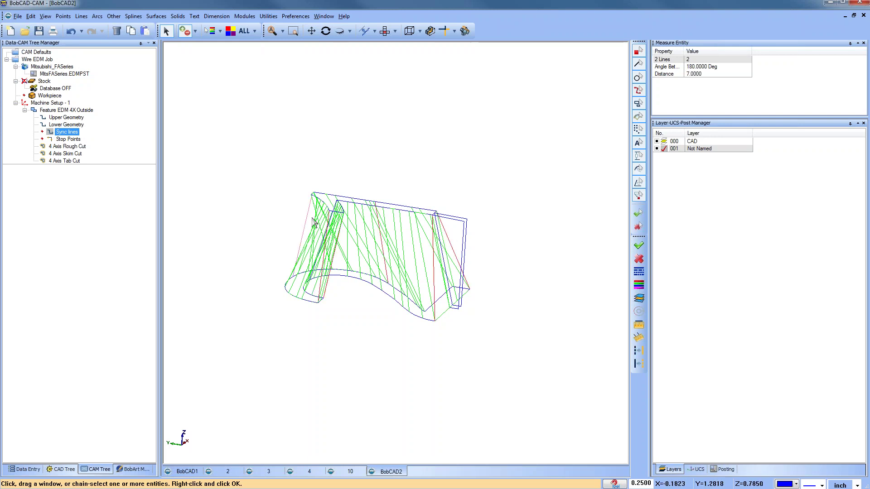
middle_click_drag(379, 292, 332, 262)
middle_click_drag(431, 254, 406, 271)
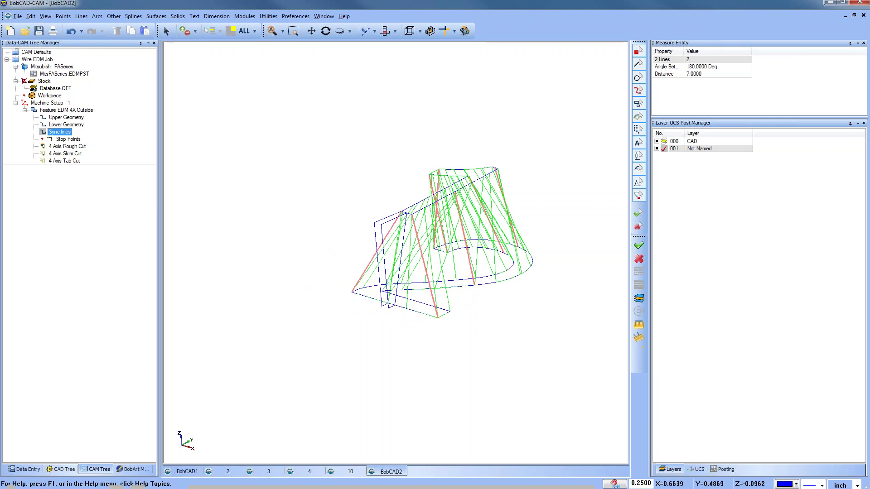
left_click(51, 131)
Recompute the 4-axis feature's toolpath with the assigned sync lines and view it from above
right_click(64, 111)
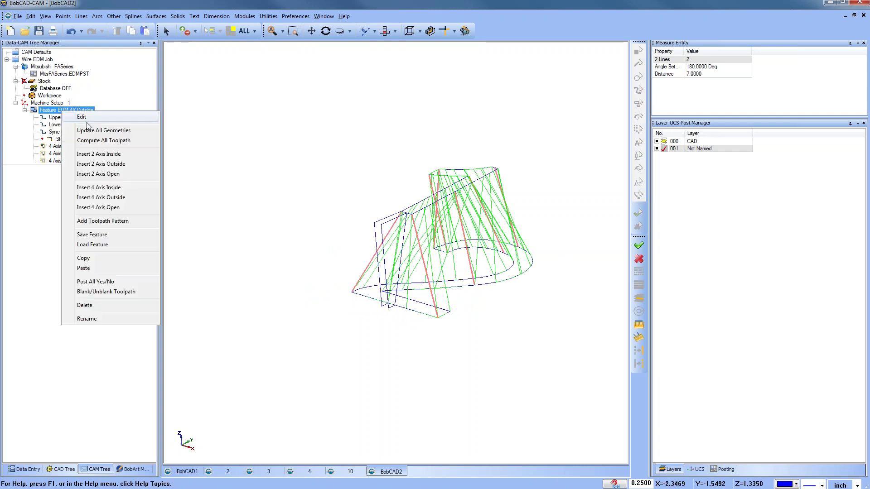
left_click(112, 140)
middle_click_drag(426, 230, 462, 297)
Simulate the sync-line toolpath in a wider view at a faster run speed
left_click(244, 15)
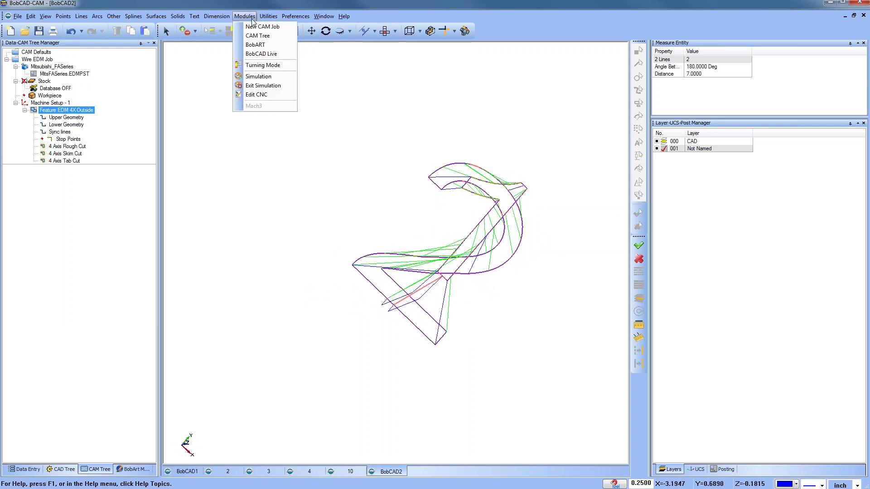
left_click(270, 80)
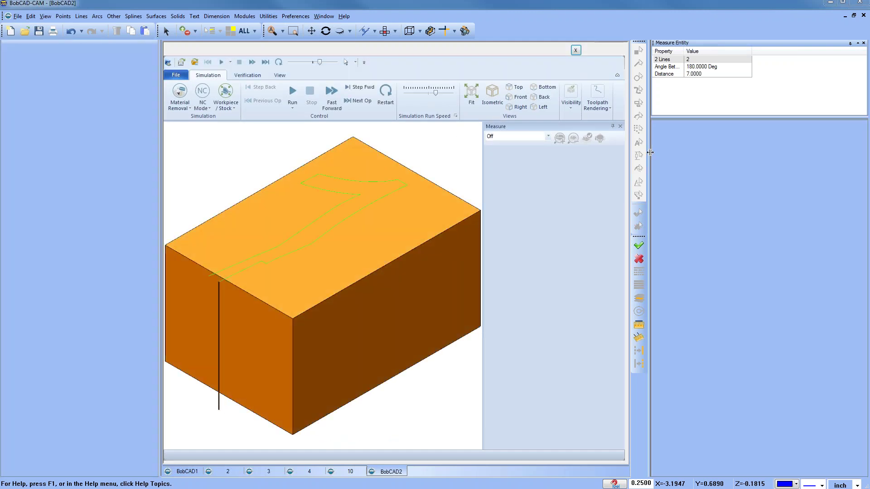
left_click_drag(650, 152, 737, 152)
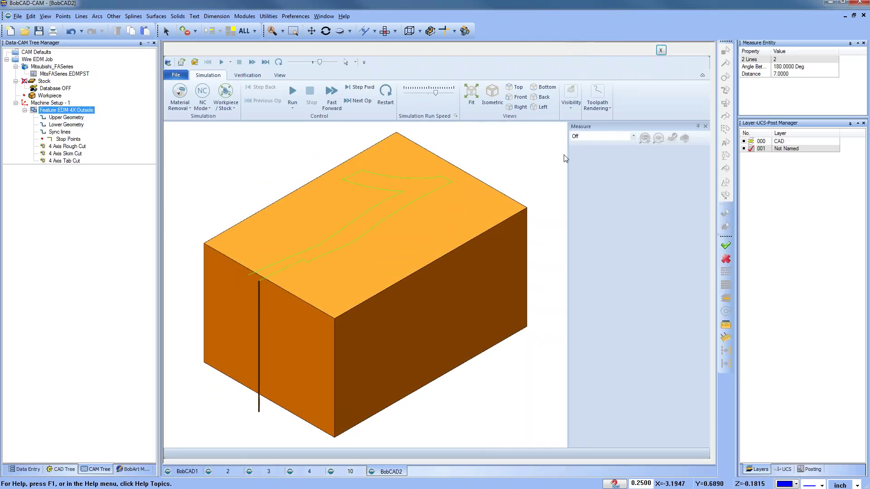
left_click(293, 93)
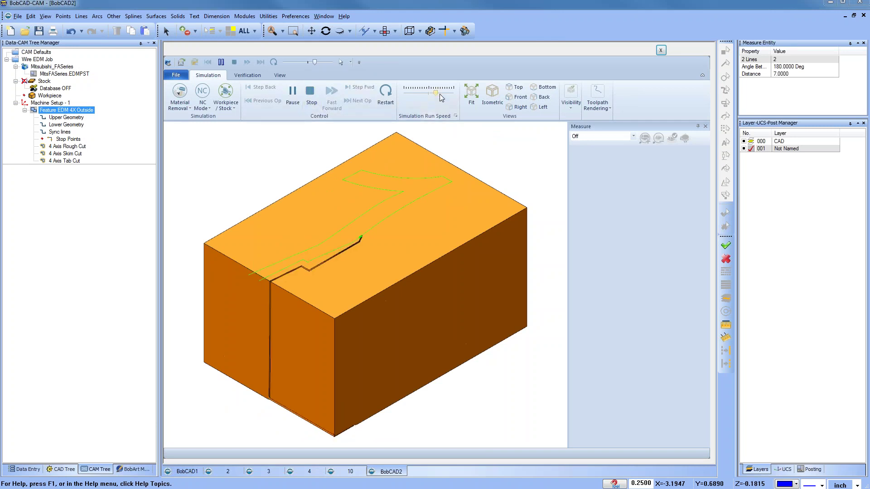
left_click_drag(439, 94, 444, 93)
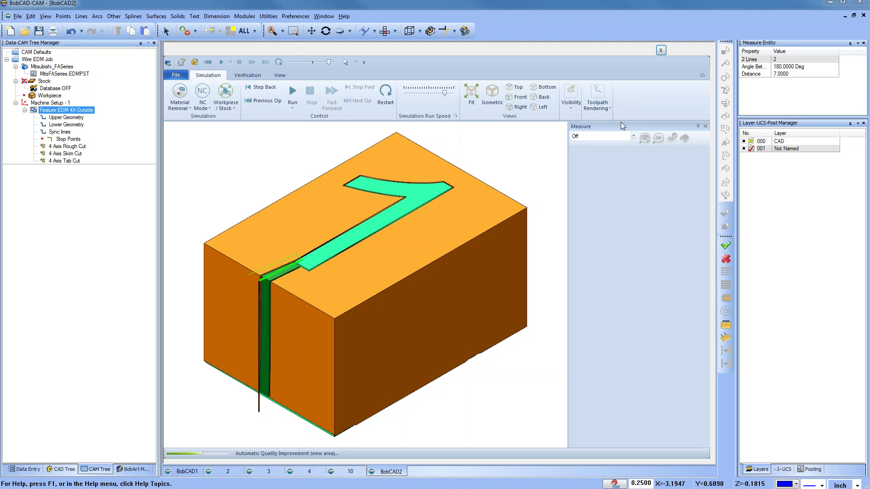
Remove the surrounding stock and the lead-in chip from the simulated part with Remove chips (select chips)
left_click_drag(568, 162, 613, 164)
scroll(319, 244, "down", 3)
left_click(678, 137)
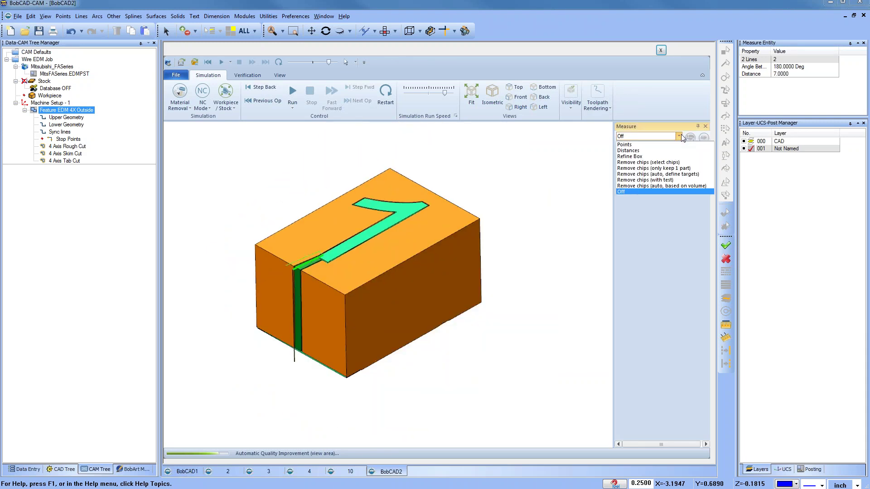
left_click(657, 162)
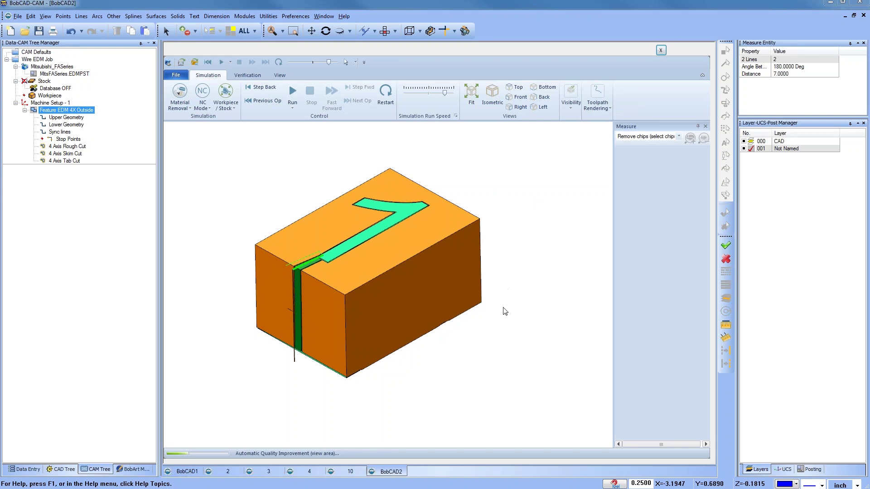
middle_click_drag(445, 363, 414, 291)
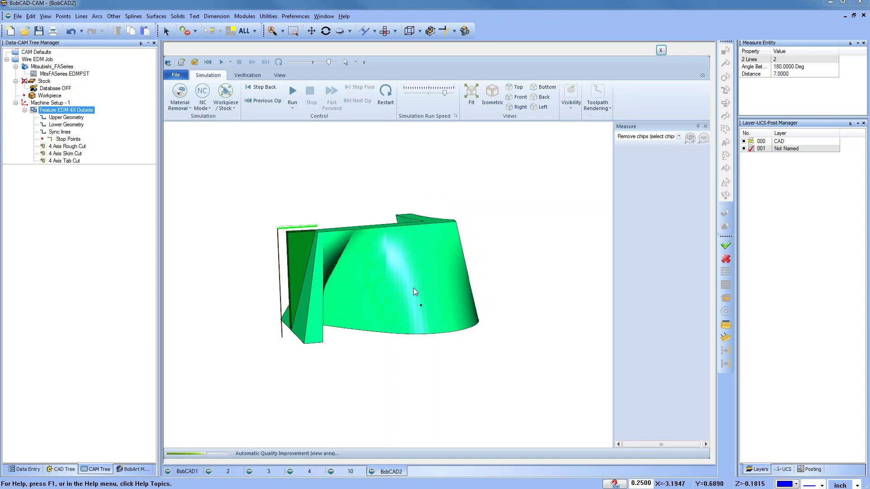
left_click(302, 242)
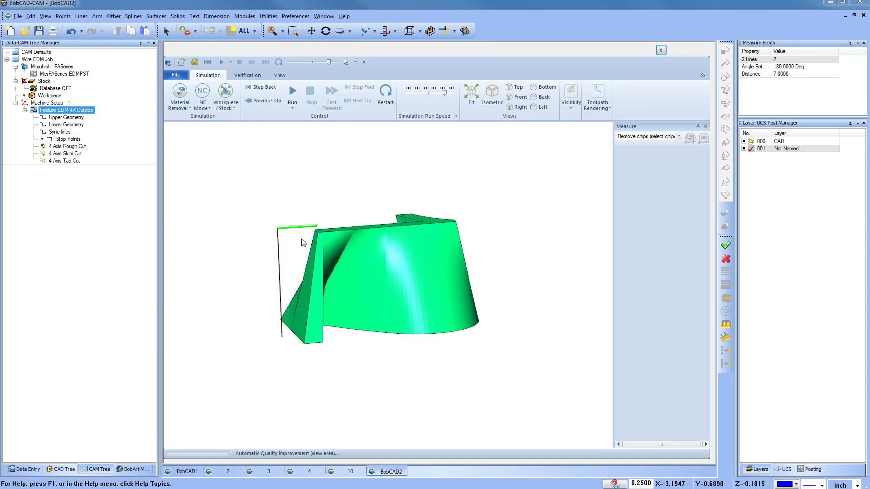
Inspect the part cut with sync lines from several sides, then close the simulation
middle_click_drag(398, 233, 384, 218)
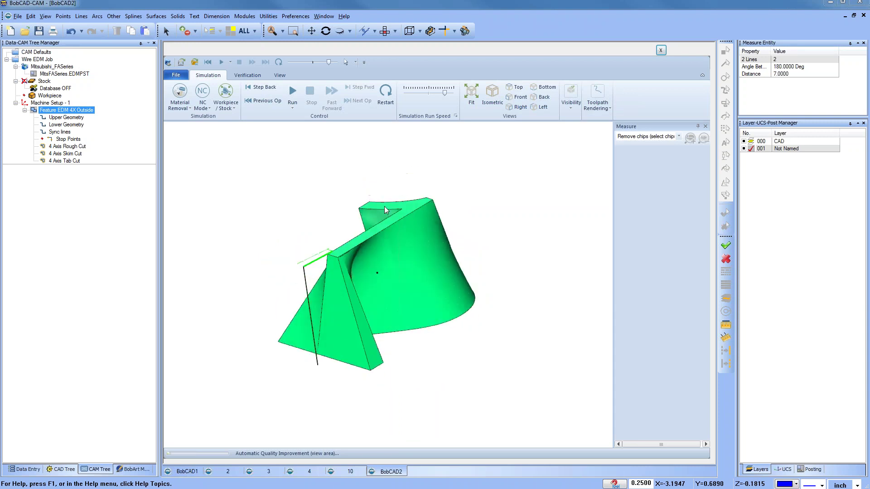
mouse_move(472, 307)
middle_mouse_down()
mouse_move(549, 300)
mouse_move(512, 308)
mouse_move(473, 299)
middle_mouse_up()
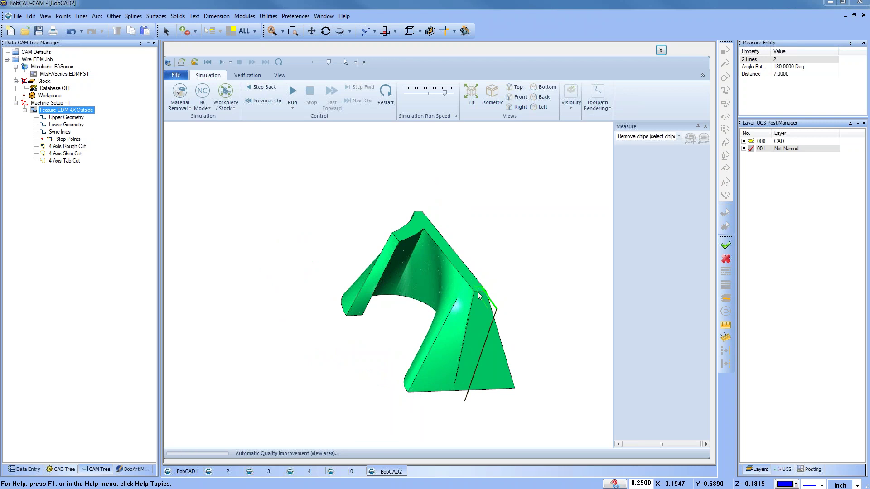
middle_click_drag(413, 274, 434, 305)
left_click(661, 50)
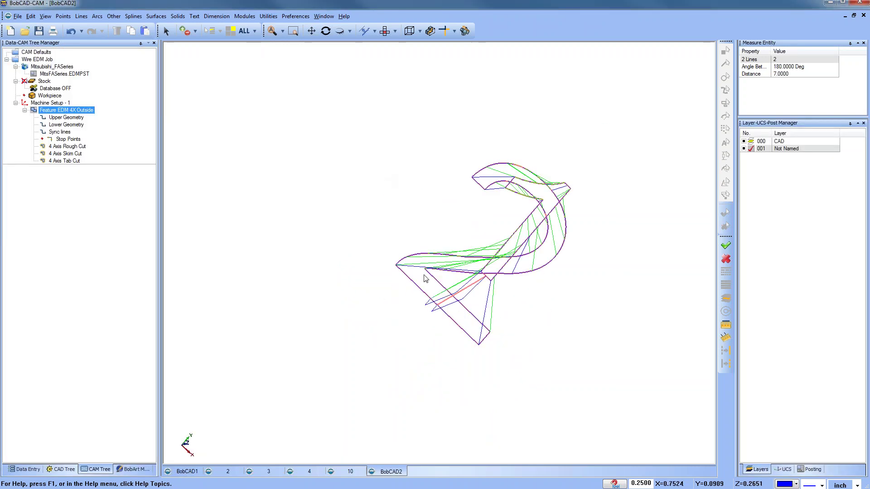
Highlight the 4-axis feature's assigned sync lines and examine them from several sides
left_click(58, 127)
left_click(59, 132)
middle_click_drag(491, 267, 498, 308)
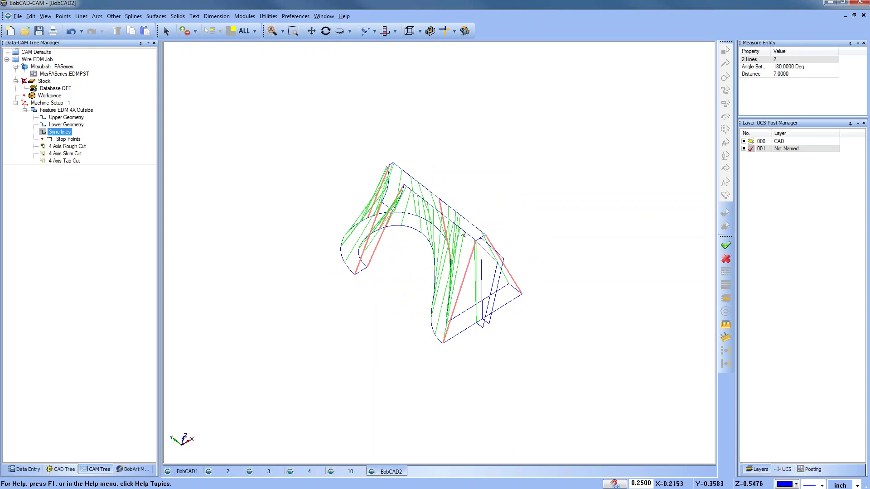
scroll(461, 229, "up", 2)
middle_click_drag(499, 218, 478, 209)
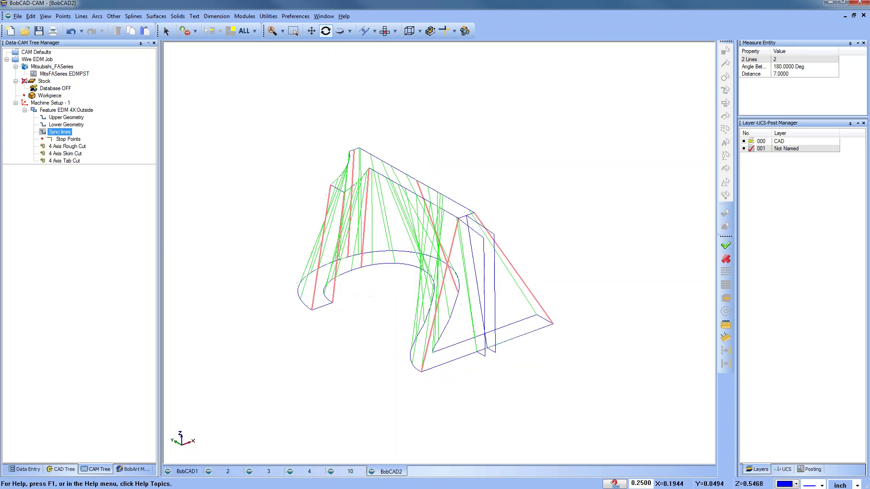
Close the BobCAD2 and 10 documents
left_click(864, 15)
left_click(442, 269)
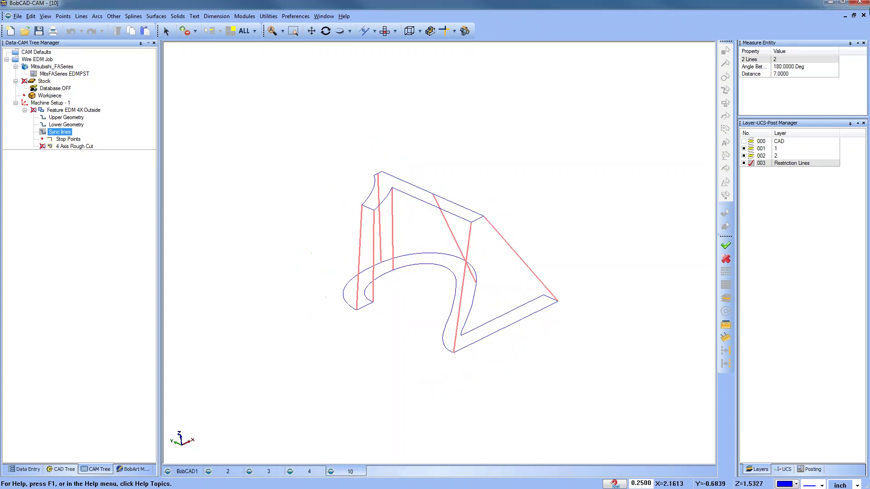
left_click(863, 15)
left_click(442, 269)
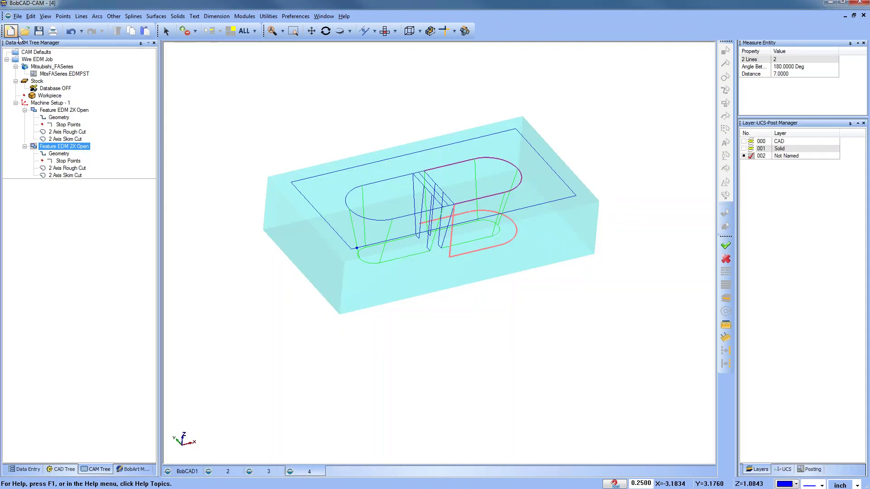
Open the part file 8.bbcd from the Part File folder
left_click(24, 30)
left_click(327, 284)
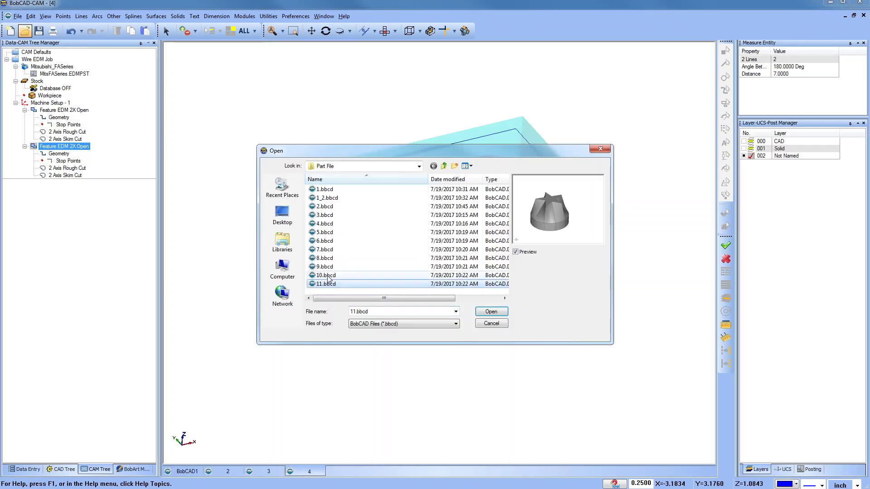
left_click(329, 276)
left_click(330, 267)
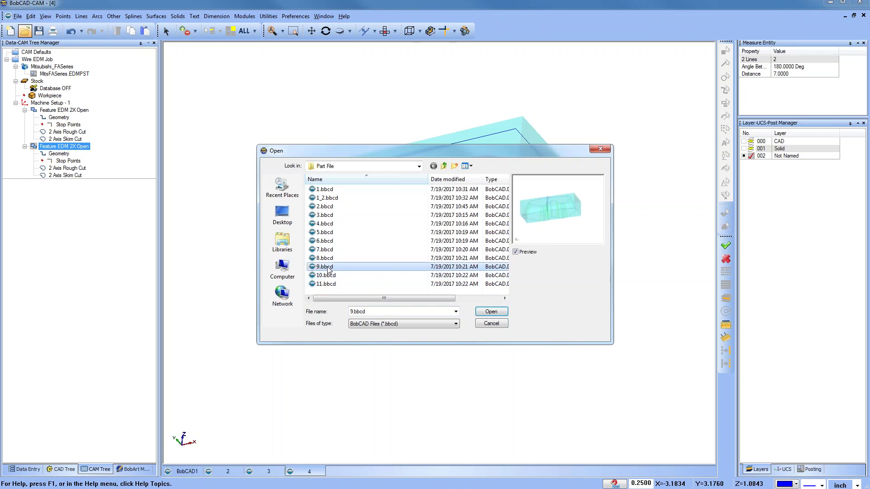
left_click(324, 258)
left_click(491, 312)
Inspect the part with its cutout from several sides and show the Stock layer
mouse_move(349, 193)
middle_mouse_down()
mouse_move(441, 272)
mouse_move(362, 204)
middle_mouse_up()
middle_click_drag(456, 325, 493, 240)
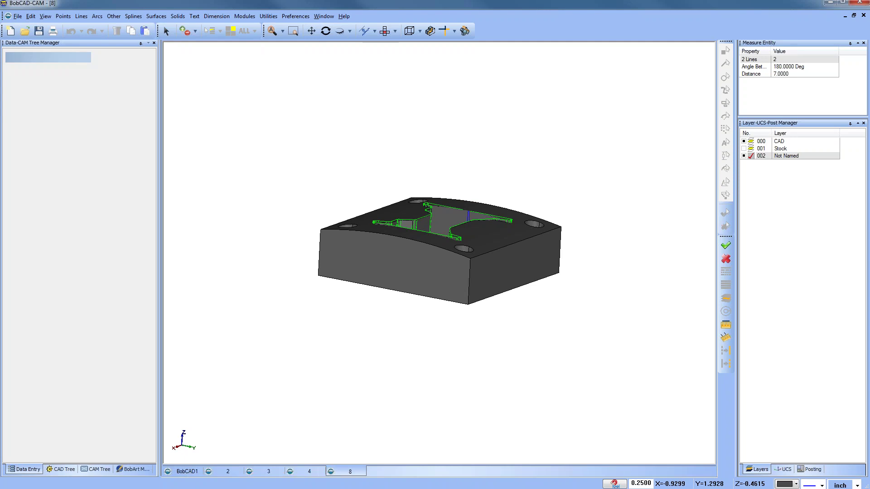
middle_click_drag(445, 246, 457, 272)
left_click(744, 148)
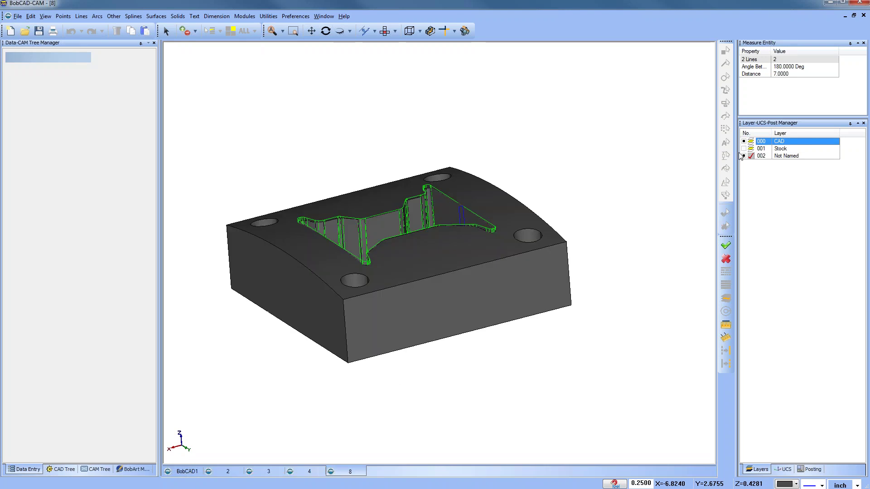
Delete the existing Wire EDM Job from the file
left_click(93, 470)
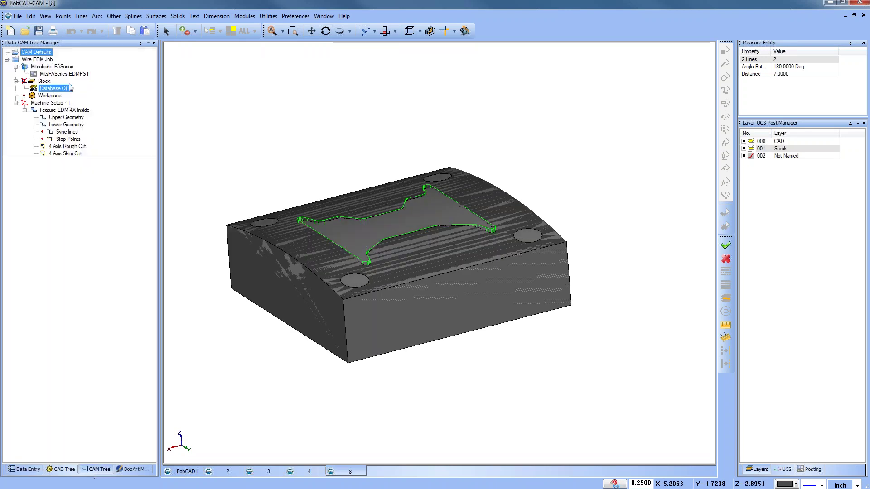
right_click(33, 62)
left_click(111, 223)
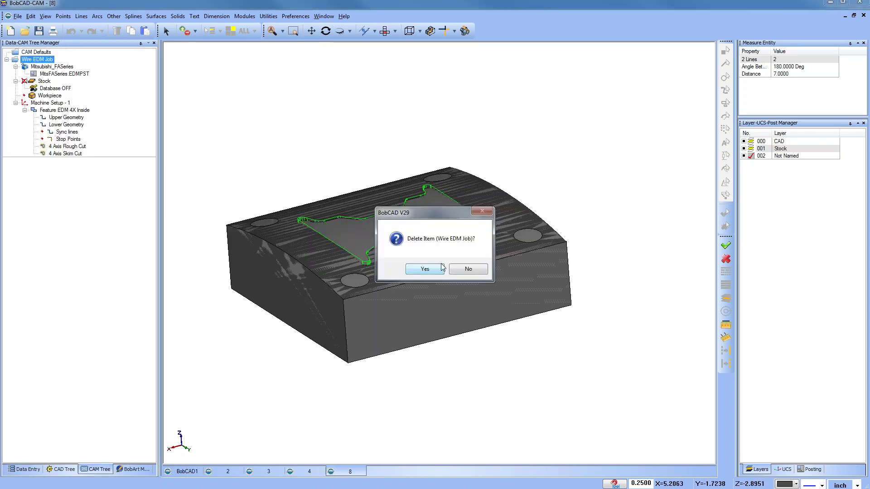
left_click(430, 268)
Make Stock the active layer and hide the CAD layer and layer 002
middle_click_drag(432, 267, 433, 303)
left_click(751, 141)
left_click(743, 156)
left_click(751, 149)
left_click(744, 142)
Examine the curved stock solid from the top, the right and an angled view
middle_click_drag(422, 188, 435, 269)
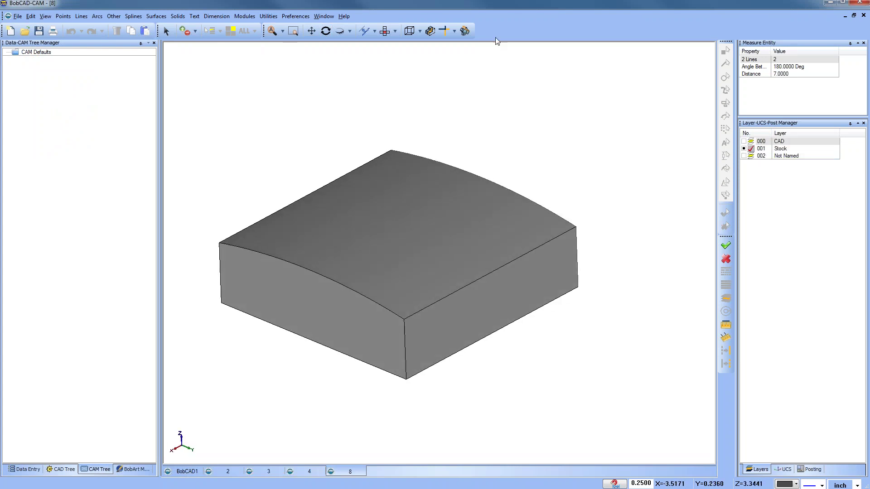
left_click(385, 31)
left_click(397, 32)
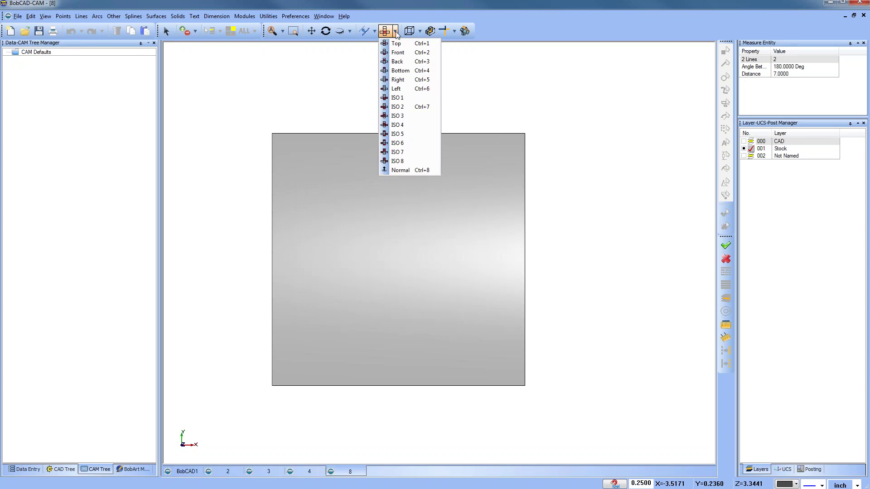
left_click(415, 82)
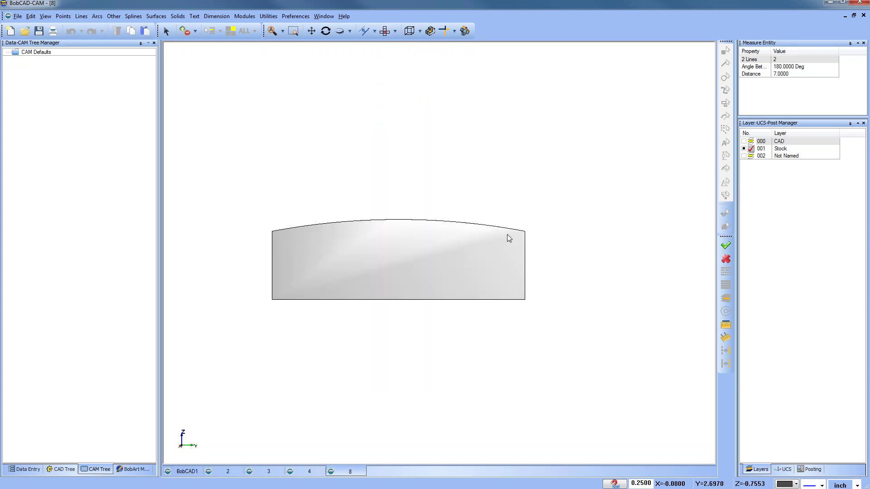
left_click(385, 31)
middle_click_drag(436, 350, 490, 319)
left_click(64, 470)
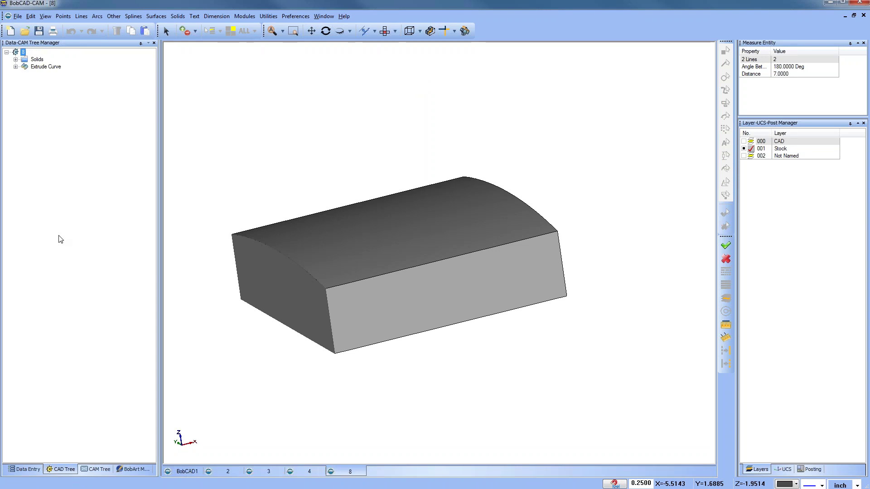
Start a new machining job of type Wire EDM with the Mitsubishi_FASeries machine
left_click(94, 470)
right_click(40, 53)
left_click(67, 63)
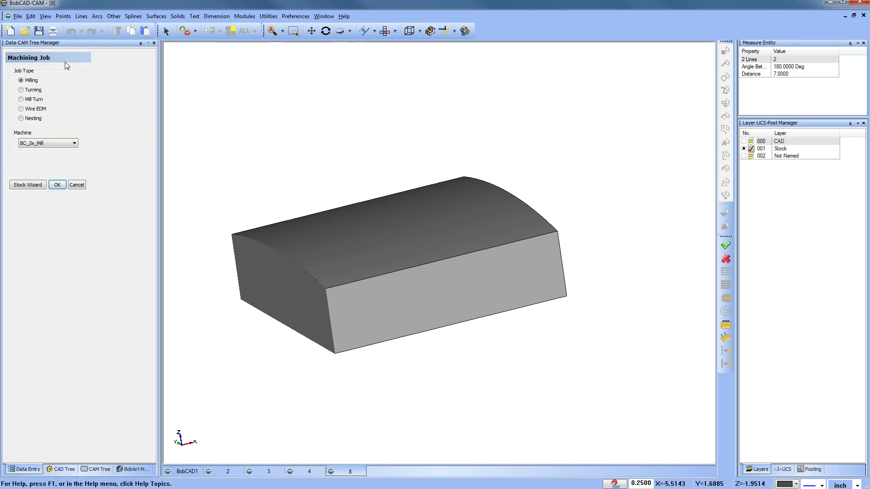
left_click(23, 109)
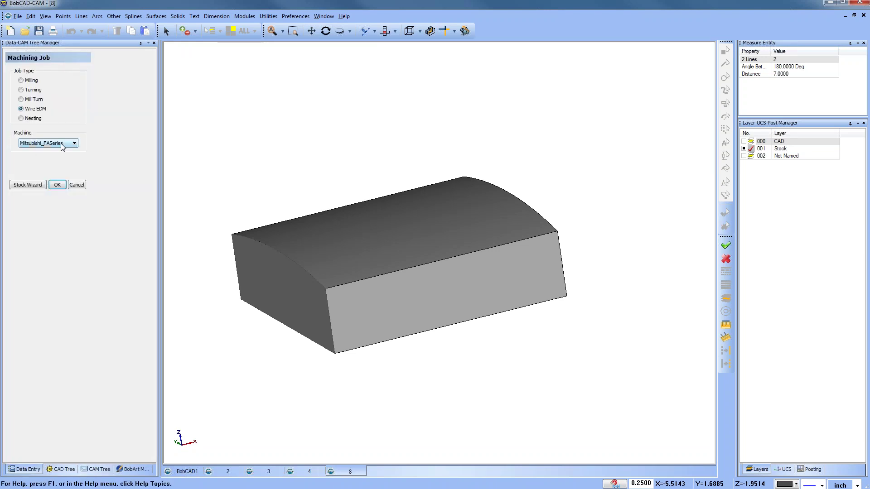
Define the job's stock as a Solid Model using the curved block
left_click(41, 186)
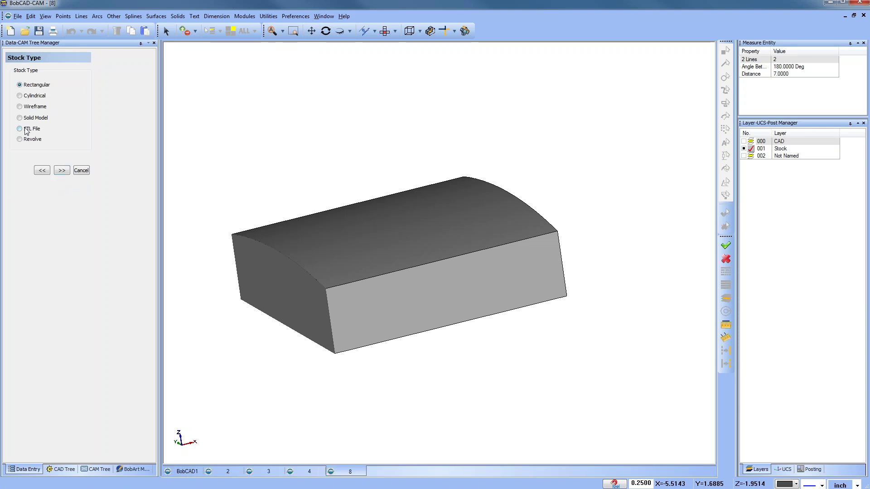
left_click(19, 117)
left_click(63, 172)
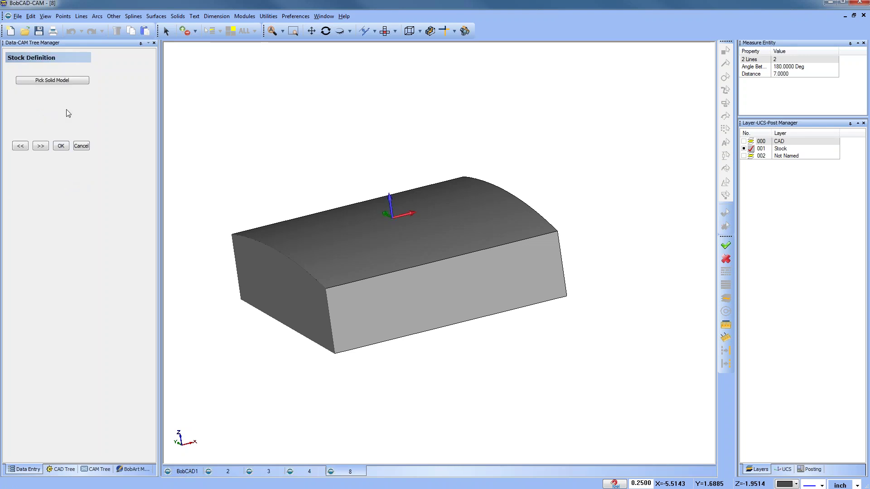
left_click(66, 81)
left_click(328, 227)
key("space")
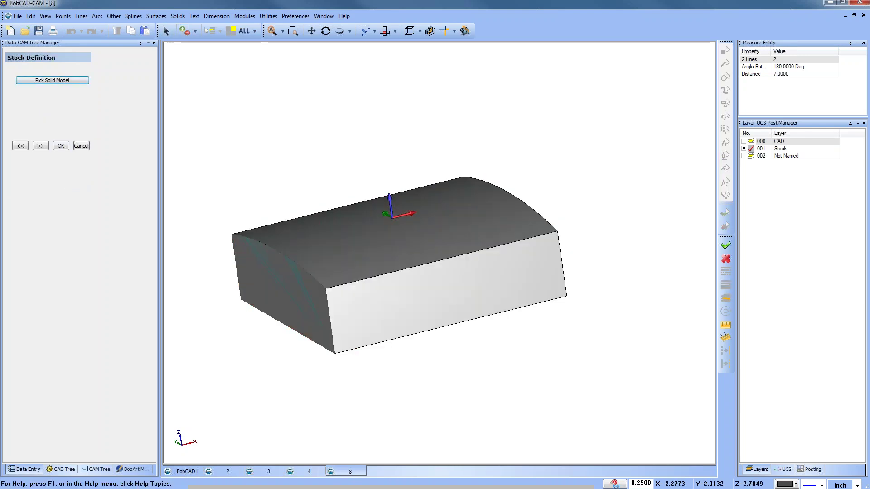
Place the Machine Setup - 1 origin at the stock's lower front corner and finish the job setup
left_click(41, 146)
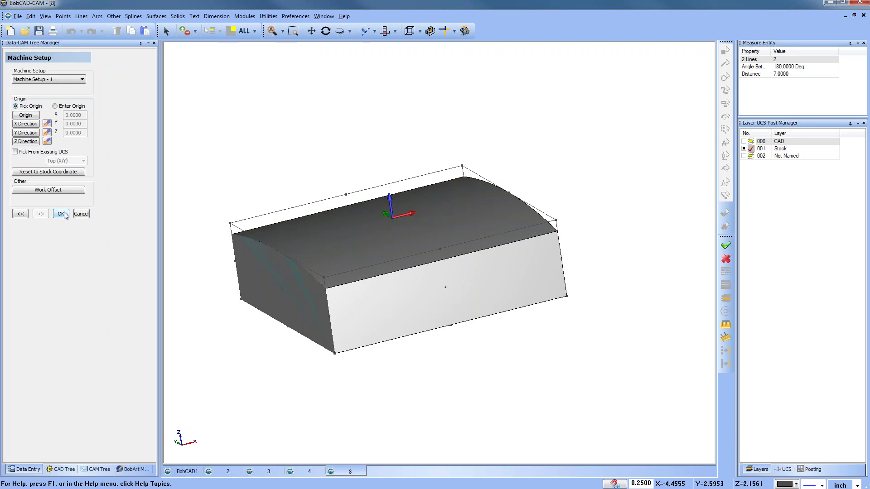
left_click(25, 115)
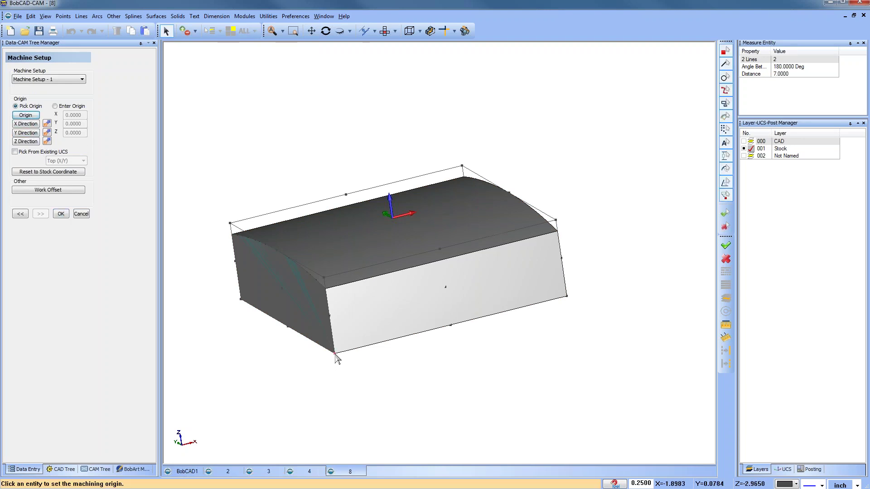
left_click(335, 354)
left_click(61, 213)
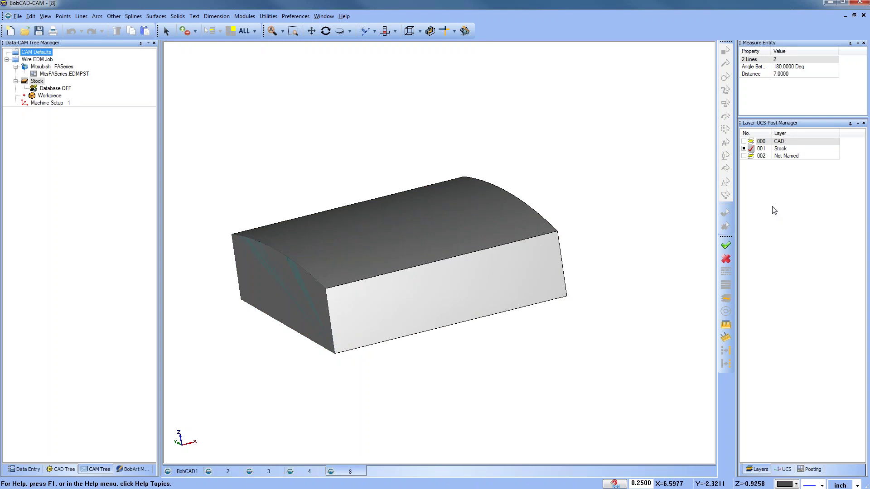
Make layer 002 with the profile wireframes active and hide the Stock layer
left_click(745, 155)
left_click(751, 155)
left_click(744, 148)
middle_click_drag(408, 262, 470, 305)
scroll(470, 305, "down", 2)
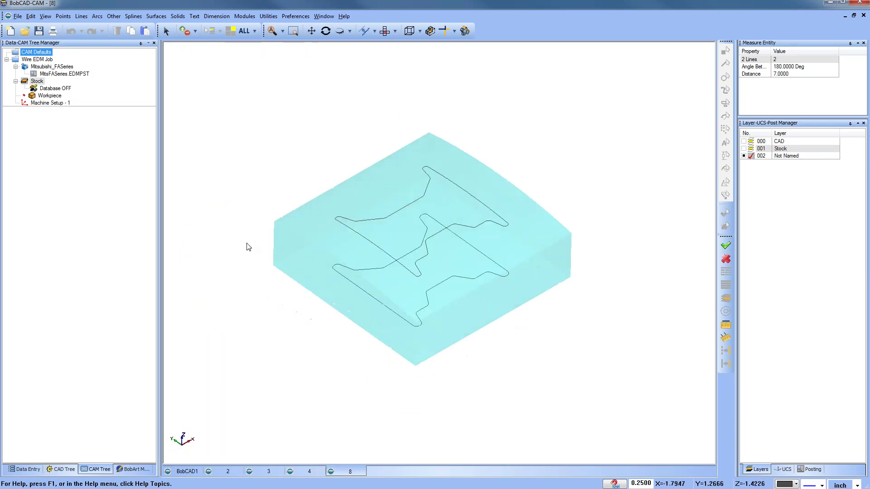
Add a 4 Axis Inside feature to the machine setup, selecting the upper and lower profile chains
right_click(52, 103)
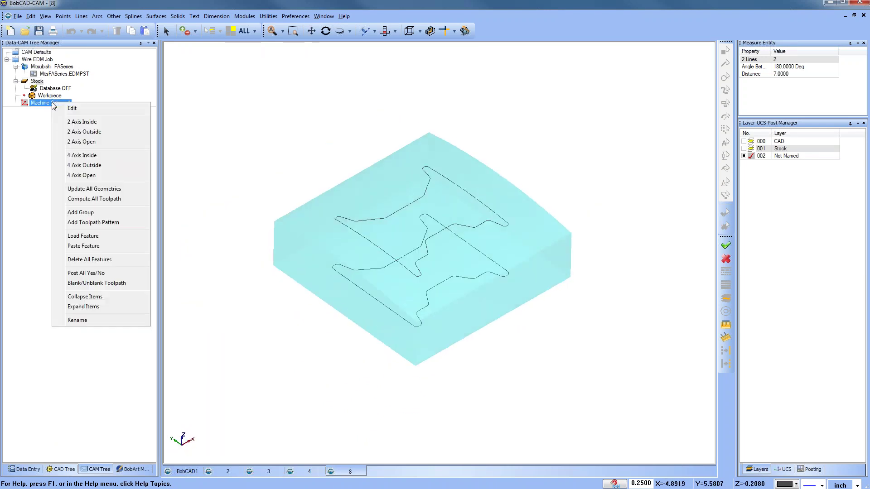
left_click(111, 157)
left_click(418, 157)
left_click(368, 242)
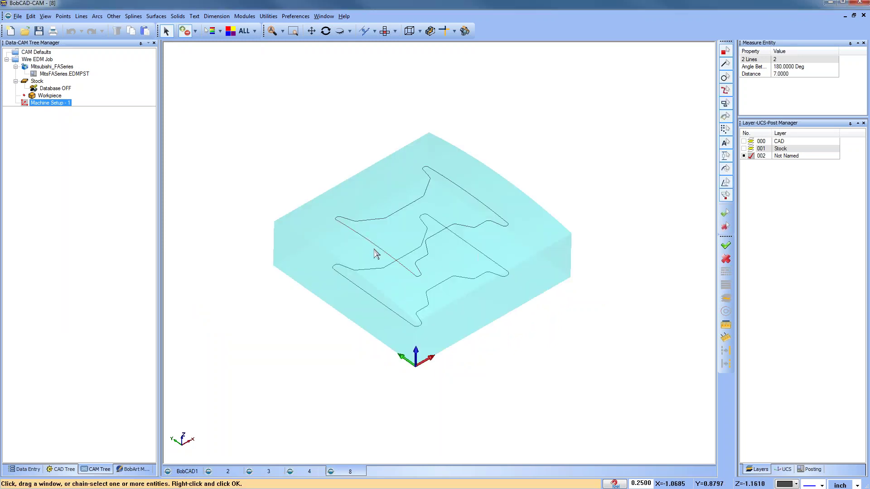
left_click(380, 248)
right_click(343, 148)
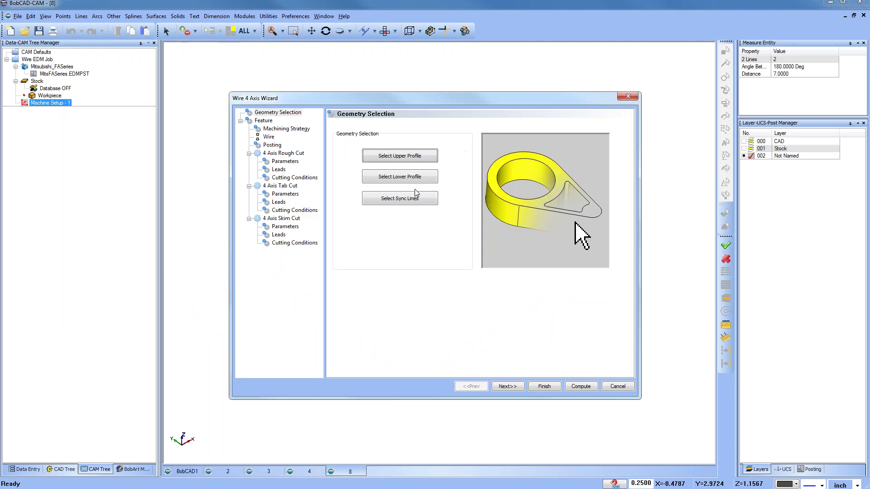
left_click(398, 175)
left_click(375, 298)
right_click(315, 138)
Finish the Wire 4 Axis Wizard with its default parameters, keeping sync By Proportion
left_click(510, 386)
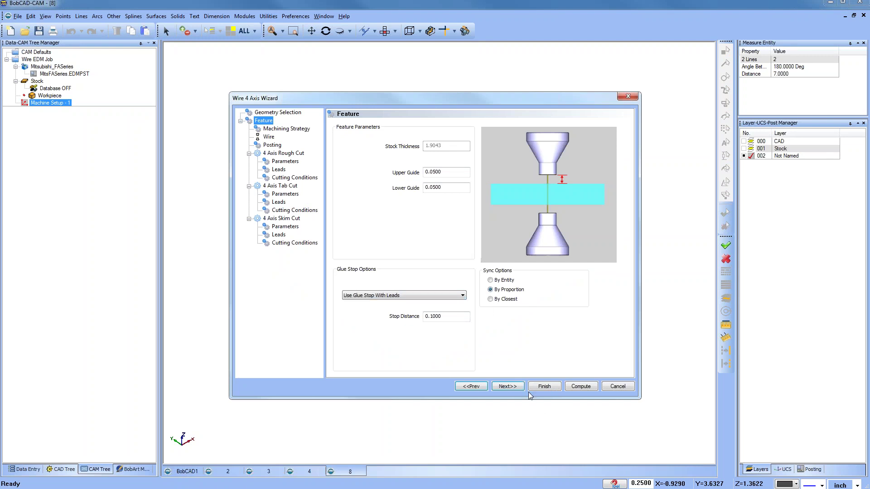
left_click(508, 386)
left_click(512, 388)
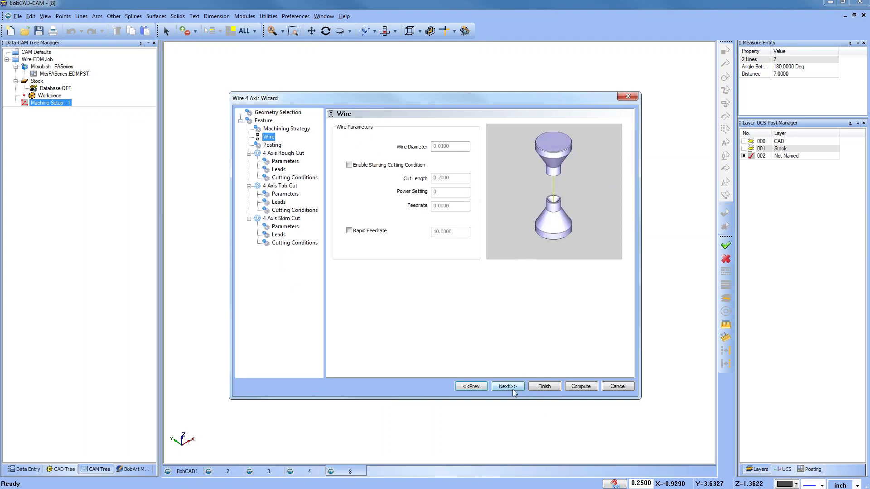
left_click(544, 387)
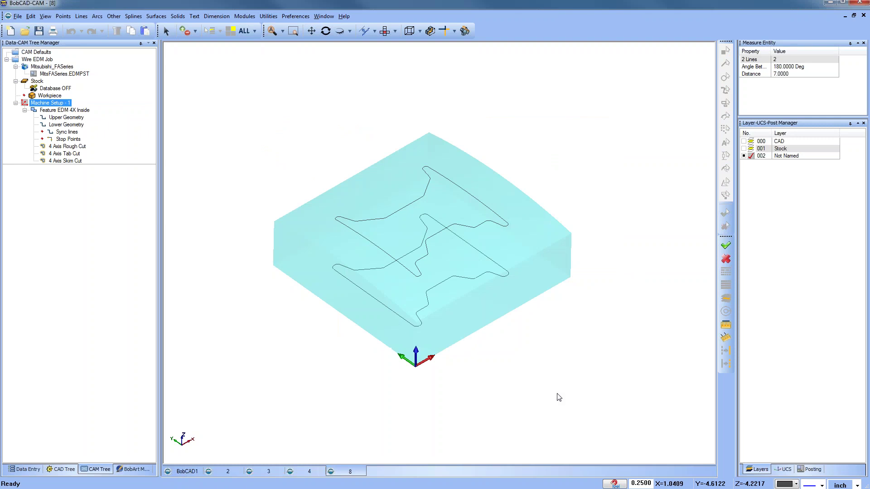
Check the start point and direction on the feature's upper and lower geometry
left_click(68, 117)
right_click(79, 119)
left_click(131, 147)
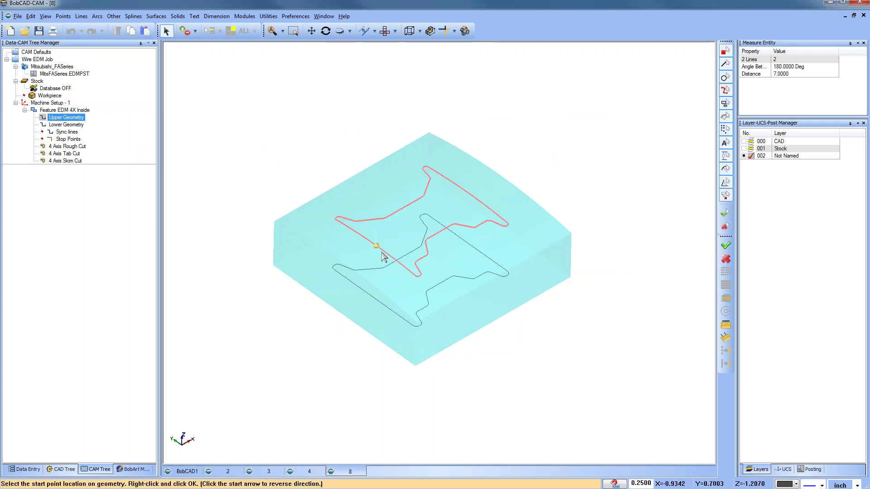
left_click(66, 125)
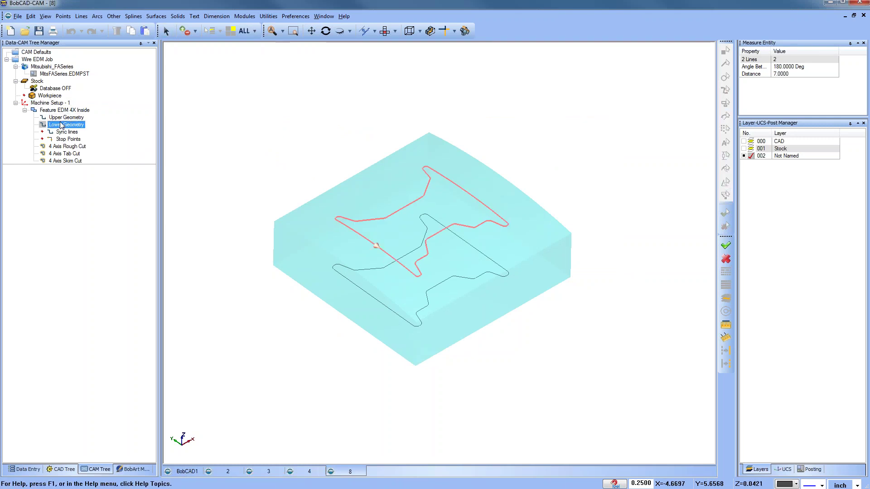
right_click(61, 124)
left_click(110, 148)
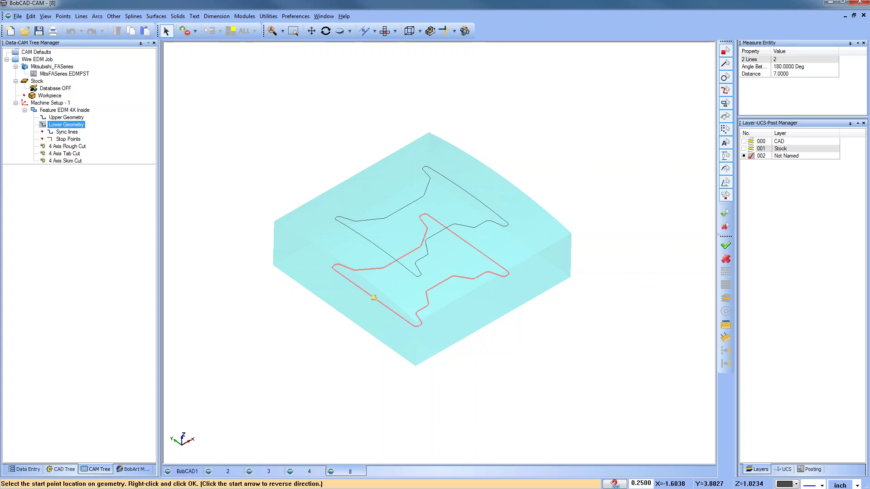
right_click(308, 149)
Compute the 4-axis inside feature's toolpath and inspect it closely from the side
left_click(66, 110)
right_click(67, 110)
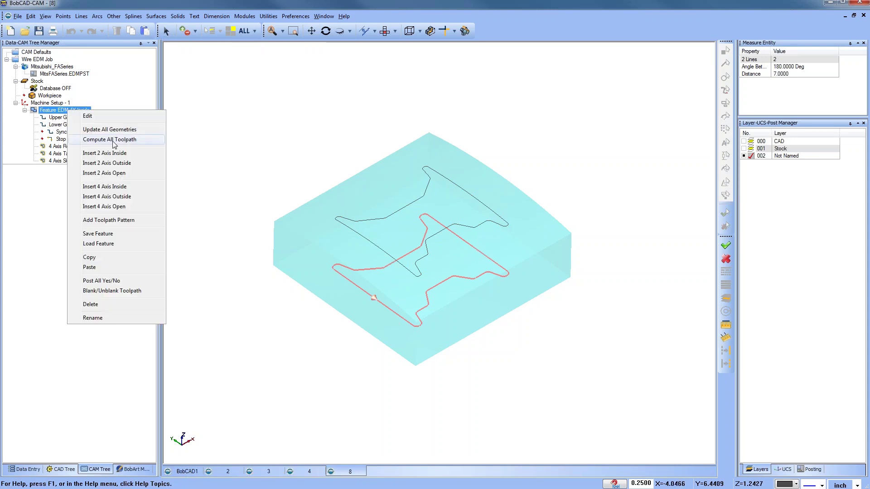
left_click(97, 137)
left_click_drag(450, 280, 422, 272)
key("Escape")
scroll(432, 267, "up", 3)
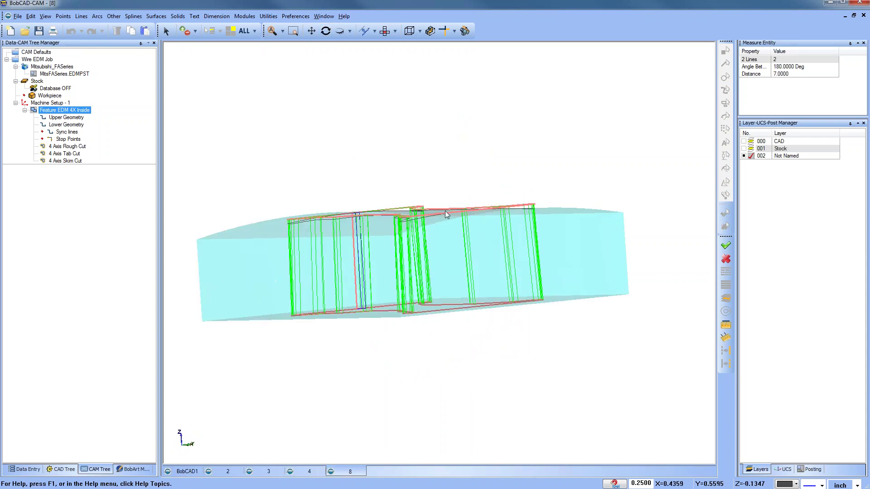
scroll(432, 268, "up", 2)
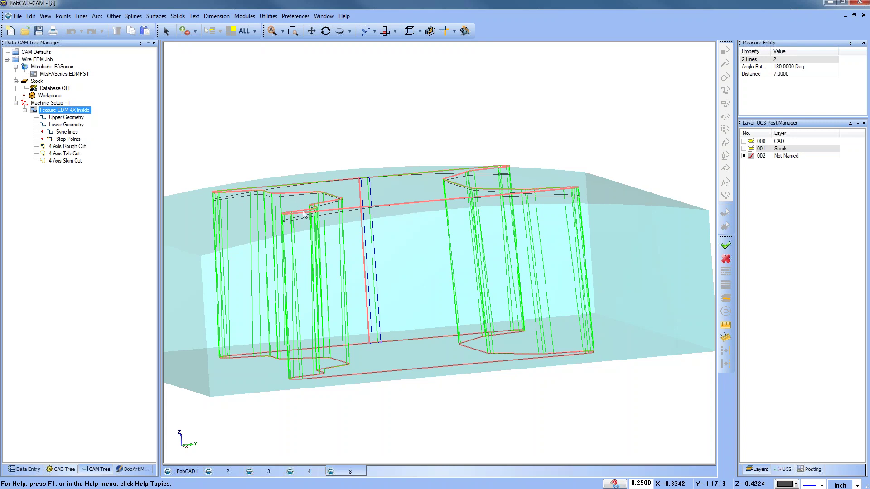
Open the 4-axis inside feature's toolpath in the simulation
middle_click_drag(476, 249, 402, 282)
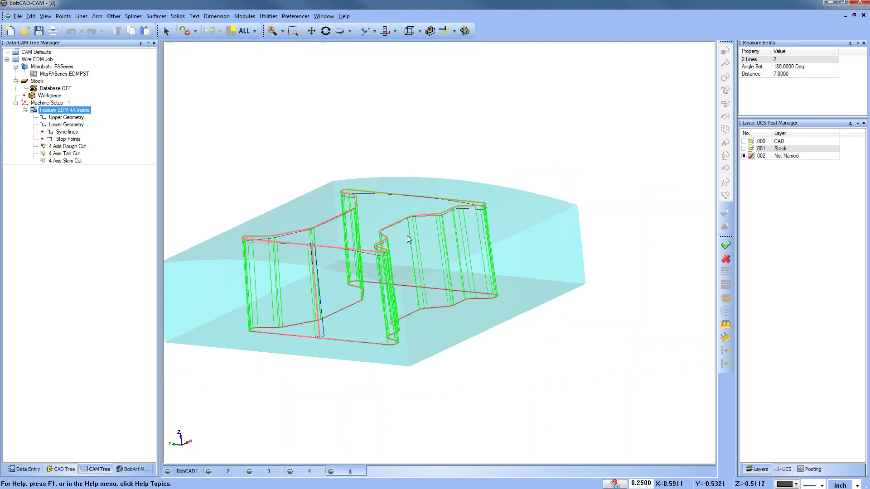
left_click(269, 17)
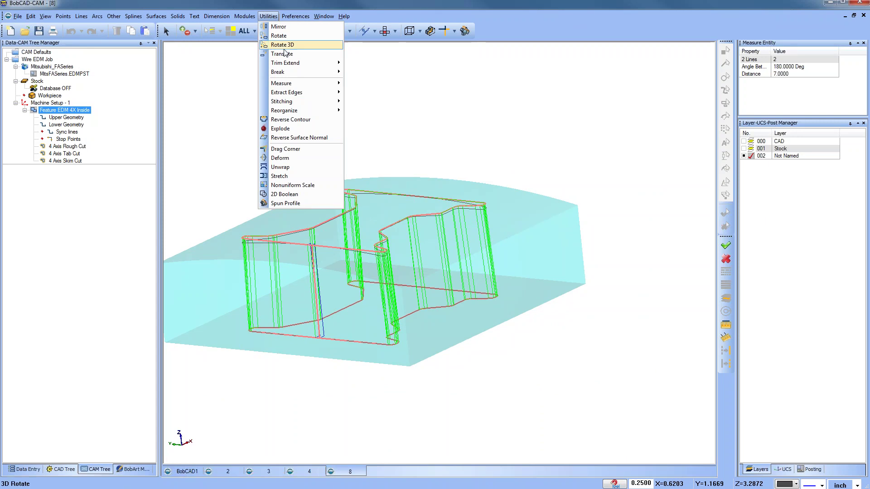
mouse_move(239, 16)
left_click(258, 76)
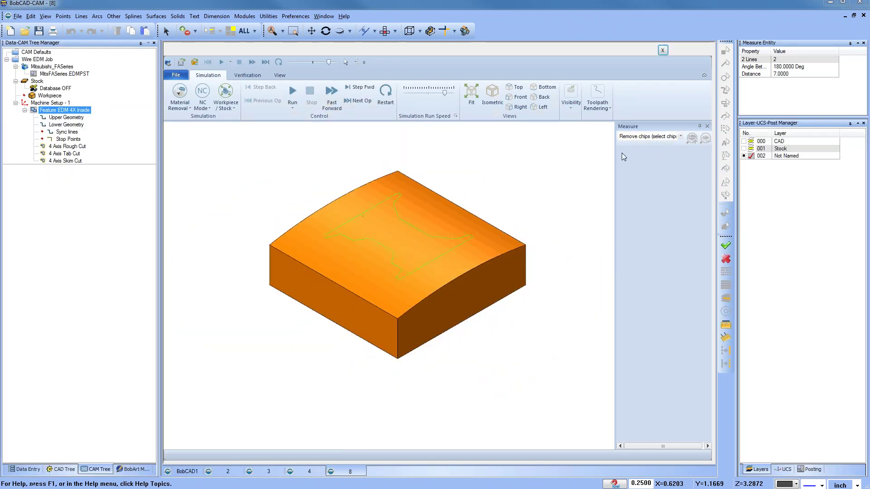
Widen the simulation's measuring area and set its mode to Remove chips (auto, based on volume)
left_click_drag(615, 148, 563, 148)
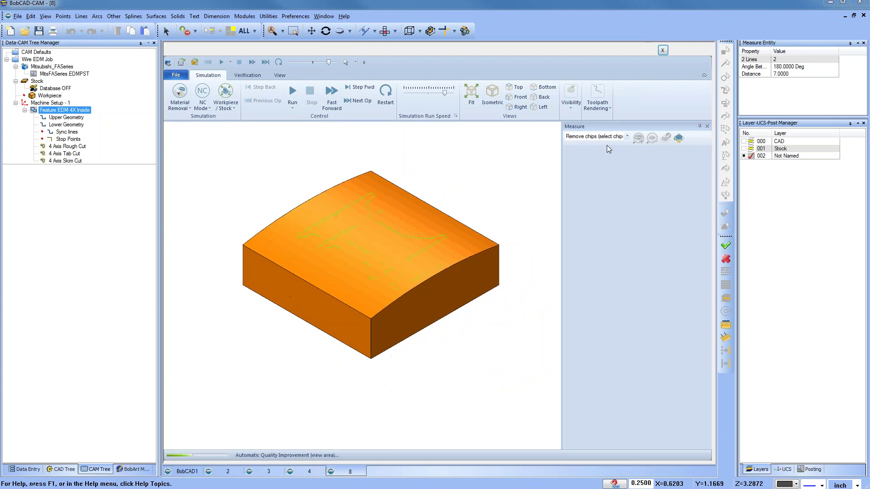
left_click(627, 136)
left_click(628, 137)
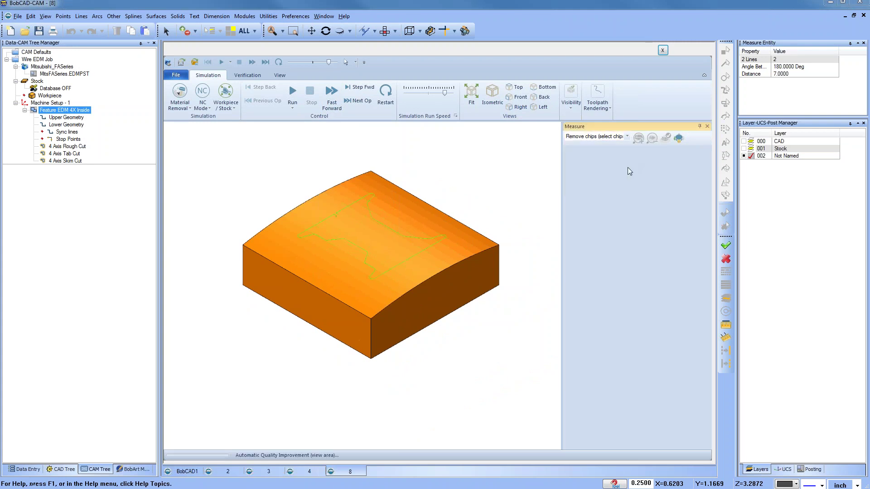
left_click(627, 136)
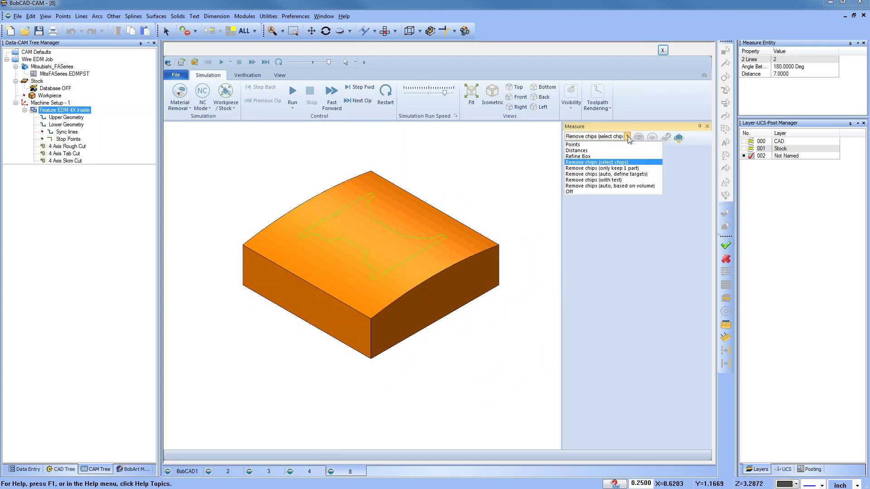
left_click(635, 186)
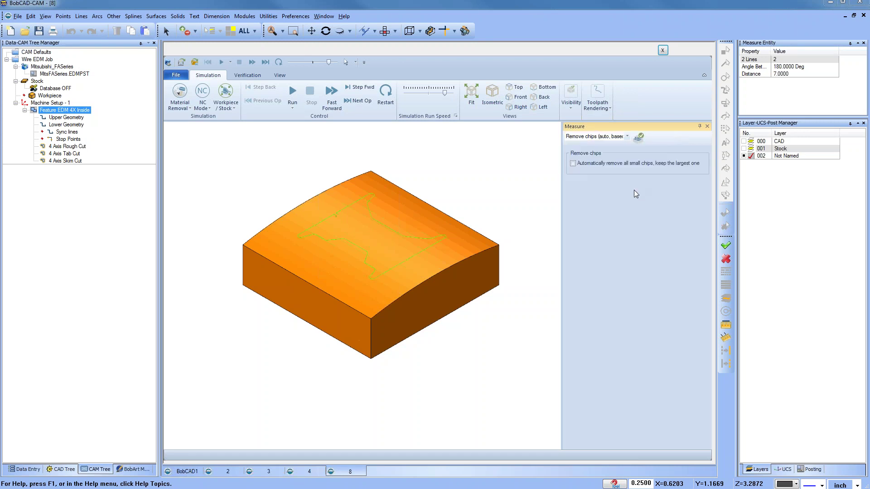
Run the cutting simulation and enable automatic removal of all small chips, keeping the largest one
left_click(292, 94)
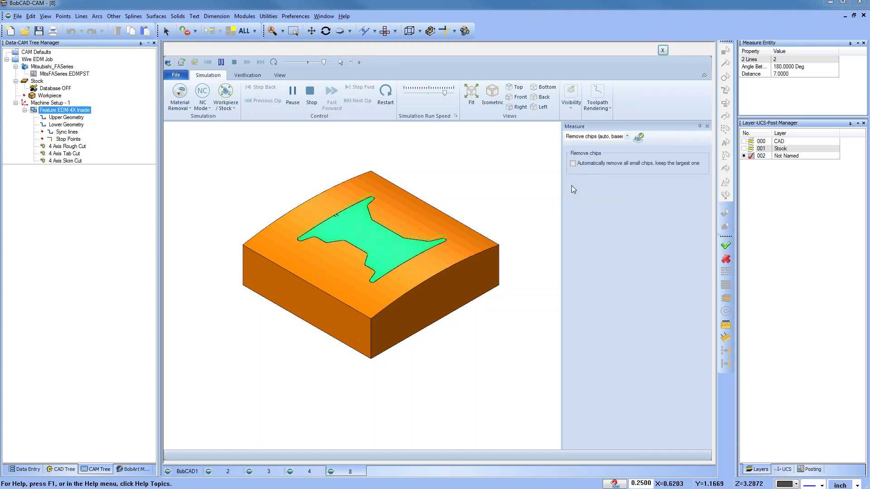
left_click(574, 164)
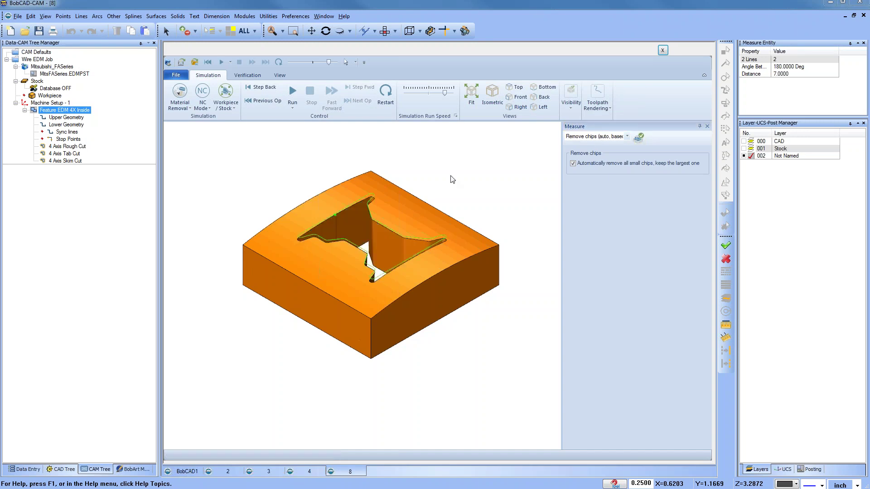
left_click(627, 137)
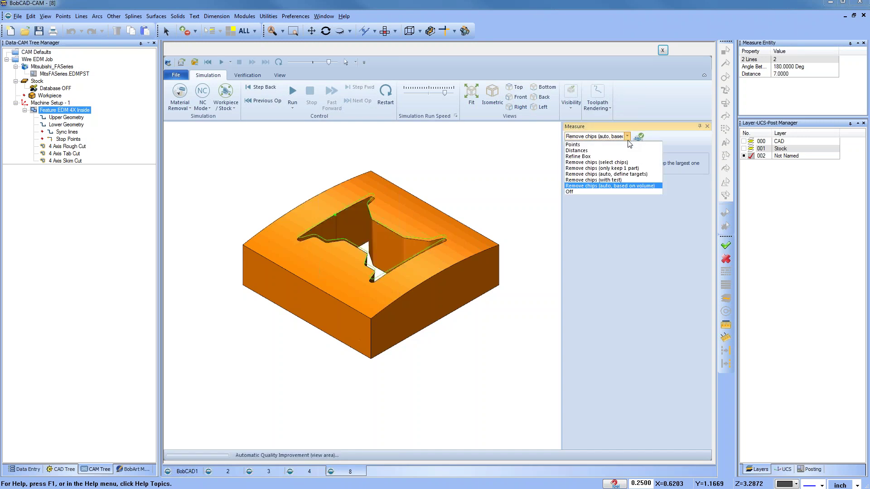
left_click(649, 186)
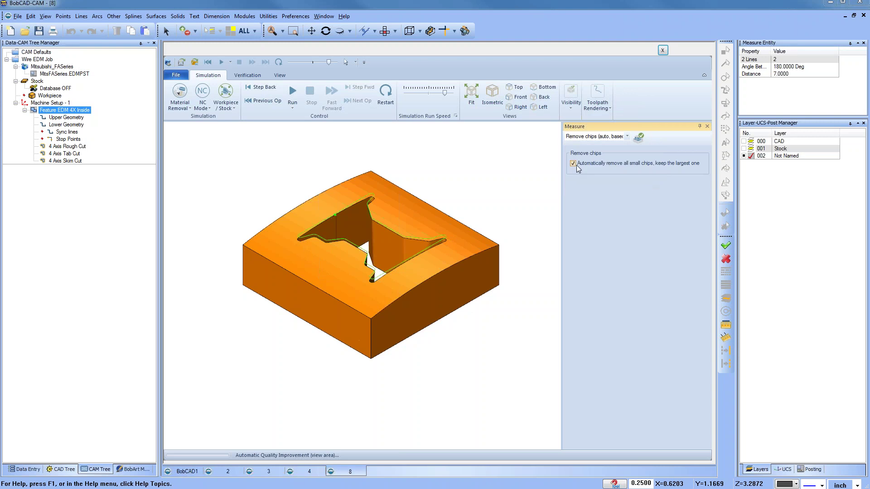
Enlarge the measuring area and examine the walls of the simulated opening from above and at an angle
left_click_drag(563, 178, 518, 176)
mouse_move(343, 239)
middle_mouse_down()
mouse_move(342, 320)
mouse_move(342, 249)
mouse_move(328, 241)
middle_mouse_up()
scroll(327, 240, "up", 10)
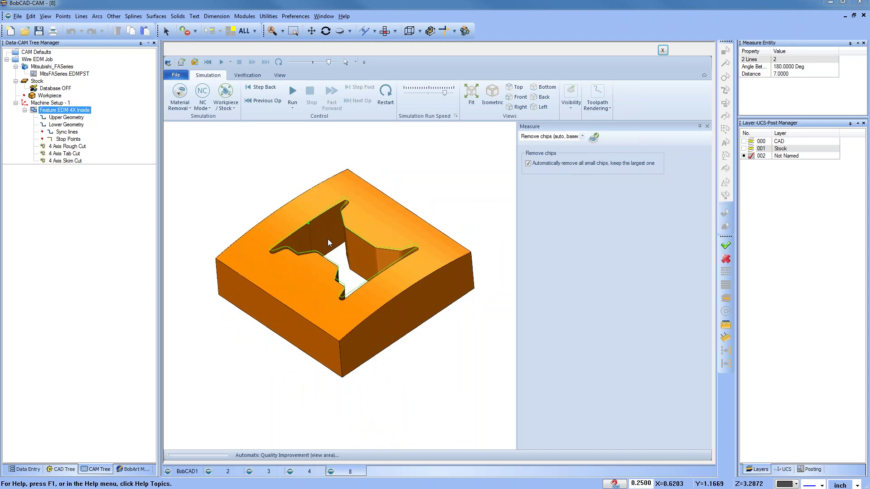
middle_click_drag(319, 277, 329, 272)
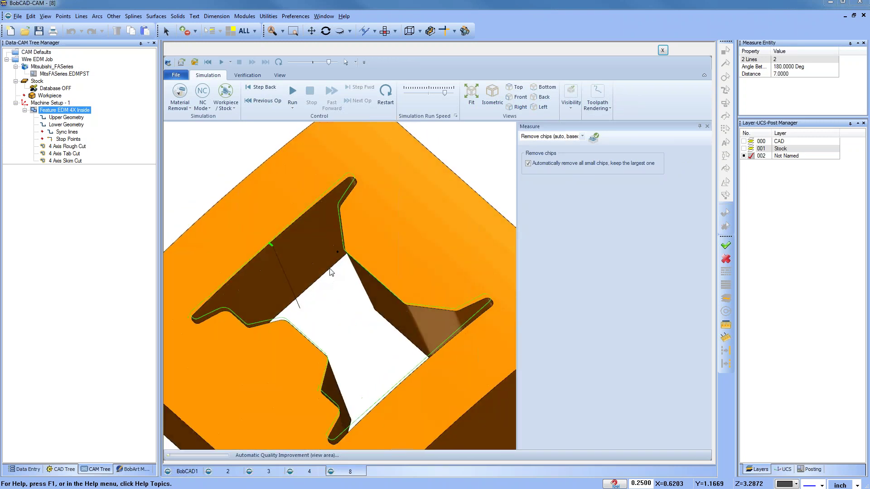
scroll(355, 245, "down", 5)
scroll(355, 245, "up", 10)
scroll(355, 244, "down", 5)
scroll(355, 244, "down", 4)
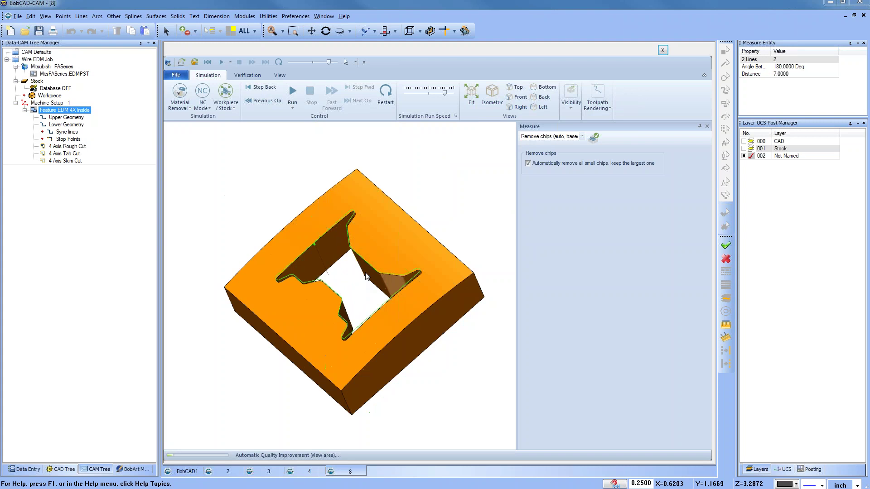
middle_click_drag(363, 274, 460, 233)
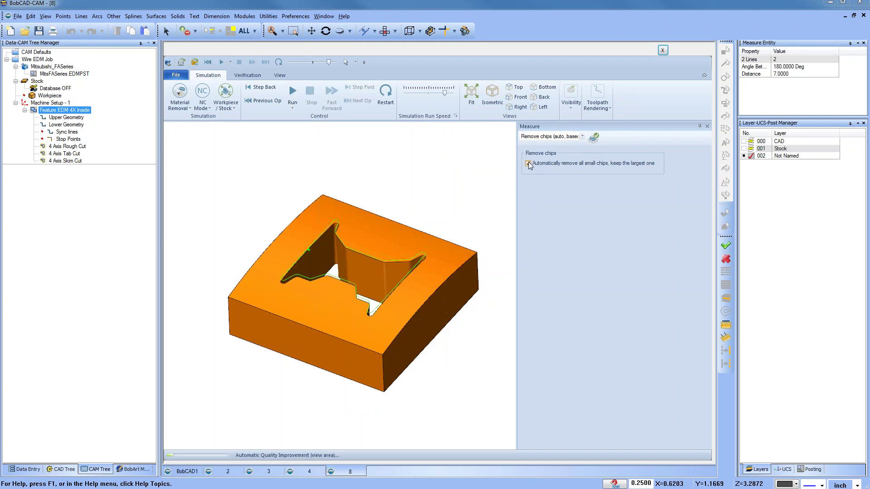
Switch the chip handling to Remove chips (with test) and restart the cutting simulation
left_click(583, 136)
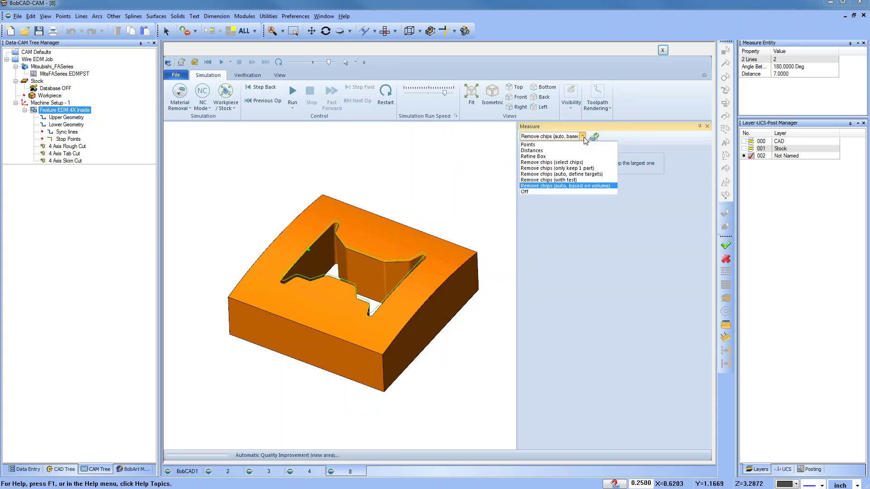
left_click(587, 182)
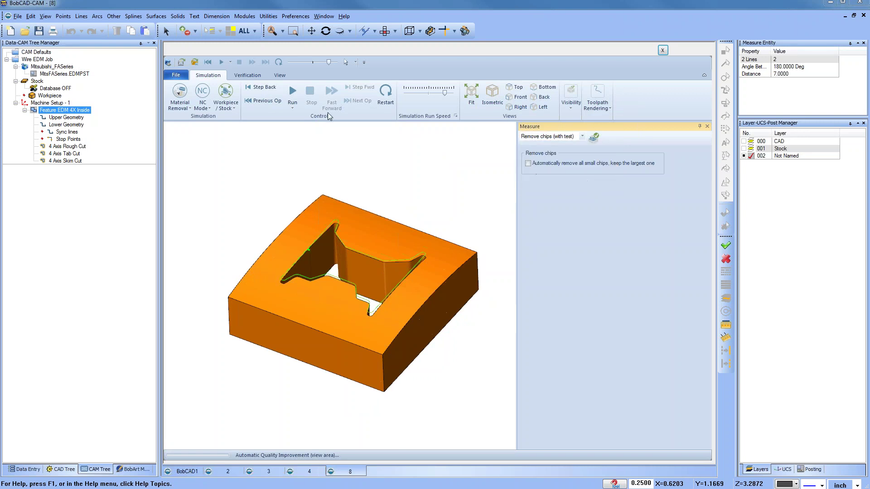
left_click(594, 137)
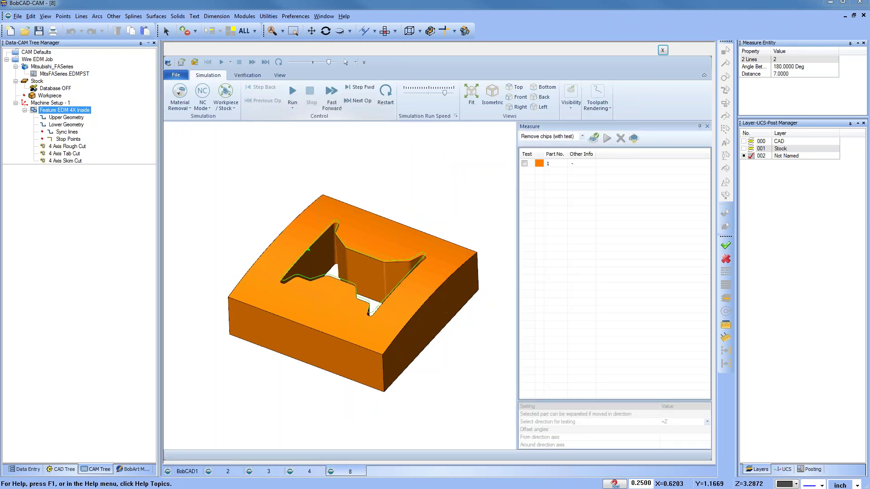
left_click(389, 97)
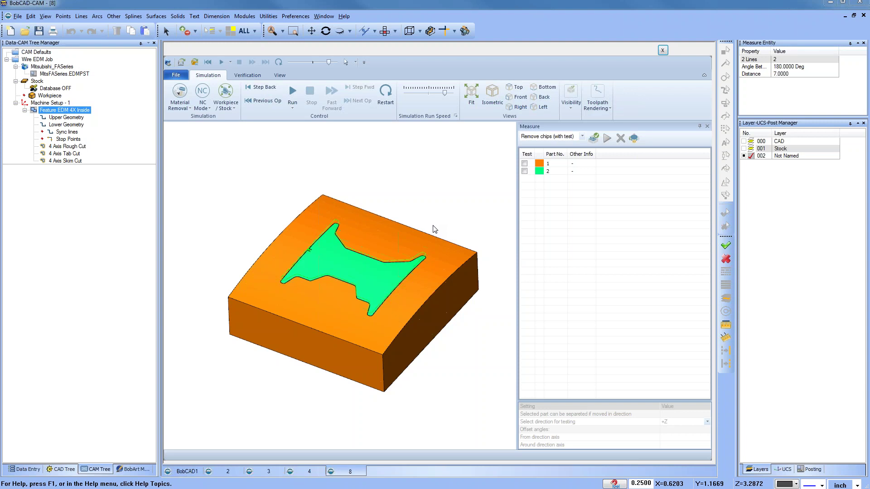
Test separating part 2, the cut-out core, from the block, inspect it from several angles and close the simulation
middle_click_drag(396, 324, 366, 278)
scroll(366, 279, "up", 2)
left_click(524, 171)
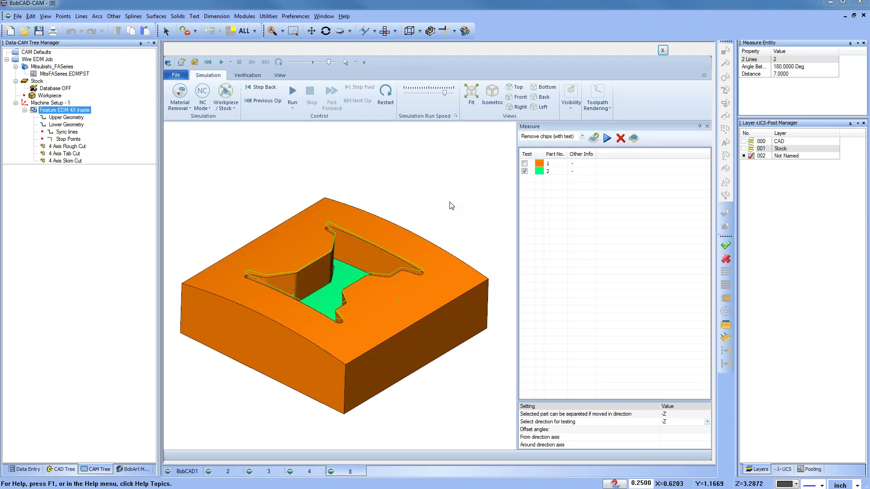
mouse_move(437, 218)
middle_mouse_down()
mouse_move(405, 200)
mouse_move(406, 174)
mouse_move(410, 202)
mouse_move(426, 222)
middle_mouse_up()
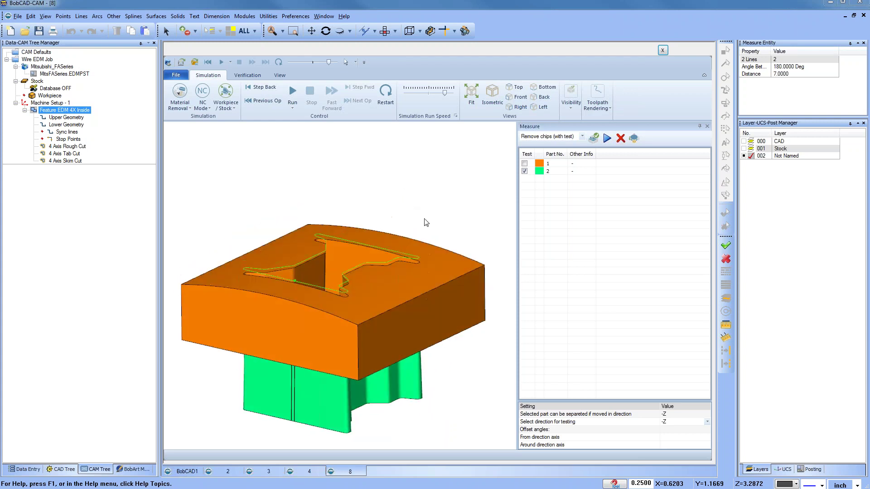
middle_click_drag(436, 257, 452, 217)
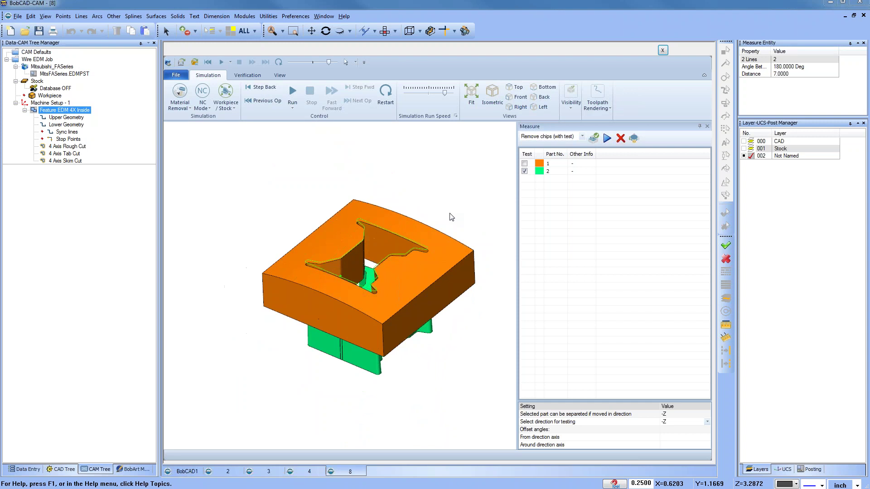
left_click(663, 51)
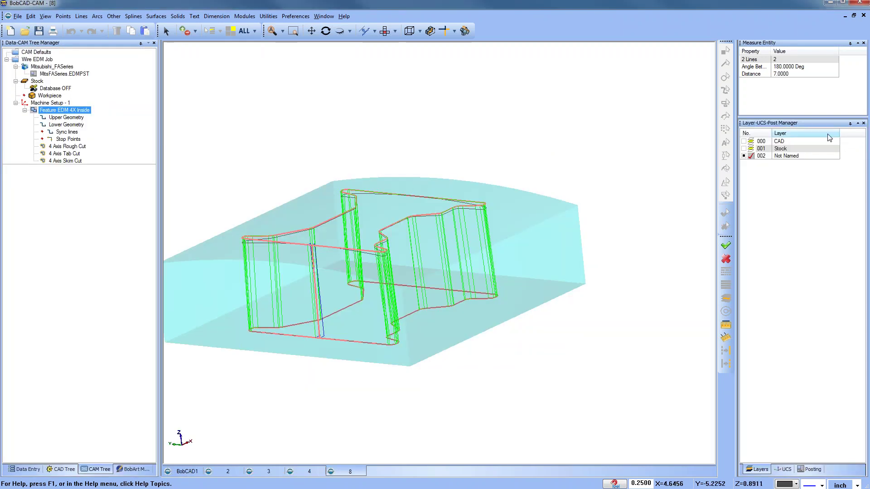
Add a new active layer 003, hide the Stock layer and layer 002, and show the CAD layer
right_click(789, 162)
left_click(800, 167)
left_click(751, 163)
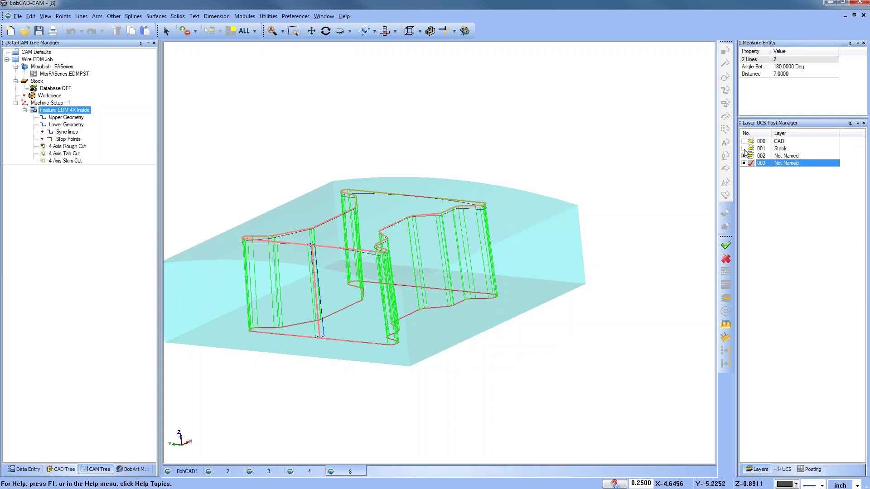
left_click(744, 149)
left_click(744, 156)
left_click(743, 148)
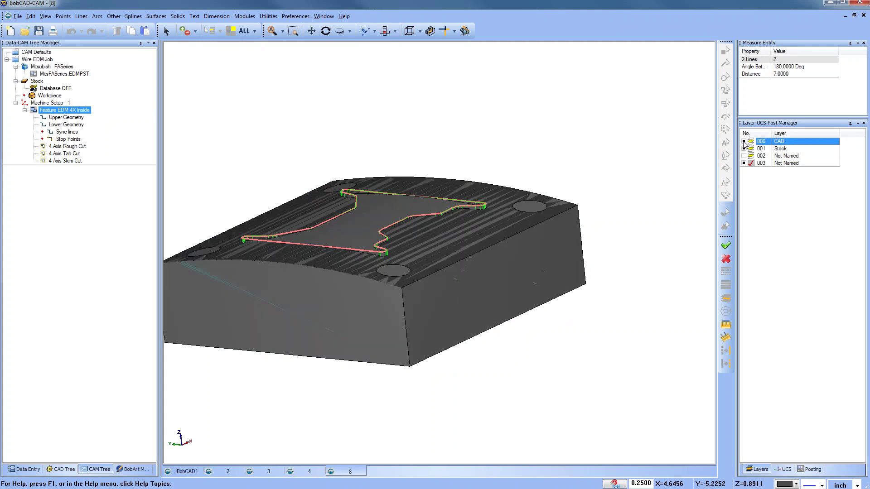
scroll(464, 311, "down", 3)
middle_click_drag(504, 284, 453, 264)
scroll(453, 264, "up", 2)
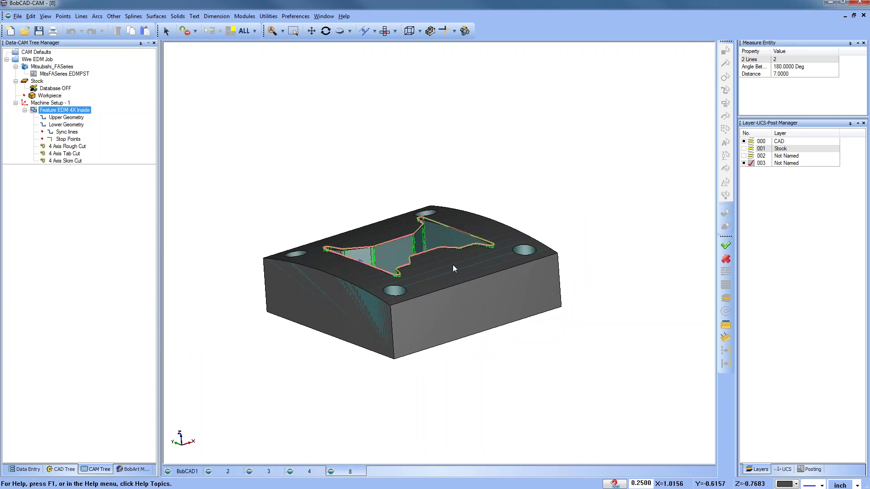
Start extracting single edges with projection to a Z plane enabled
left_click(268, 16)
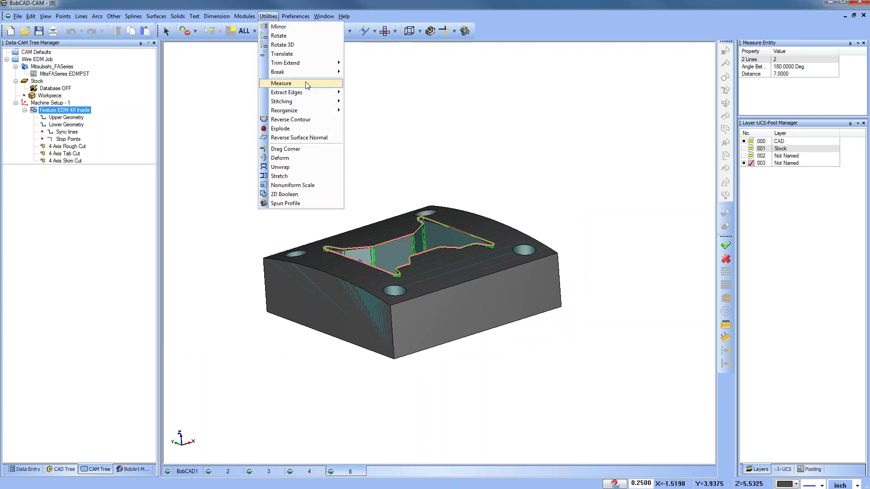
mouse_move(308, 92)
left_click(358, 92)
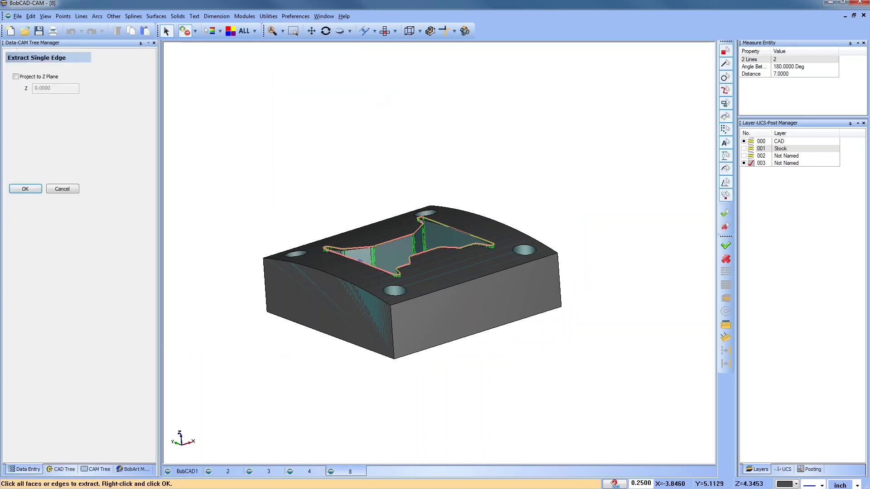
left_click(16, 76)
Try extracting the curved top face's edges projected to the Z 3 plane, and undo that extraction
key("Tab")
type("3")
key("Return")
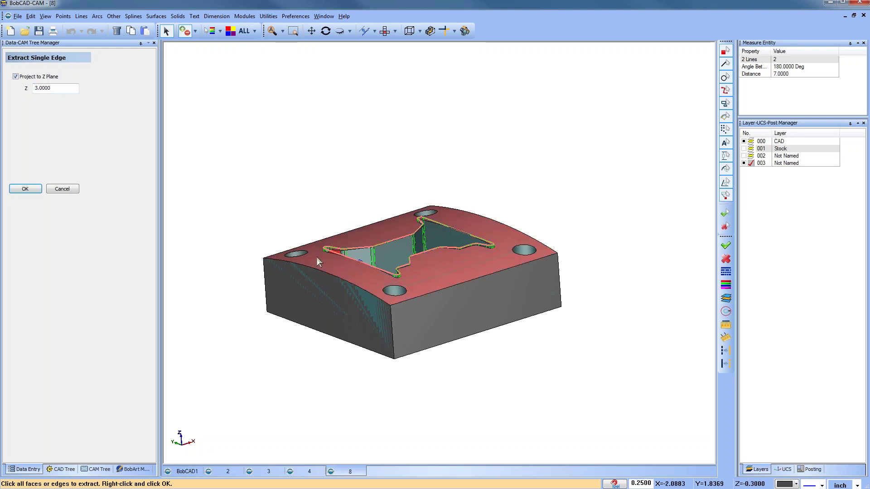
left_click(320, 257)
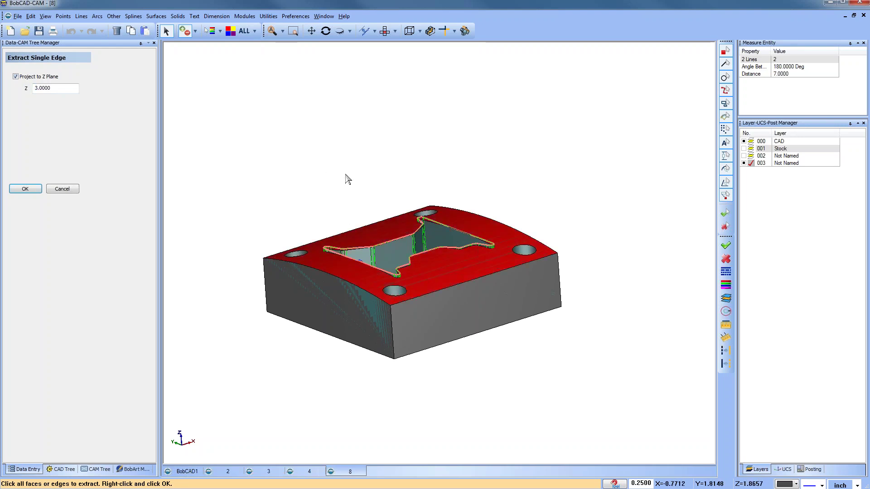
middle_click_drag(429, 270, 416, 258)
key("Escape")
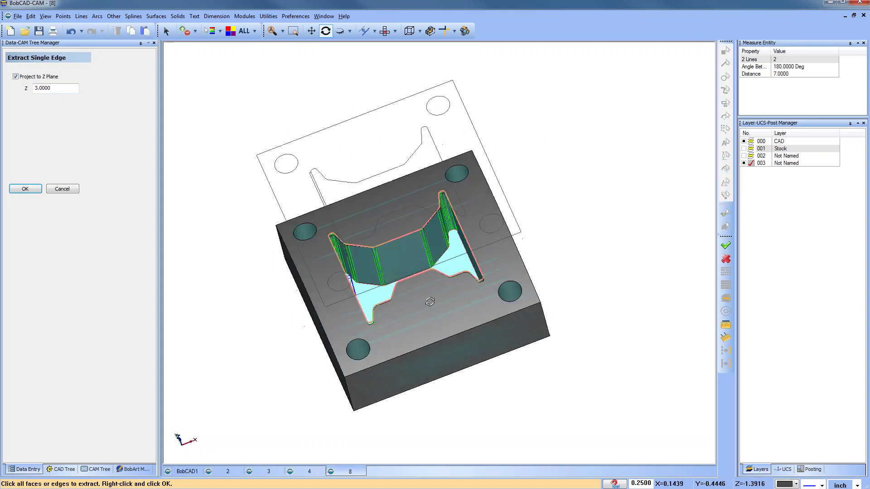
left_click(72, 33)
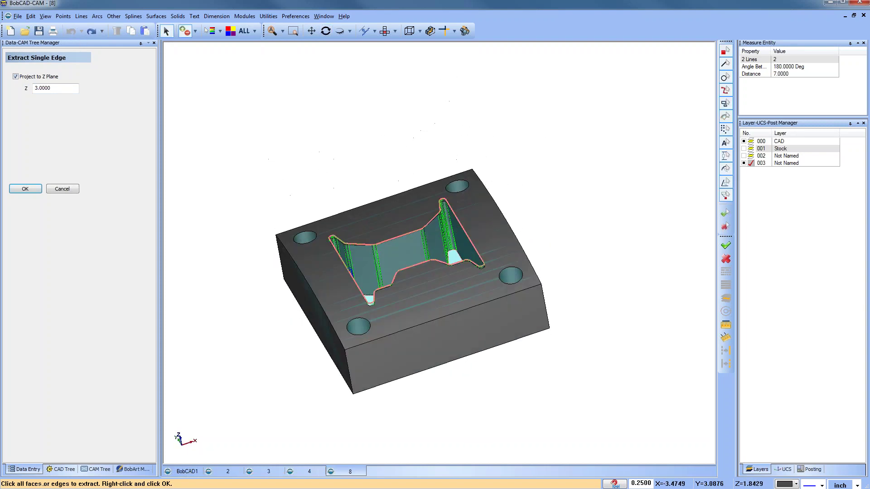
Extract the curved top face's edges projected to the Z 0 plane and check them from the side
type("0")
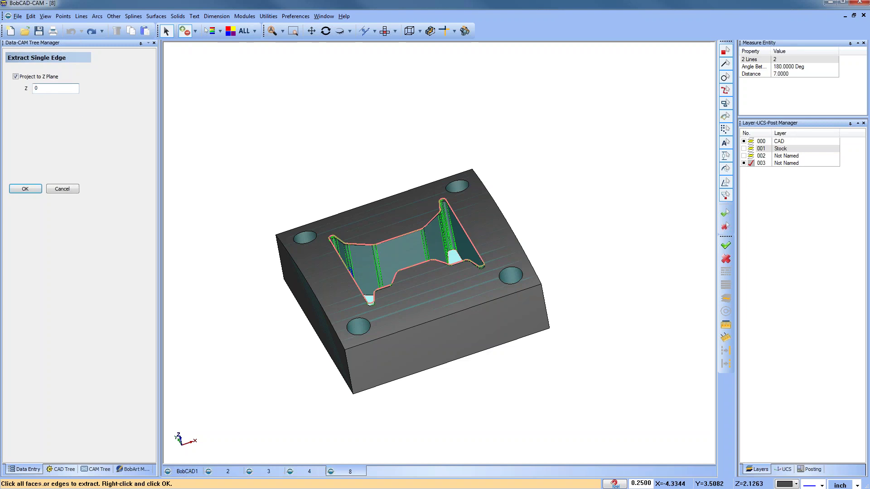
left_click(311, 257)
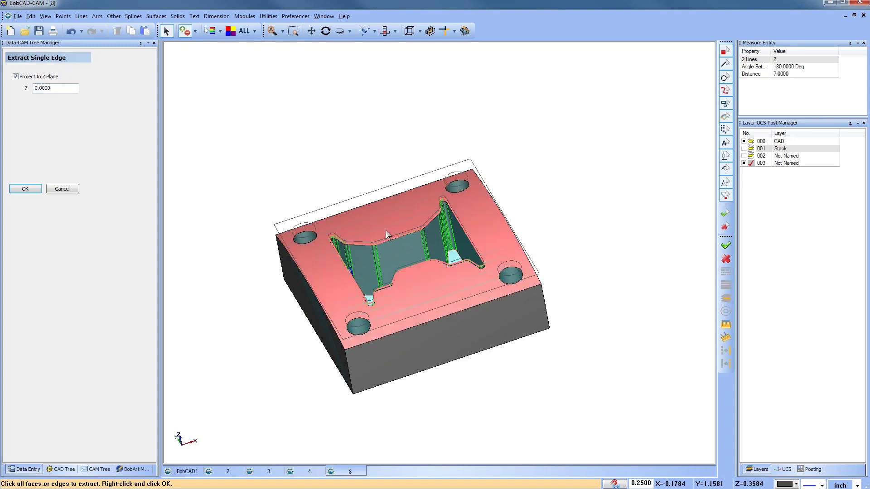
mouse_move(415, 257)
middle_mouse_down()
mouse_move(422, 229)
mouse_move(421, 272)
middle_mouse_up()
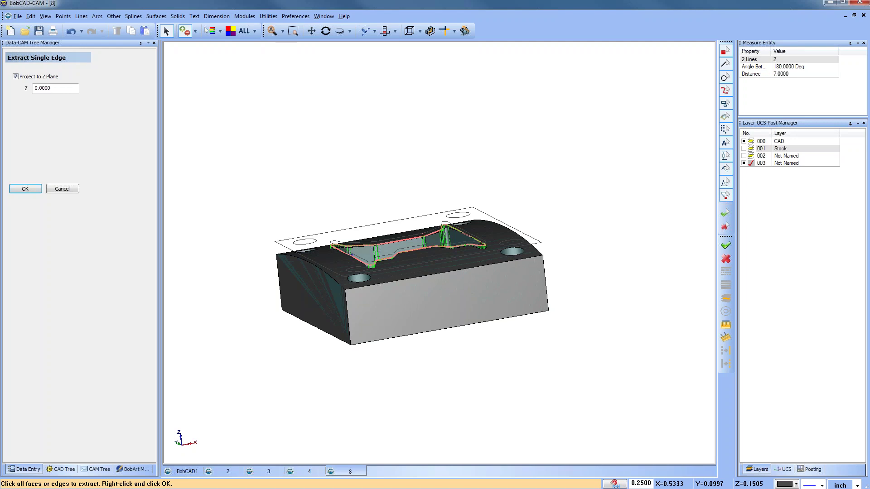
Close part files 8, 4, 3 and 2 without saving their changes
middle_click_drag(422, 303, 503, 272)
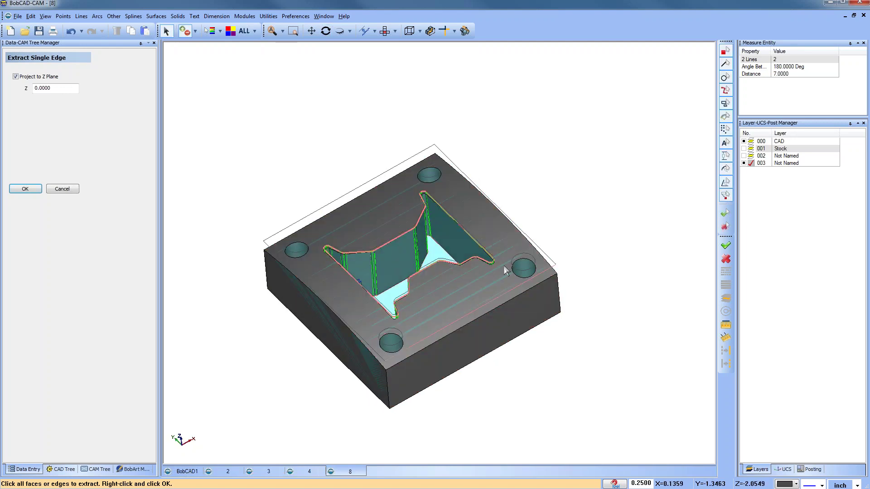
left_click(863, 15)
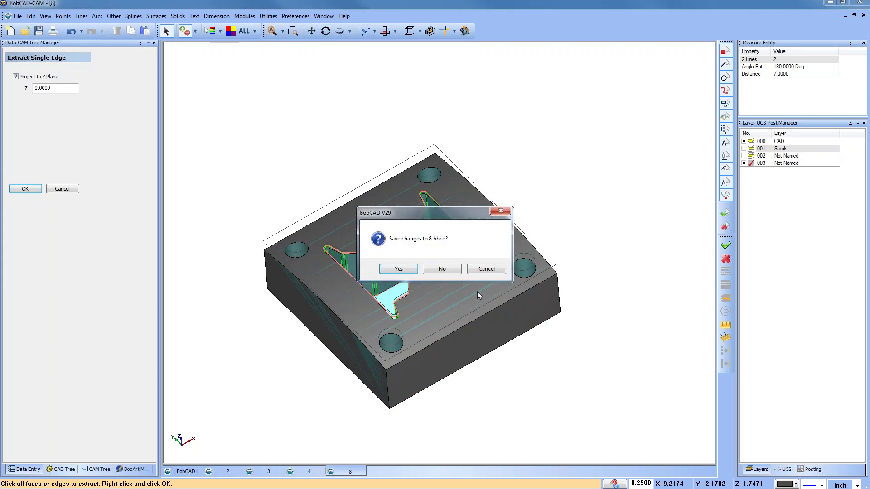
left_click(442, 268)
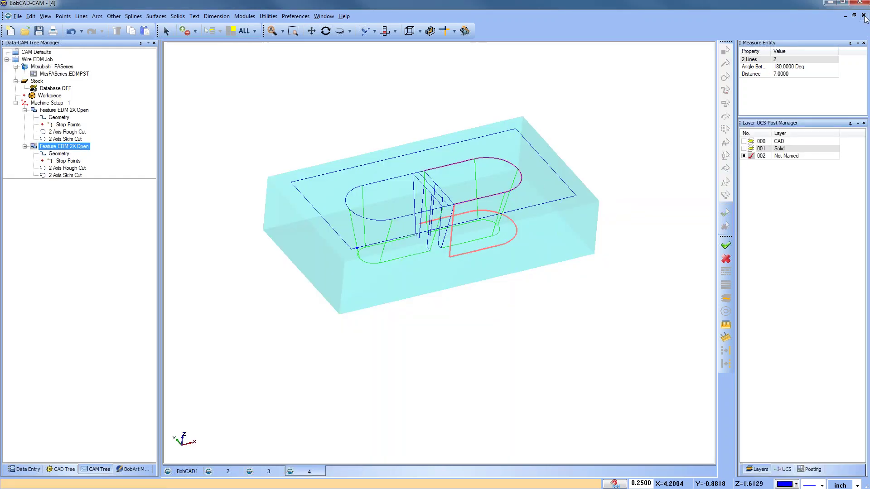
left_click(864, 16)
left_click(442, 269)
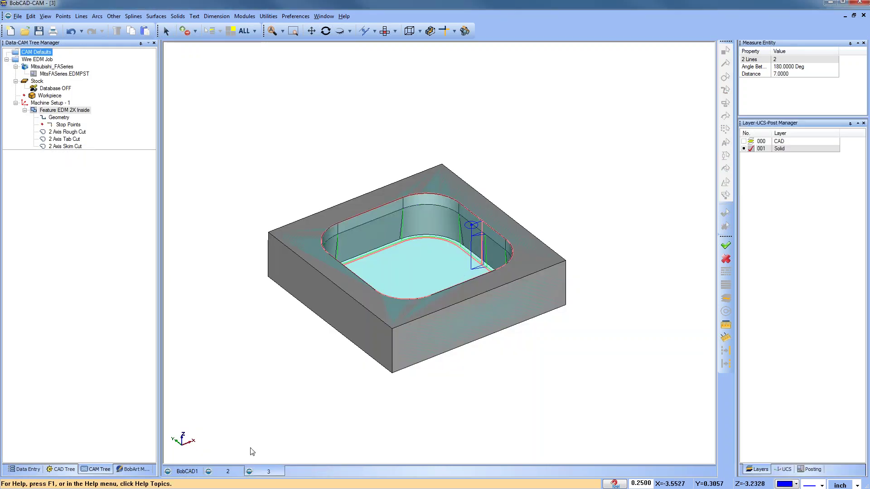
left_click(864, 15)
left_click(458, 271)
left_click(864, 16)
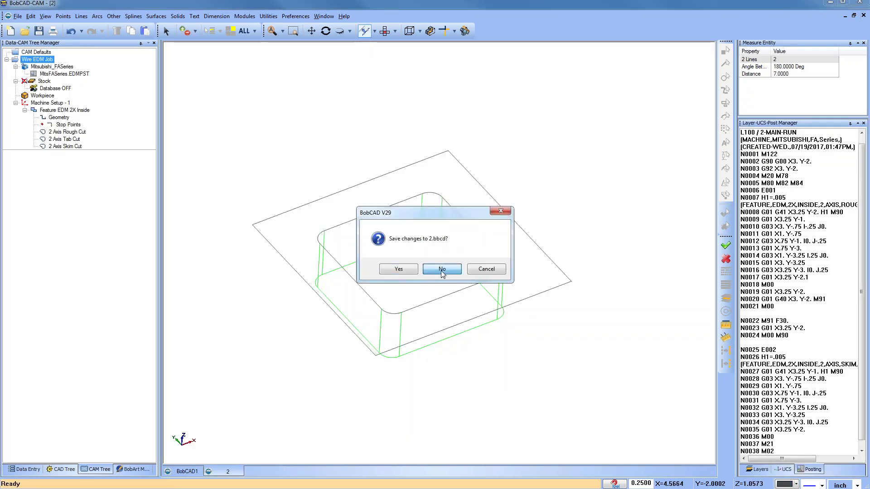
left_click(443, 271)
Open the part file 7.bbcd from the Part File folder
left_click(25, 31)
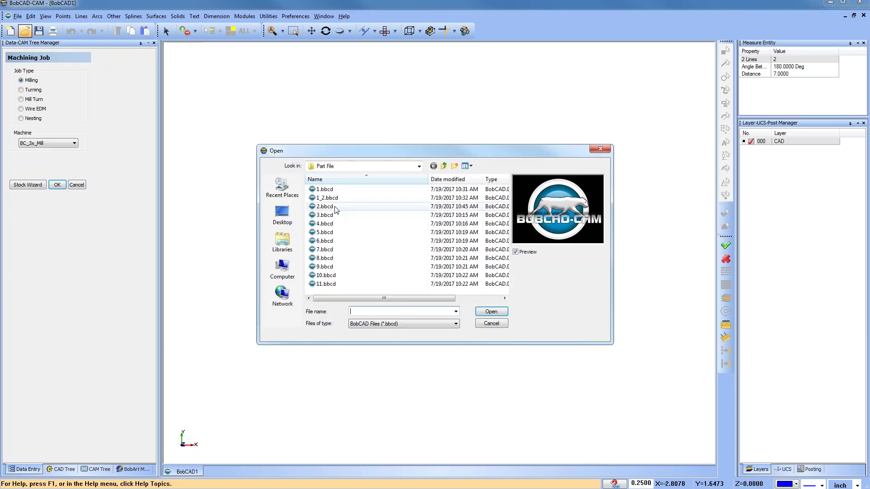
left_click(329, 208)
key("Down")
key("Down")
key("Down")
key("Down")
key("Down")
key("Down")
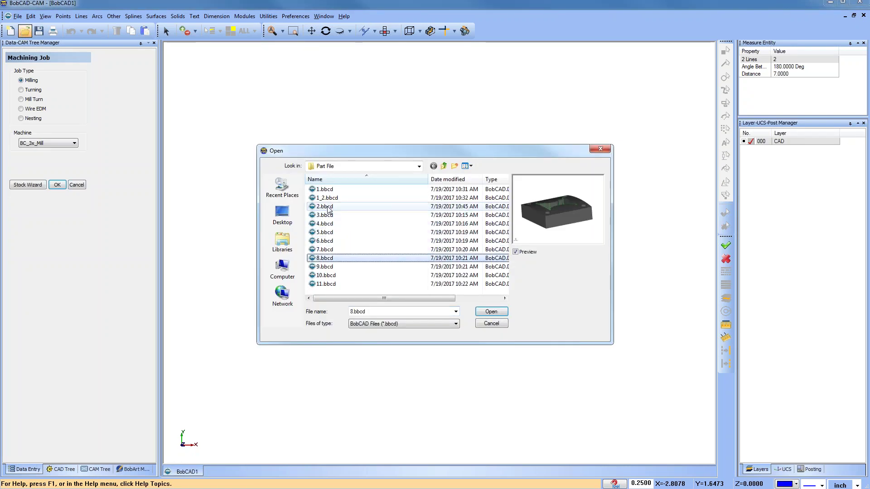
key("Up")
left_click(491, 311)
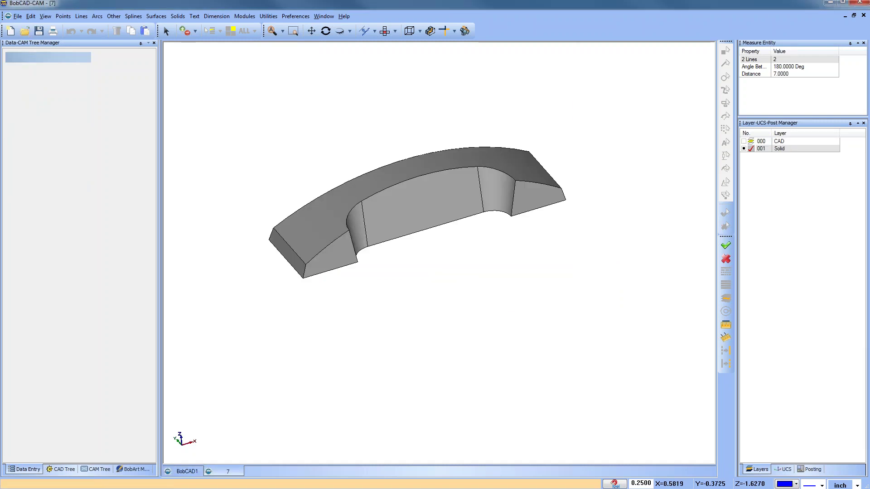
Create a Wire EDM job with no workpiece picked and rectangular bounding-box stock sized automatically from the workspace
mouse_move(445, 299)
middle_mouse_down()
mouse_move(479, 274)
mouse_move(449, 295)
middle_mouse_up()
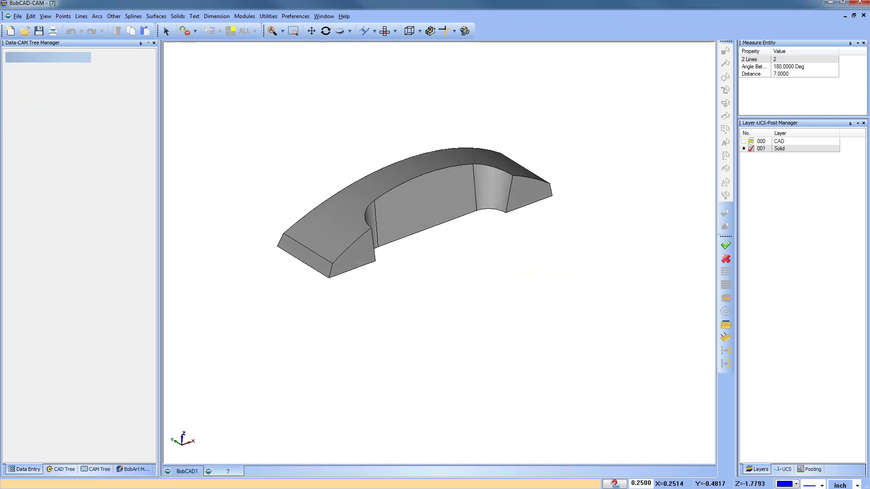
left_click(97, 469)
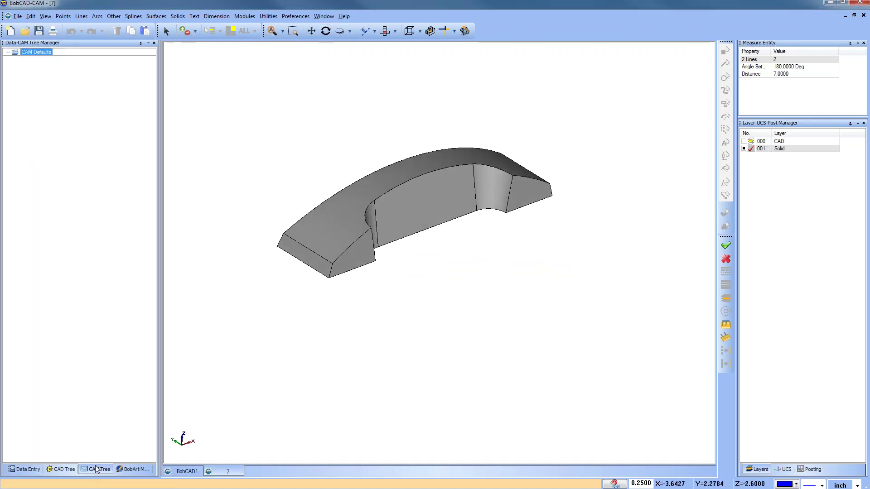
right_click(40, 53)
left_click(61, 59)
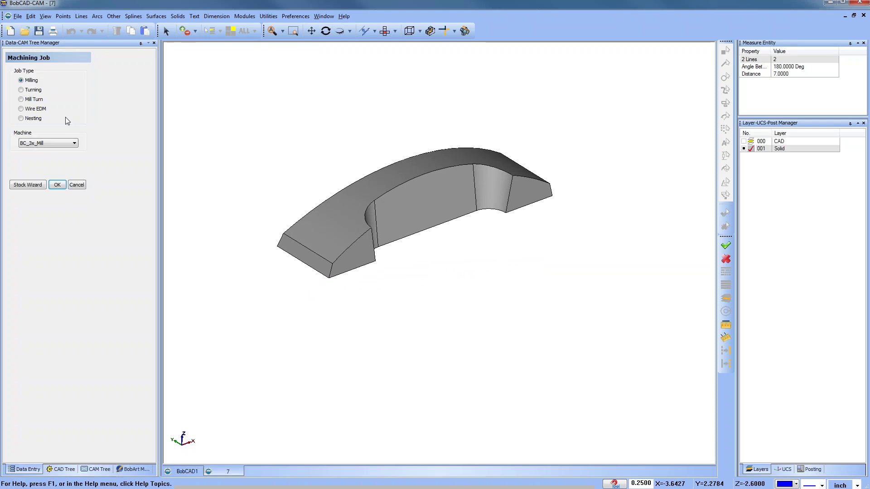
left_click(21, 108)
left_click(58, 185)
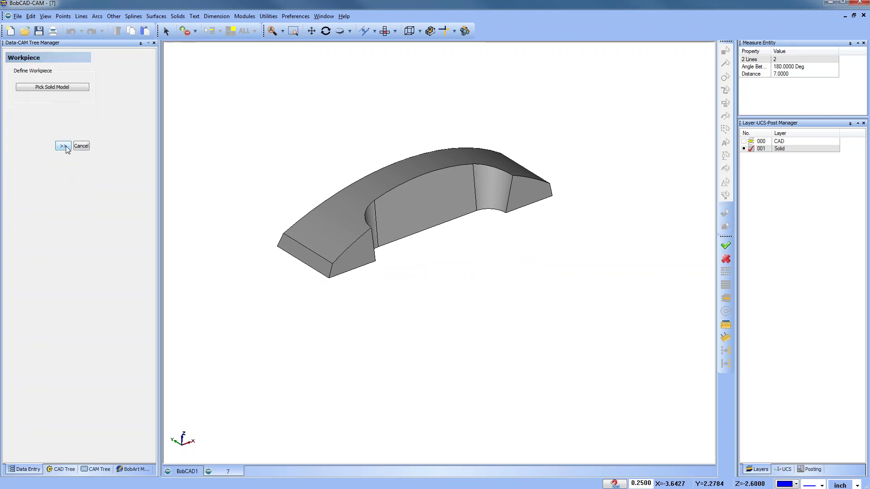
left_click(67, 147)
left_click(62, 171)
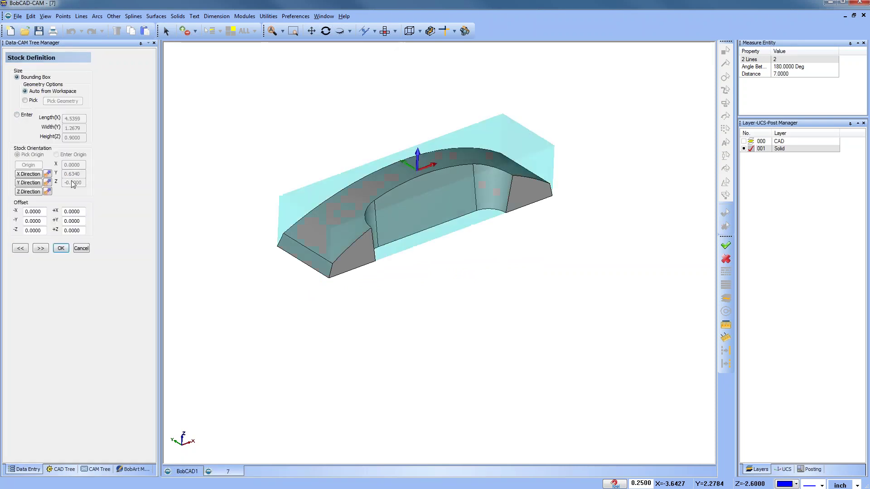
left_click(40, 248)
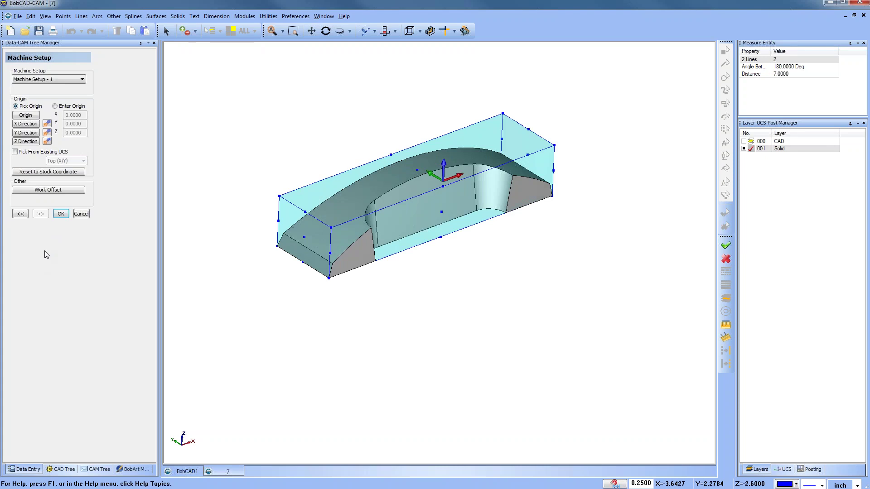
Place the machine setup origin at the stock's lower corner on the back of the curved part and finish the job setup
left_click(25, 115)
left_click(278, 247)
mouse_move(504, 310)
middle_mouse_down()
mouse_move(496, 292)
mouse_move(495, 301)
middle_mouse_up()
left_click(61, 213)
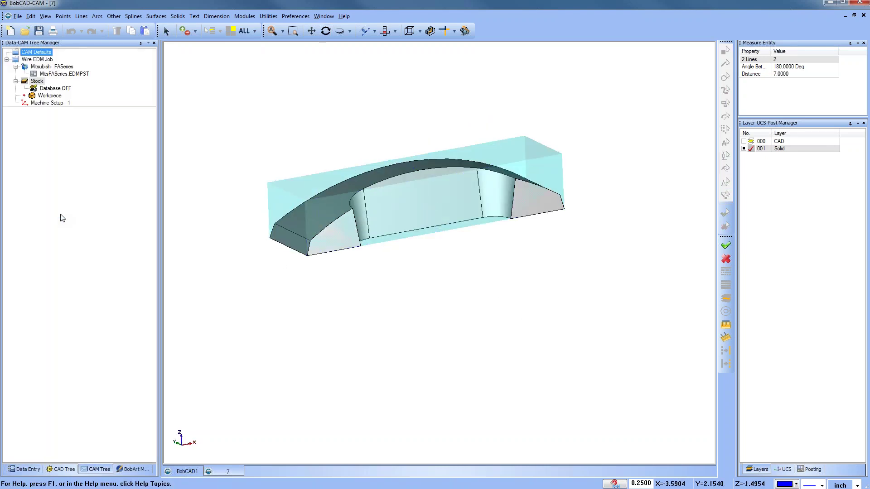
Add a 2 Axis Open feature to Machine Setup - 1 and select the recess's bottom edges as its geometry
left_click(50, 104)
right_click(50, 107)
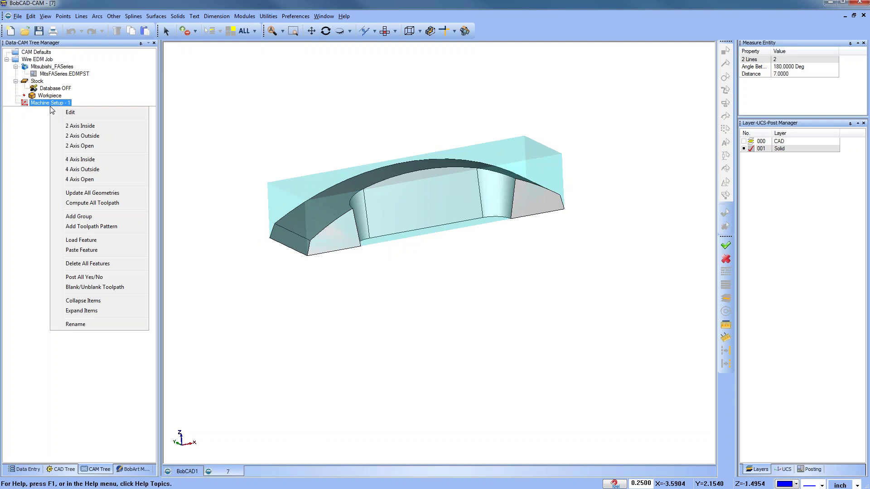
left_click(103, 145)
left_click(395, 158)
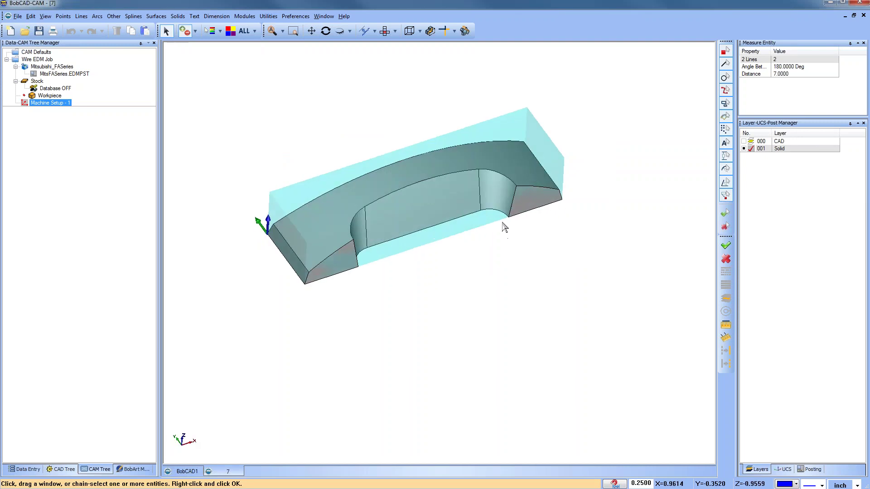
left_click(466, 216)
middle_click_drag(445, 308, 351, 262)
left_click(346, 245)
key("space")
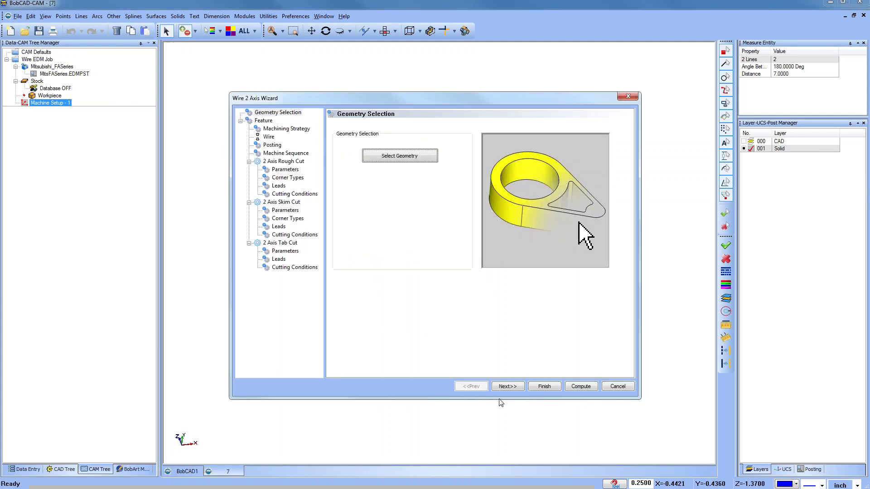
Give the open feature a 3-degree taper from the bottom and compute its toolpath
left_click(511, 388)
left_click(497, 294)
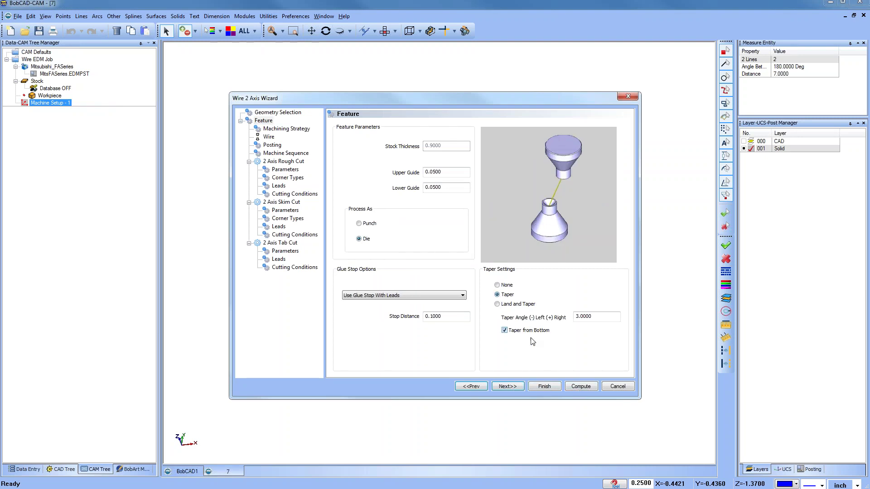
left_click(580, 388)
middle_click_drag(439, 288, 511, 290)
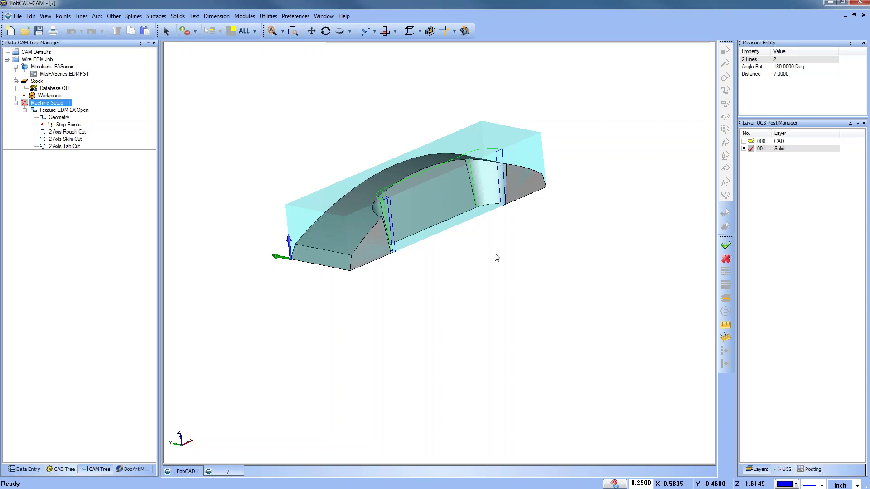
Open the part file 11.bbcd from the Part File folder
left_click(36, 52)
left_click(25, 32)
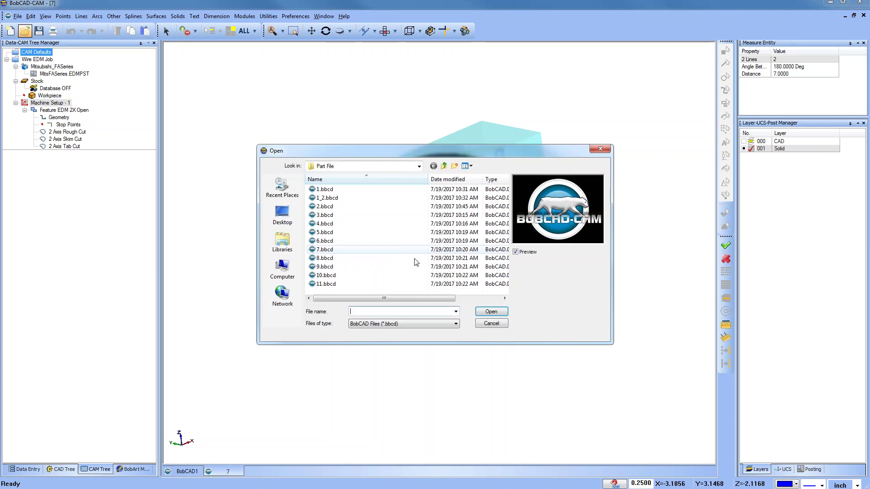
left_click(327, 284)
left_click(326, 276)
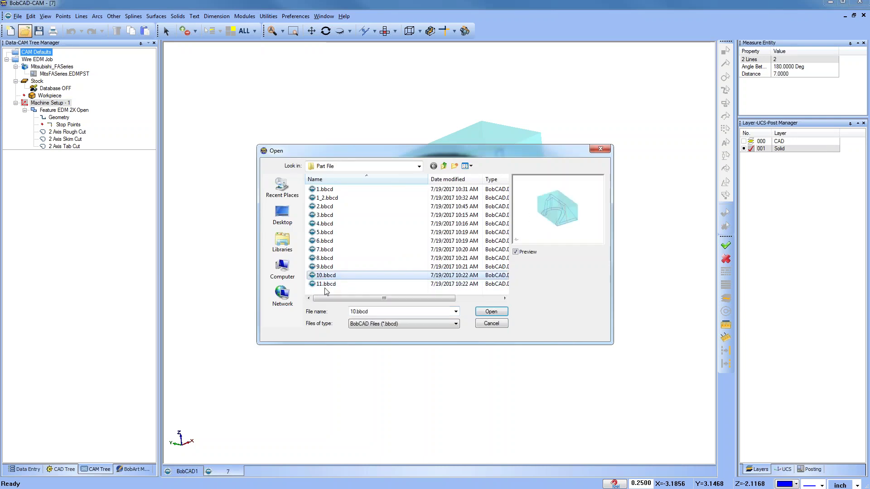
left_click(326, 284)
left_click(491, 312)
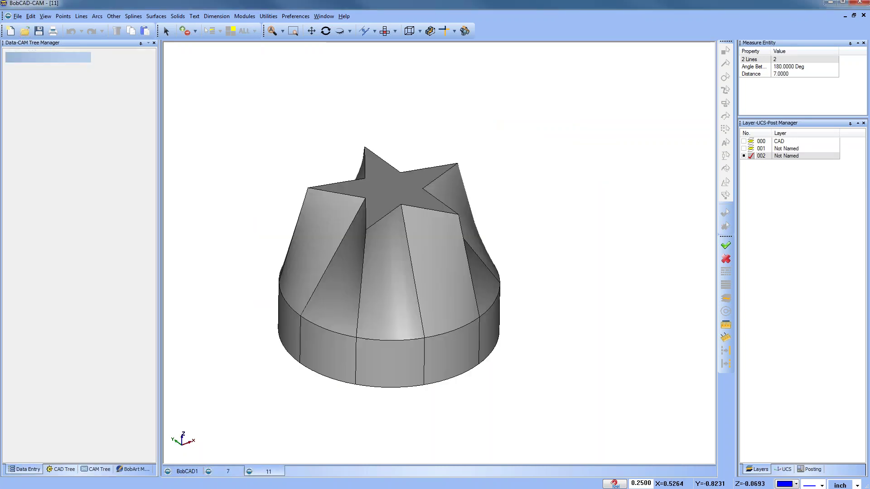
Create a Wire EDM job for the star-topped part using the Mitsubishi_FASeries machine
mouse_move(408, 249)
middle_mouse_down()
mouse_move(408, 316)
mouse_move(410, 258)
middle_mouse_up()
middle_click_drag(419, 351, 439, 365)
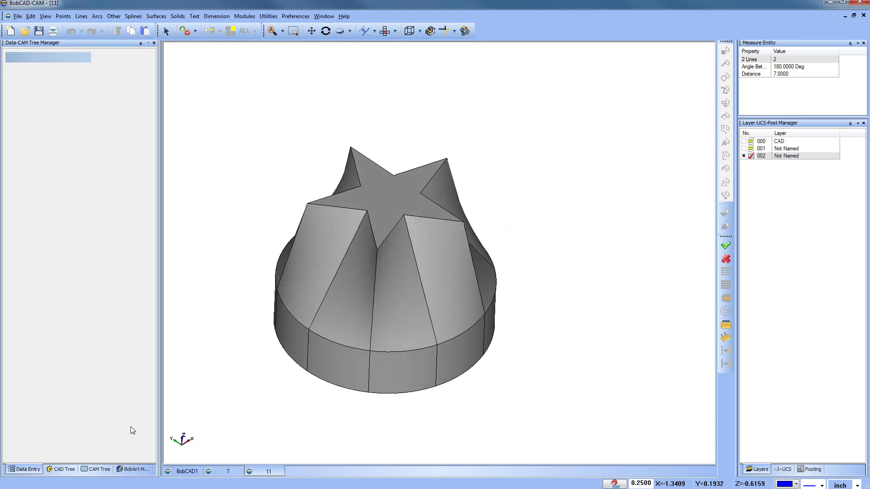
left_click(83, 472)
right_click(37, 56)
left_click(66, 58)
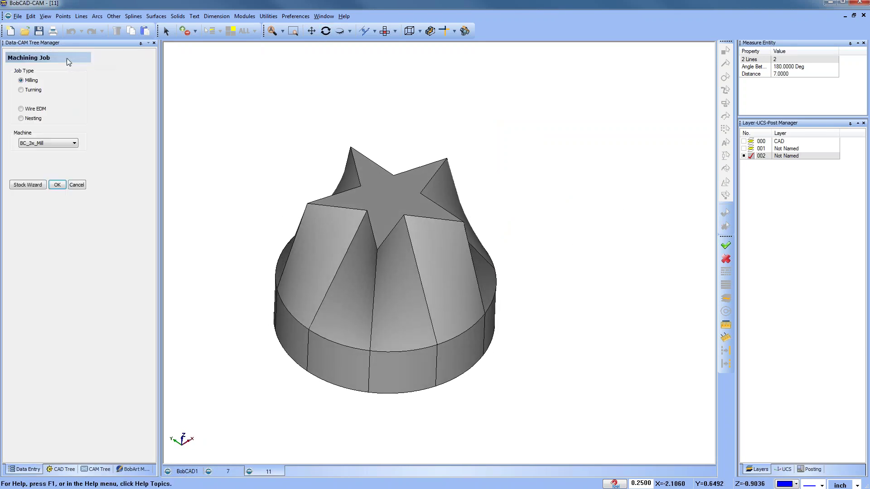
left_click(21, 109)
left_click(47, 144)
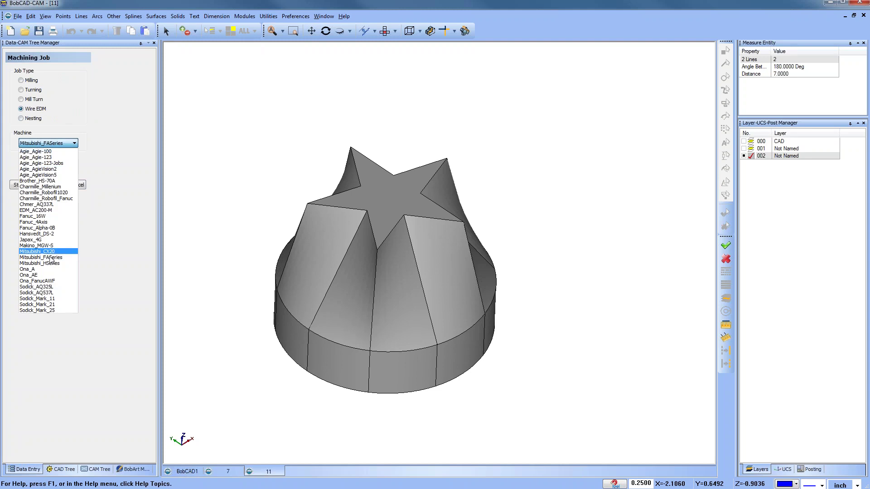
left_click(36, 254)
left_click(57, 185)
Define cylindrical bounding-box stock along the Z axis and accept the default machine setup origin
left_click(63, 146)
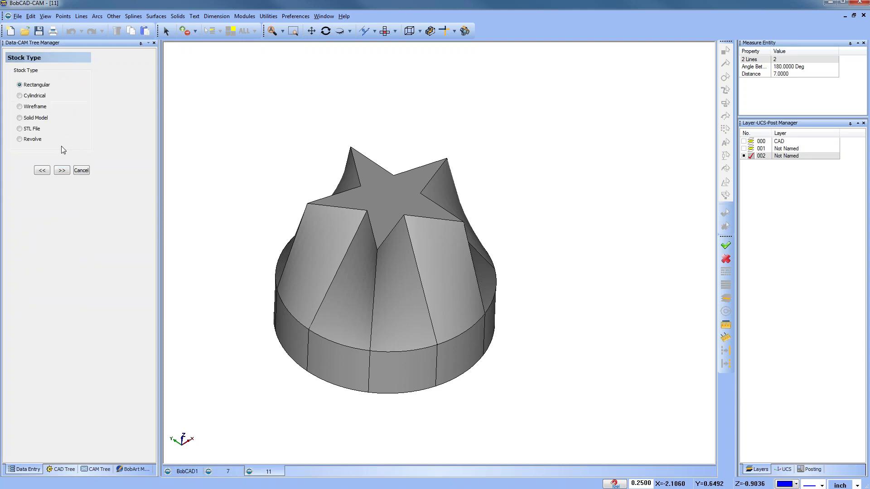
left_click(20, 96)
left_click(64, 171)
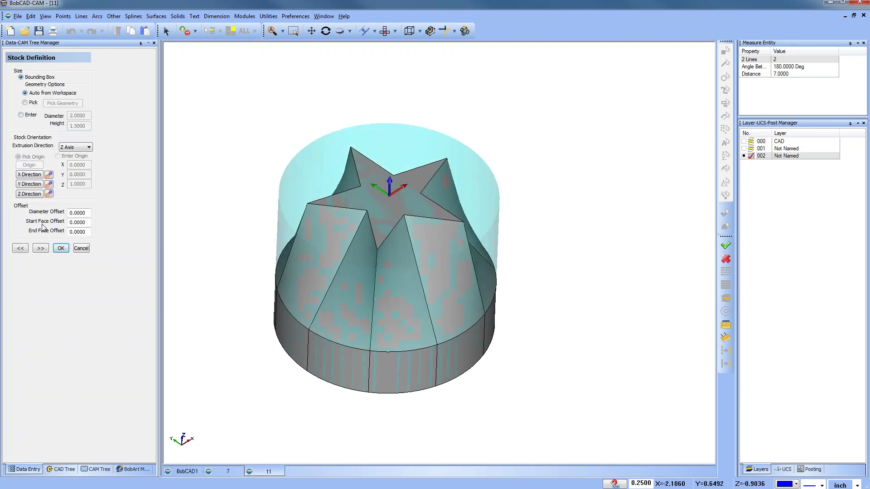
left_click(40, 249)
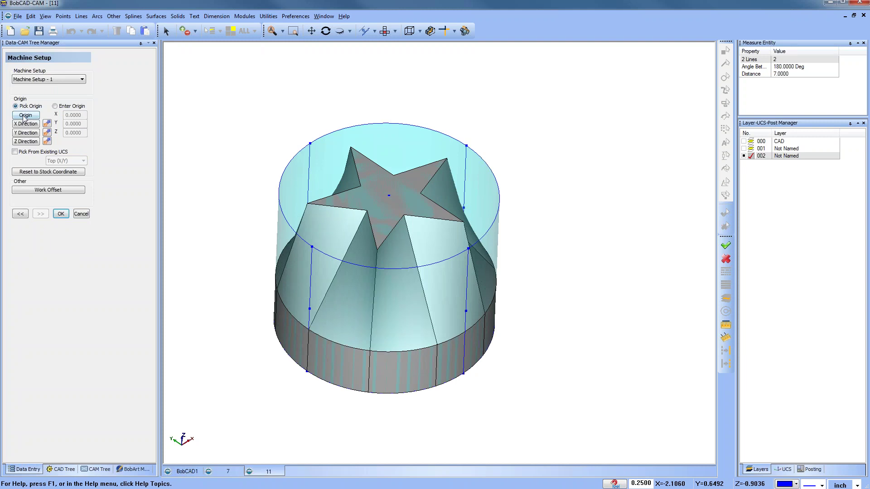
left_click(61, 214)
Add a 4 Axis Outside feature and select the star's top edges as the upper profile using Constant Z
middle_click_drag(439, 275, 464, 293)
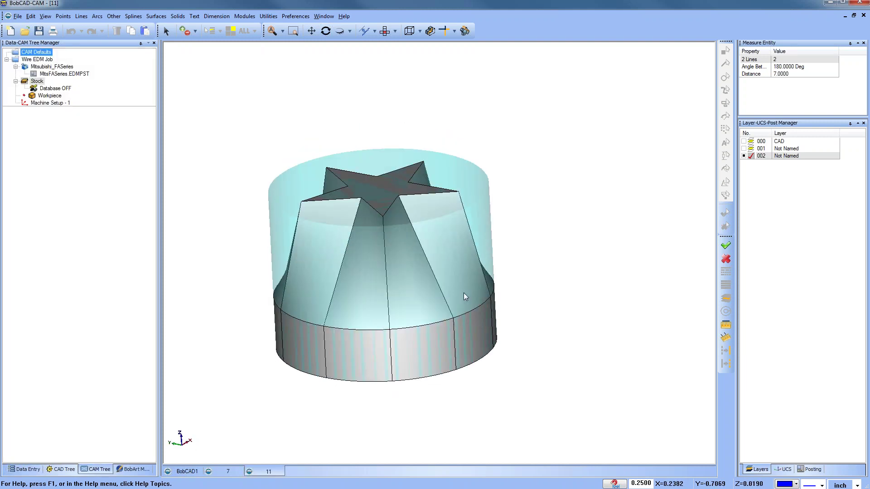
right_click(45, 103)
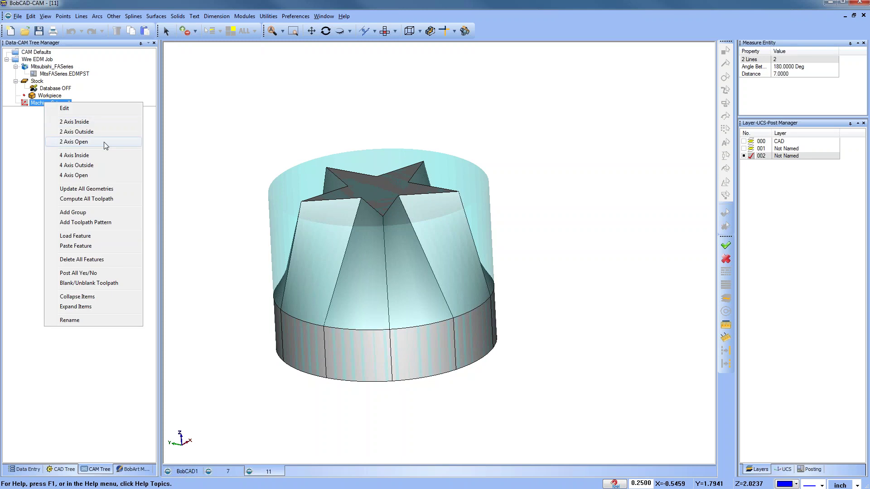
left_click(104, 166)
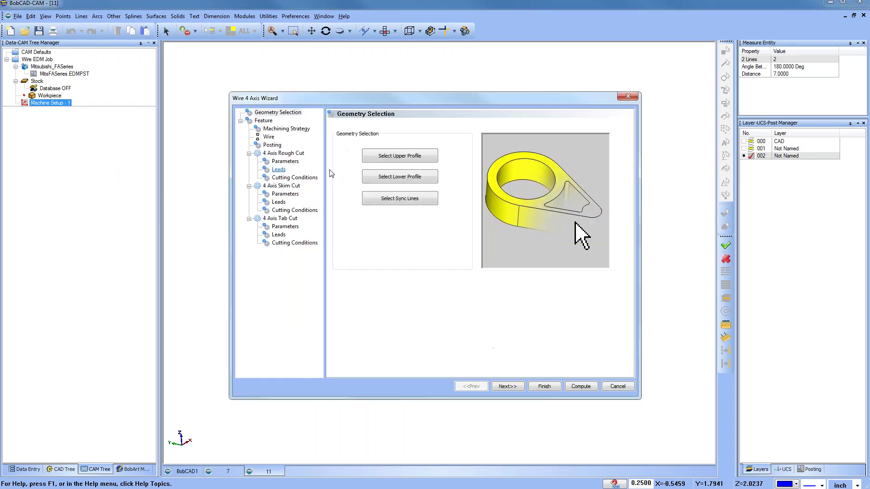
left_click(404, 157)
left_click(334, 204)
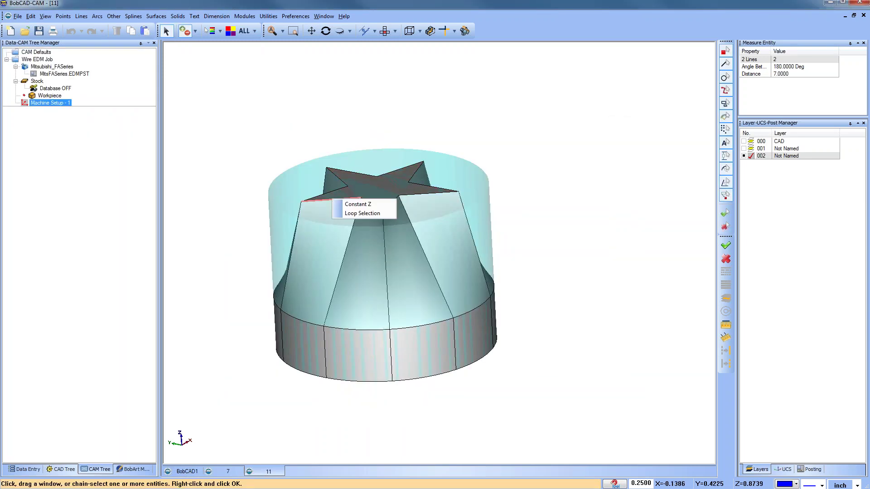
left_click(369, 204)
key("space")
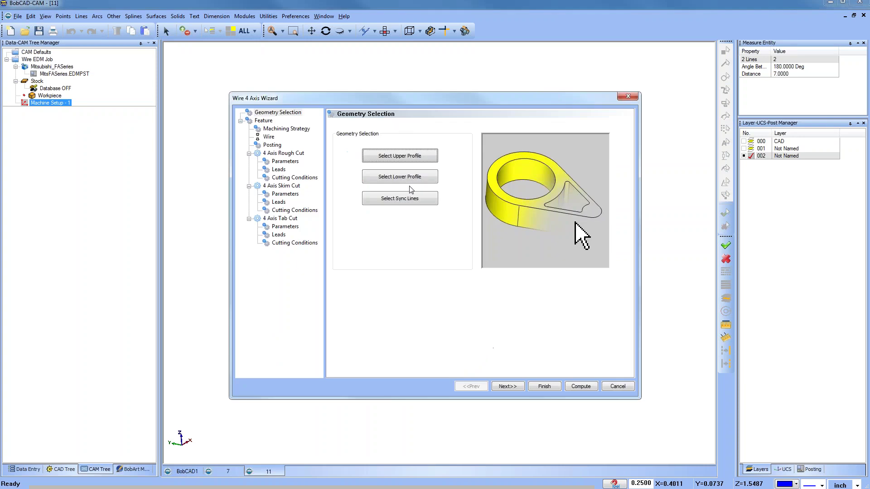
Select the circular edge loop at the top of the cylindrical base as the lower profile and finish the 4-axis feature
left_click(406, 178)
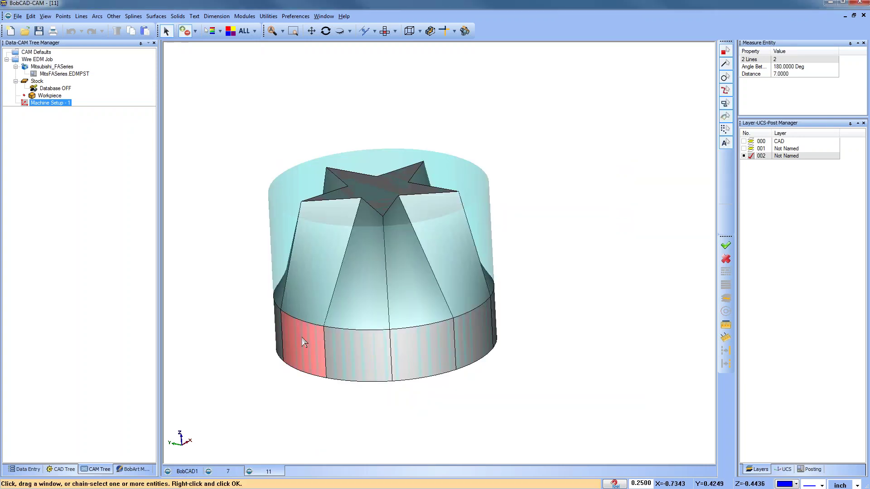
left_click(301, 320)
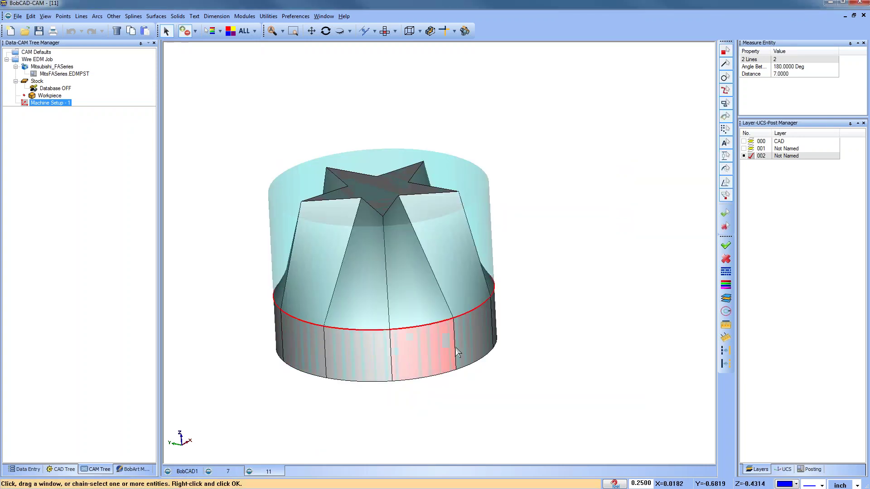
left_click(505, 386)
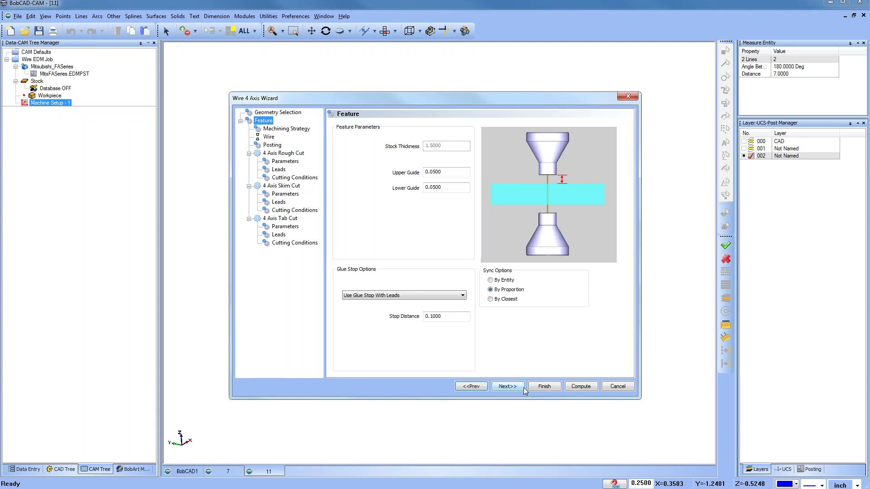
left_click(546, 387)
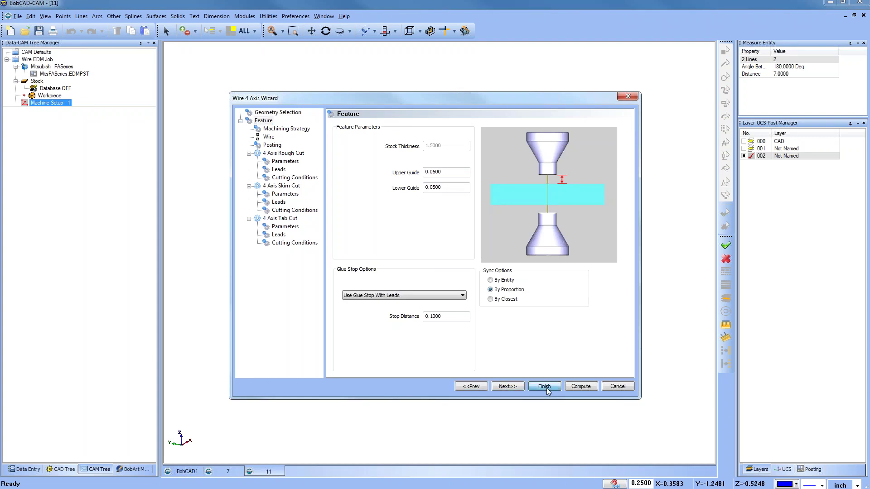
middle_click_drag(524, 284, 510, 295)
Modify the upper geometry's start point so that it sits on a tip of the star
left_click(80, 119)
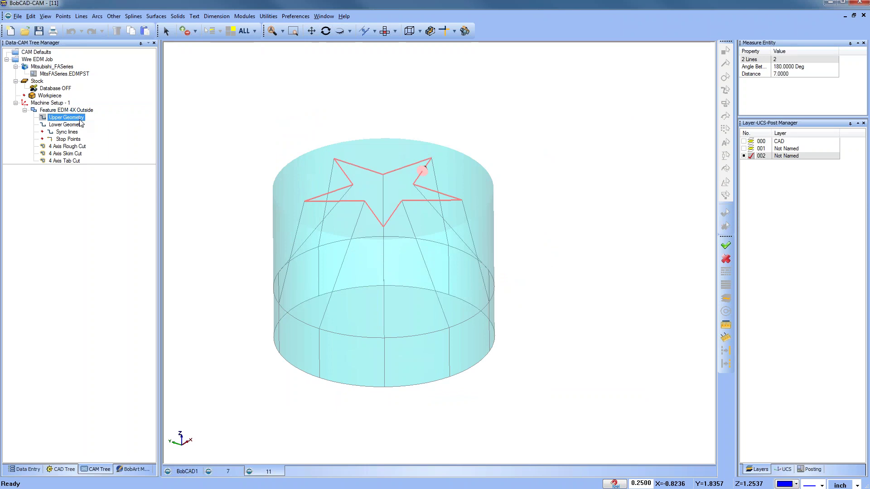
right_click(80, 123)
left_click(137, 146)
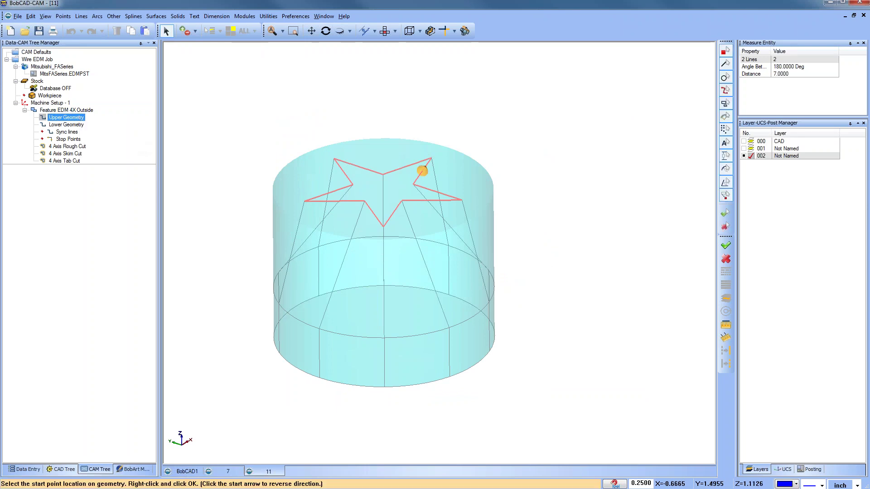
left_click(307, 211)
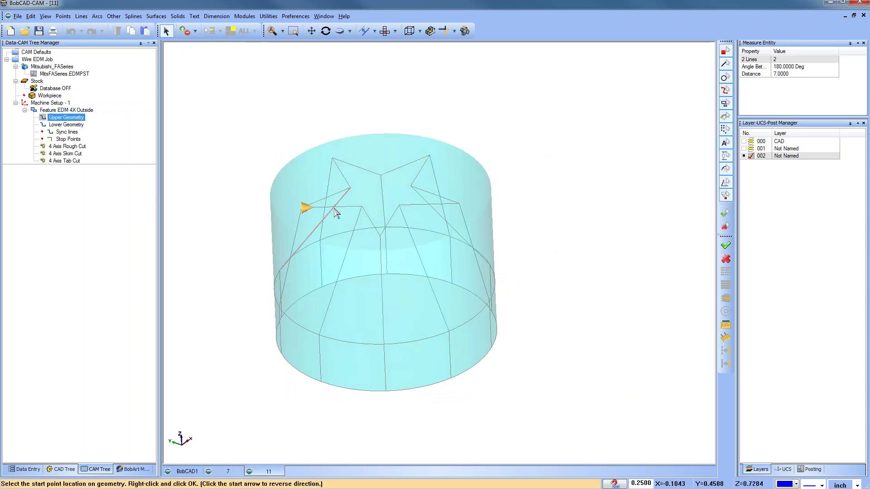
left_click(360, 209)
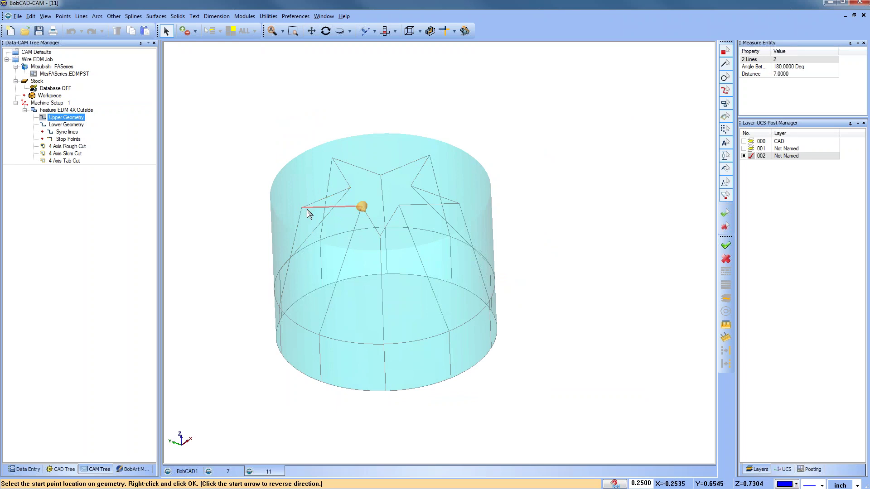
middle_click_drag(394, 305, 344, 212)
left_click(345, 212)
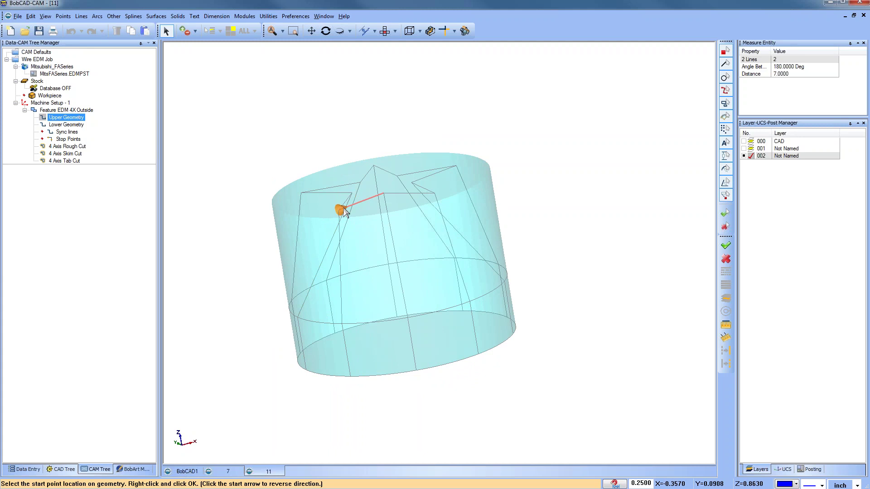
Modify the lower geometry's start point to the edge corner directly beneath the upper profile's starting star tip
left_click(76, 125)
right_click(76, 126)
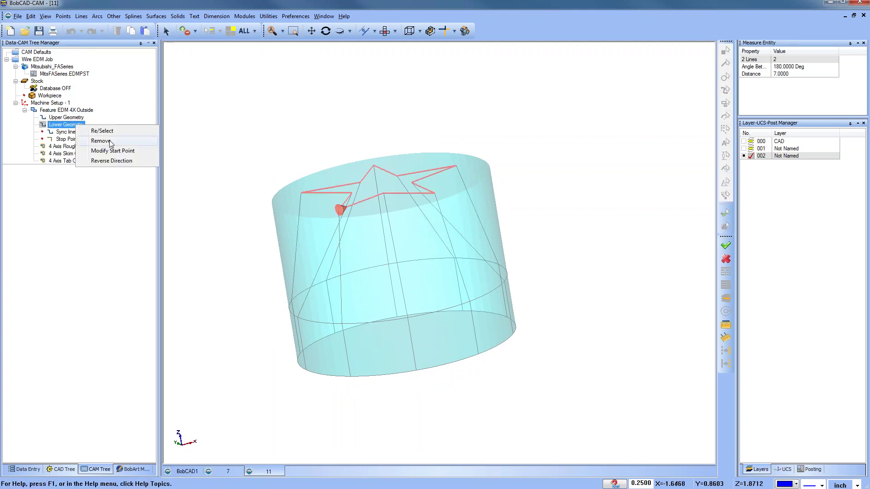
left_click(121, 150)
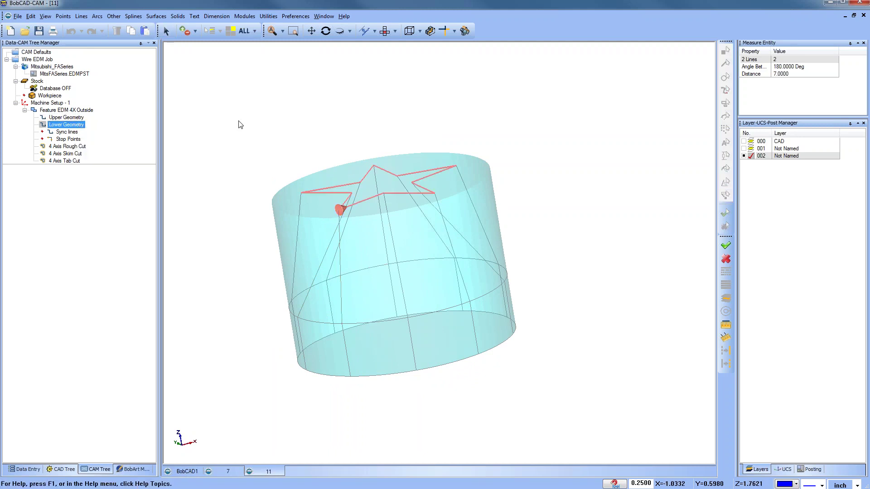
right_click(81, 128)
left_click(127, 150)
middle_click_drag(414, 244, 363, 270)
middle_click_drag(418, 318, 376, 355)
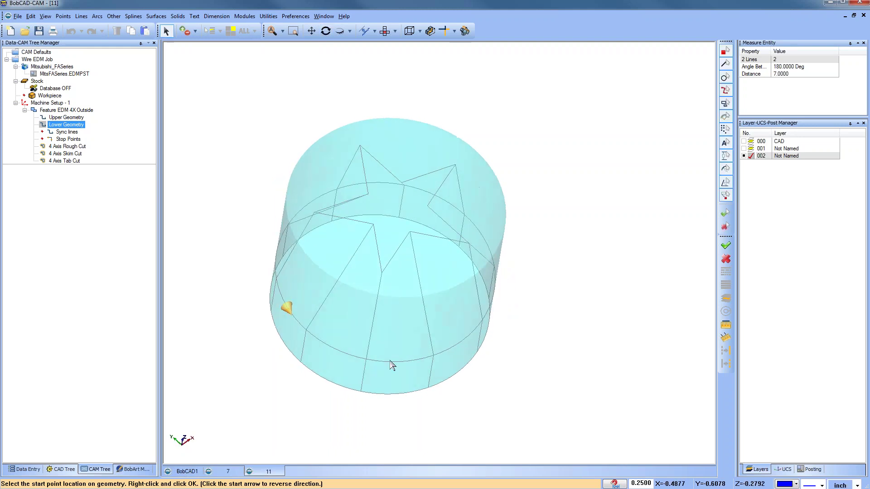
left_click(367, 361)
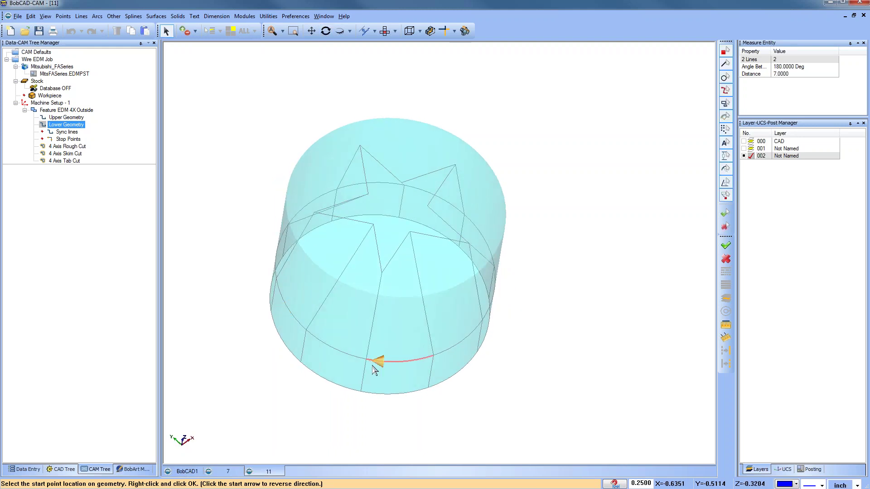
scroll(369, 366, "up", 6)
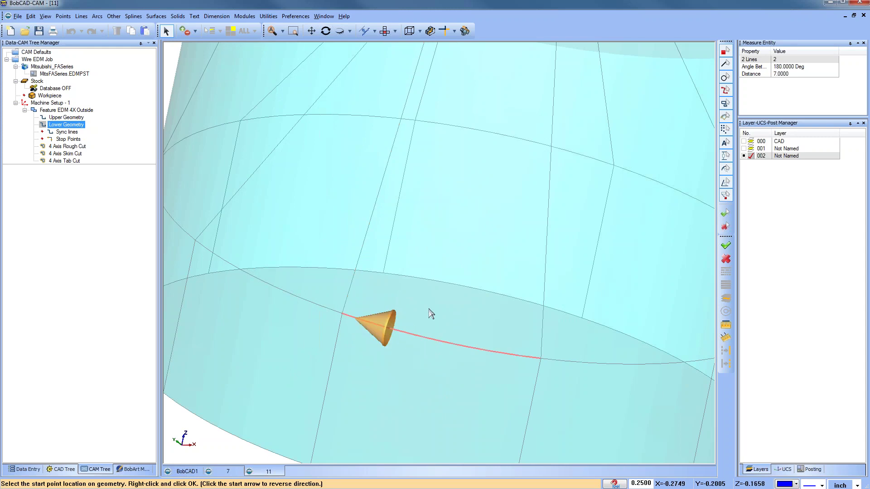
scroll(417, 287, "down", 2)
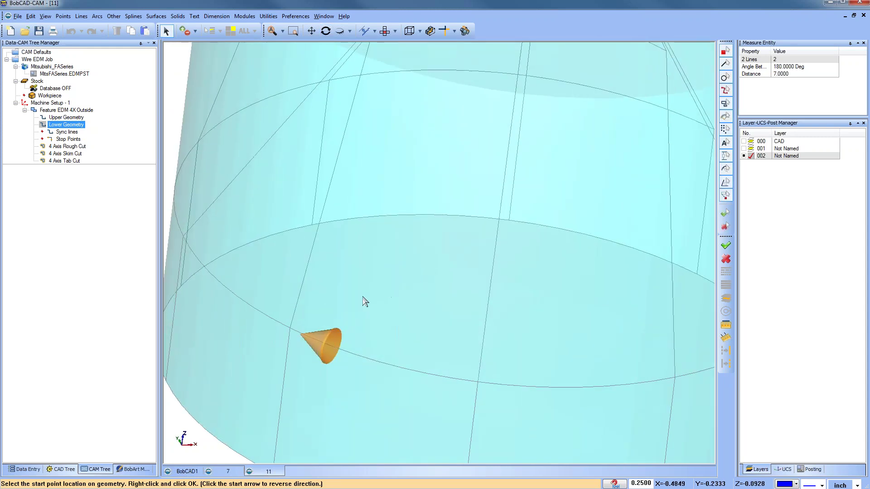
scroll(358, 300, "down", 2)
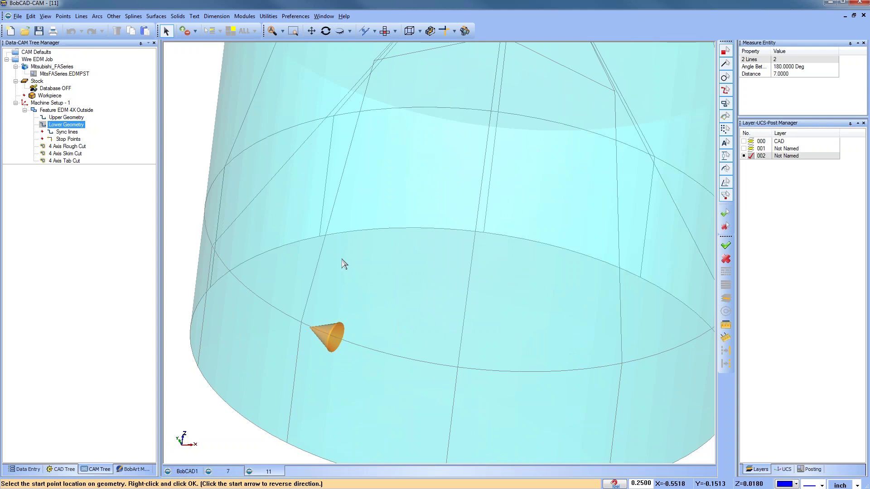
scroll(344, 263, "up", 2)
scroll(344, 266, "down", 3)
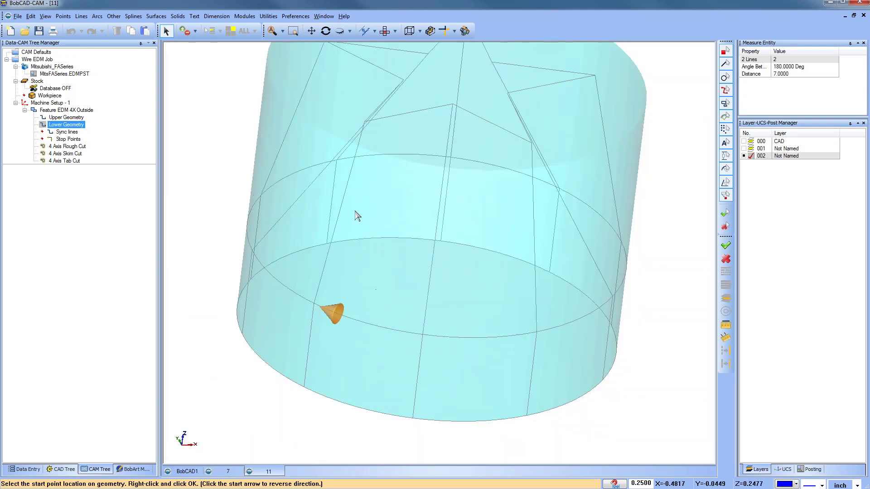
left_click(136, 148)
Compute all toolpaths for the 4X Outside feature
left_click(63, 110)
right_click(62, 110)
left_click(91, 139)
scroll(416, 227, "down", 1)
mouse_move(416, 227)
middle_mouse_down()
mouse_move(415, 286)
mouse_move(412, 238)
mouse_move(410, 247)
middle_mouse_up()
Reverse the lower geometry's direction to match the upper profile and recompute the feature's toolpaths
left_click(66, 117)
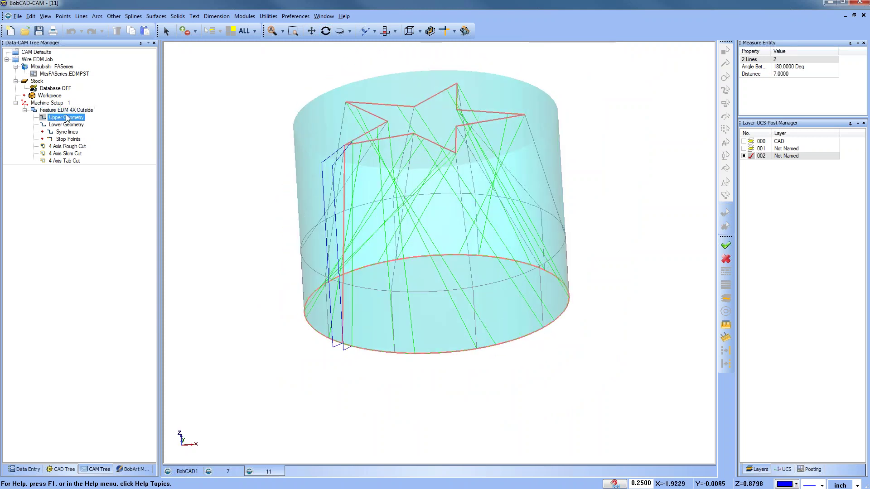
left_click(69, 126)
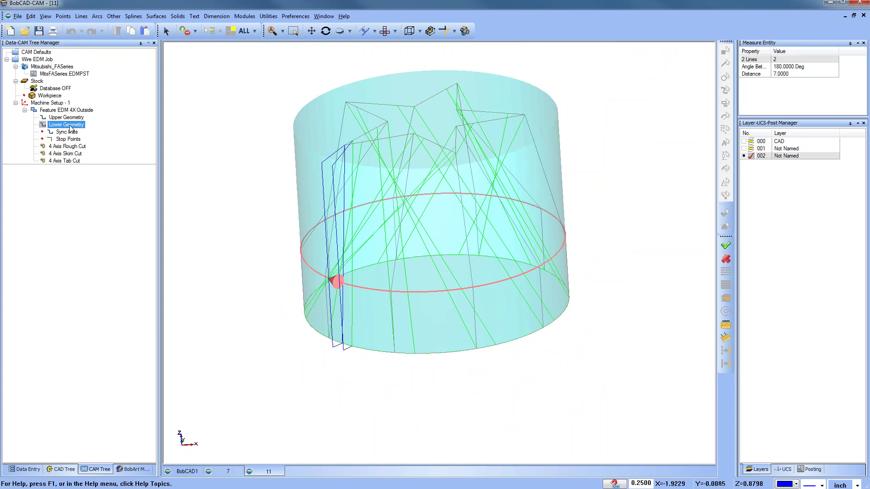
right_click(70, 129)
left_click(117, 161)
right_click(73, 110)
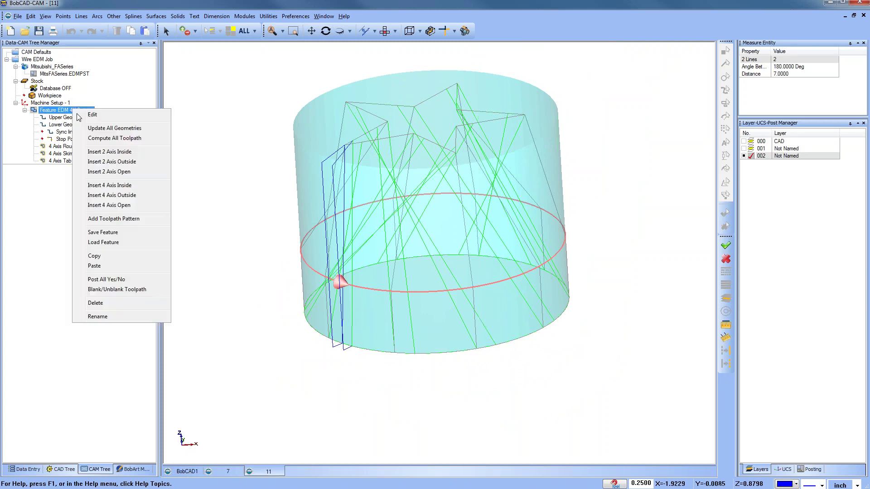
left_click(112, 138)
Examine the upper and lower profiles' start points and directions against the computed 4-axis toolpath from above
left_click(78, 118)
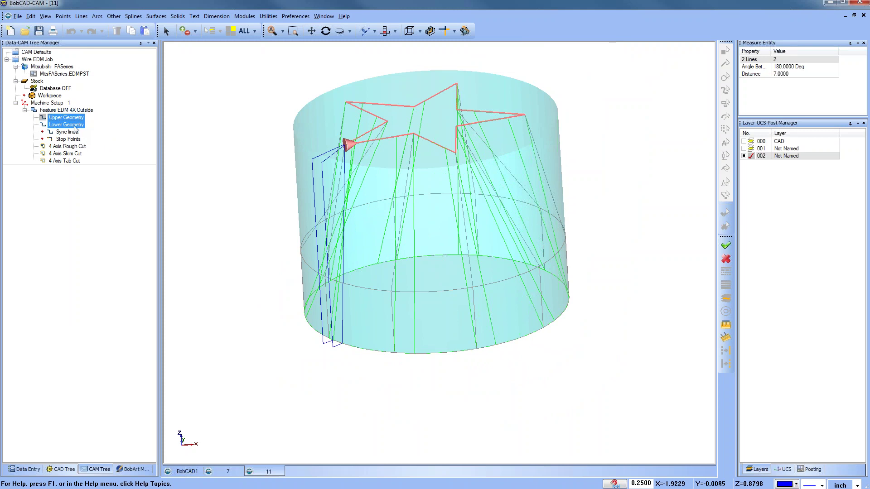
left_click(68, 124)
left_click_drag(389, 247, 404, 276)
scroll(356, 323, "up", 1)
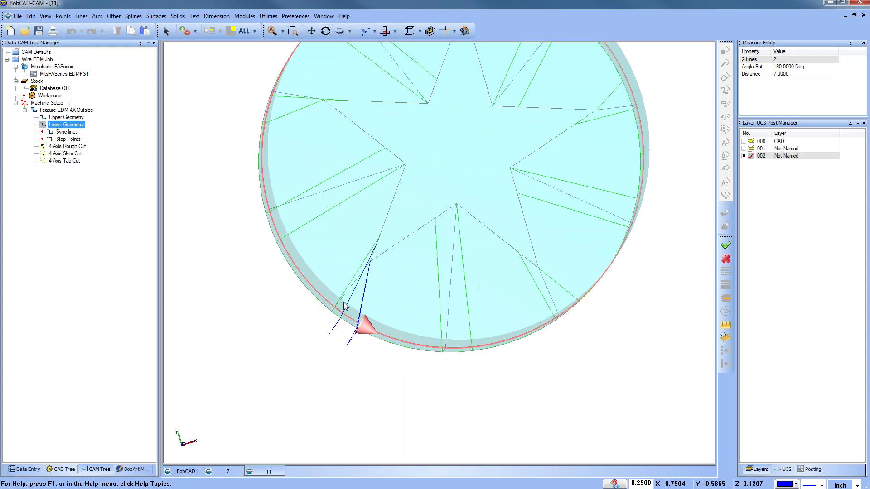
left_click(67, 110)
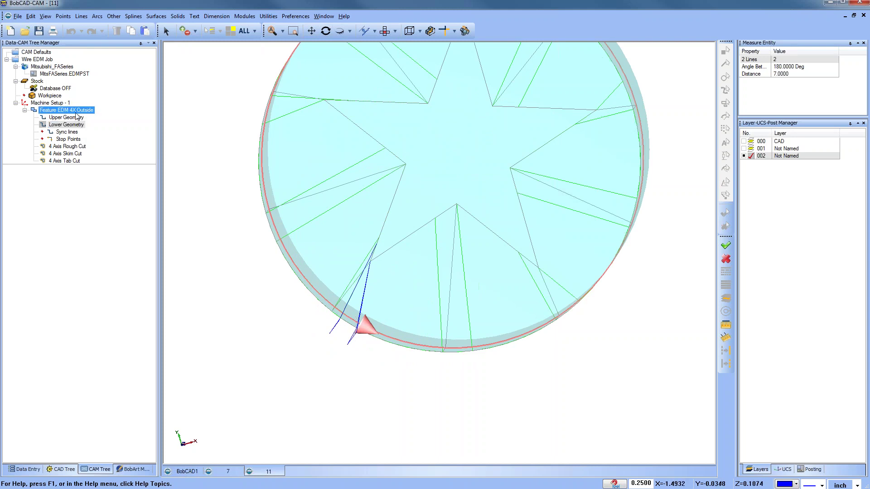
right_click(75, 114)
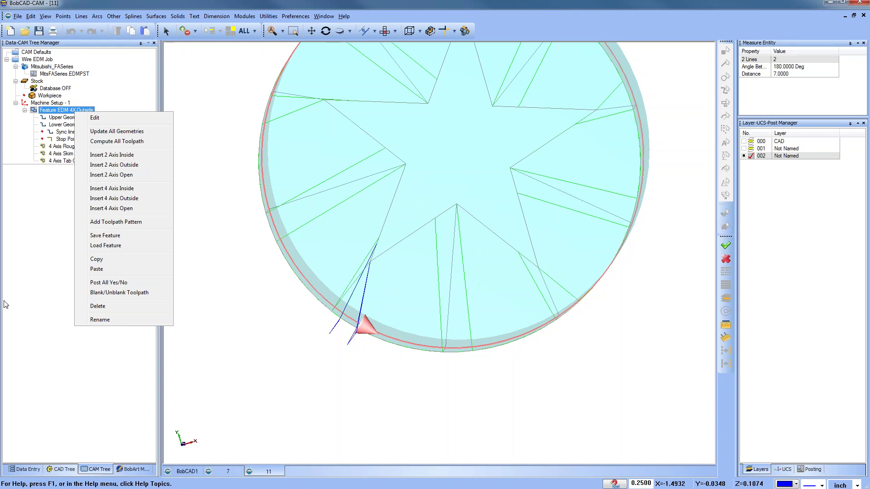
left_click(432, 166)
scroll(434, 170, "down", 3)
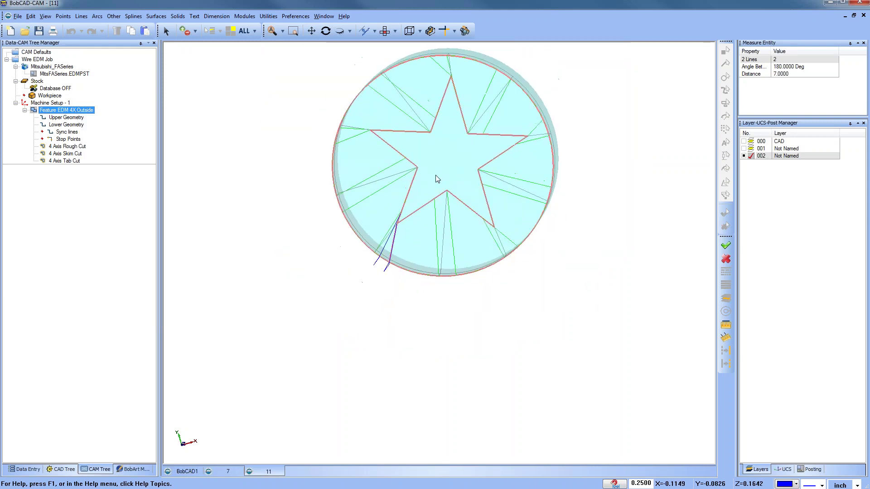
middle_click_drag(436, 175, 436, 217)
Switch to part 7 and add a new active layer
left_click(229, 472)
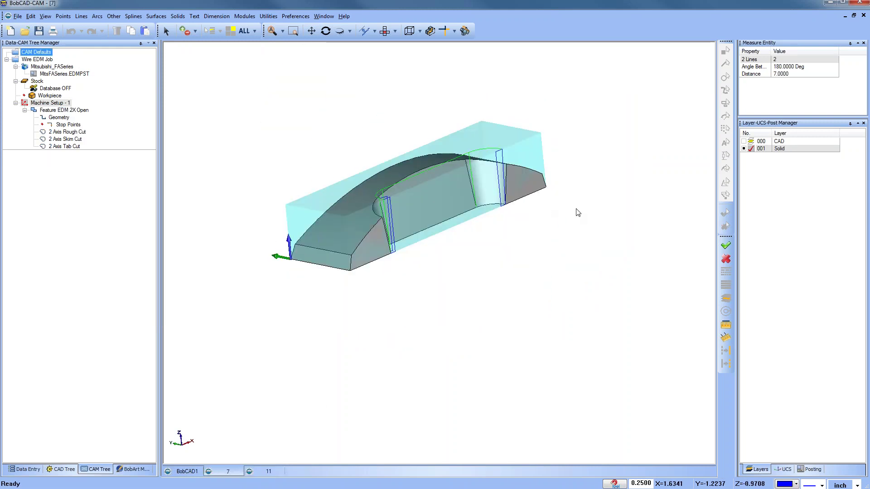
right_click(789, 155)
left_click(814, 158)
Extract the edges of the solid's bottom face onto the new layer with Extract Single Edge, without projecting to a Z plane
left_click(276, 17)
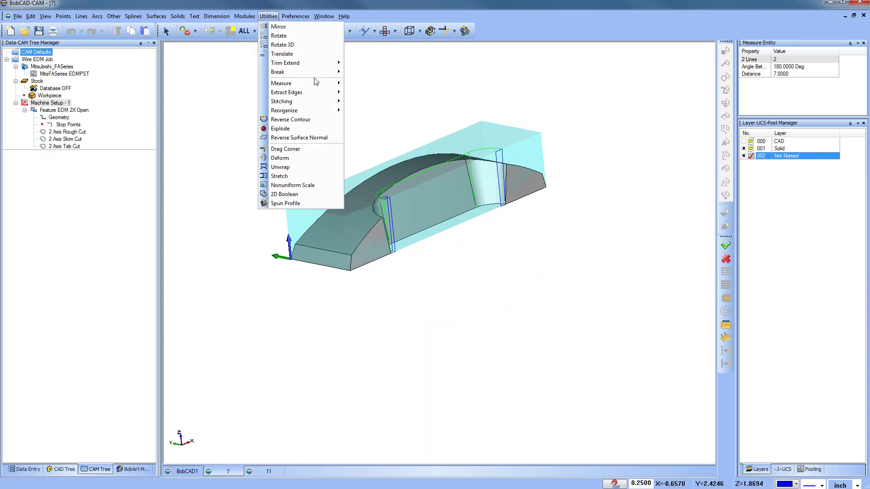
mouse_move(328, 105)
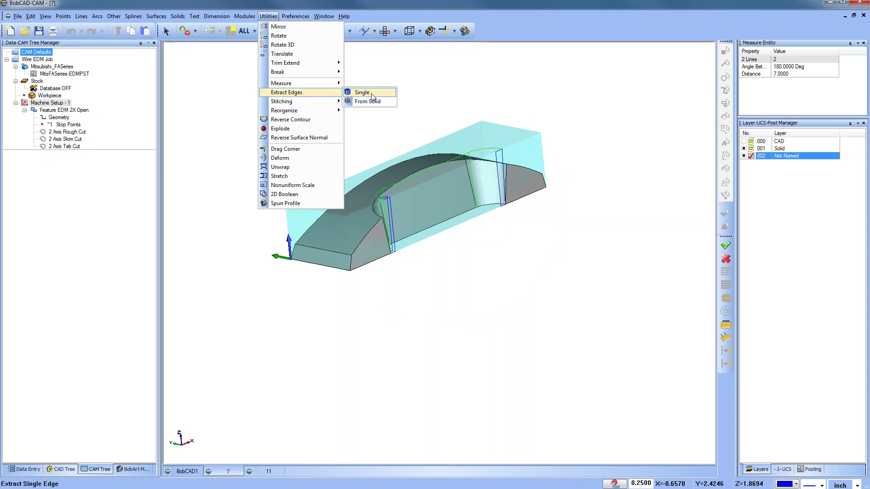
left_click(372, 94)
middle_click_drag(481, 181, 364, 176)
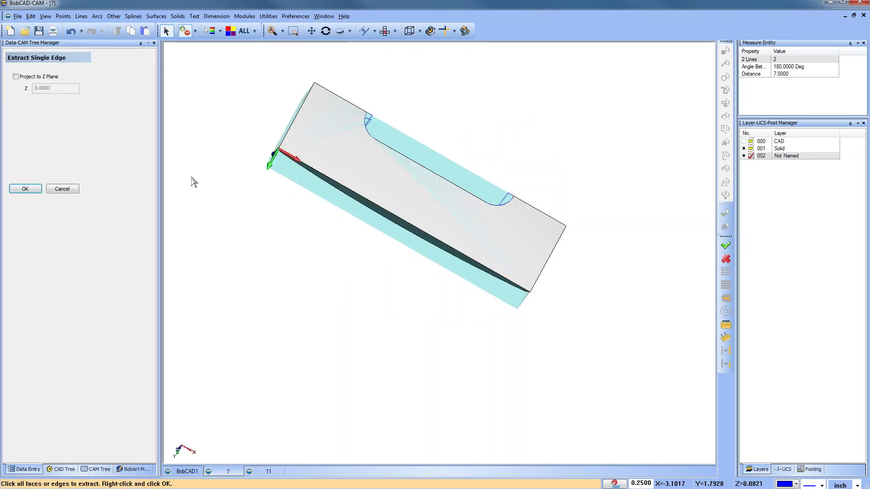
left_click(62, 189)
Hide the Solid layer and blank the 2X Open feature's toolpath
middle_click_drag(454, 109, 390, 317)
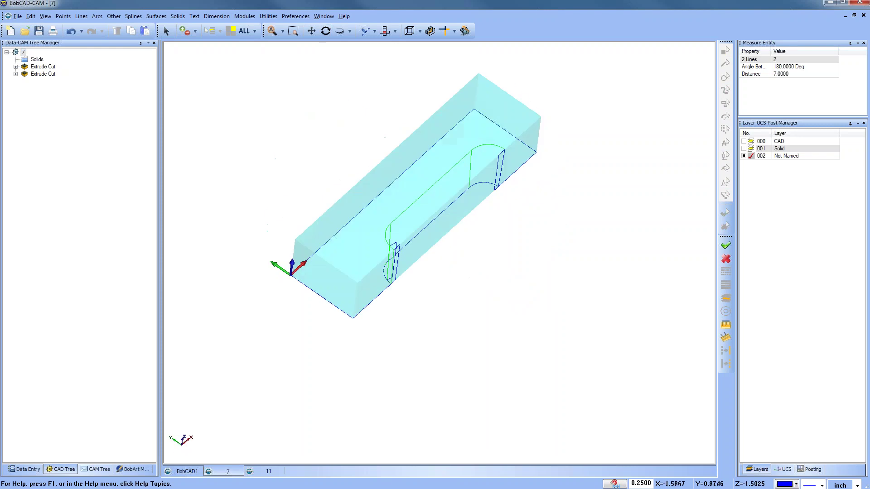
left_click(91, 471)
right_click(56, 110)
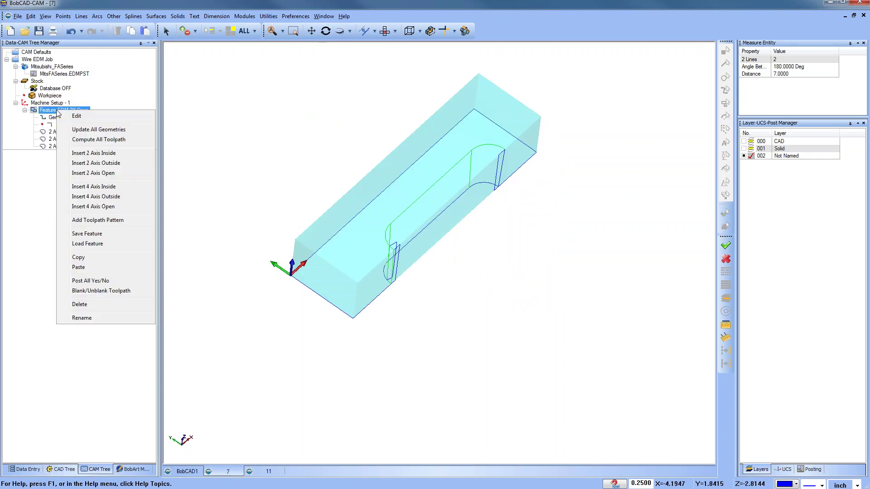
left_click(100, 291)
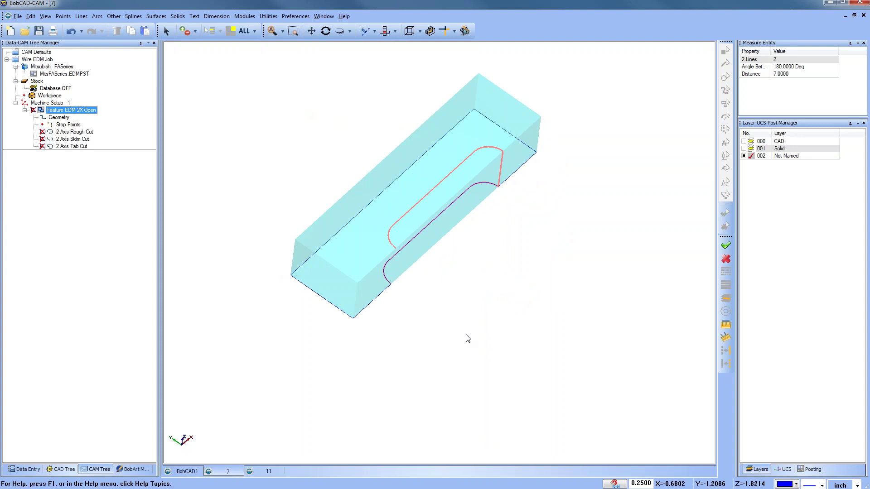
Select part 7's extracted bottom edges and check their total chain length in the Entities Summary
middle_click_drag(468, 338, 385, 296)
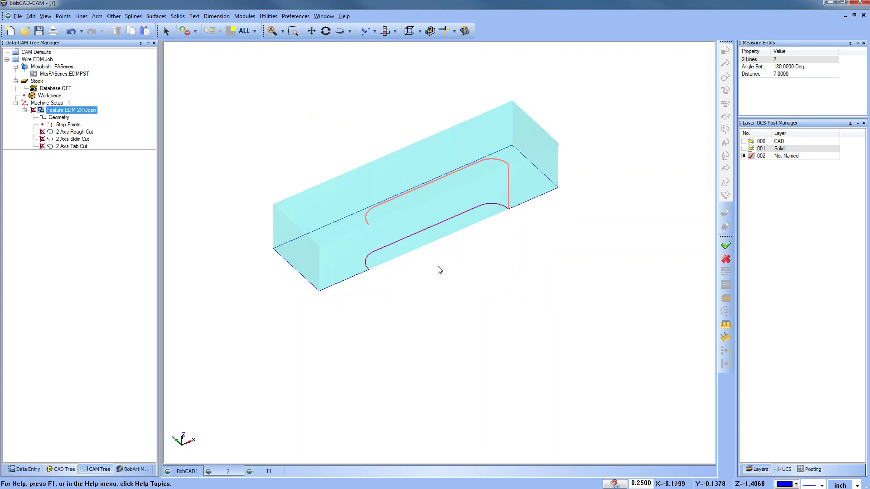
left_click(167, 32)
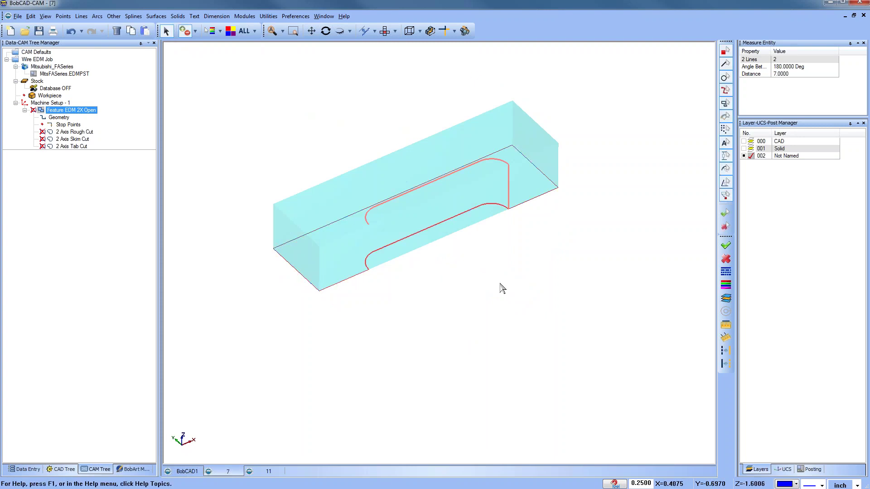
right_click(553, 257)
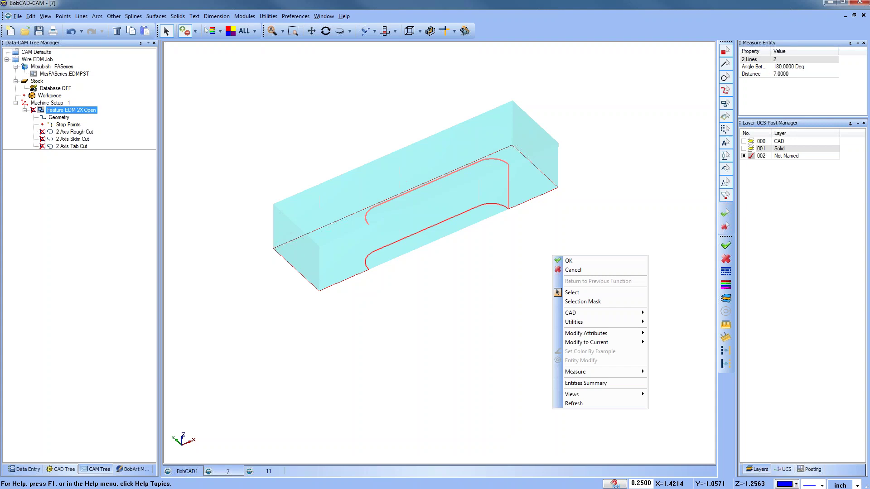
left_click(610, 386)
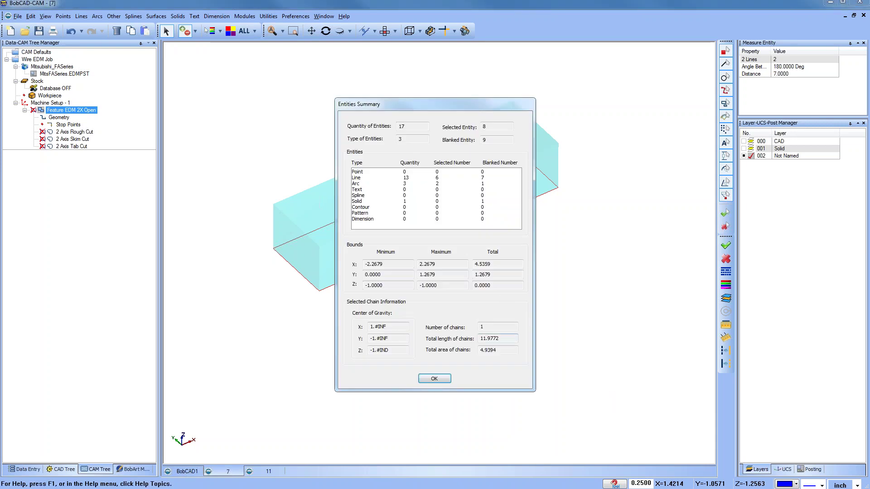
double_click(509, 338)
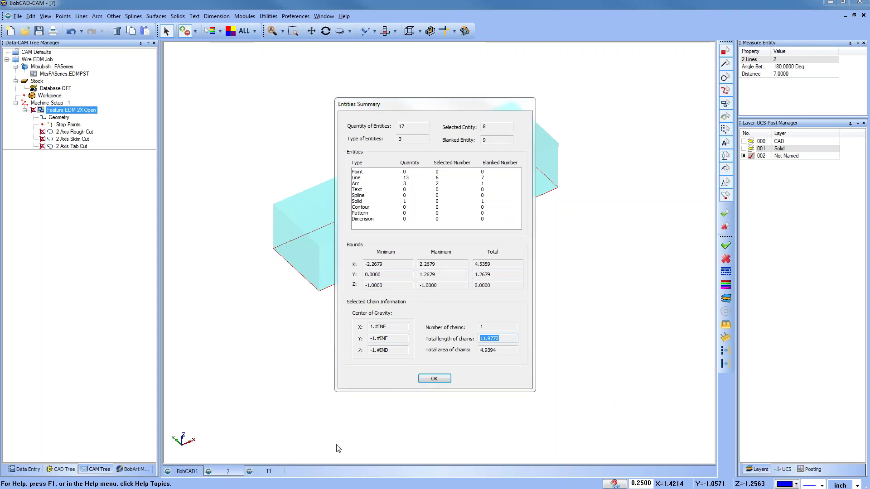
left_click(435, 379)
Switch to part 11, set the 4X Outside feature's glue stop option to No Glue Stop and compute the toolpath
left_click(260, 474)
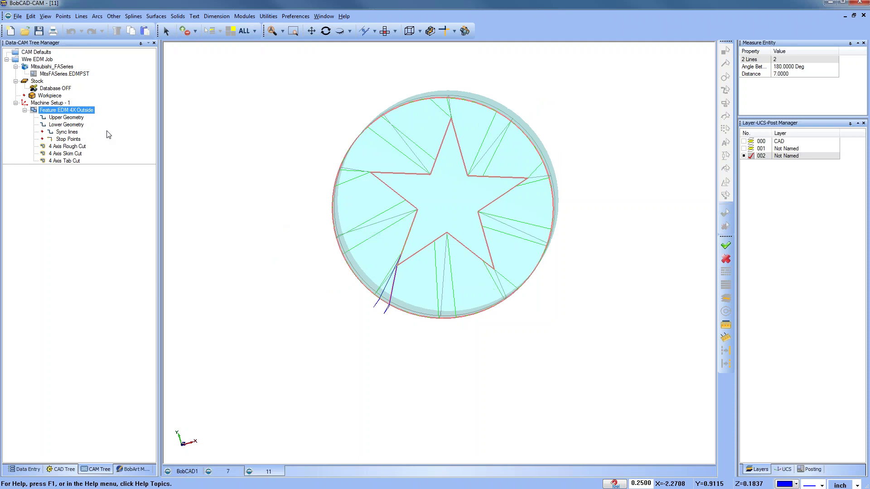
right_click(73, 110)
left_click(120, 117)
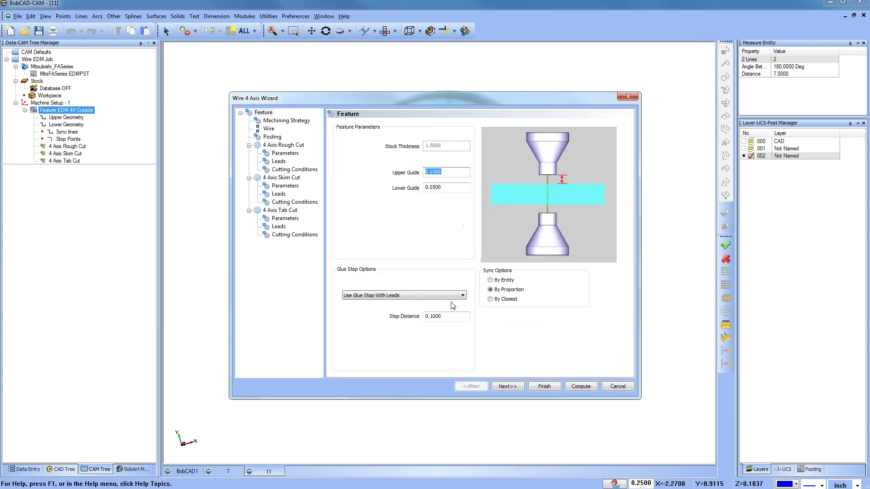
left_click(449, 298)
left_click(403, 303)
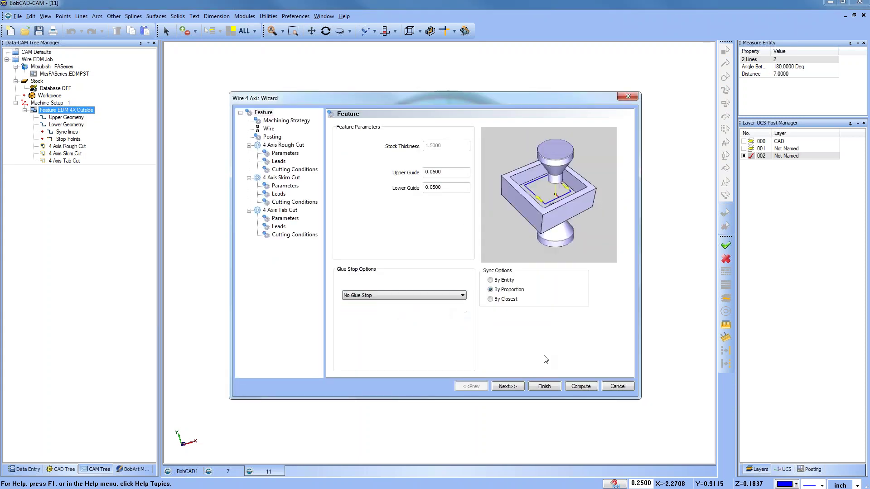
left_click(595, 390)
Compare the upper and lower geometry start points, starting Modify Start Point on the lower geometry
left_click(68, 139)
left_click(67, 117)
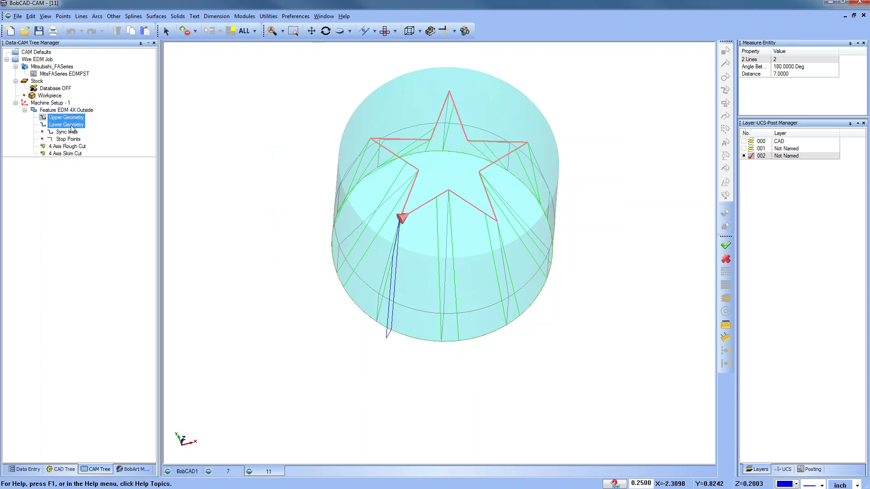
left_click(72, 125)
right_click(73, 126)
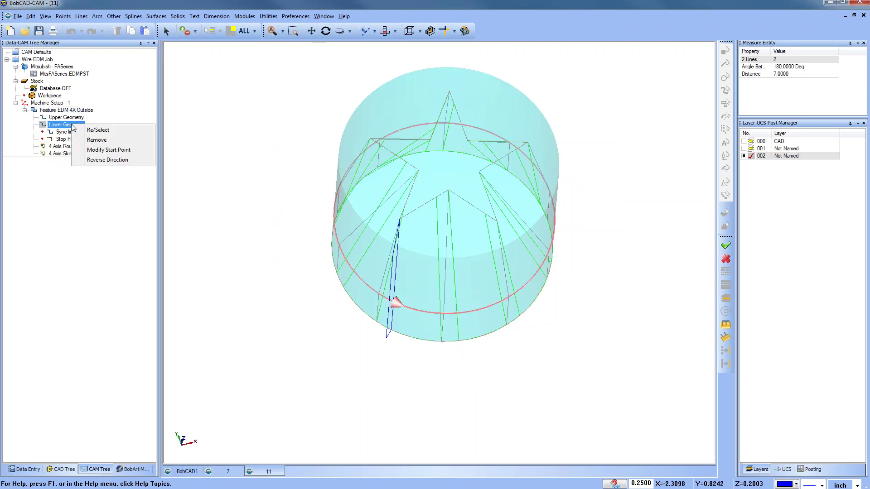
left_click(109, 150)
scroll(385, 301, "up", 3)
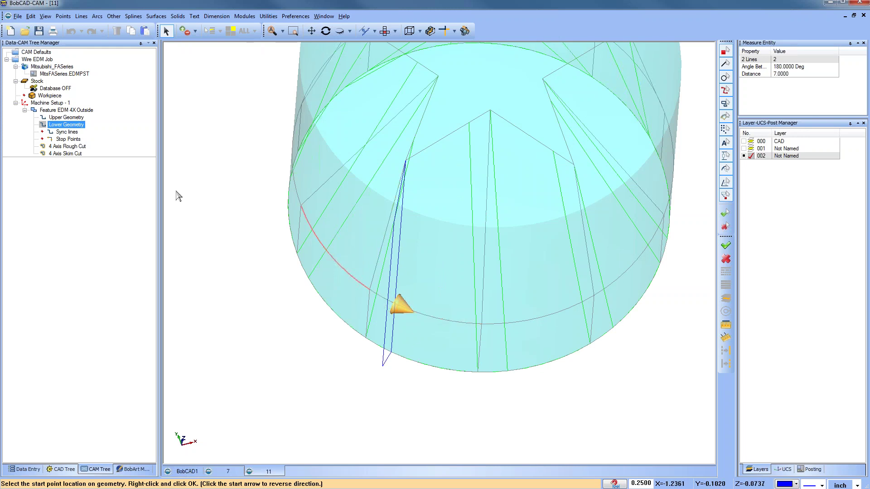
Set the 4X Outside feature to Use Glue Stop With Leads with a stop distance of 0 and finish the wizard
left_click(68, 110)
right_click(80, 110)
left_click(107, 119)
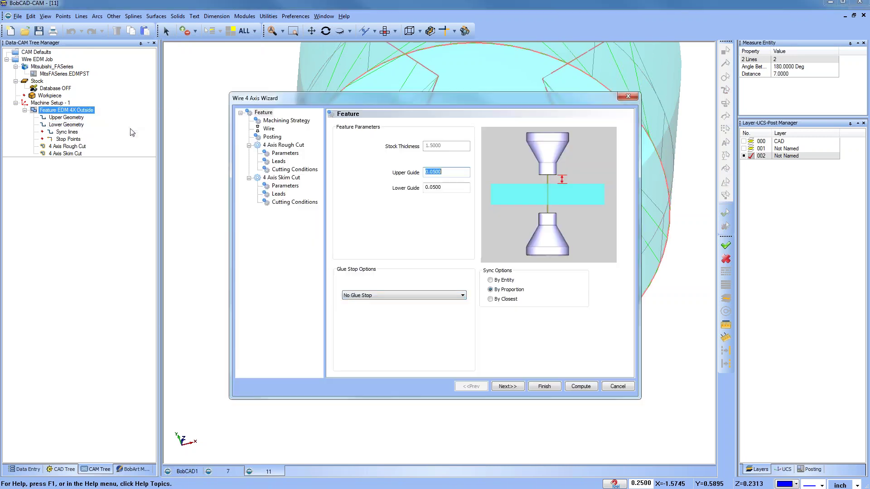
left_click(395, 296)
left_click(396, 305)
double_click(433, 317)
type("0")
left_click(401, 295)
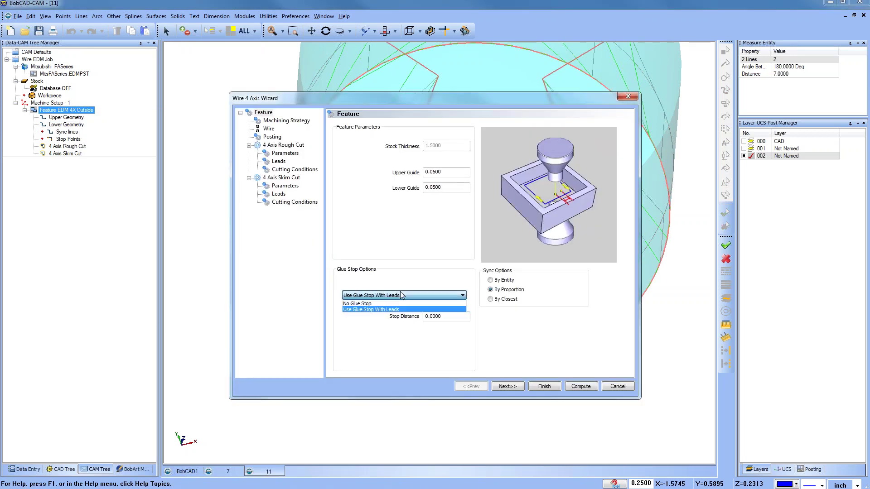
left_click(399, 311)
left_click(544, 387)
Start Modify Start Point on the lower geometry again and examine possible start locations along the circle near the lead-in
left_click(66, 124)
right_click(71, 126)
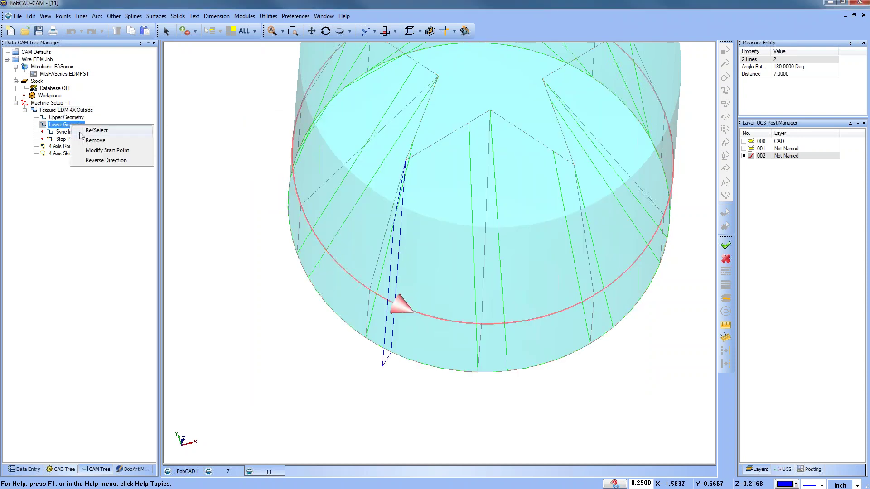
left_click(108, 150)
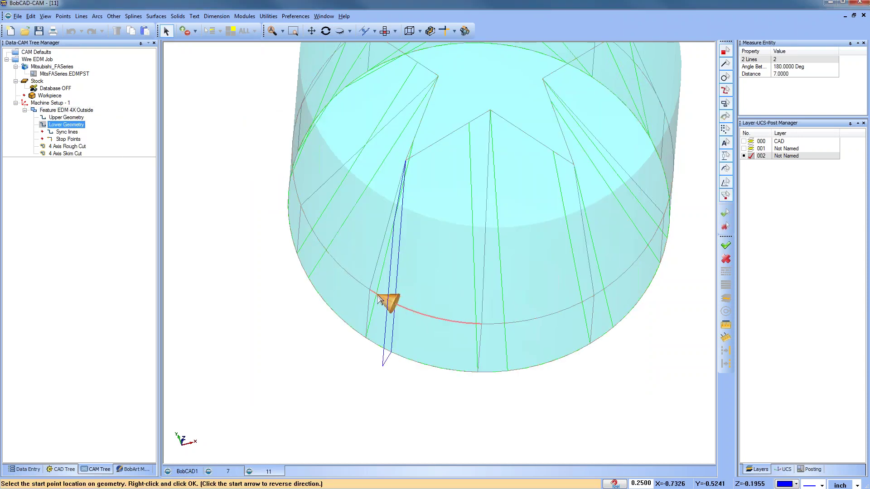
mouse_move(460, 290)
middle_mouse_down()
mouse_move(457, 322)
mouse_move(449, 317)
mouse_move(455, 304)
middle_mouse_up()
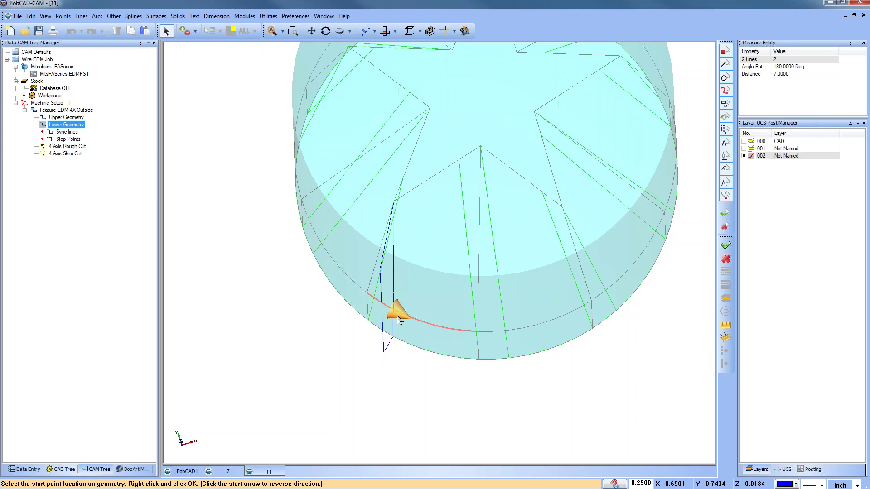
right_click(67, 147)
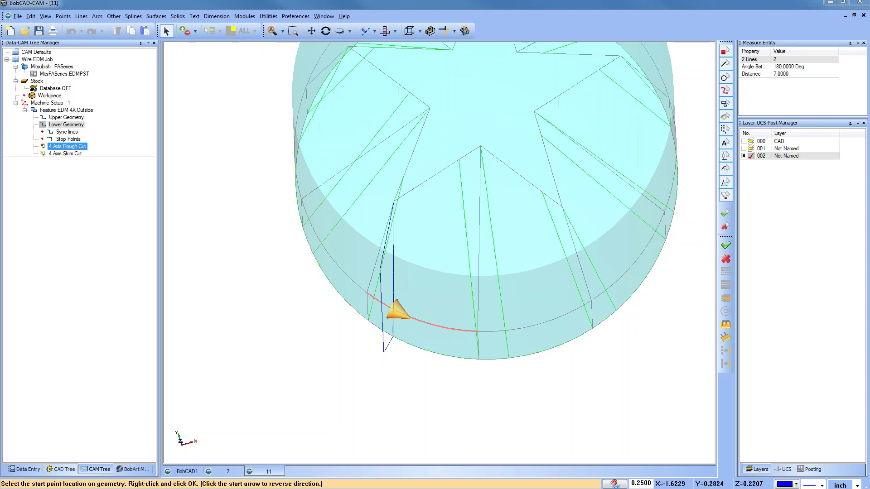
Review the Wire EDM job's machine, setup and posting settings, leaving Output Subprograms off and the post output type at G Code
right_click(37, 60)
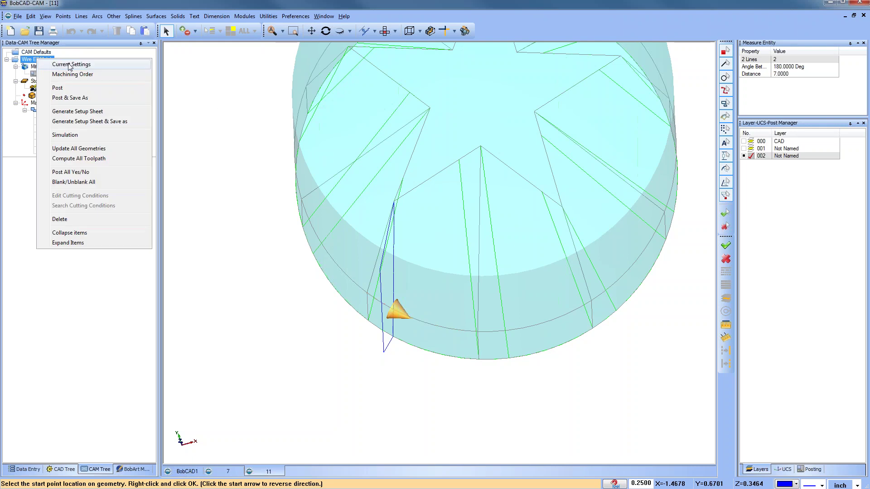
left_click(69, 65)
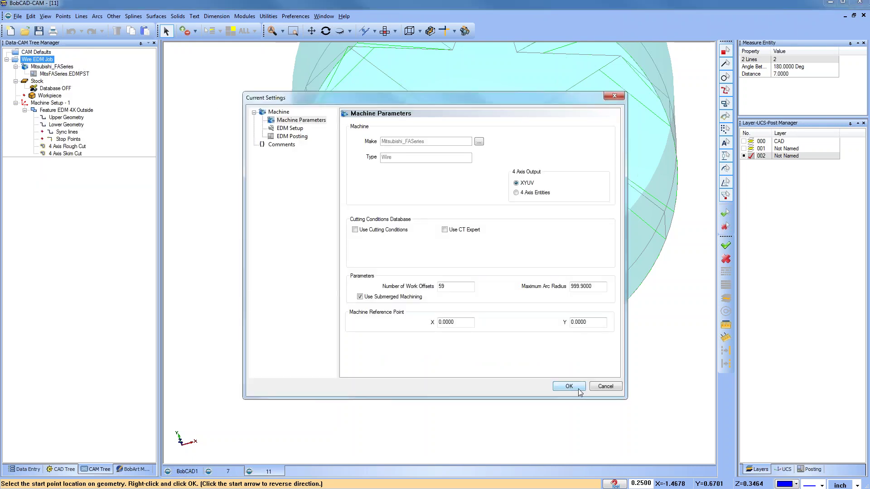
left_click(296, 130)
left_click(296, 138)
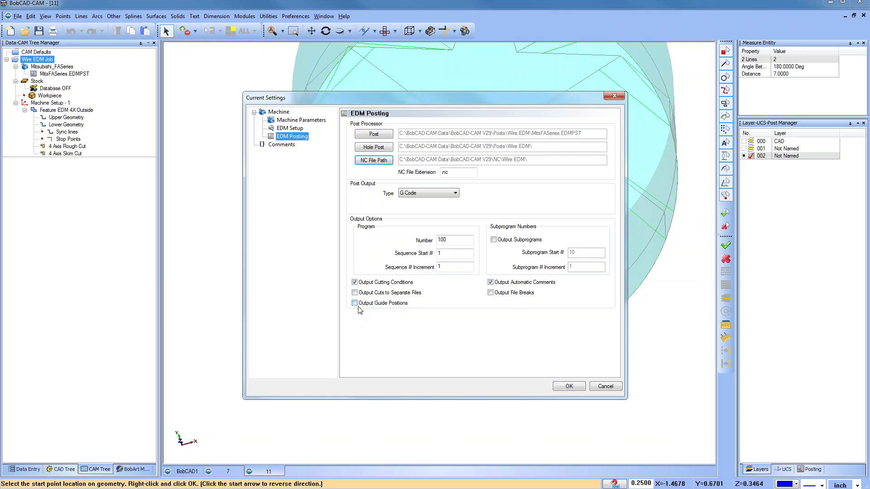
left_click(499, 241)
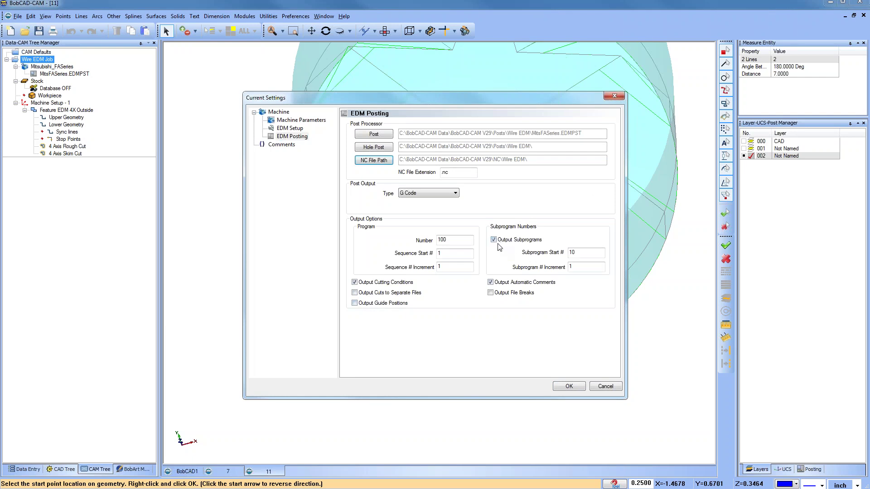
left_click(493, 239)
left_click(437, 193)
left_click(436, 205)
left_click(570, 386)
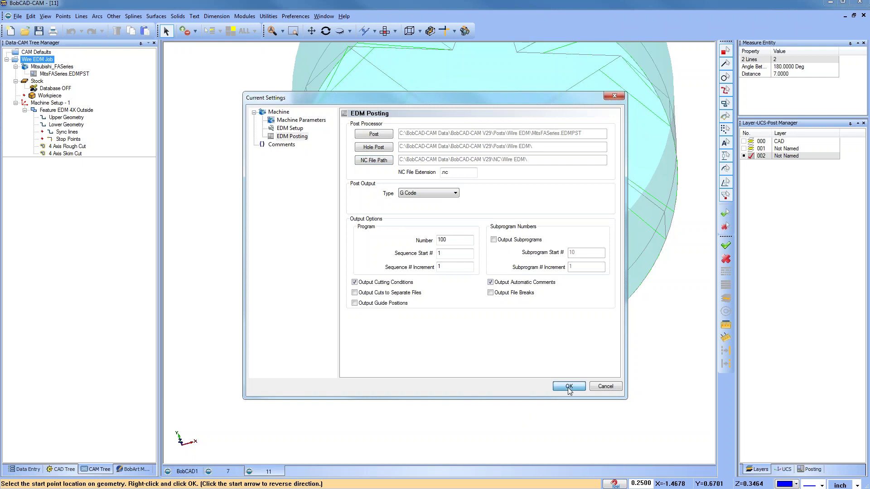
Browse the available Wire EDM post processors and open MitsAESeries.EDMPST in Notepad
right_click(81, 74)
left_click(97, 88)
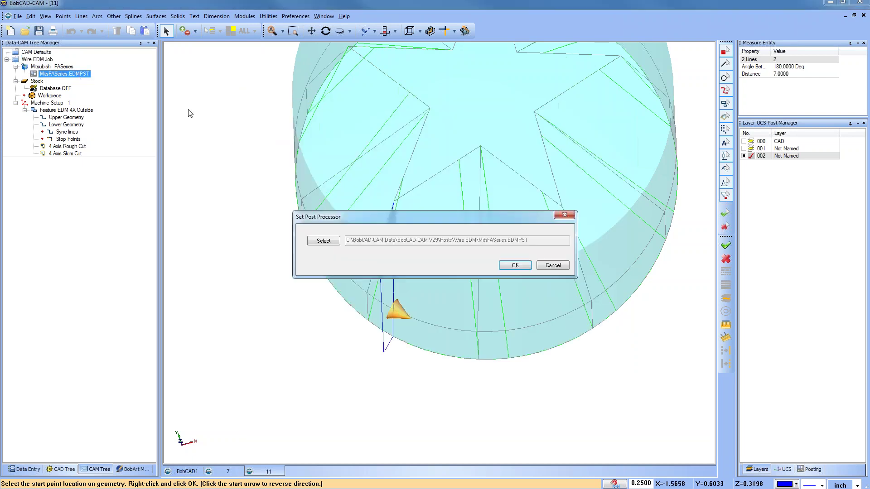
left_click(324, 241)
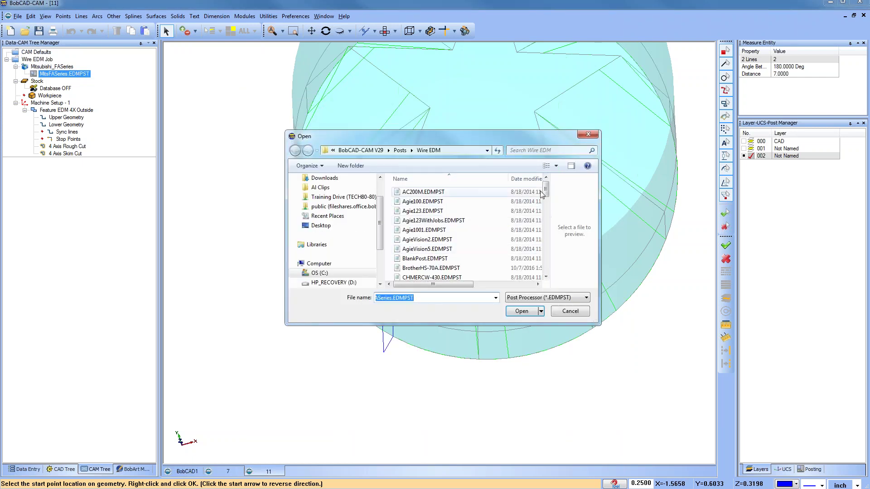
left_click_drag(546, 190, 547, 203)
left_click(453, 257)
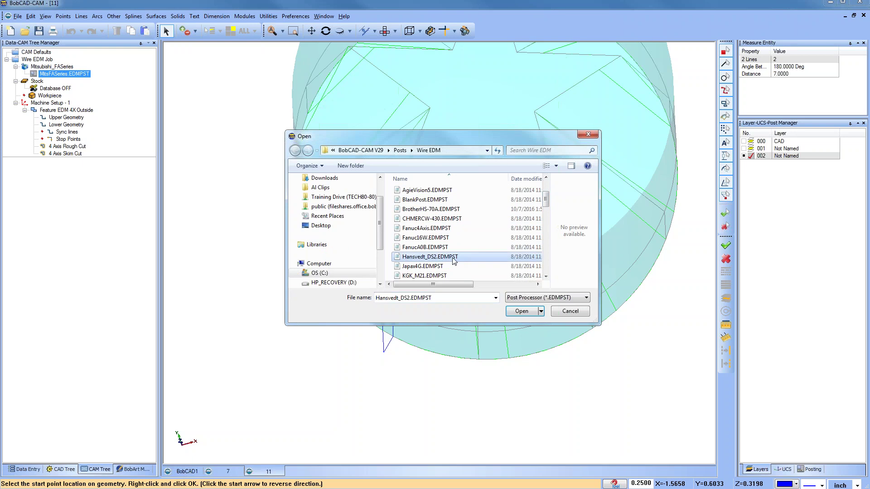
scroll(453, 262, "down", 4)
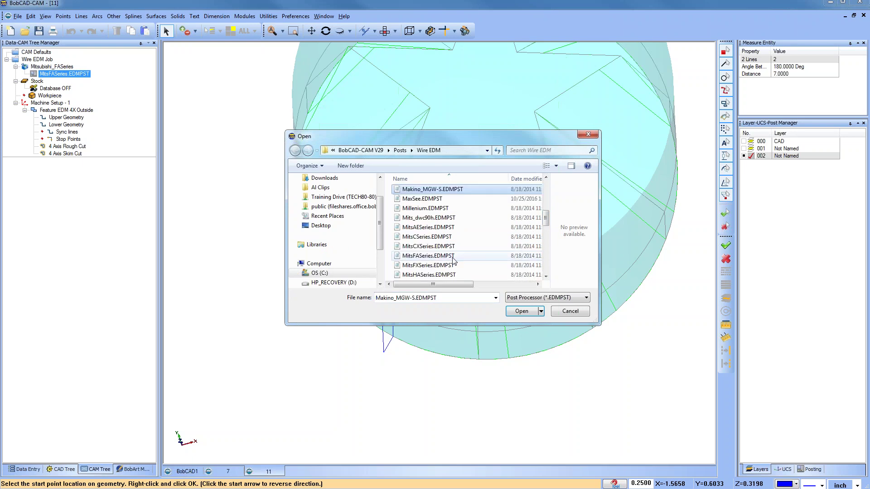
left_click(440, 228)
right_click(440, 231)
key("Escape")
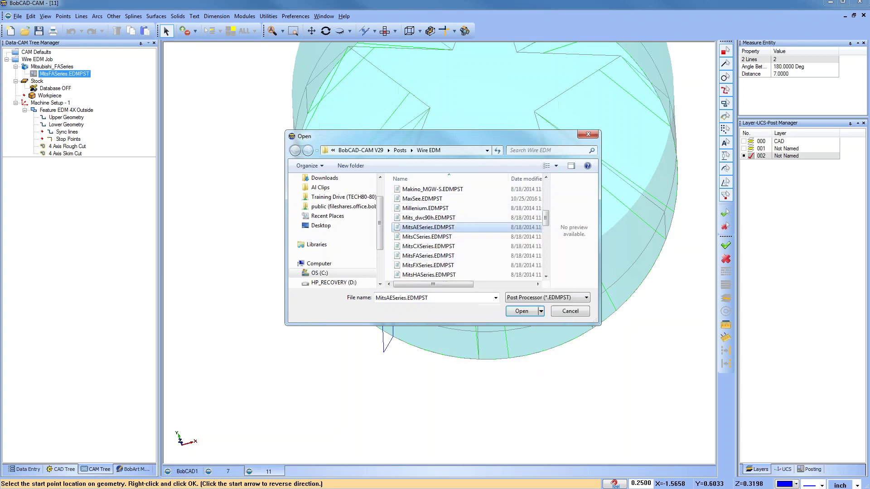
Examine the start-of-file and subprogram sections of the MitsAESeries post, close the file and cancel the post processor selection
scroll(484, 286, "down", 8)
scroll(484, 286, "down", 1)
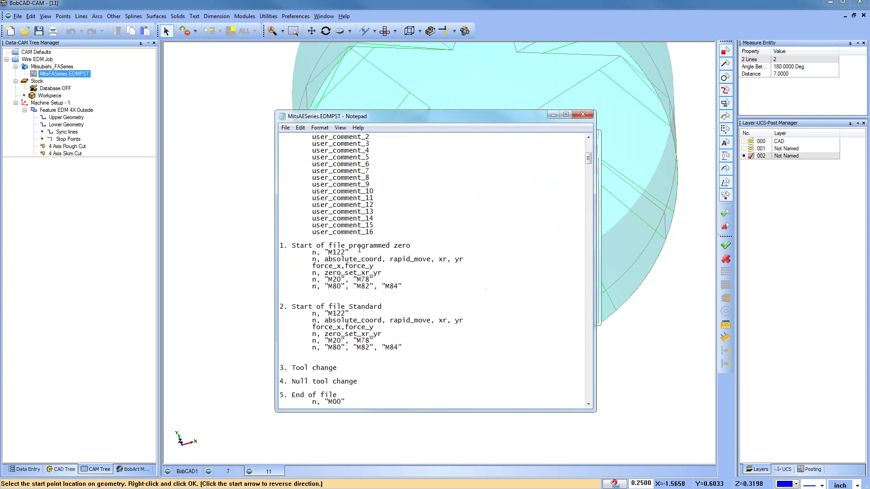
scroll(426, 276, "down", 1)
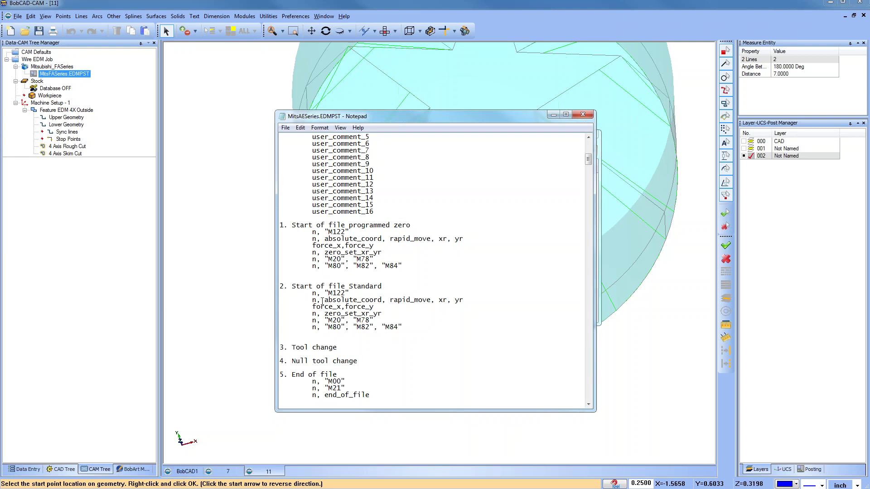
left_click_drag(323, 300, 384, 302)
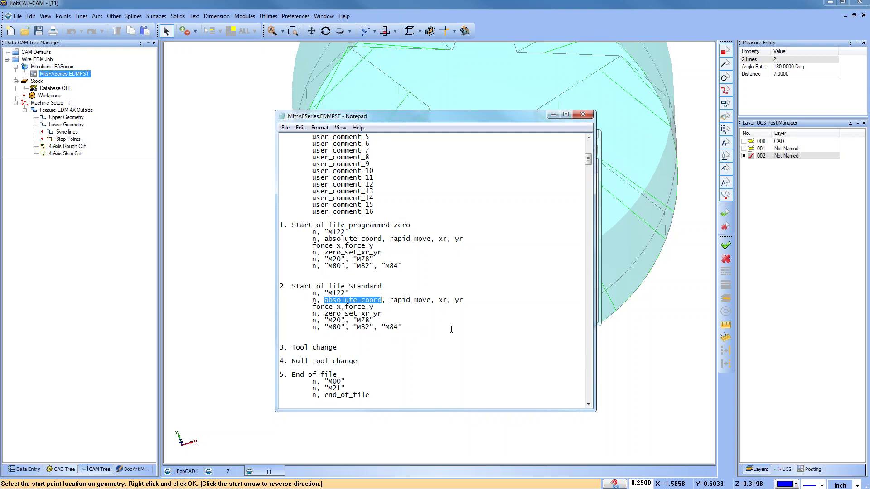
scroll(451, 330, "down", 6)
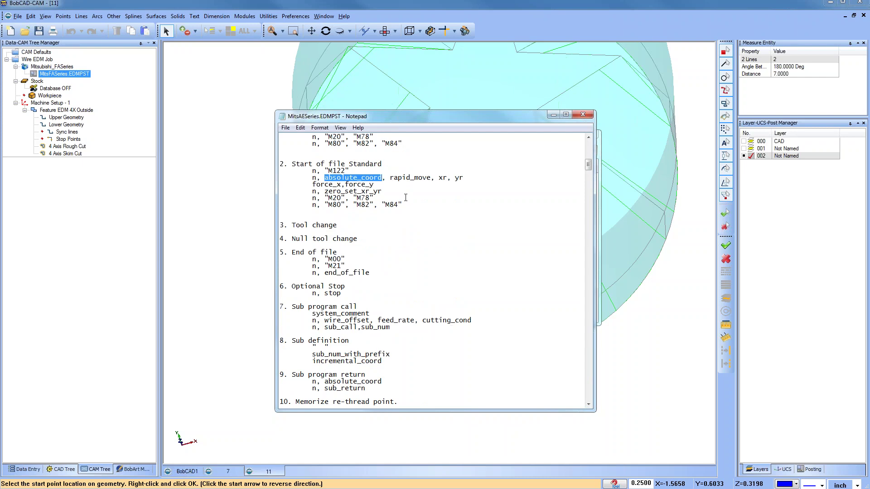
left_click(583, 115)
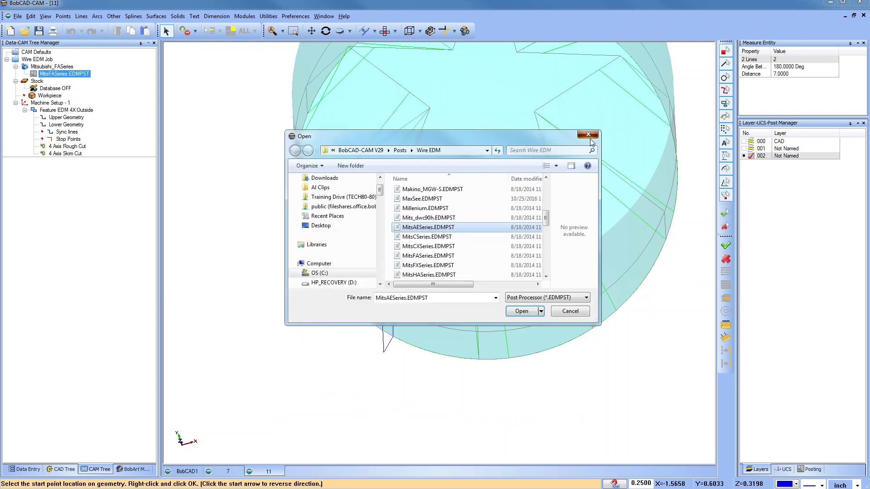
left_click(589, 136)
left_click(558, 265)
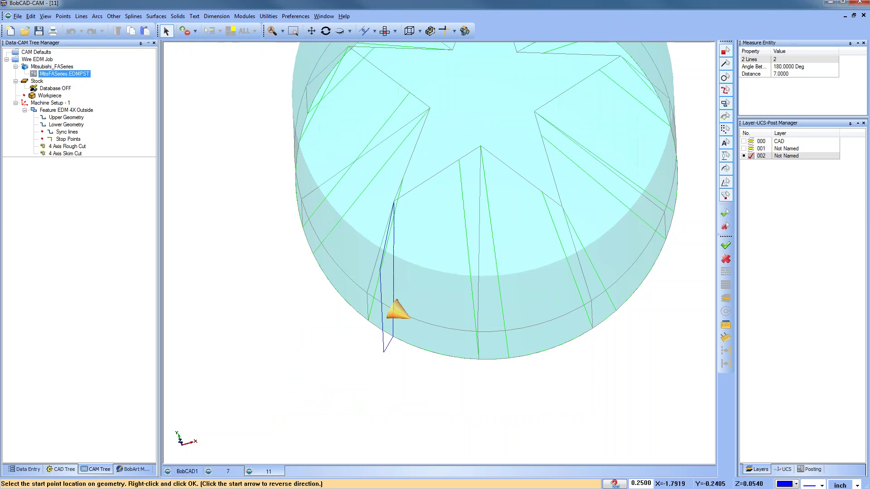
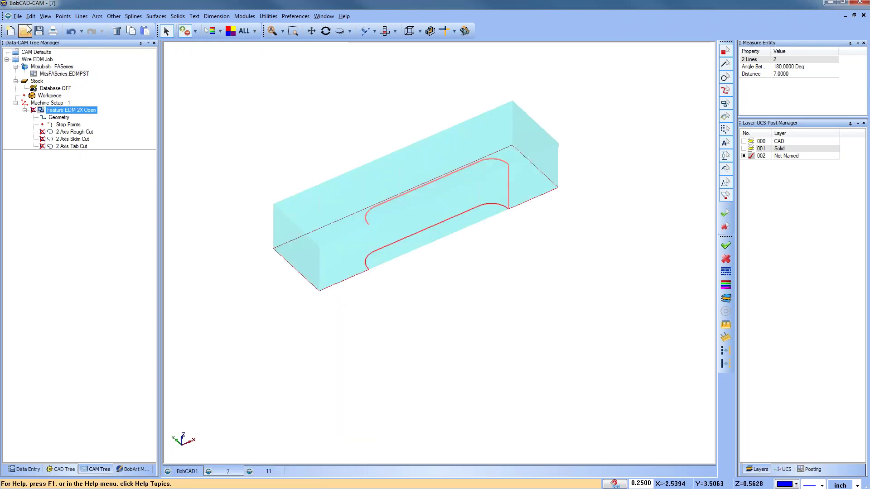
Open the part file 10.bbcd from the Part File folder
left_click(25, 31)
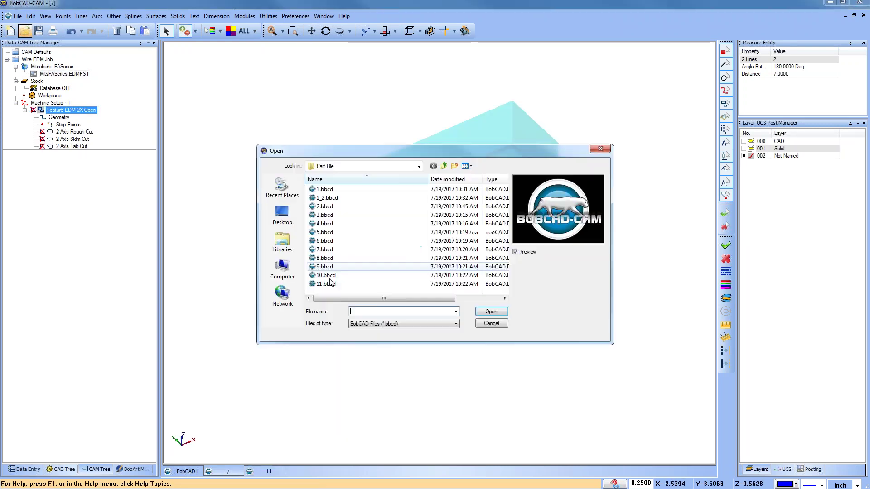
left_click(326, 283)
left_click(327, 275)
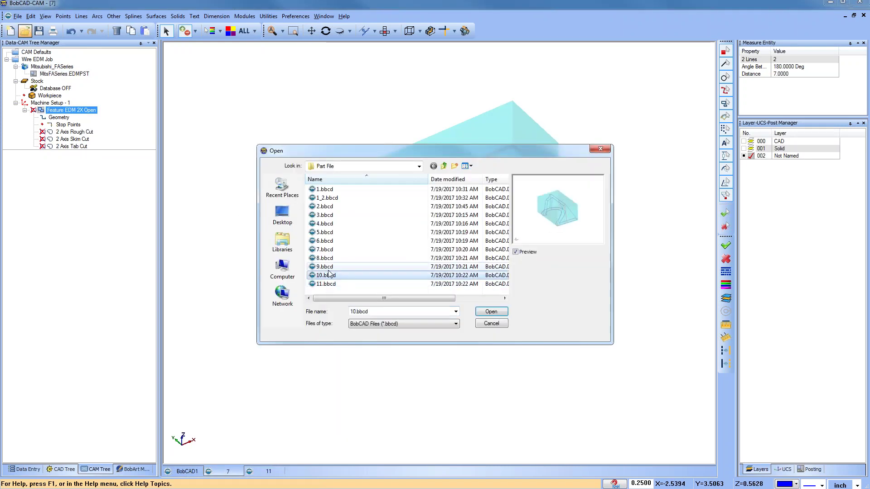
left_click(491, 312)
left_click_drag(485, 321, 344, 358)
Examine the start points and directions of the upper and lower geometry in the 4-axis outside feature from the top view
left_click(69, 118)
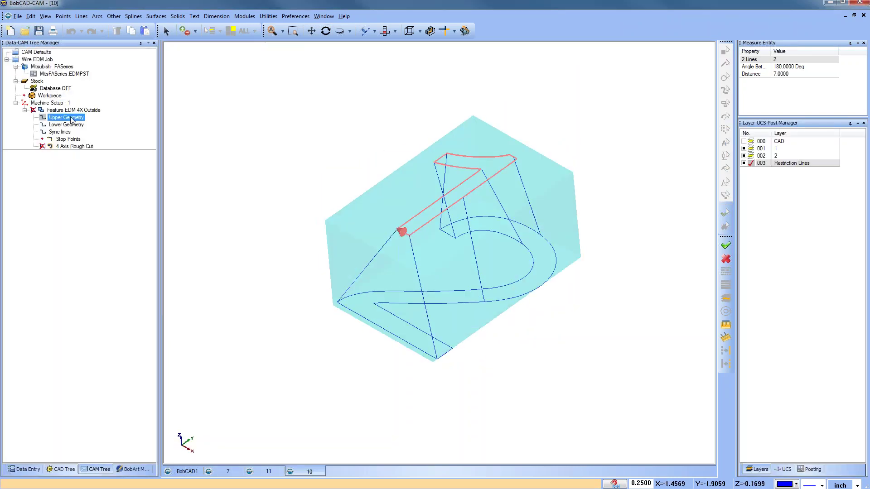
left_click(70, 126)
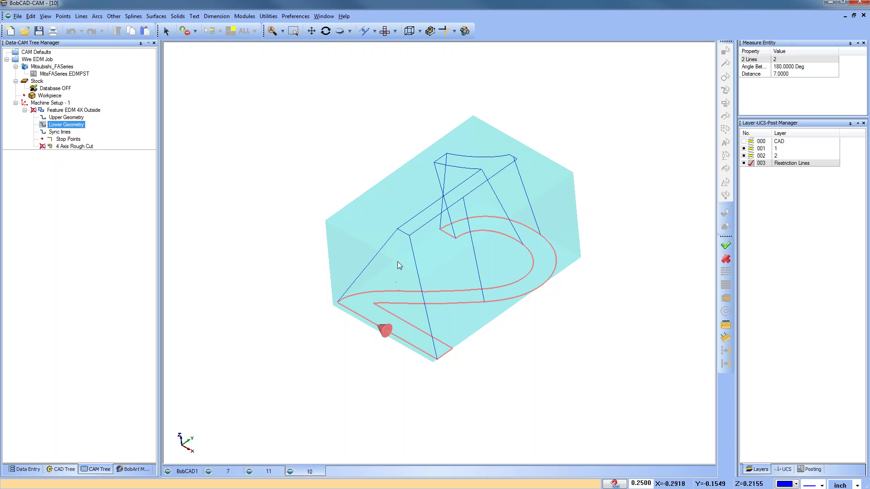
left_click_drag(457, 262, 461, 325)
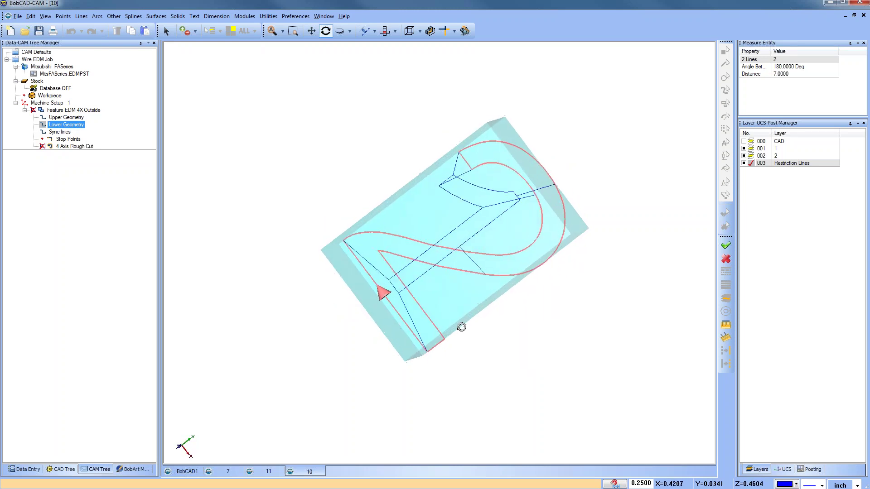
left_click(386, 30)
scroll(461, 364, "up", 3)
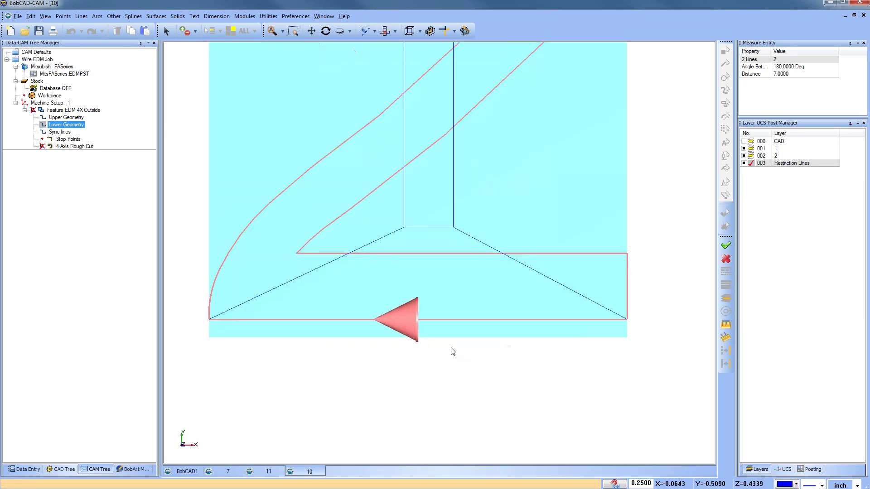
left_click(66, 119)
left_click(65, 125)
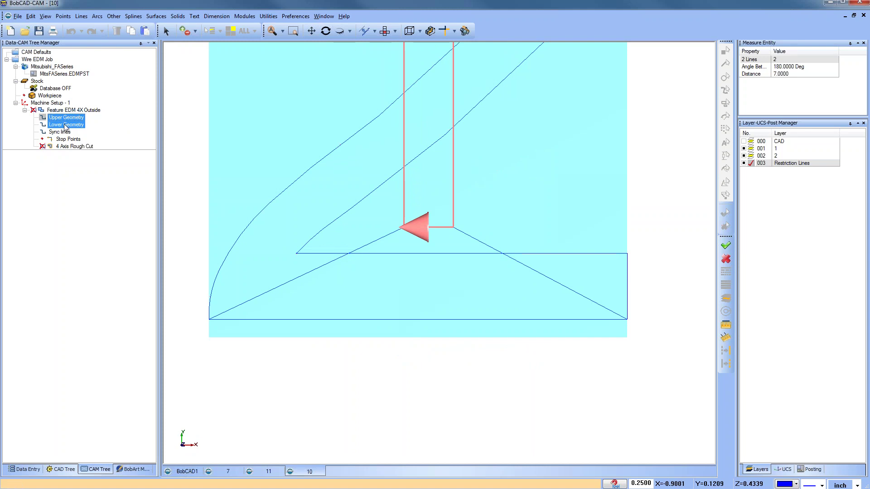
Remove the 4-axis feature's lower geometry and reselect the number 2 profile by its base line
right_click(69, 126)
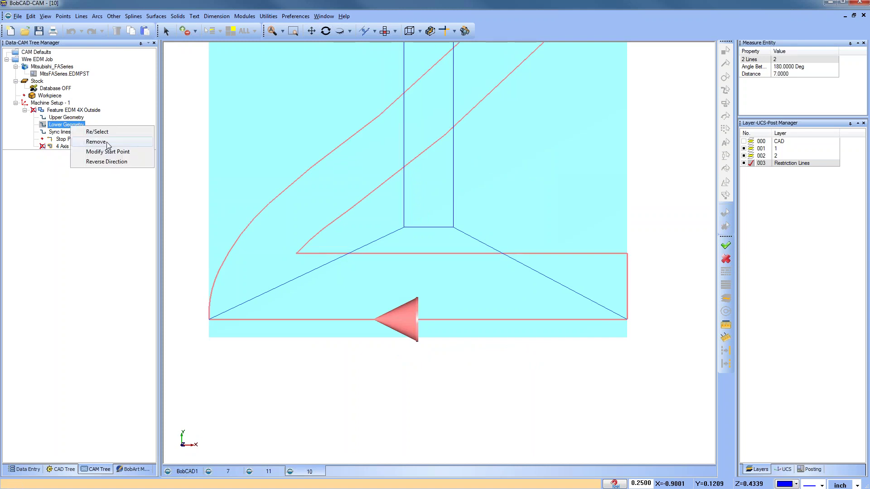
left_click(108, 144)
right_click(81, 125)
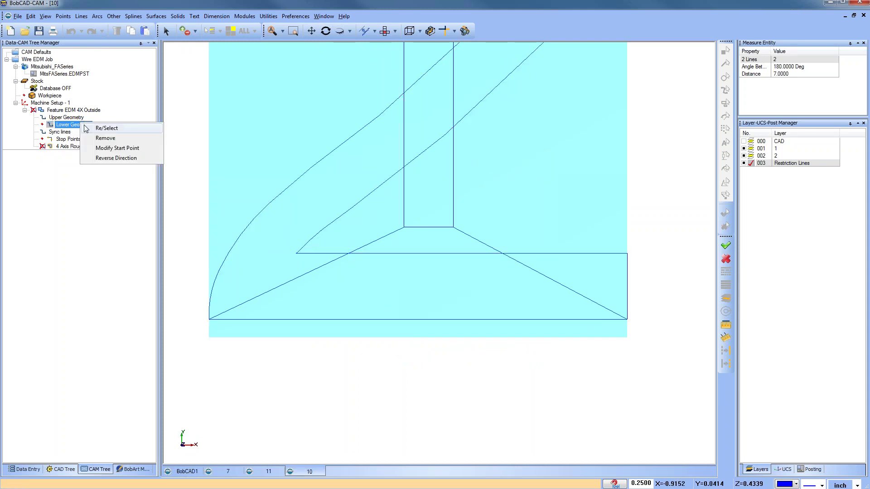
left_click(104, 129)
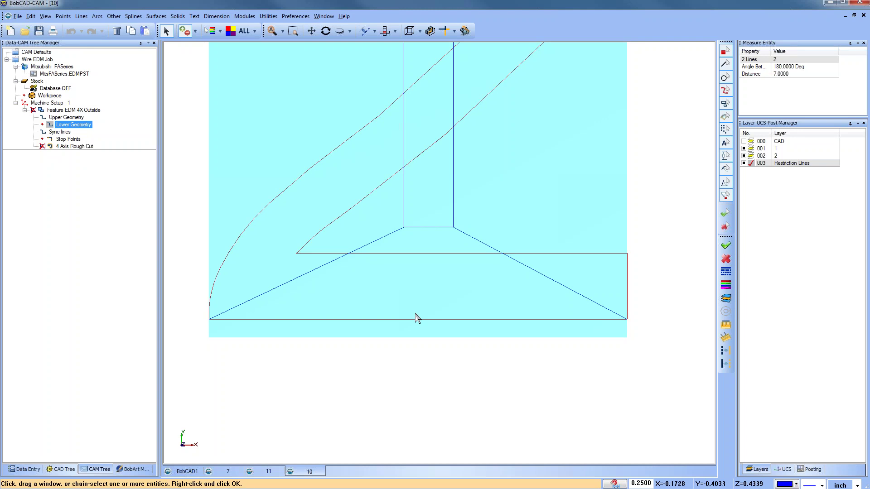
left_click(394, 320)
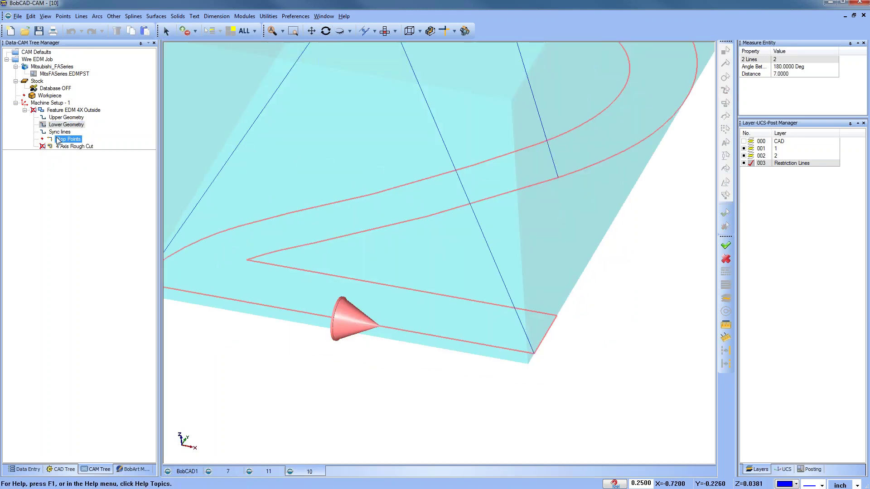
Use Modify Start Point to place the lower geometry's start at the middle of the number 2 profile's base line
right_click(71, 127)
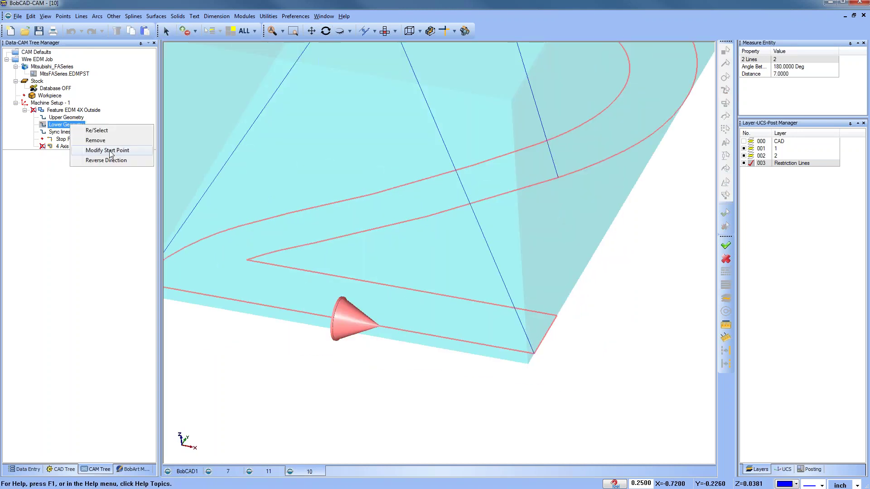
left_click(111, 154)
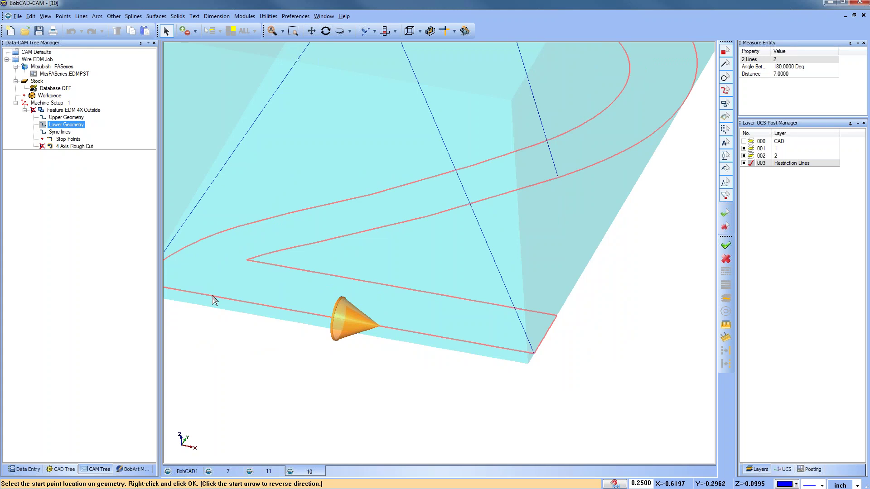
scroll(281, 320, "down", 3)
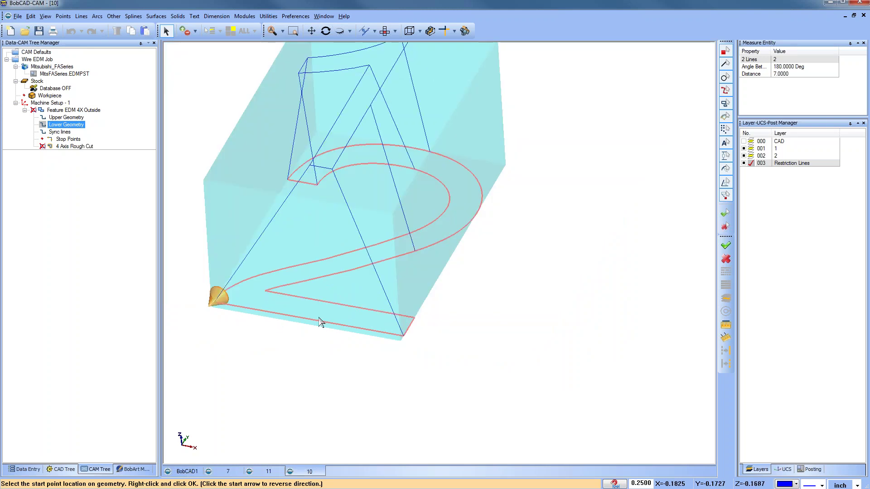
left_click(403, 335)
left_click(331, 322)
left_click(304, 320)
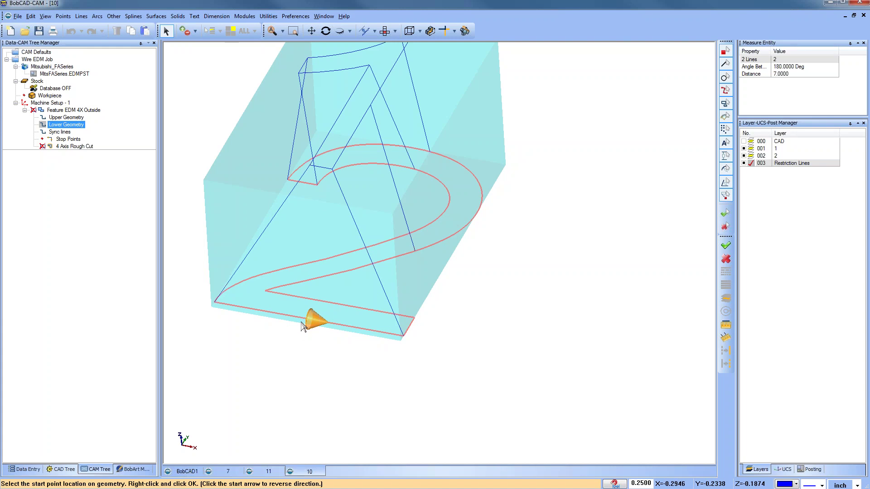
right_click(320, 335)
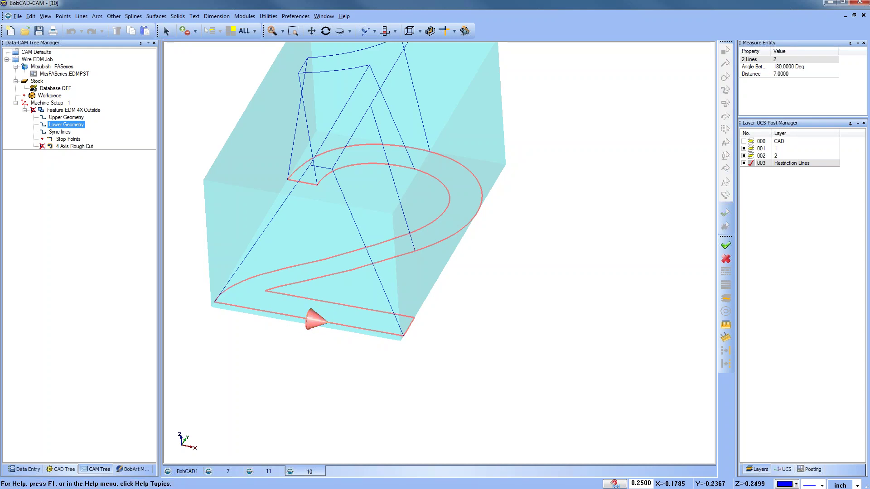
left_click(385, 30)
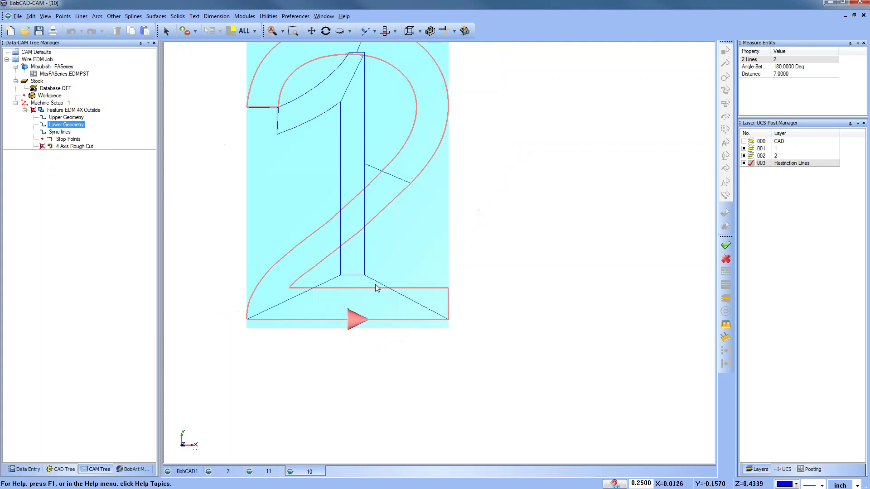
right_click(536, 197)
left_click(561, 204)
Place points on entity at 50 percent along the base lines of the number 2 and number 1 profiles
middle_click_drag(375, 325, 352, 268)
left_click(69, 110)
left_click(50, 103)
left_click(63, 16)
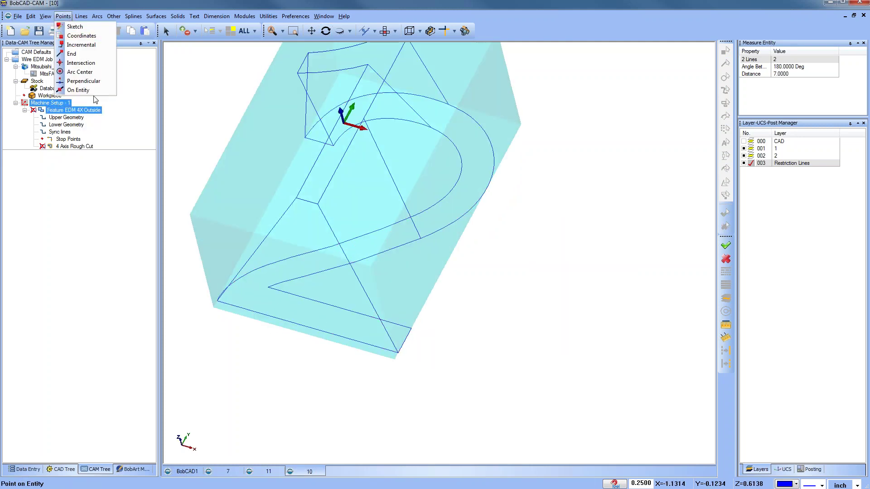
left_click(78, 90)
left_click(301, 325)
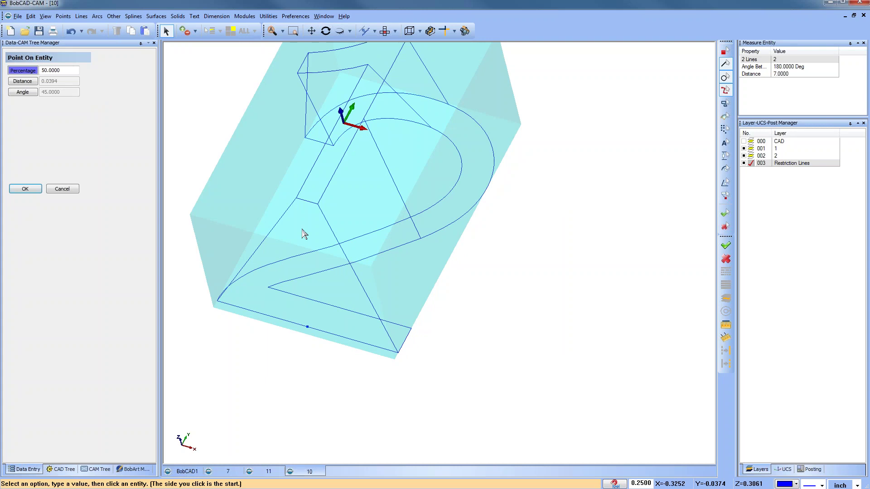
left_click(311, 203)
right_click(510, 211)
left_click(525, 218)
Compare the upper and lower geometry start arrows with the midpoints placed on the base lines
left_click(97, 469)
left_click(66, 118)
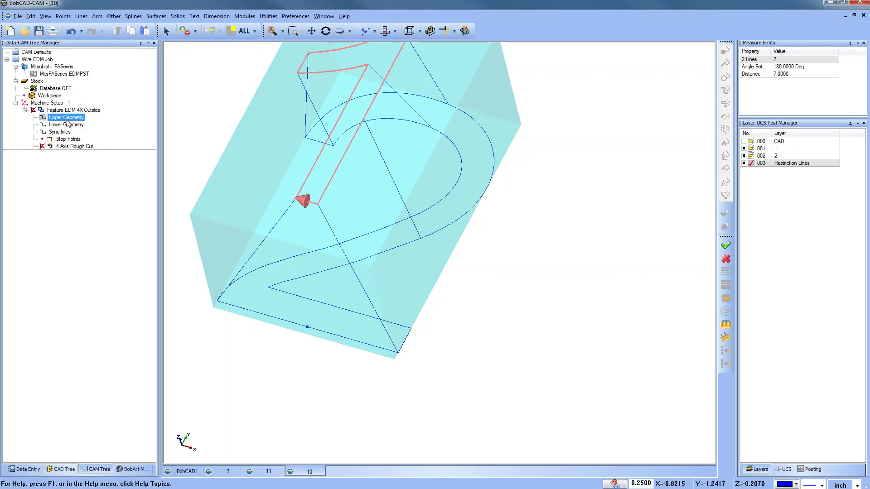
left_click(67, 124)
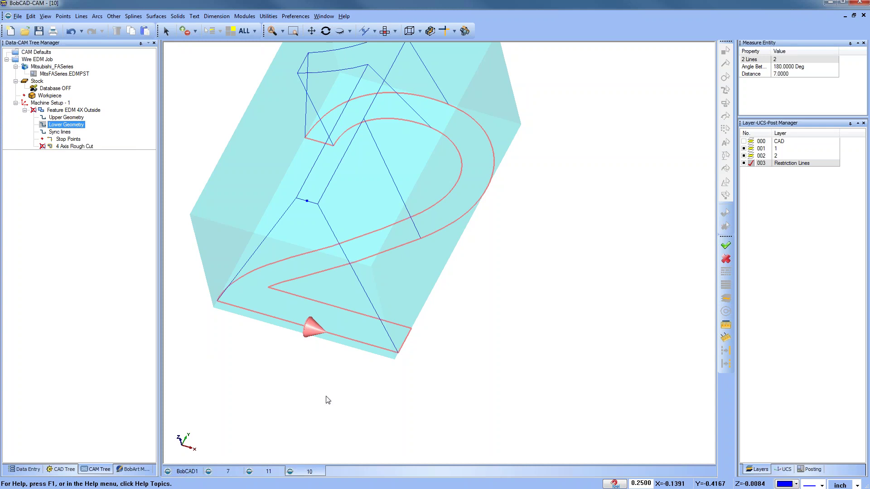
middle_click_drag(330, 367, 438, 340)
scroll(441, 340, "up", 5)
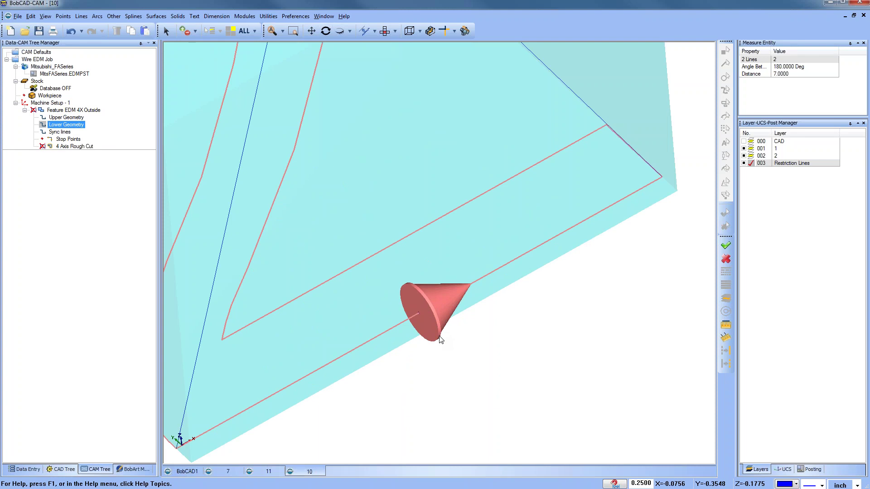
Switch to part 11, add a new active layer and turn off the 4-axis outside feature's toolpath display
left_click(270, 474)
middle_click_drag(439, 349, 388, 200)
right_click(388, 200)
right_click(798, 157)
left_click(811, 164)
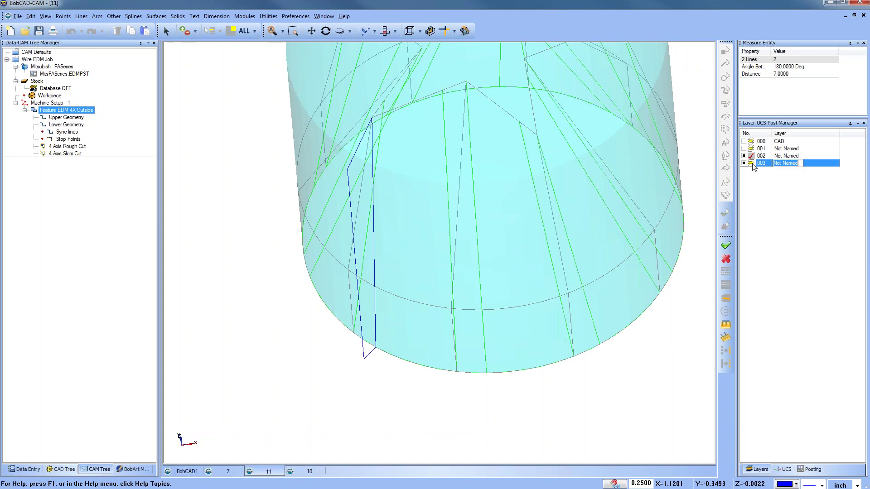
right_click(63, 111)
left_click(113, 294)
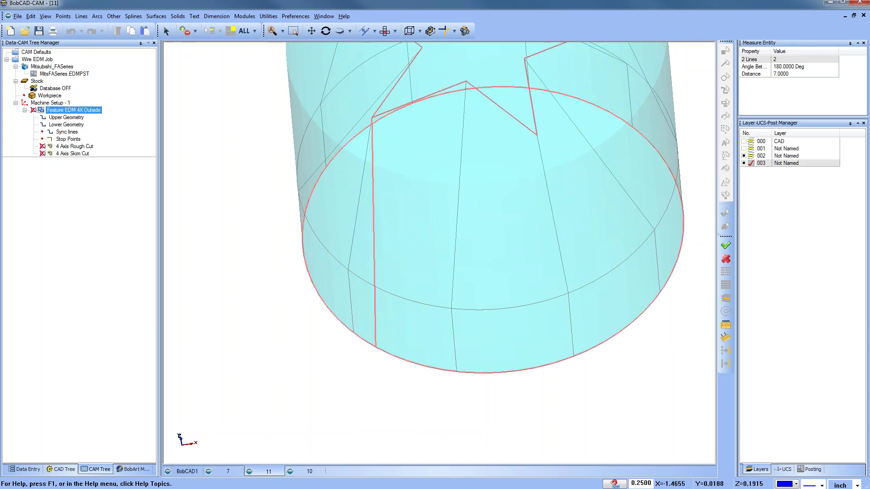
Extract a single arc edge at the base of the star-shaped solid onto layer 003
middle_click_drag(413, 290, 459, 286)
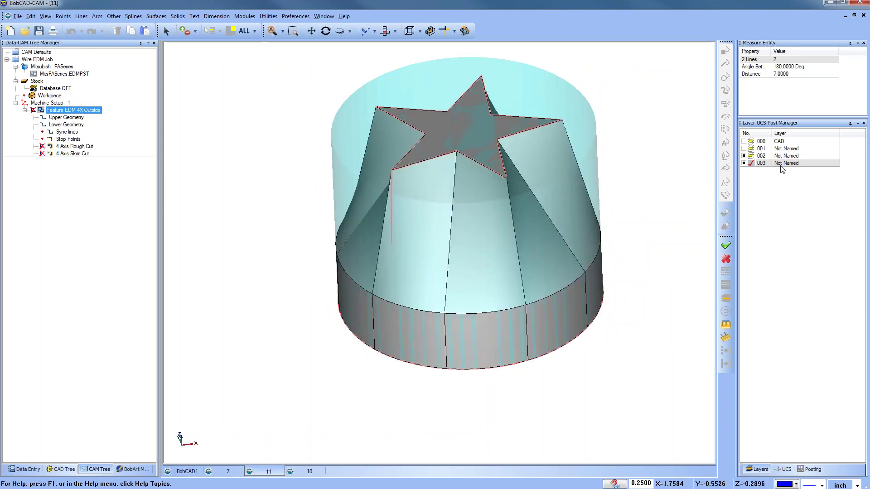
left_click(744, 156)
left_click(745, 156)
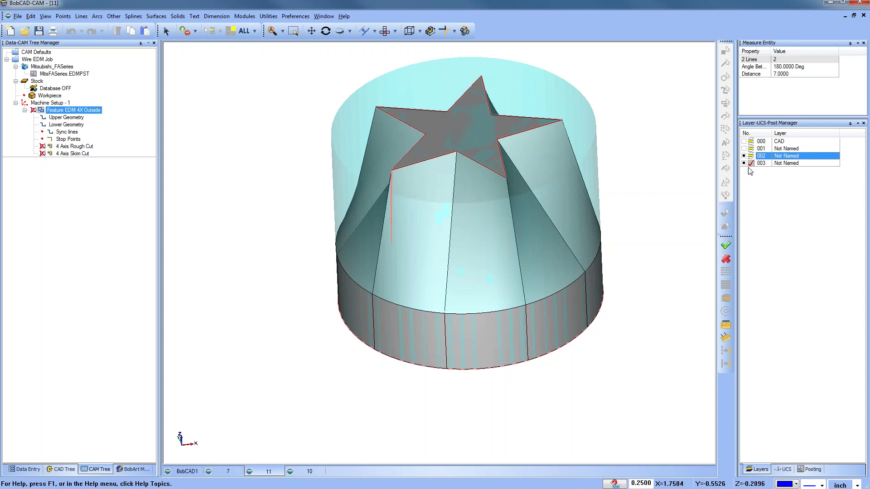
left_click(269, 17)
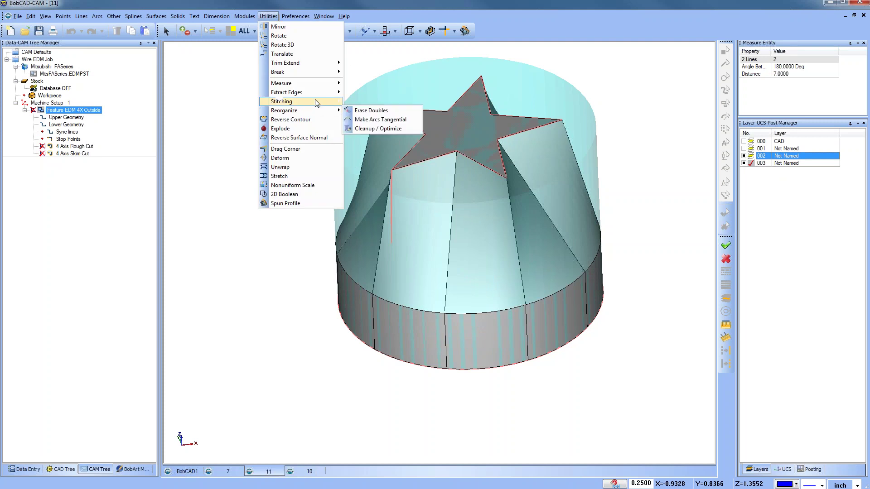
mouse_move(317, 93)
left_click(362, 92)
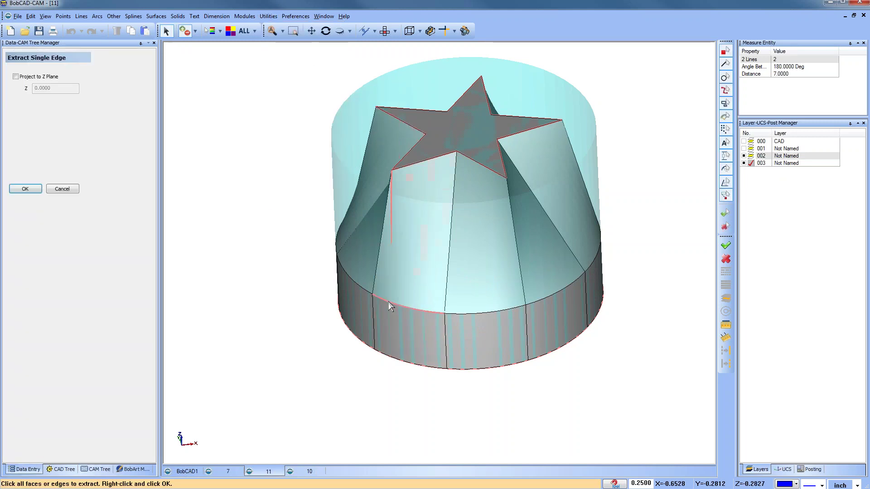
Hide layer 002 and keep layer 001 off to isolate the extracted arc on layer 003
left_click(744, 156)
left_click(743, 149)
left_click(744, 149)
left_click(743, 156)
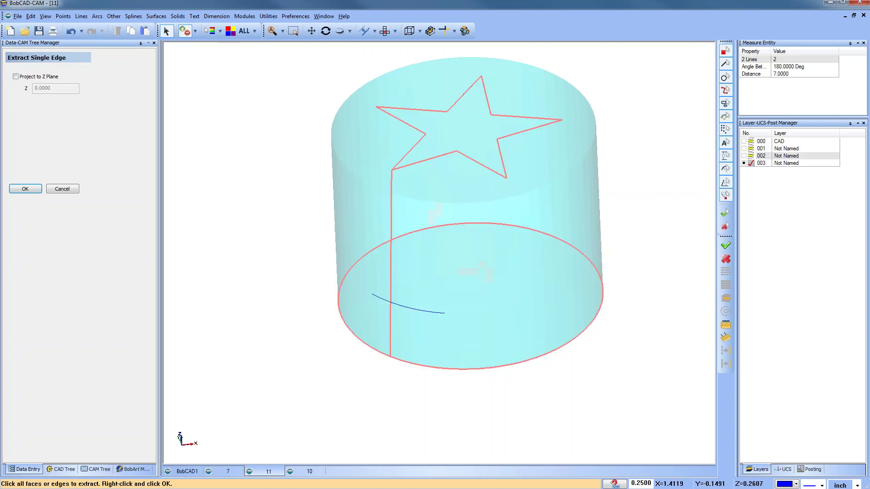
Measure the extracted arc and enlarge the measurement read-out to examine its properties
right_click(659, 200)
left_click(713, 288)
left_click(726, 325)
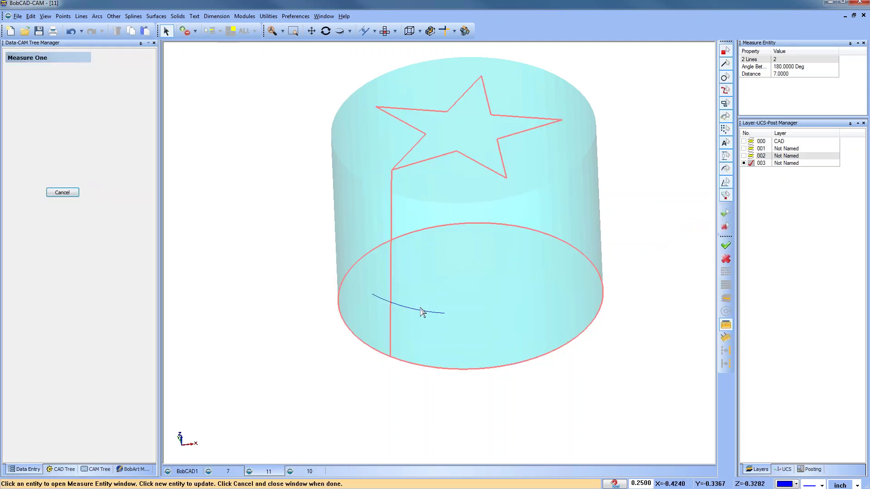
left_click(423, 310)
left_click_drag(814, 119, 814, 128)
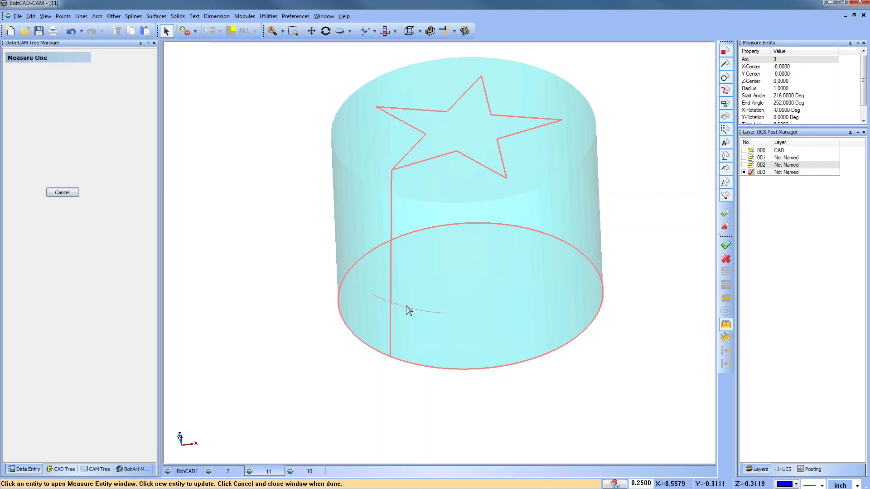
Place a point on entity at 50 percent along the extracted arc
left_click(63, 16)
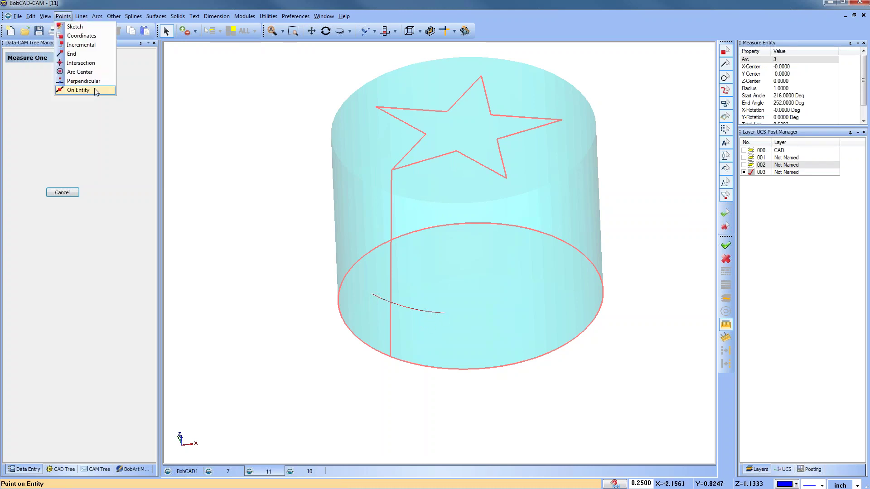
left_click(81, 88)
left_click(374, 296)
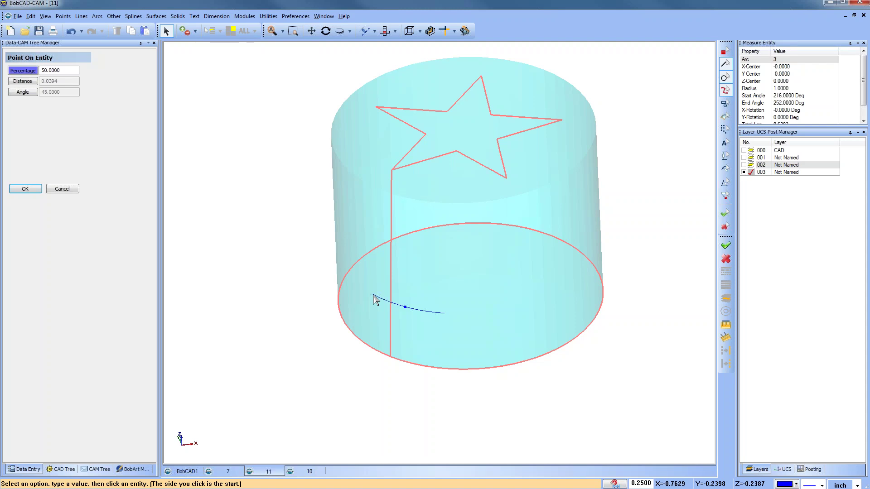
Switch to part 10 and remove the upper geometry from the EDM 4X Outside feature
left_click(232, 474)
left_click(314, 474)
scroll(326, 267, "down", 4)
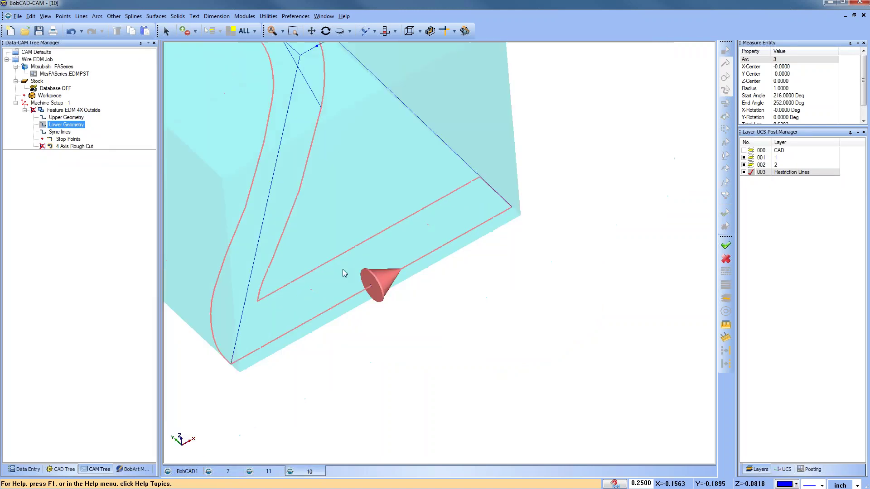
middle_click_drag(331, 298, 411, 262)
right_click(425, 279)
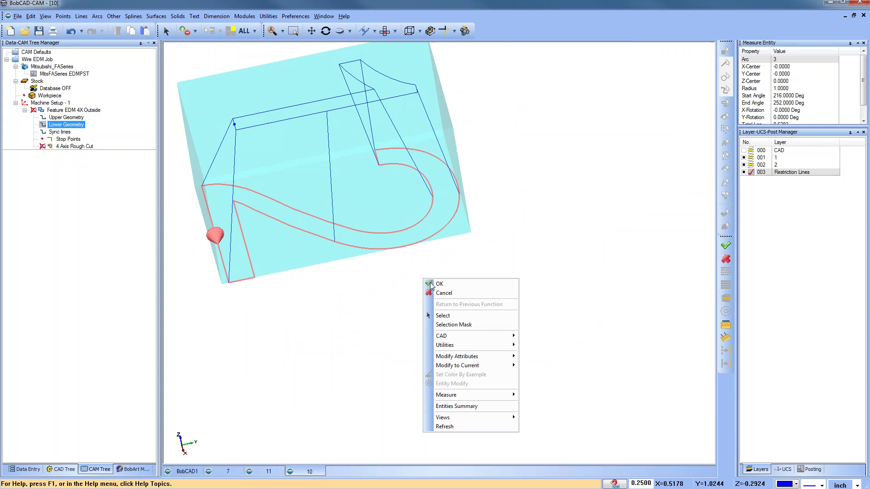
left_click(447, 294)
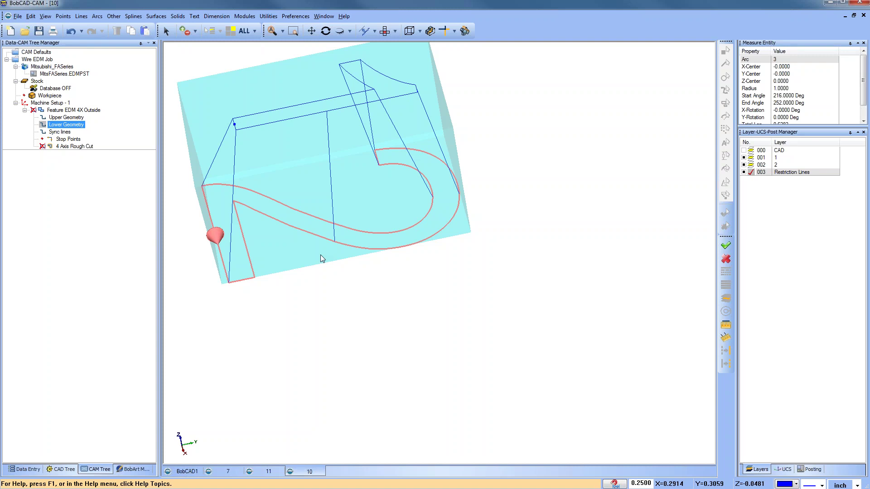
left_click(67, 117)
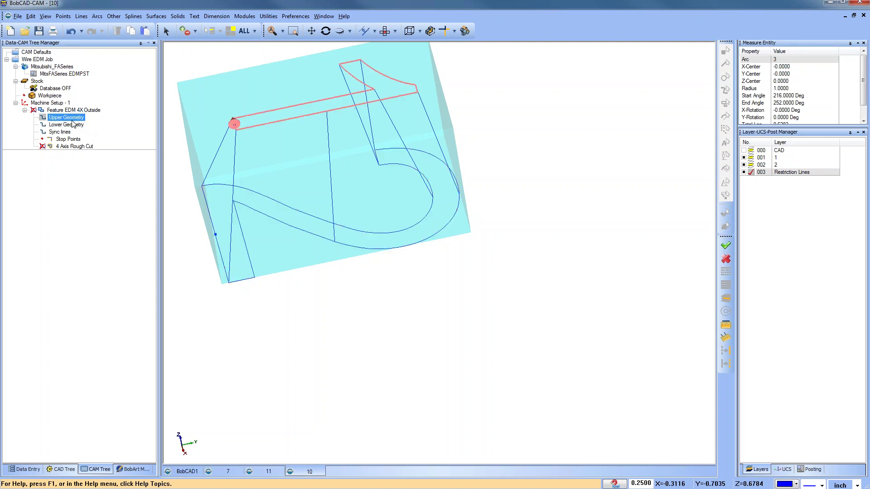
right_click(71, 120)
left_click(95, 147)
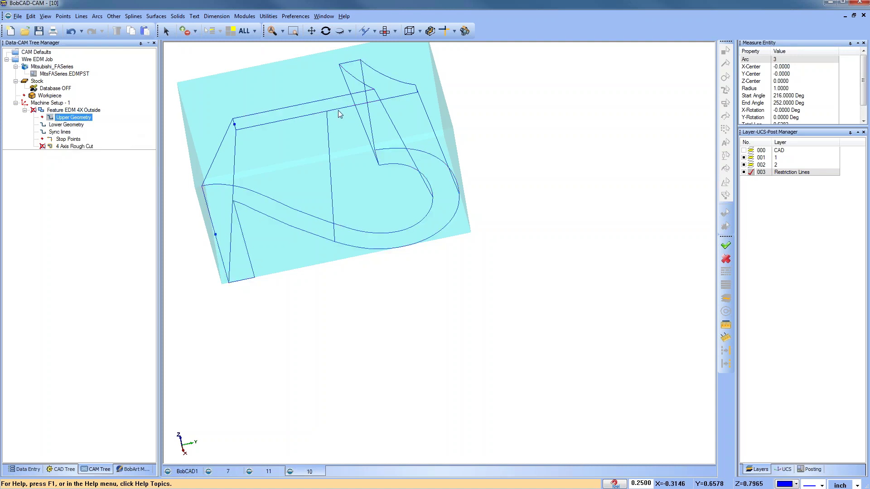
Reselect the 1 profile as the upper geometry, starting the chain on its long straight edge by the sync line
right_click(78, 118)
left_click(93, 123)
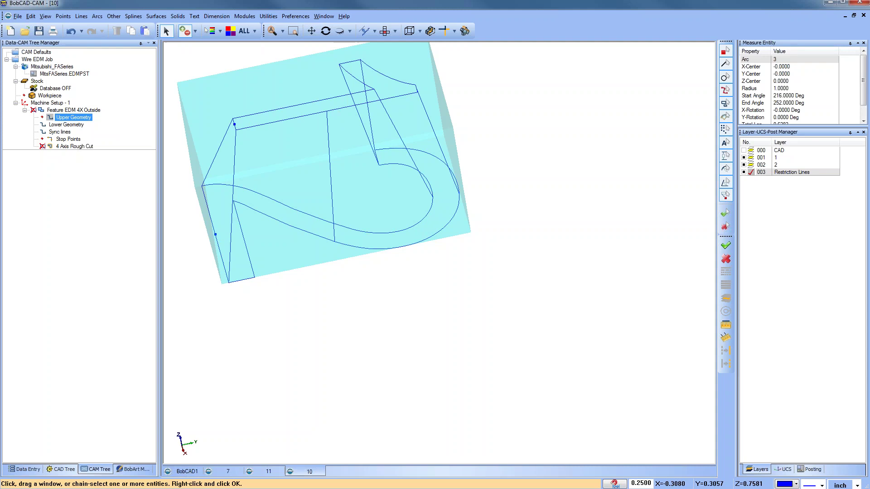
left_click(293, 125)
left_click(71, 119)
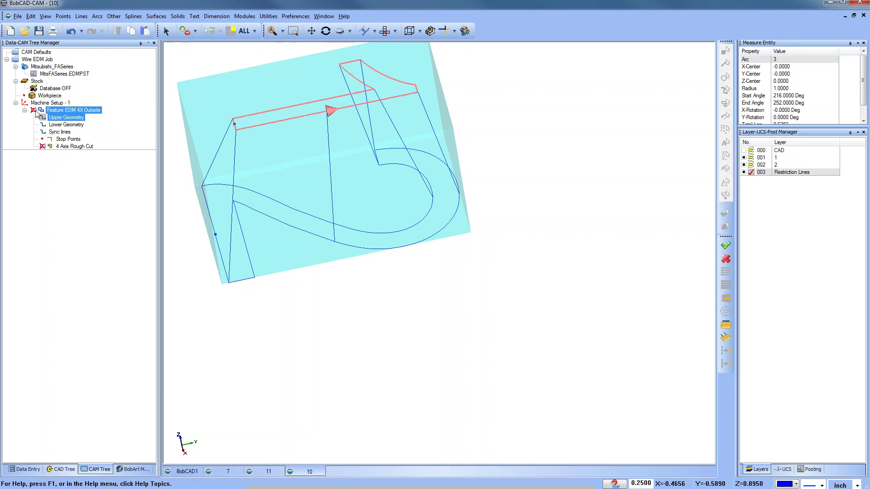
Modify the lower geometry's start point to lie on the outer curve of the 2 profile, viewed from the top
left_click(72, 125)
right_click(71, 125)
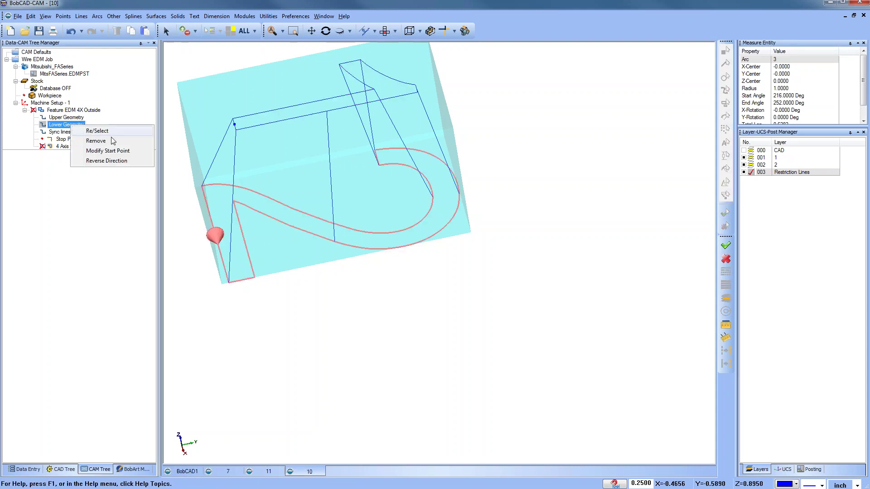
left_click(117, 151)
left_click(366, 247)
left_click(385, 31)
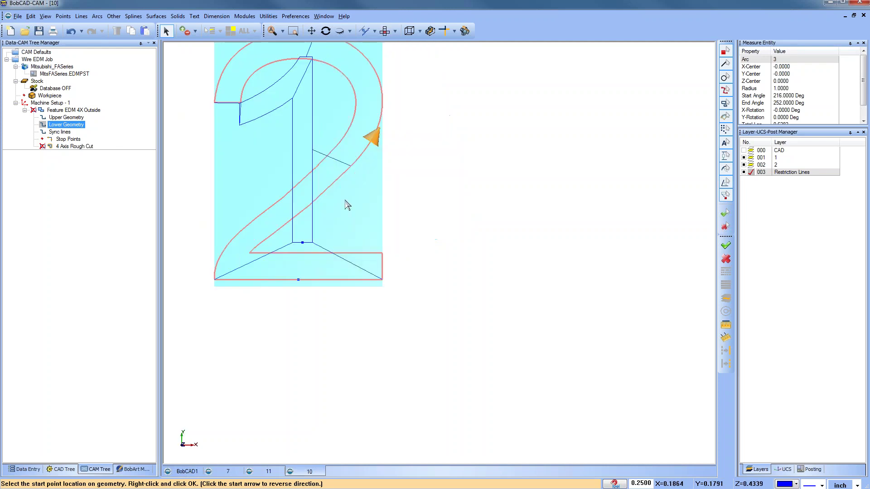
left_click(67, 119)
left_click(75, 126, "ctrl")
left_click(76, 126)
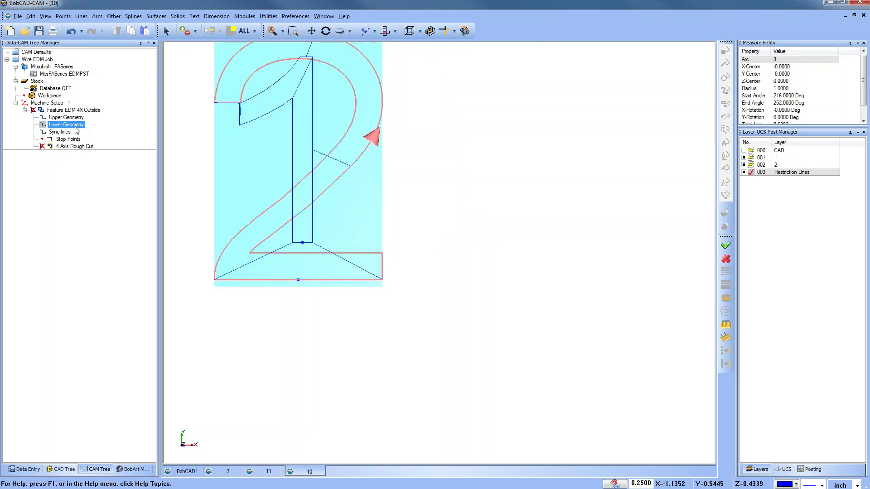
Modify the lower geometry's start point again, placing it just below the widest point of the 2's outer curve
right_click(76, 127)
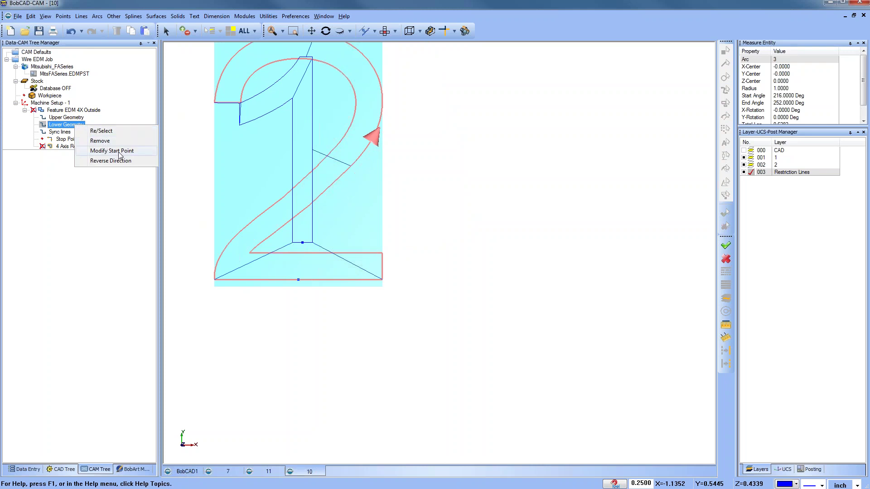
left_click(102, 155)
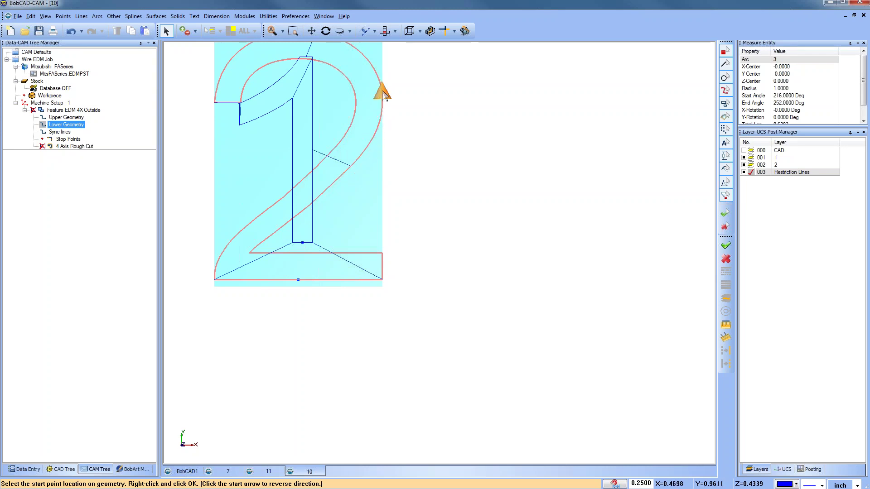
scroll(382, 85, "up", 4)
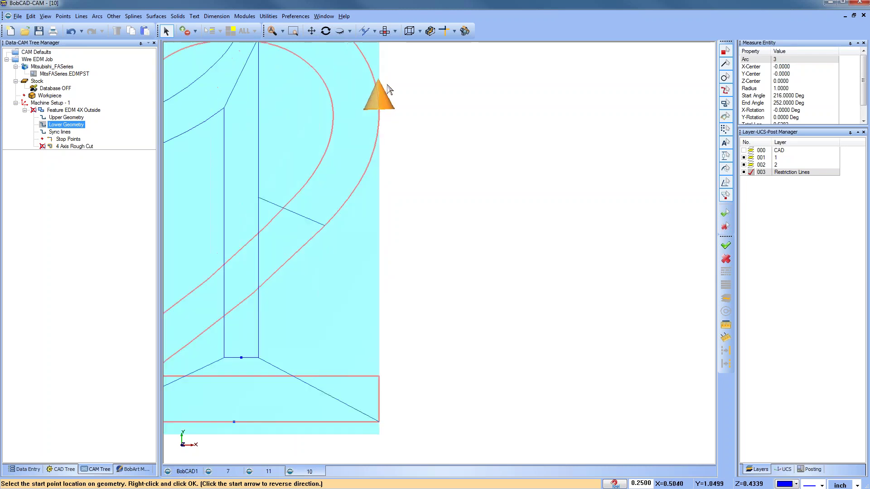
scroll(380, 136, "down", 2)
scroll(380, 135, "down", 3)
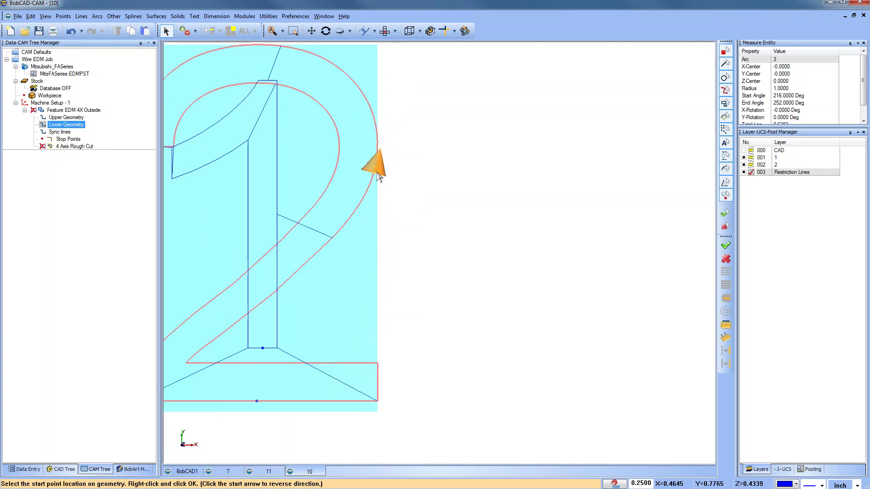
scroll(371, 223, "down", 2)
right_click(442, 206)
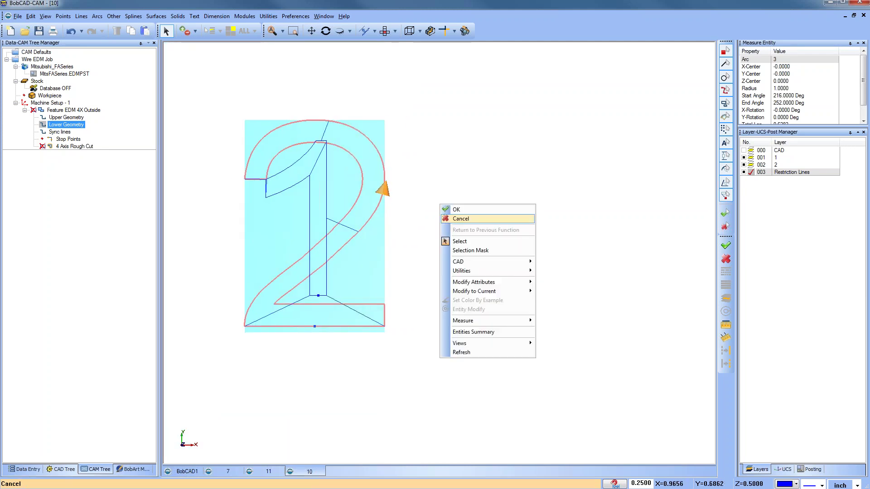
left_click(453, 211)
Highlight the upper and lower geometry of the feature to check their start points
left_click(53, 110)
left_click(50, 102)
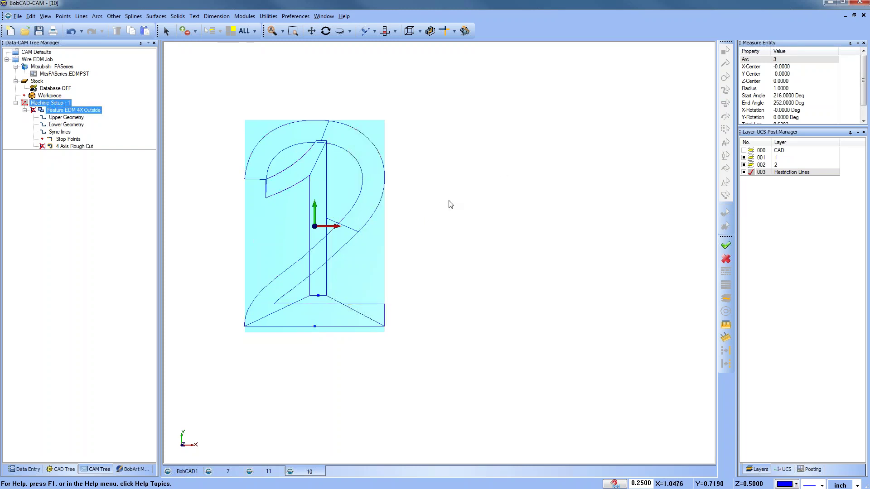
left_click(66, 117)
left_click(67, 124)
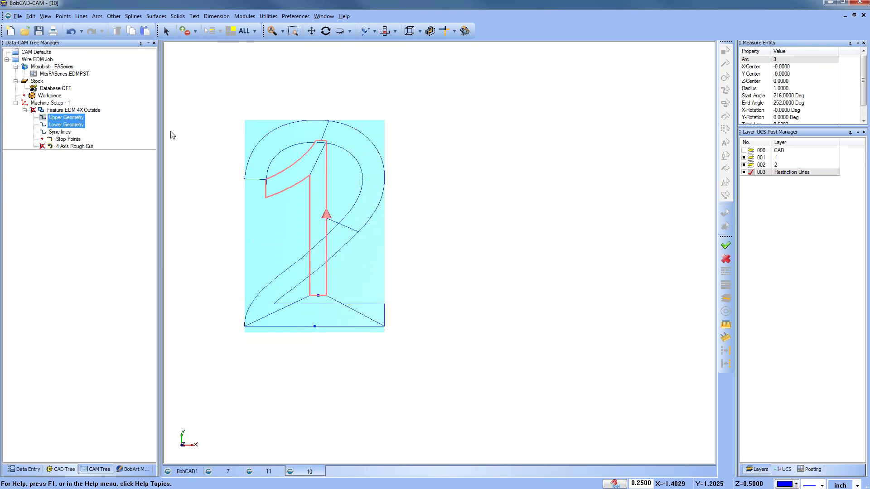
left_click(51, 103)
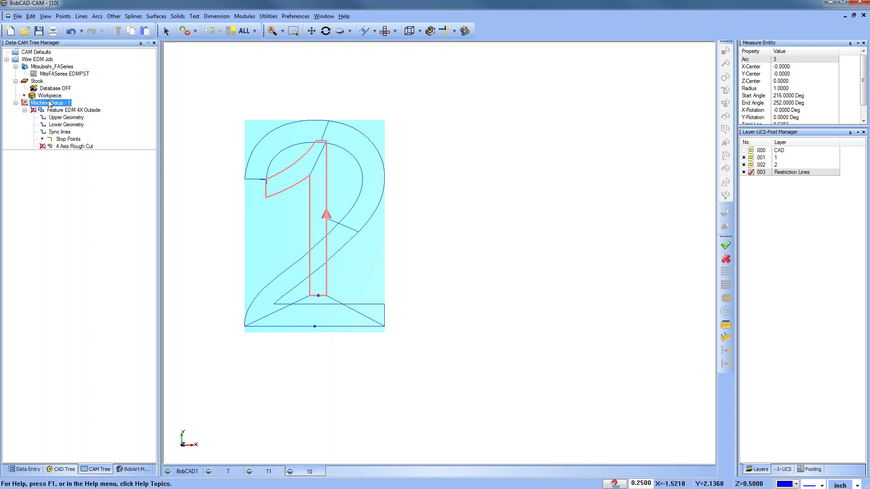
Place a point on entity at the middle of the 1 profile's long outer edge
left_click(63, 16)
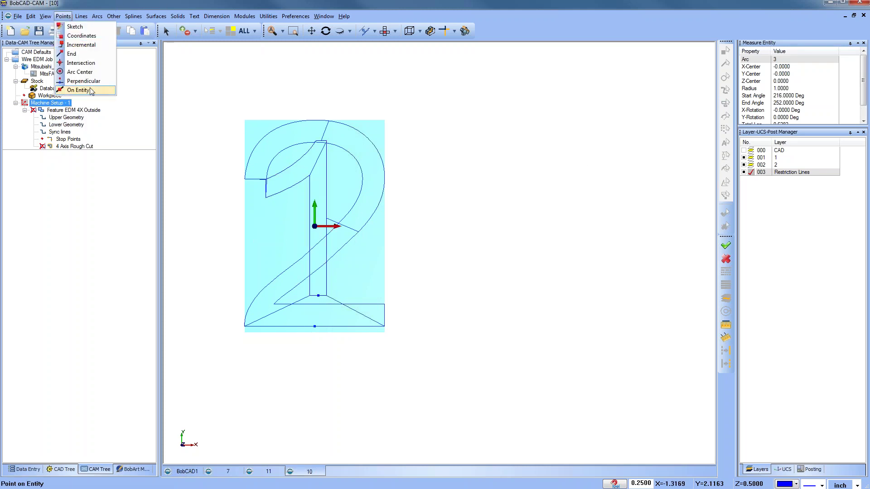
left_click(90, 91)
scroll(334, 237, "up", 3)
right_click(503, 205)
left_click(522, 220)
scroll(474, 223, "down", 2)
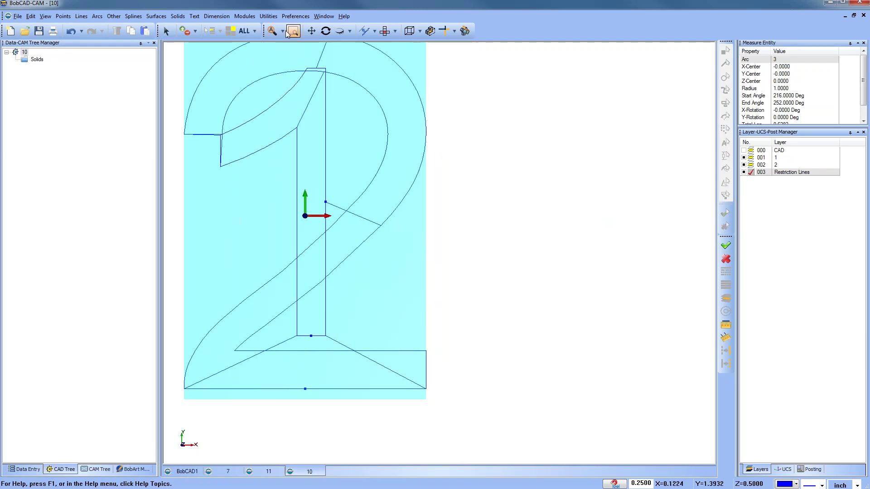
Try to break the 2 profile's outer curve at the new midpoint with Break at Entity
left_click(296, 16)
mouse_move(266, 18)
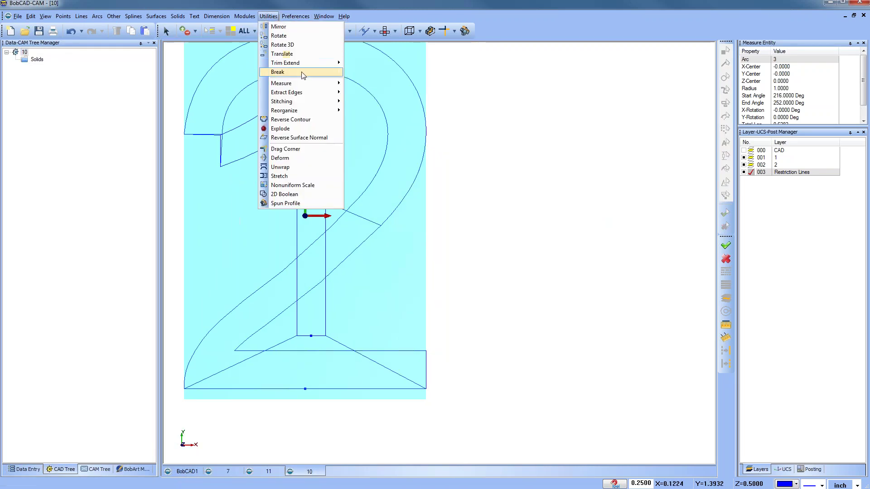
mouse_move(333, 73)
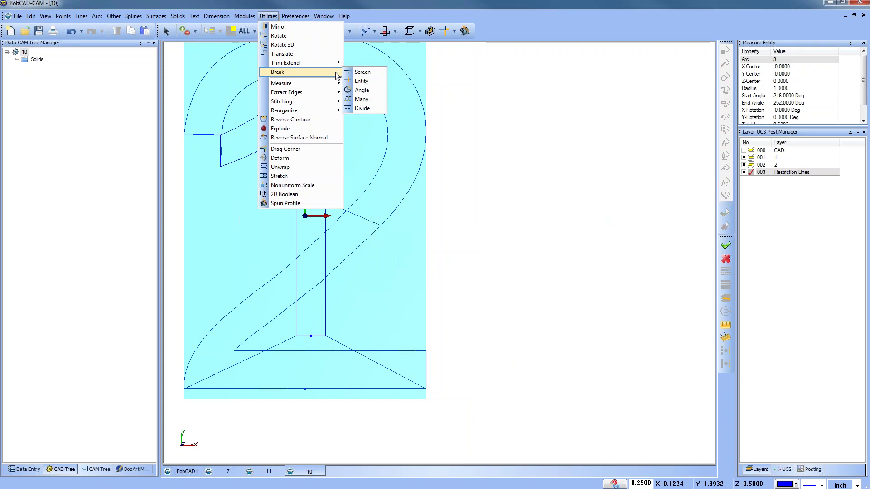
left_click(372, 82)
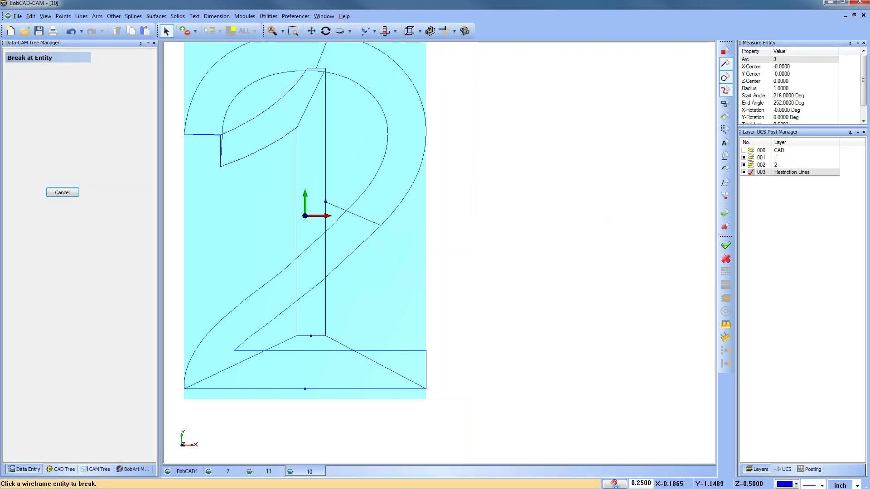
left_click(399, 210)
left_click(327, 203)
left_click(466, 280)
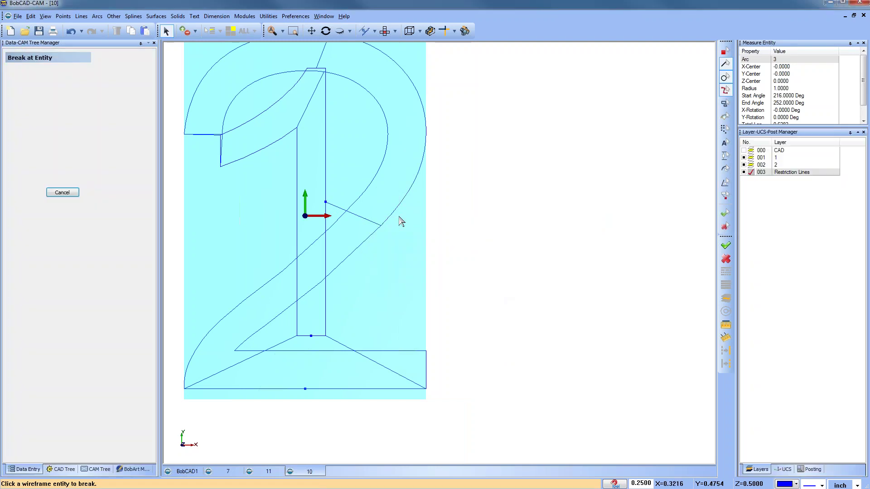
Measure the midpoint on the 1 profile's long edge to read its coordinates
scroll(400, 241, "down", 3)
mouse_move(400, 277)
middle_mouse_down()
mouse_move(392, 252)
mouse_move(395, 262)
middle_mouse_up()
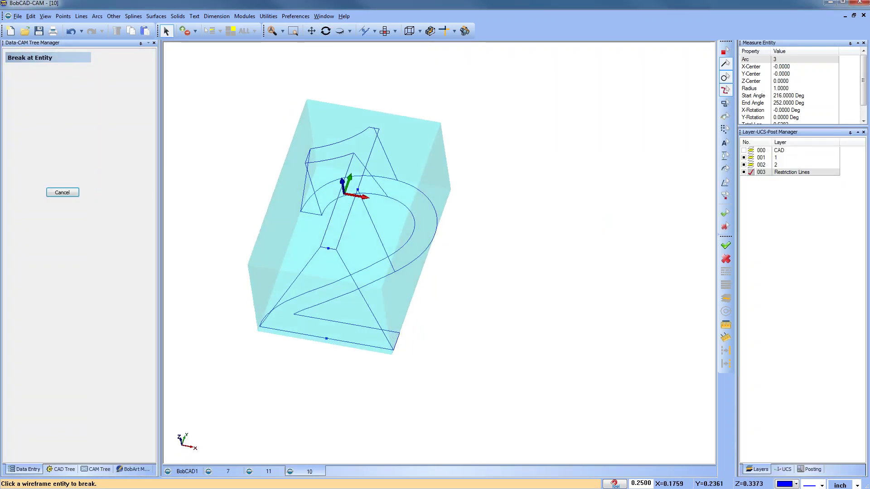
left_click(725, 324)
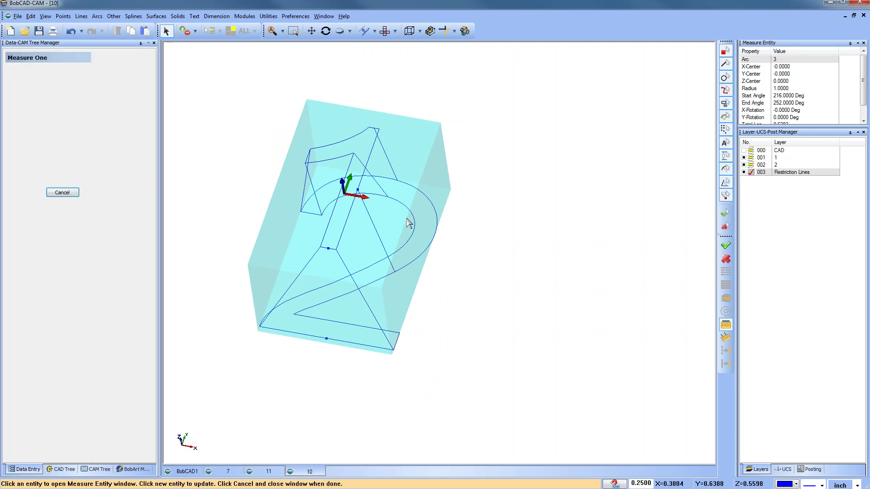
left_click(358, 191)
right_click(546, 183)
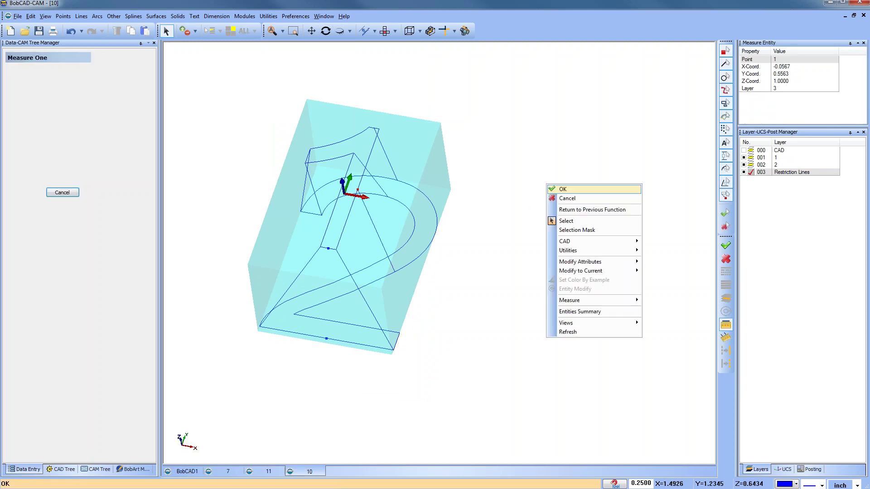
left_click(564, 199)
Create an incremental point offset -1 in Z from the midpoint of the 1 profile's long edge
left_click(63, 16)
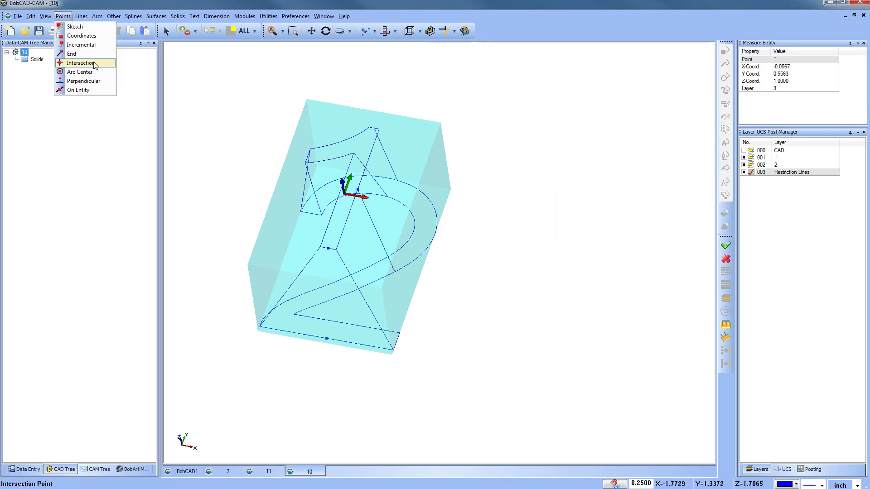
left_click(80, 48)
type("-1")
left_click(358, 190)
left_click(63, 189)
scroll(403, 282, "up", 5)
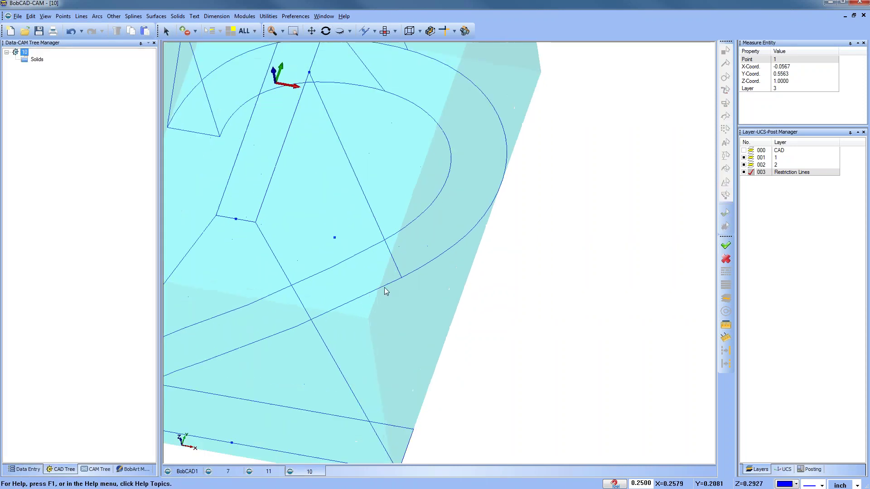
Try to break the 2 profile's outer curve at the new lower point with Break at Entity
left_click(268, 16)
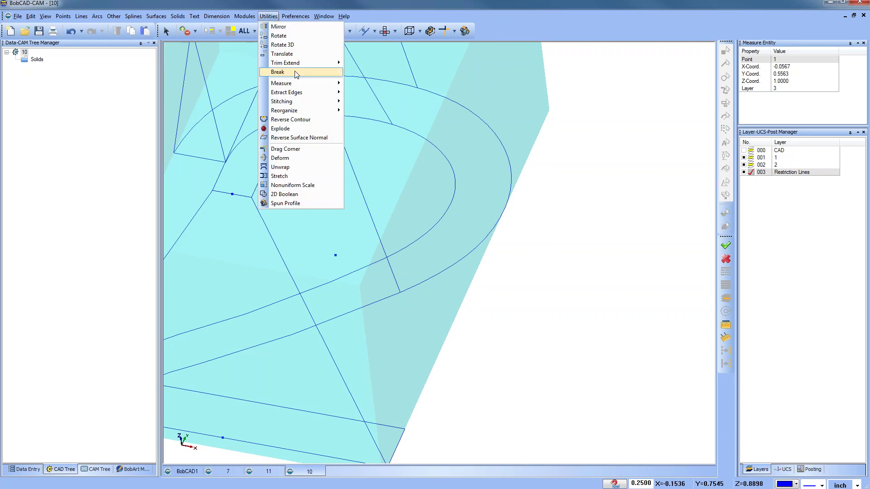
mouse_move(301, 74)
left_click(361, 81)
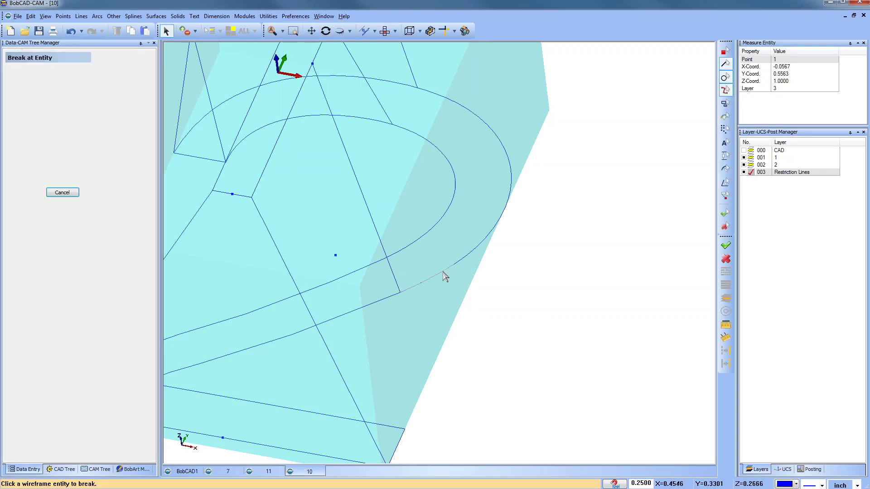
left_click(444, 277)
middle_click_drag(427, 258, 430, 296)
left_click(338, 159)
left_click(462, 281)
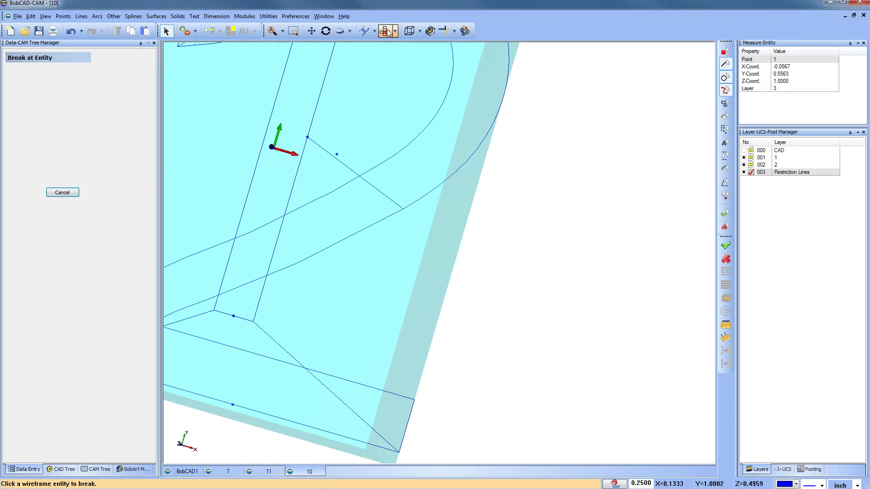
Draw a horizontal continuous line from the lower point across the 2 profile's outer curve to beyond the workpiece edge
left_click(385, 31)
scroll(407, 154, "up", 2)
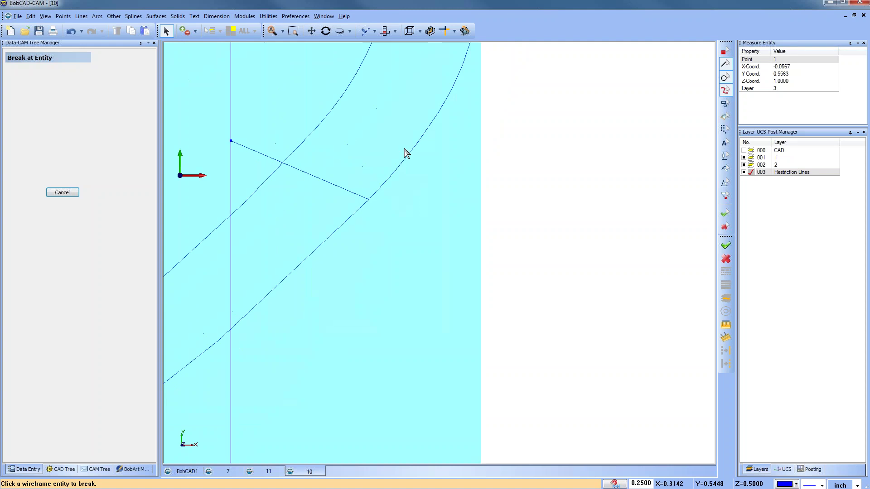
left_click(81, 15)
left_click(109, 92)
middle_click_drag(266, 193, 274, 191)
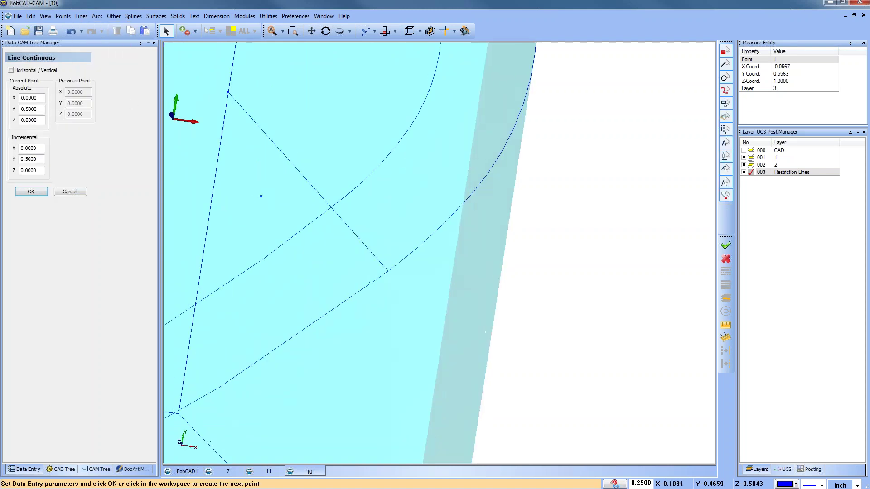
left_click(12, 70)
left_click(261, 196)
left_click(525, 204)
right_click(547, 190)
left_click(576, 213)
left_click(384, 30)
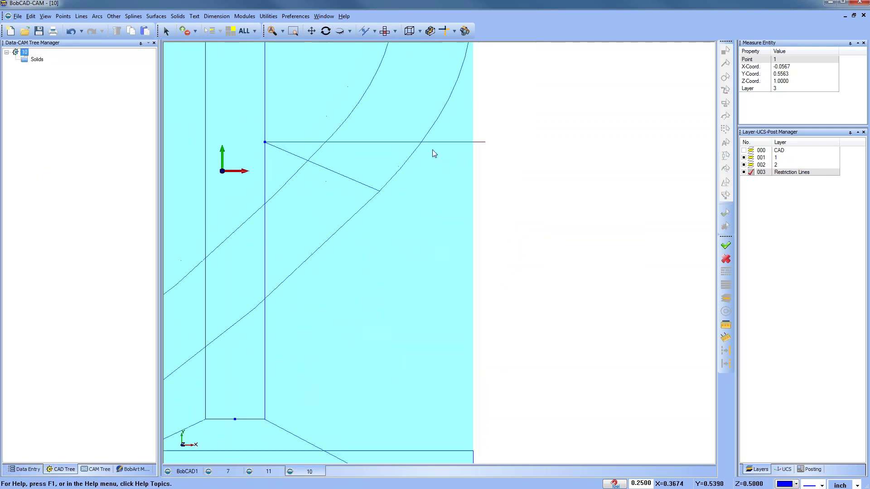
Create an intersection point where the horizontal line crosses the 2 profile's outer curve
left_click(63, 16)
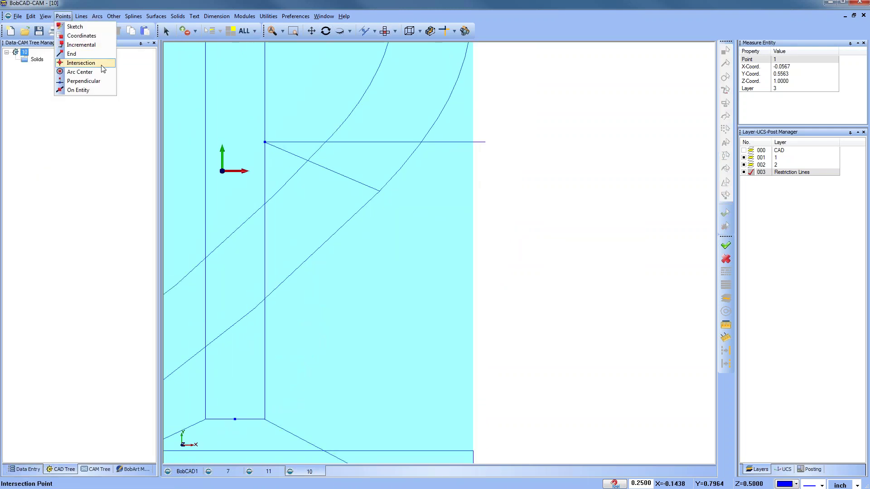
left_click(81, 63)
left_click(420, 155)
left_click(408, 143)
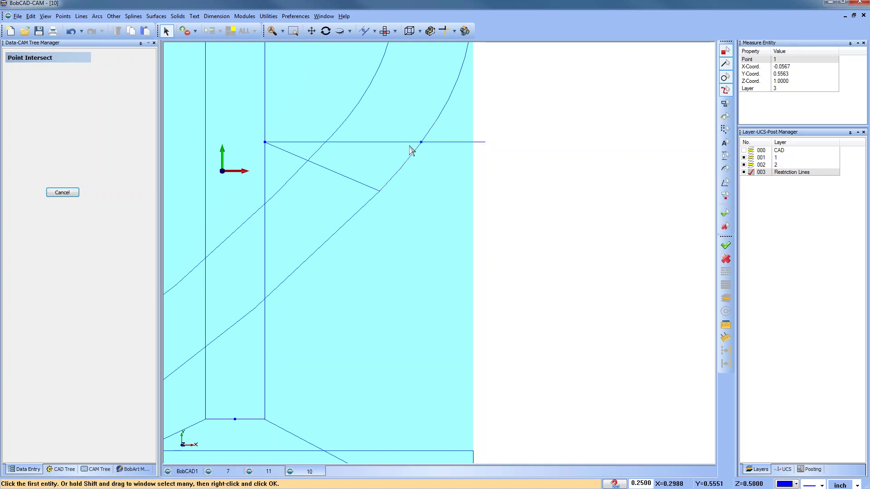
right_click(453, 166)
left_click(464, 174)
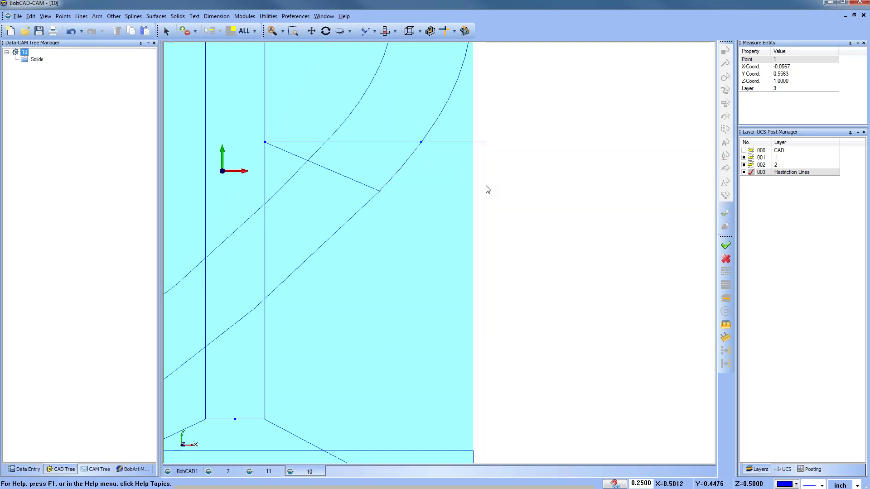
Break the 2 profile's outer curve at the new intersection point with Break Entity and delete the horizontal construction line
left_click(268, 16)
mouse_move(317, 72)
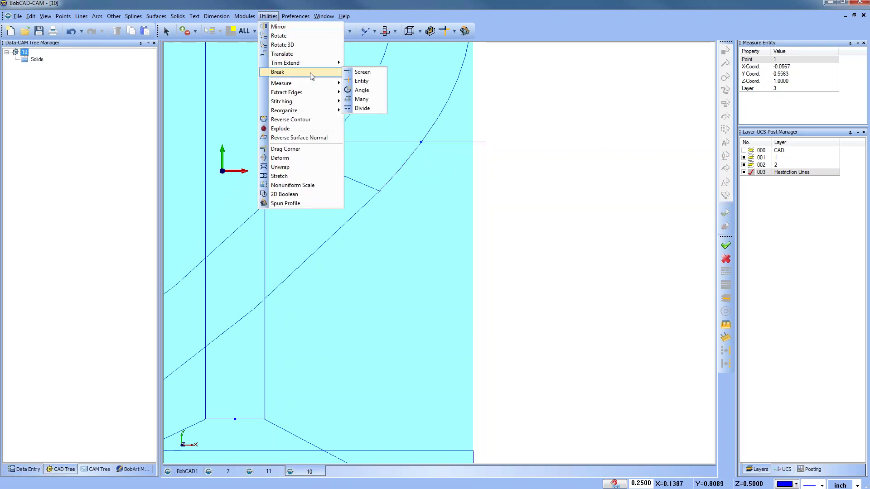
left_click(379, 81)
left_click(423, 144)
right_click(503, 165)
left_click(512, 176)
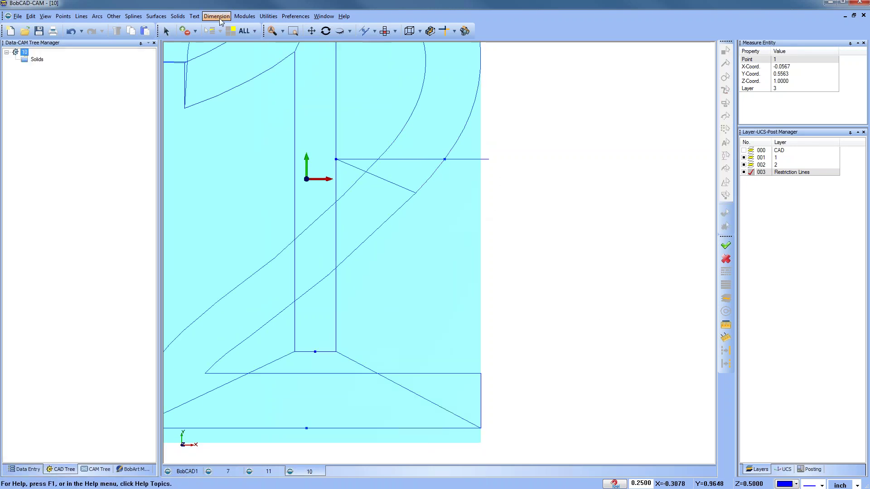
left_click(166, 31)
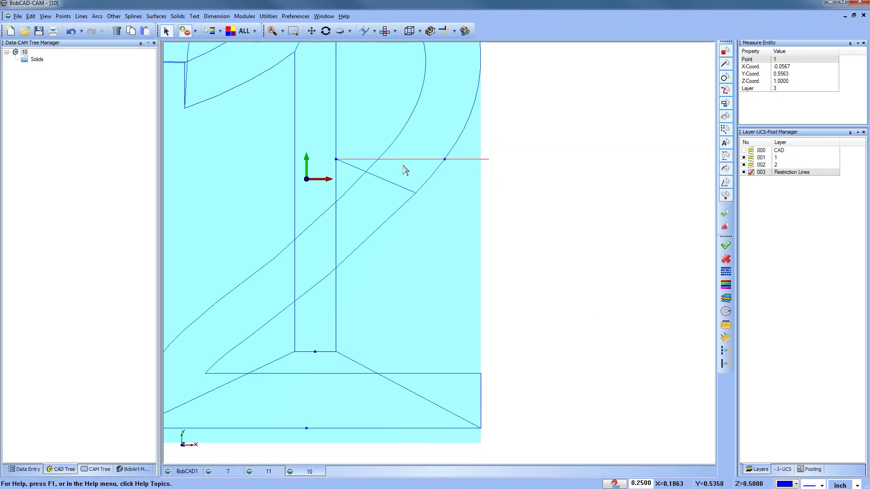
key("Delete")
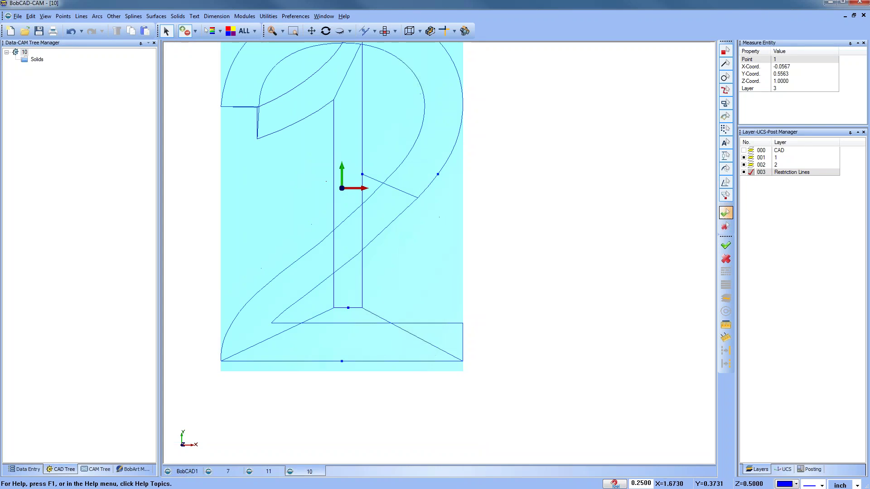
With layer 2 active and the Restriction Lines layer hidden, reselect the 2 profile as the feature's lower geometry
left_click(752, 166)
left_click(743, 172)
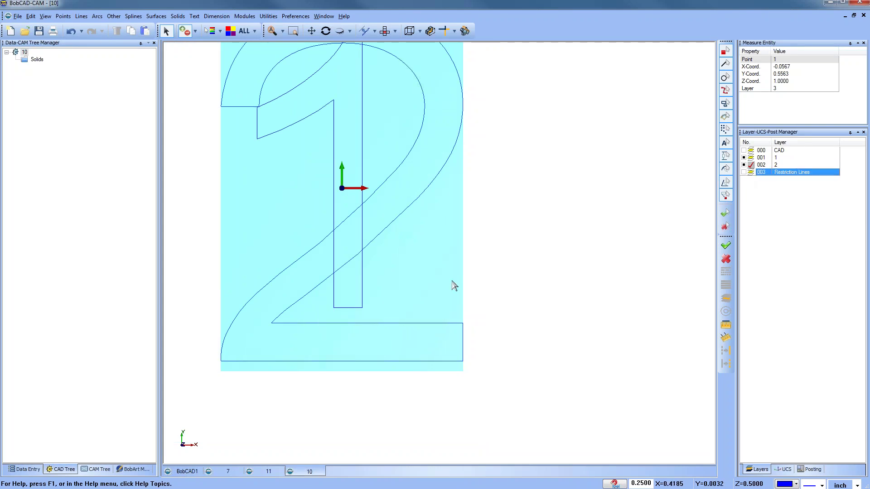
left_click(97, 469)
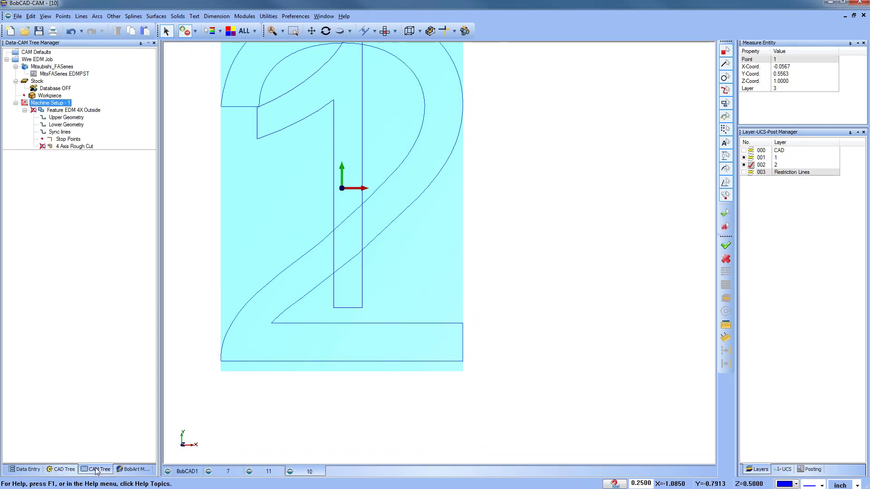
right_click(68, 125)
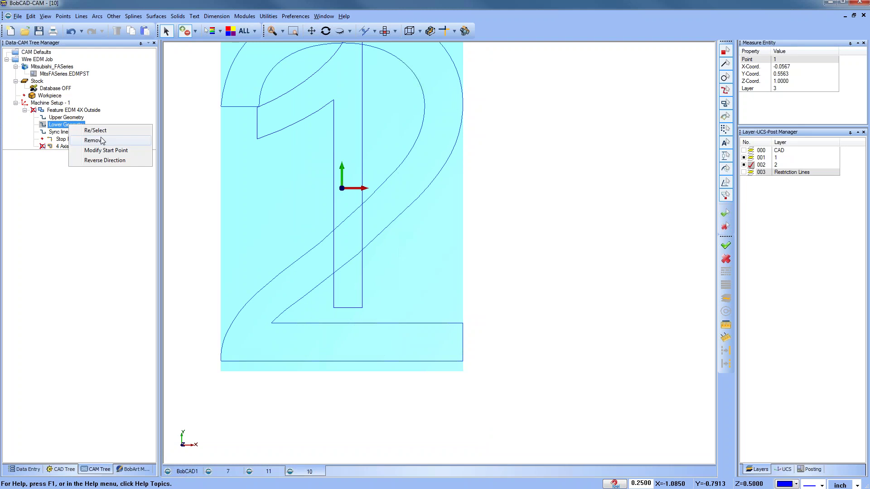
left_click(96, 130)
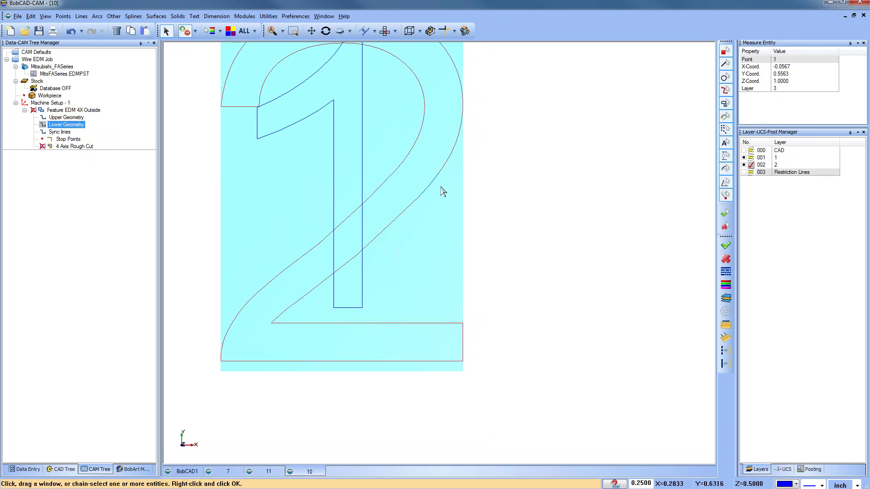
left_click(411, 186)
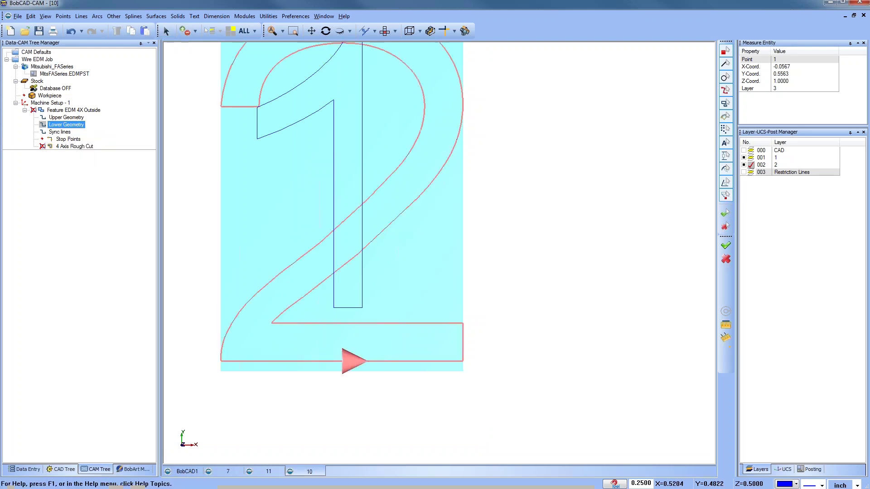
Show the Restriction Lines layer and try to move the lower geometry's start point to the intersection point on the outer curve
right_click(72, 127)
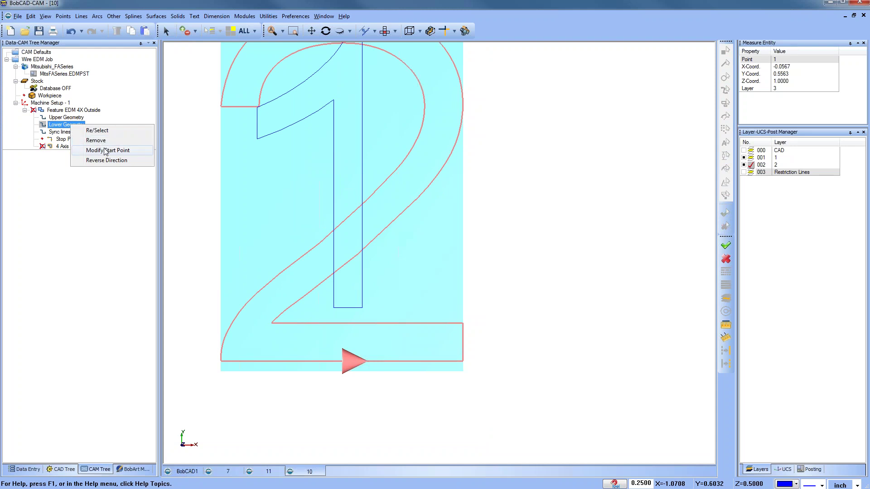
left_click(107, 150)
left_click(743, 172)
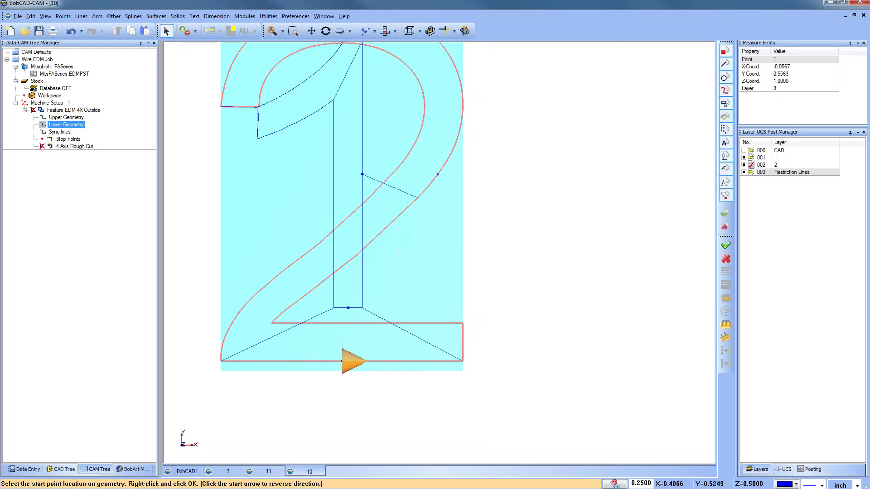
left_click(436, 180)
scroll(437, 169, "up", 5)
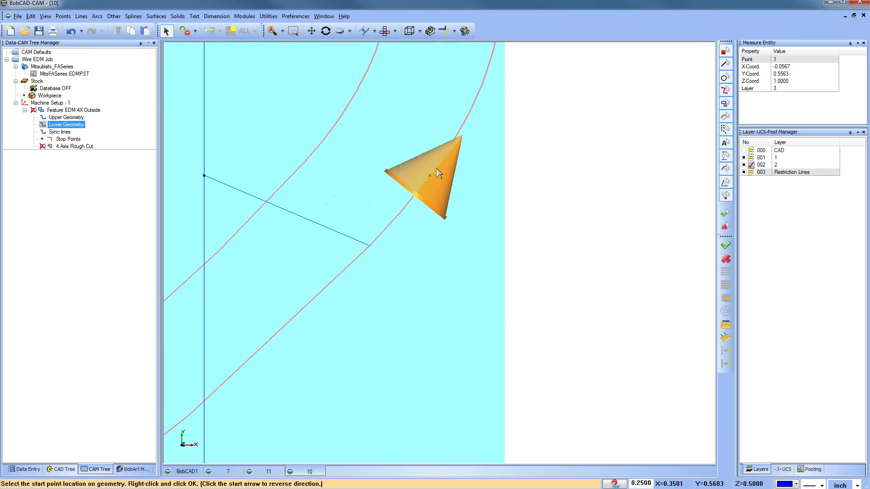
left_click(427, 186)
left_click(435, 171)
left_click(435, 169)
left_click(463, 132)
left_click(440, 162)
left_click(439, 162)
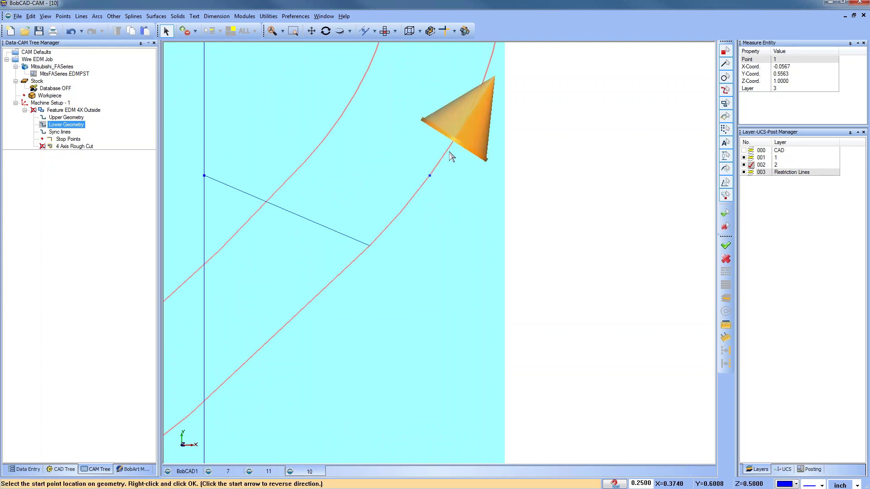
left_click(434, 177)
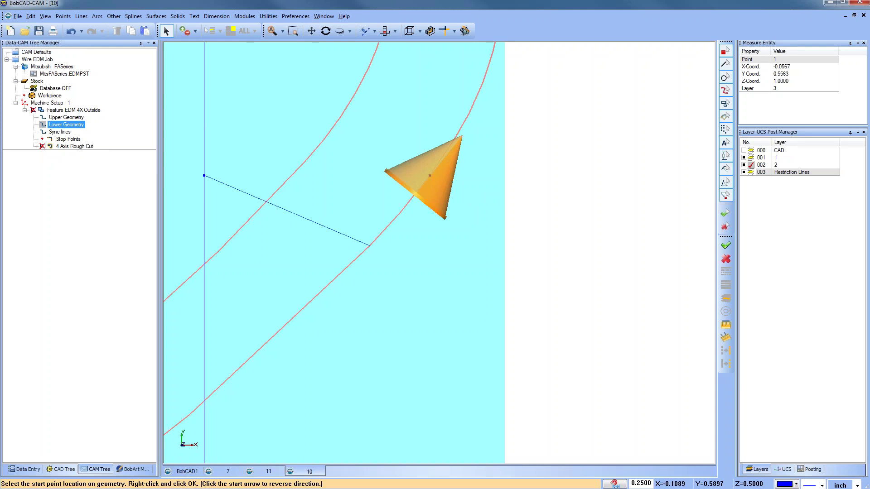
Recompute the EDM 4X Outside feature's toolpath and examine its upper geometry start point and sync lines
right_click(69, 110)
left_click(110, 137)
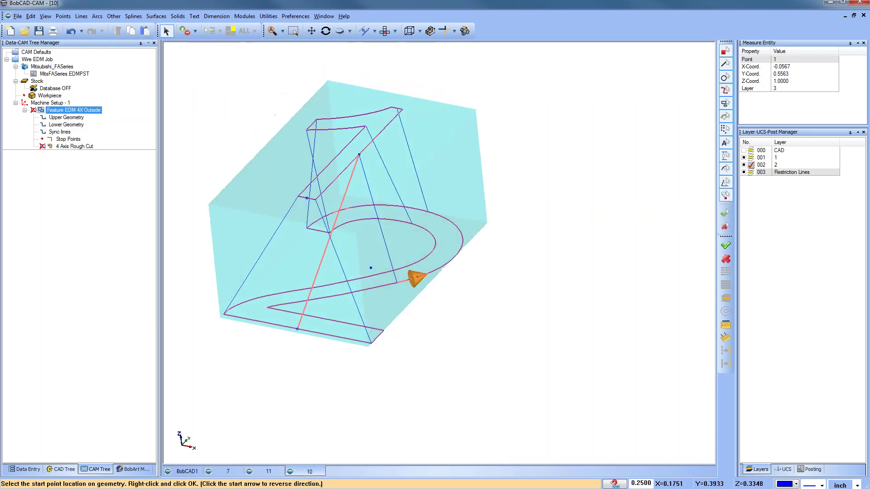
left_click(72, 117)
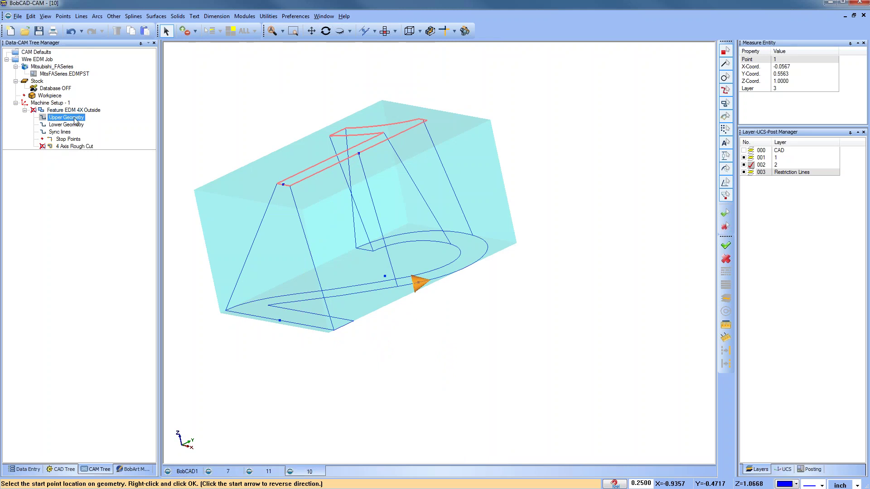
right_click(72, 117)
left_click(111, 145)
left_click(66, 125)
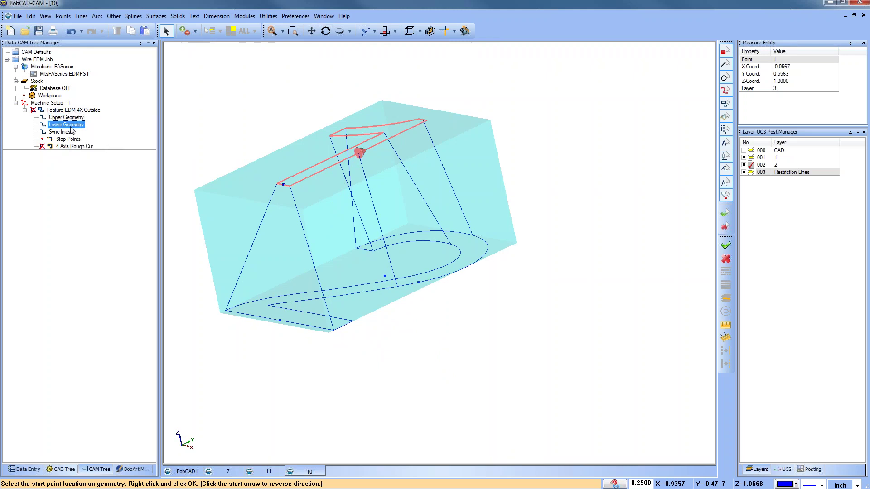
left_click(63, 132)
right_click(64, 132)
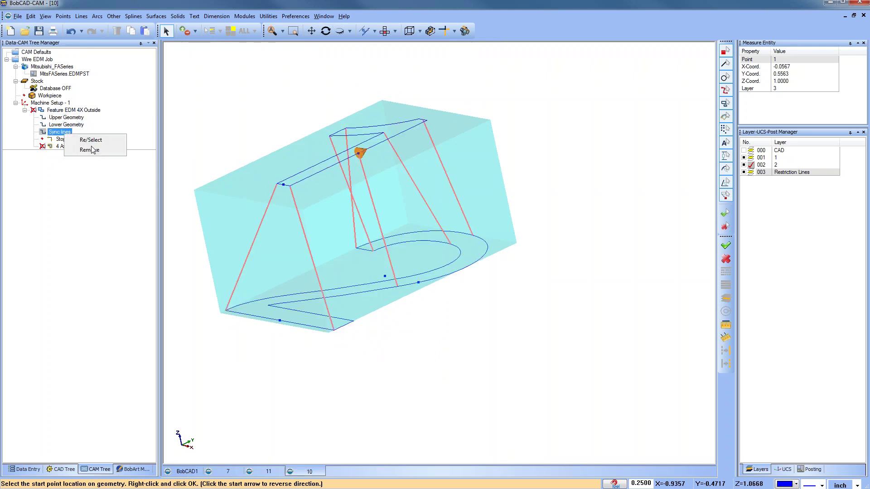
Remove the feature's lower geometry and select the complete 2 profile again
left_click(67, 124)
right_click(78, 126)
left_click(81, 132)
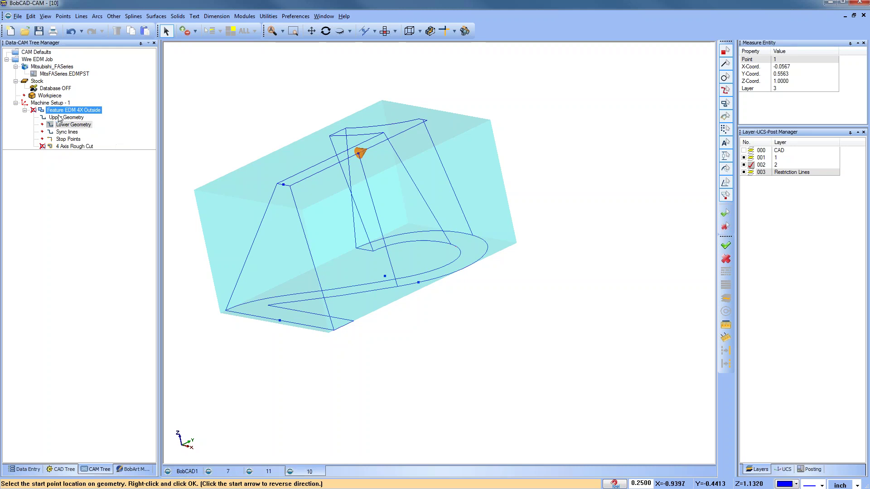
right_click(76, 125)
left_click(99, 131)
left_click(395, 288, "shift")
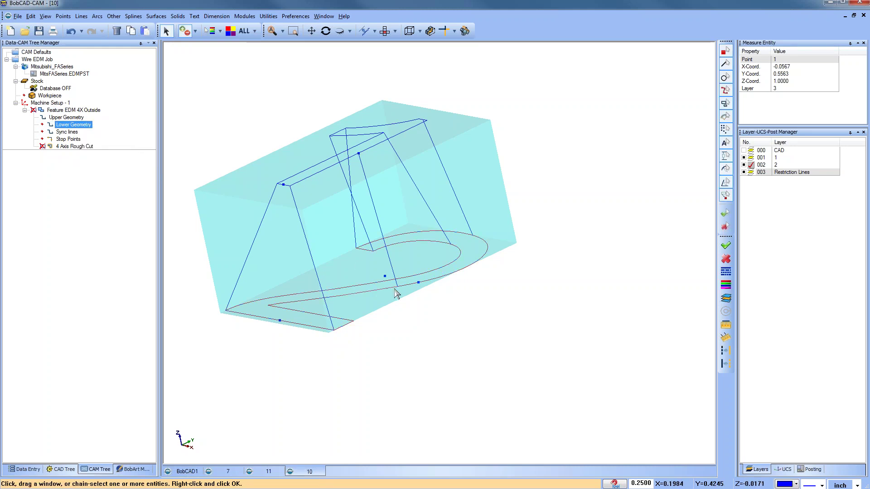
key("space")
Set the lower geometry's start point at the intersection point on the 2 profile's outer curve
left_click(60, 118)
right_click(60, 125)
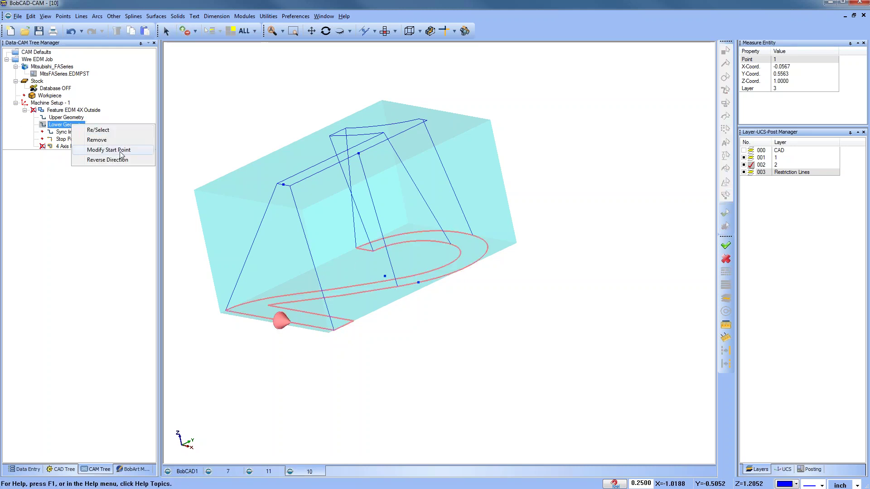
left_click(113, 151)
left_click(419, 287)
key("space")
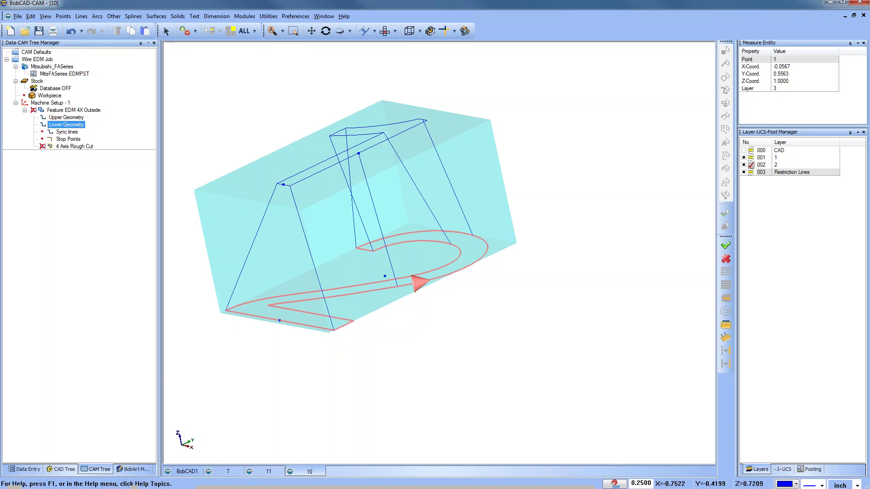
Recompute the EDM 4X Outside feature's toolpath and examine the wire path between the upper and lower start points
right_click(63, 111)
left_click(102, 138)
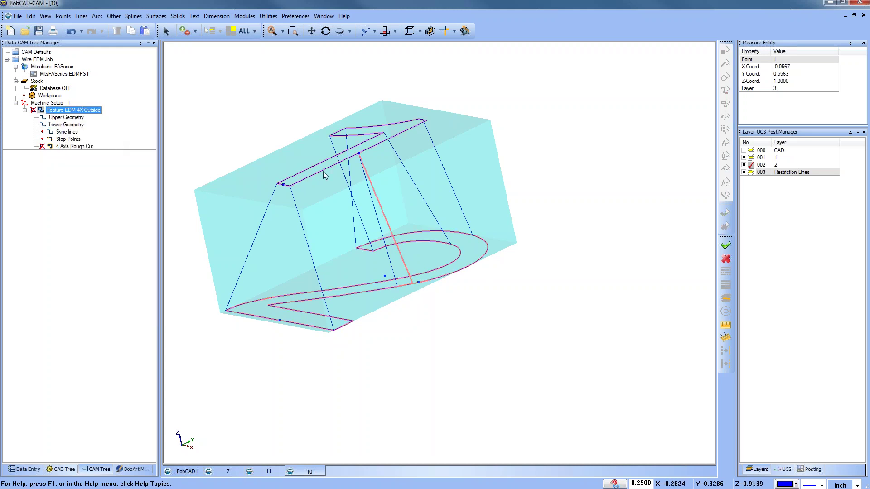
left_click(70, 147)
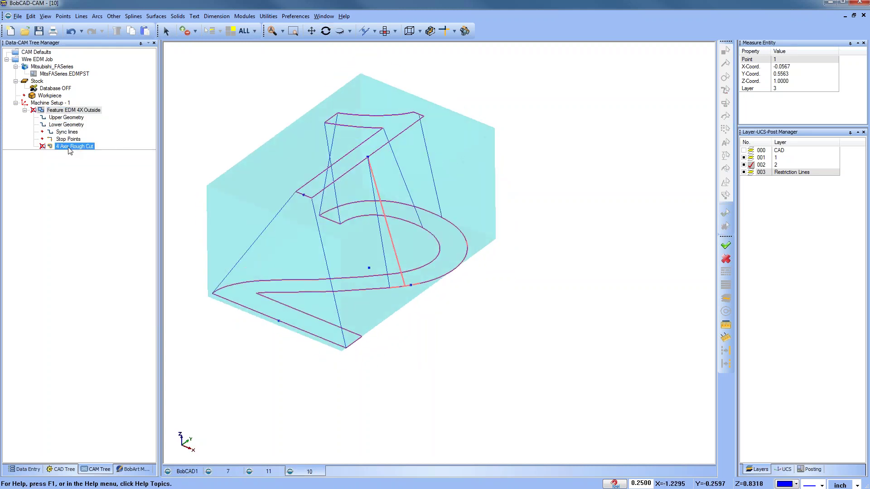
middle_click_drag(381, 209, 403, 303)
scroll(386, 269, "up", 3)
middle_click_drag(387, 270, 410, 323)
Set the 4 Axis Rough Cut's lead-in type to Perpendicular Blend, compute the feature and display the rough cut toolpath
right_click(66, 110)
left_click(90, 120)
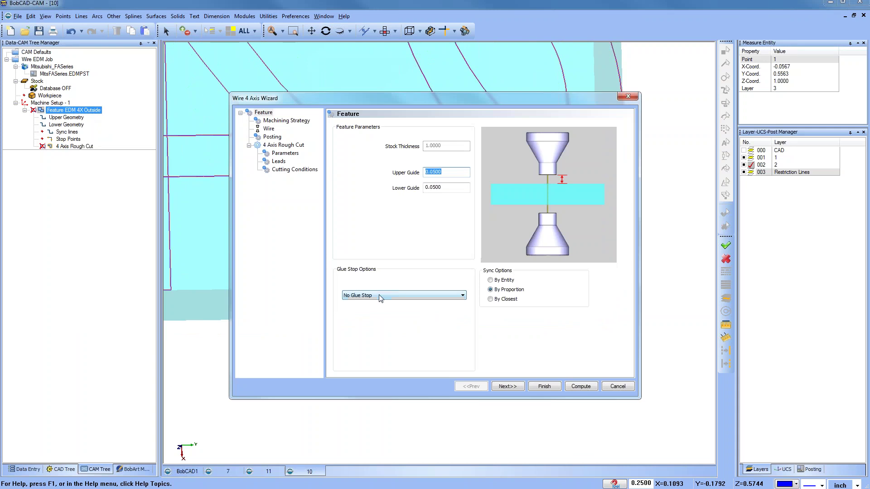
left_click(279, 162)
left_click(428, 286)
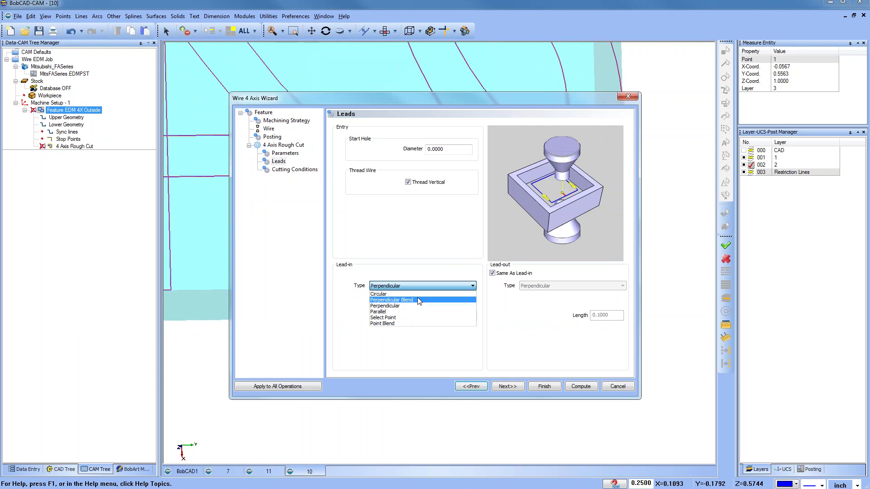
left_click(417, 300)
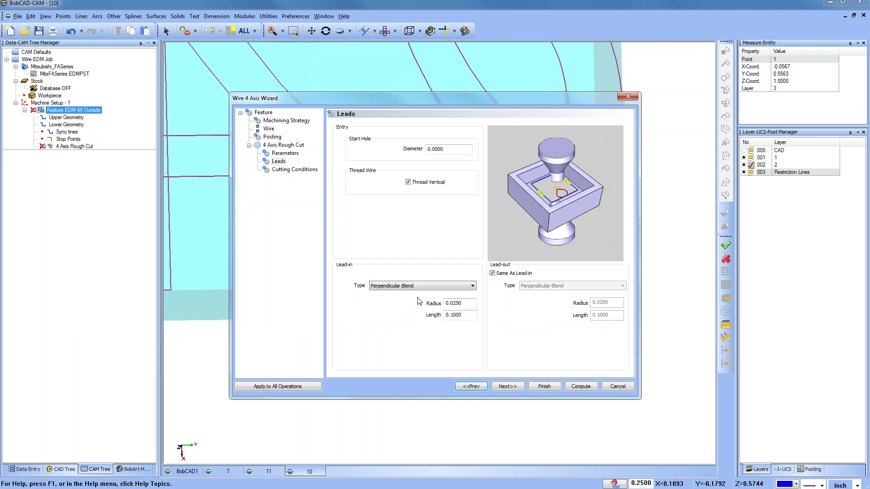
left_click(580, 387)
left_click(68, 139)
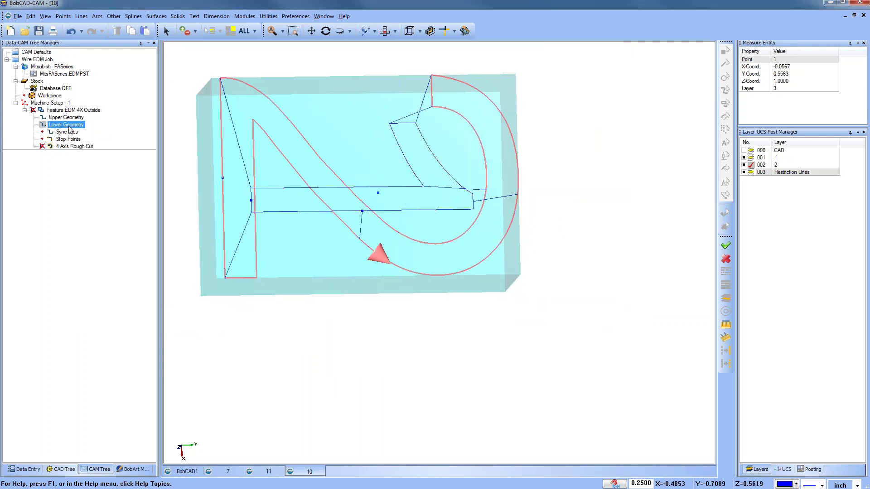
left_click(69, 146)
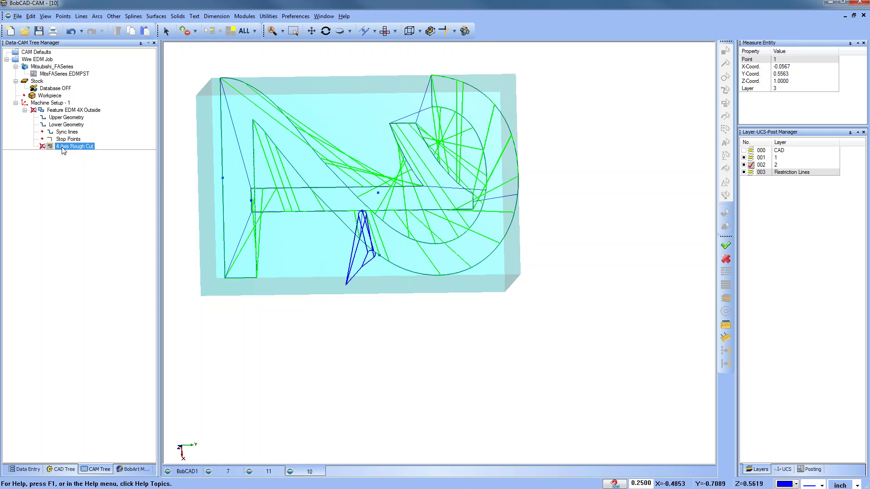
Sketch a point just outside the 2 profile's outer curve near the lead-in and view the part from above
scroll(335, 281, "up", 1)
left_click(63, 16)
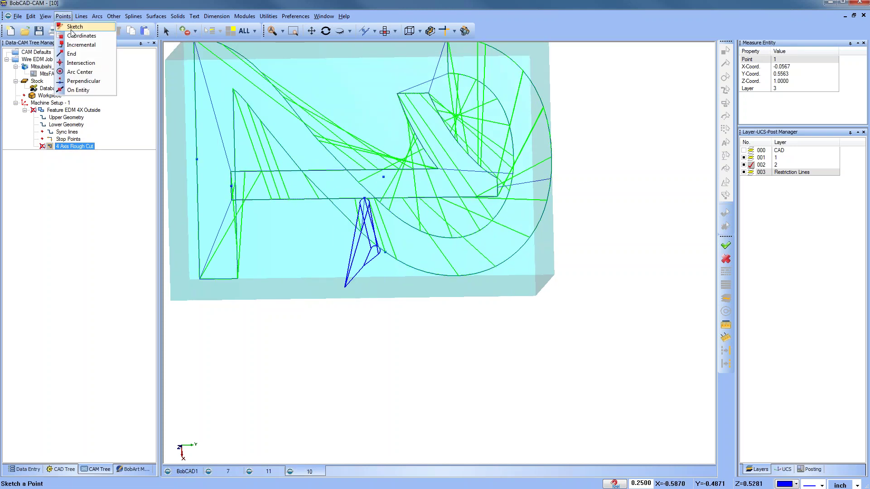
left_click(72, 25)
left_click(375, 282)
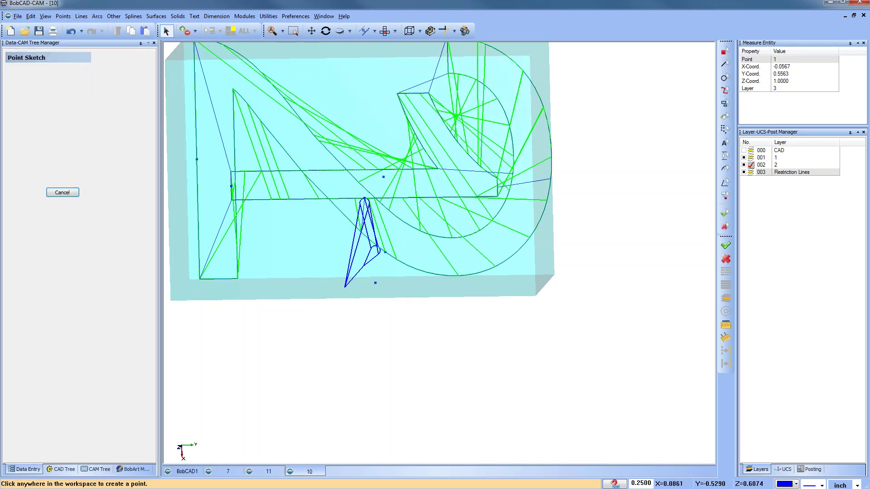
key("Escape")
left_click(385, 30)
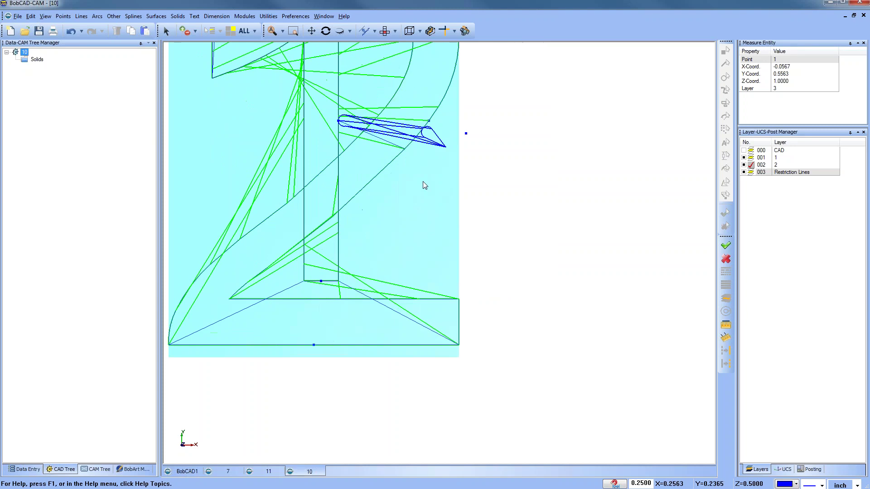
Set the 4X Outside feature's lead-in type to Select Point, pick the sketched point outside the profile, and compute the toolpath
scroll(455, 181, "up", 1)
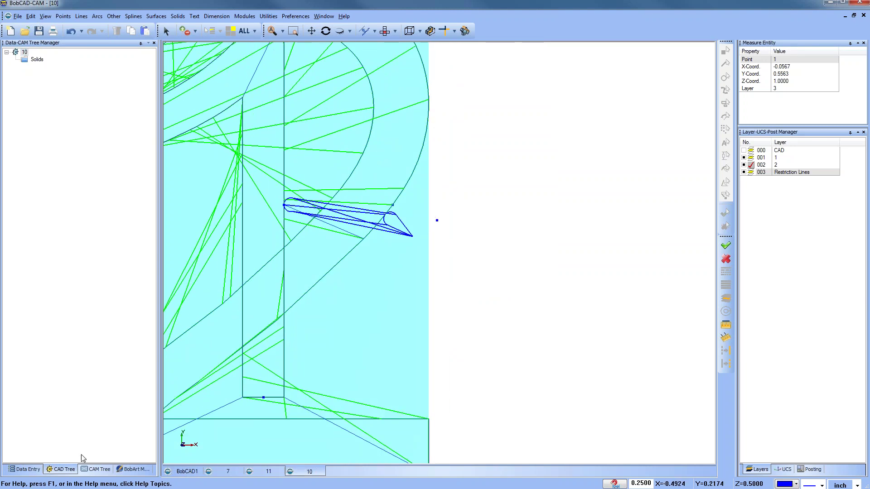
left_click(94, 469)
right_click(73, 110)
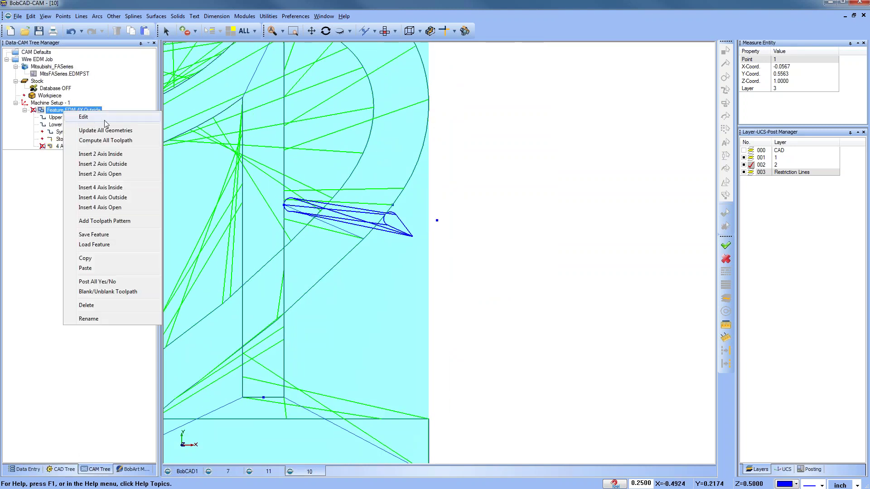
left_click(131, 116)
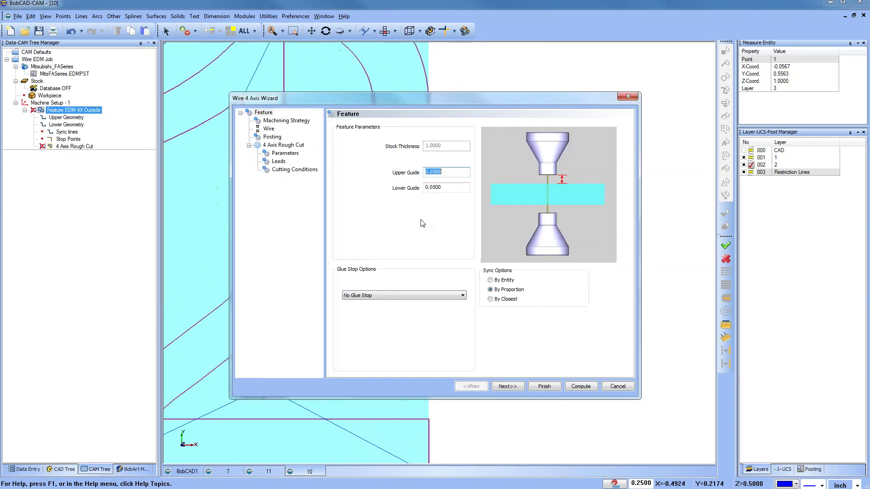
left_click(278, 161)
left_click(421, 286)
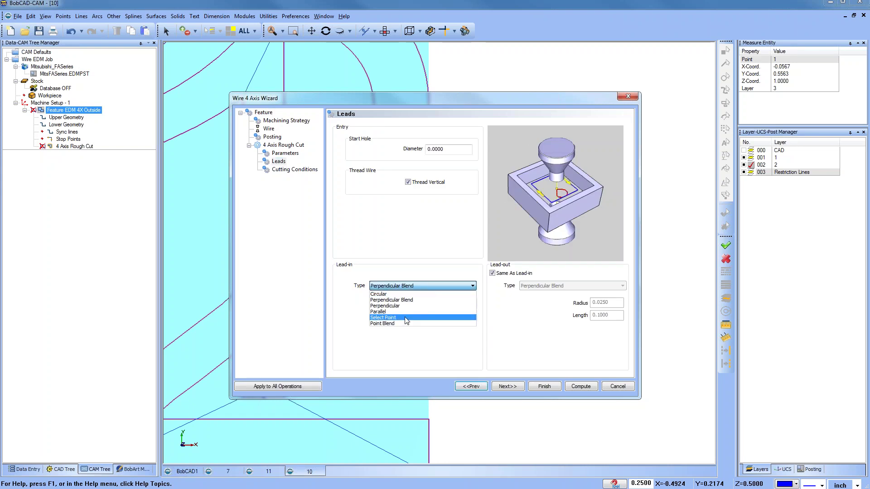
left_click(407, 320)
left_click(447, 351)
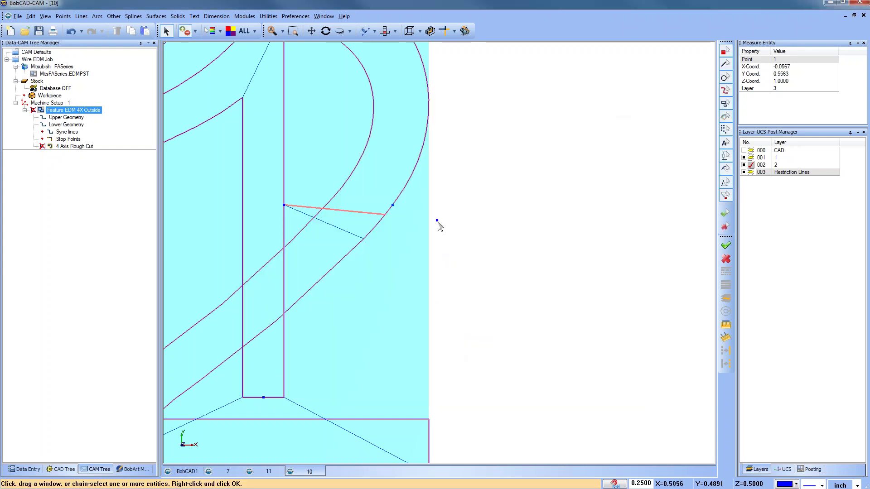
left_click(581, 386)
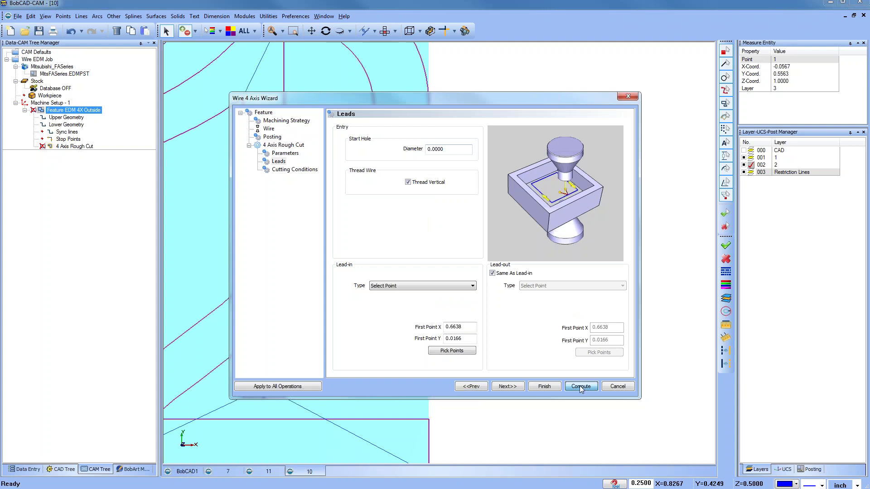
Display the 4 Axis Rough Cut's toolpath and examine the wire path from the selected lead-in point in 3D
double_click(75, 147)
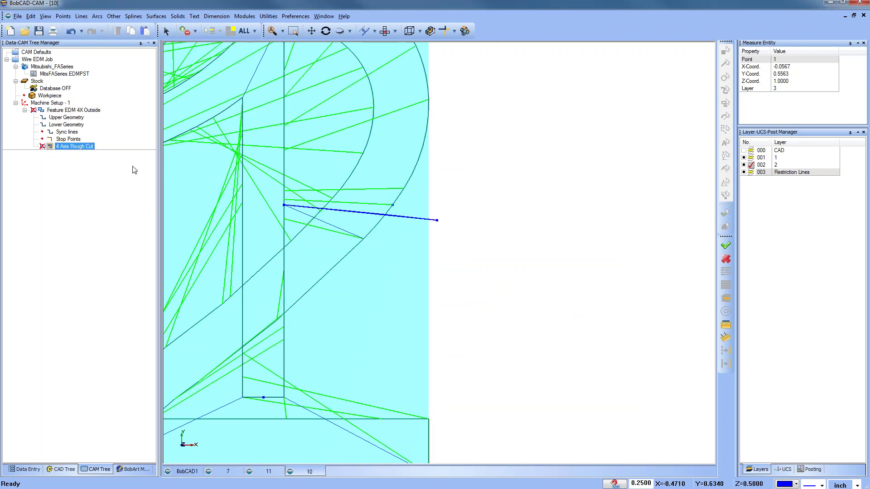
middle_click_drag(362, 312, 422, 317)
scroll(345, 363, "up", 5)
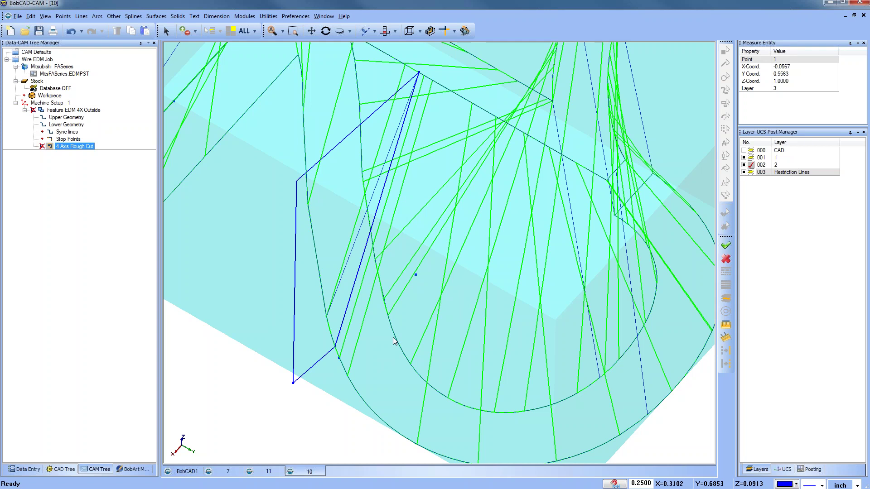
scroll(493, 219, "down", 5)
Close parts 10, 7 and 11 without saving their changes
left_click(864, 16)
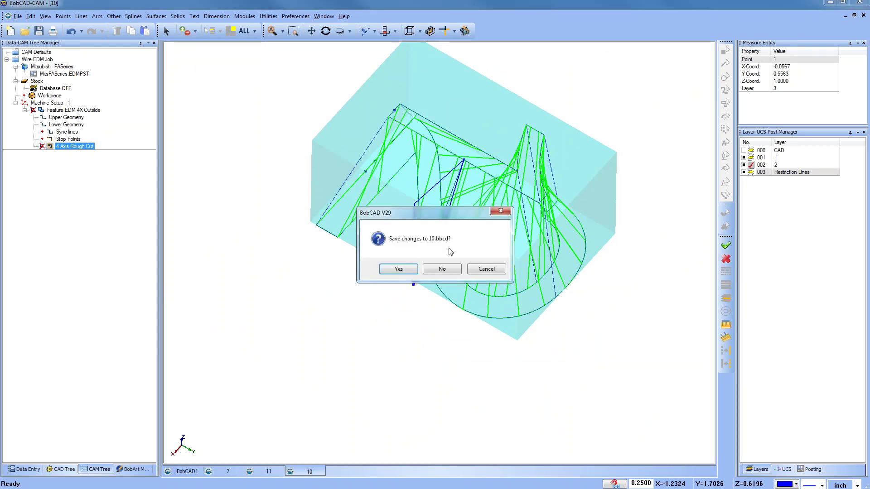
left_click(444, 269)
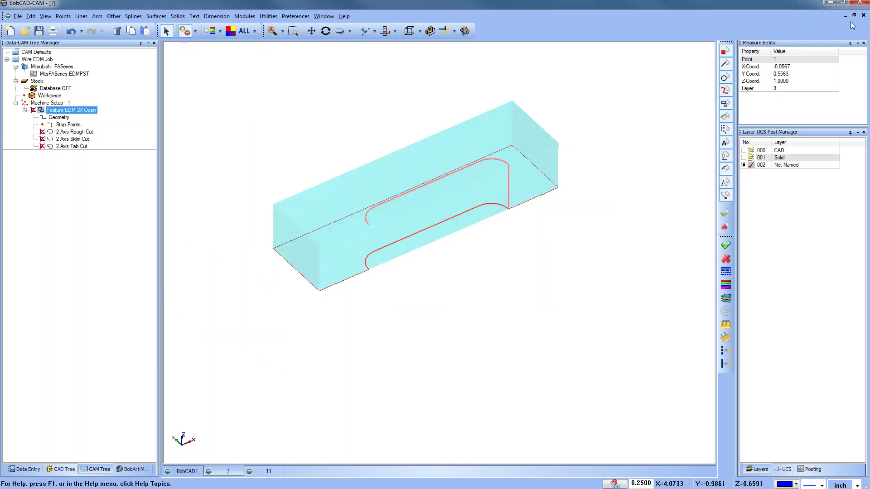
left_click(864, 16)
left_click(443, 268)
left_click(864, 16)
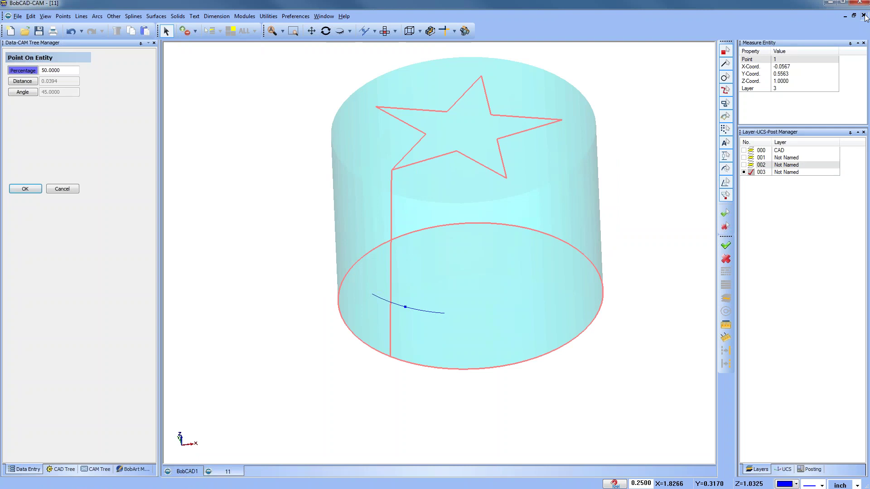
left_click(444, 270)
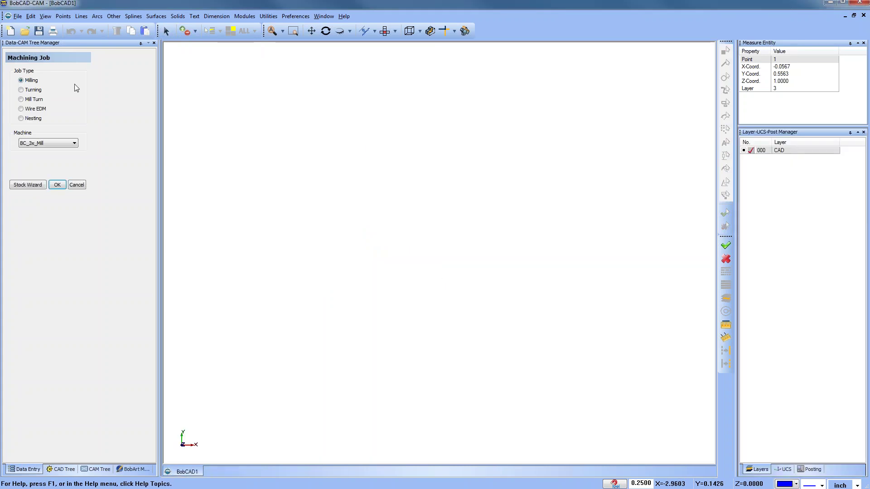
Open the part file 1.bbcd and view the die plate and its central cutout in 3D
left_click(25, 30)
left_click(326, 189)
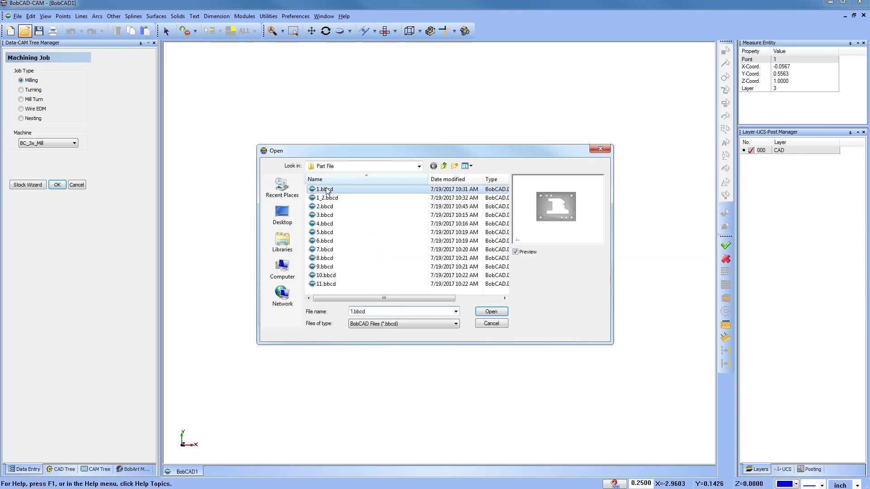
left_click(492, 312)
middle_click_drag(447, 354, 439, 247)
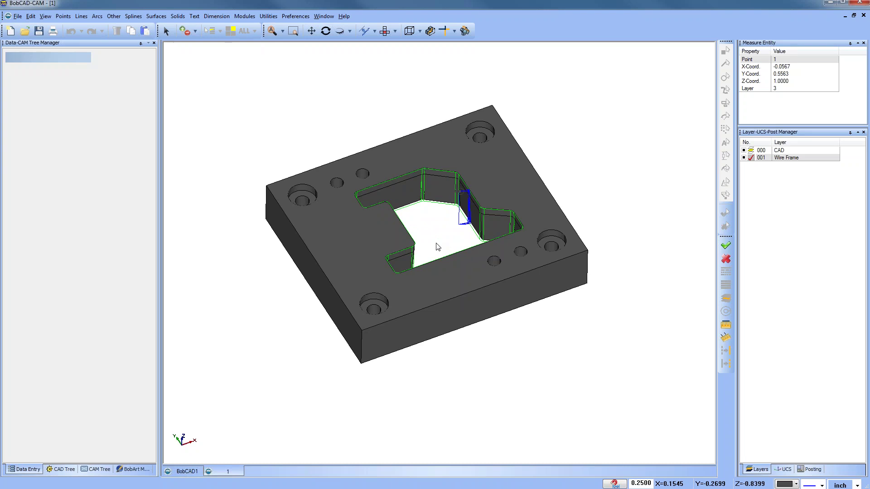